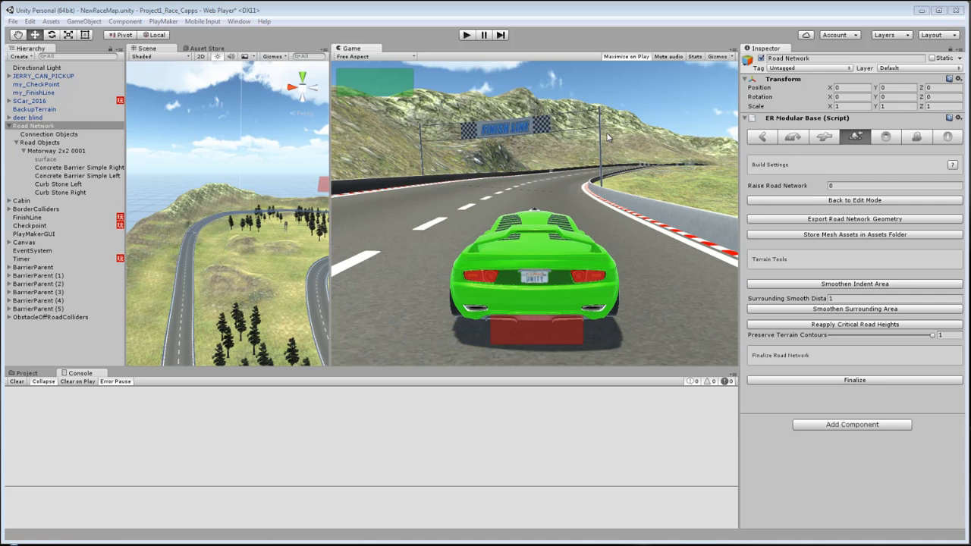
Play-test the race scene by driving the car forward briefly, and stop the game.
click(464, 36)
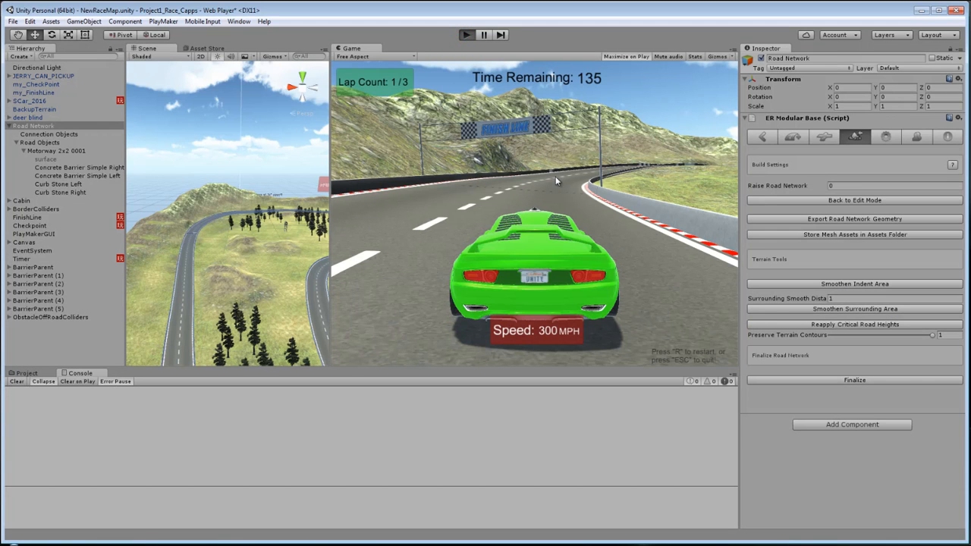
key(w)
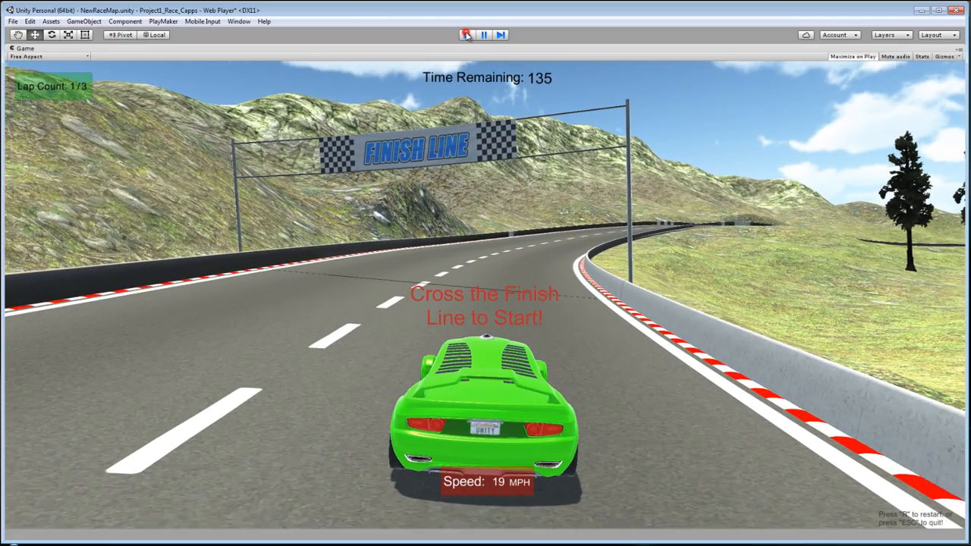
click(465, 36)
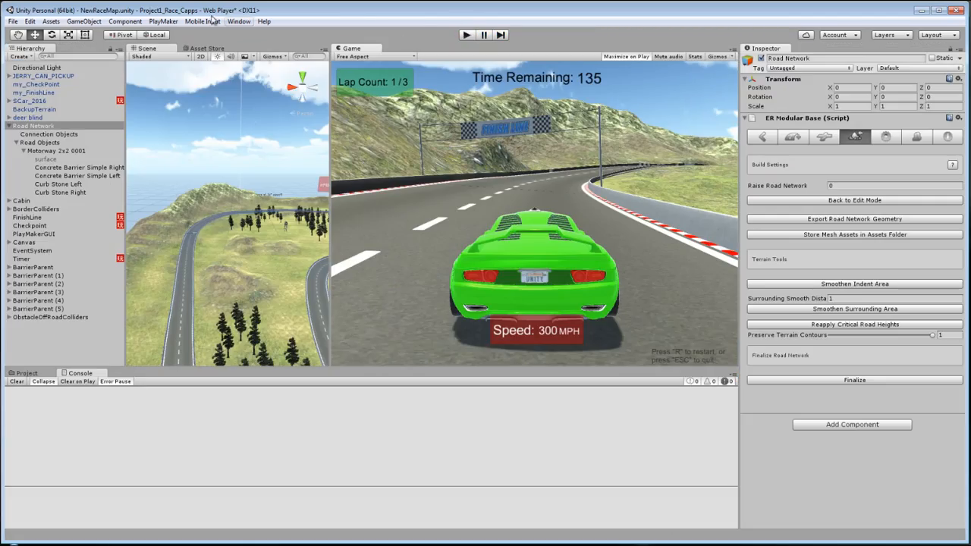
Lower the scene's Ambient Intensity to 0.82 in the Lighting settings and close them.
click(239, 22)
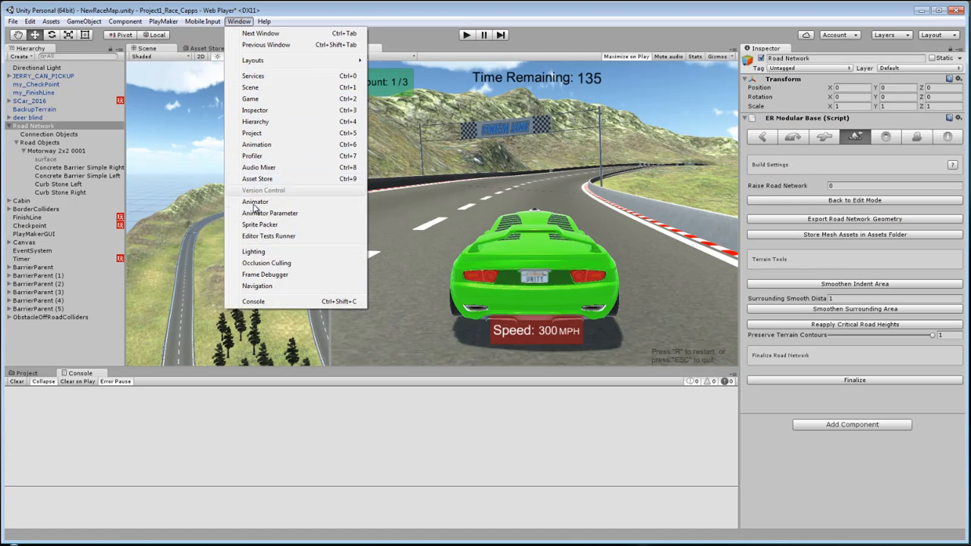
click(260, 252)
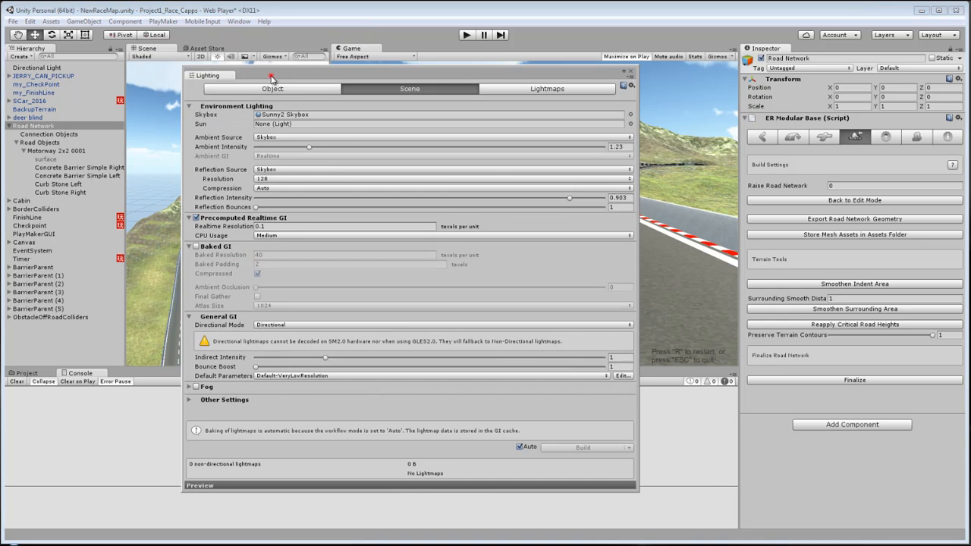
drag(272, 79, 409, 100)
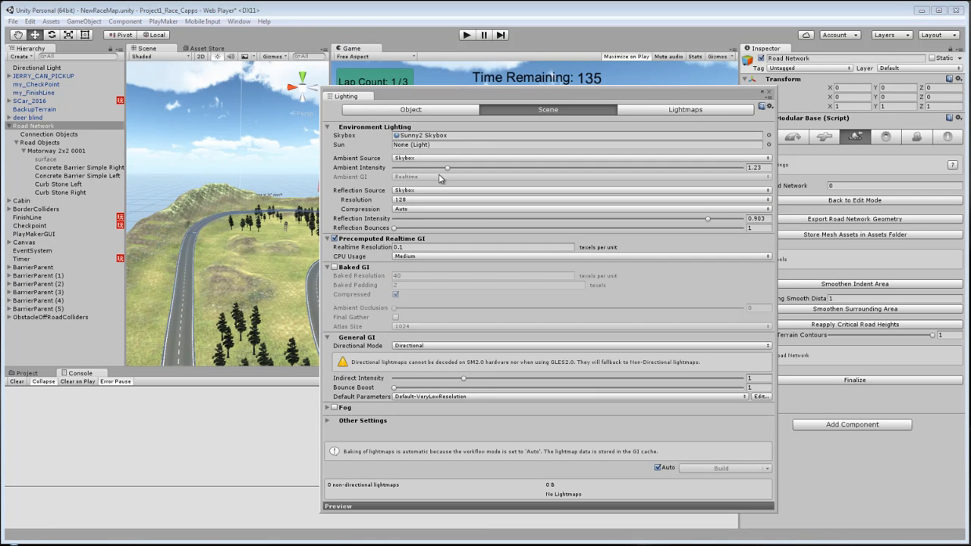
drag(446, 169, 429, 173)
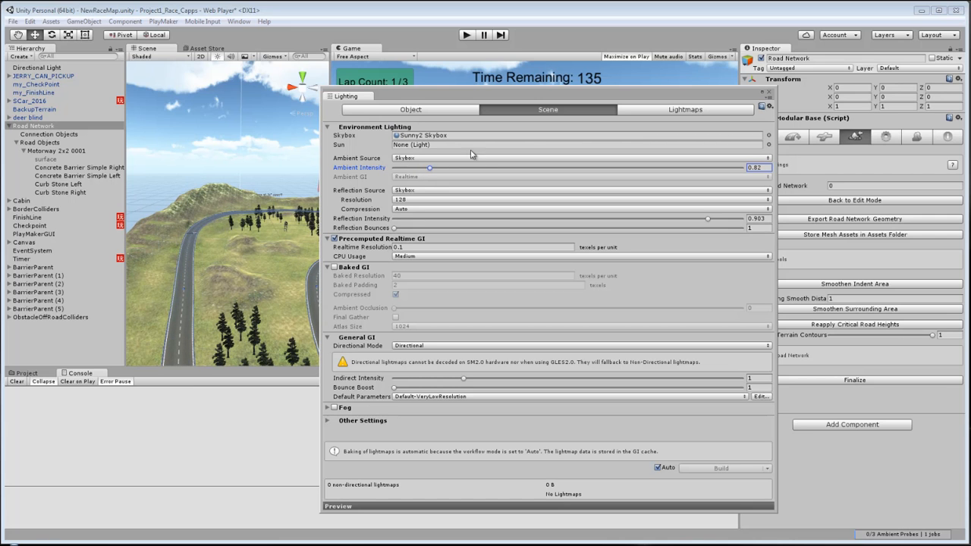
click(768, 94)
Set the Directional Light's Intensity to 1.16.
click(57, 68)
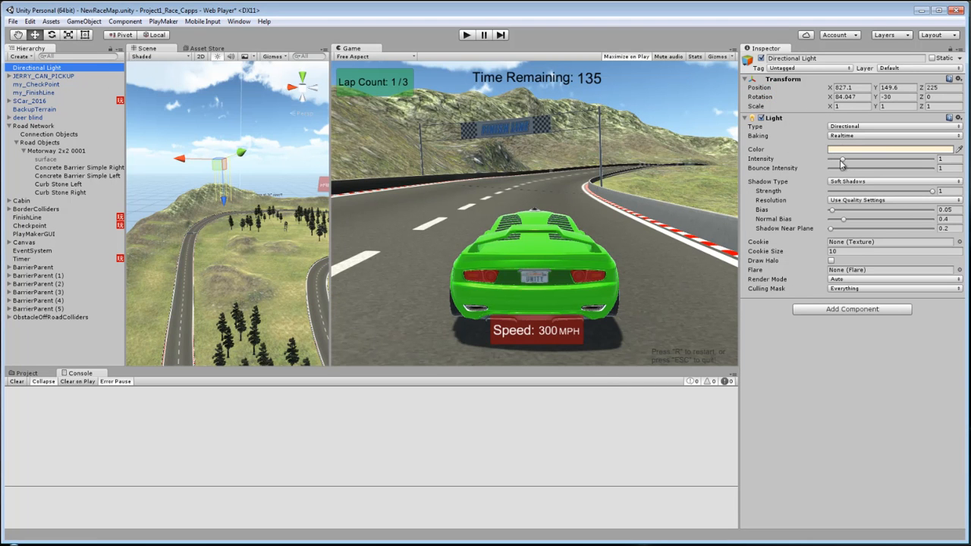
drag(844, 163, 847, 159)
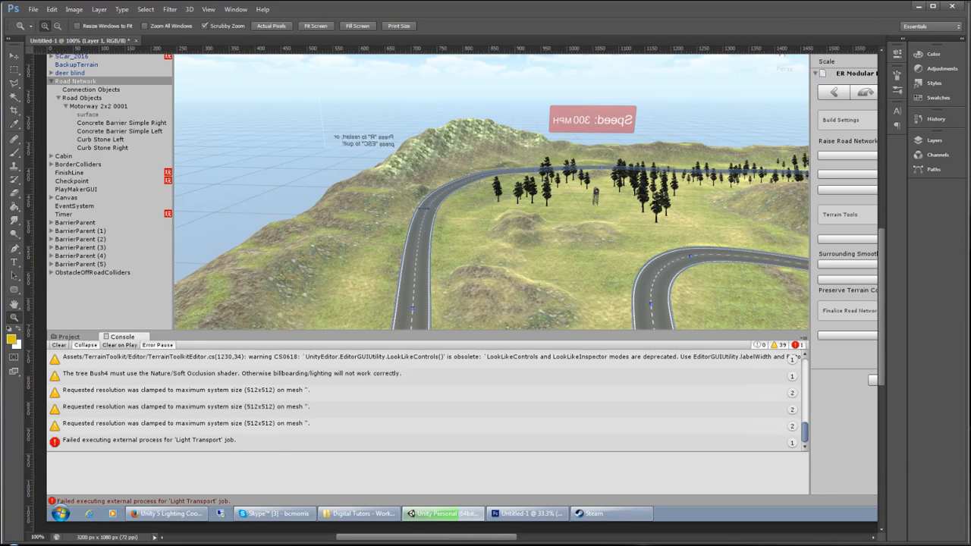
Examine the console errors in the enlarged Photoshop screenshot, and switch back to Unity.
click(220, 445)
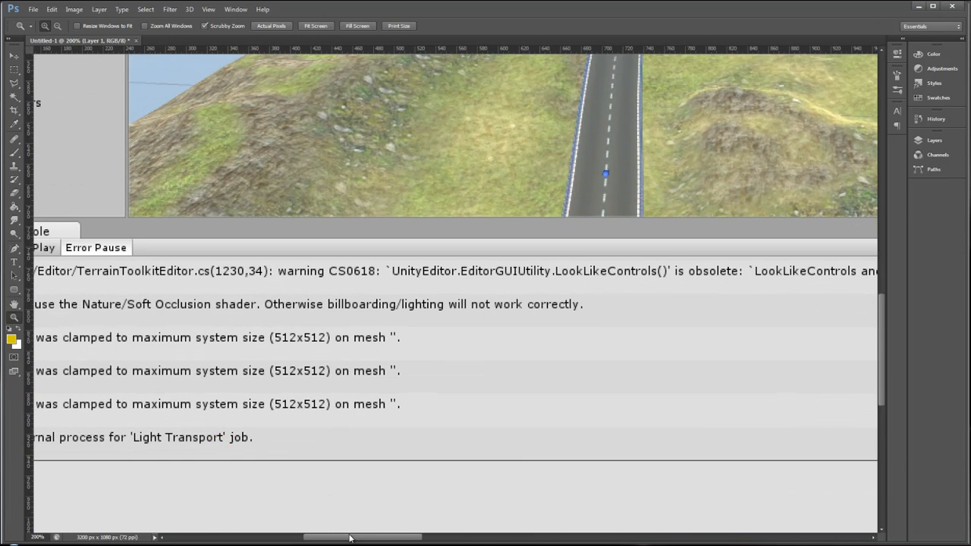
drag(350, 538, 317, 538)
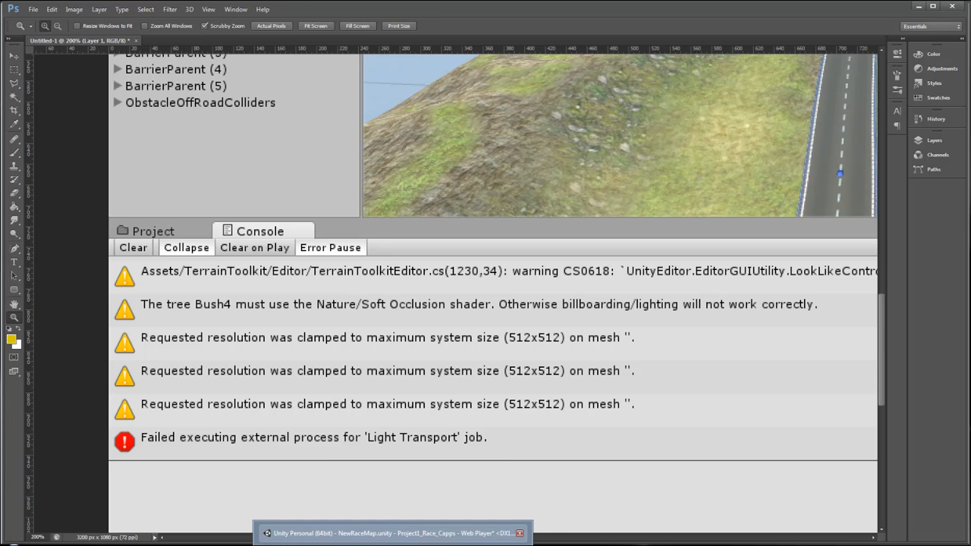
click(393, 533)
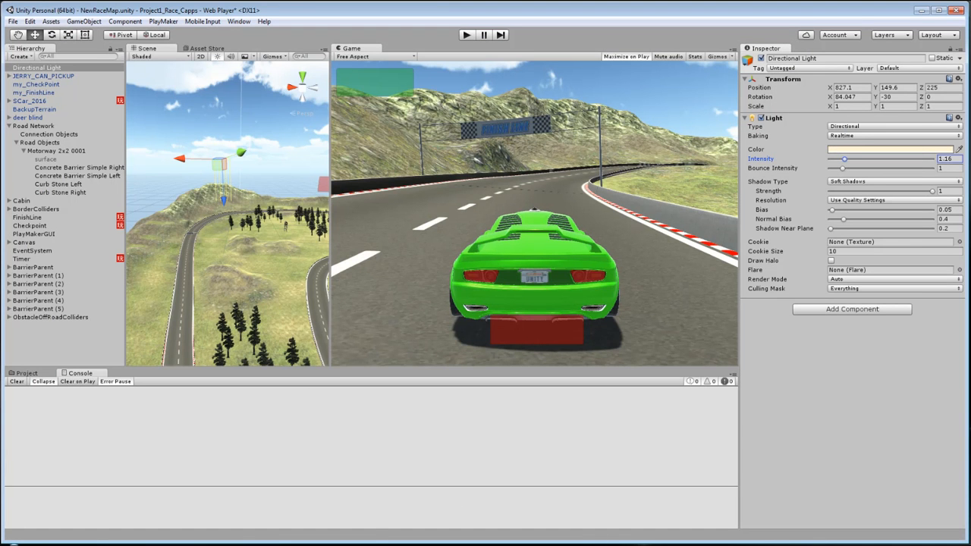
Review the GI Cache preferences for cache size, custom location and compression, and close the preferences.
click(13, 22)
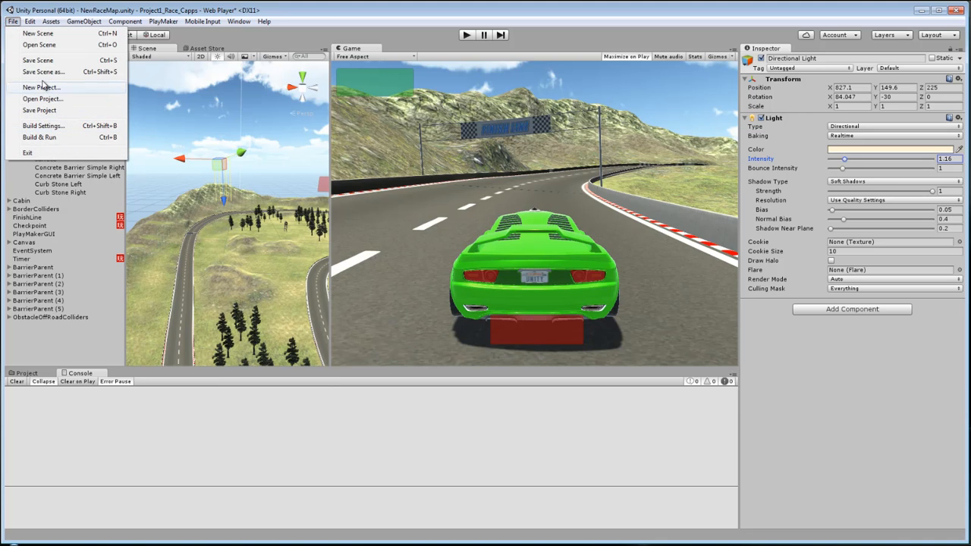
mouse_move(31, 21)
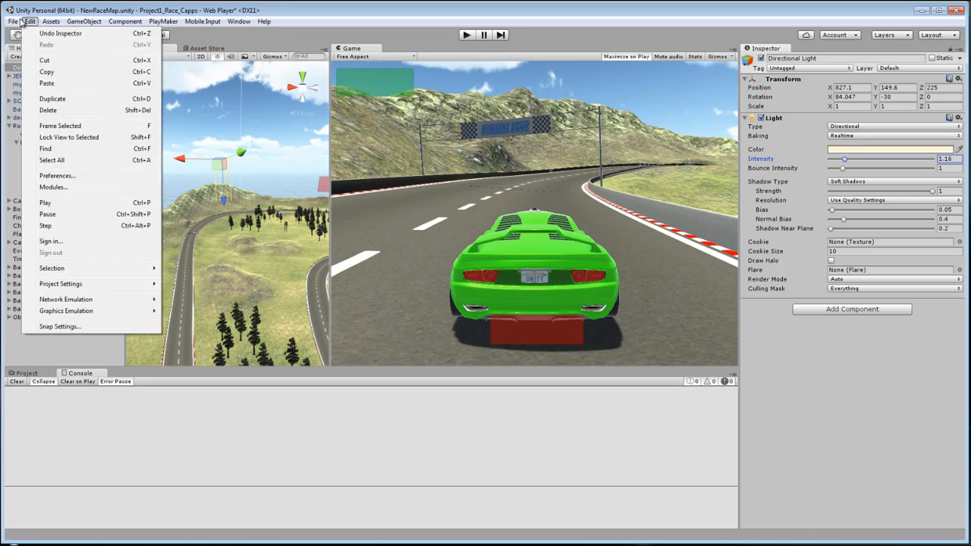
click(57, 176)
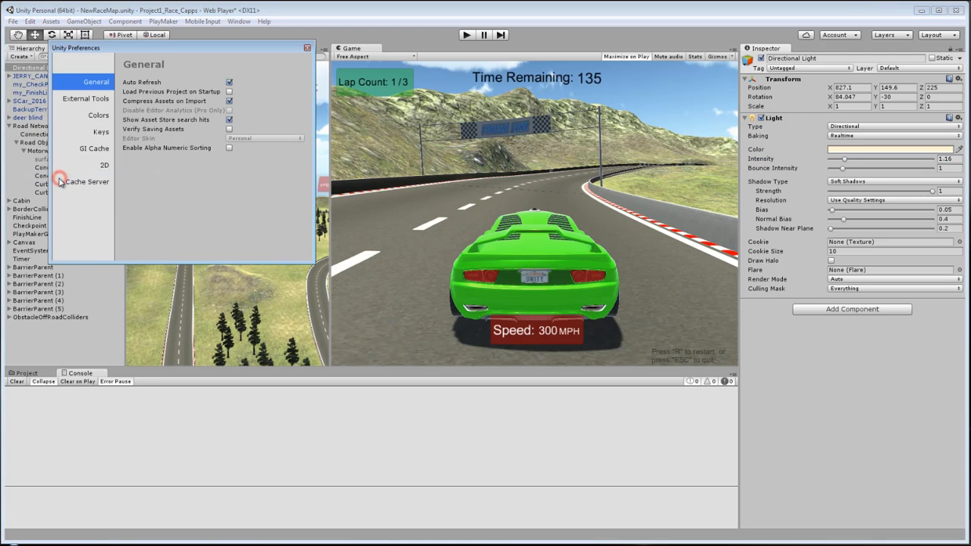
click(95, 149)
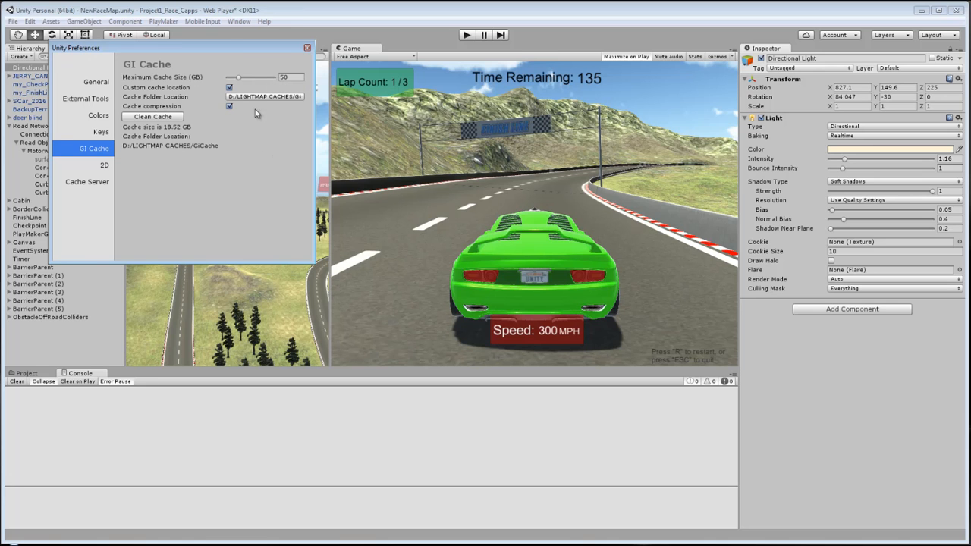
drag(230, 48, 309, 117)
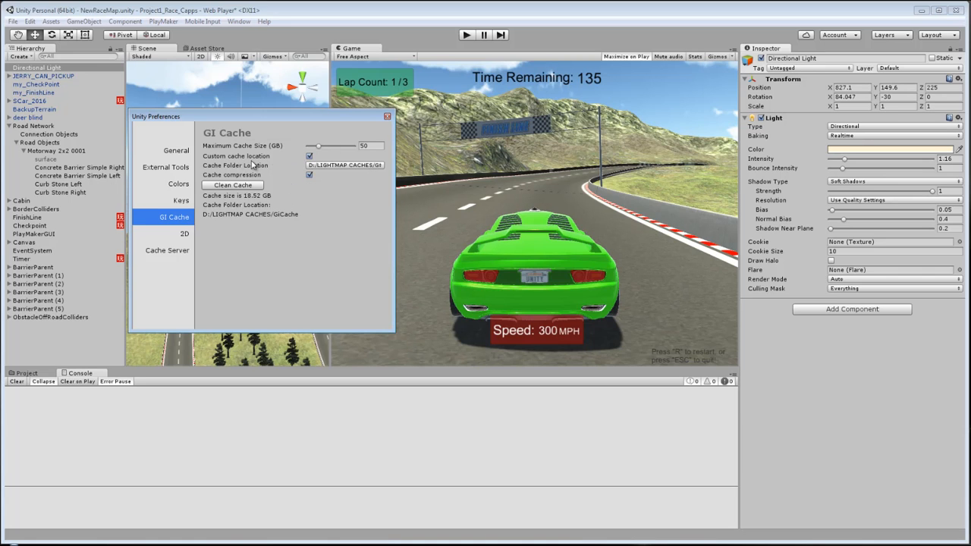
click(388, 119)
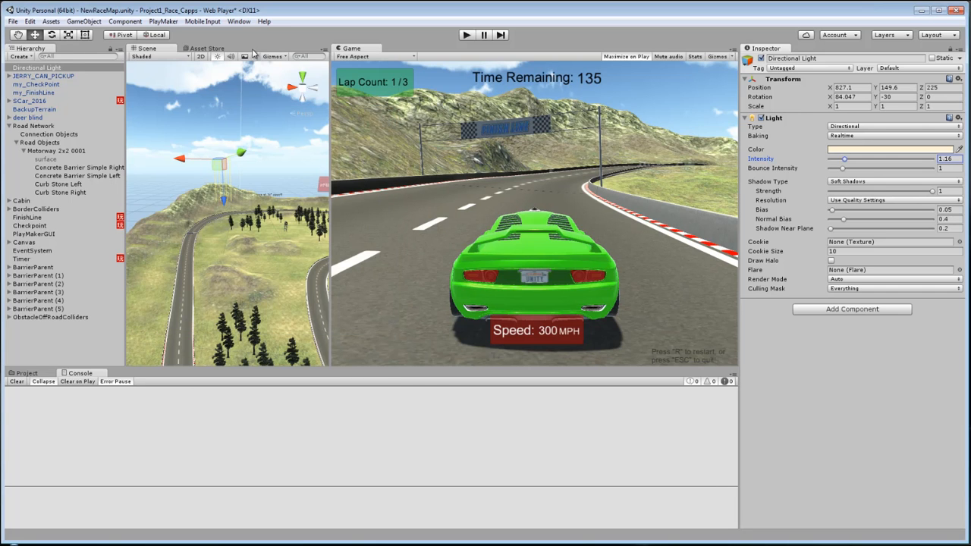
Reopen the scene's Lighting settings and inspect the Realtime Resolution under Precomputed Realtime GI.
click(238, 21)
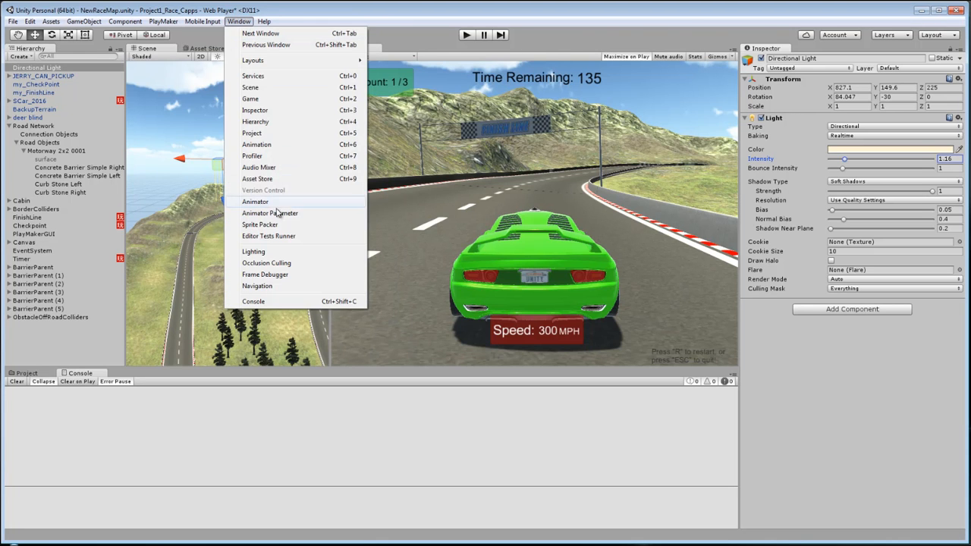
click(270, 253)
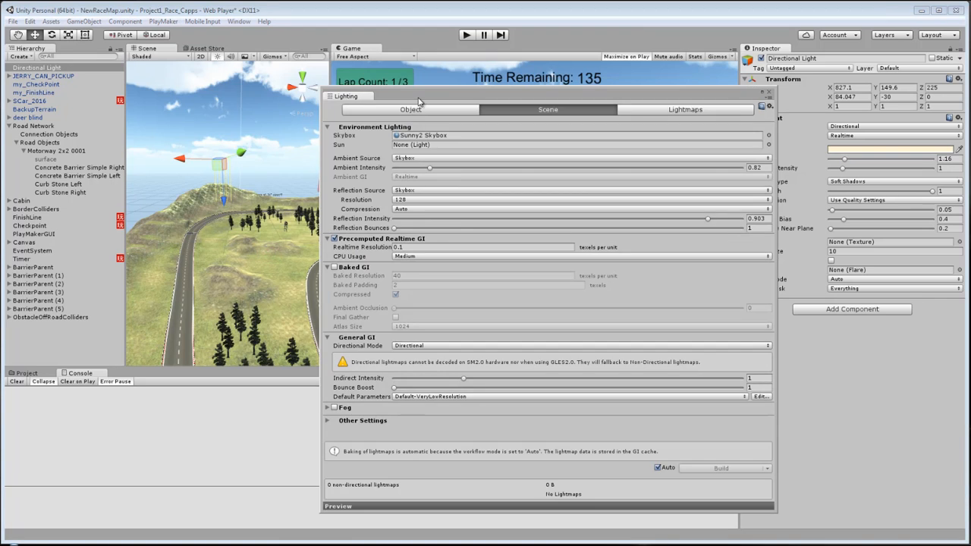
drag(418, 97, 272, 66)
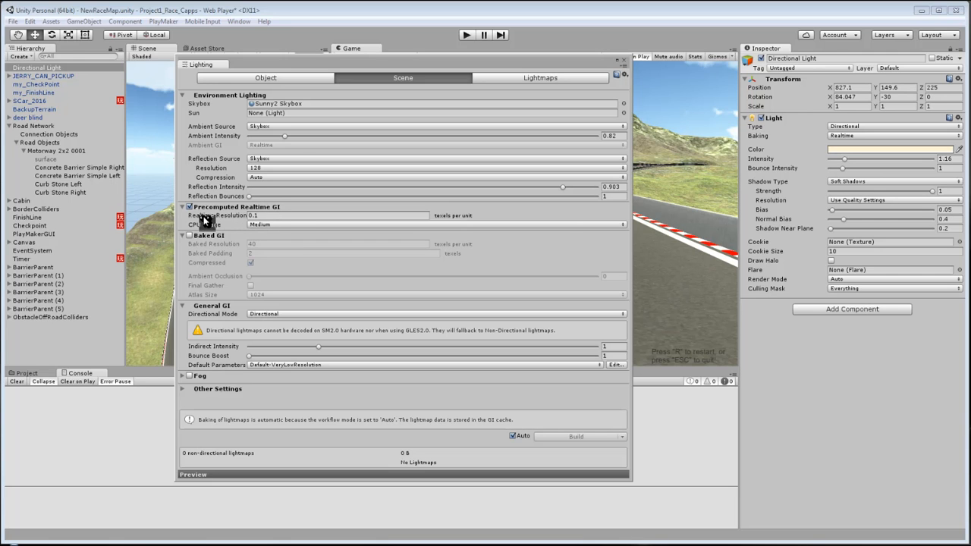
mouse_move(241, 217)
click(257, 215)
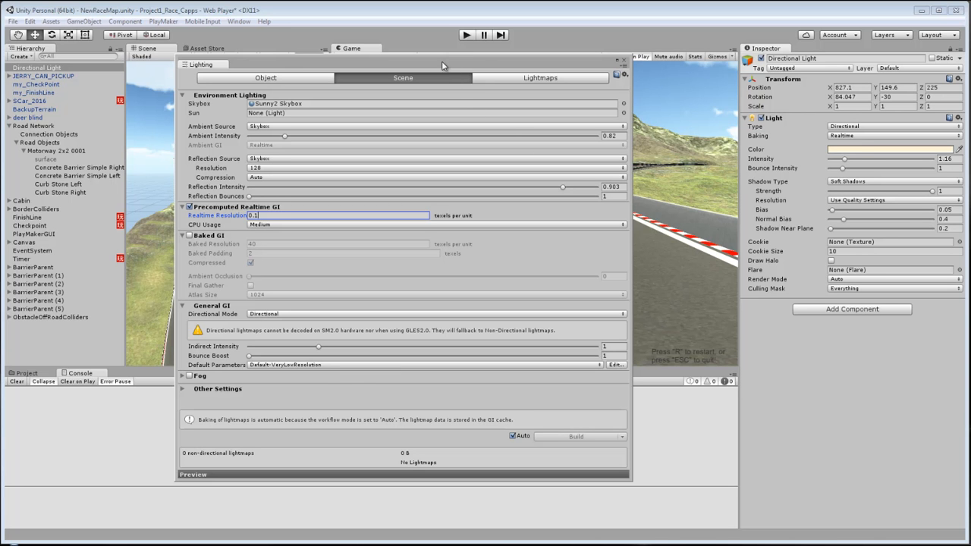
drag(441, 61, 469, 75)
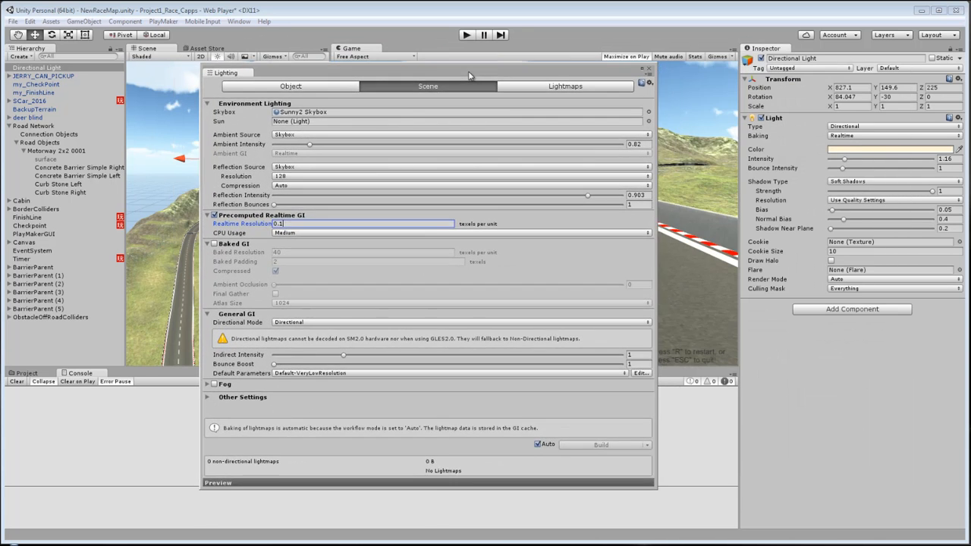
Clear the scene's baked lighting data with automatic building turned off, and turn automatic building back on.
click(537, 445)
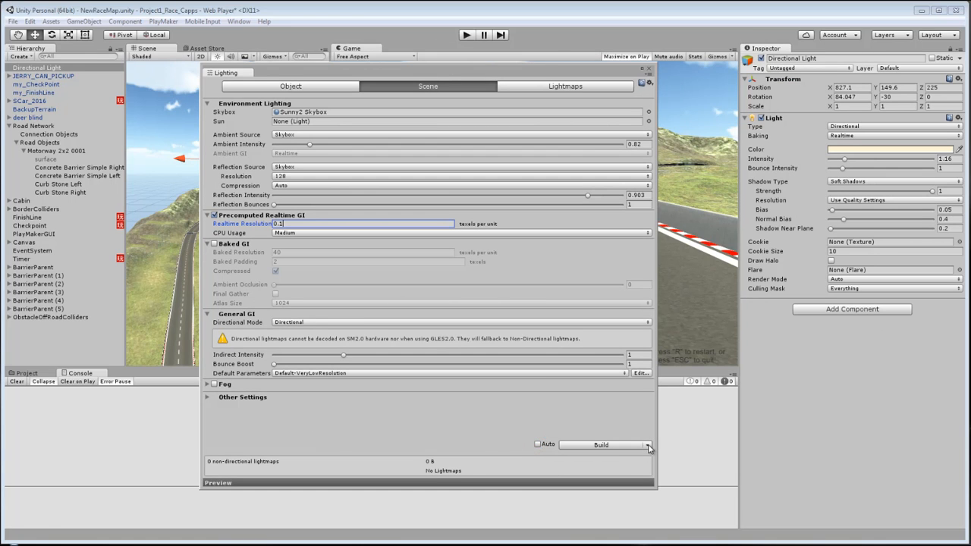
click(647, 444)
click(629, 468)
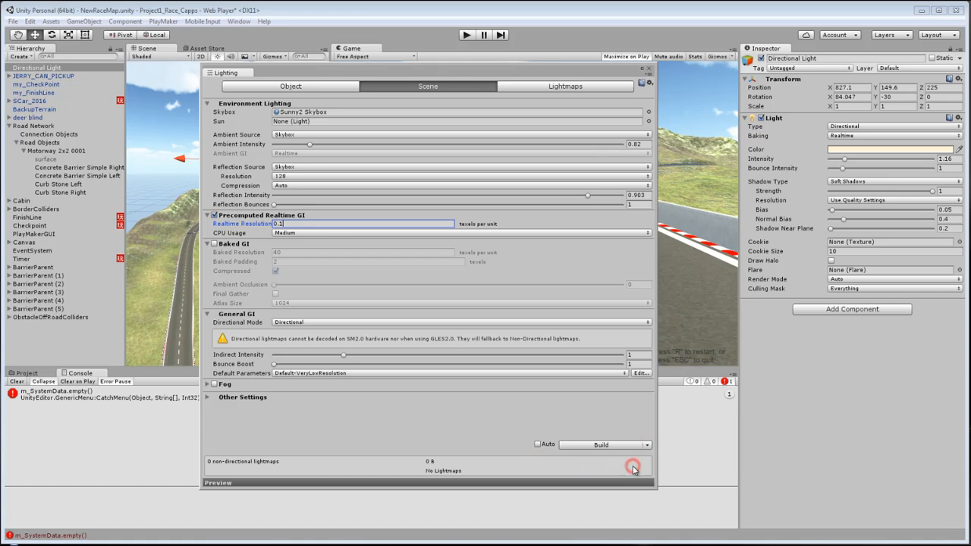
click(538, 445)
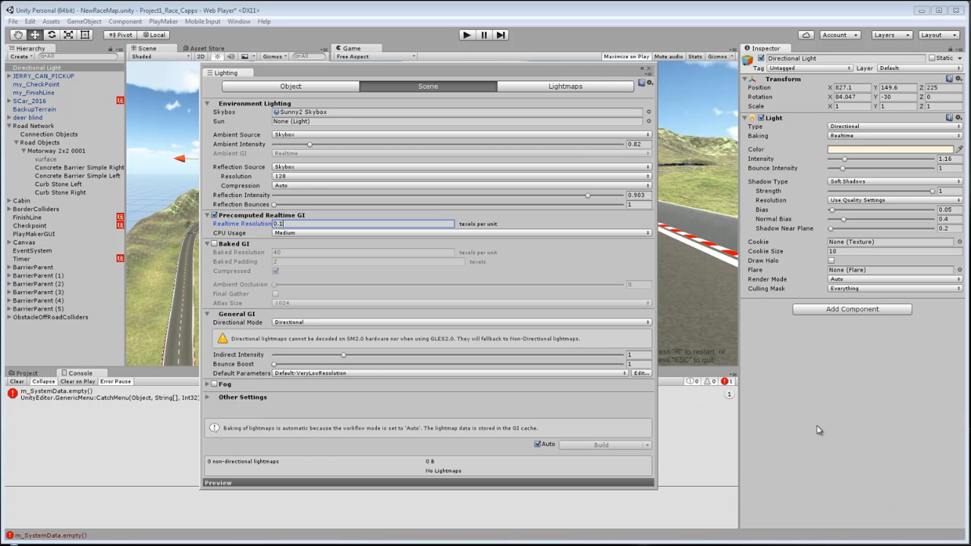
Clear the console messages and move the Lighting window aside, keeping the console in view.
click(15, 382)
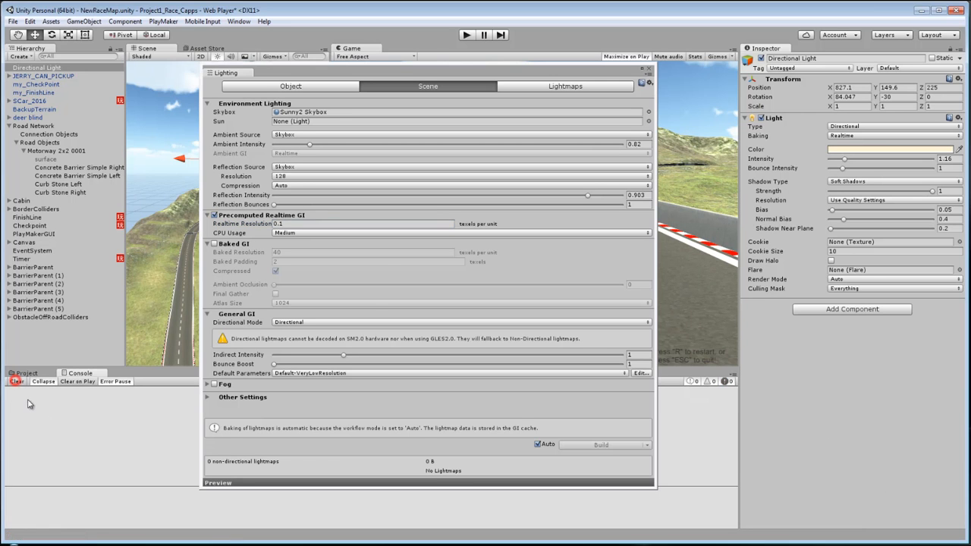
drag(426, 75, 461, 94)
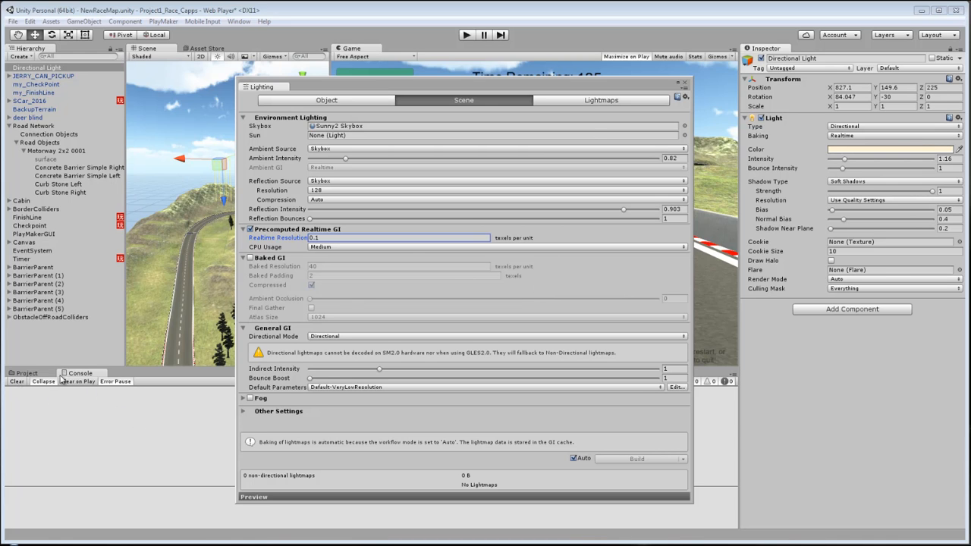
click(30, 374)
click(77, 373)
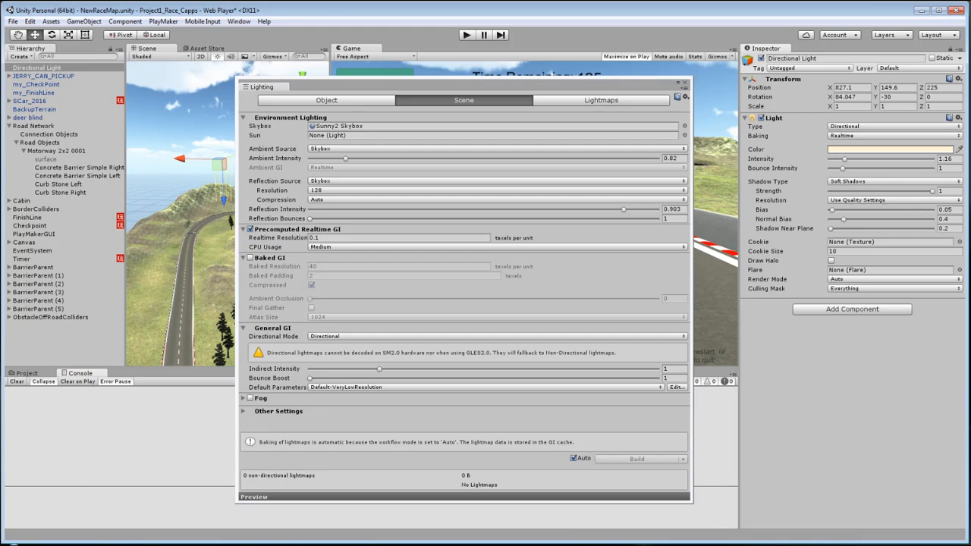
mouse_move(642, 545)
Try Baked GI in place of Precomputed Realtime GI, and restore the realtime-only setup.
click(251, 229)
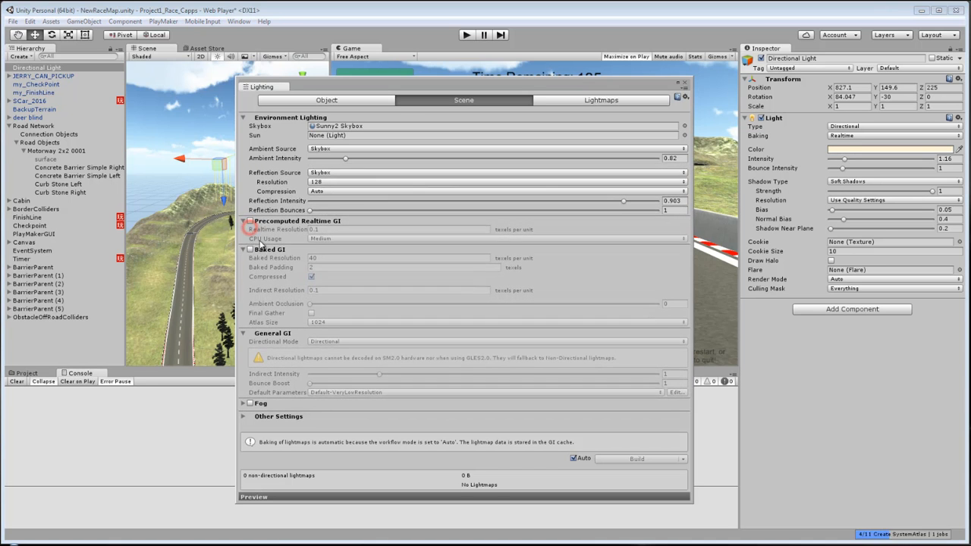
click(251, 248)
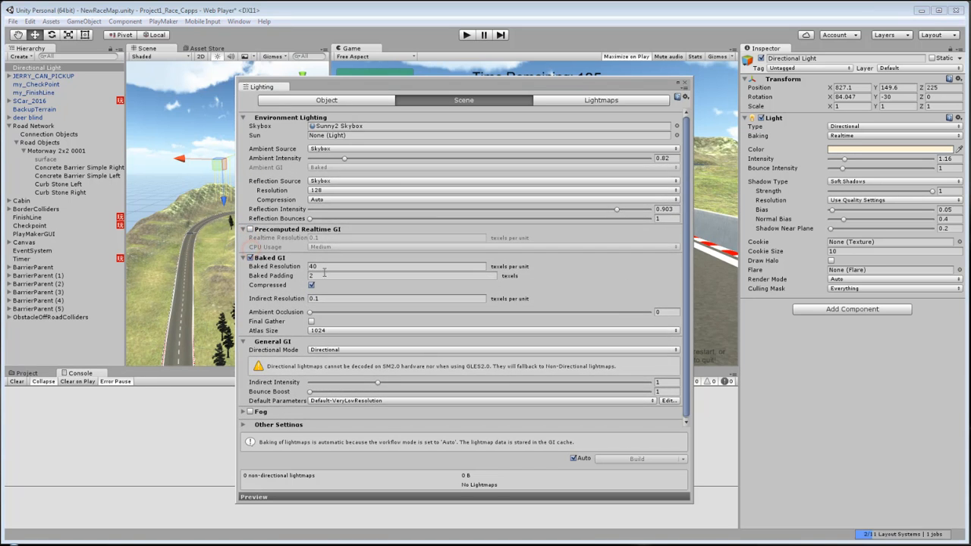
click(317, 266)
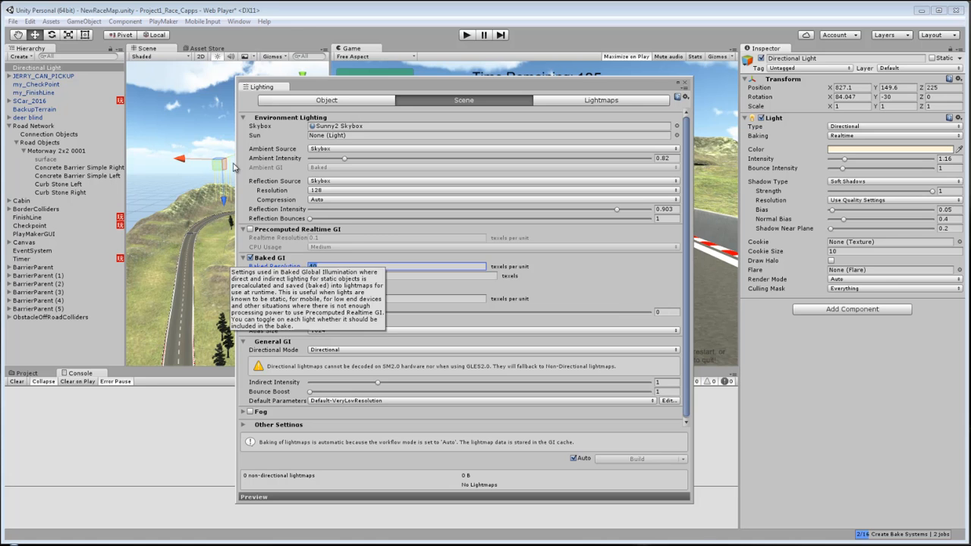
click(250, 229)
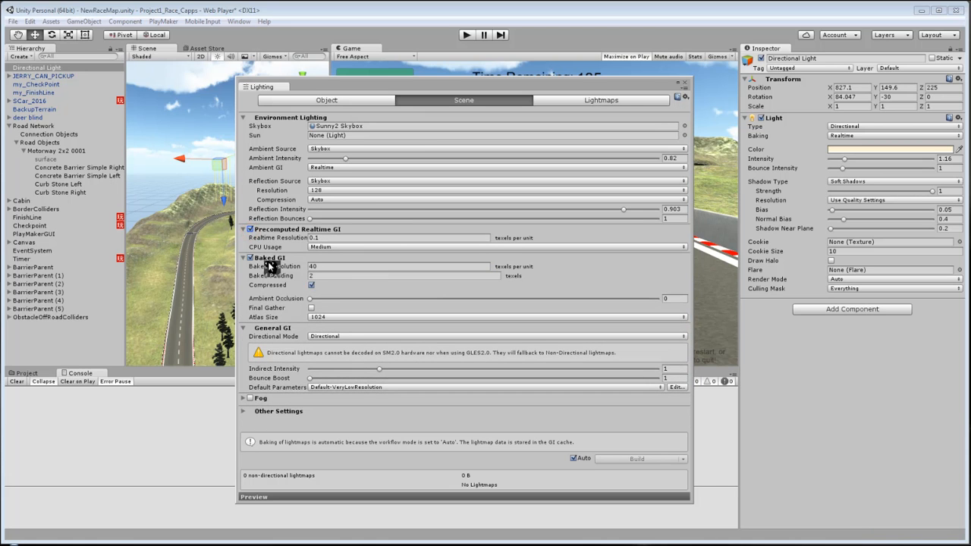
click(250, 257)
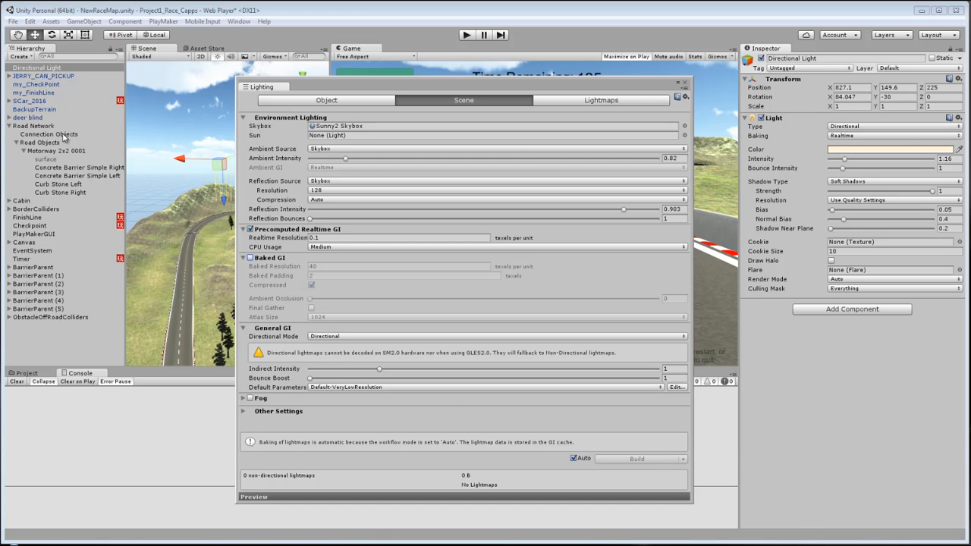
Select BackupTerrain, close the Lighting window, and remove the Terrain Toolkit script from the terrain.
click(34, 127)
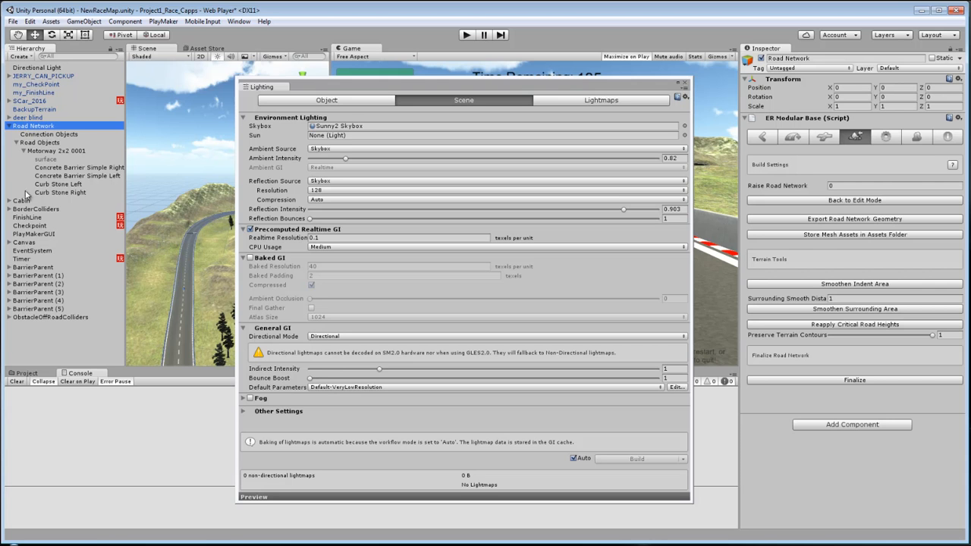
click(27, 109)
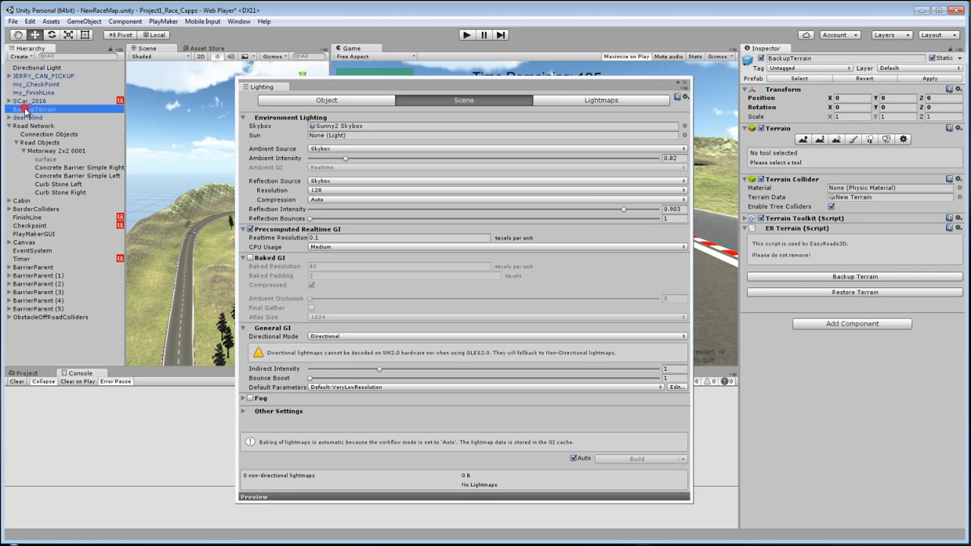
click(683, 84)
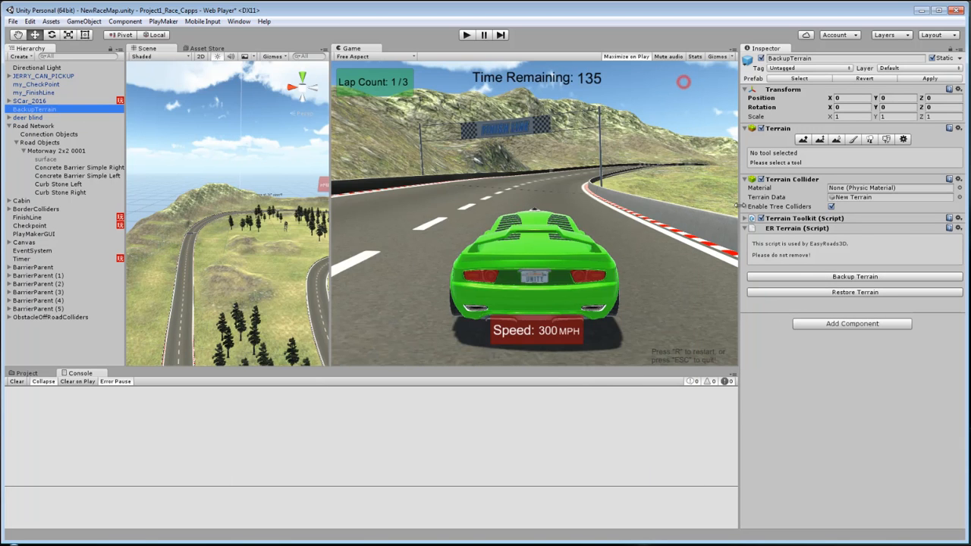
right_click(806, 220)
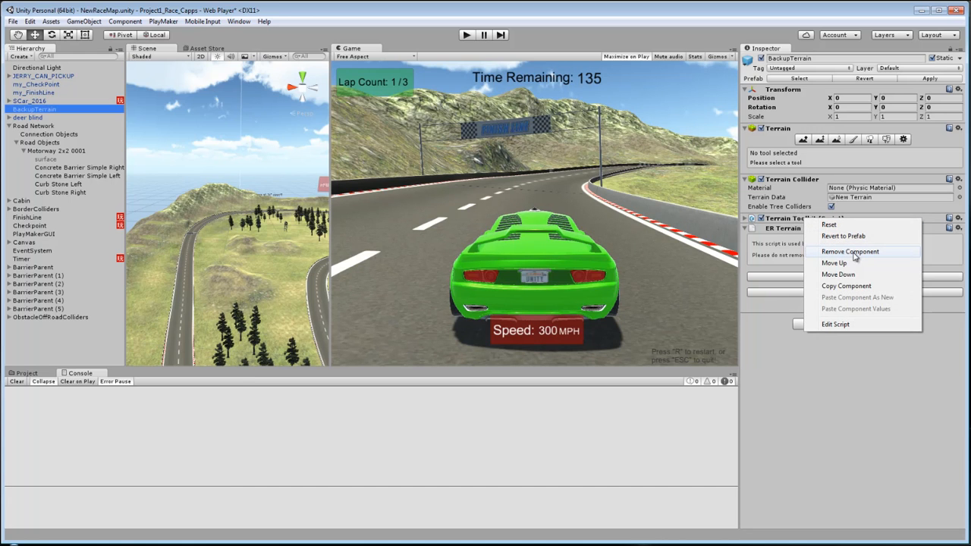
click(855, 254)
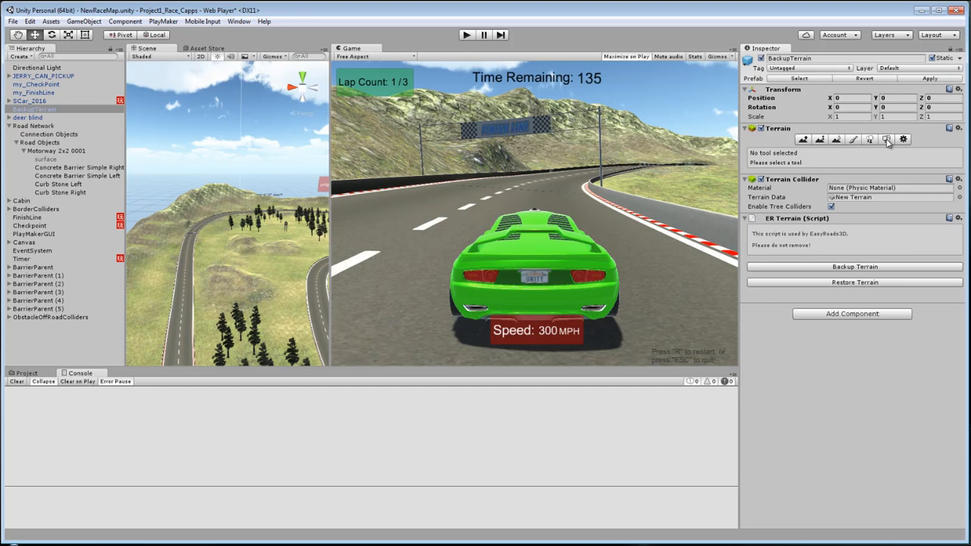
Look through the terrain's painting tools and remove the Bush4 tree from its list of placeable trees.
click(852, 141)
click(871, 140)
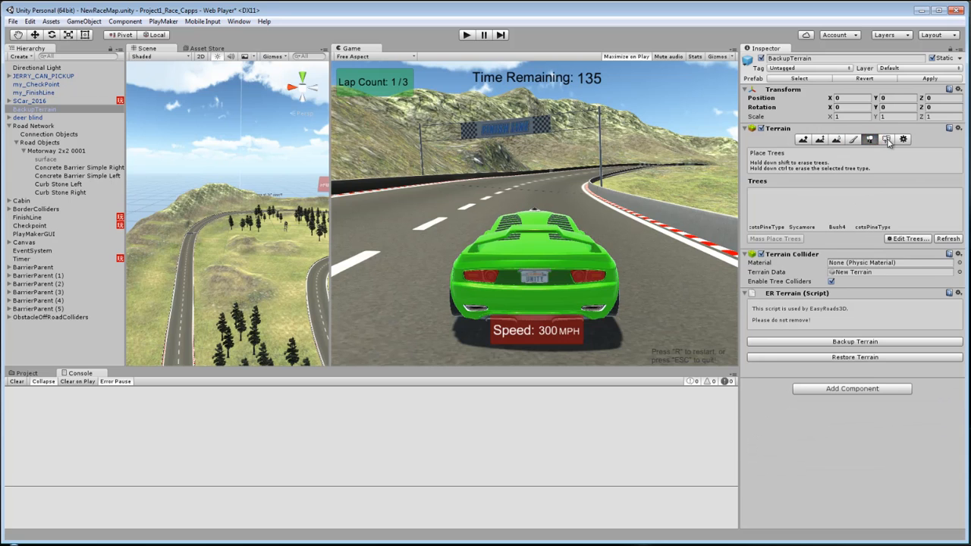
click(886, 139)
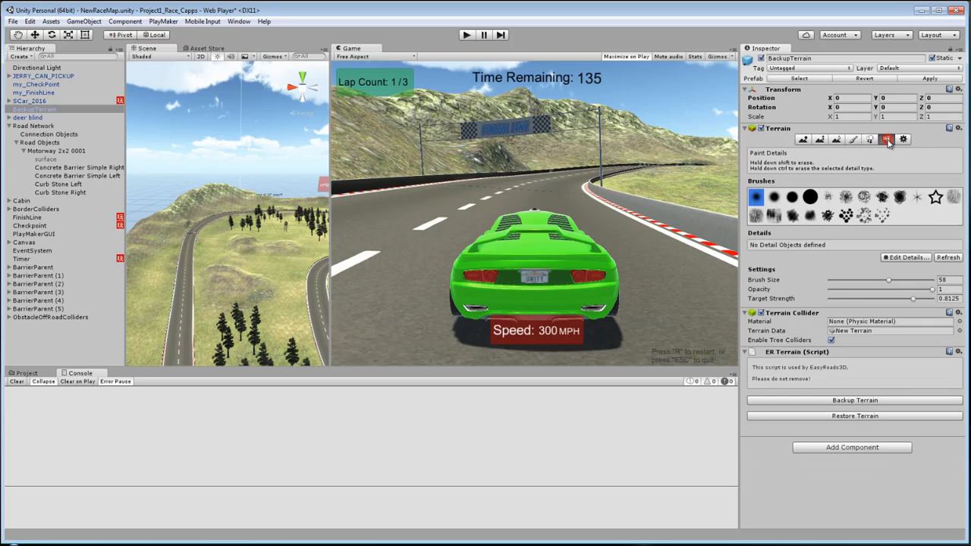
click(869, 140)
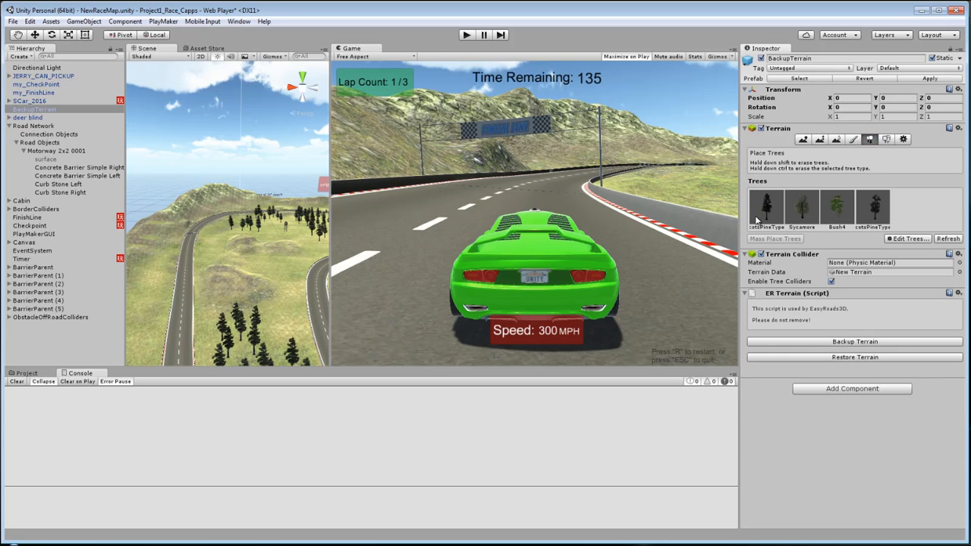
click(837, 208)
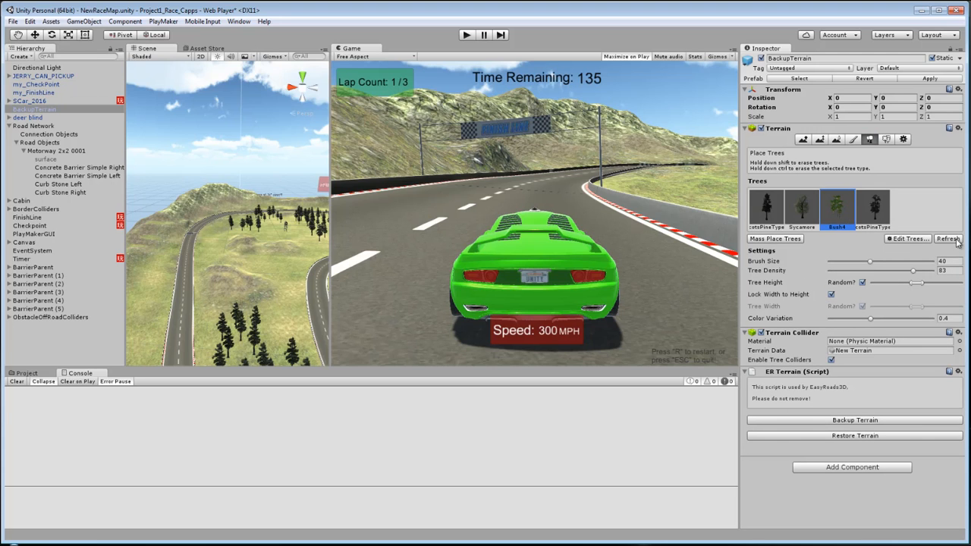
click(908, 239)
click(919, 268)
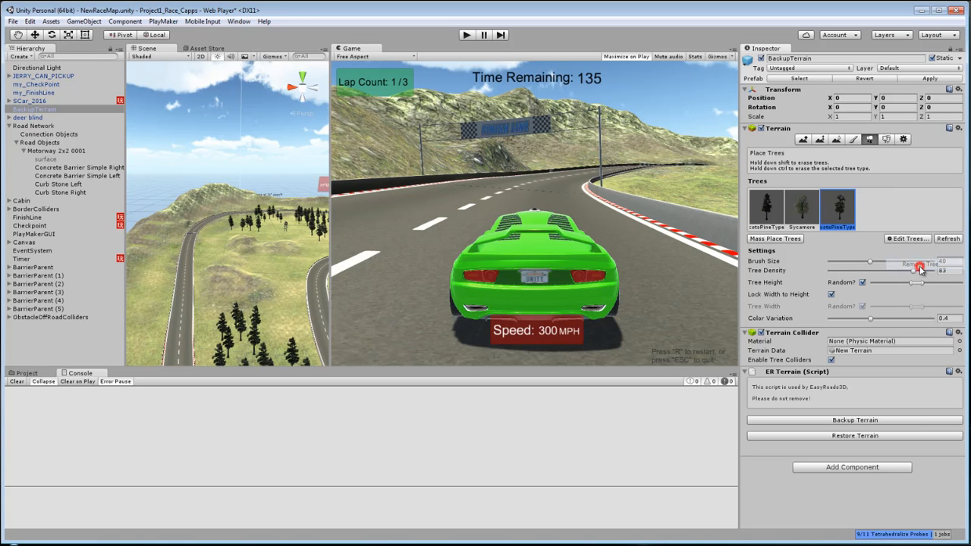
Open the first Scots pine in the terrain's tree list for editing and locate its ScotsPineTypeA prefab in the project assets.
click(766, 214)
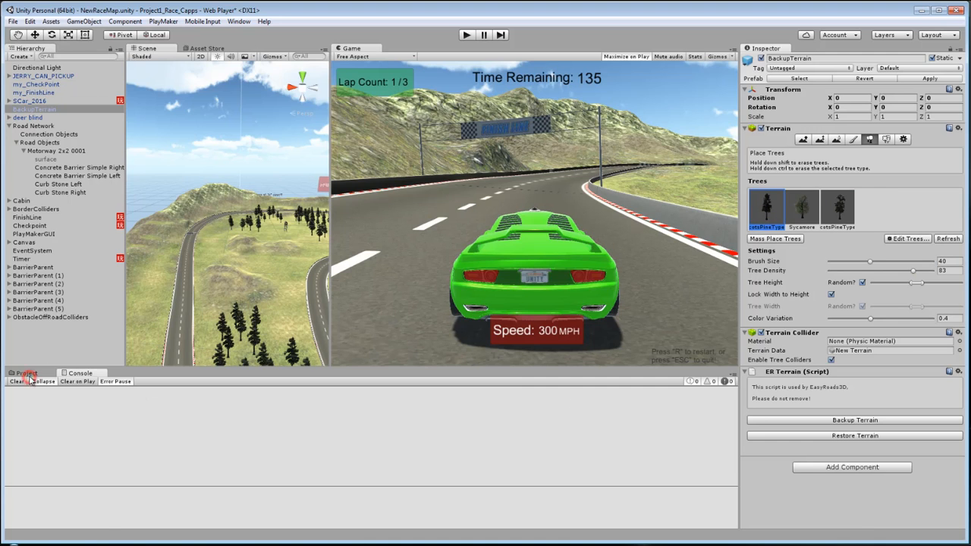
click(27, 372)
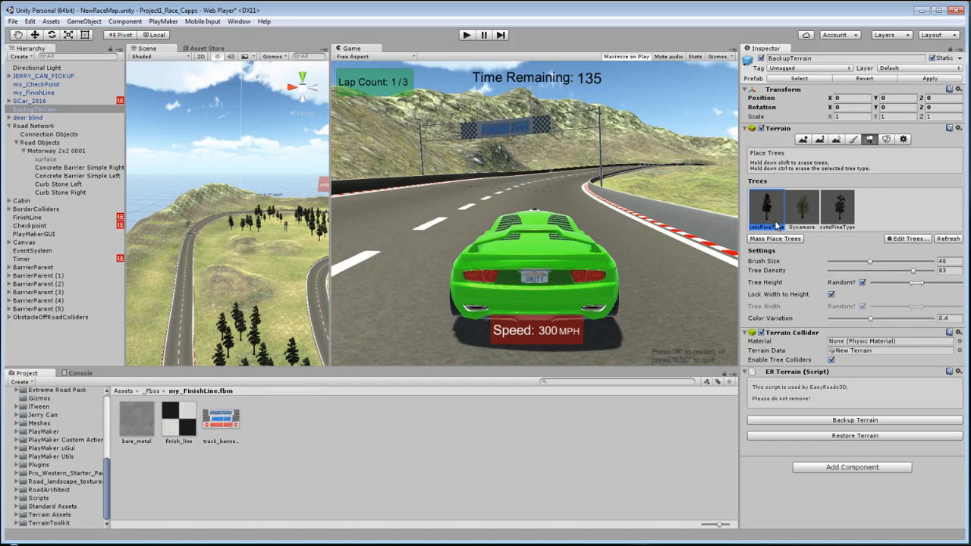
click(909, 240)
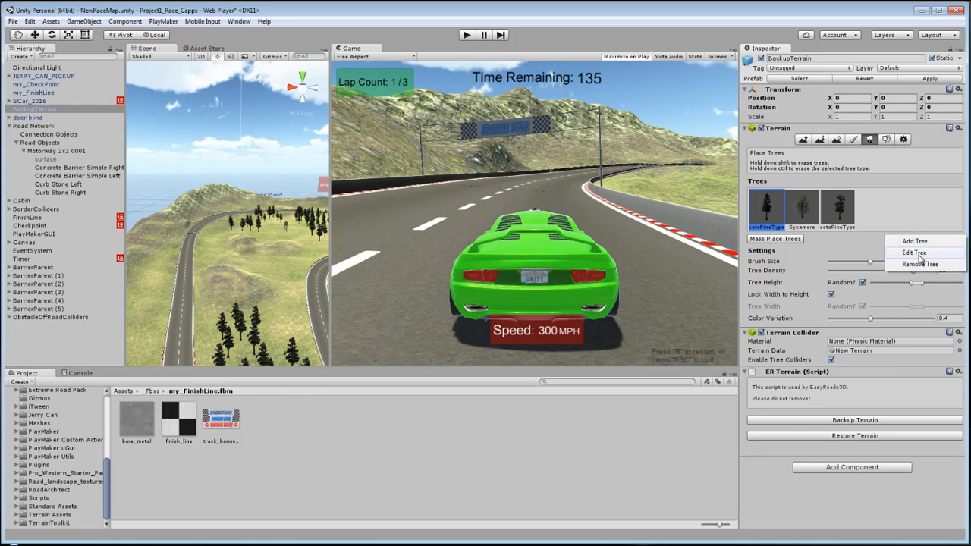
click(919, 258)
drag(587, 160, 523, 139)
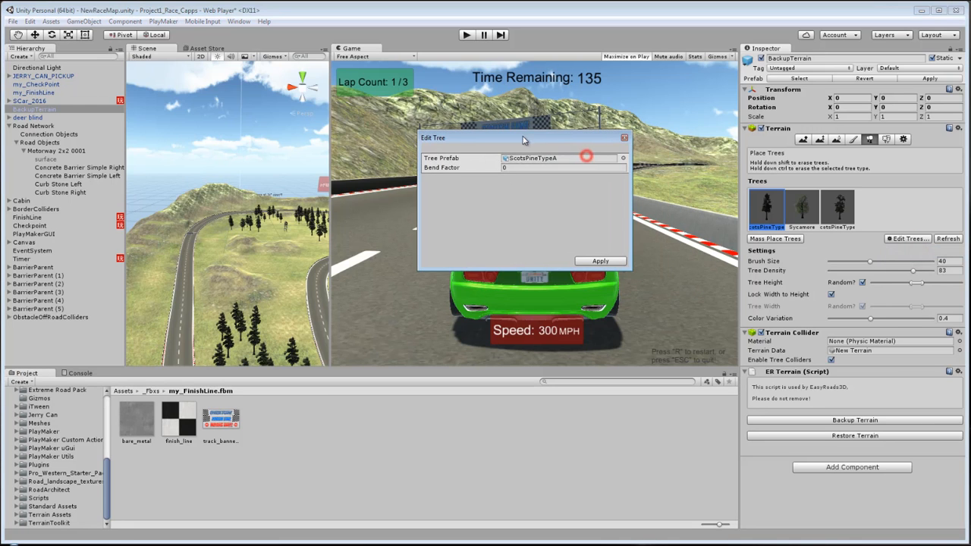
click(507, 159)
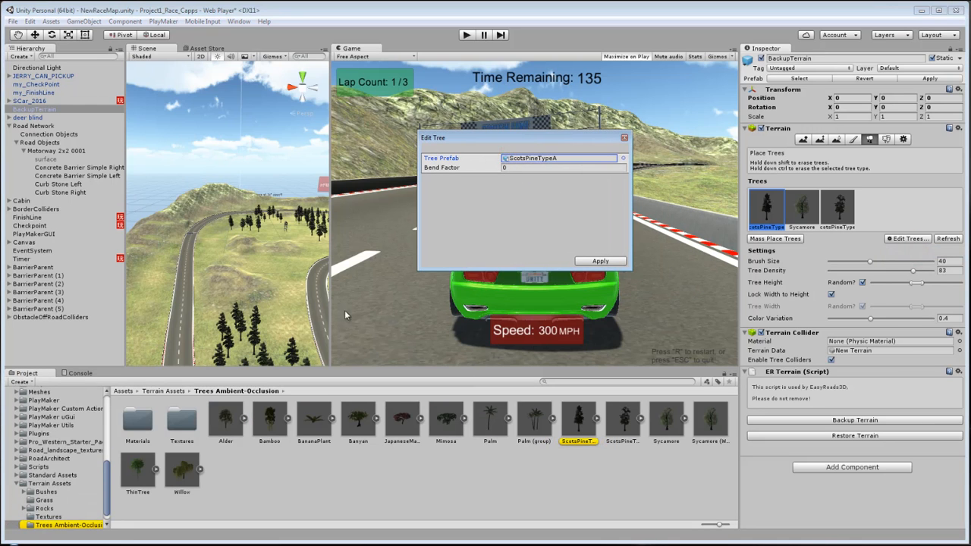
Examine the pine trees placed along the road in the Scene view, with the Edit Tree dialog moved aside.
mouse_move(221, 247)
middle_down()
mouse_move(221, 204)
mouse_move(215, 245)
middle_up()
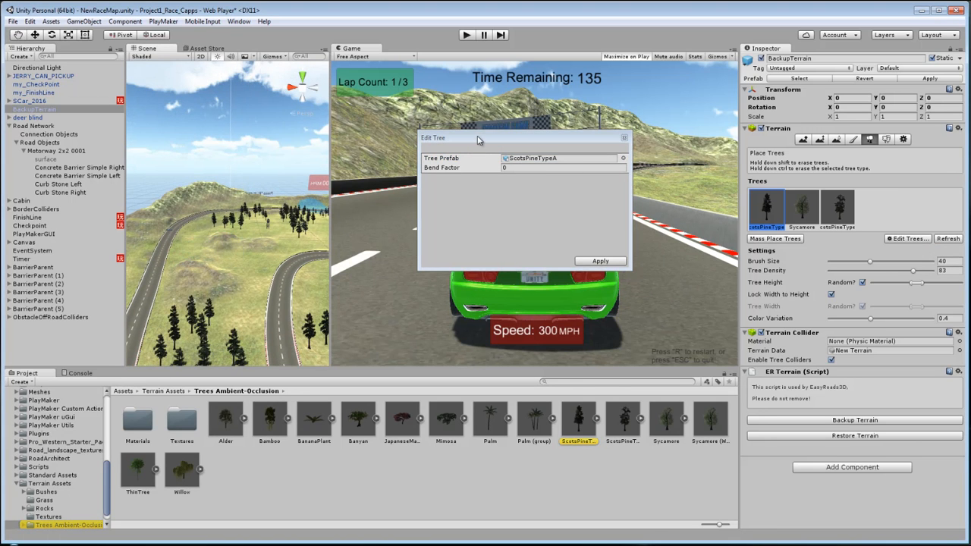
drag(479, 139, 762, 172)
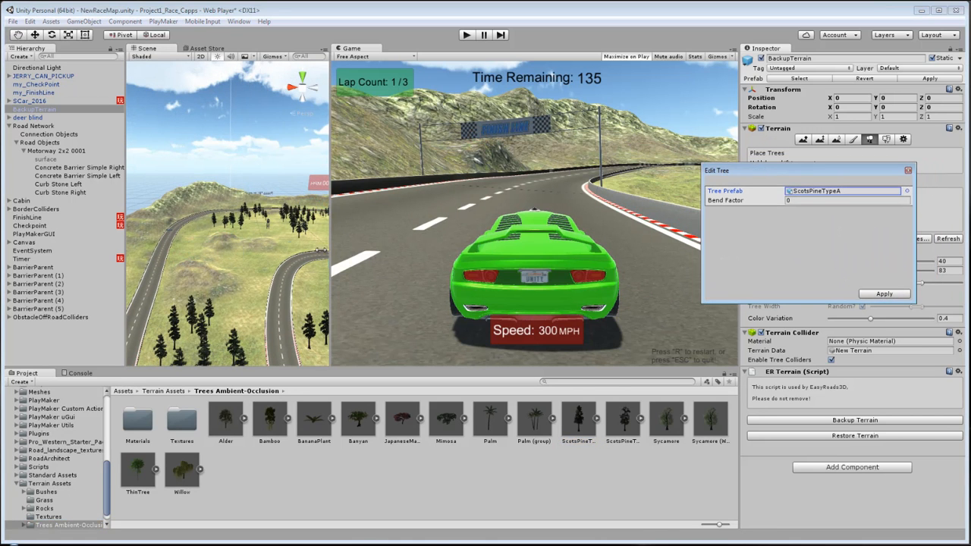
middle_drag(275, 261, 251, 242)
scroll(247, 242, down, 10)
scroll(233, 266, up, 5)
scroll(225, 250, up, 1)
scroll(225, 251, up, 2)
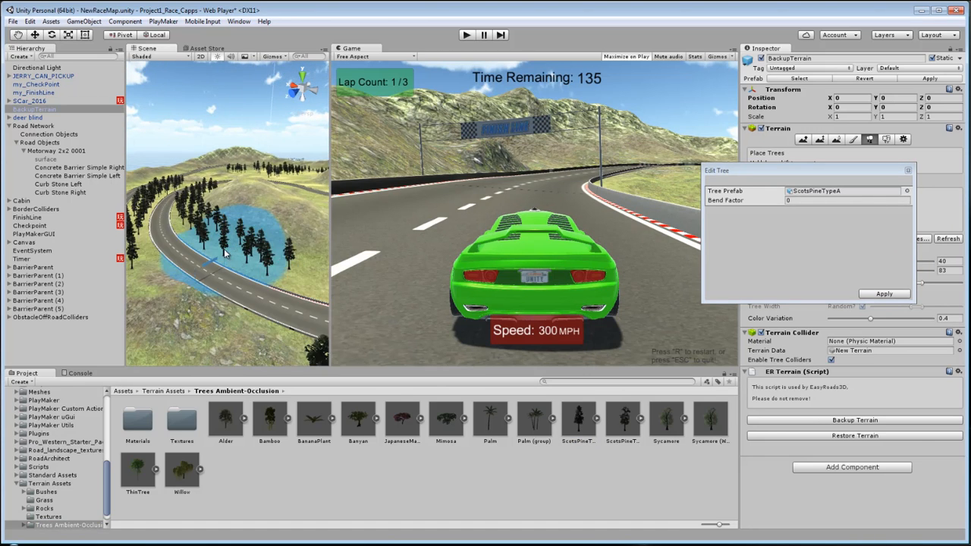
scroll(224, 252, up, 5)
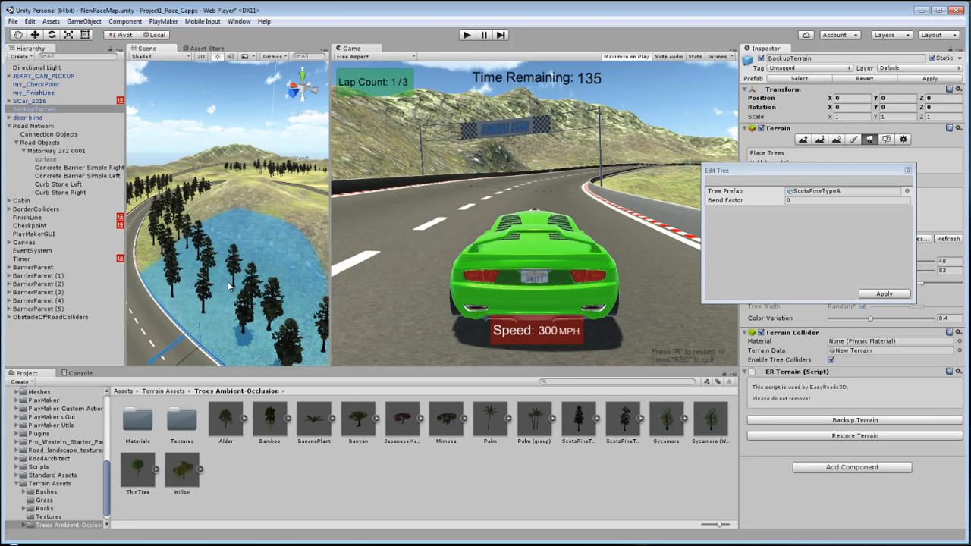
scroll(227, 281, up, 3)
scroll(224, 271, up, 4)
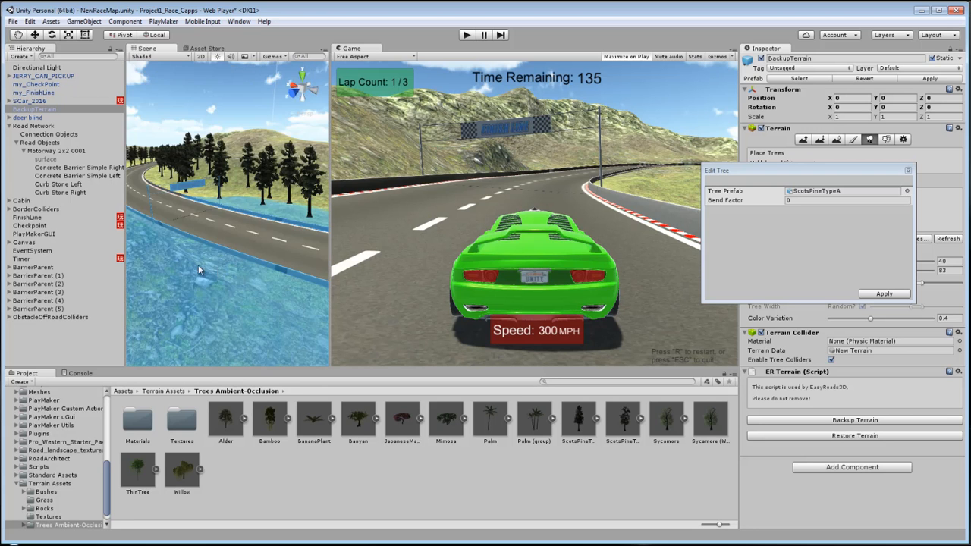
right_drag(199, 269, 362, 276)
scroll(241, 253, down, 5)
middle_drag(240, 254, 243, 306)
scroll(243, 305, up, 6)
right_drag(237, 308, 278, 303)
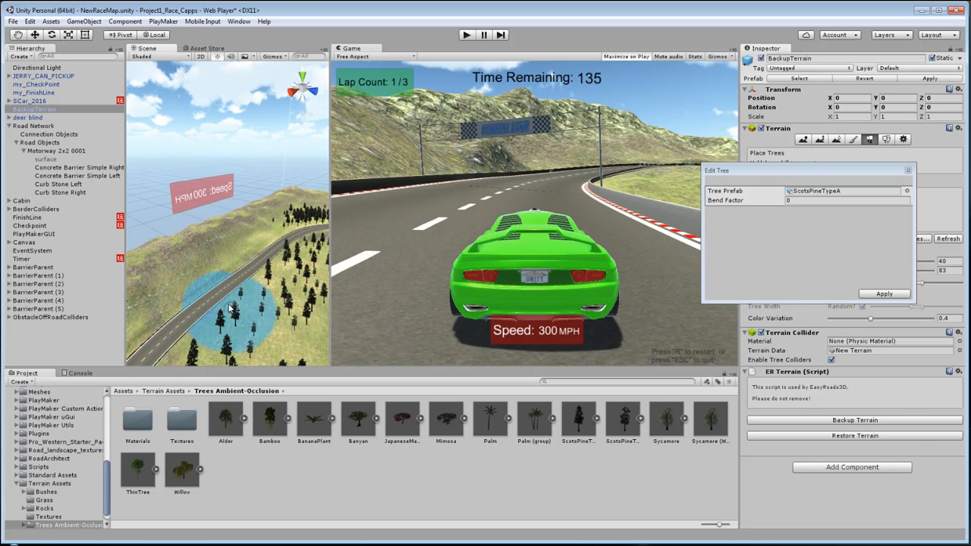
scroll(230, 307, up, 3)
middle_drag(230, 307, 216, 291)
right_drag(215, 291, 267, 274)
mouse_move(235, 279)
middle_down()
mouse_move(222, 284)
mouse_move(229, 294)
mouse_move(215, 280)
mouse_move(224, 282)
mouse_move(217, 261)
middle_up()
scroll(230, 295, up, 3)
scroll(212, 279, up, 4)
scroll(224, 281, up, 3)
right_drag(217, 260, 235, 258)
middle_drag(236, 258, 243, 262)
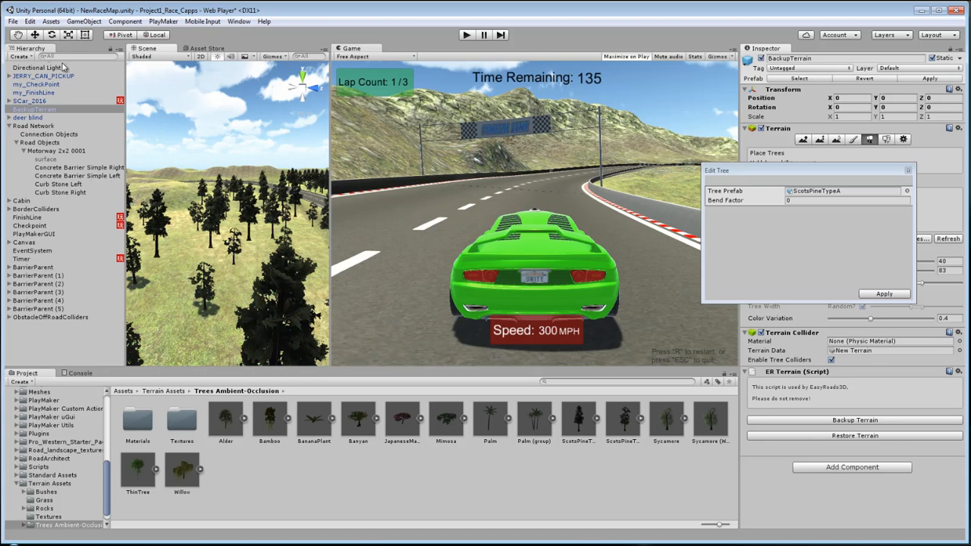
Focus the Scene view on SCar_2016 and place a ScotsPineTypeA tree on the road near the car.
double_click(29, 101)
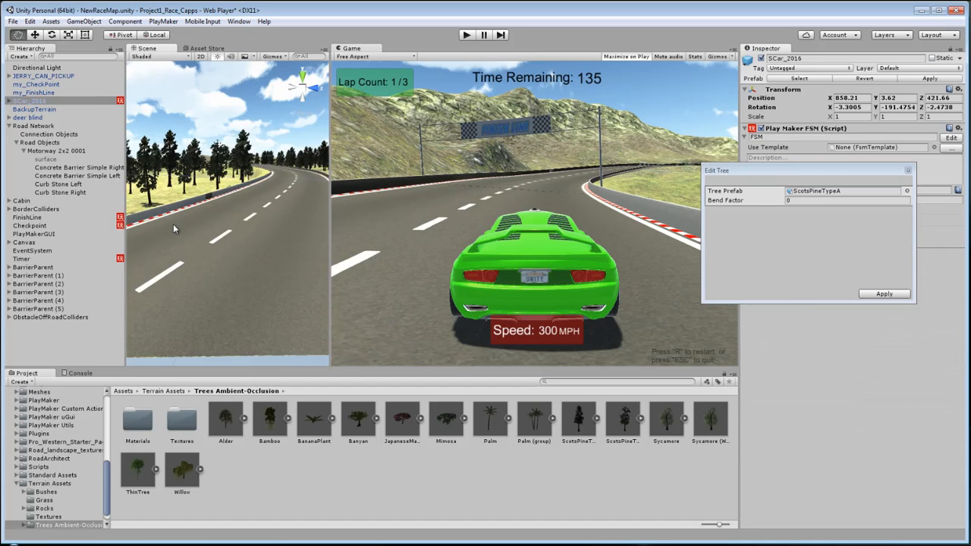
scroll(174, 228, down, 10)
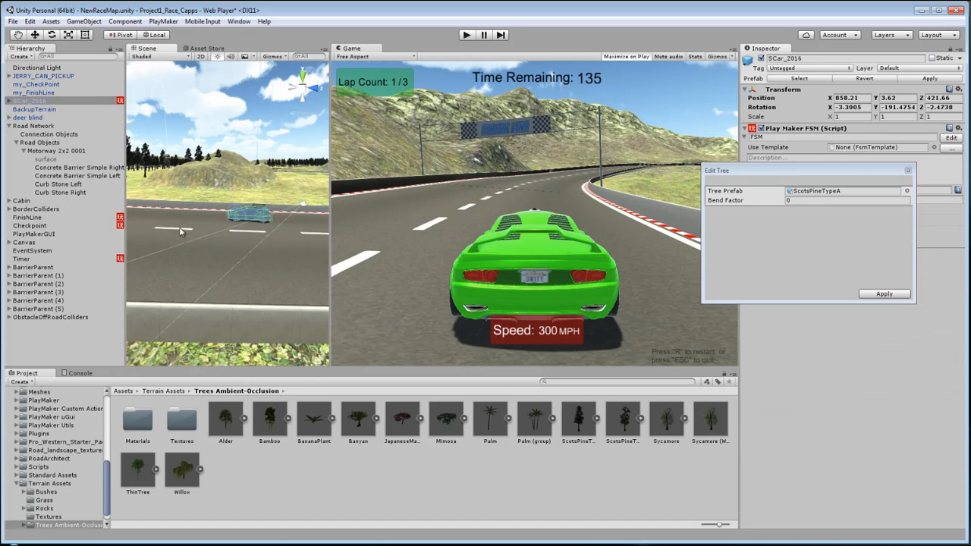
right_drag(179, 226, 199, 217)
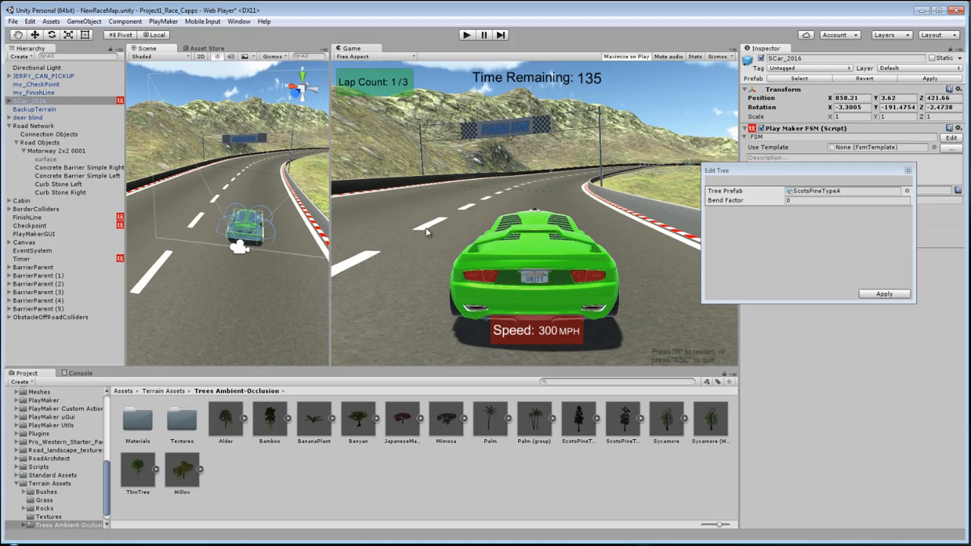
right_drag(272, 180, 267, 198)
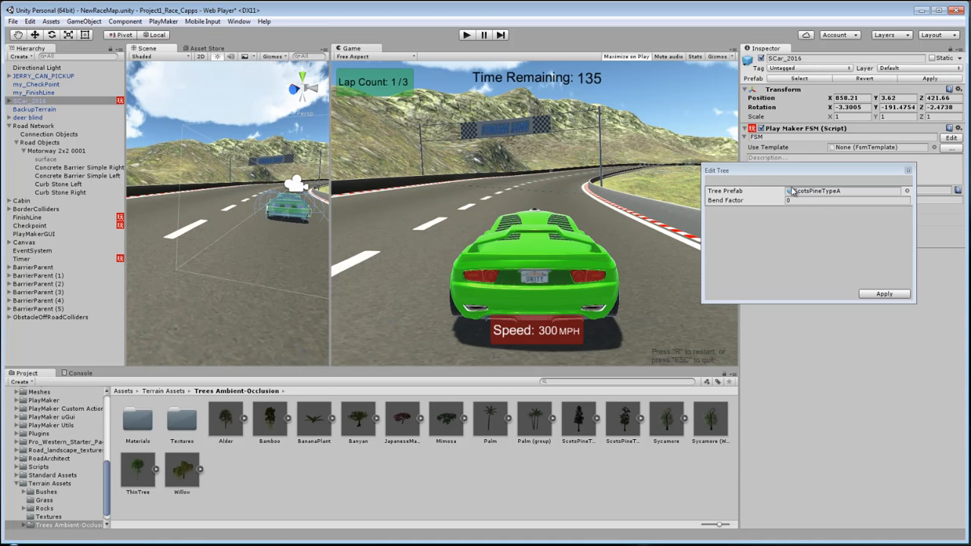
click(791, 191)
drag(578, 423, 225, 261)
scroll(225, 261, down, 6)
middle_drag(221, 265, 253, 307)
right_drag(253, 308, 260, 289)
middle_drag(259, 288, 252, 240)
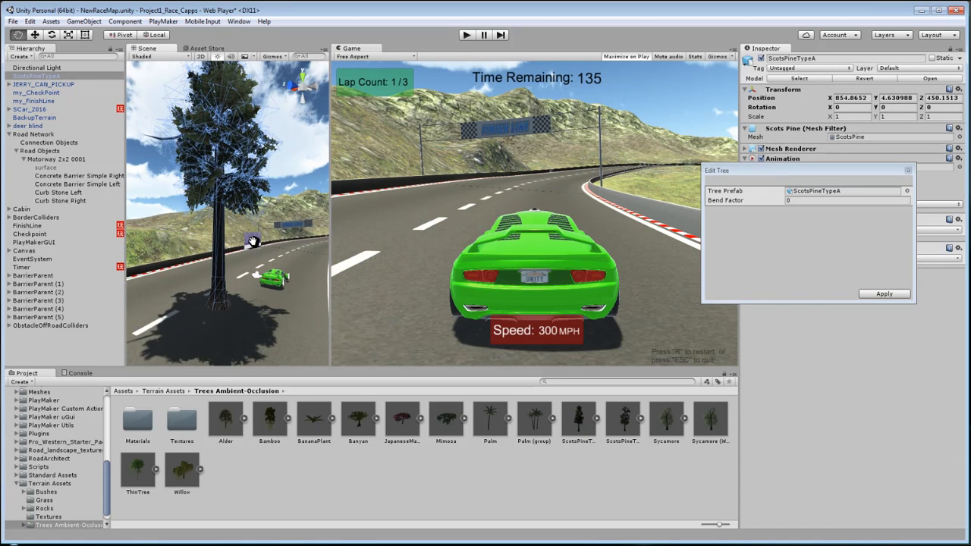
Uncover the placed tree's component settings and expand its pinetrunk and pine needles materials.
drag(796, 170, 487, 171)
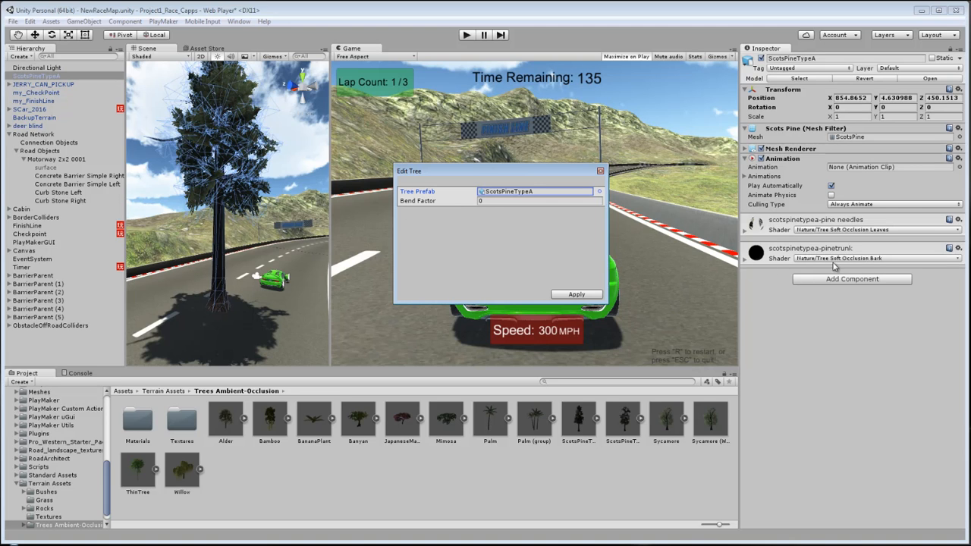
click(745, 263)
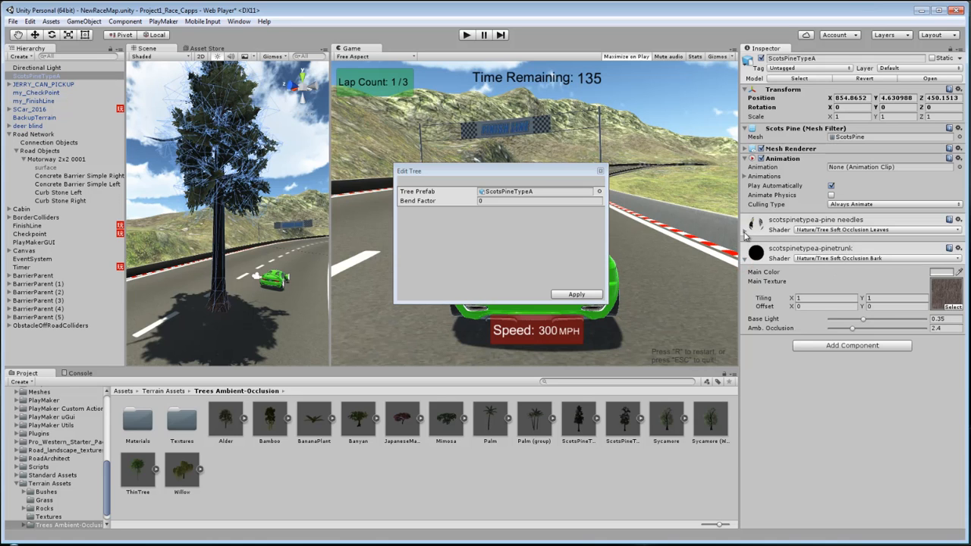
click(744, 235)
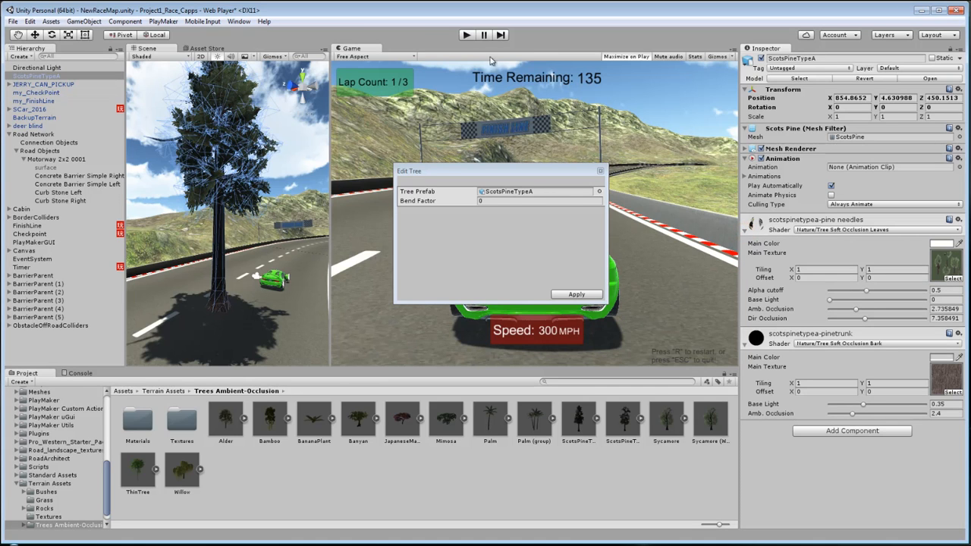
click(163, 22)
mouse_move(204, 23)
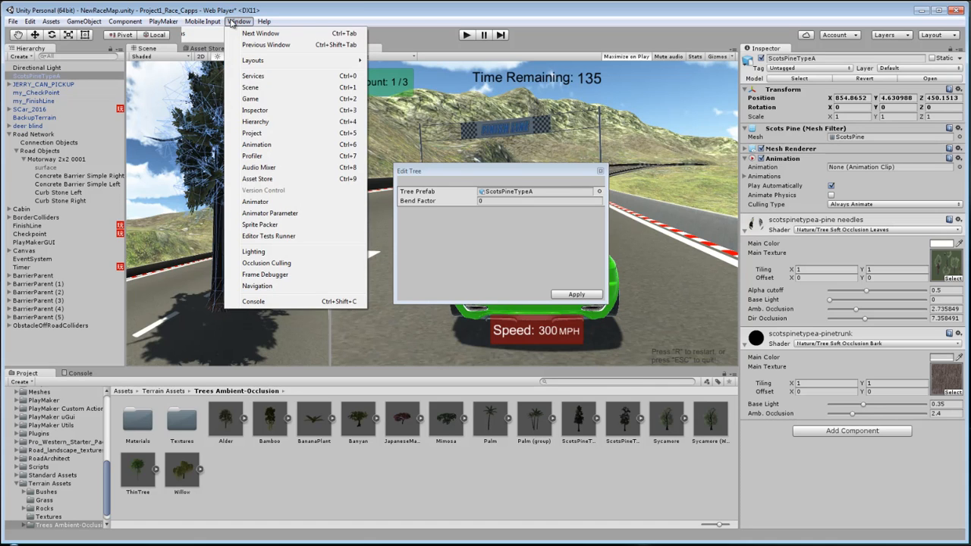
click(387, 5)
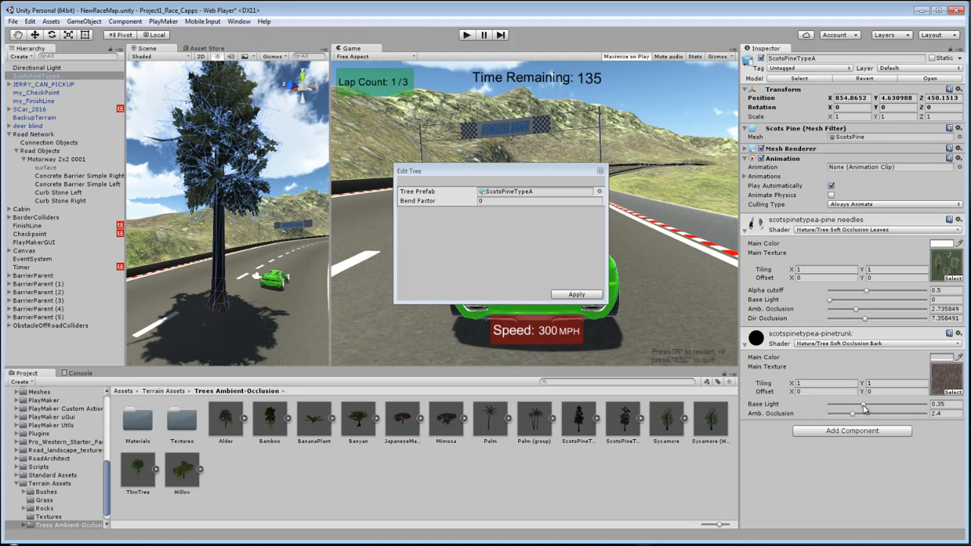
Set the pinetrunk material's Base Light to 0.399 and Amb. Occlusion to 7.68, and the pine needles' Dir Occlusion to 15.4 and Amb. Occlusion to 6.11.
mouse_move(863, 408)
mouse_down()
mouse_move(899, 408)
mouse_move(869, 410)
mouse_up()
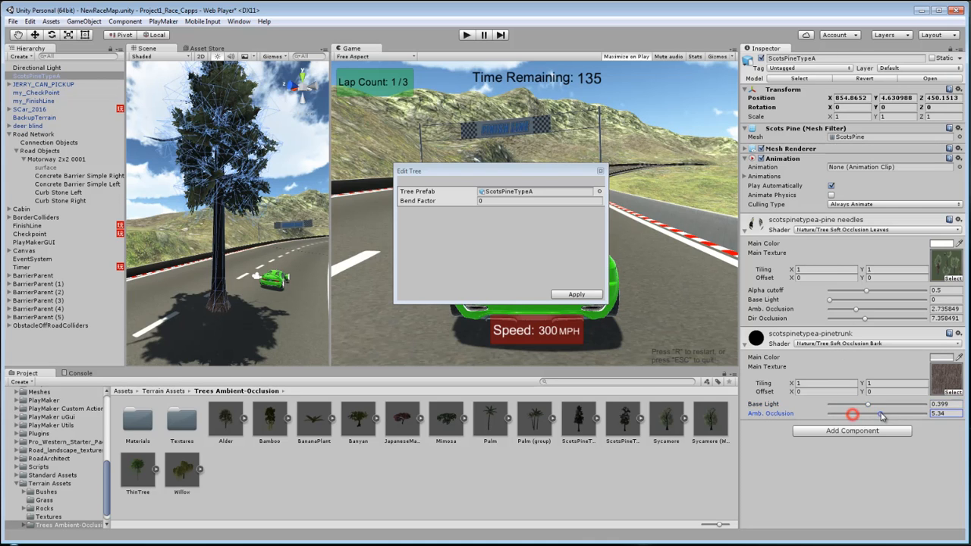
drag(852, 414, 903, 415)
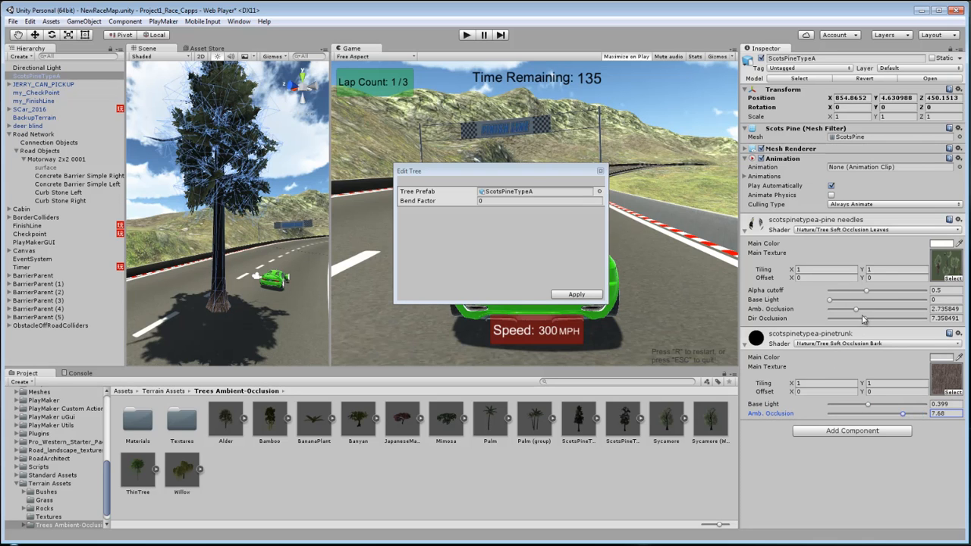
mouse_move(866, 320)
mouse_down()
mouse_move(903, 319)
mouse_move(860, 311)
mouse_move(893, 312)
mouse_move(883, 313)
mouse_up()
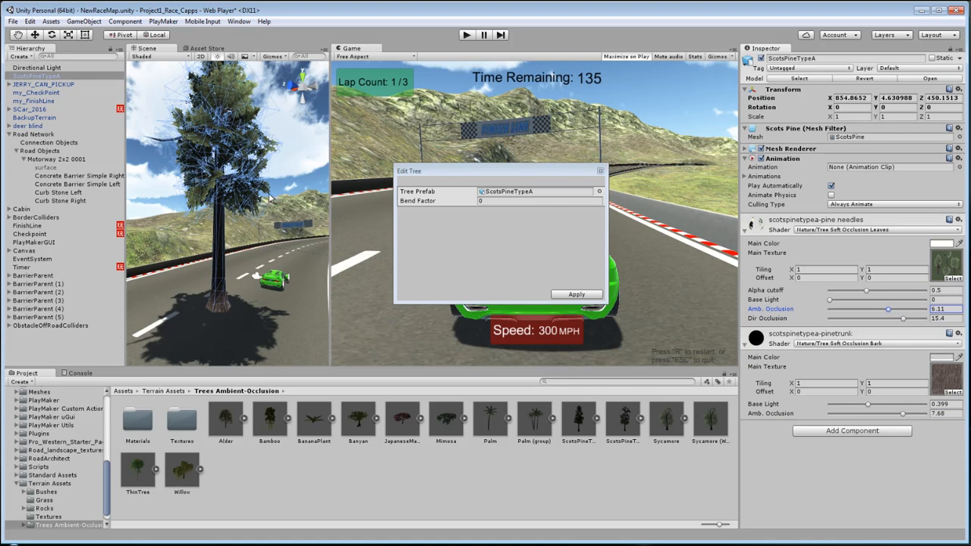
Widen the Scene view beside the Game view and orbit around the ScotsPineTypeA tree placed on the road.
middle_drag(269, 197, 332, 194)
drag(330, 192, 451, 192)
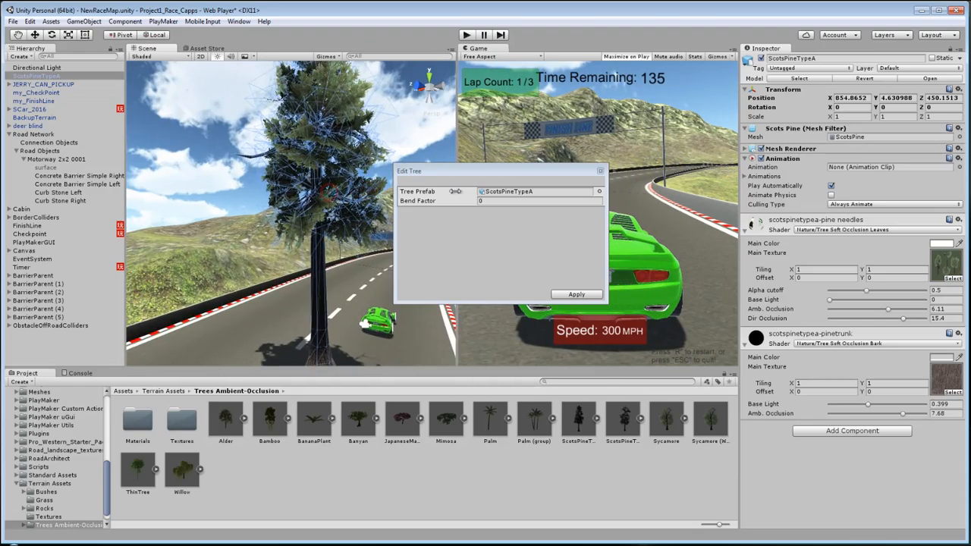
scroll(288, 222, up, 5)
alt+drag(337, 230, 229, 199)
alt+drag(300, 220, 279, 220)
scroll(279, 220, down, 5)
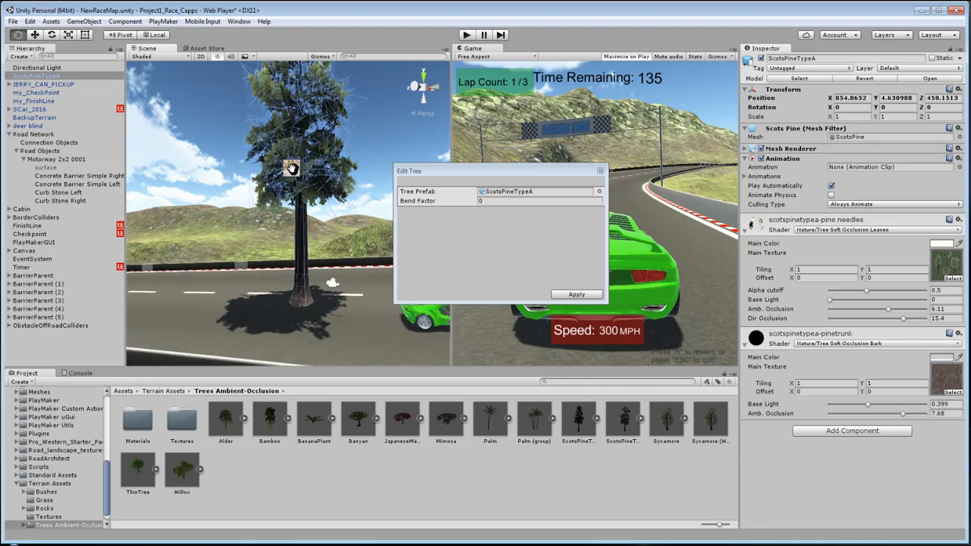
Set the Directional Light's rotation to 130.9 on X and -129.1 on Y.
click(47, 68)
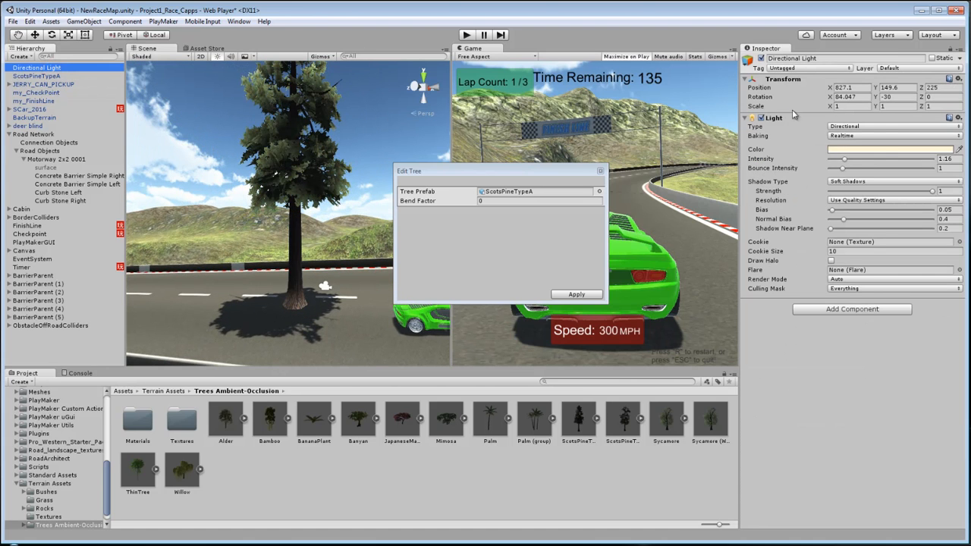
drag(877, 101, 542, 179)
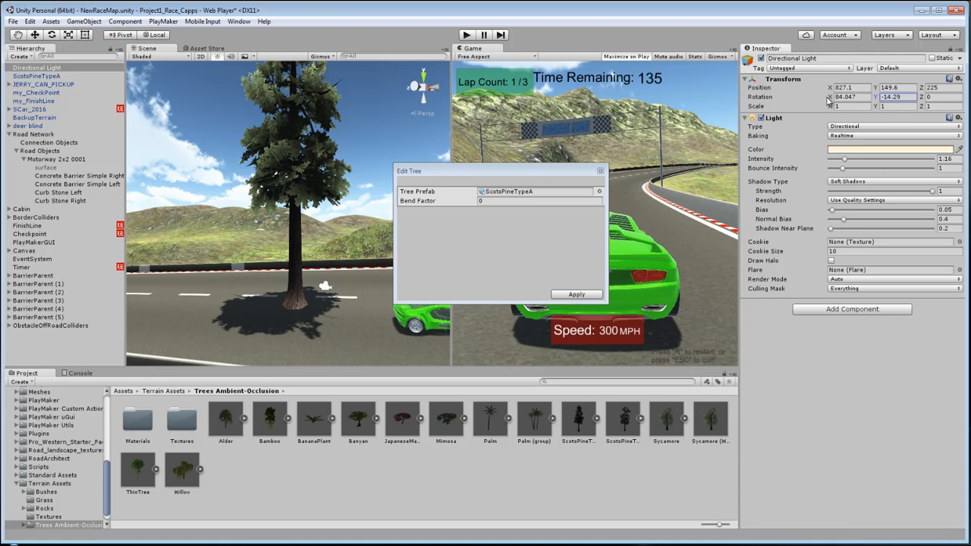
drag(832, 100, 8, 116)
drag(945, 118, 951, 119)
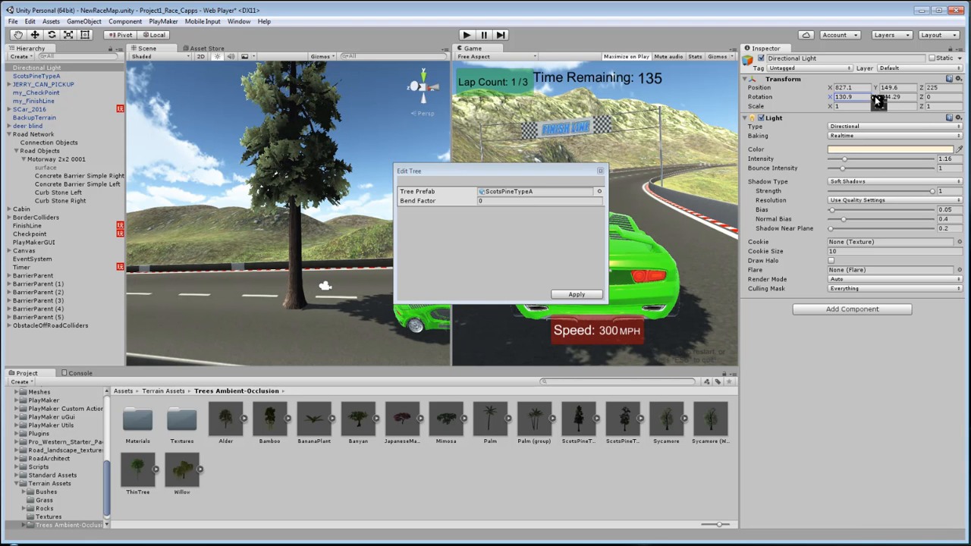
drag(877, 101, 667, 105)
Set the placed tree's pine needles material to Alpha cutoff 0.624, Base Light 0.5, Amb. Occlusion 6.27 and Dir Occlusion 14.5.
middle_drag(284, 225, 256, 271)
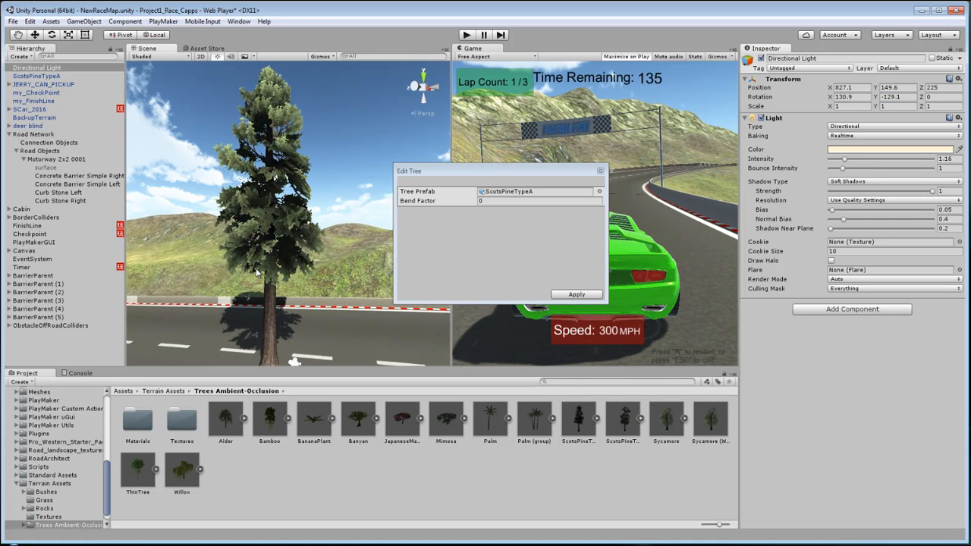
right_drag(257, 272, 364, 262)
middle_drag(235, 251, 289, 216)
scroll(309, 240, down, 4)
scroll(279, 235, up, 2)
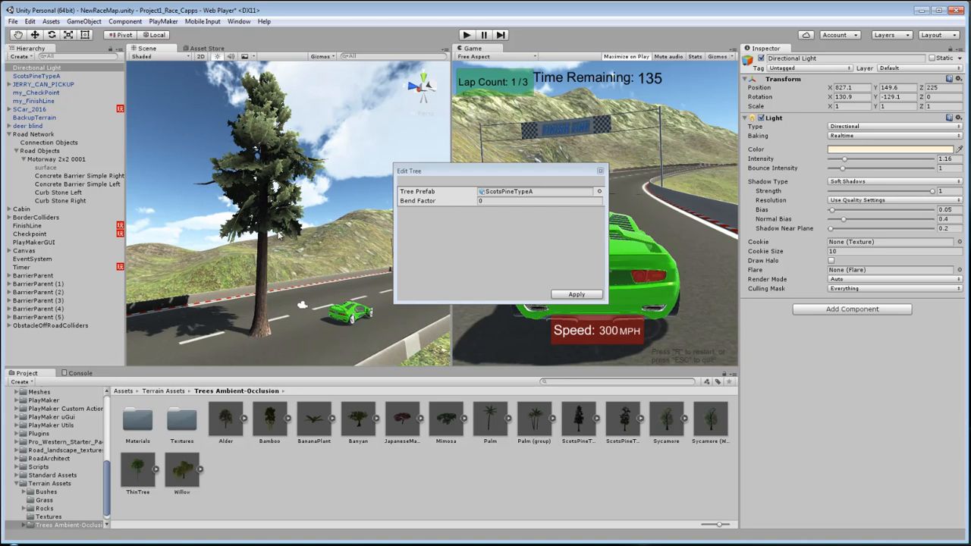
click(261, 325)
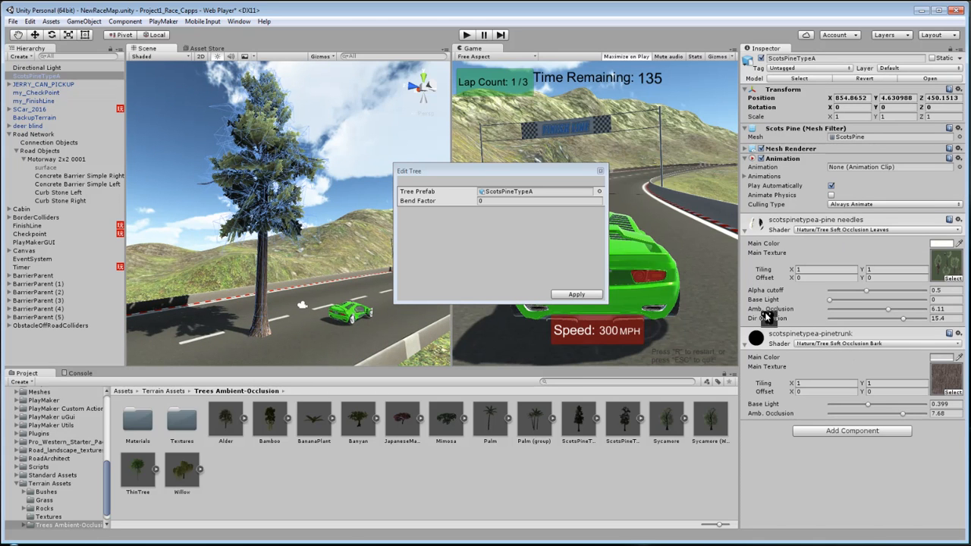
drag(888, 314, 910, 323)
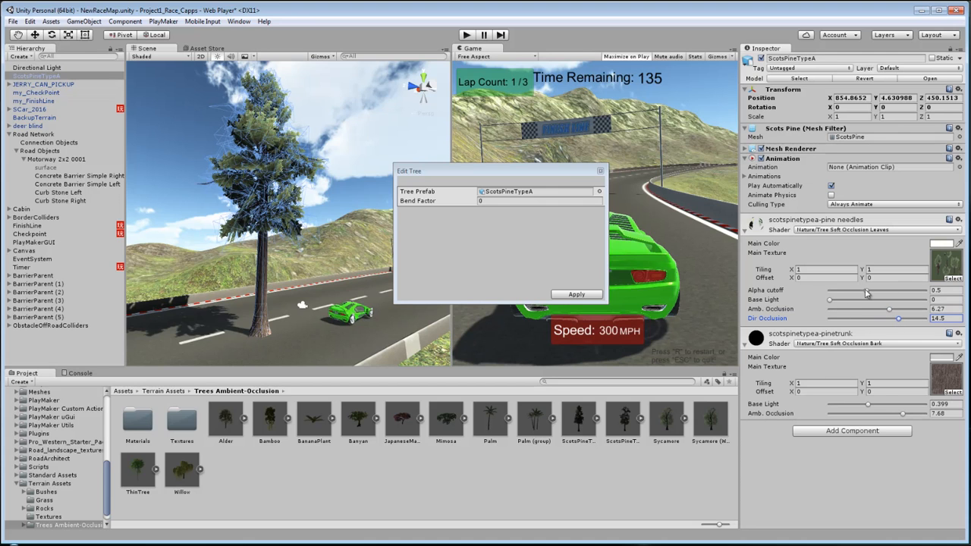
mouse_move(867, 293)
mouse_down()
mouse_move(831, 296)
mouse_move(900, 295)
mouse_move(886, 298)
mouse_up()
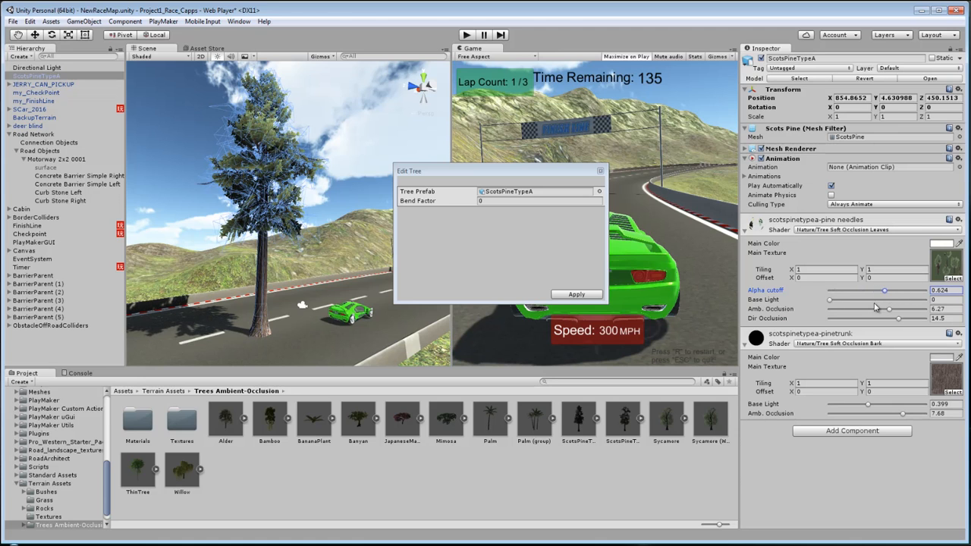
drag(827, 301, 839, 299)
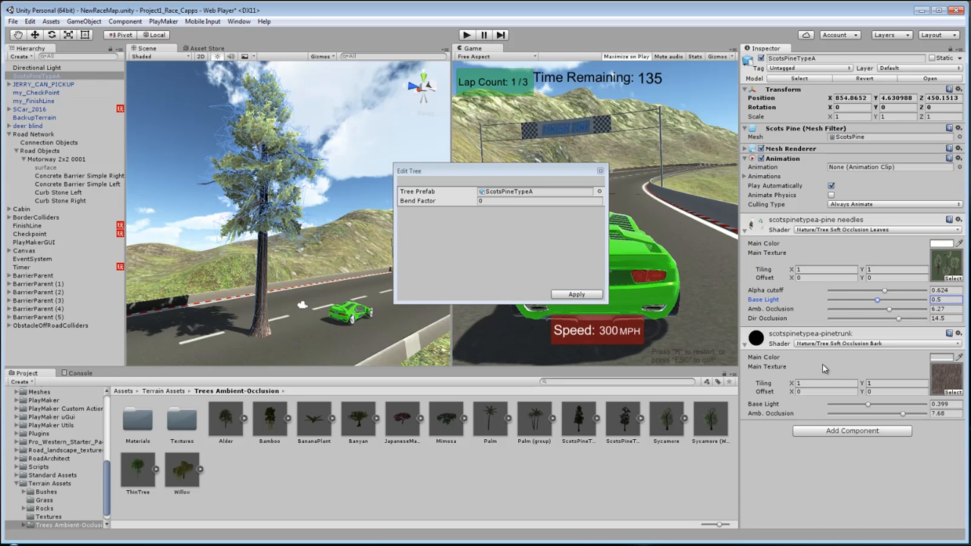
Set the pinetrunk material's Base Light to 0.698 and Amb. Occlusion to 7.84, and check the whole tree beside the car.
drag(868, 410, 904, 415)
right_drag(322, 275, 268, 276)
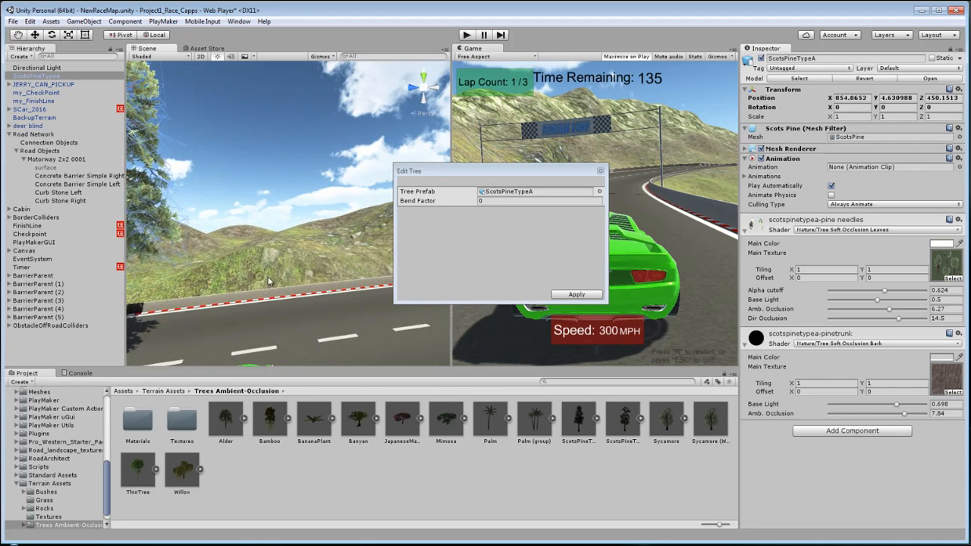
scroll(304, 267, down, 6)
mouse_move(304, 267)
middle_down()
mouse_move(294, 269)
mouse_move(302, 266)
middle_up()
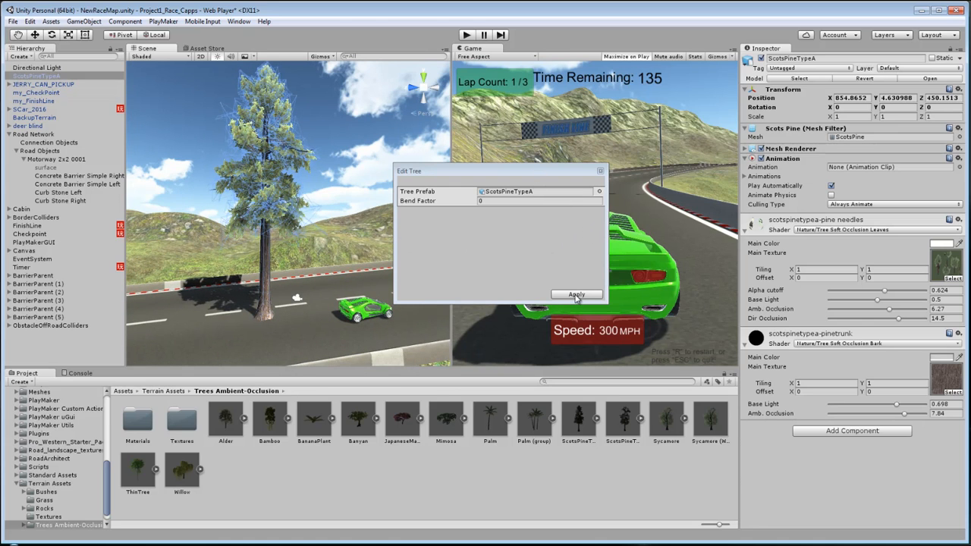
Close the Edit Tree dialog and refresh the tree prototypes of BackupTerrain.
drag(575, 176, 492, 190)
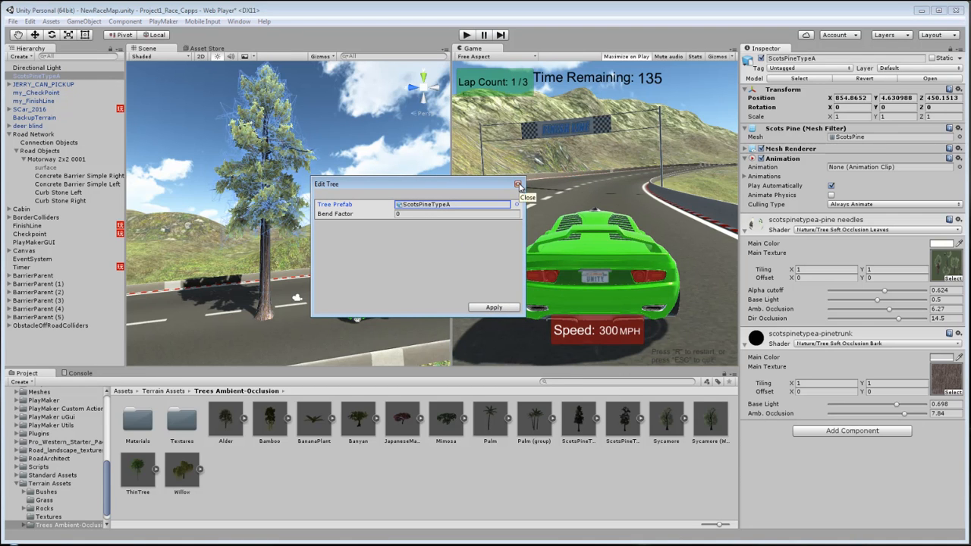
click(518, 184)
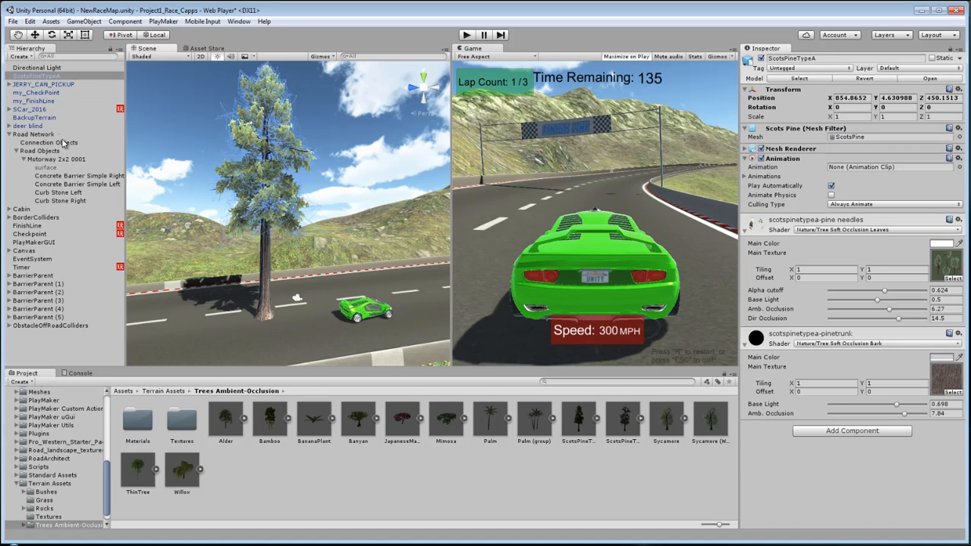
click(34, 119)
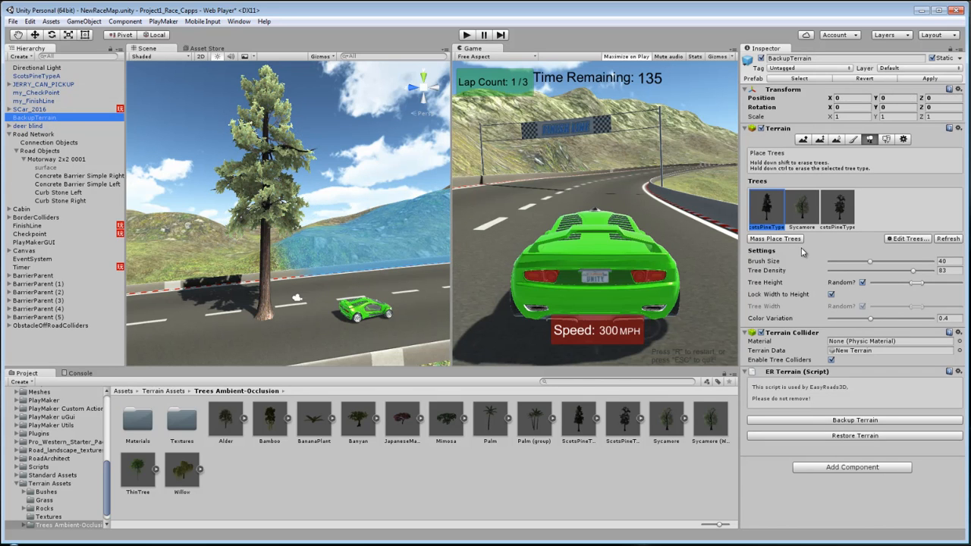
click(948, 239)
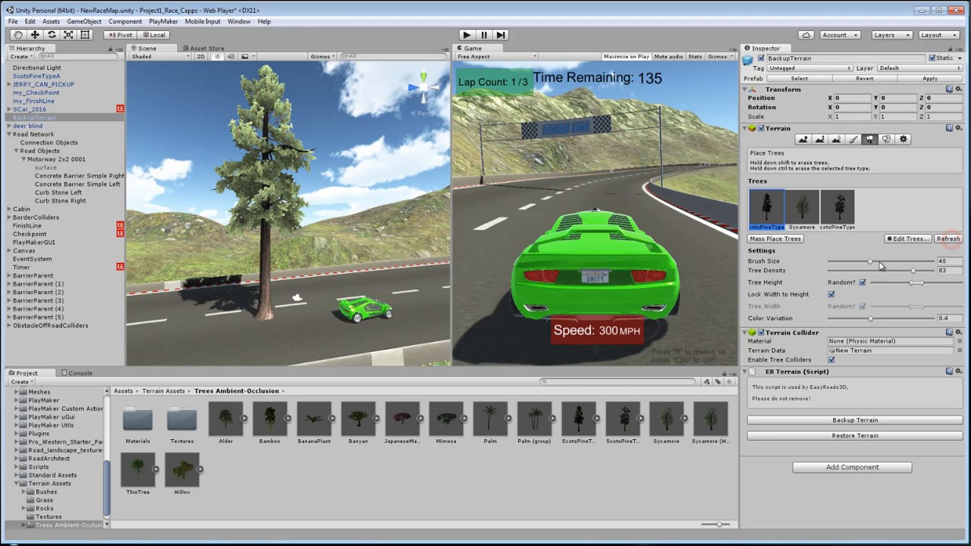
Examine the refreshed pine trees across the terrain, including those around the deer blind and along the road.
mouse_move(409, 227)
middle_down()
mouse_move(346, 228)
mouse_move(306, 254)
middle_up()
right_drag(306, 253, 372, 258)
middle_drag(306, 258, 285, 258)
right_drag(285, 258, 377, 277)
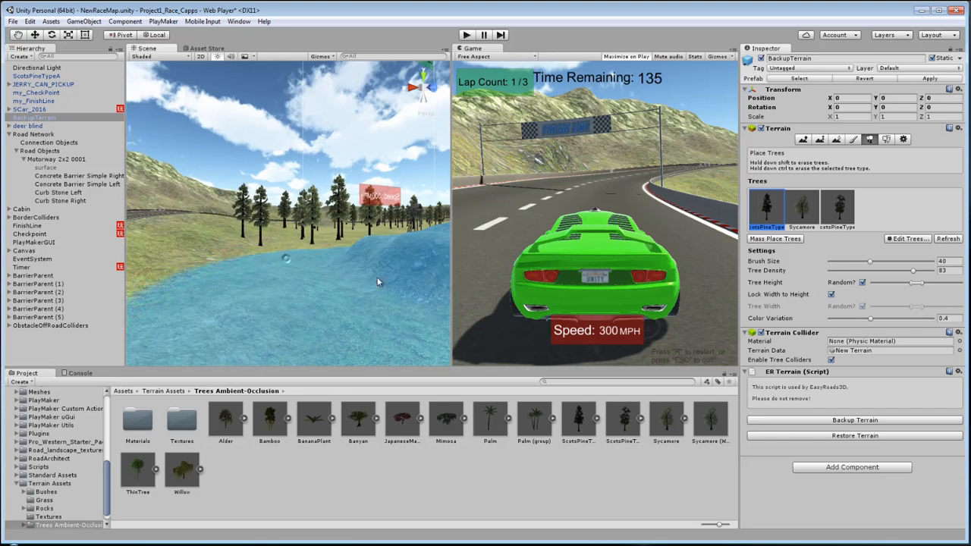
mouse_move(377, 277)
middle_down()
mouse_move(357, 301)
mouse_move(353, 176)
mouse_move(288, 135)
mouse_move(339, 275)
mouse_move(160, 274)
mouse_move(207, 283)
mouse_move(212, 266)
middle_up()
middle_drag(281, 272, 137, 282)
scroll(144, 284, down, 8)
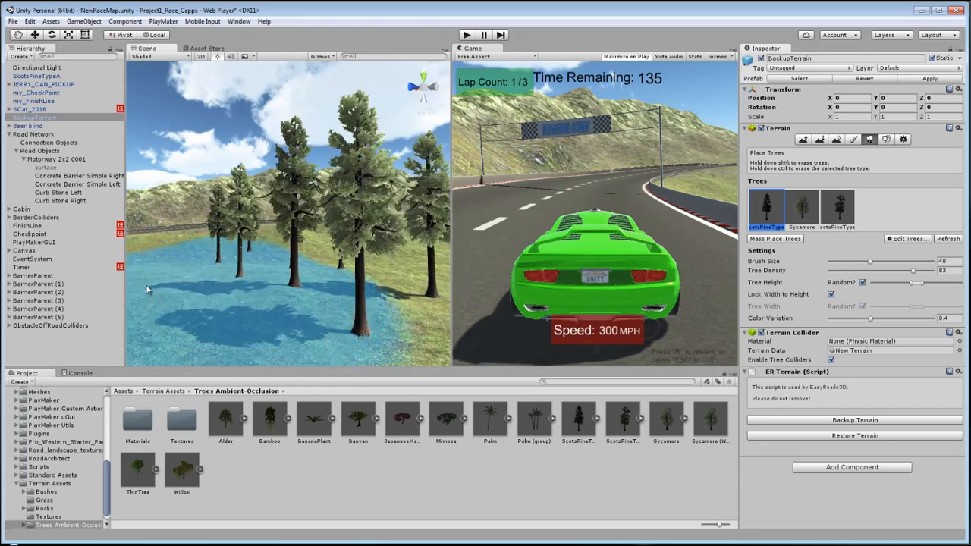
right_drag(219, 304, 383, 313)
scroll(334, 312, down, 3)
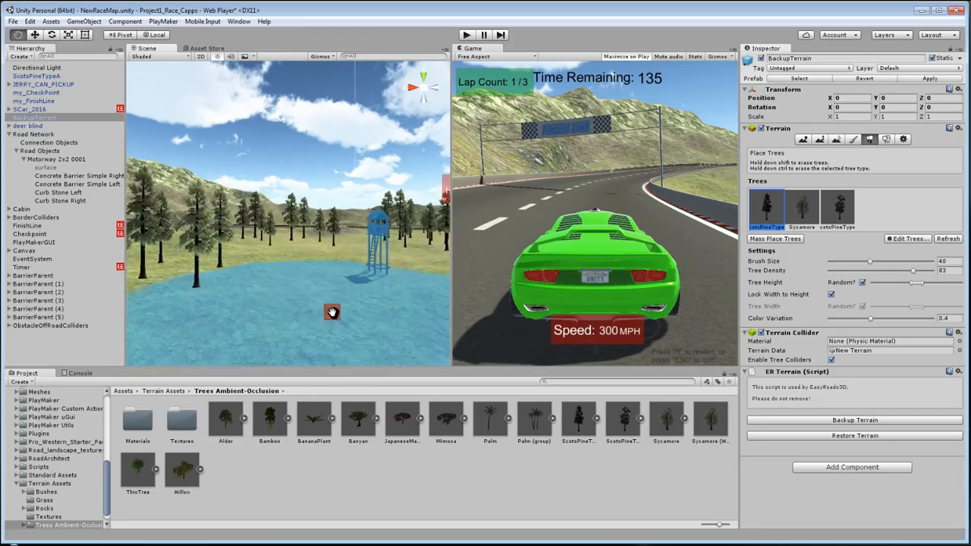
middle_drag(332, 312, 351, 316)
scroll(343, 321, down, 6)
scroll(337, 307, down, 4)
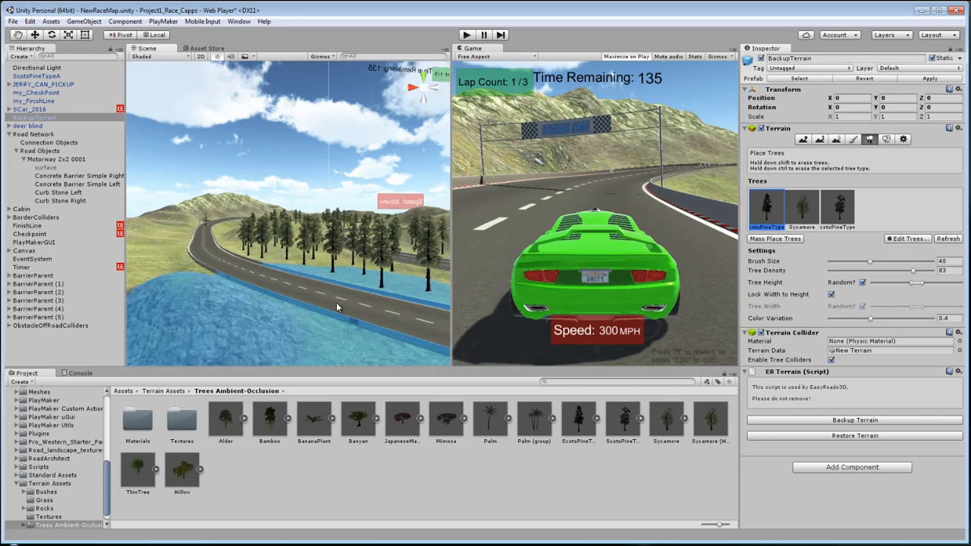
Examine the shading of individual pine trees in the grove beside the road from close up and from different angles.
scroll(337, 306, up, 2)
scroll(337, 307, down, 2)
right_drag(338, 306, 292, 297)
scroll(293, 297, up, 2)
middle_drag(292, 296, 258, 276)
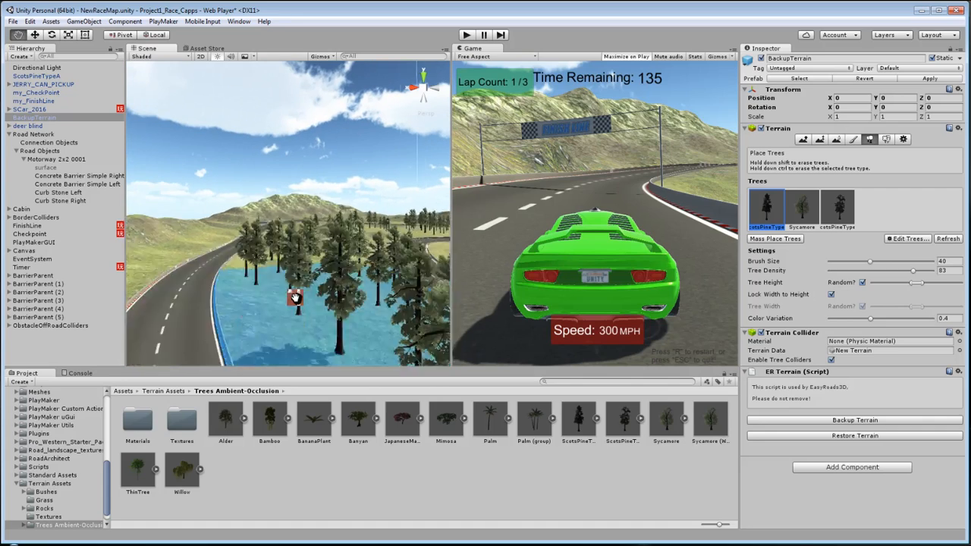
scroll(216, 316, down, 3)
scroll(219, 312, down, 3)
mouse_move(307, 274)
right_down()
mouse_move(239, 308)
mouse_move(314, 281)
mouse_move(281, 278)
mouse_move(314, 275)
right_up()
scroll(239, 308, up, 3)
scroll(312, 279, down, 3)
scroll(280, 278, down, 3)
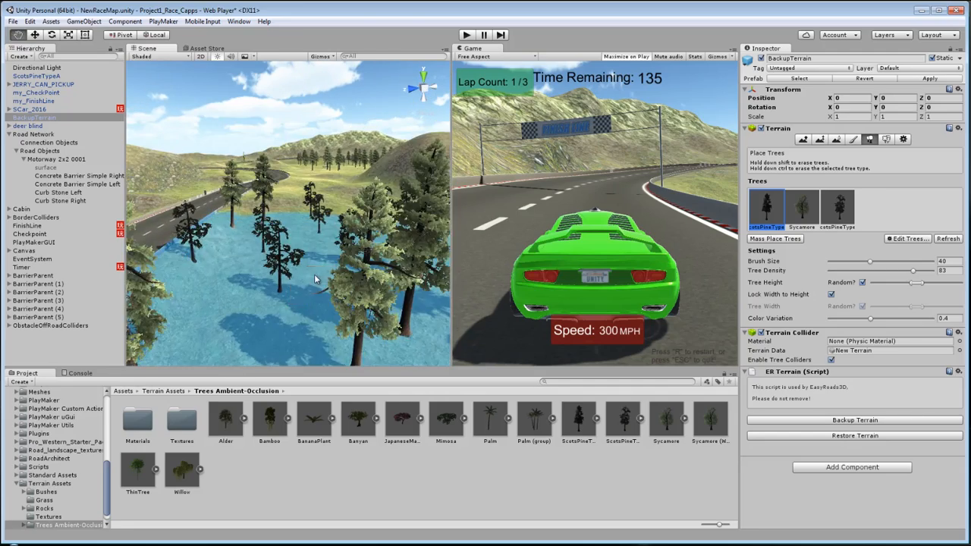
scroll(314, 278, up, 3)
middle_drag(314, 281, 315, 275)
scroll(314, 274, down, 5)
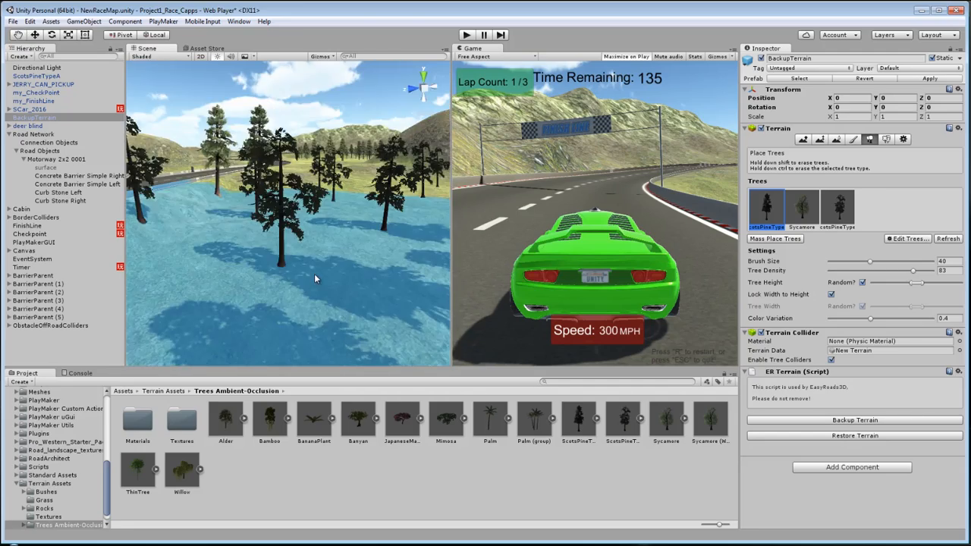
Open the terrain's Sycamore tree for editing, locate its prefab in the project, and move the Edit Tree dialog off the Scene view.
click(809, 212)
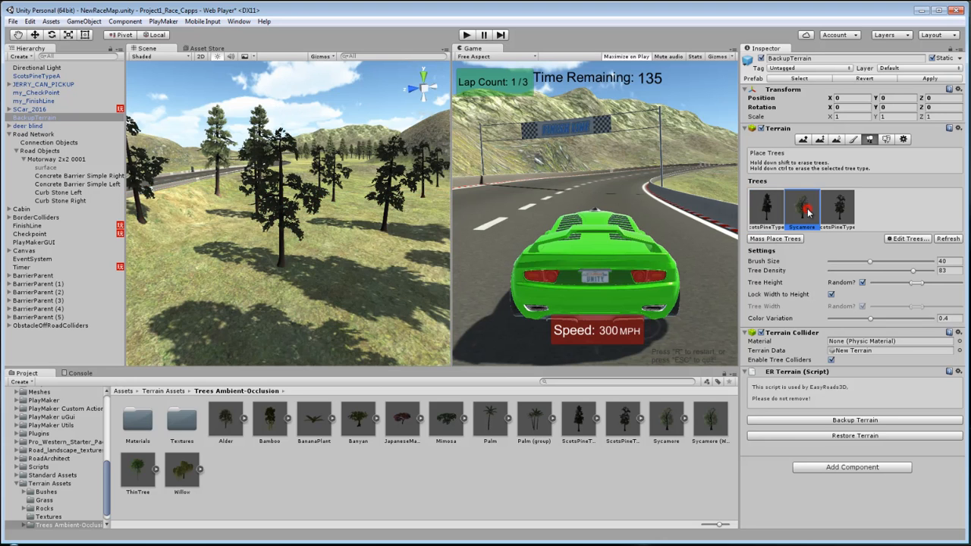
click(890, 239)
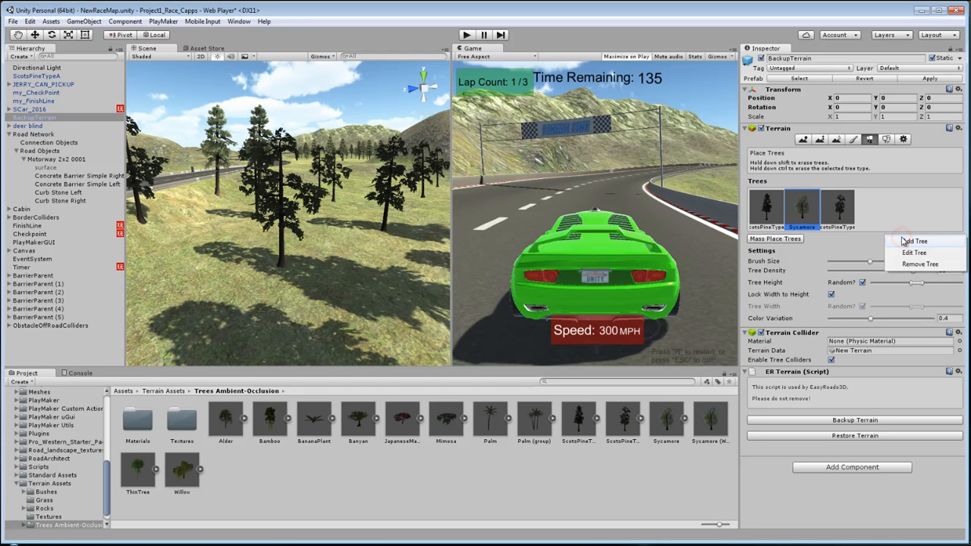
click(914, 252)
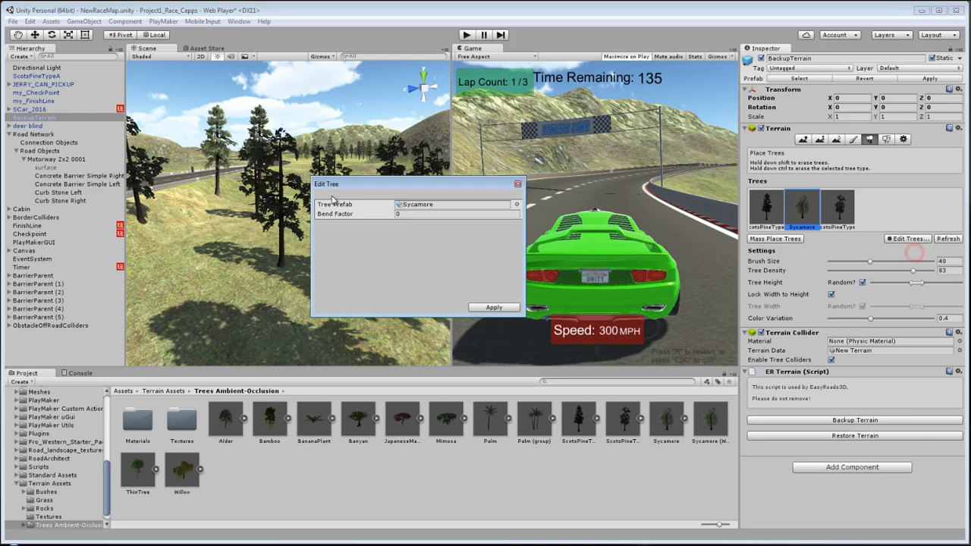
click(407, 204)
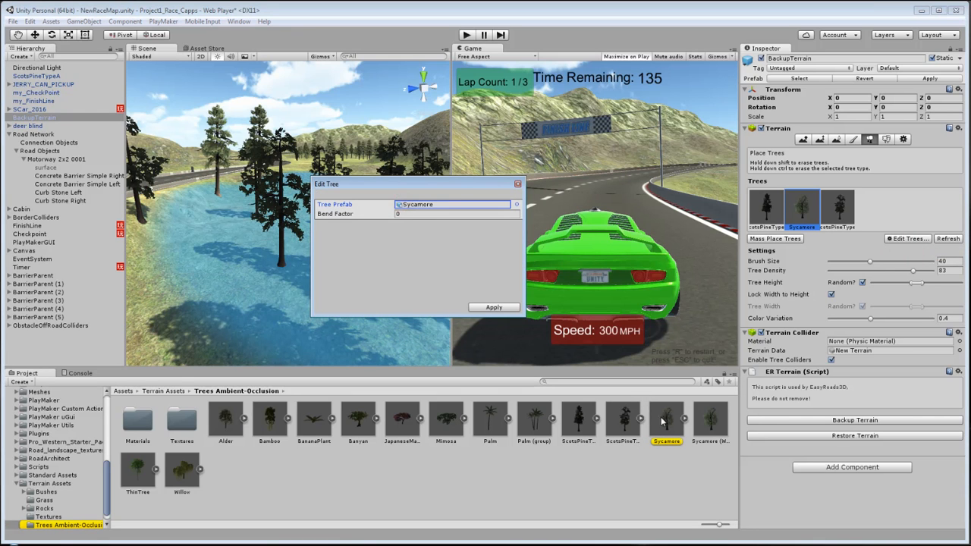
drag(464, 185, 564, 178)
Survey the tree-lined track and return to the ScotsPineTypeA tree standing on the road near the car.
scroll(348, 216, down, 10)
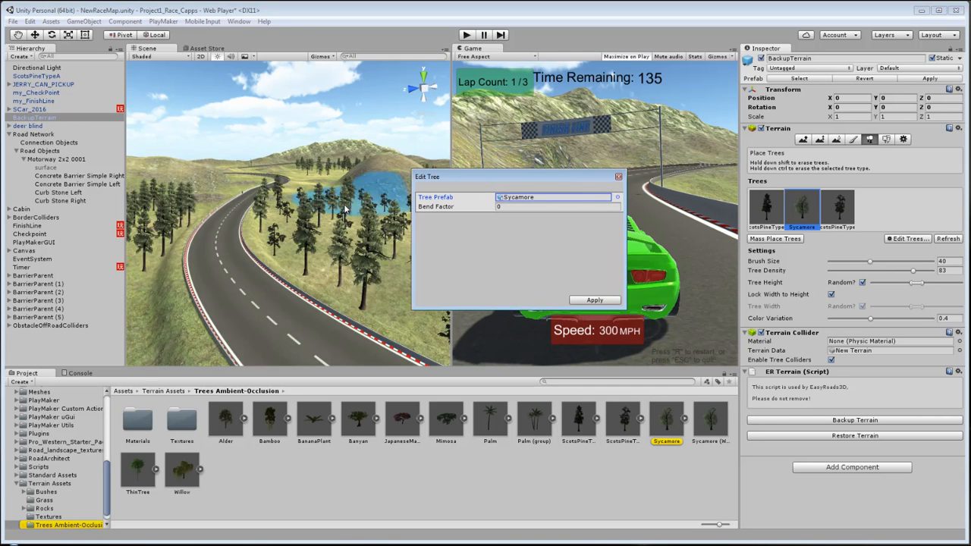
middle_drag(334, 217, 288, 217)
scroll(359, 211, up, 4)
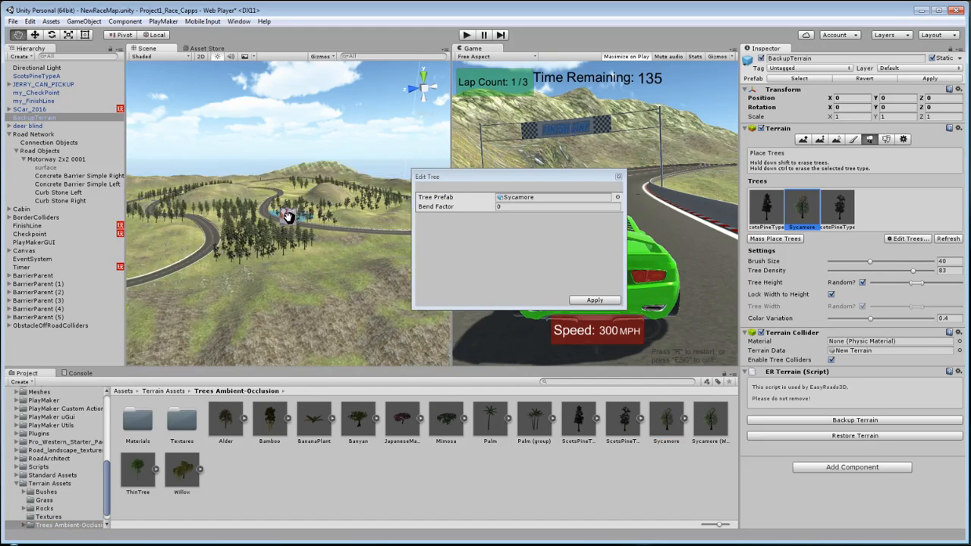
right_drag(288, 217, 212, 234)
middle_drag(212, 233, 244, 235)
scroll(243, 235, up, 3)
middle_drag(168, 227, 273, 222)
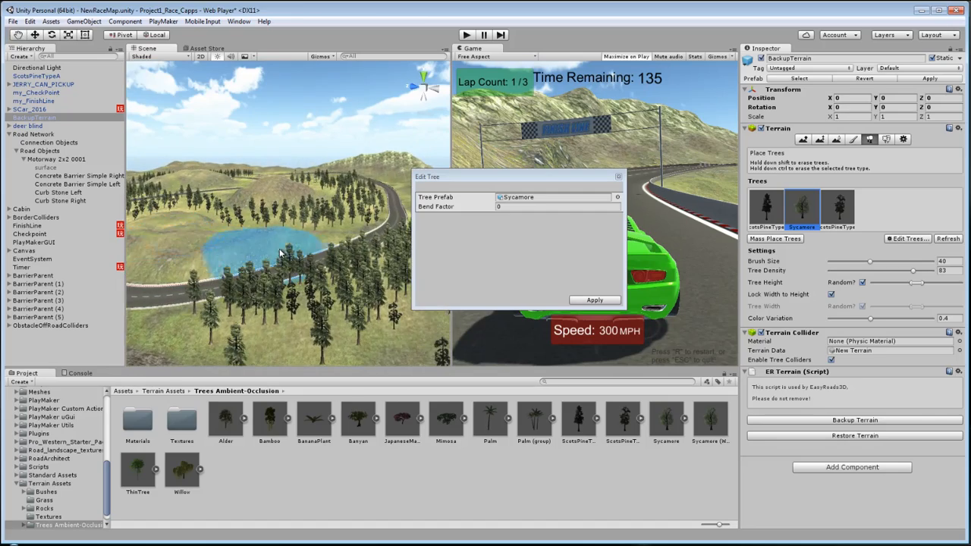
right_drag(273, 221, 190, 228)
scroll(189, 227, up, 4)
middle_drag(190, 227, 265, 253)
scroll(258, 250, down, 4)
scroll(226, 263, down, 3)
scroll(234, 215, up, 2)
scroll(239, 259, up, 6)
scroll(271, 229, up, 6)
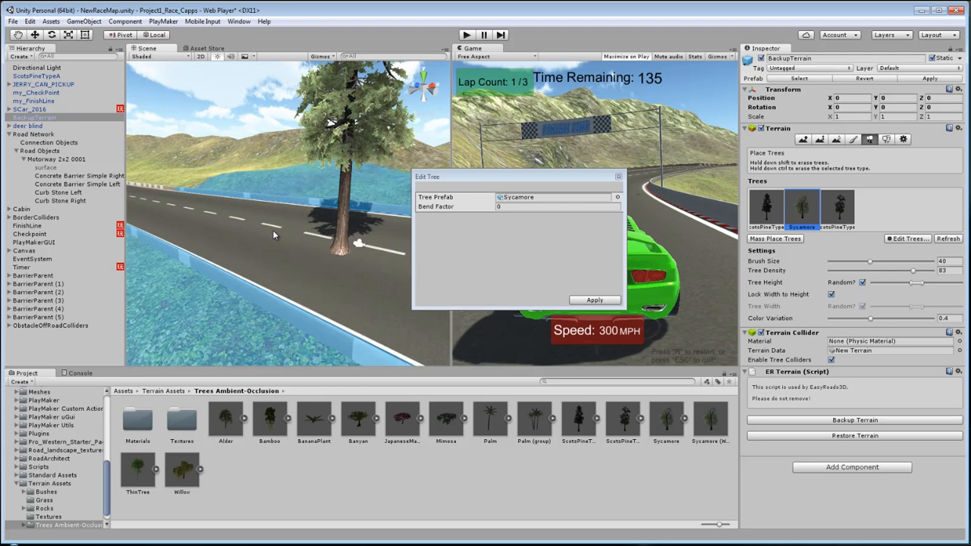
scroll(283, 226, up, 3)
click(241, 191)
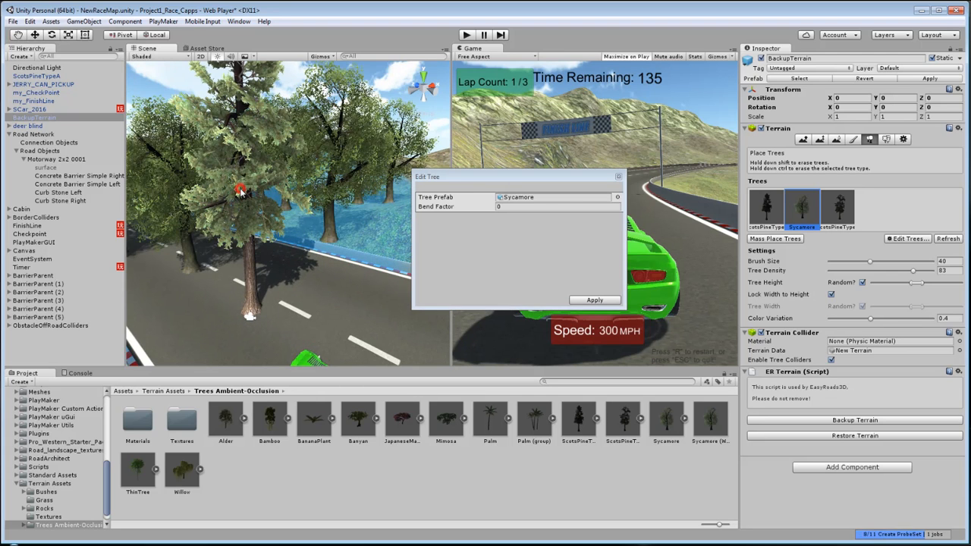
click(31, 21)
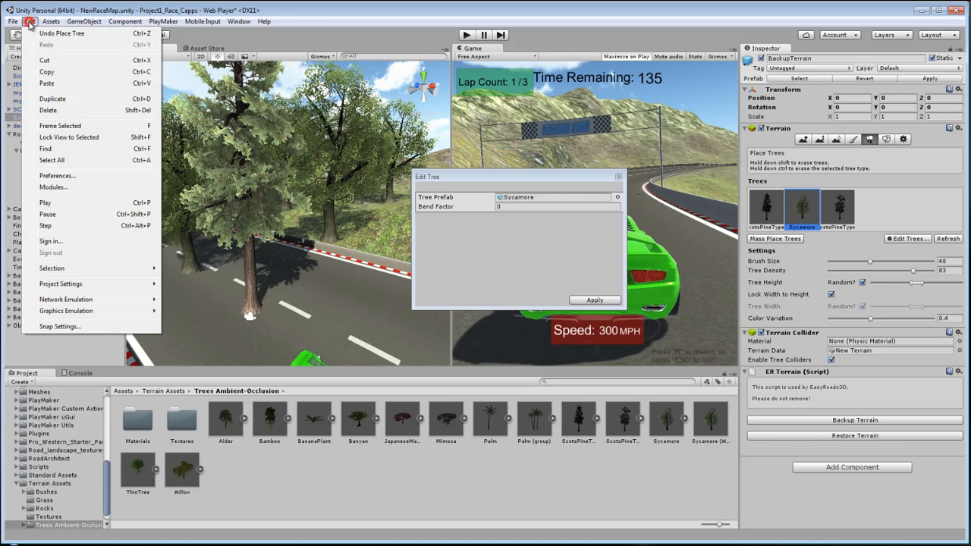
click(43, 36)
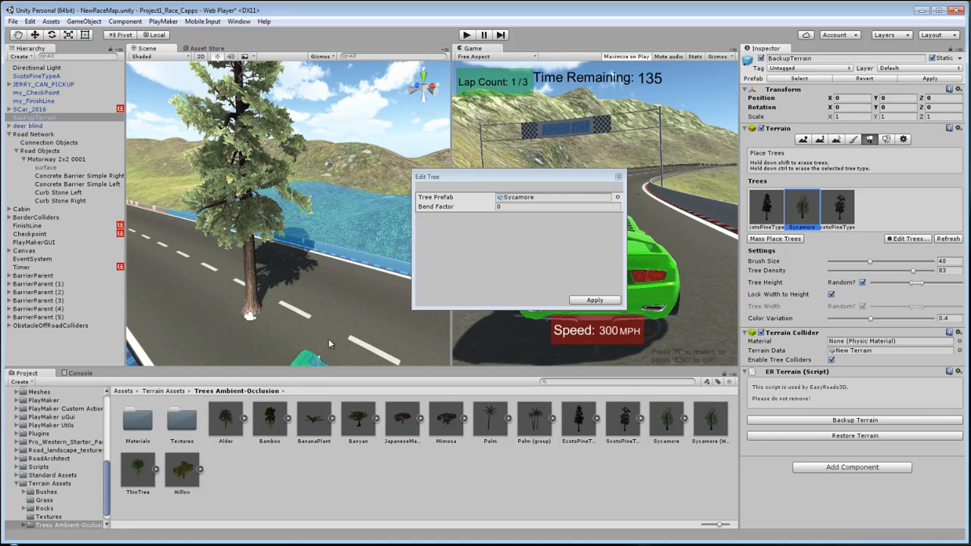
Close the Edit Tree dialog and delete the ScotsPineTypeA tree standing on the road.
click(618, 176)
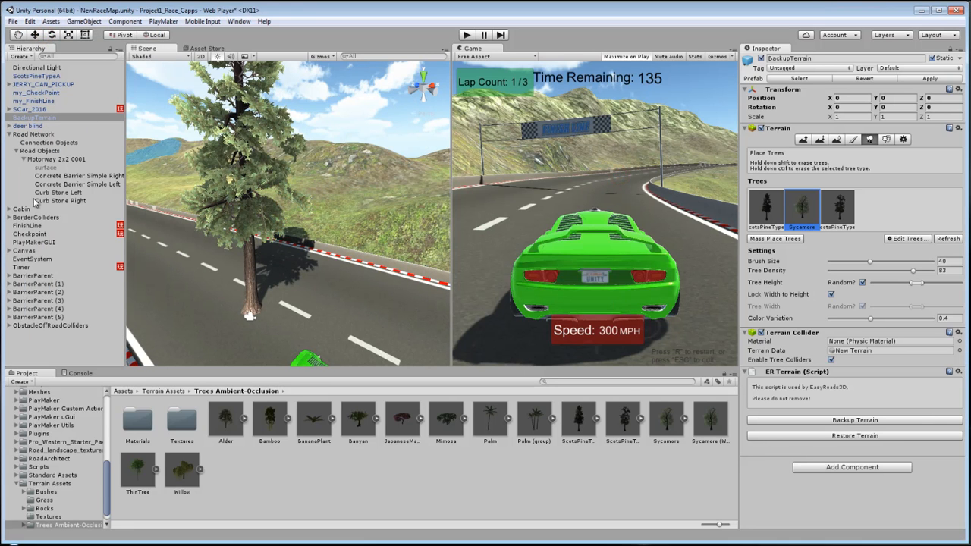
click(54, 349)
click(252, 232)
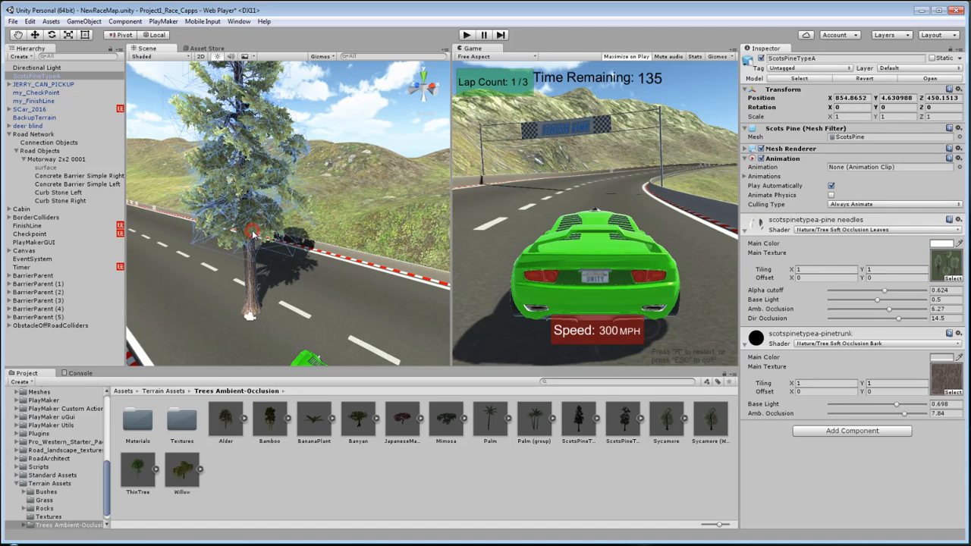
key(Delete)
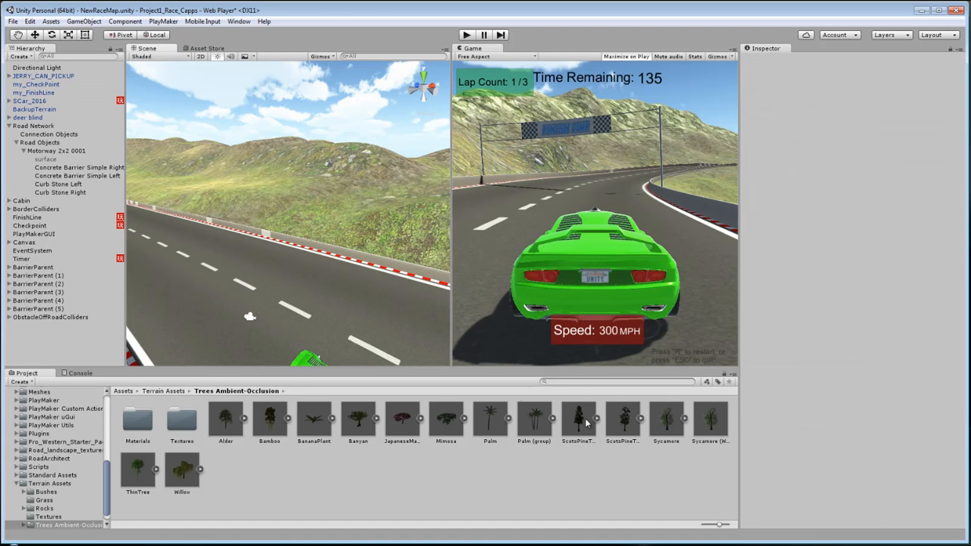
Locate the prefab of the terrain's Sycamore tree through its tree settings and place a copy on the road near the car.
click(35, 109)
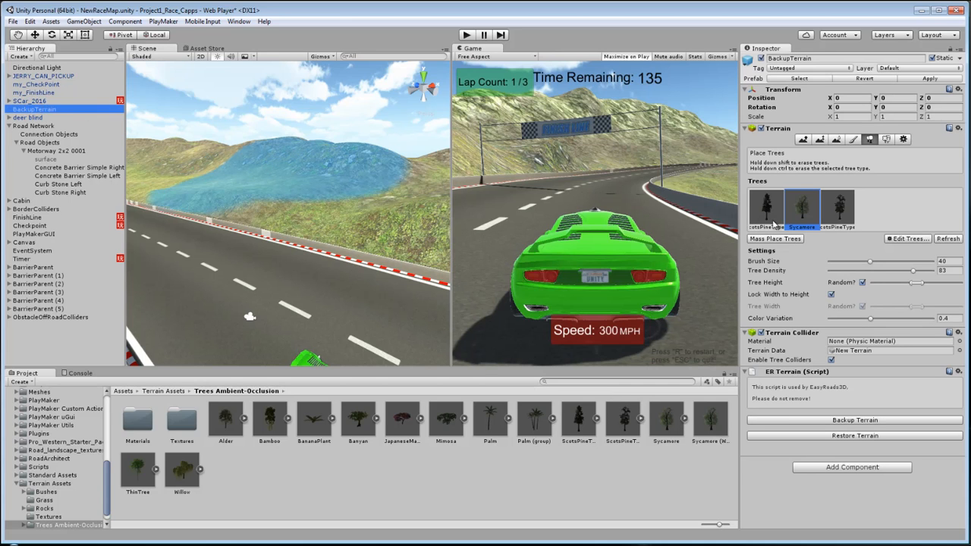
click(909, 239)
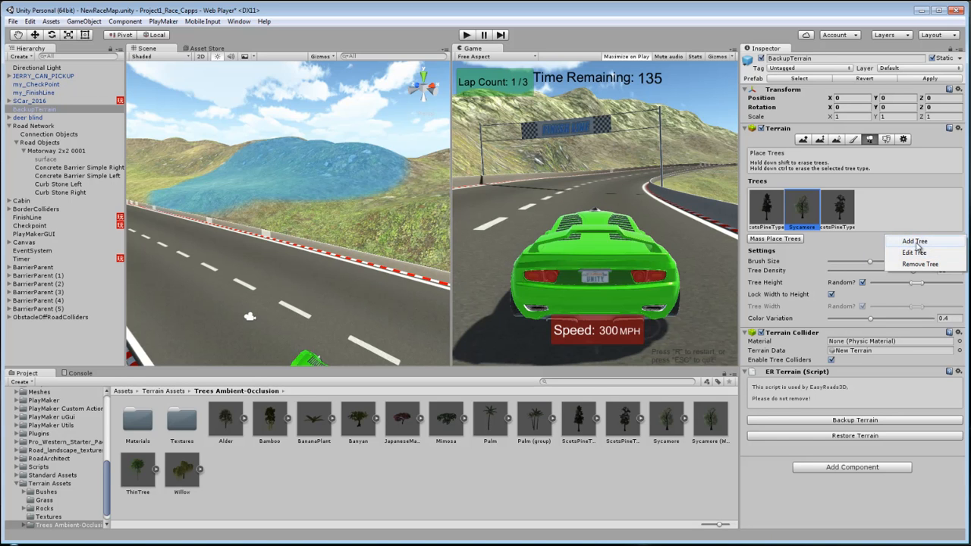
click(843, 214)
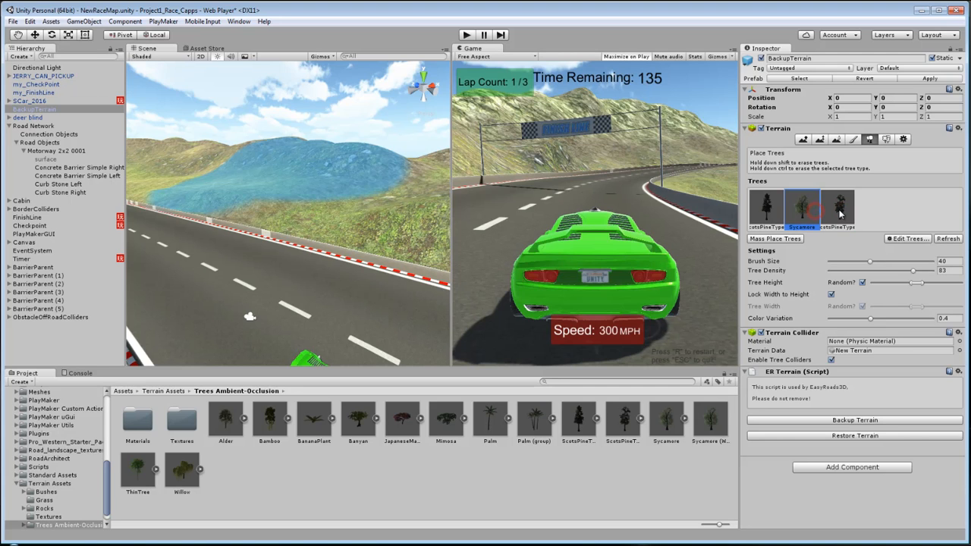
click(839, 212)
click(801, 217)
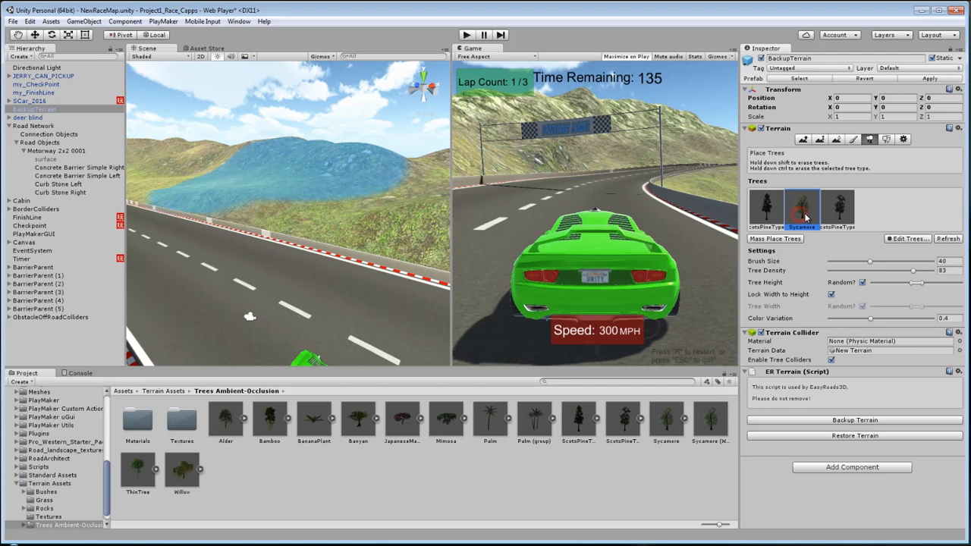
click(910, 239)
click(914, 253)
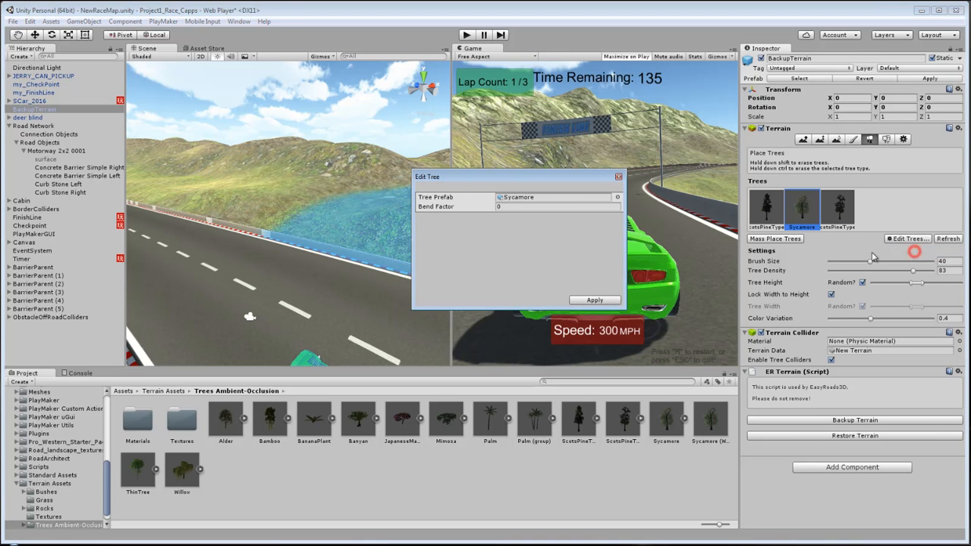
click(502, 199)
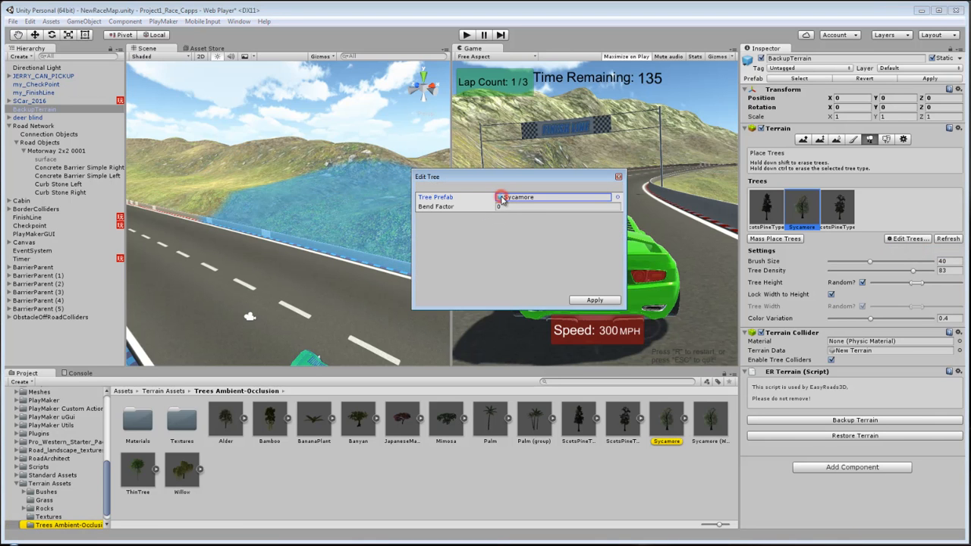
click(666, 421)
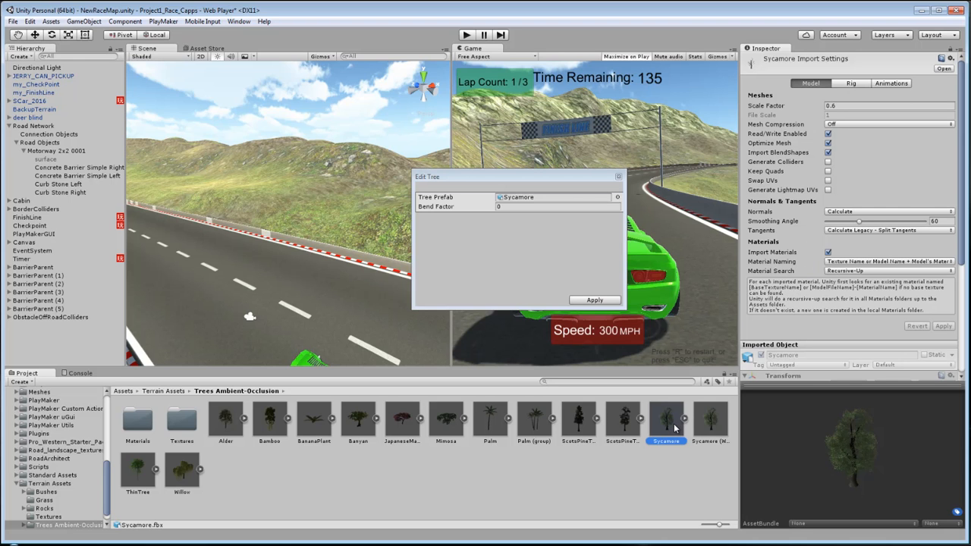
drag(673, 423, 270, 295)
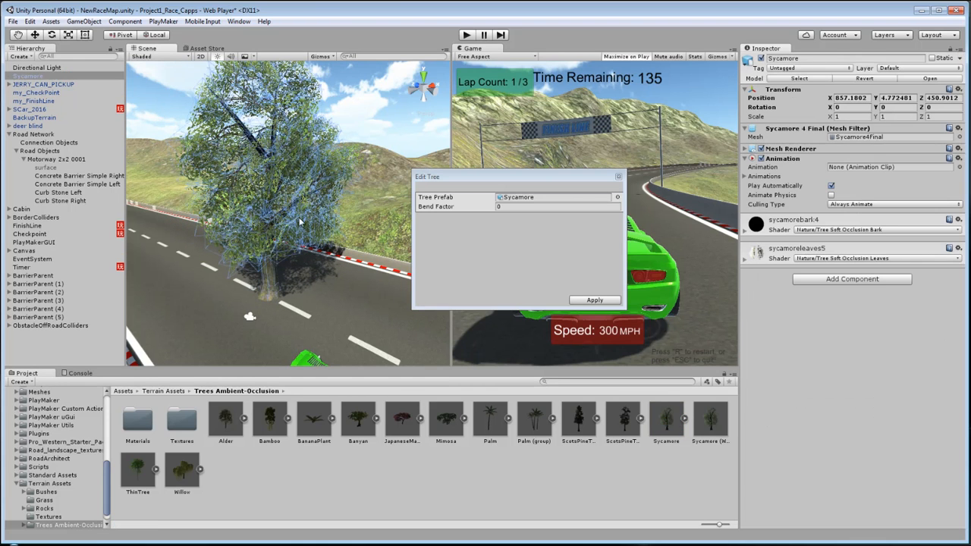
Set the Sycamore leaves' Dir Occlusion to 19.7 and the bark's Base Light to 0.317, and close the Edit Tree dialog.
click(744, 230)
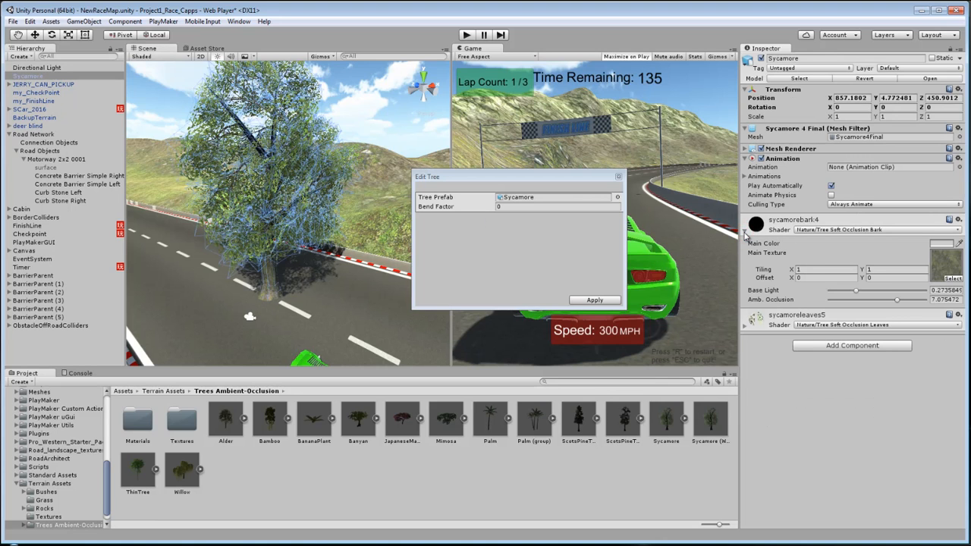
click(745, 325)
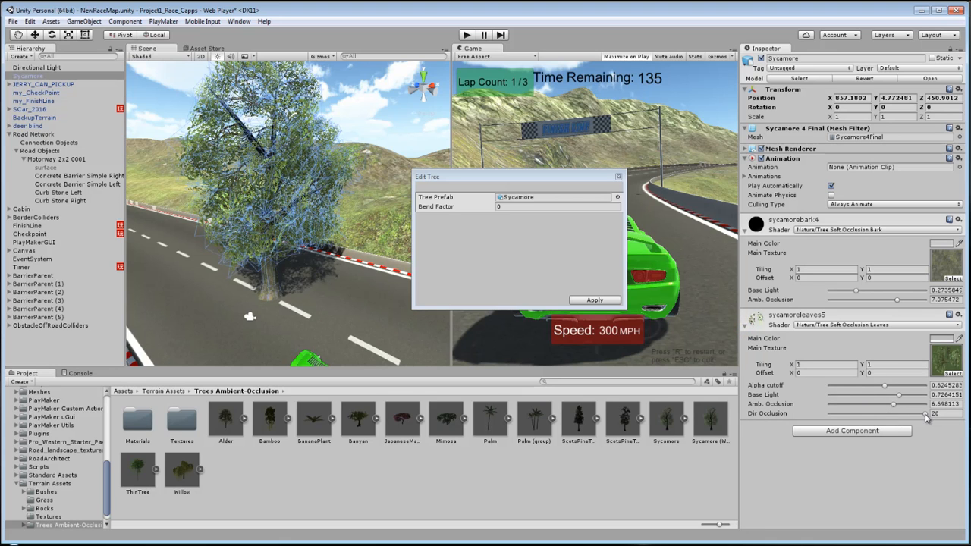
drag(926, 417, 922, 423)
drag(857, 295, 861, 296)
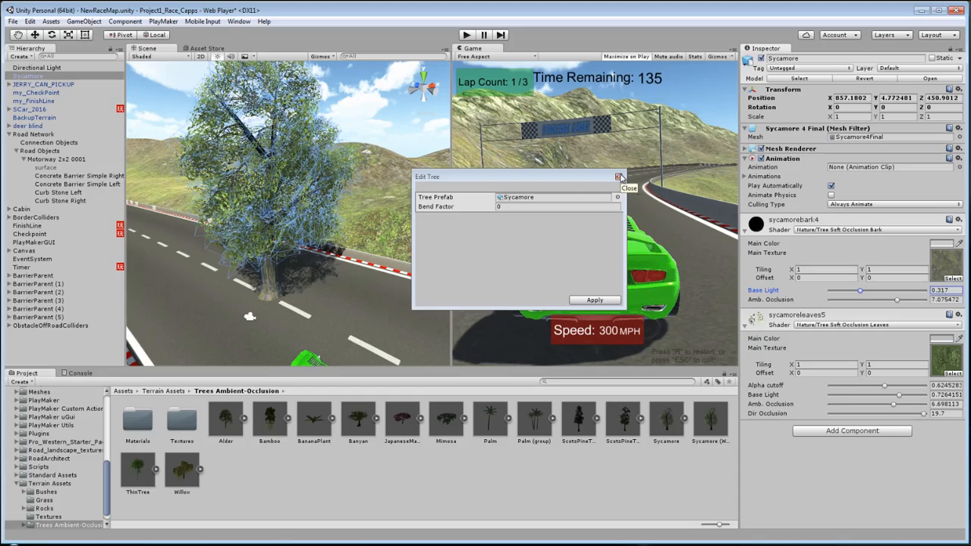
click(618, 177)
Survey the trees along the track and examine the Sycamore on the road from close up and from a distance.
middle_drag(334, 242, 437, 246)
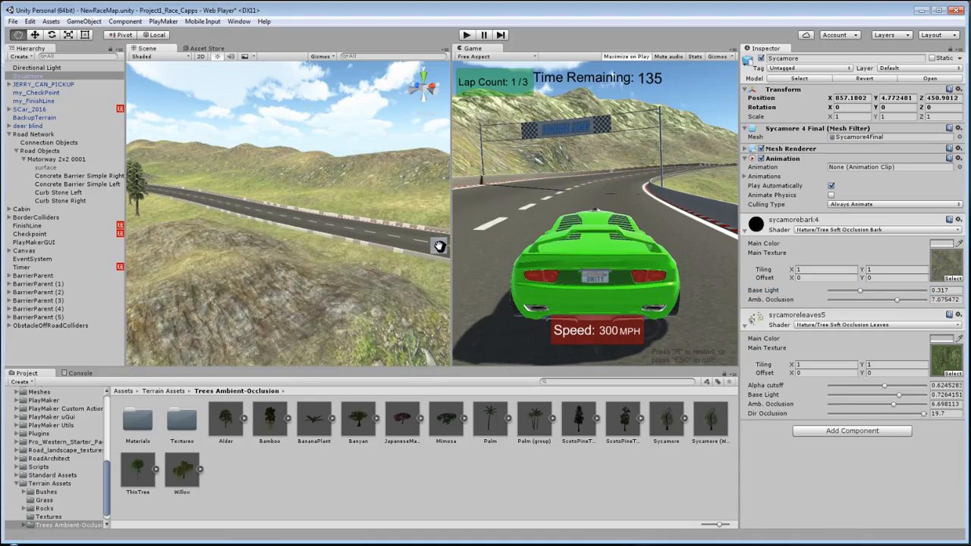
middle_drag(346, 201, 444, 255)
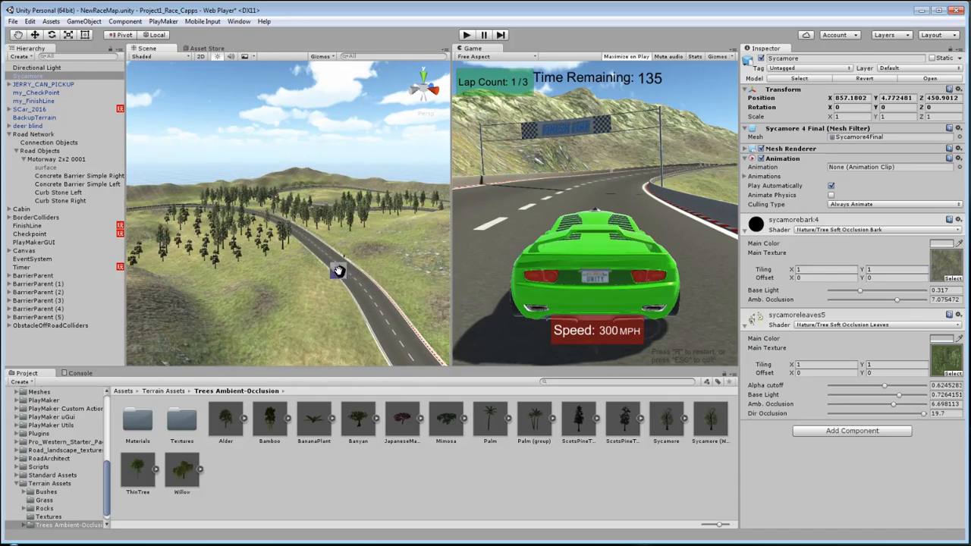
alt+right_drag(339, 271, 606, 213)
drag(607, 213, 310, 232)
scroll(310, 231, up, 4)
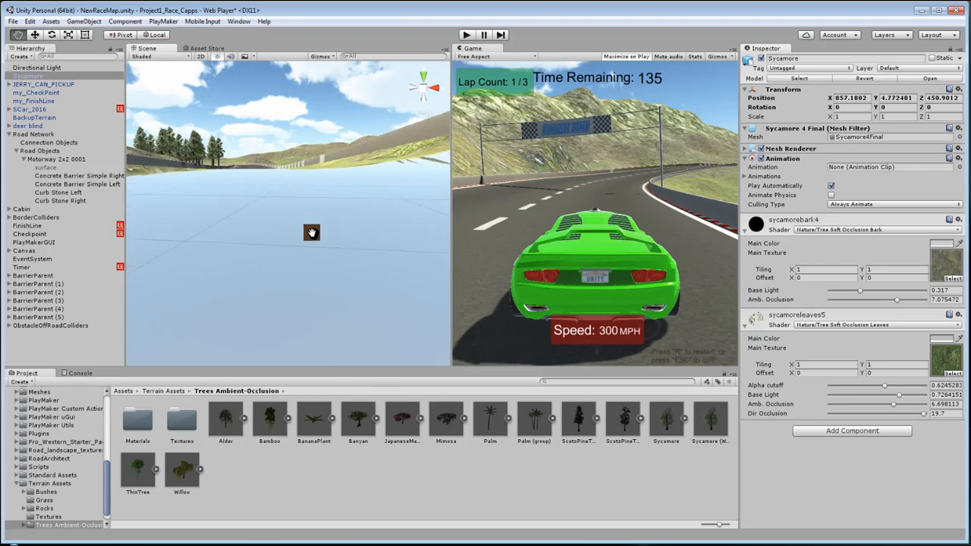
scroll(309, 231, down, 6)
scroll(308, 230, up, 2)
scroll(307, 229, down, 5)
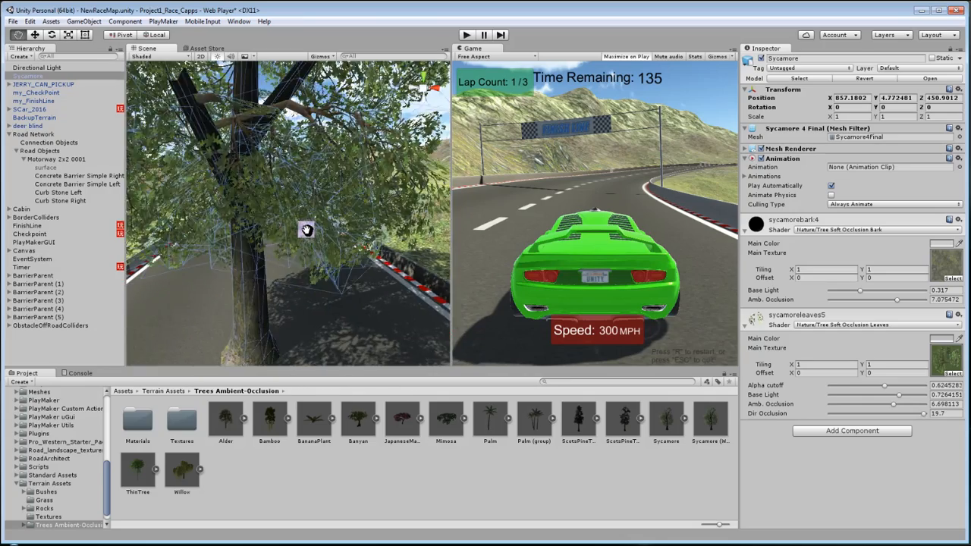
scroll(310, 221, up, 4)
scroll(316, 220, down, 5)
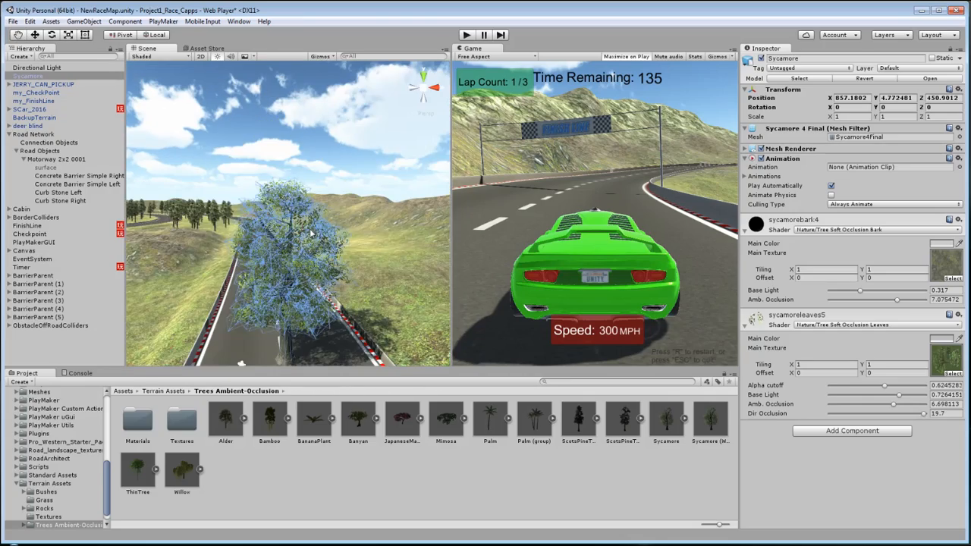
scroll(314, 235, up, 1)
scroll(319, 247, down, 2)
Delete the Sycamore tree standing on the road.
right_drag(304, 253, 367, 259)
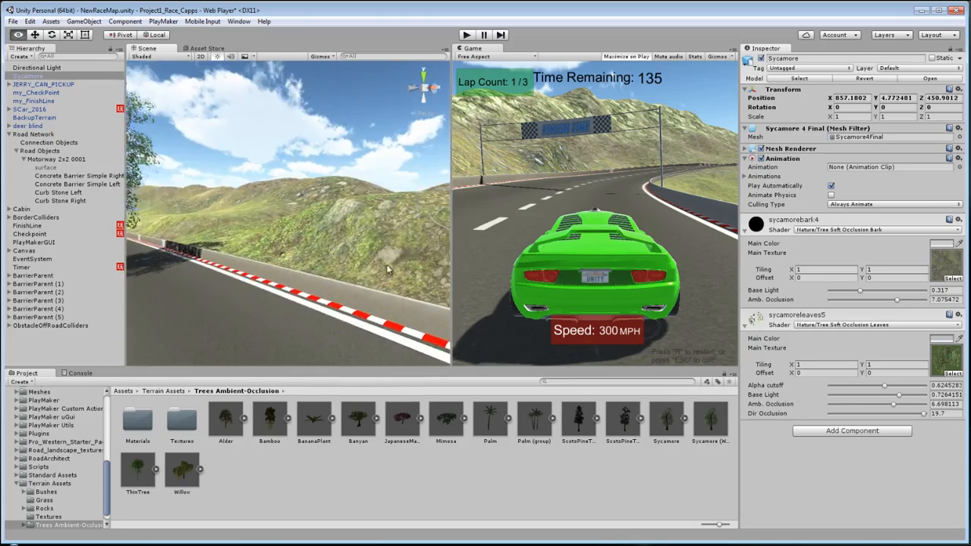
middle_drag(250, 271, 314, 277)
right_drag(314, 276, 372, 279)
middle_drag(273, 275, 351, 276)
right_drag(352, 276, 307, 286)
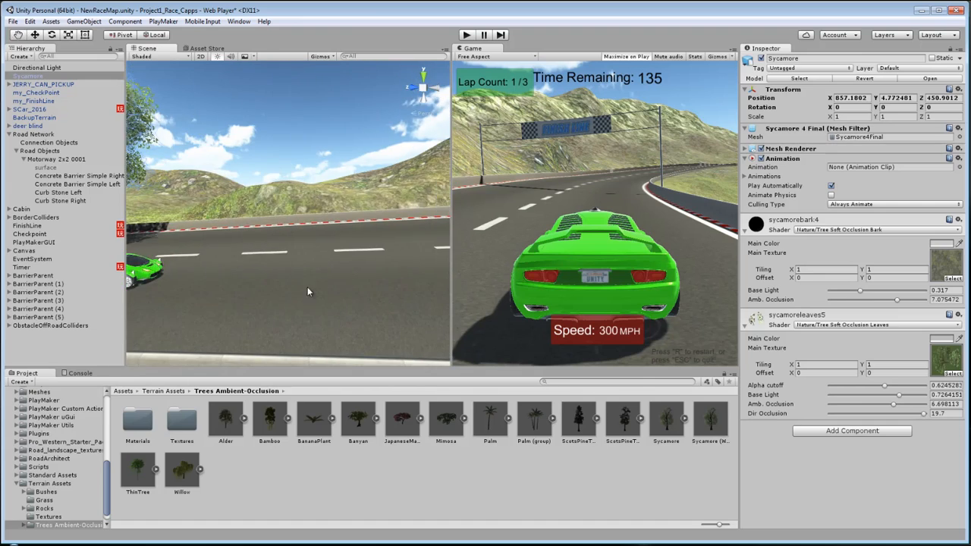
key(f)
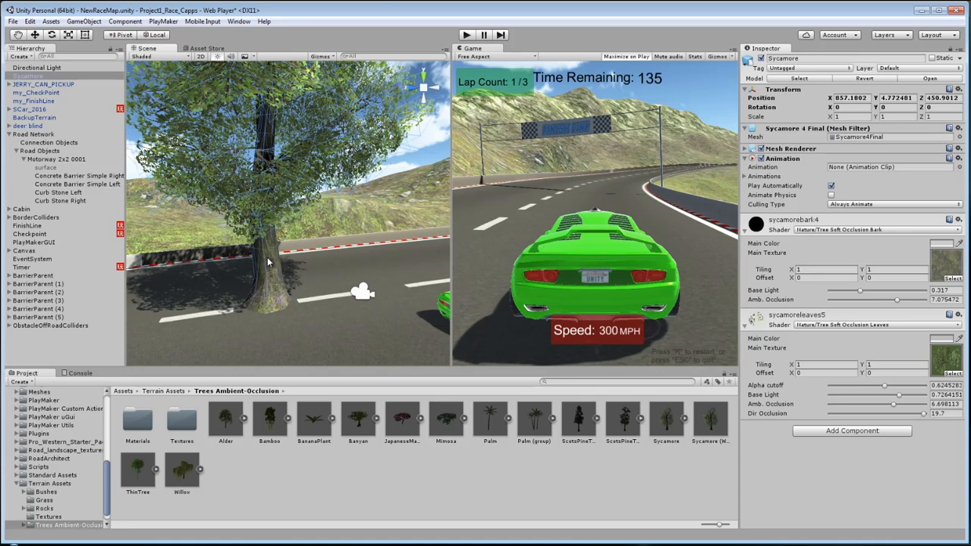
key(Delete)
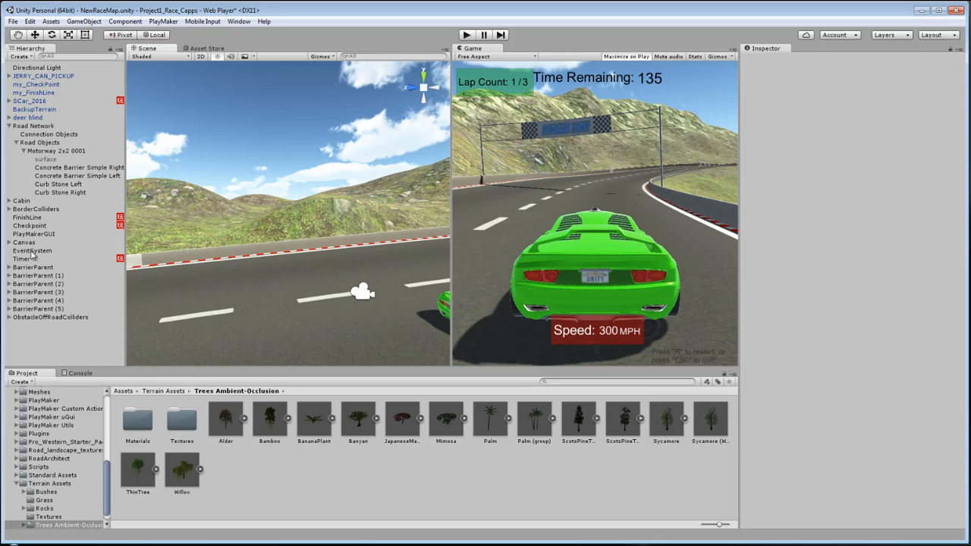
Locate the ScotsPineTypeB prefab through the terrain's tree settings, place a copy on the road, and close the Edit Tree dialog.
click(31, 109)
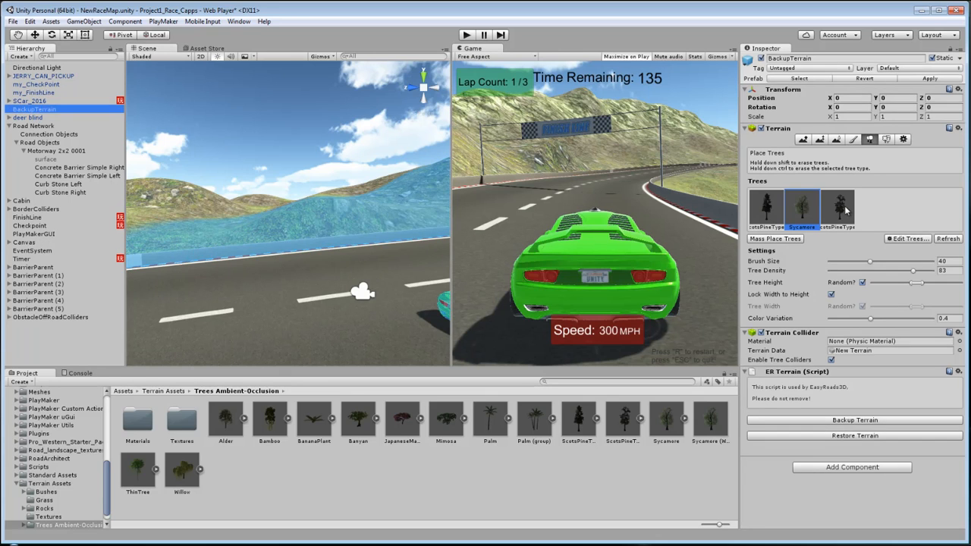
click(844, 207)
click(908, 240)
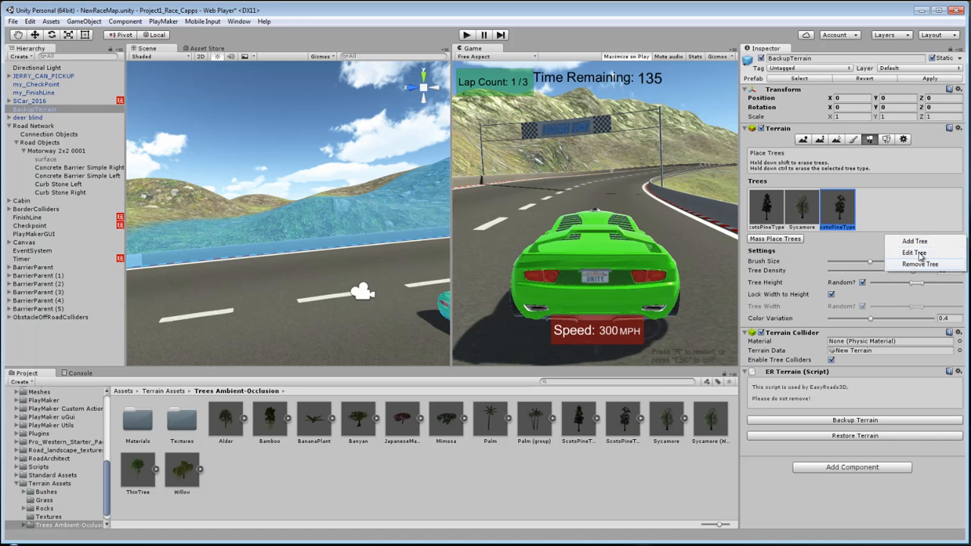
click(914, 253)
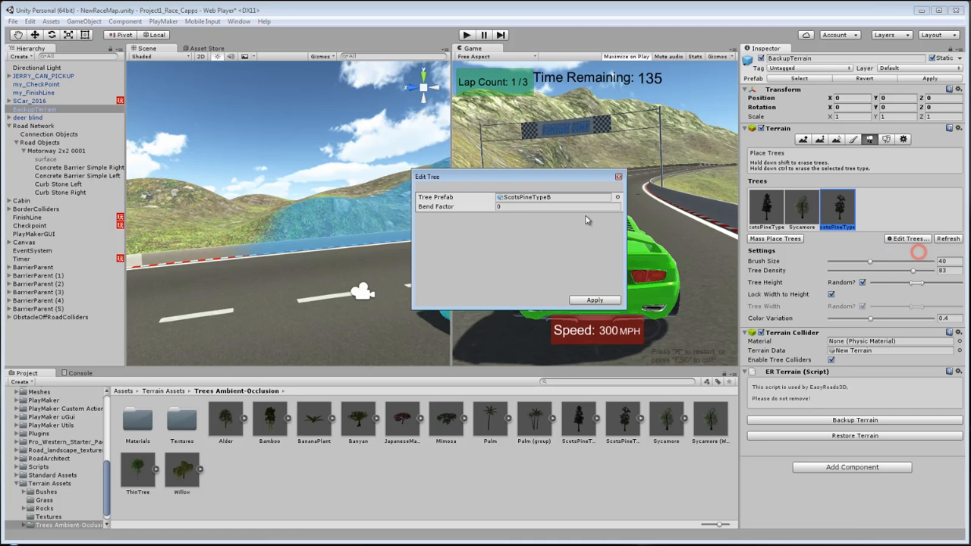
click(502, 198)
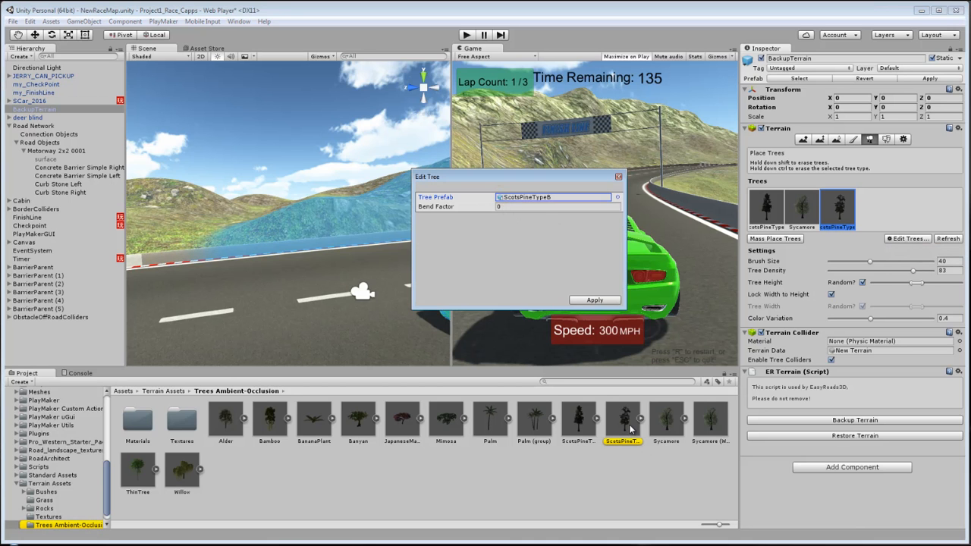
drag(630, 430, 307, 321)
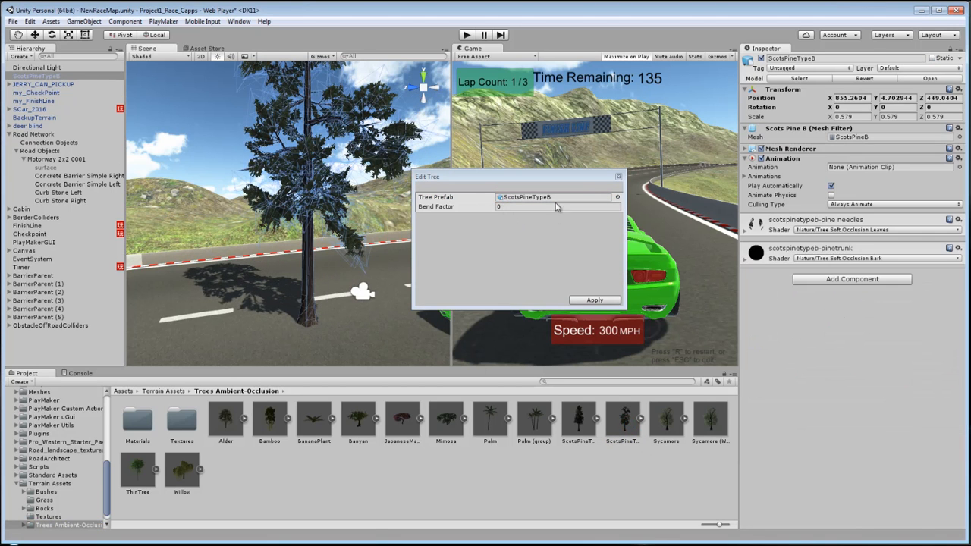
click(618, 178)
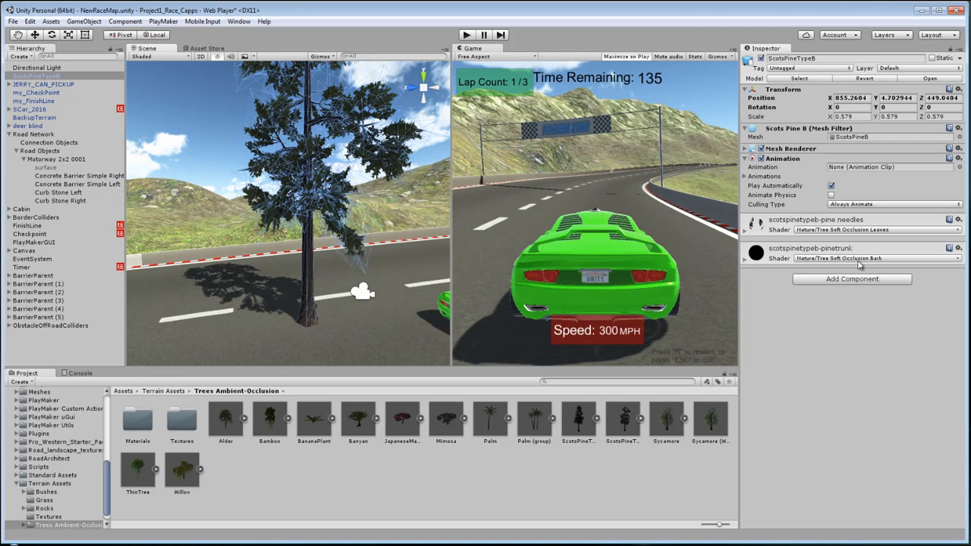
Set the ScotsPineTypeB trunk material's Base Light to 0.791 and Amb. Occlusion to 6.48.
click(751, 260)
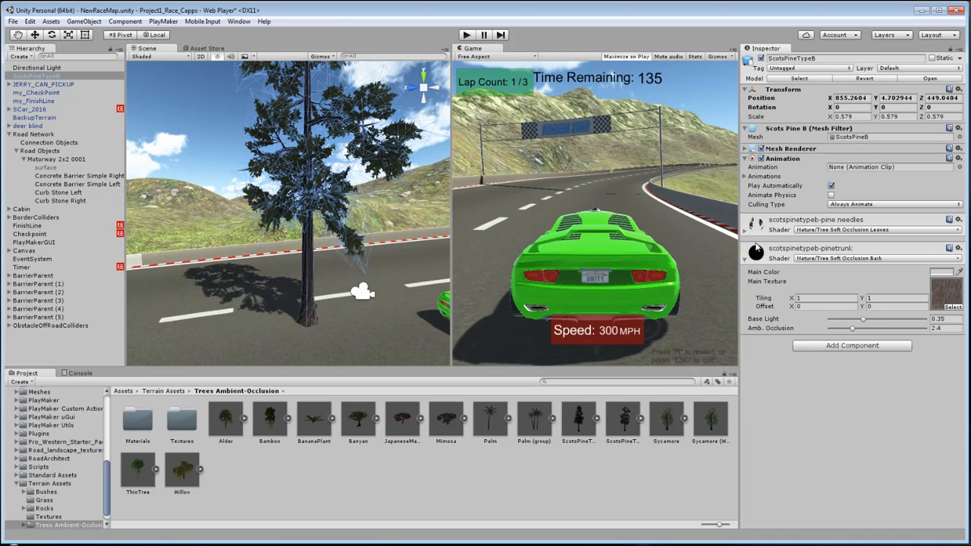
click(743, 230)
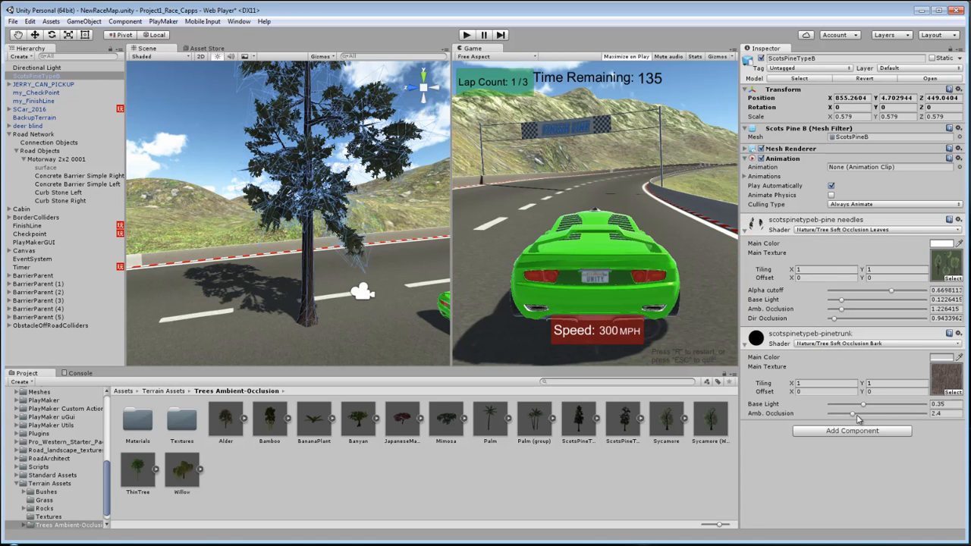
drag(864, 408, 913, 404)
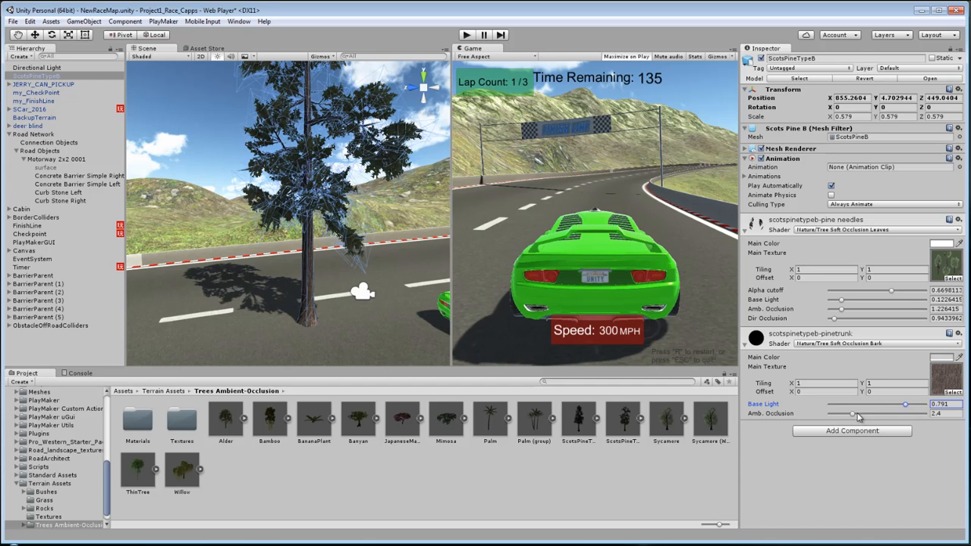
drag(854, 416, 893, 412)
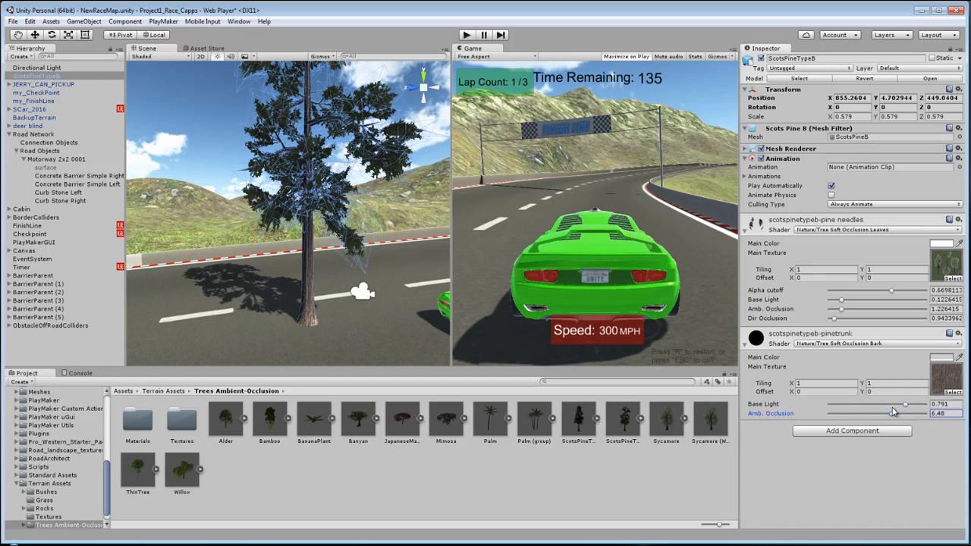
Set the ScotsPineTypeB needles' Dir Occlusion to 9, Base Light to 0.373 and Amb. Occlusion to 4.22, and examine the tree from a distance.
drag(838, 321, 878, 320)
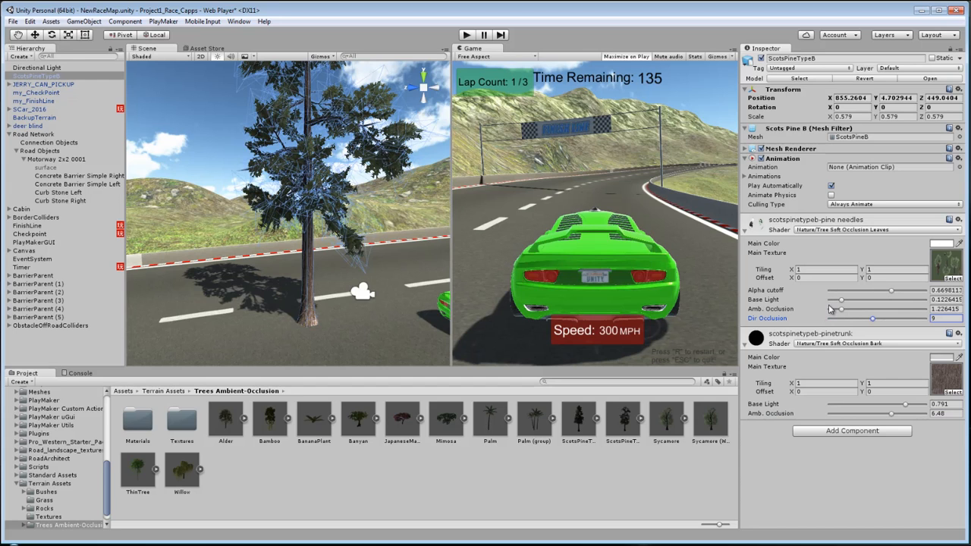
drag(844, 311, 868, 301)
mouse_move(316, 225)
right_down()
mouse_move(316, 213)
mouse_move(298, 221)
right_up()
scroll(299, 221, down, 4)
scroll(299, 226, down, 3)
middle_drag(302, 218, 302, 261)
scroll(297, 240, up, 4)
scroll(294, 254, down, 5)
scroll(302, 260, up, 6)
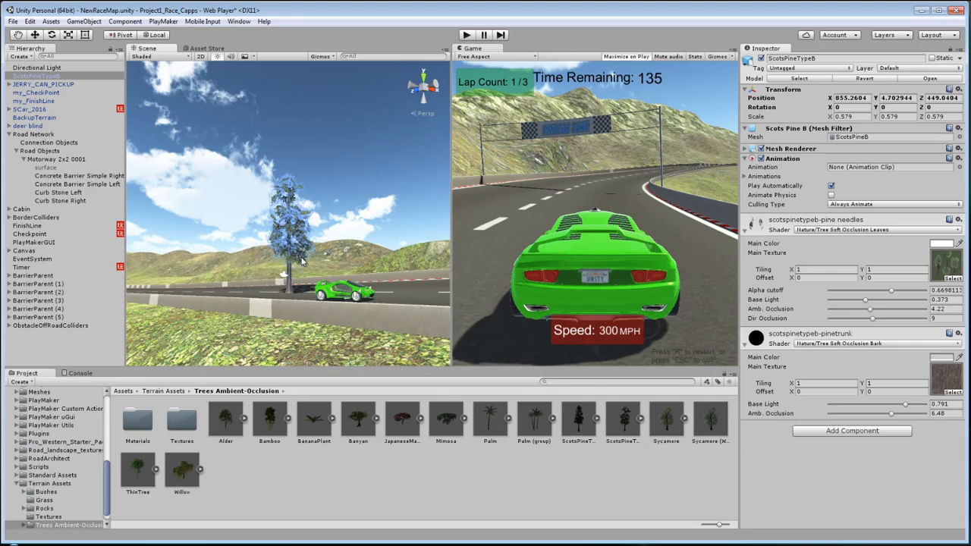
Examine the ScotsPineTypeB tree on the road up close and delete it from the scene.
scroll(316, 262, up, 5)
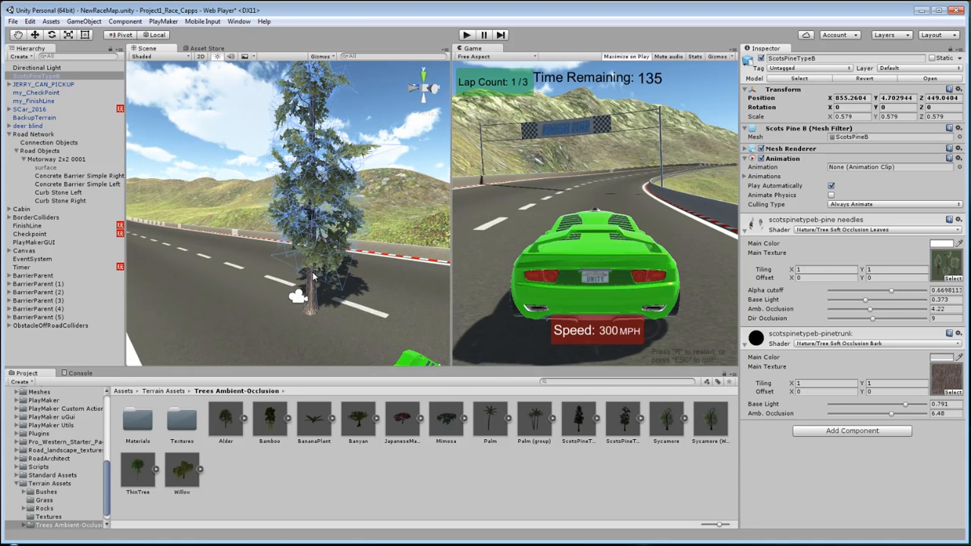
scroll(329, 283, up, 2)
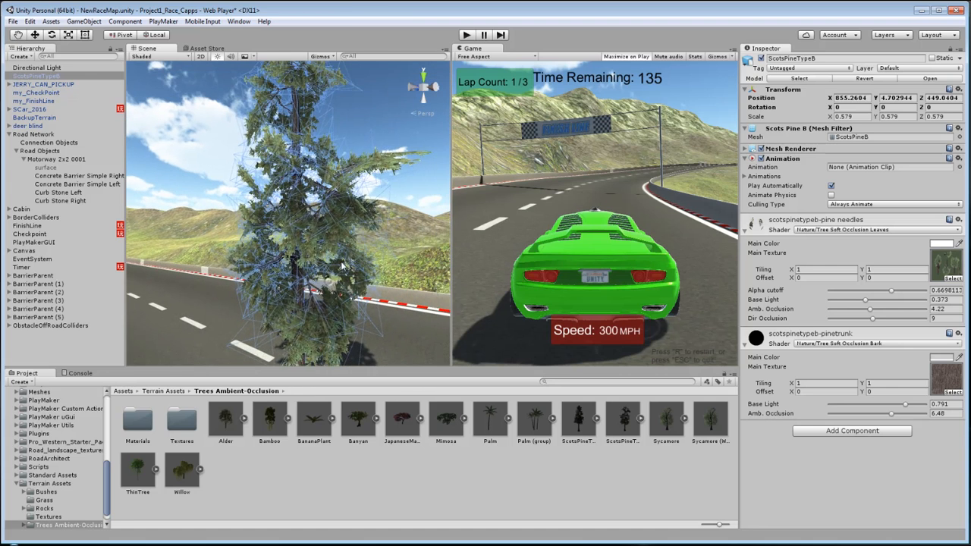
scroll(328, 283, down, 4)
middle_drag(334, 270, 354, 214)
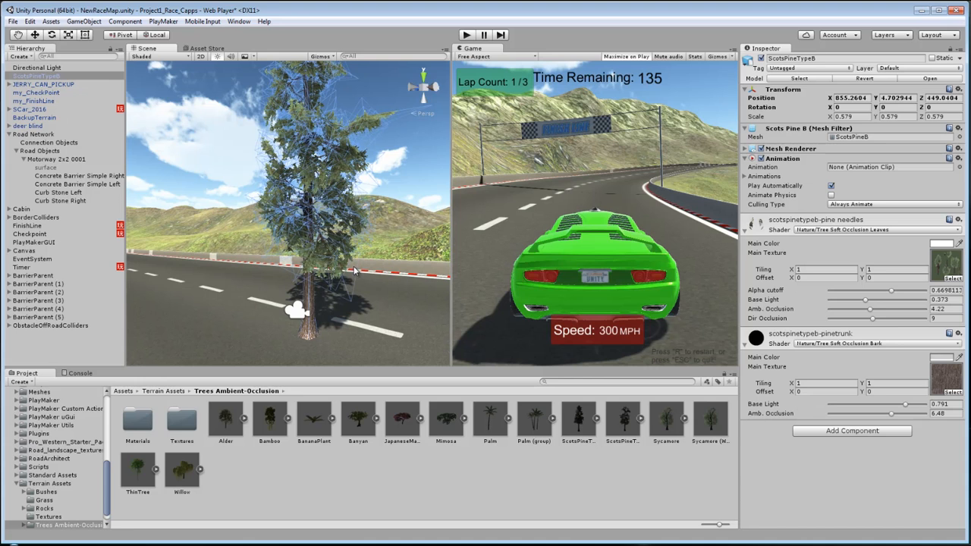
key(Delete)
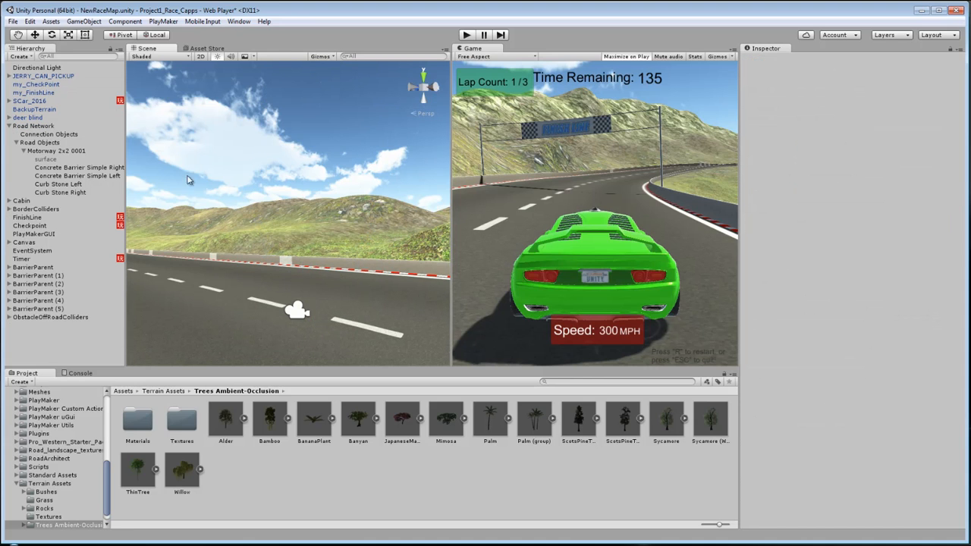
Refresh the tree prefabs of BackupTerrain and deselect the terrain.
click(31, 109)
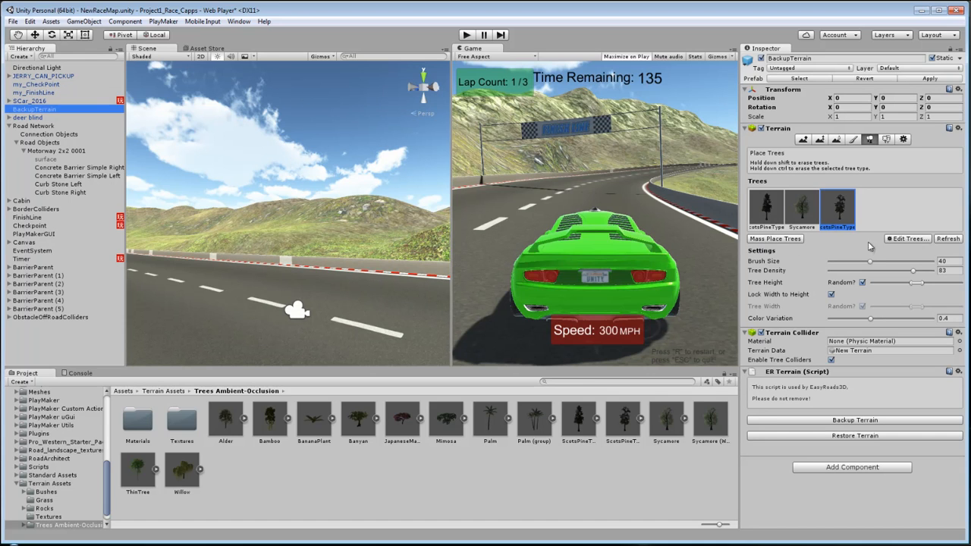
click(948, 239)
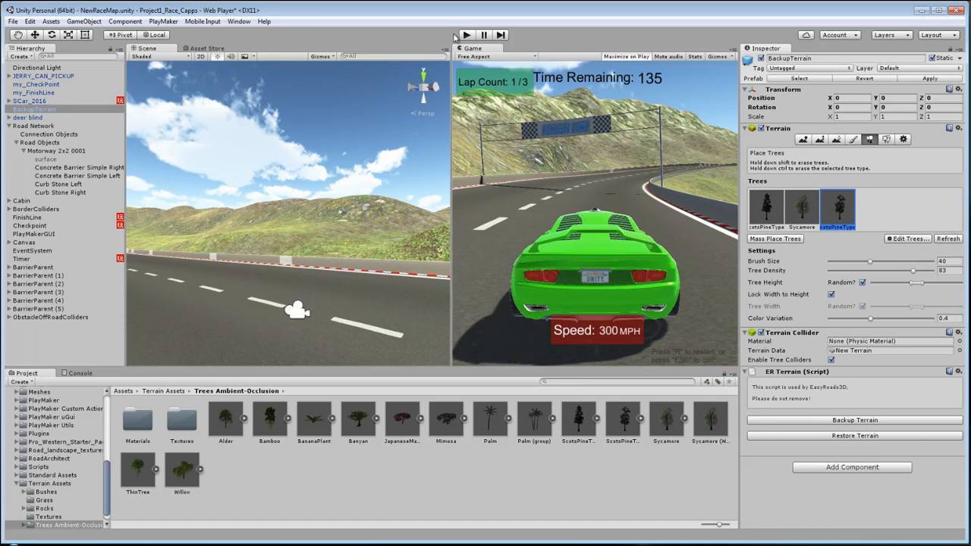
mouse_move(269, 240)
right_down()
mouse_move(291, 240)
mouse_move(276, 250)
right_up()
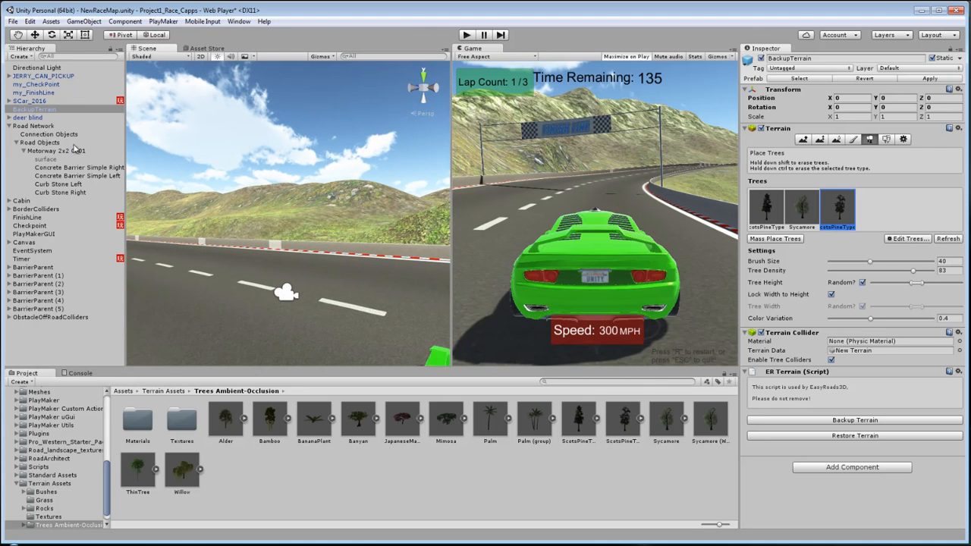
click(55, 349)
Examine the track and the distant roadside trees, ending with a close view behind the green car.
middle_drag(239, 261, 328, 279)
scroll(321, 278, down, 5)
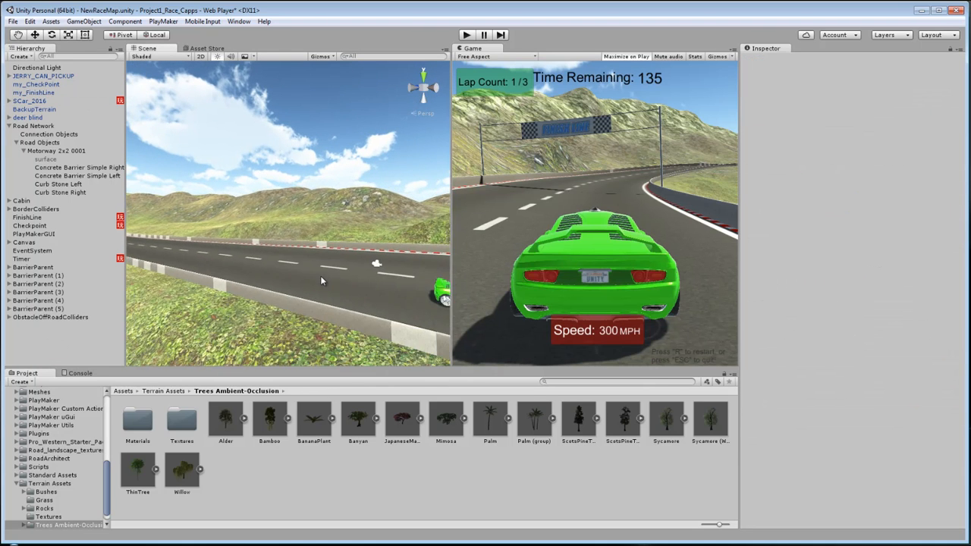
right_drag(320, 280, 144, 252)
right_drag(274, 248, 167, 253)
middle_drag(321, 251, 161, 303)
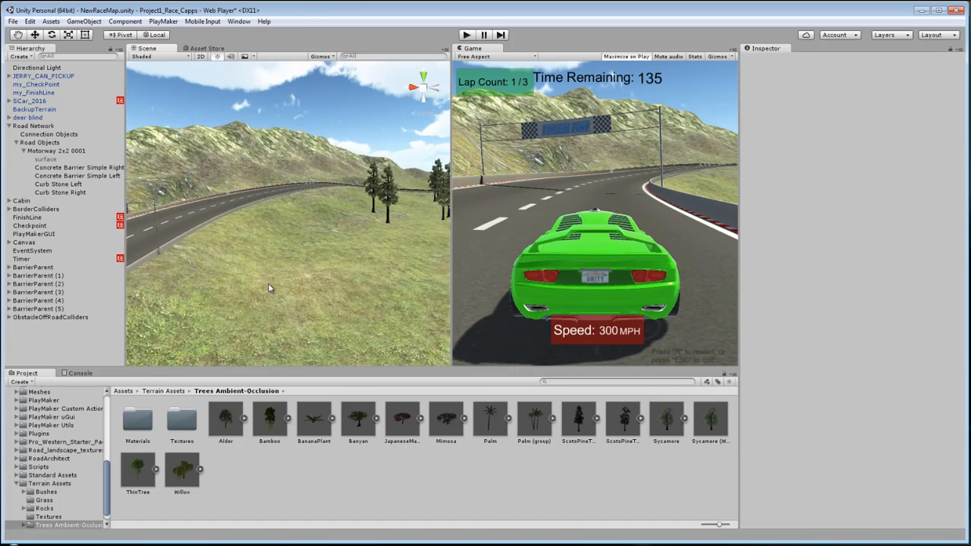
scroll(268, 291, down, 10)
middle_drag(265, 294, 304, 295)
scroll(305, 296, down, 4)
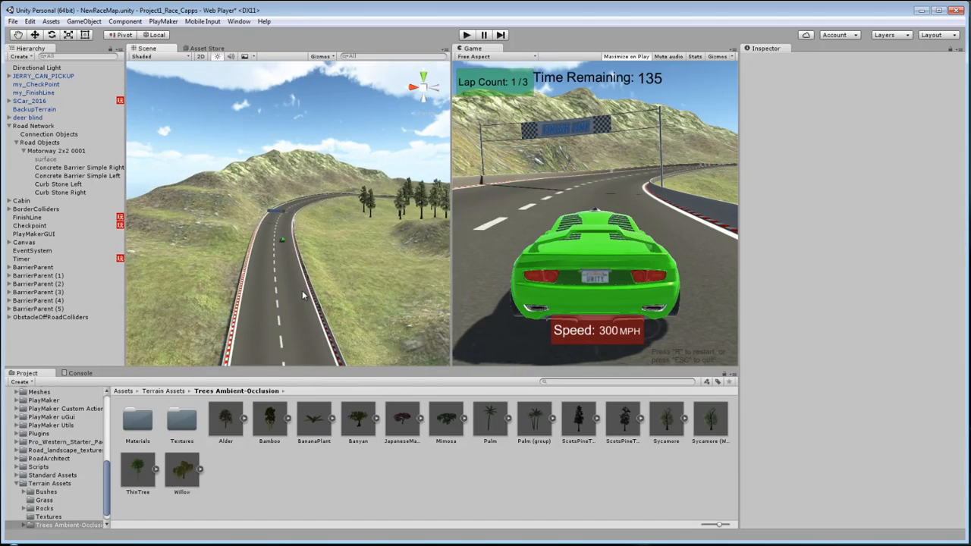
scroll(304, 295, up, 10)
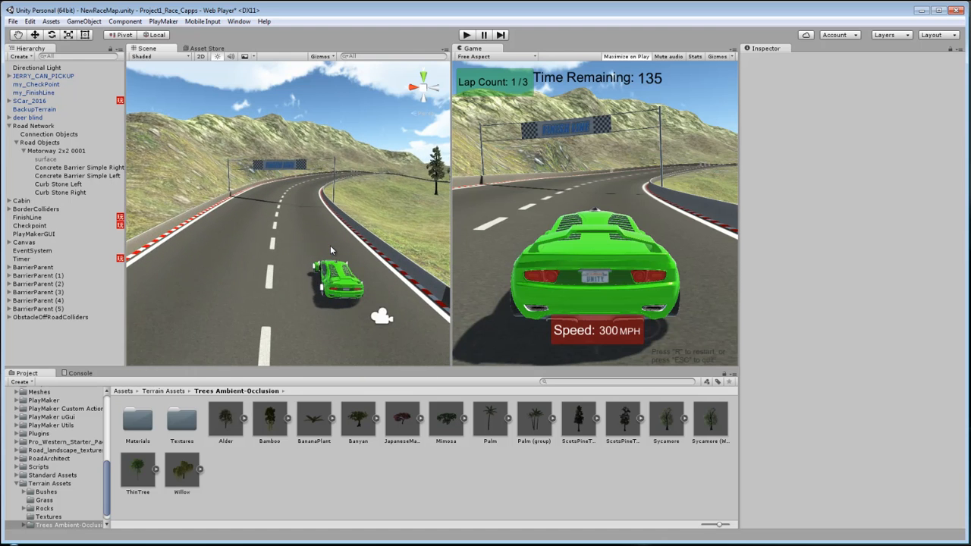
scroll(338, 247, up, 3)
middle_drag(339, 249, 299, 241)
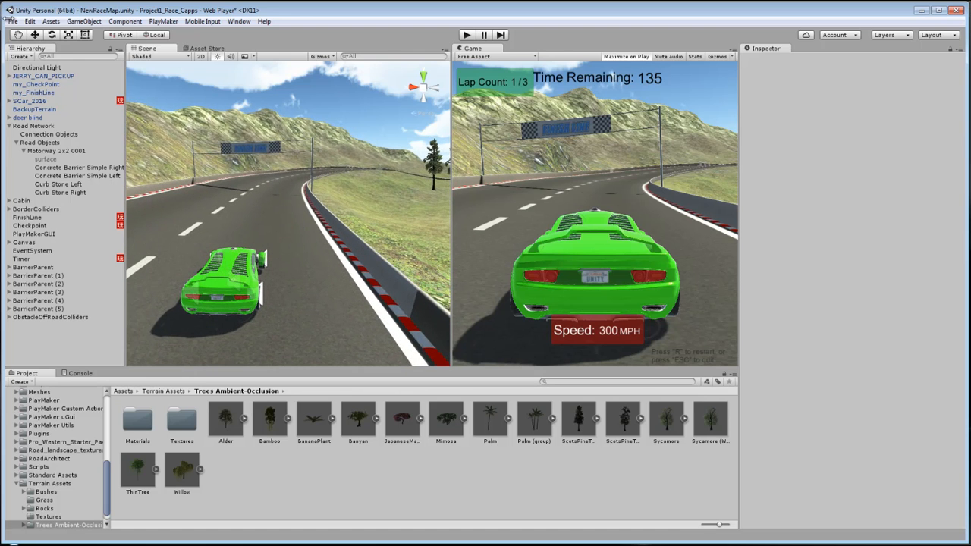
click(30, 21)
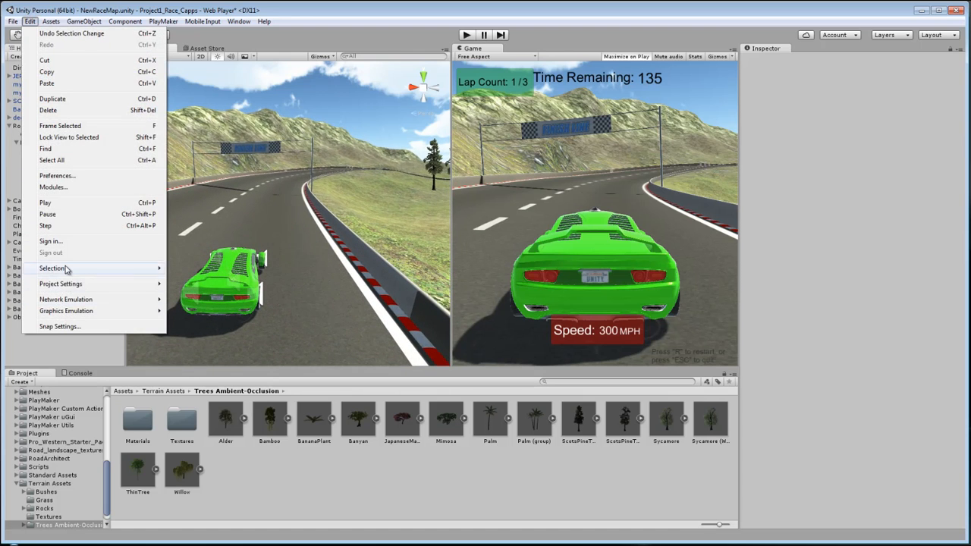
mouse_move(63, 286)
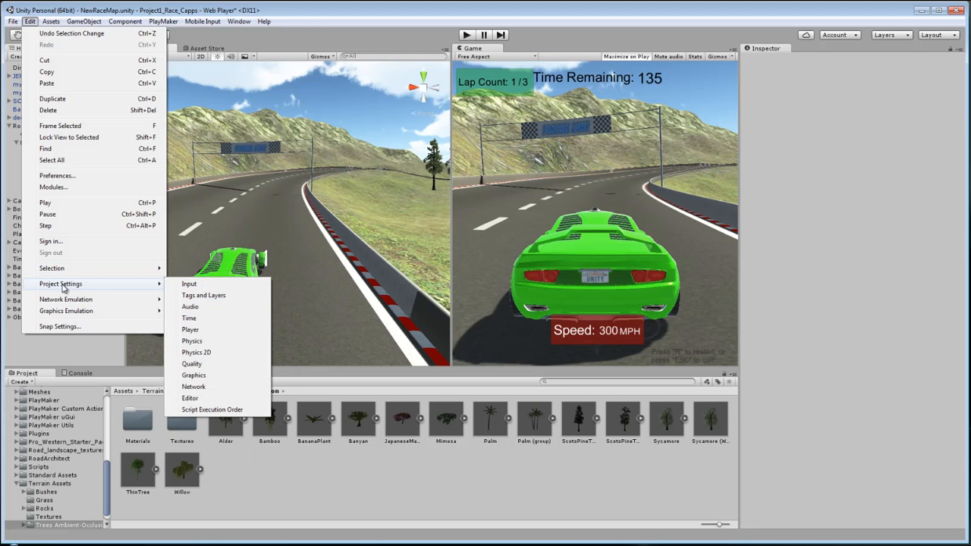
click(214, 331)
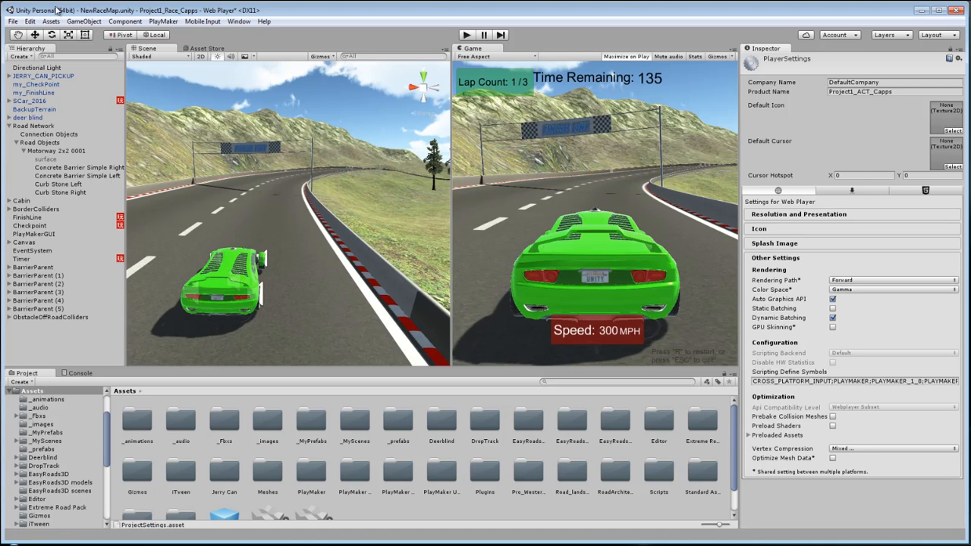
Set the Shadow Distance of the Fantastic quality level to 500 in the project's Quality settings.
click(31, 21)
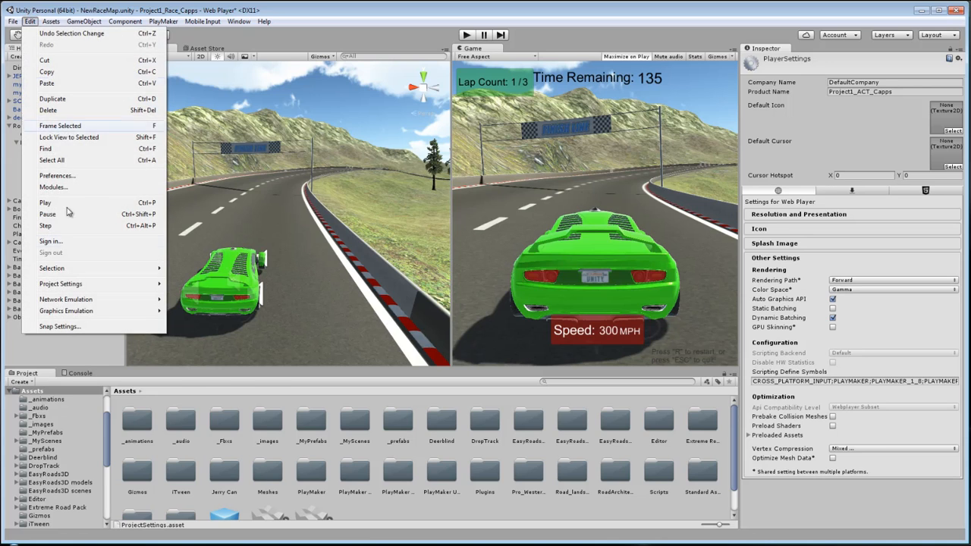
mouse_move(83, 284)
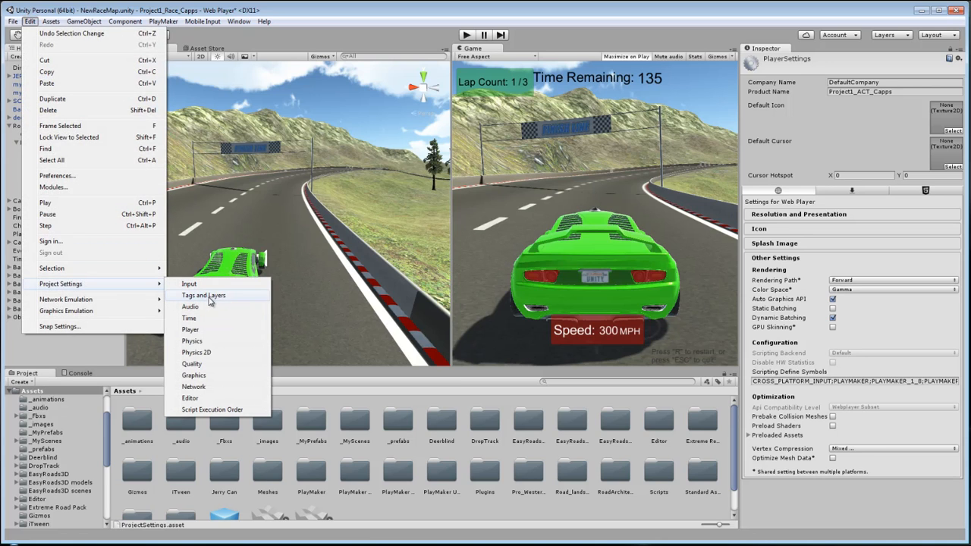
click(220, 367)
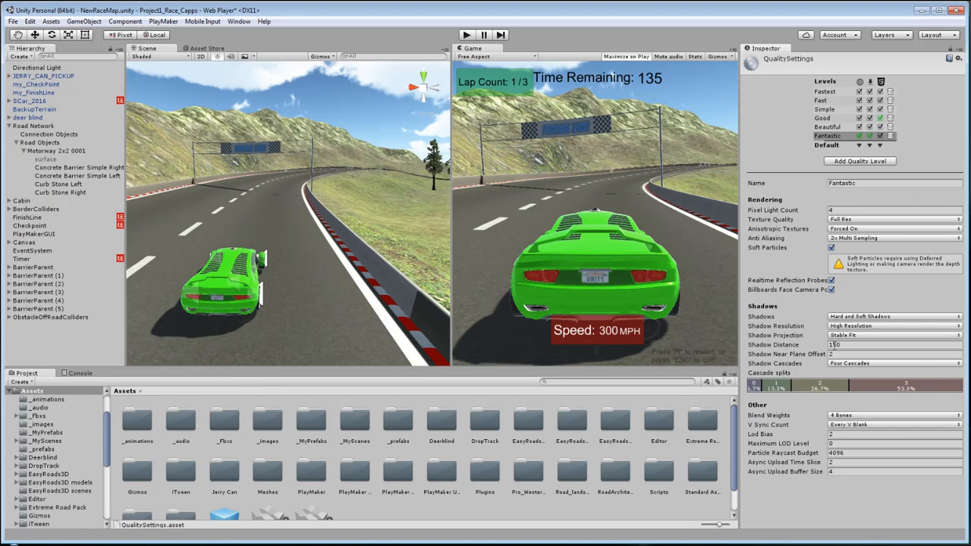
click(844, 344)
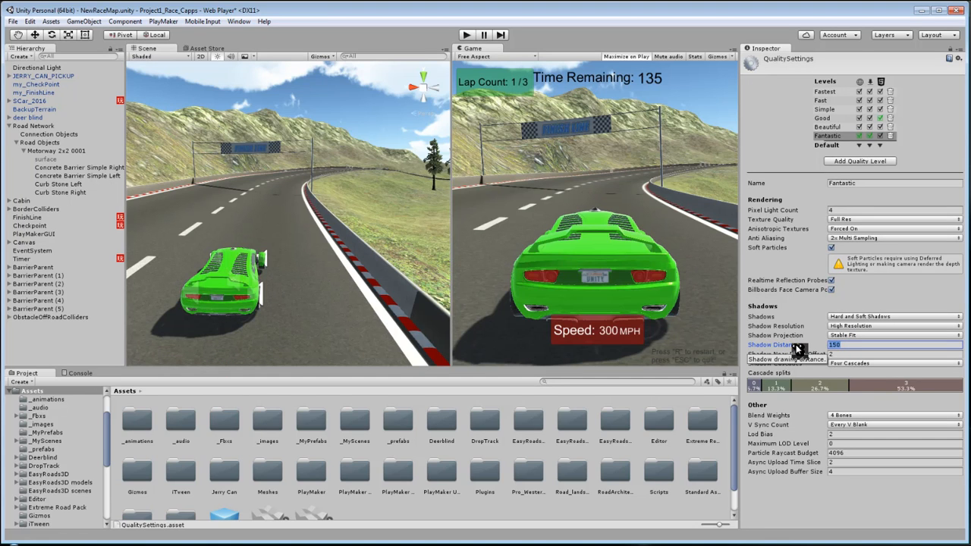
text(5)
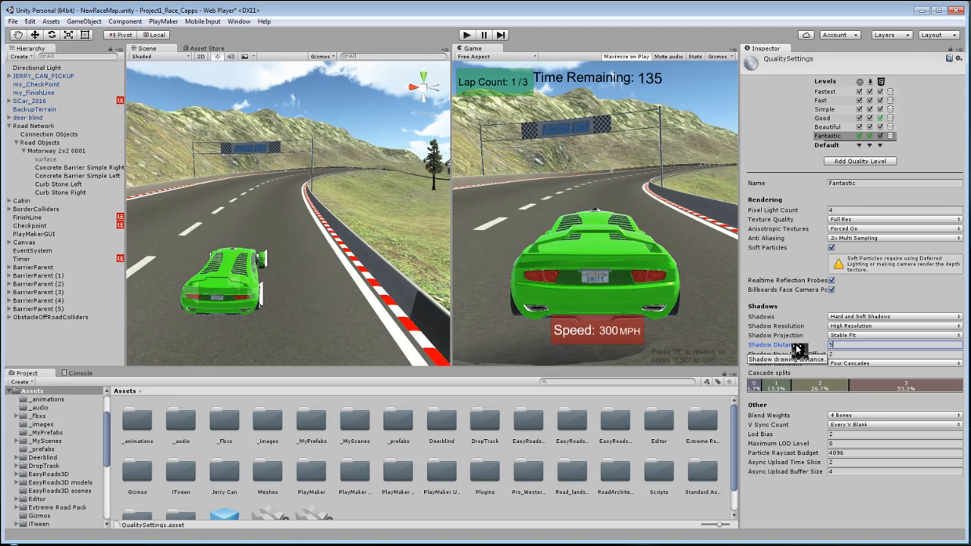
text(00)
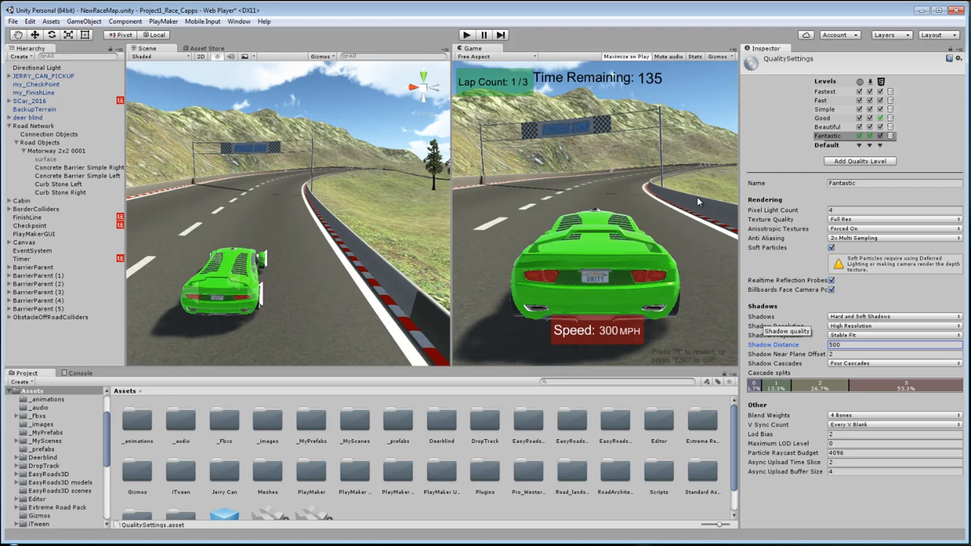
Play-test the race by driving around the first bends to check the roadside trees' shadows, and stop the game.
click(466, 35)
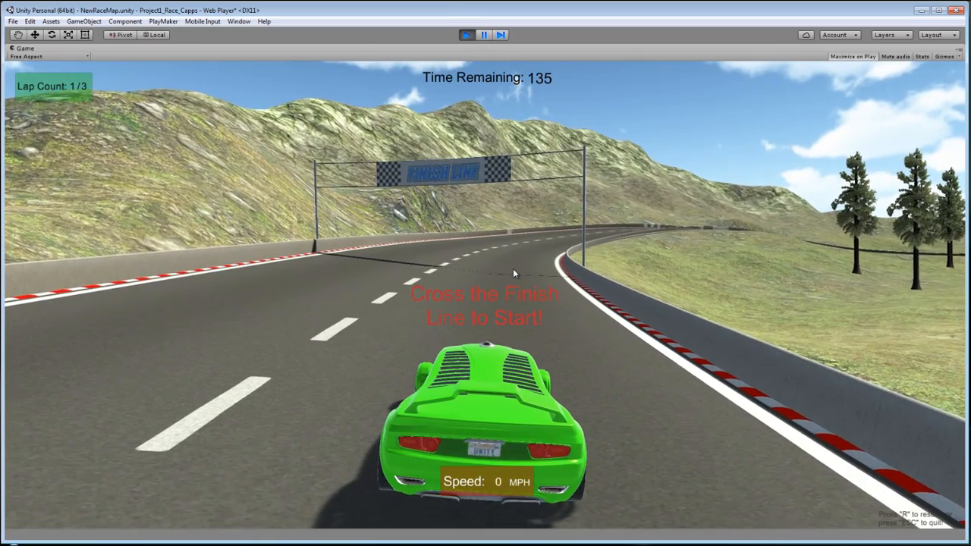
key(Up)
key(Up)
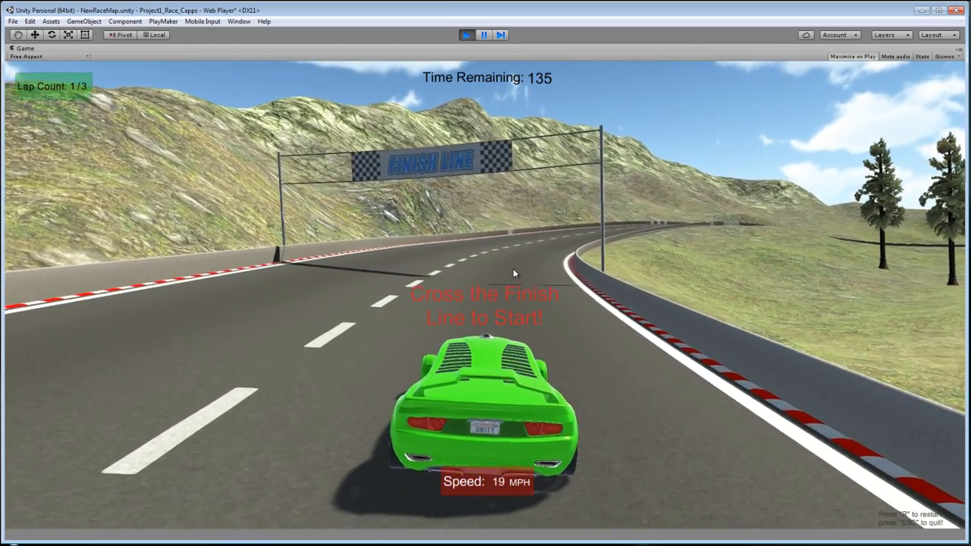
key(Up)
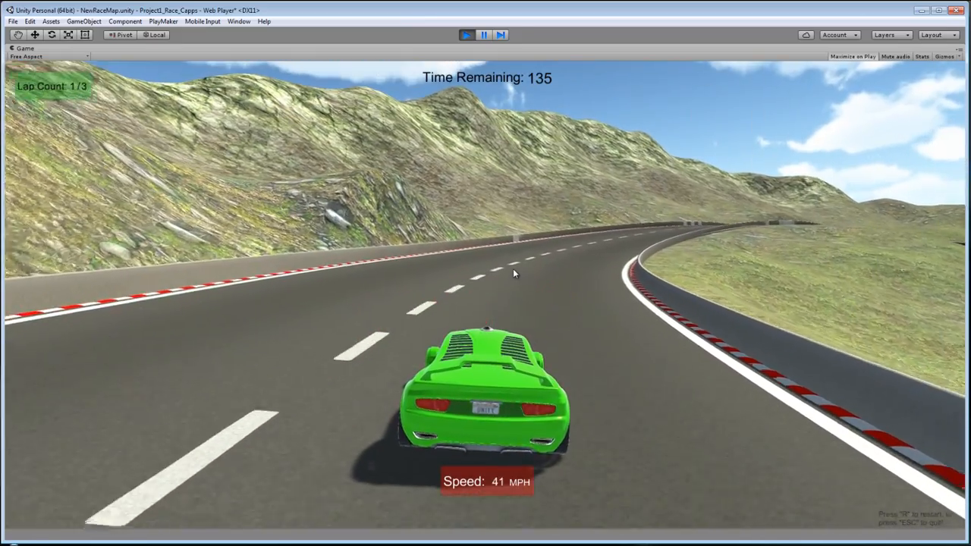
key(Up)
key(Right)
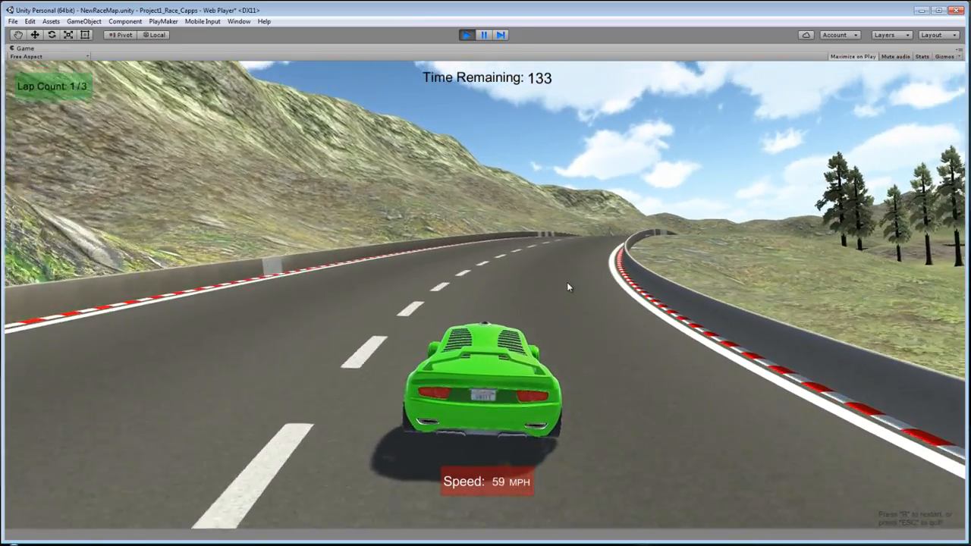
key(Up)
key(Right)
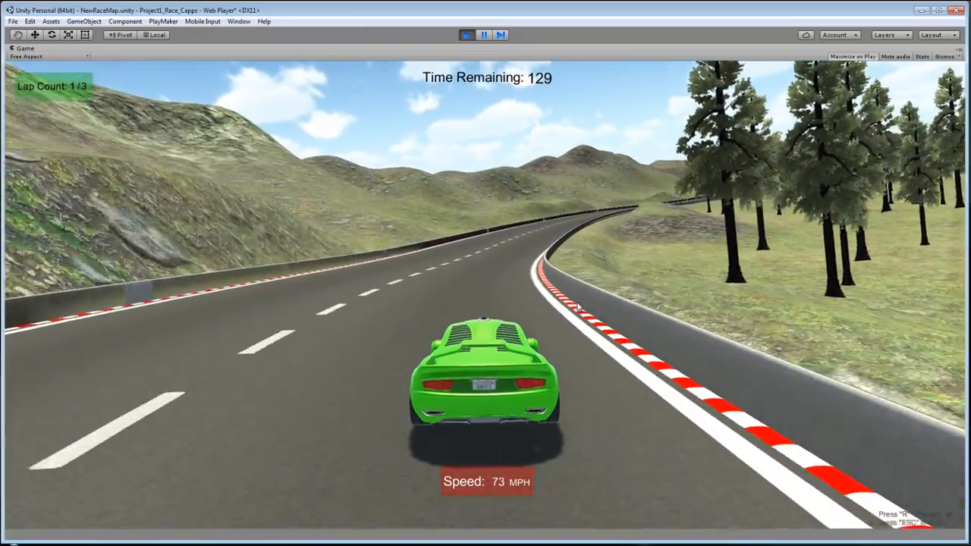
key(Right)
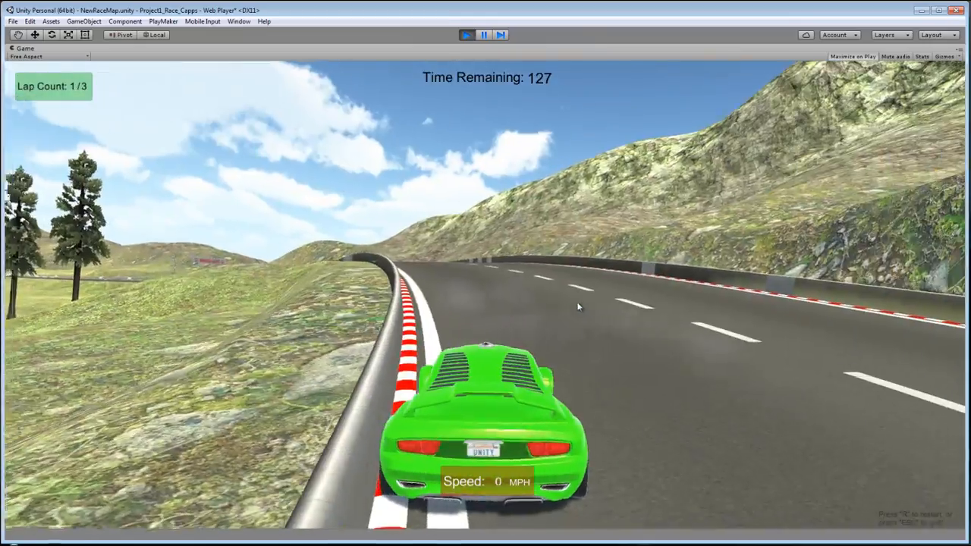
key(Down)
click(466, 35)
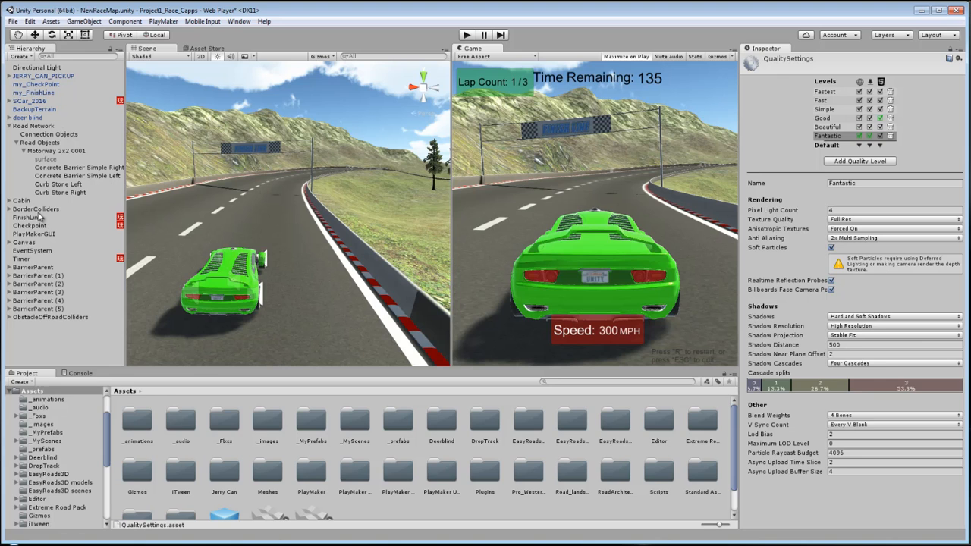
Set BackupTerrain's Billboard Start to 300 in its terrain settings.
click(33, 110)
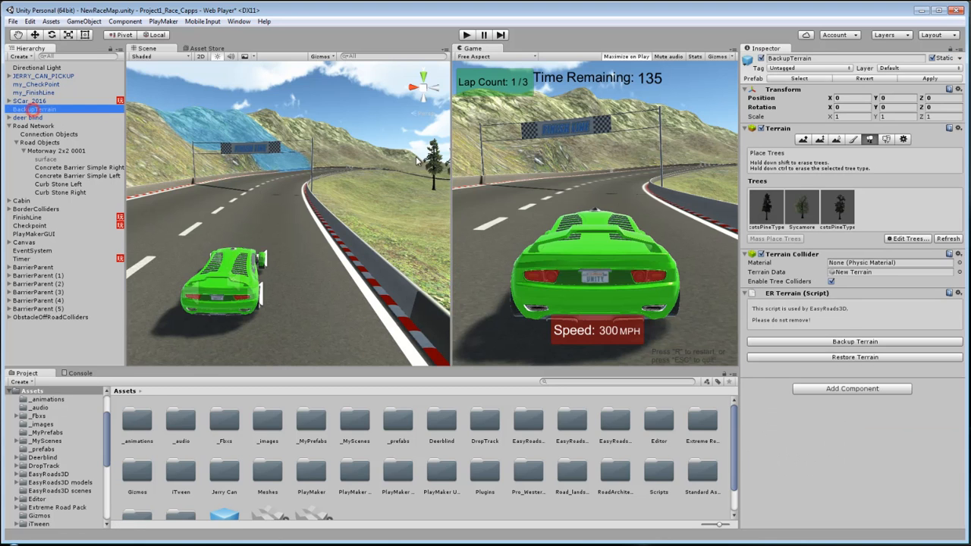
click(902, 140)
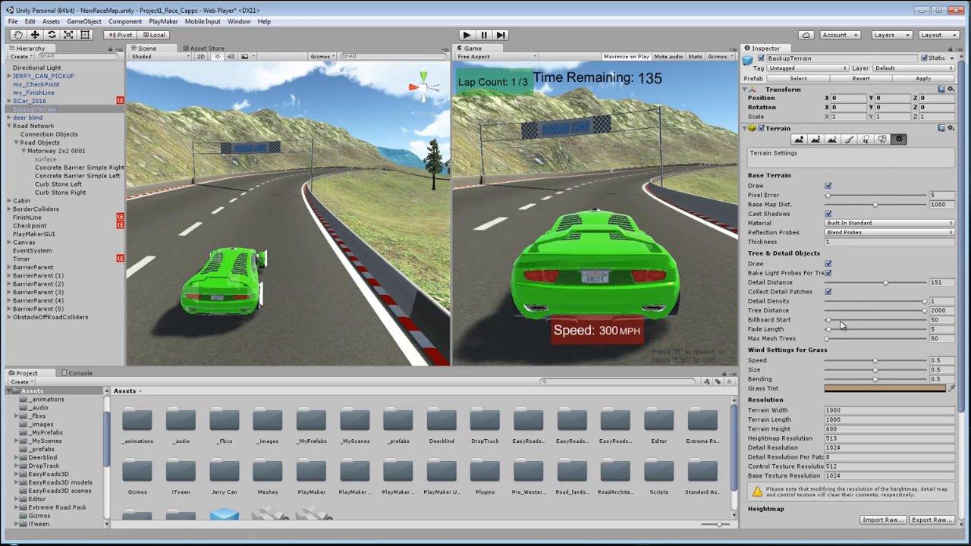
click(940, 319)
text(5)
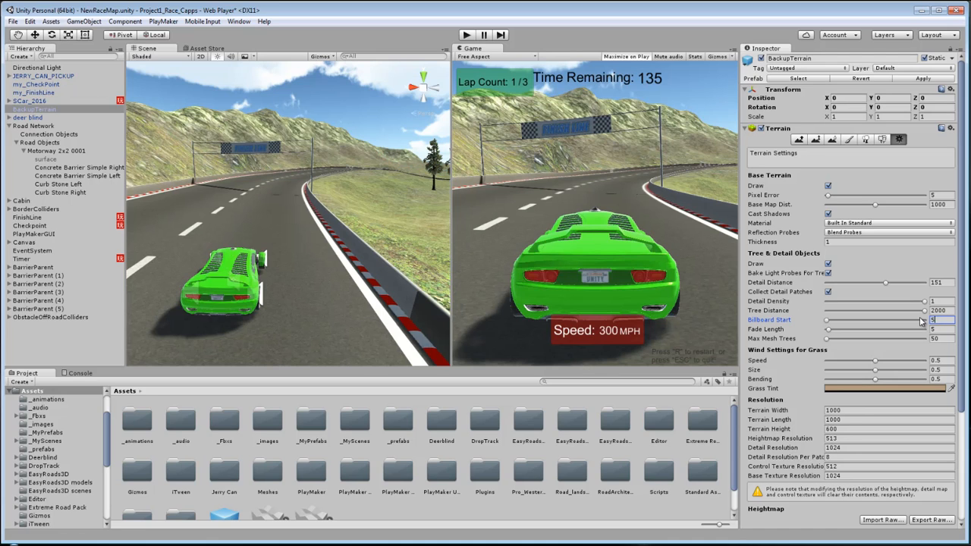
text(00)
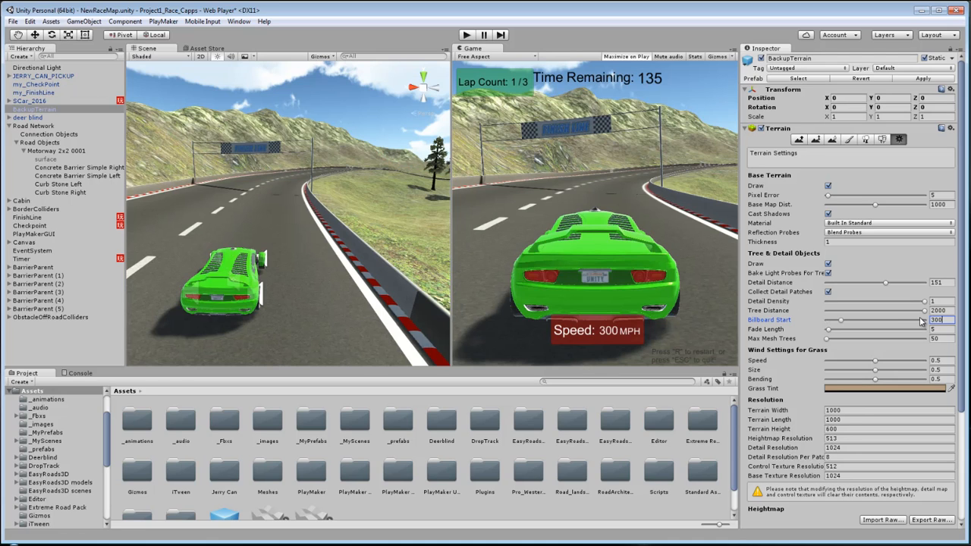
Play-test the race past the finish line and around the first bend to check the distant tree shadows, and stop the game.
click(467, 35)
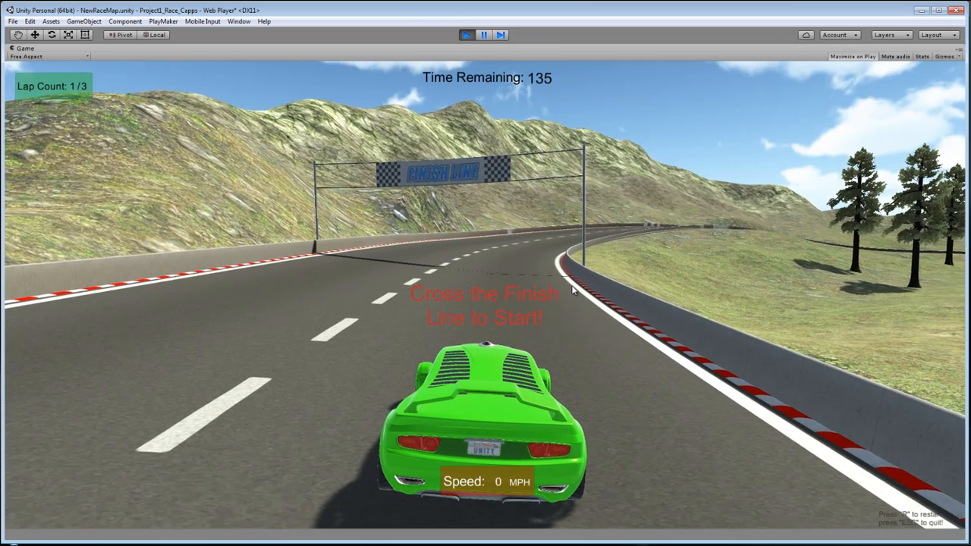
key(w)
key(w)
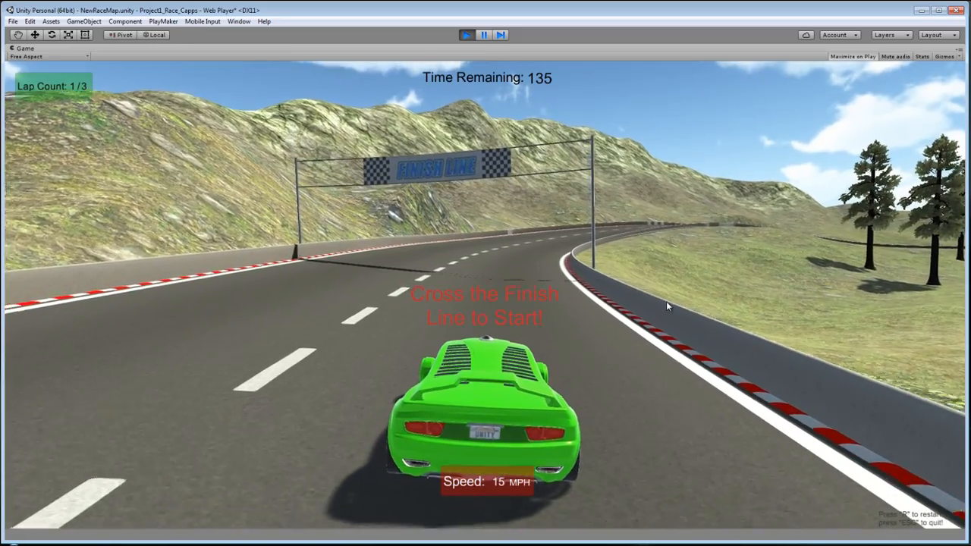
key(w)
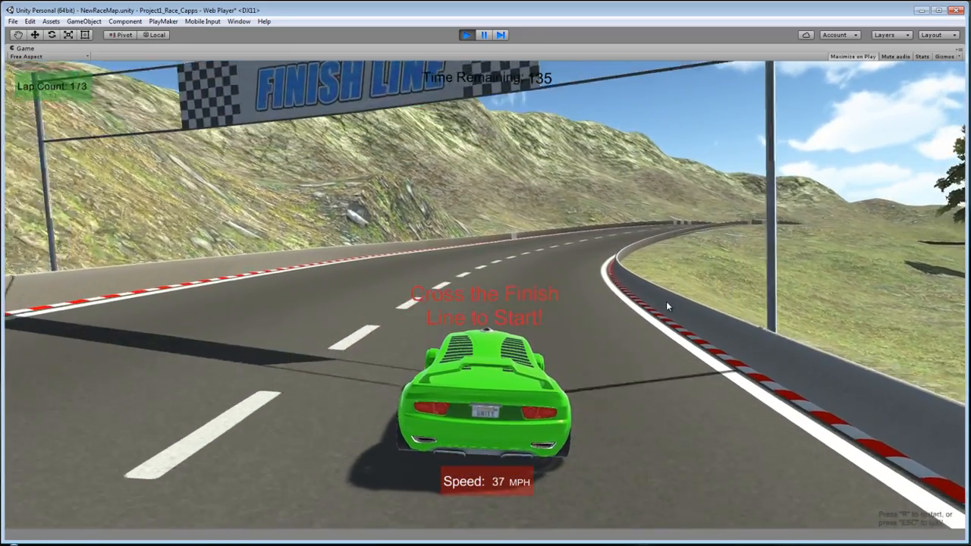
key(w)
key(d)
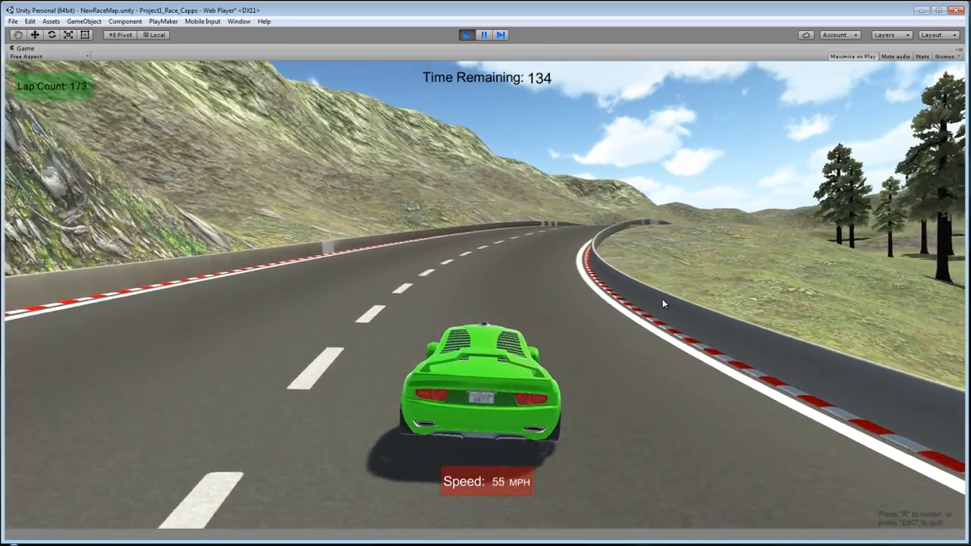
key(w)
key(d)
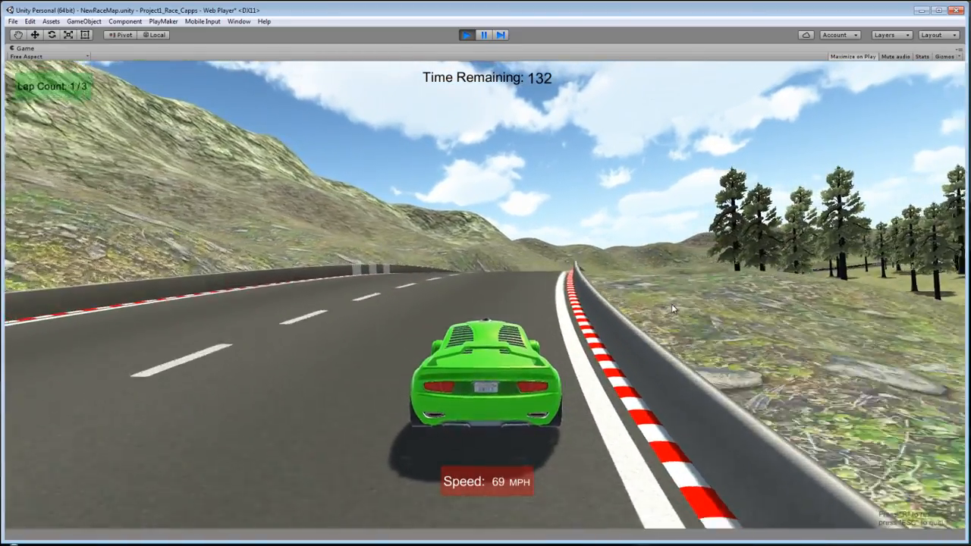
key(d)
key(s)
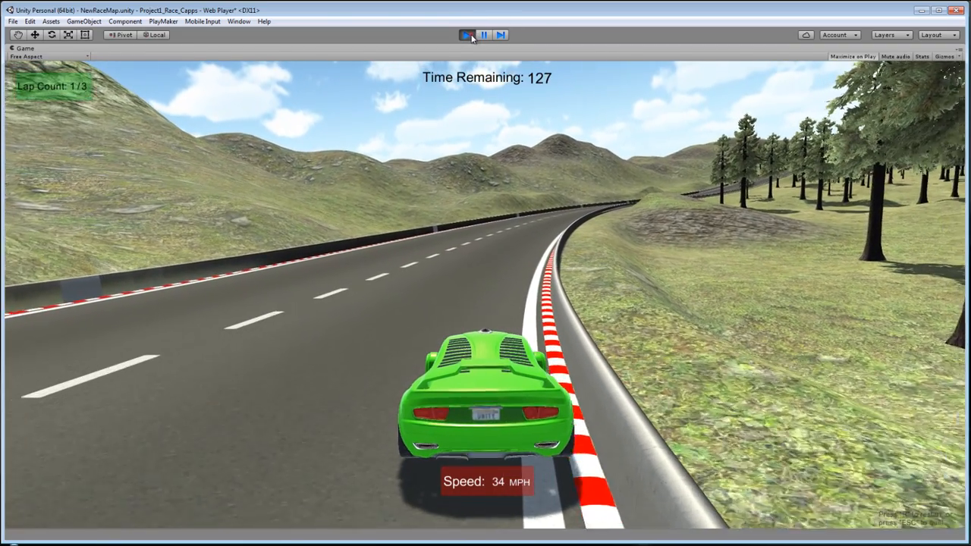
click(468, 35)
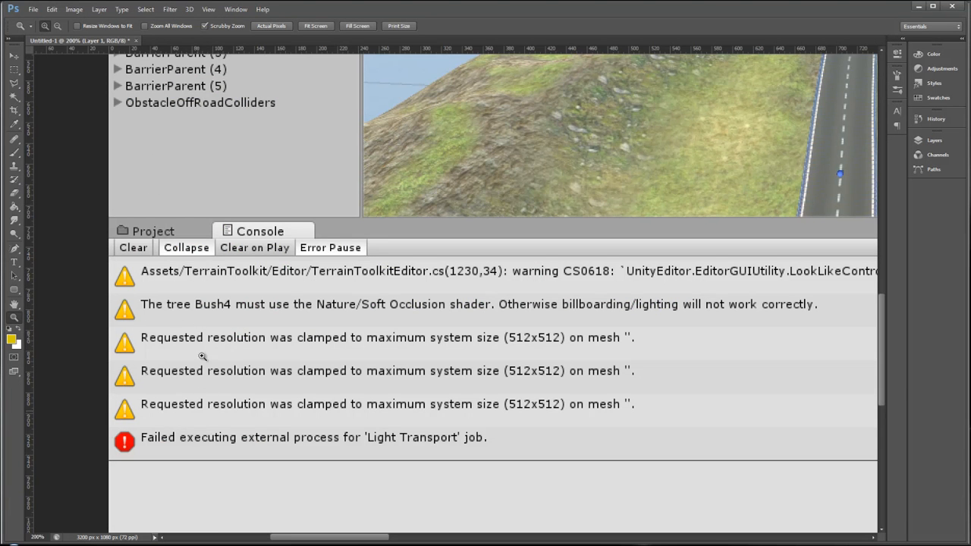
Switch from the Photoshop screenshot back to Unity and open the Lighting window.
click(919, 6)
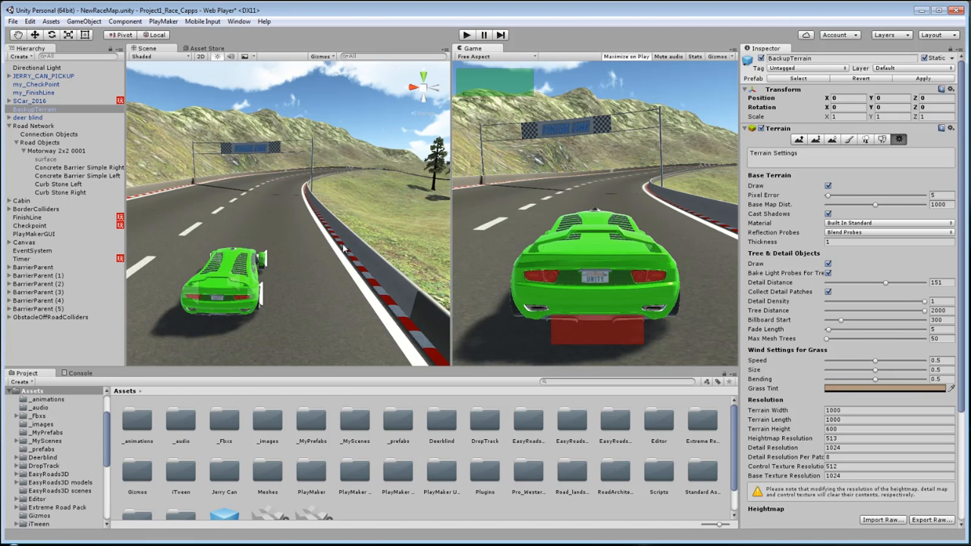
middle_drag(344, 246, 335, 256)
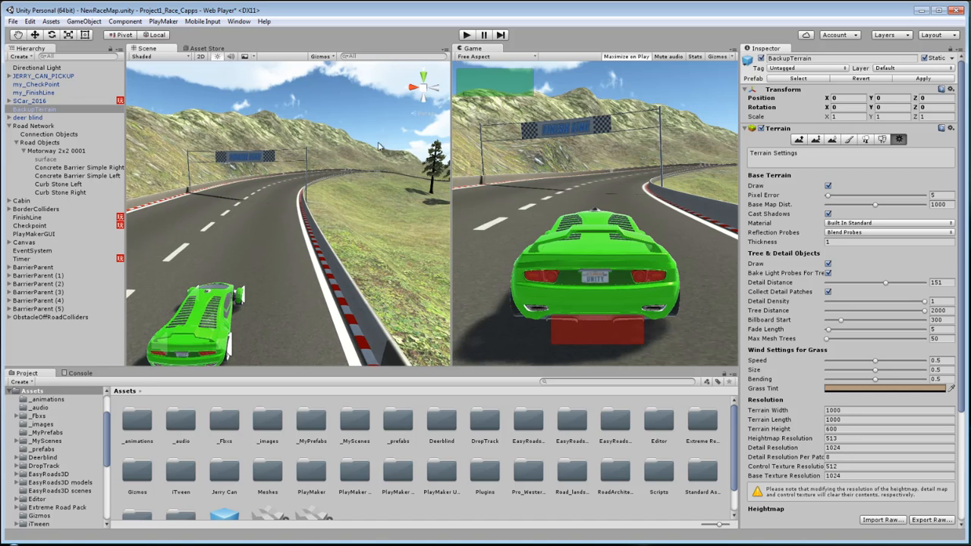
click(237, 21)
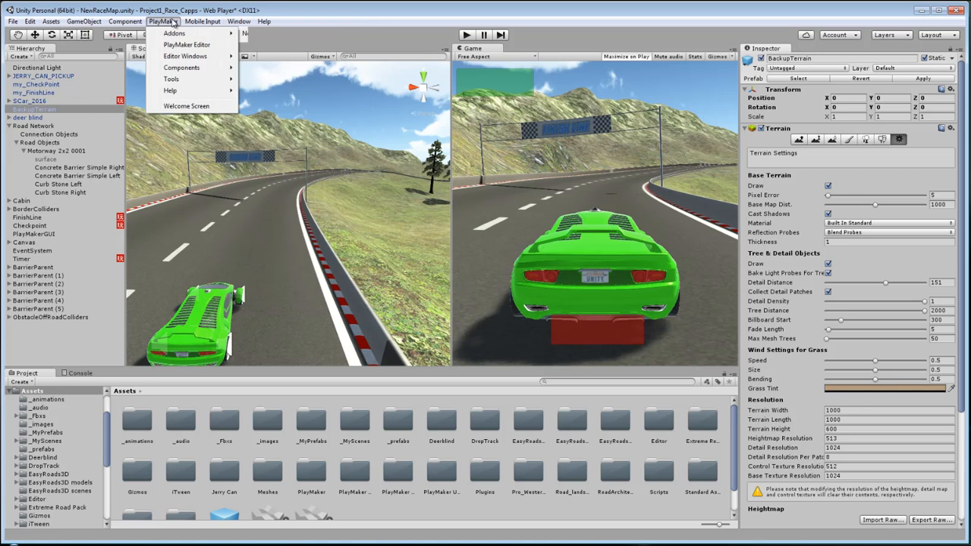
mouse_move(217, 24)
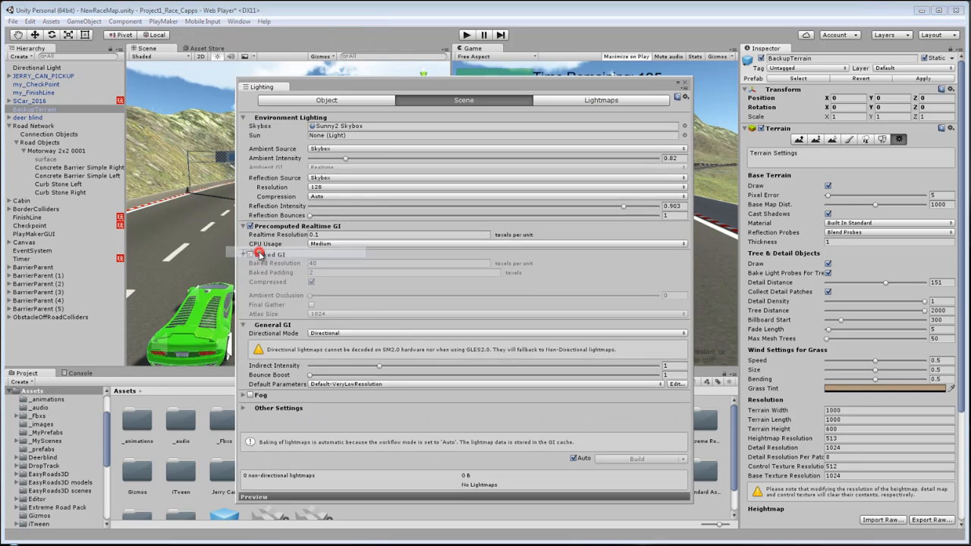
click(258, 251)
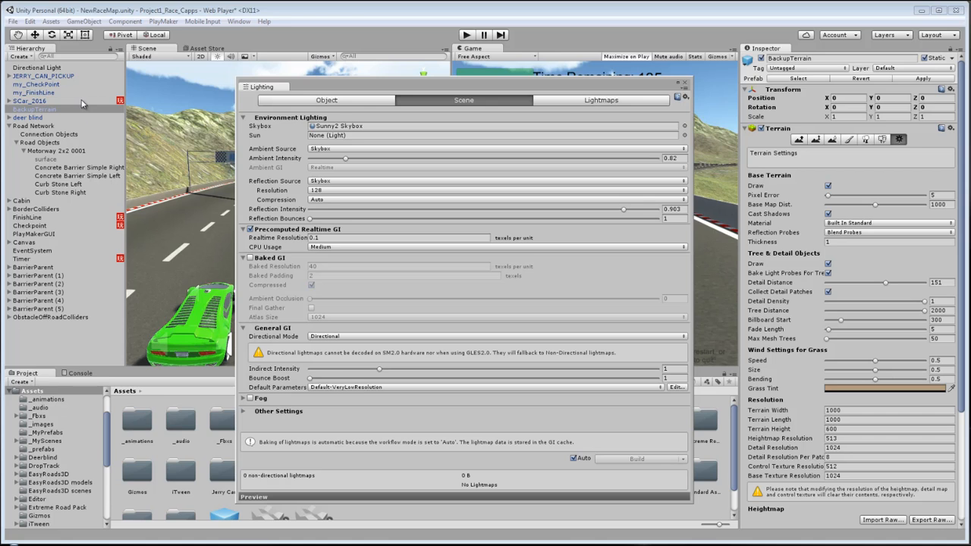
Return the Road Network to edit mode and rebuild its terrains with the existing build settings.
click(34, 125)
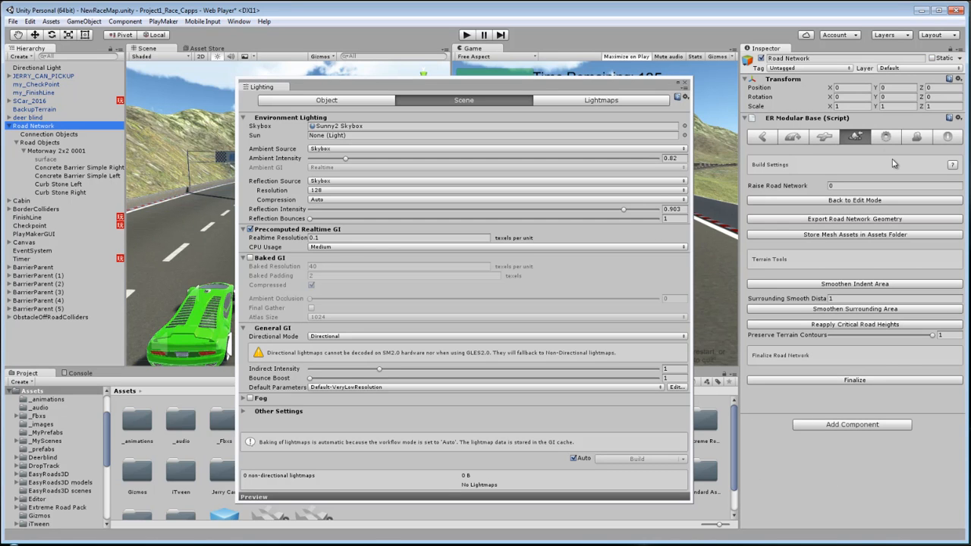
click(859, 201)
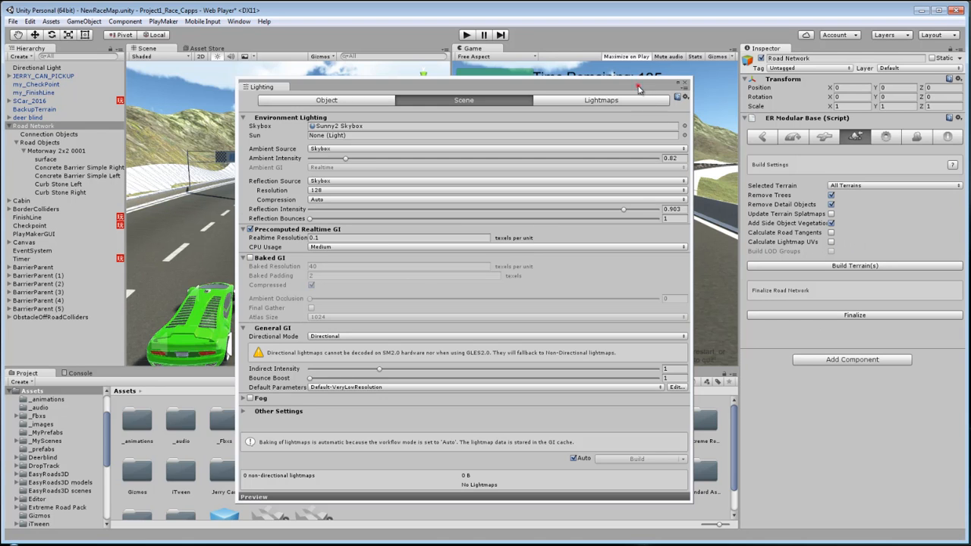
mouse_move(638, 91)
mouse_down()
mouse_move(340, 161)
mouse_move(137, 170)
mouse_move(639, 102)
mouse_up()
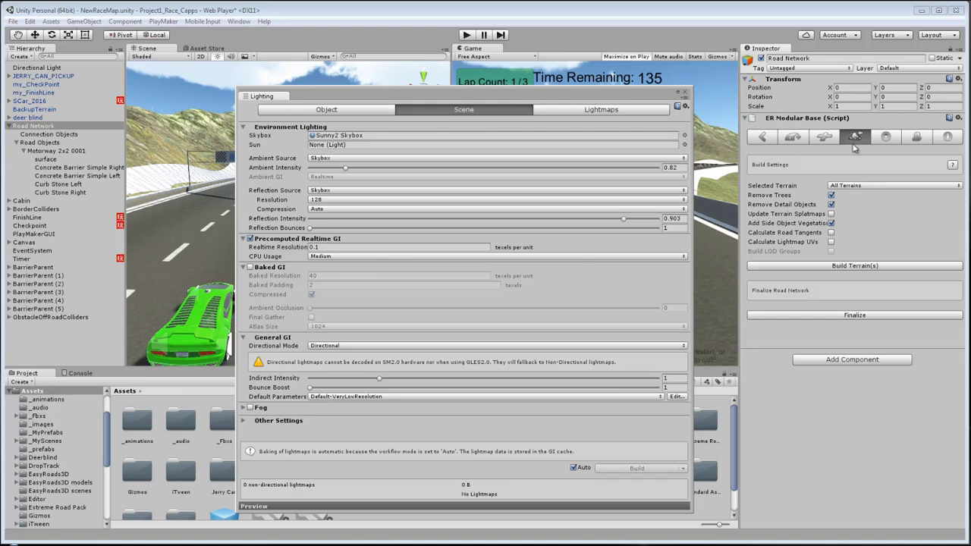
click(857, 266)
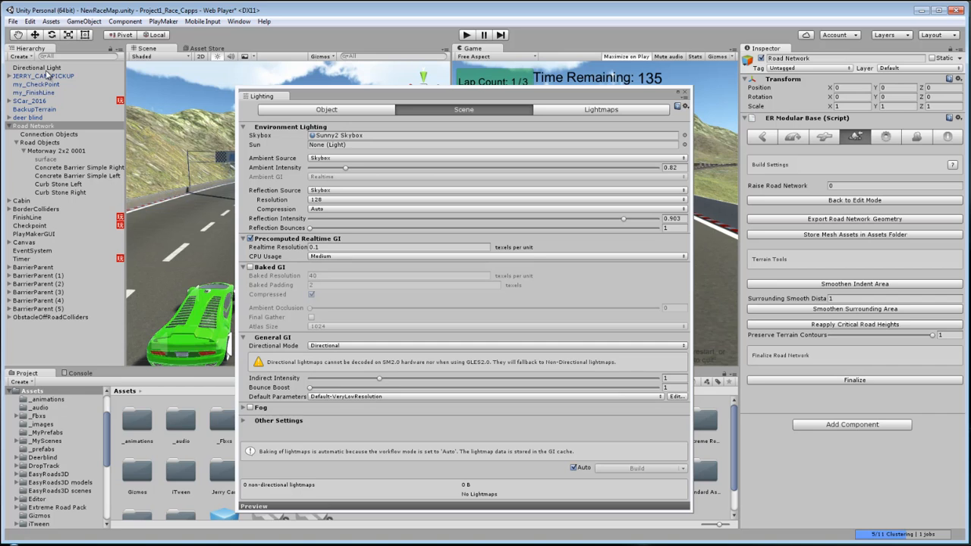
Examine BackupTerrain's object lighting settings, switching the preview between Baked Intensity and Baked Direction.
click(31, 110)
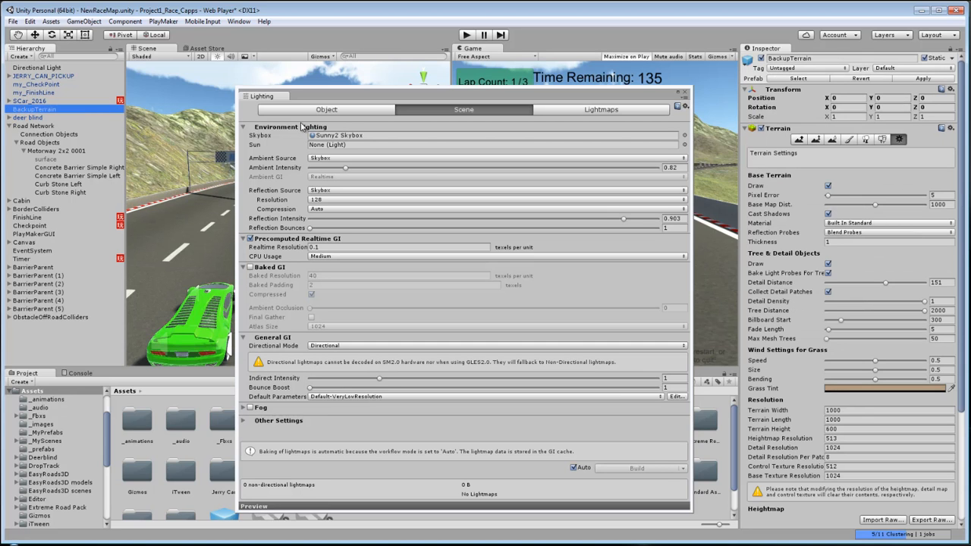
click(312, 111)
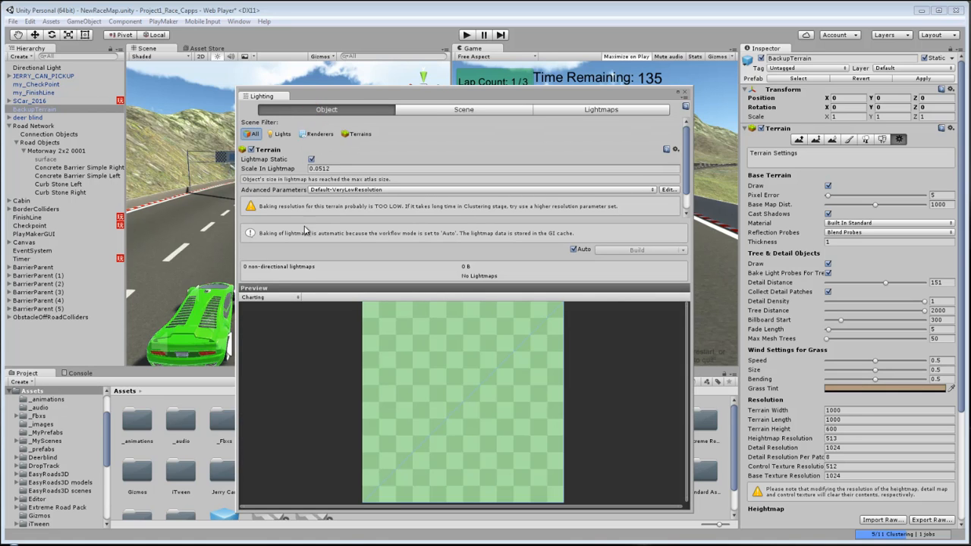
click(296, 299)
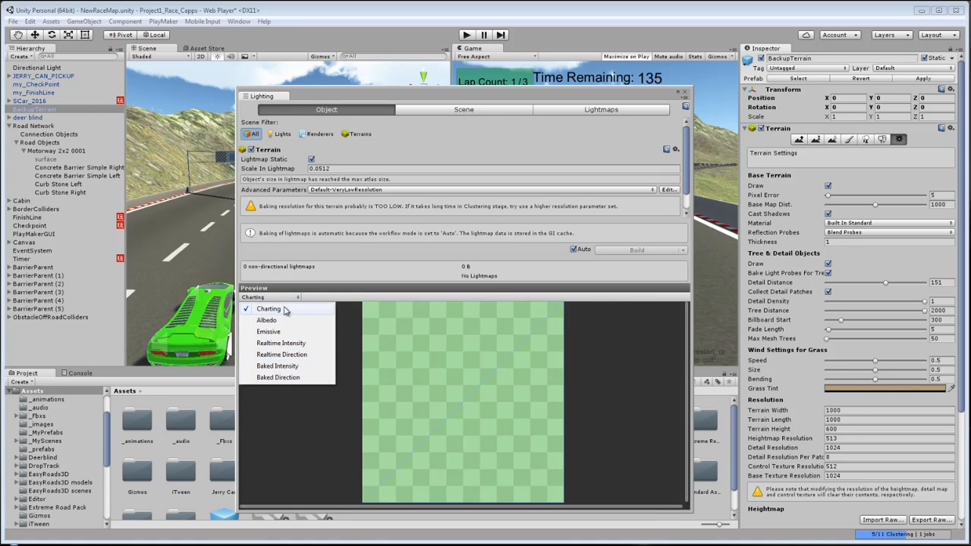
click(275, 377)
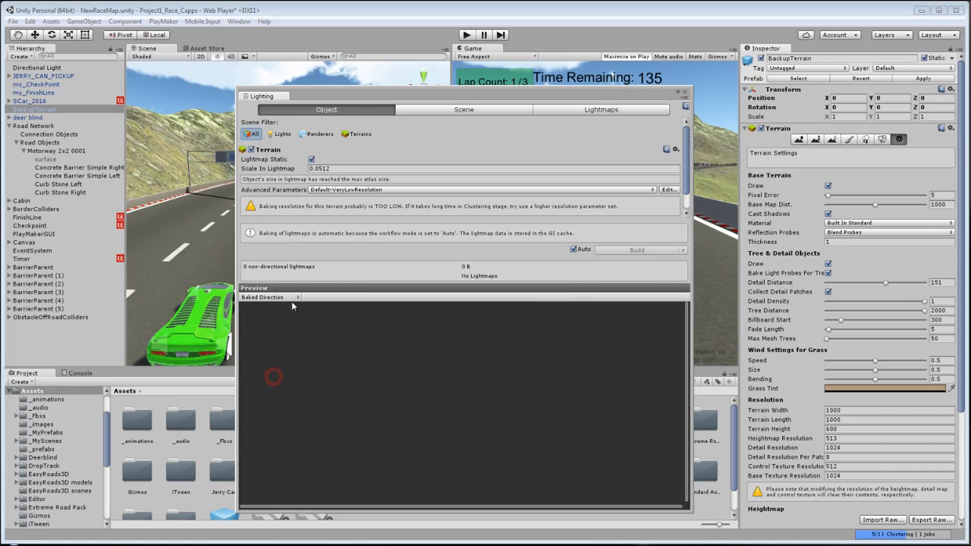
click(296, 299)
click(273, 365)
click(298, 300)
click(282, 378)
Review the Lightmaps and Scene lighting settings, and return to BackupTerrain's object lighting settings.
click(595, 111)
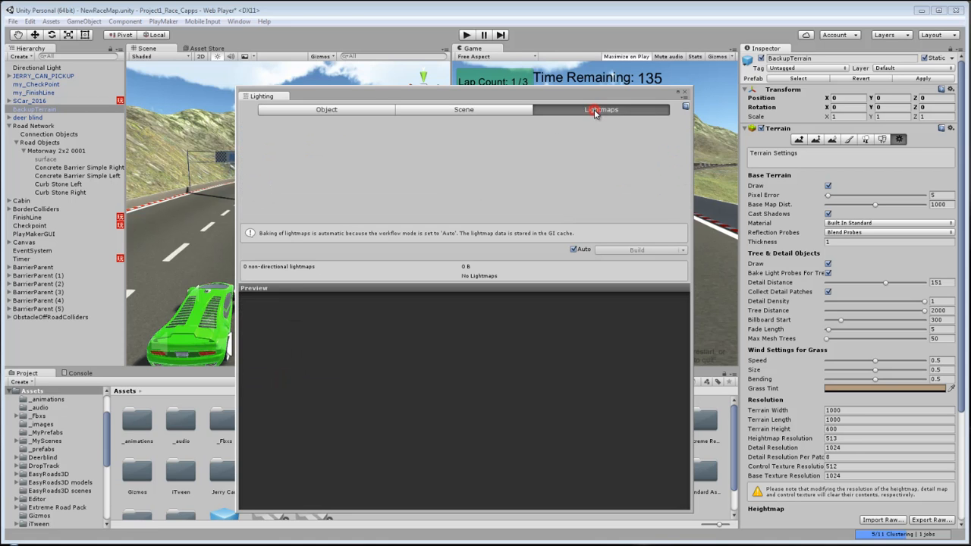
click(477, 111)
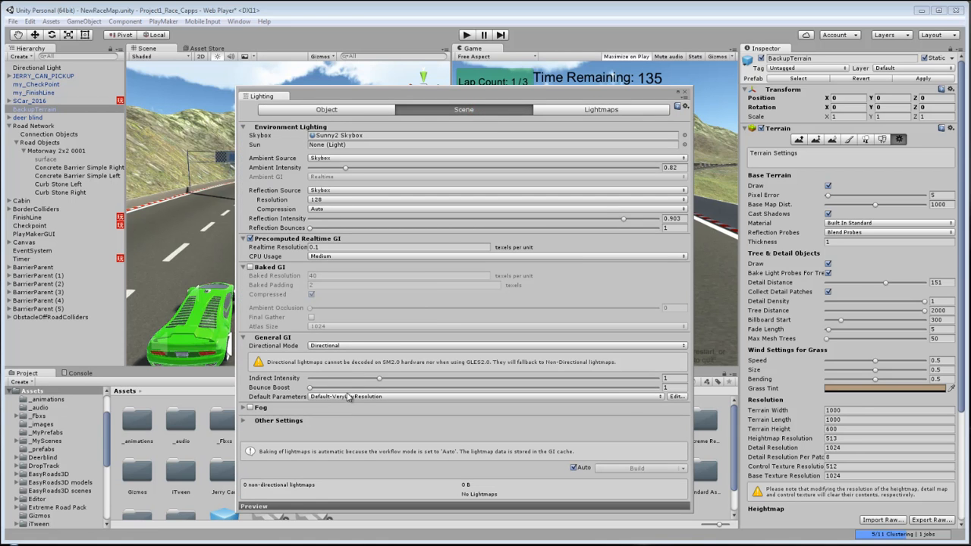
click(322, 111)
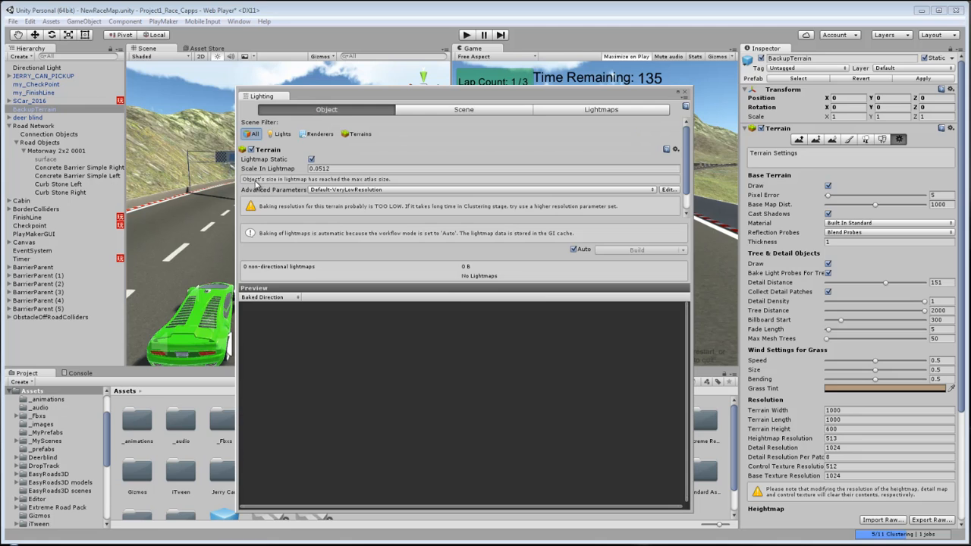
Filter the lighting objects to Terrains and read the lightmap atlas size note for BackupTerrain.
click(26, 110)
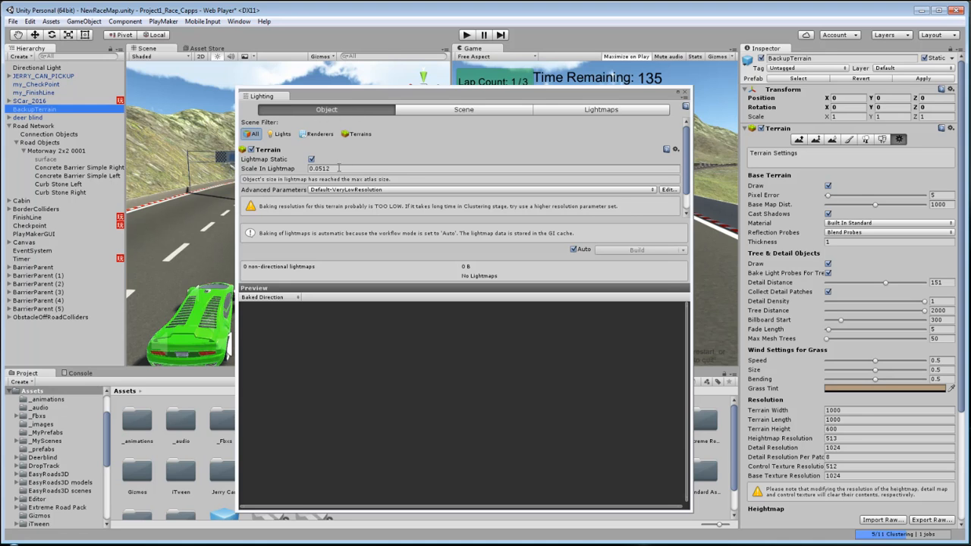
click(357, 134)
click(30, 68)
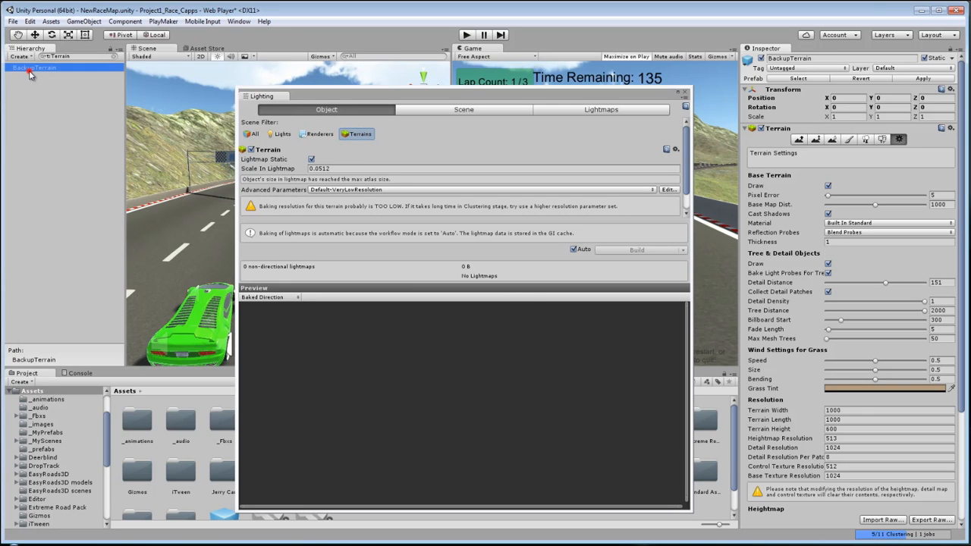
click(25, 67)
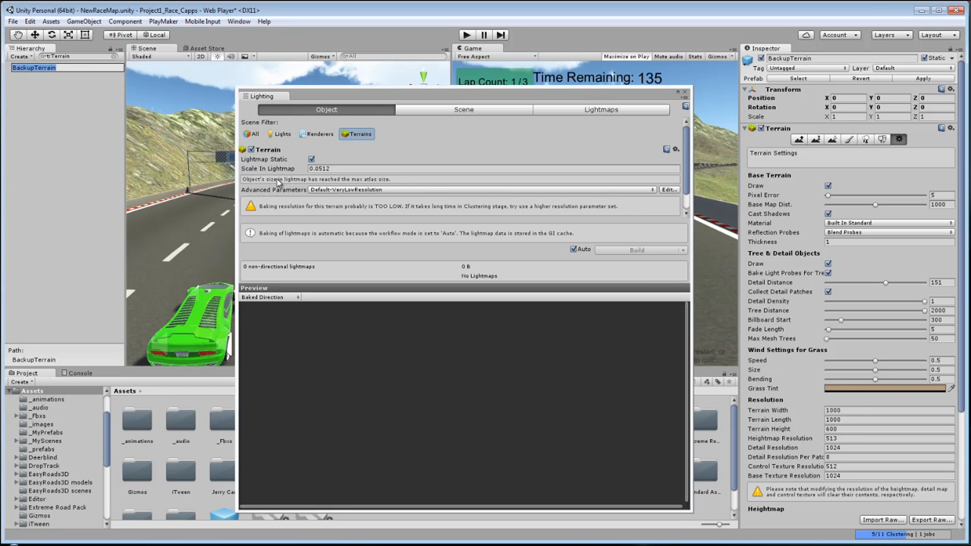
mouse_move(278, 182)
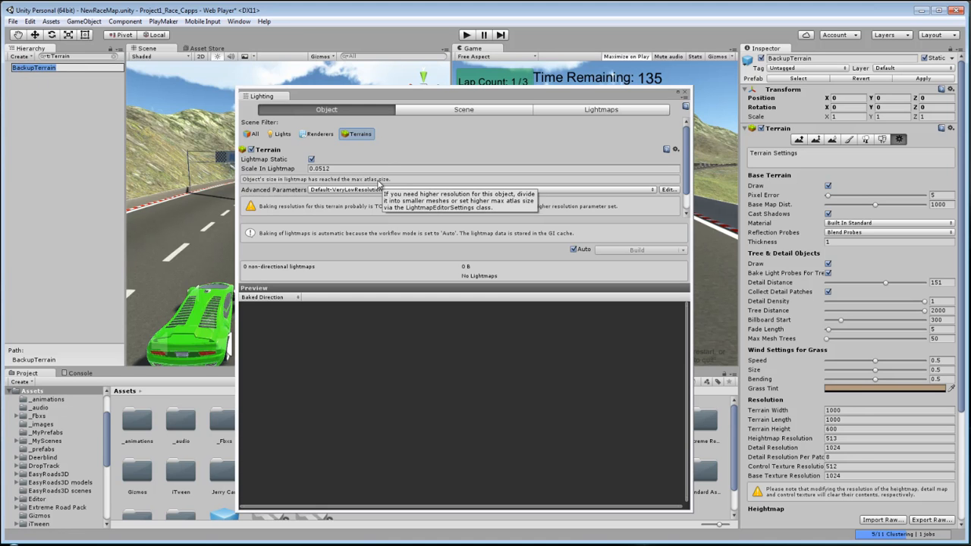
Compare the atlas size note with the console warnings in the Photoshop screenshot, and return to Unity's Lighting window.
drag(399, 98, 425, 40)
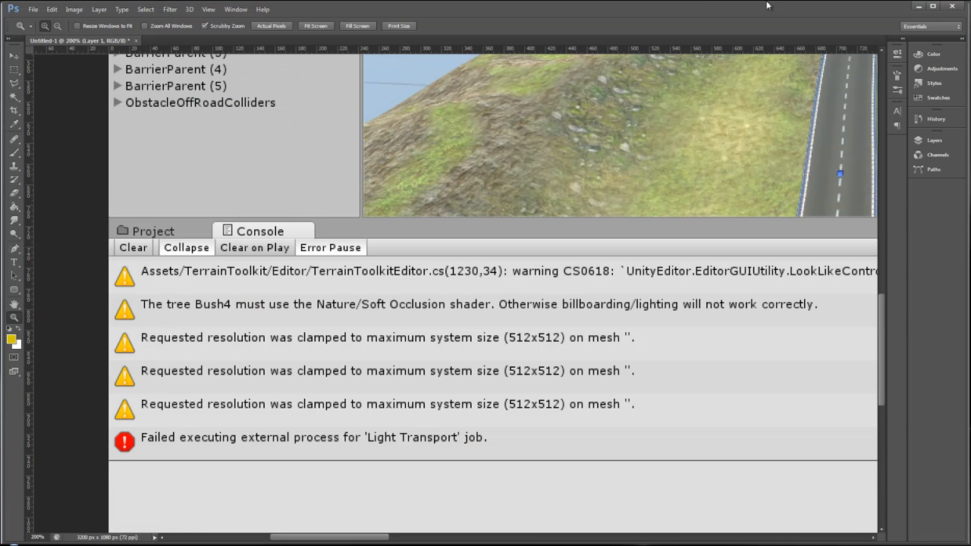
click(917, 6)
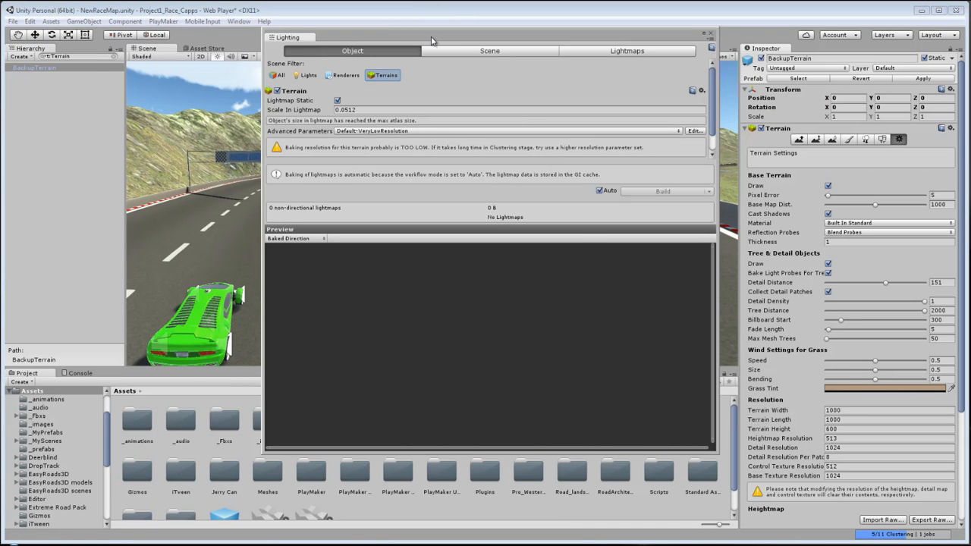
drag(431, 40, 374, 68)
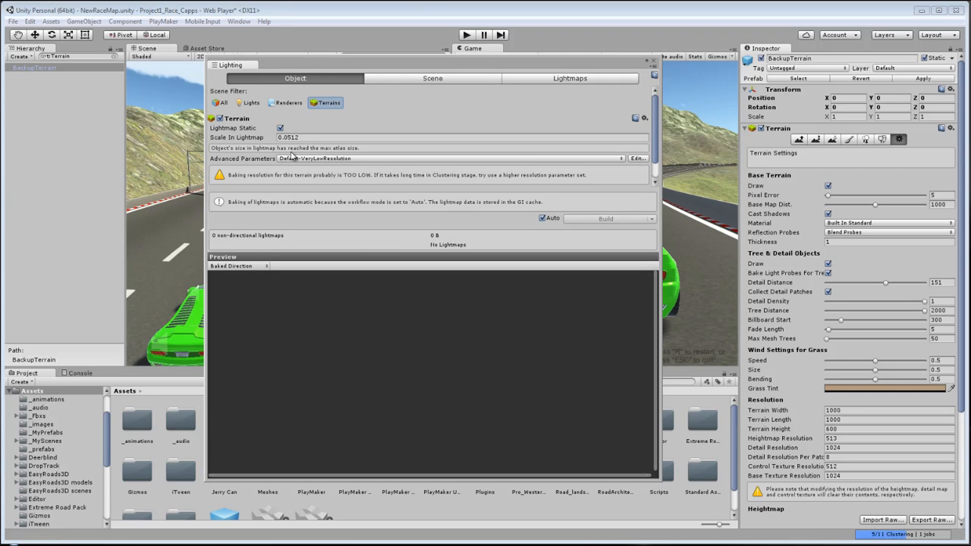
Compare the scene view's global illumination modes, from UV Charts and Lit Clustering through Directionality, Irradiance, Emissive and Albedo, ending on Systems.
drag(264, 57, 409, 48)
click(190, 59)
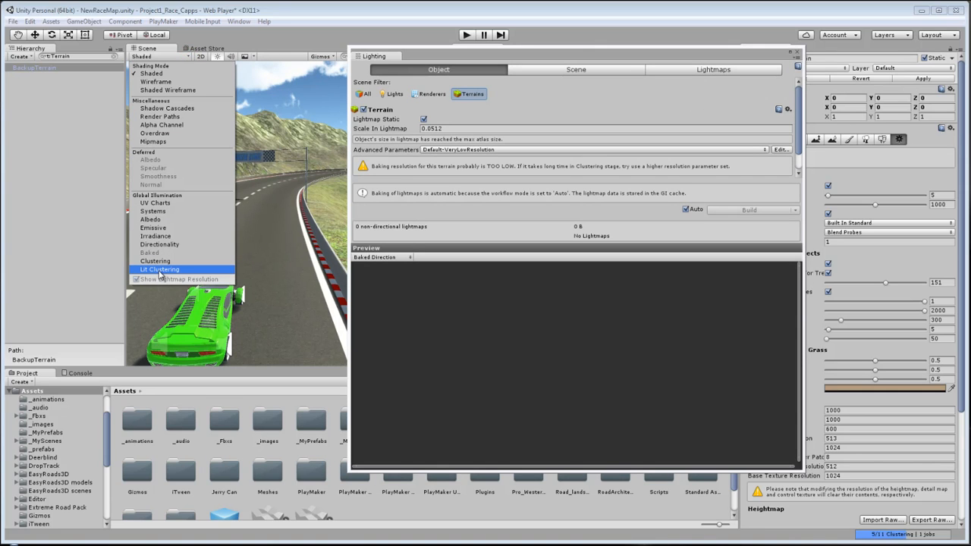
click(155, 203)
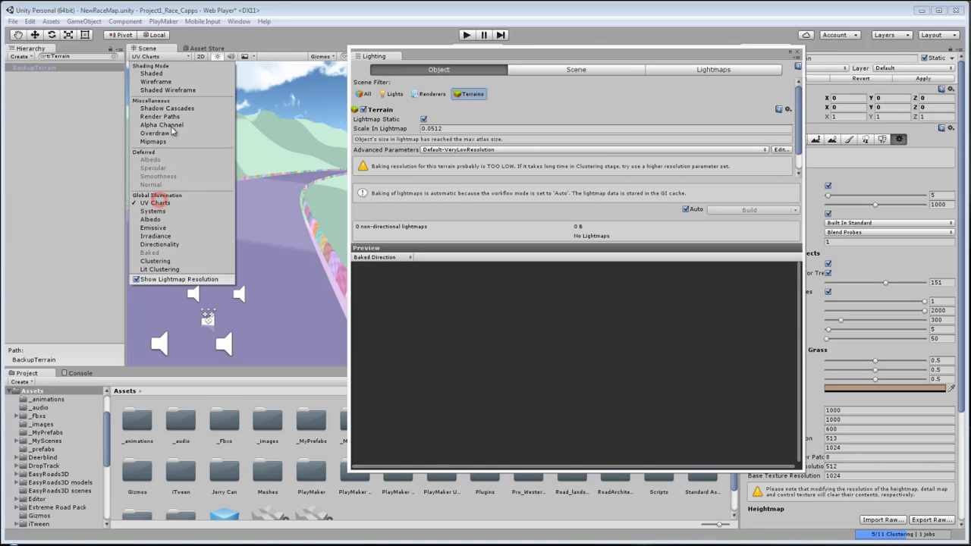
click(157, 270)
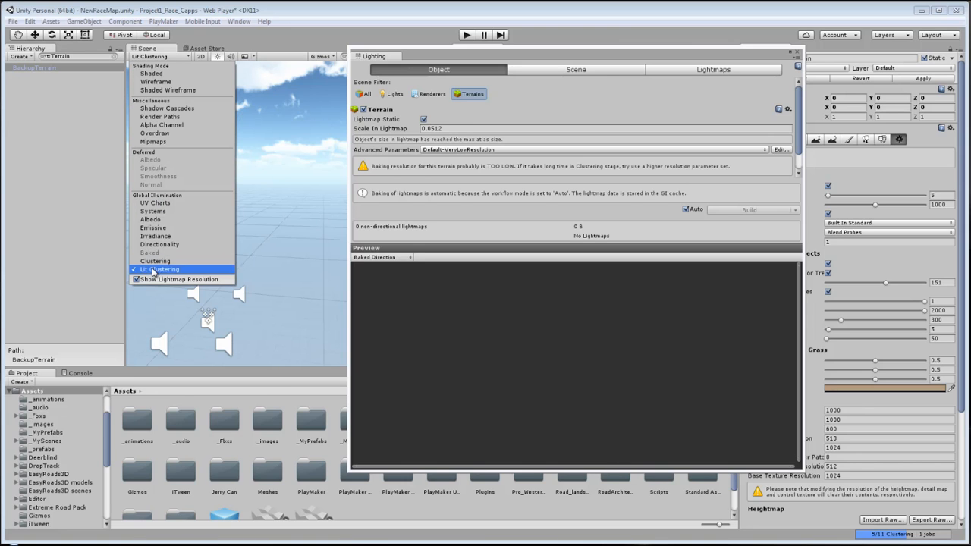
click(156, 244)
click(154, 236)
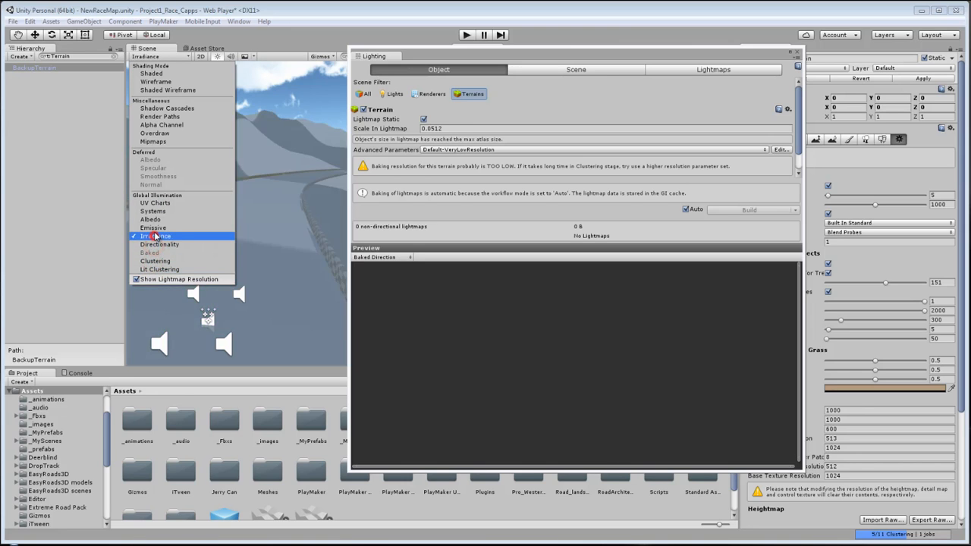
click(154, 227)
click(152, 219)
click(152, 212)
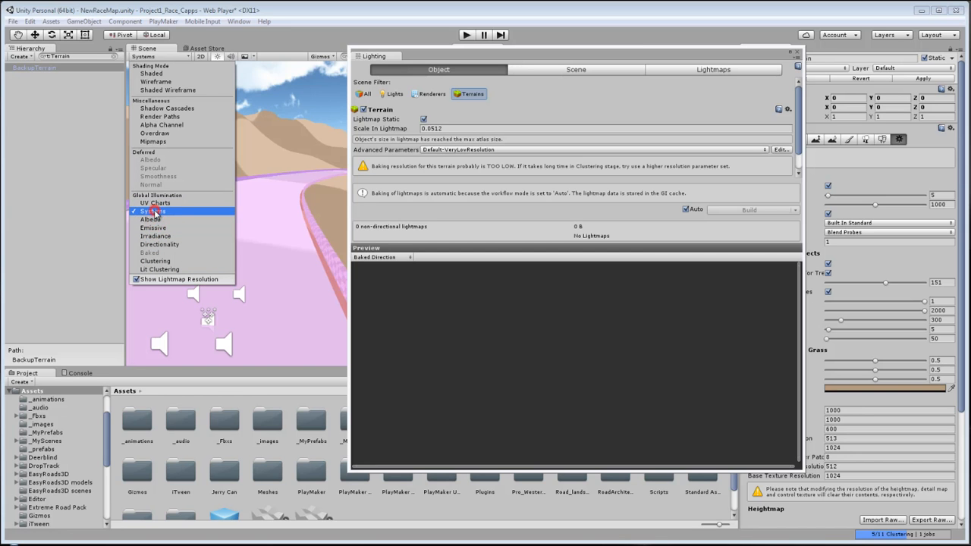
click(292, 26)
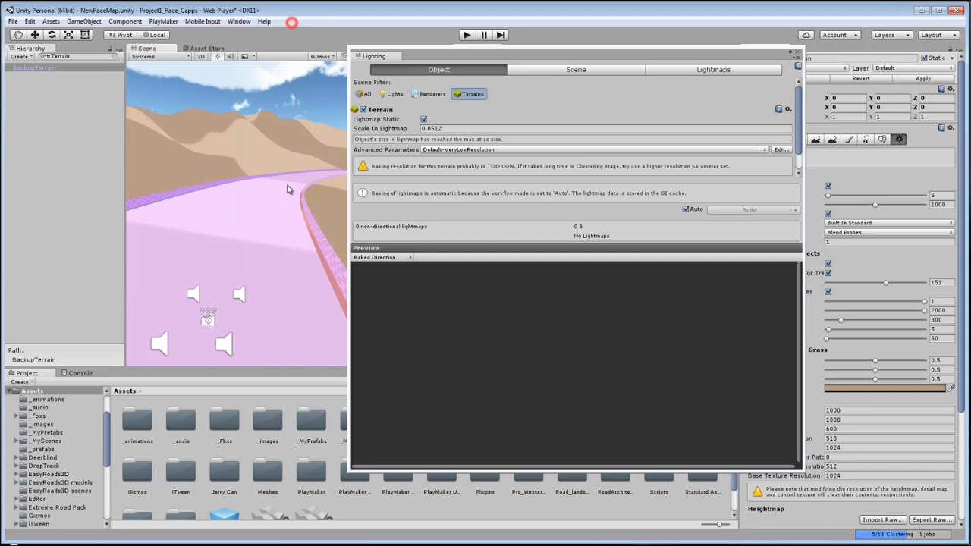
Examine the lightmap checker pattern on the road, barriers and surrounding hills in Systems mode.
right_drag(291, 189, 243, 177)
middle_drag(303, 202, 232, 144)
right_drag(232, 143, 243, 170)
mouse_move(243, 171)
middle_down()
mouse_move(227, 165)
mouse_move(249, 221)
middle_up()
right_drag(248, 222, 273, 261)
middle_drag(273, 261, 395, 241)
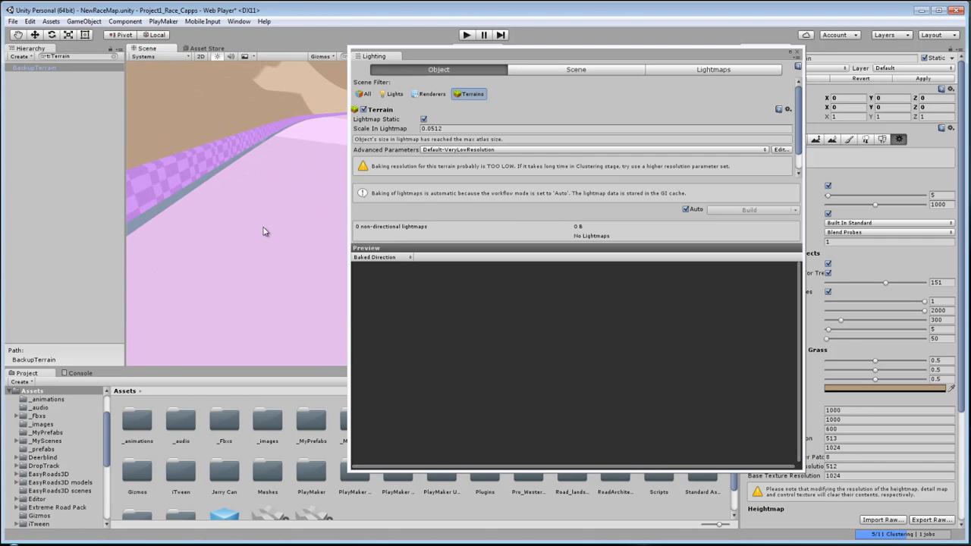
right_drag(264, 231, 249, 212)
scroll(250, 212, down, 10)
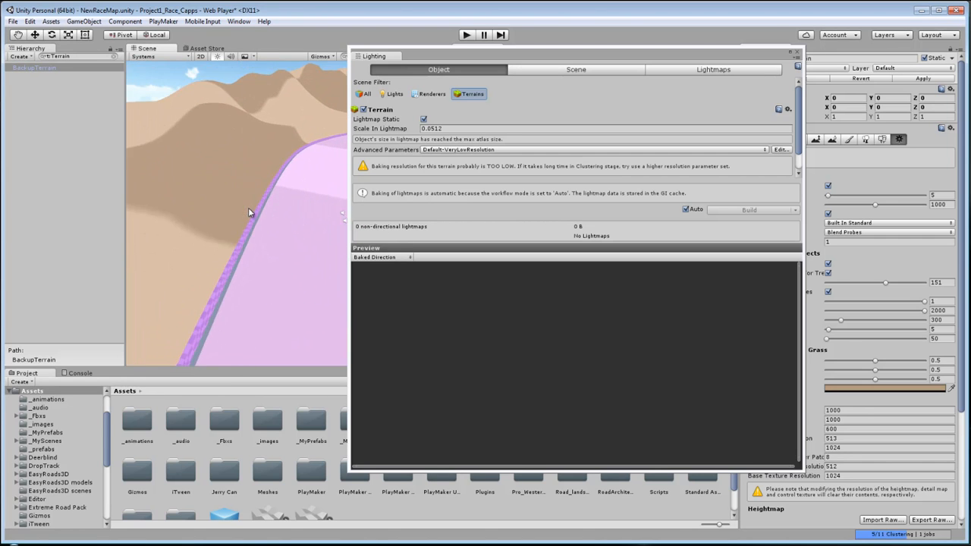
middle_drag(297, 211, 225, 209)
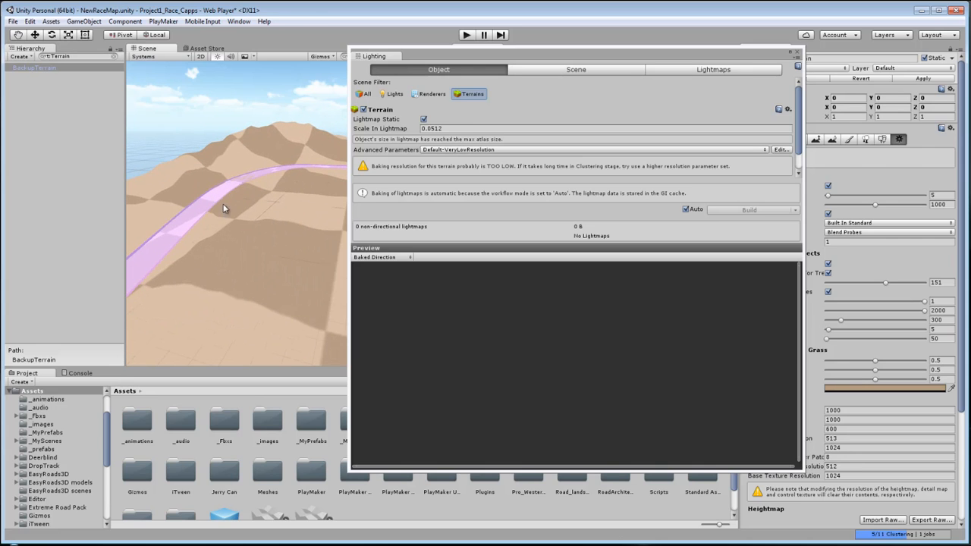
Cycle the scene view through UV Charts, Systems, Albedo, Emissive, Irradiance, Directionality and Clustering over the hills.
click(188, 57)
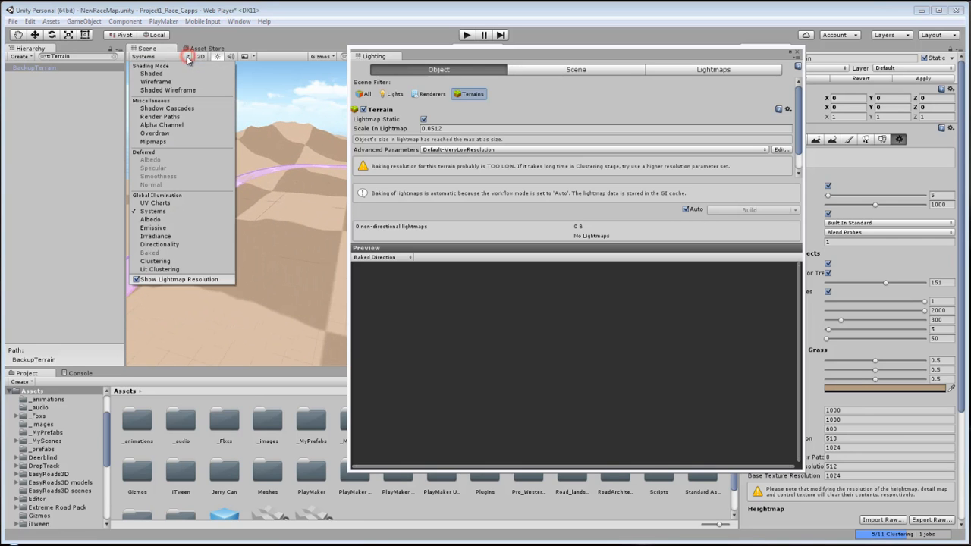
click(167, 204)
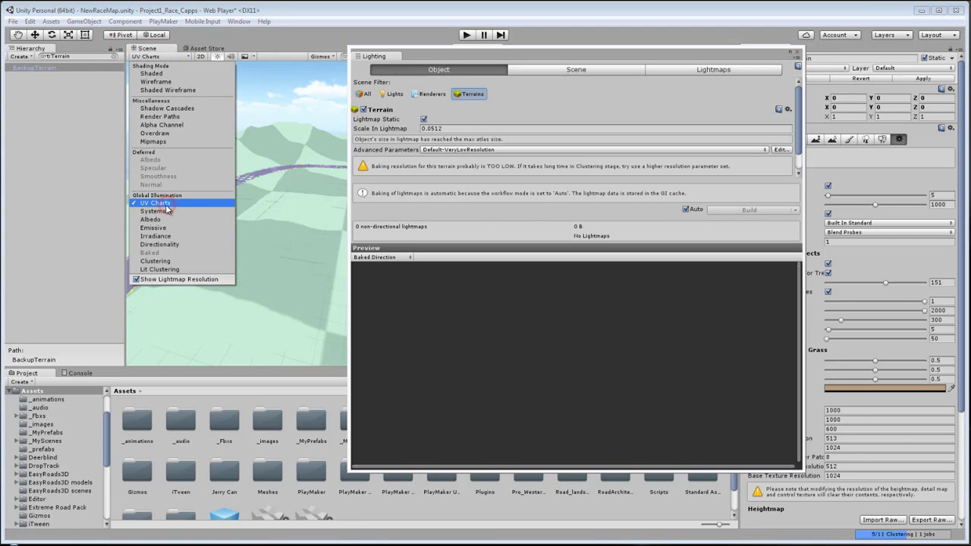
click(163, 211)
click(161, 219)
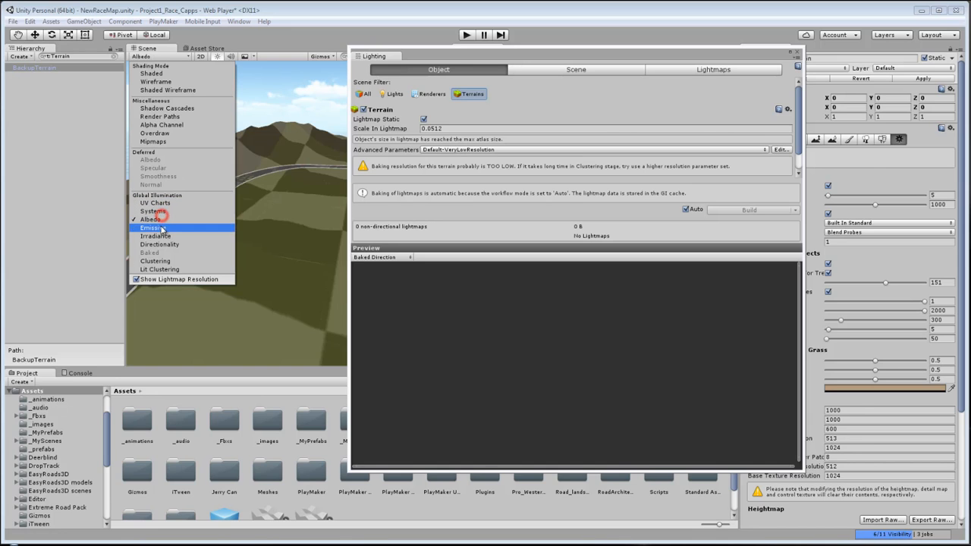
click(159, 228)
click(157, 236)
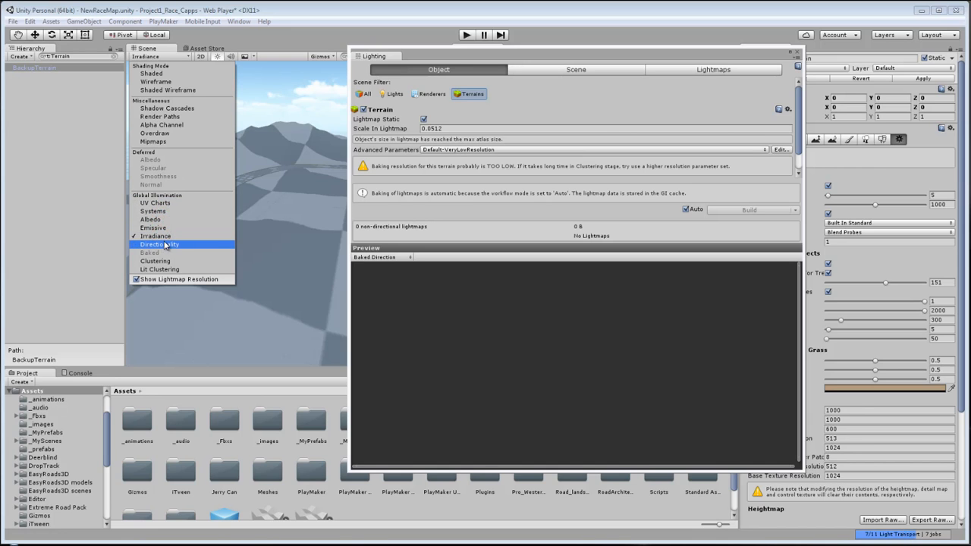
click(165, 245)
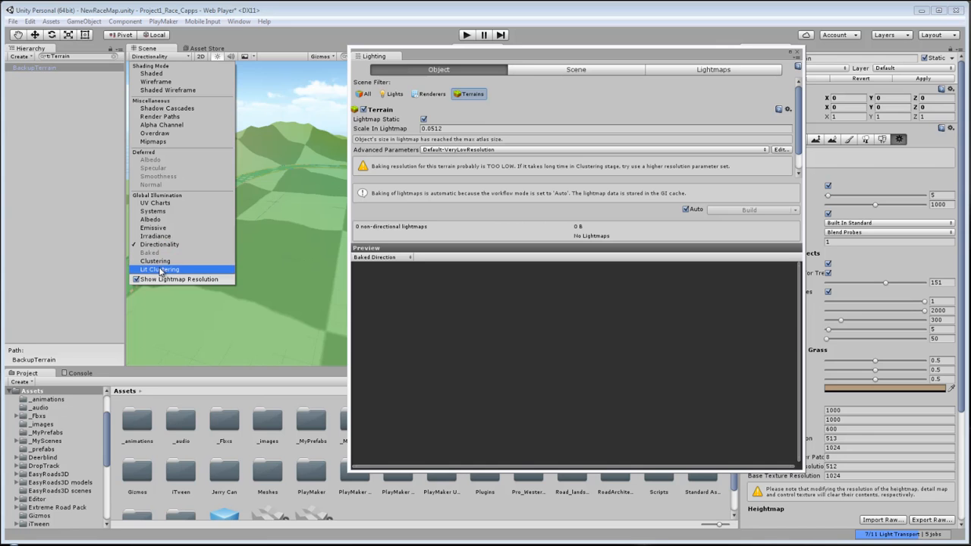
click(157, 261)
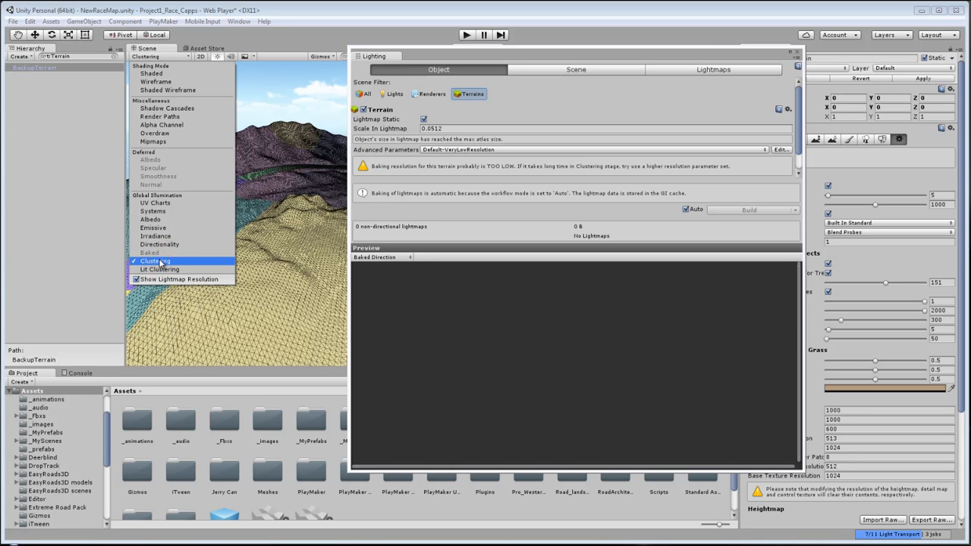
Recheck the Directionality, UV Charts, Systems, Albedo and Emissive modes, and leave the scene view on Irradiance.
click(158, 245)
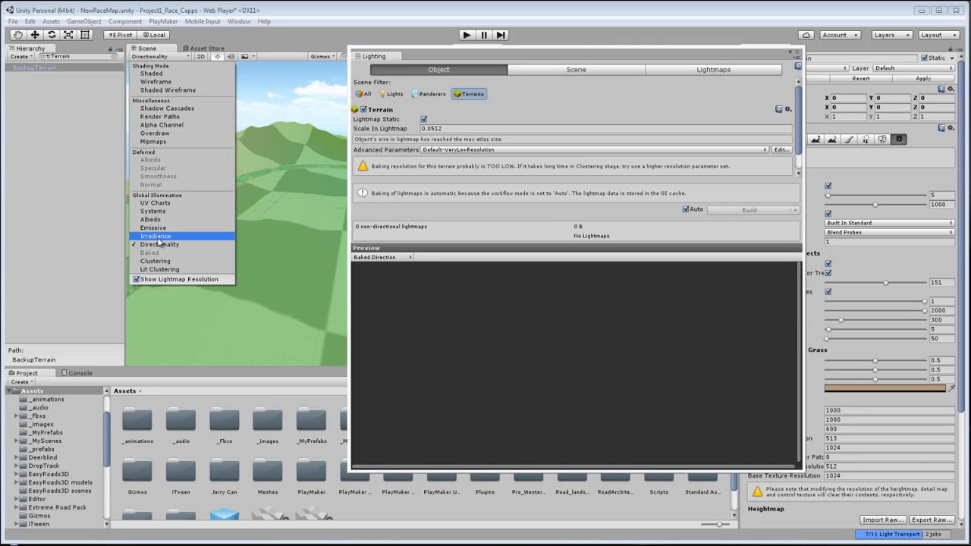
click(156, 204)
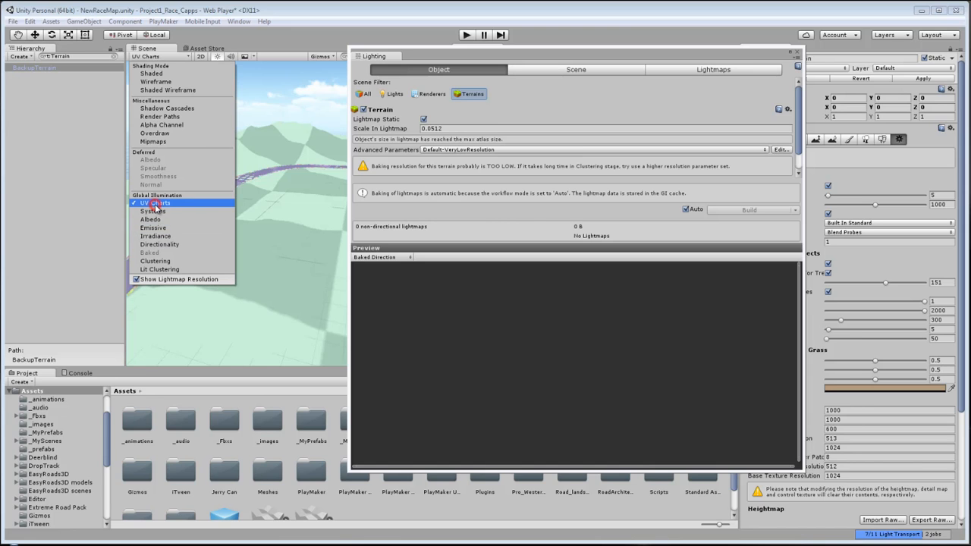
click(156, 211)
click(151, 219)
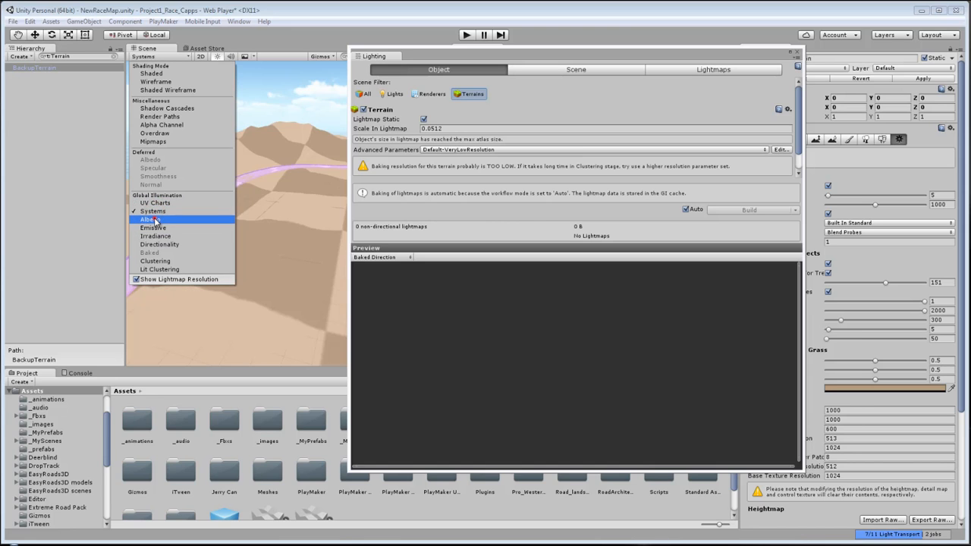
click(154, 228)
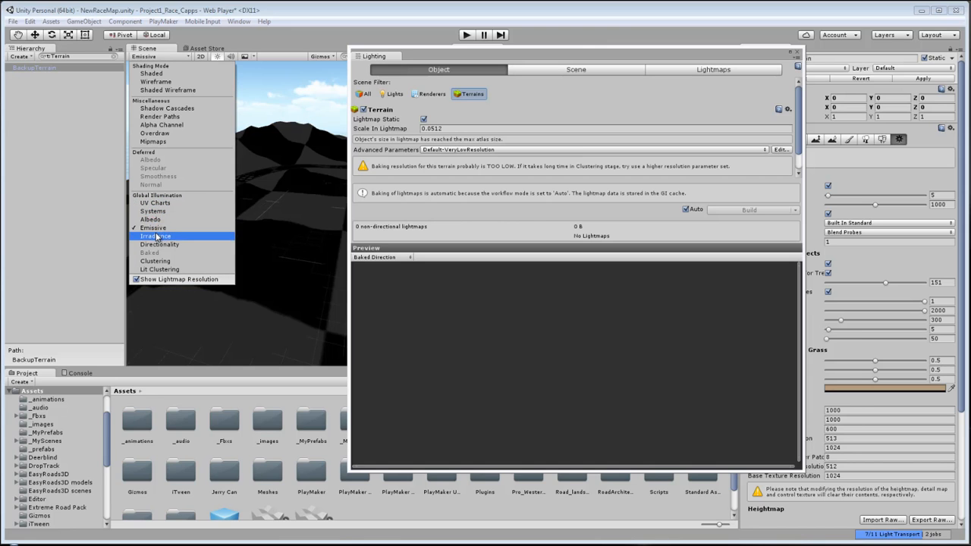
click(157, 236)
click(332, 16)
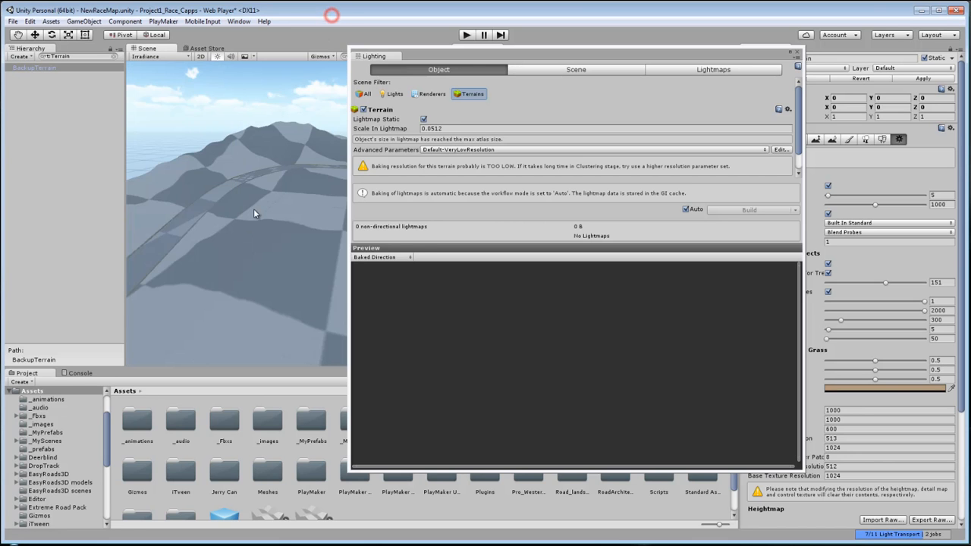
Examine the lightmap resolution checker pattern across the whole terrain in Irradiance mode.
mouse_move(254, 213)
middle_down()
mouse_move(322, 144)
mouse_move(305, 189)
mouse_move(254, 186)
mouse_move(281, 191)
mouse_move(211, 232)
mouse_move(188, 228)
mouse_move(219, 242)
mouse_move(199, 245)
middle_up()
scroll(199, 245, down, 6)
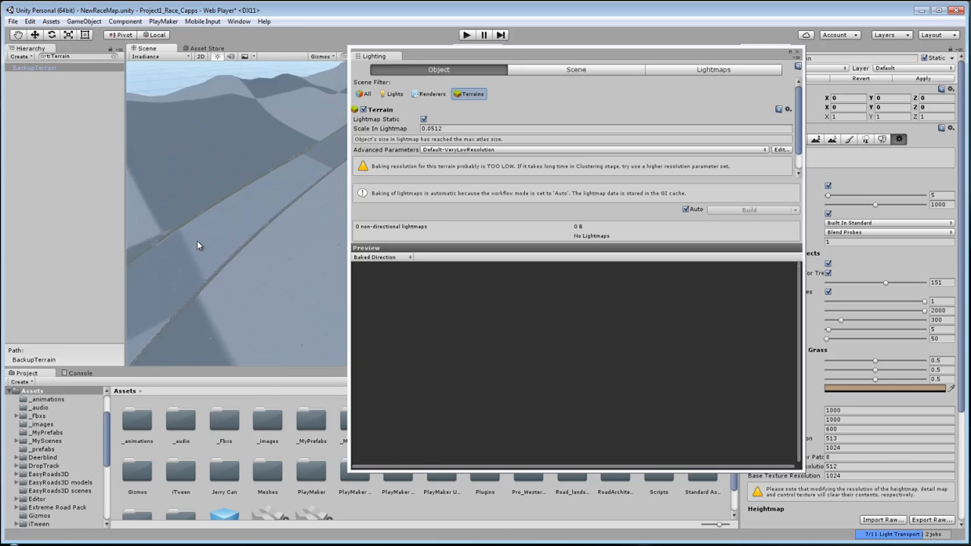
scroll(201, 250, down, 10)
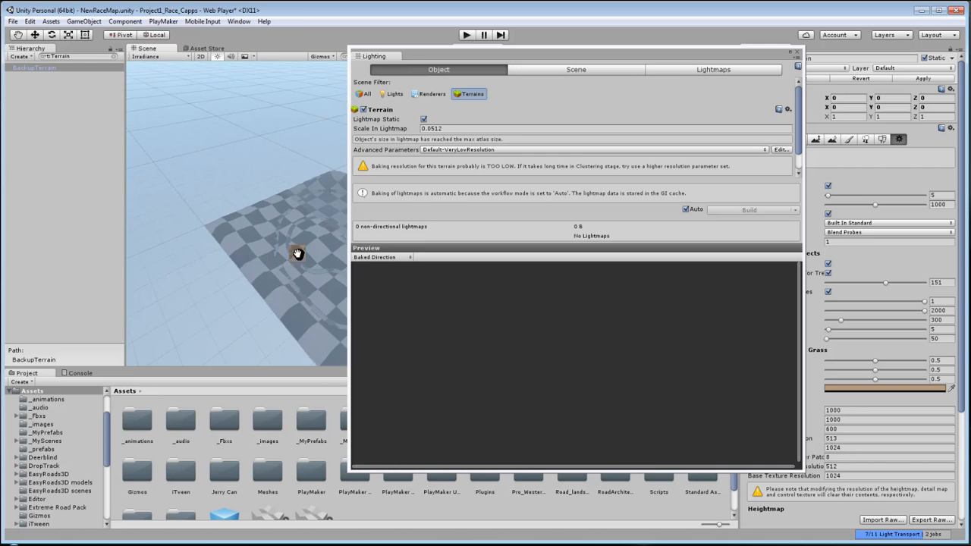
middle_drag(297, 251, 225, 233)
scroll(224, 232, up, 6)
middle_drag(151, 234, 230, 221)
scroll(245, 227, down, 10)
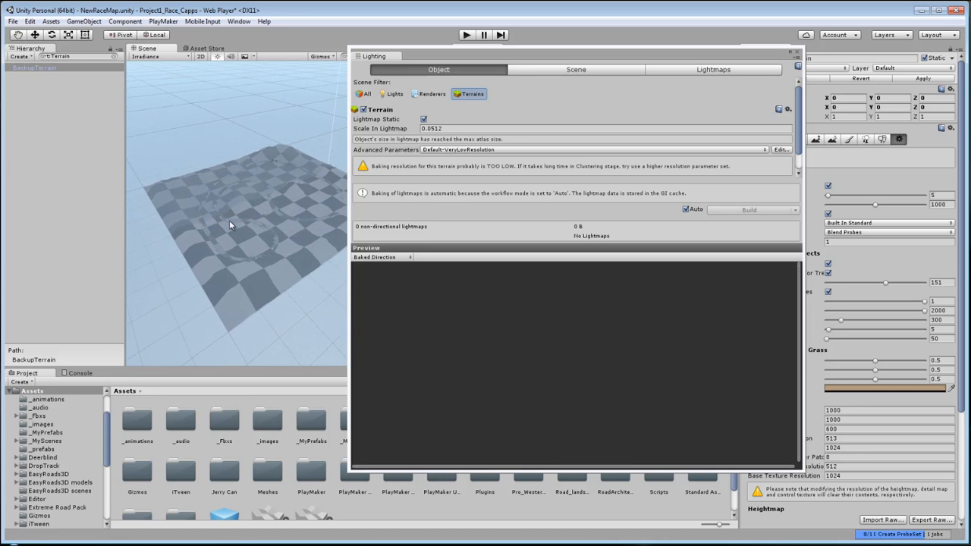
Select the CityBuilding1 cabin and compare its lightmap checker size with that of the surrounding terrain.
scroll(229, 220, up, 8)
right_drag(193, 215, 234, 227)
scroll(232, 212, up, 6)
scroll(232, 227, down, 5)
middle_drag(238, 288, 220, 261)
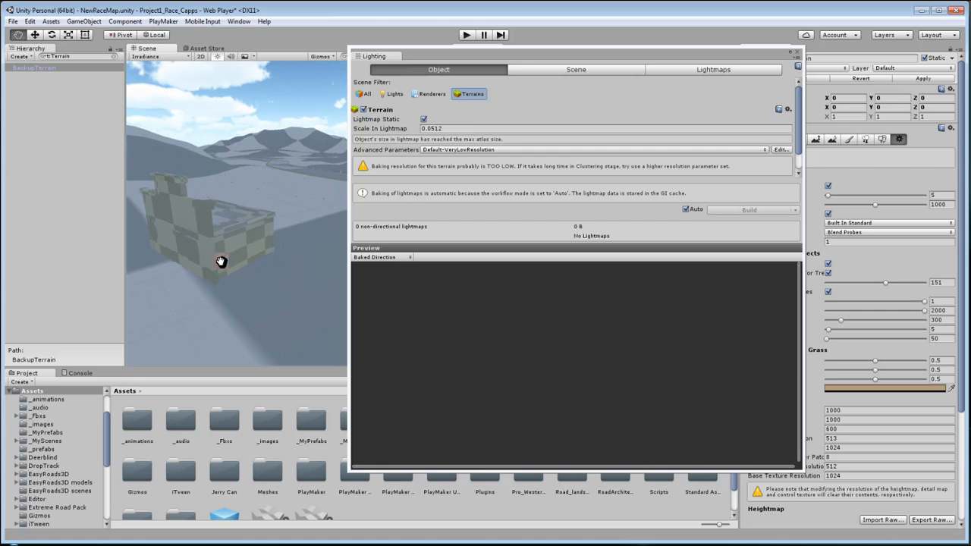
click(198, 225)
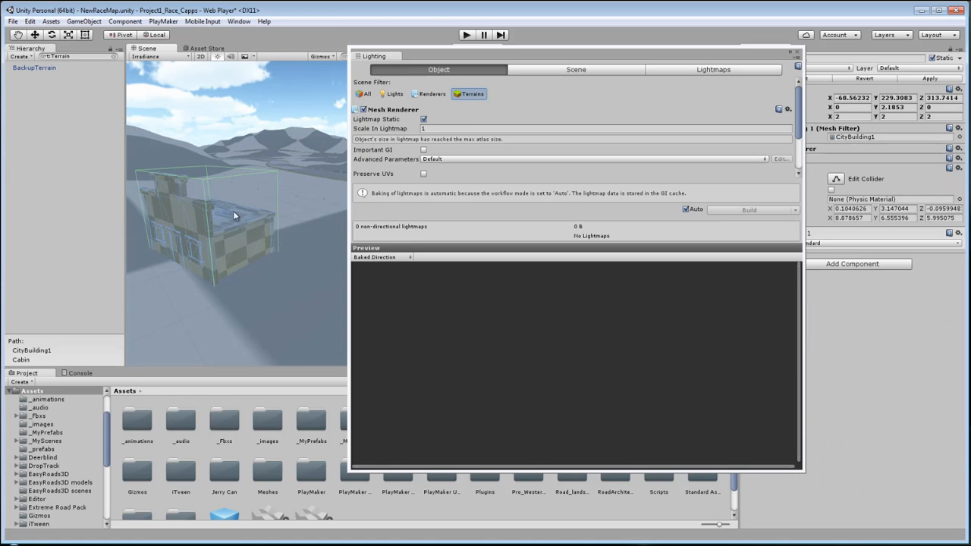
middle_drag(219, 240, 221, 235)
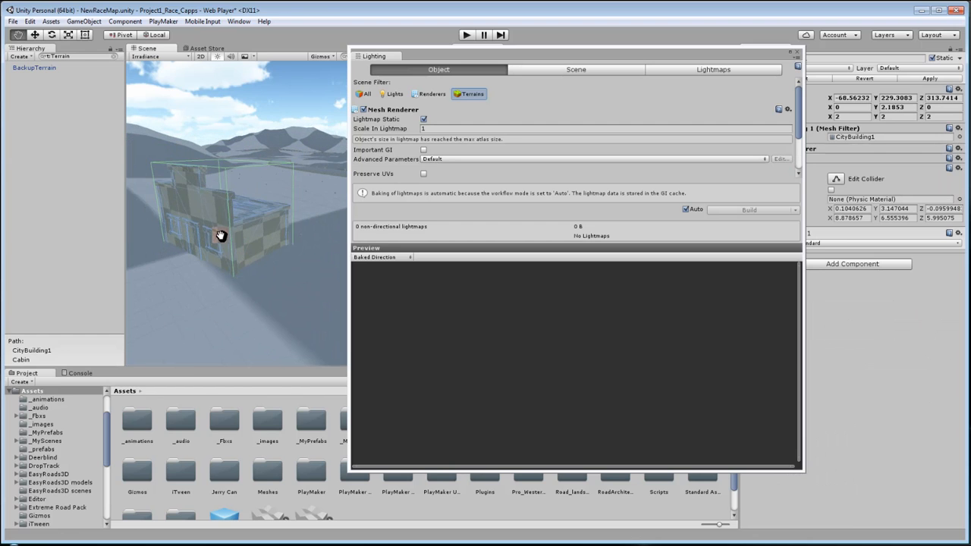
middle_drag(271, 199, 288, 193)
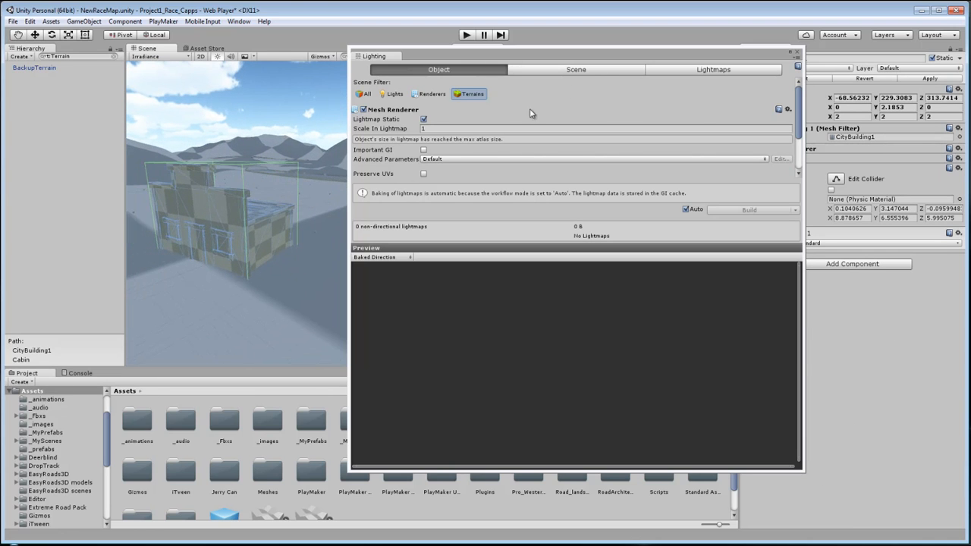
mouse_move(281, 217)
middle_down()
mouse_move(290, 212)
mouse_move(272, 221)
middle_up()
scroll(270, 223, down, 10)
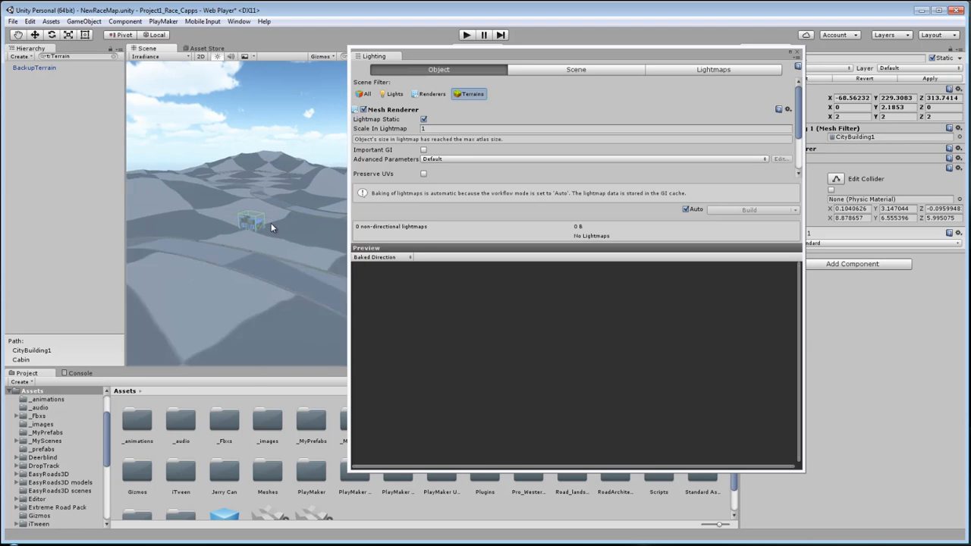
scroll(269, 223, up, 8)
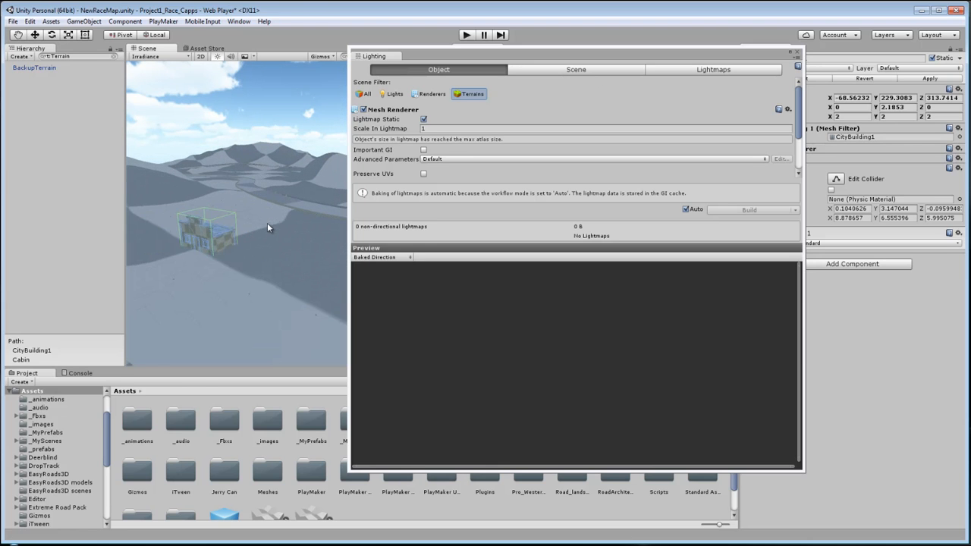
Show all scene objects in the Hierarchy and collapse the Cabin group.
click(364, 94)
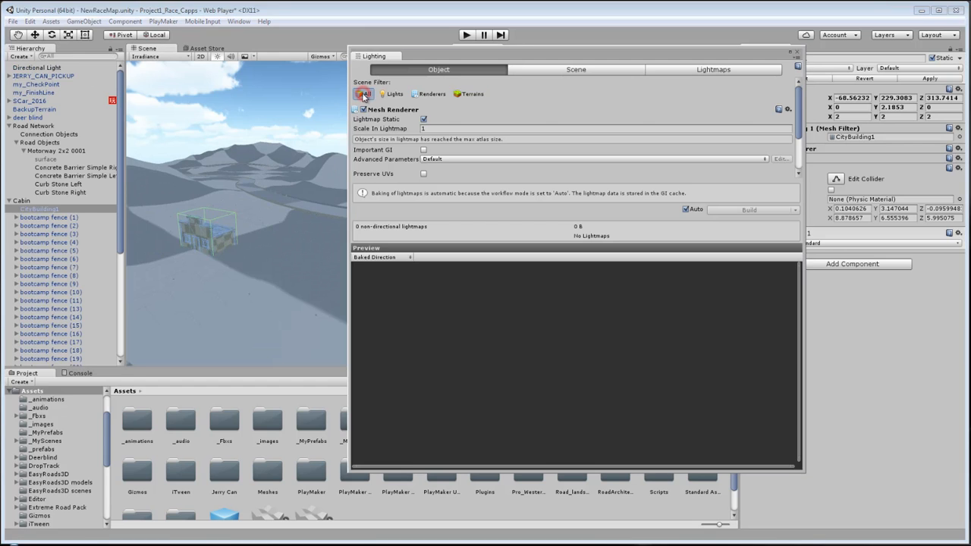
click(10, 201)
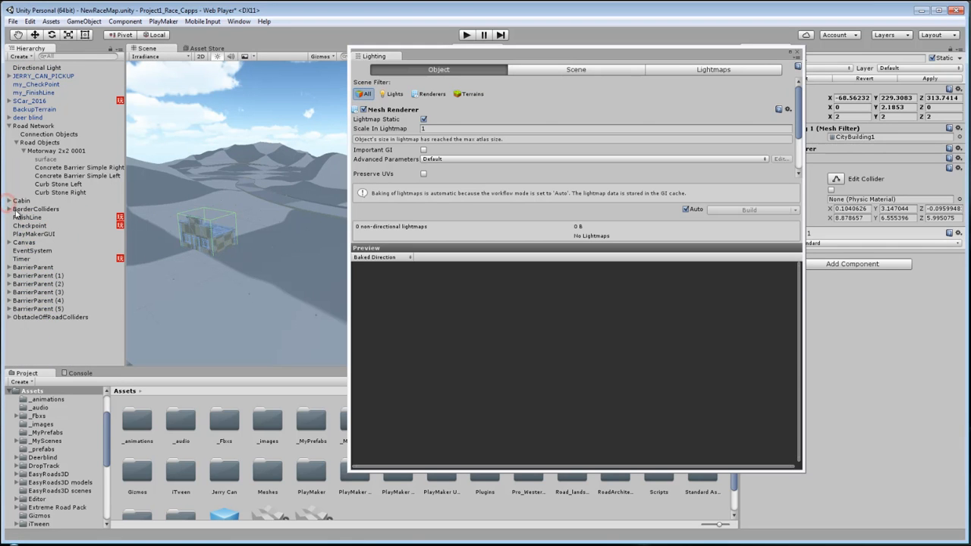
mouse_move(220, 251)
middle_down()
mouse_move(202, 251)
mouse_move(216, 246)
middle_up()
mouse_move(216, 246)
right_down()
mouse_move(240, 250)
mouse_move(206, 251)
mouse_move(254, 245)
mouse_move(235, 240)
right_up()
Enable Baked GI, disable Precomputed Realtime GI, and set the Baked Resolution to 0.1 texels per unit.
drag(596, 51, 508, 56)
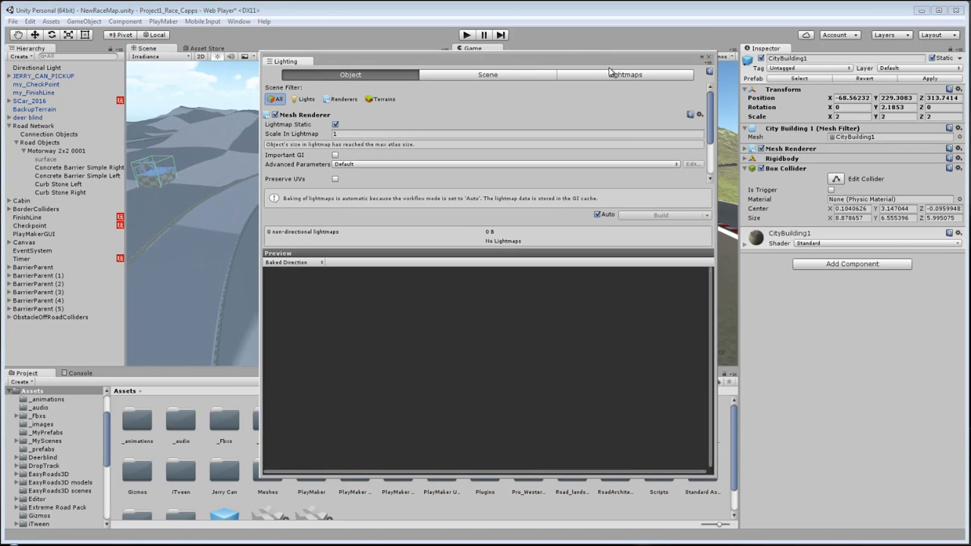
click(616, 75)
click(520, 75)
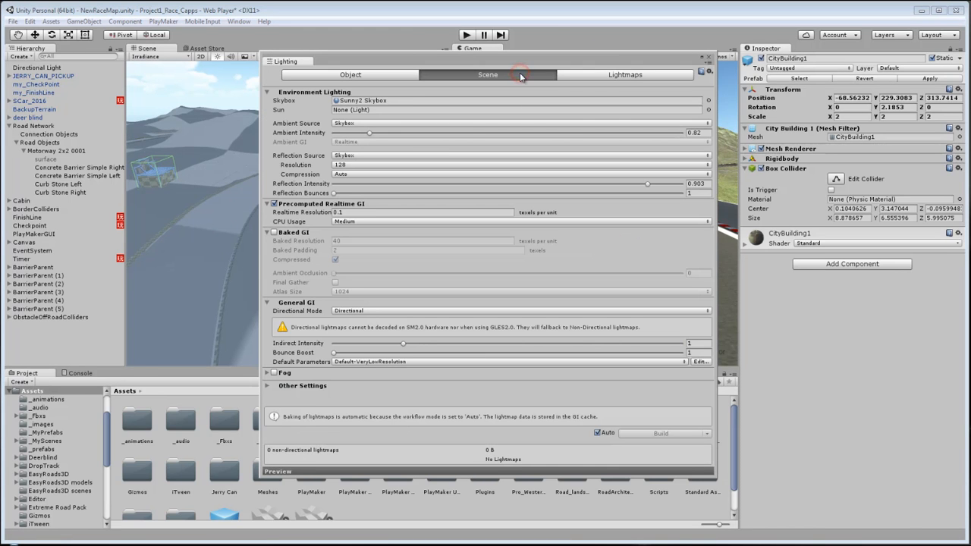
click(274, 233)
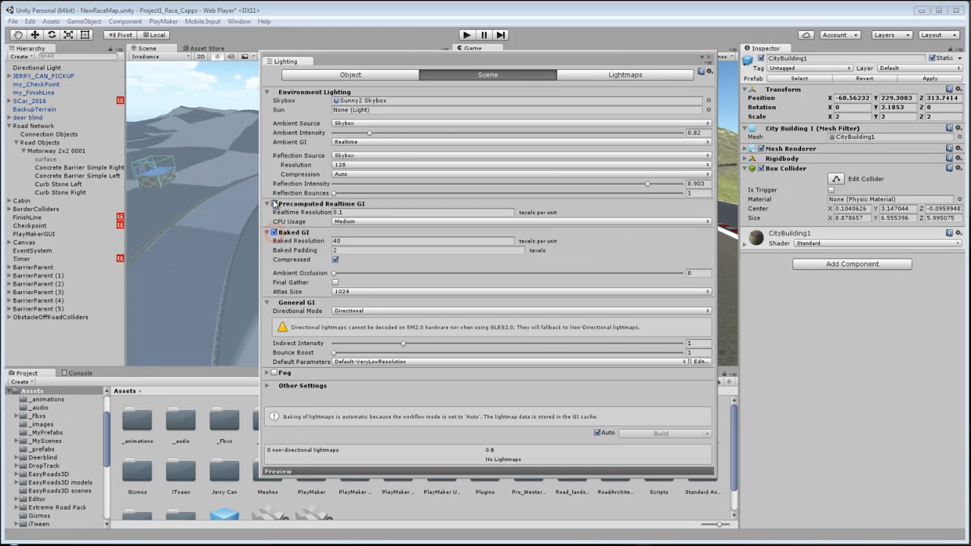
click(274, 203)
click(331, 242)
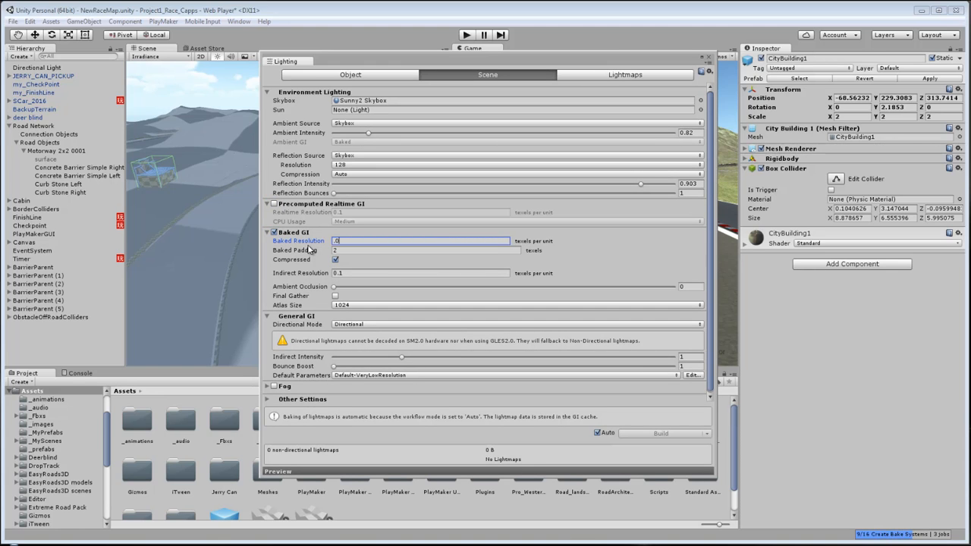
text(.1)
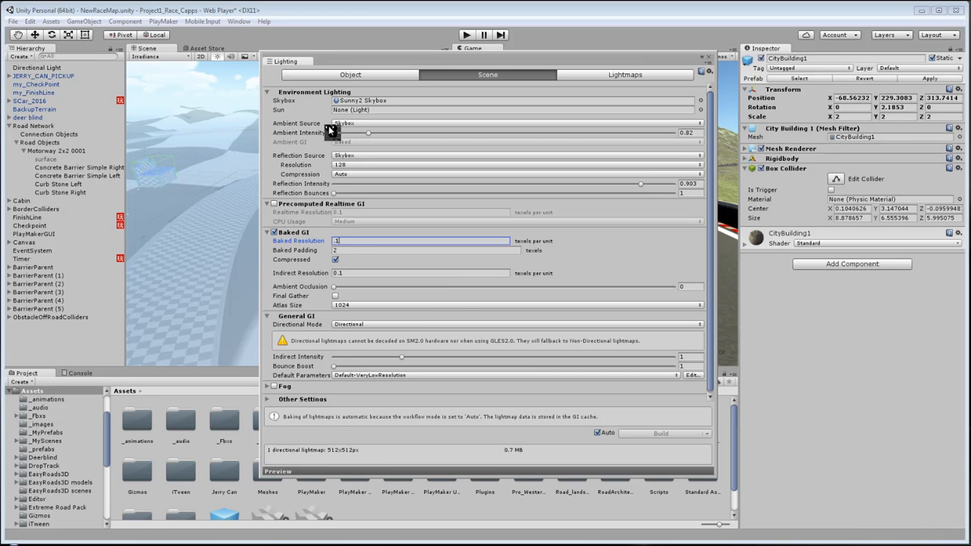
Display the baked lightmaps and compare the checker pattern on the road with that of the surrounding terrain.
click(619, 76)
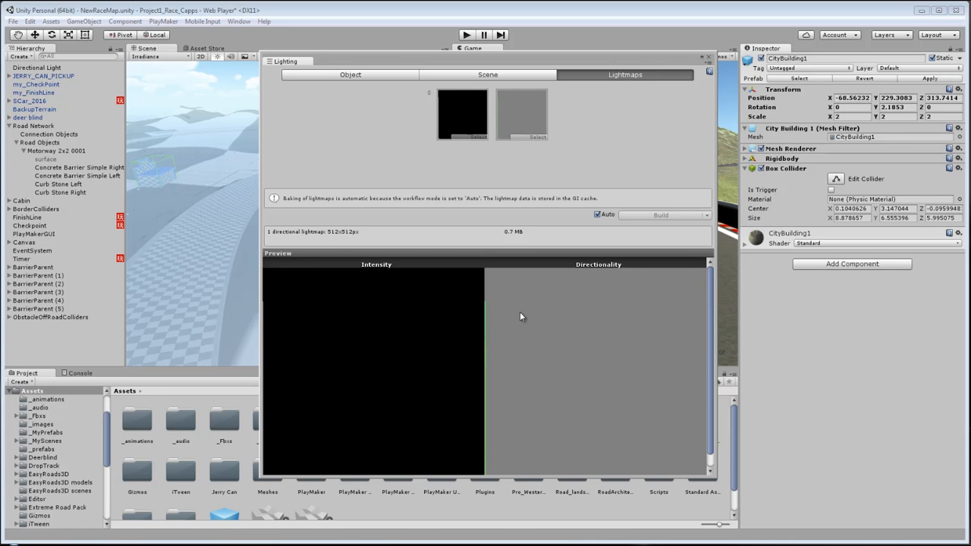
drag(386, 60, 449, 46)
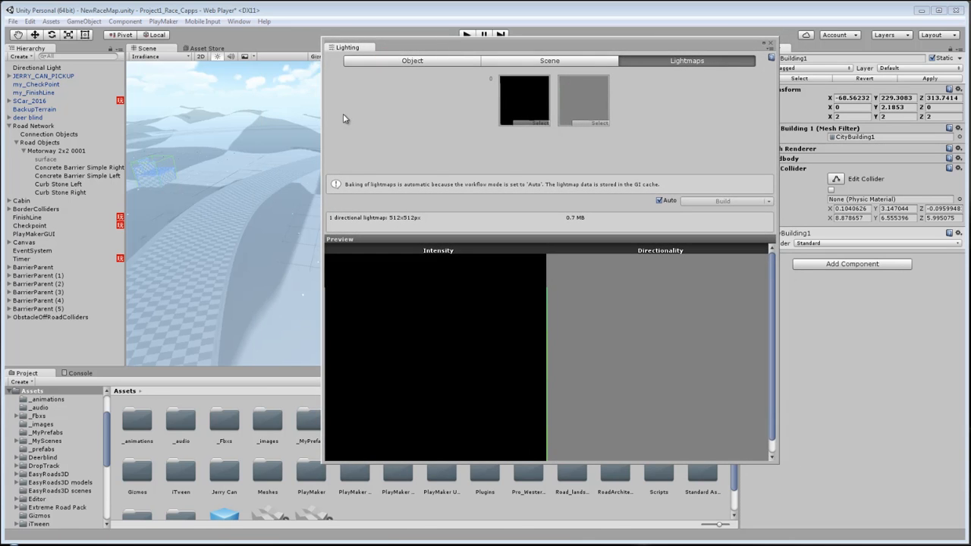
right_drag(194, 174, 228, 197)
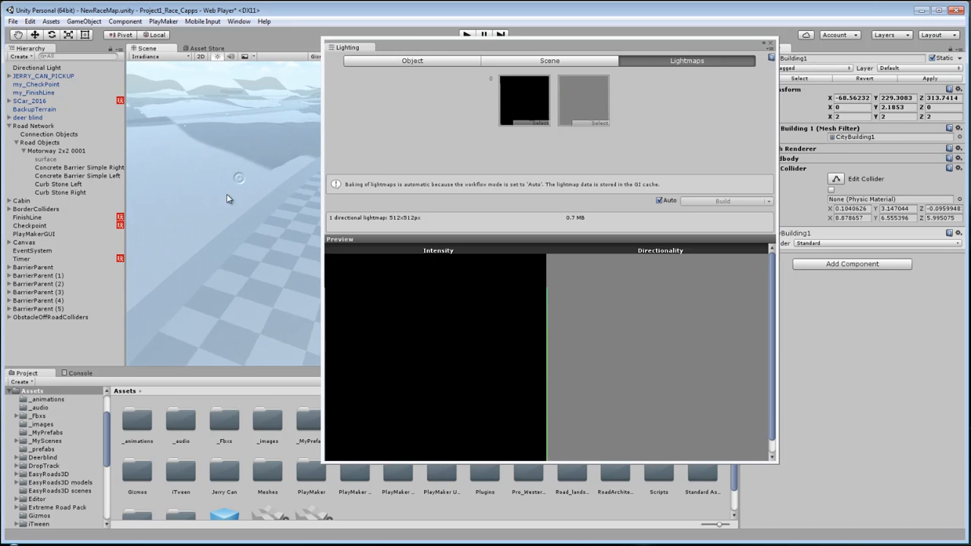
middle_drag(203, 192, 218, 204)
scroll(217, 206, down, 10)
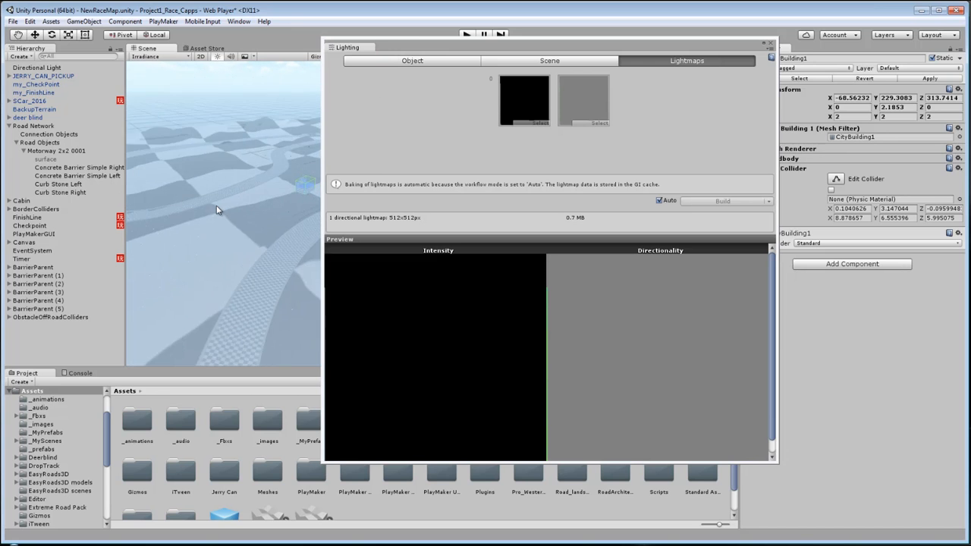
scroll(216, 204, up, 8)
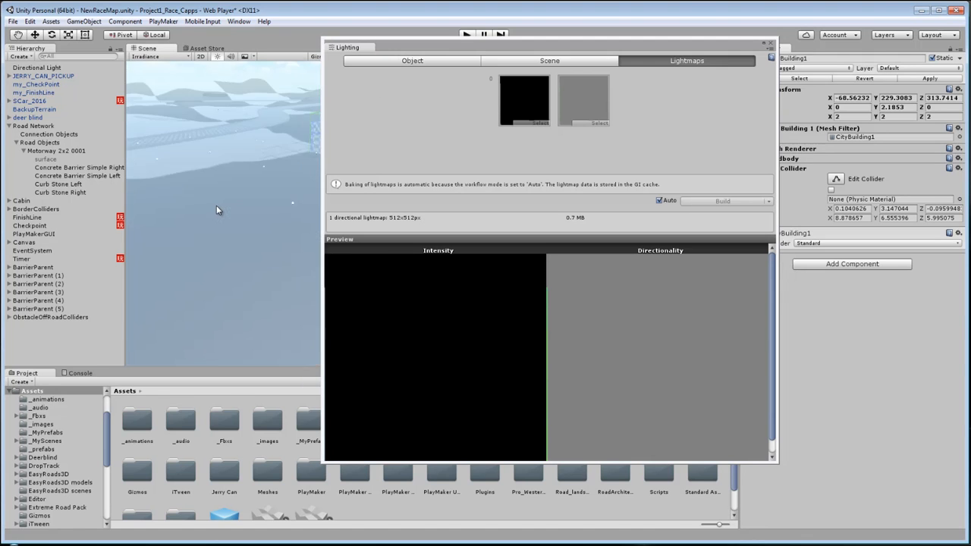
middle_drag(216, 205, 224, 215)
scroll(218, 217, up, 2)
scroll(220, 211, up, 3)
scroll(220, 210, up, 2)
scroll(225, 215, down, 3)
scroll(225, 214, up, 3)
scroll(224, 215, down, 3)
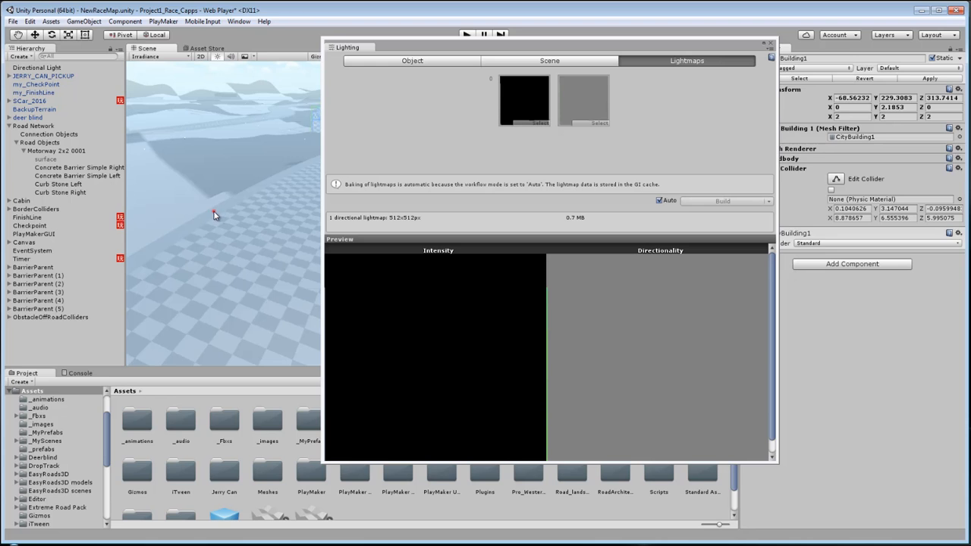
Select Concrete Barrier Simple Left and examine the lightmap checker pattern around it.
click(213, 212)
scroll(214, 211, up, 4)
scroll(214, 212, down, 3)
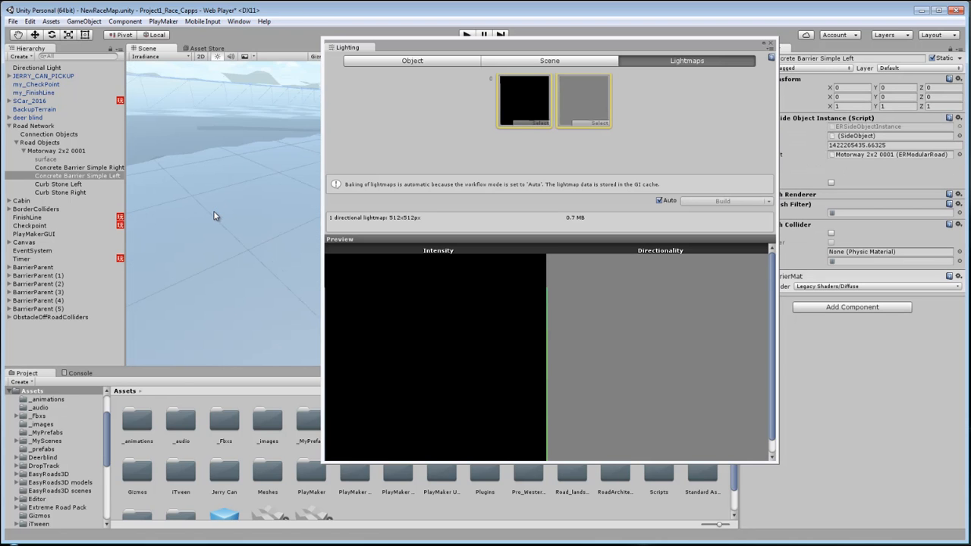
middle_drag(214, 212, 215, 206)
scroll(219, 214, up, 3)
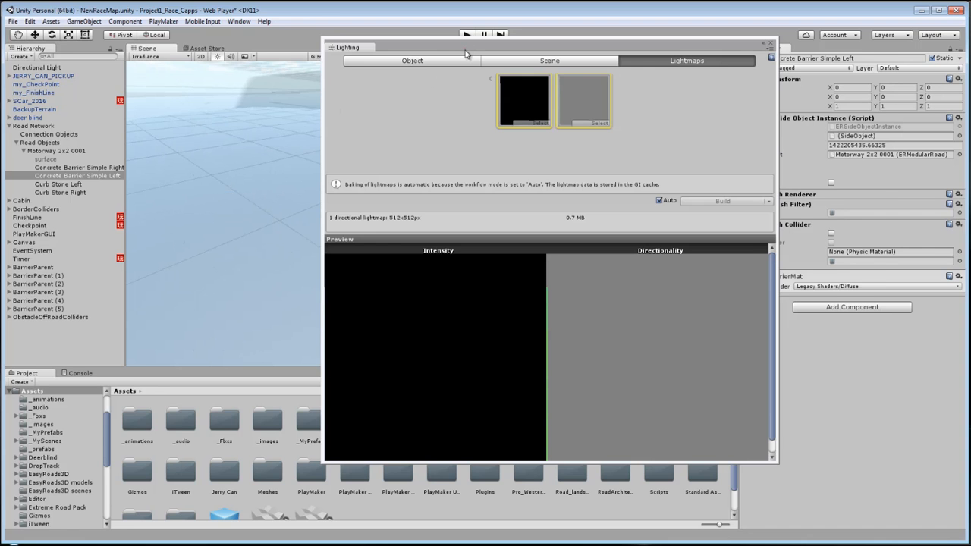
drag(466, 54, 572, 57)
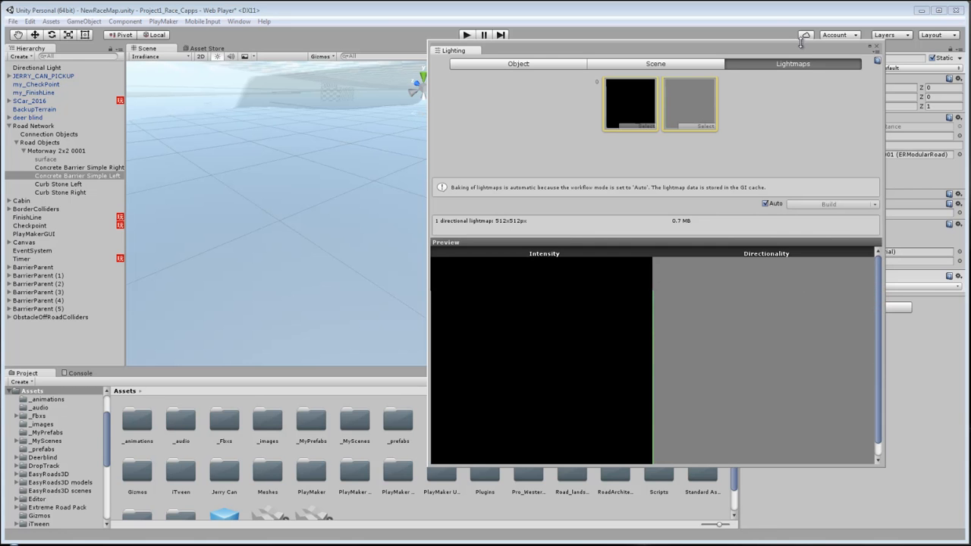
drag(789, 53, 676, 73)
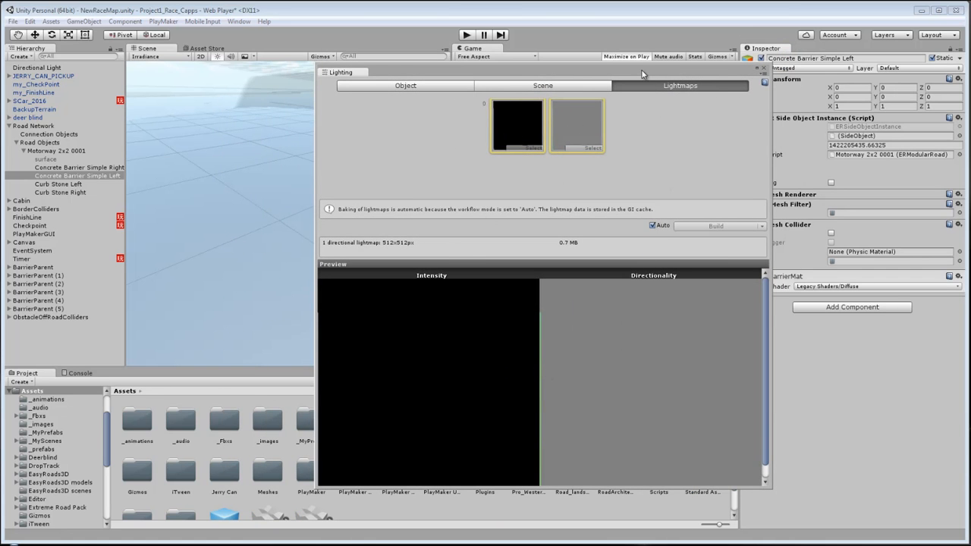
drag(642, 73, 679, 81)
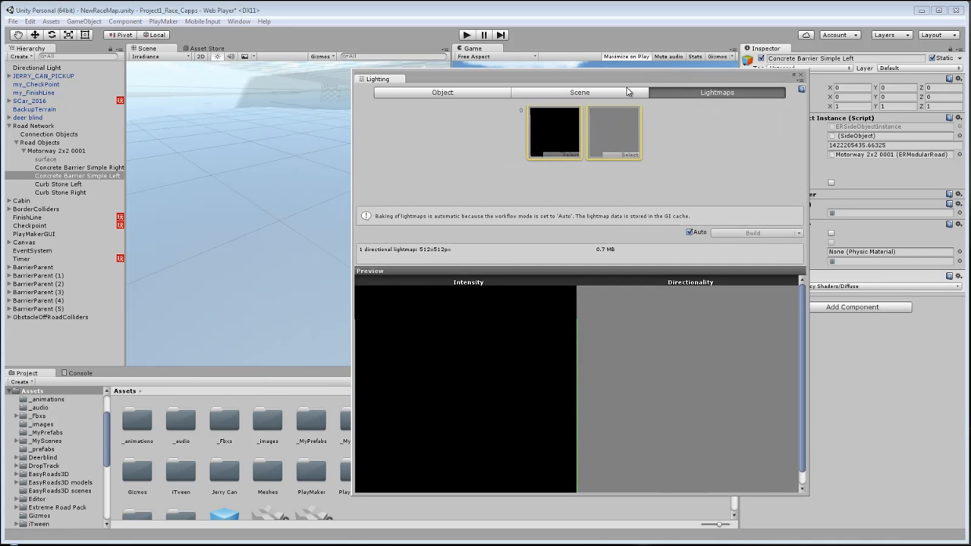
Filter the scene objects to renderers only and check the lightmap settings of the Jerrycan.
click(450, 92)
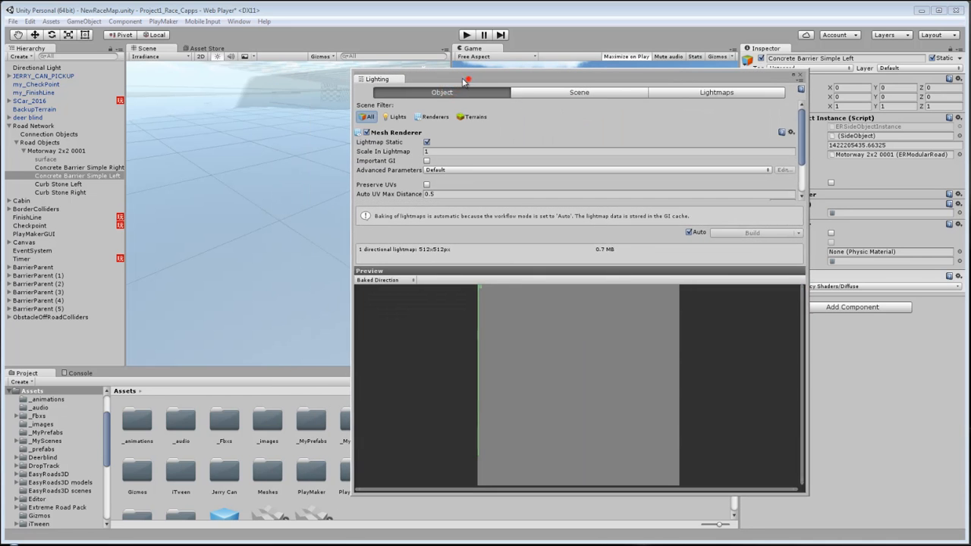
drag(539, 79, 466, 77)
click(361, 115)
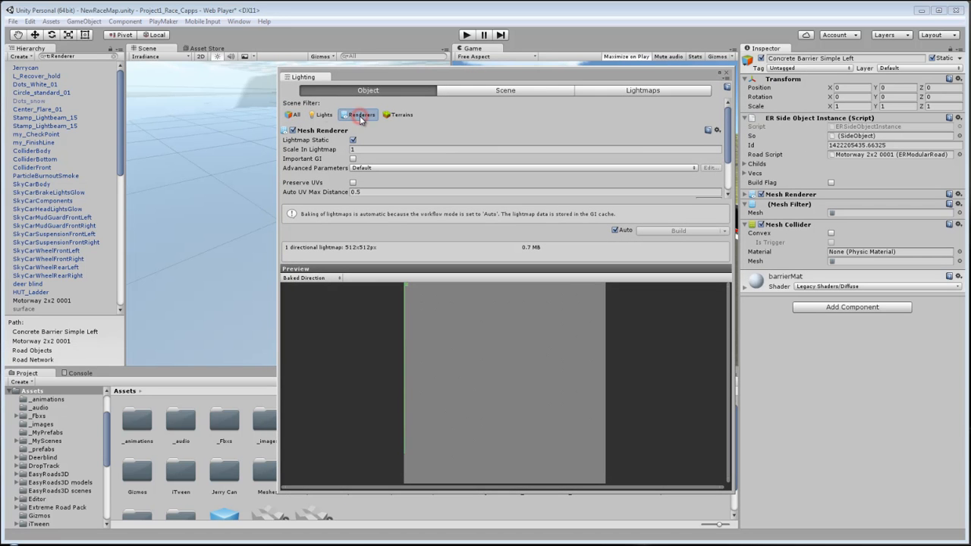
click(27, 69)
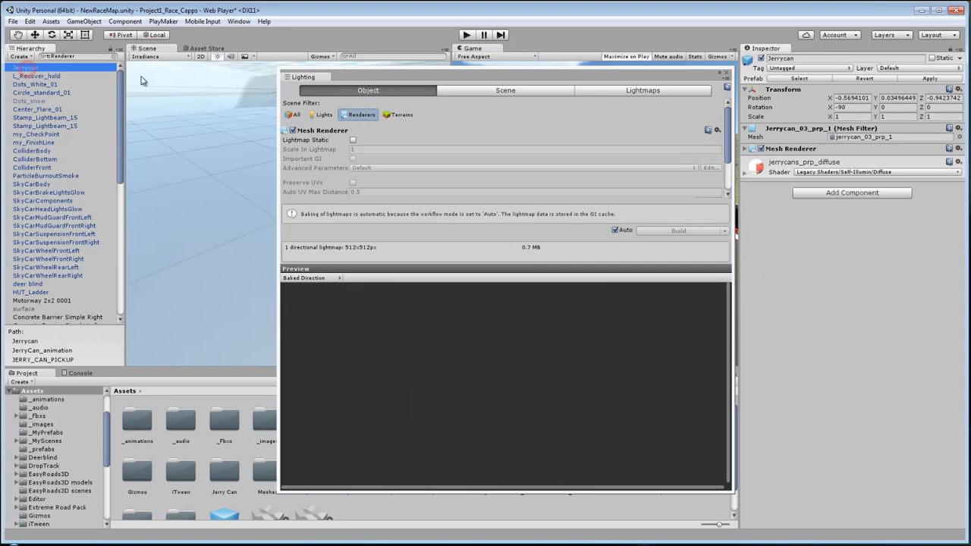
drag(353, 74, 285, 79)
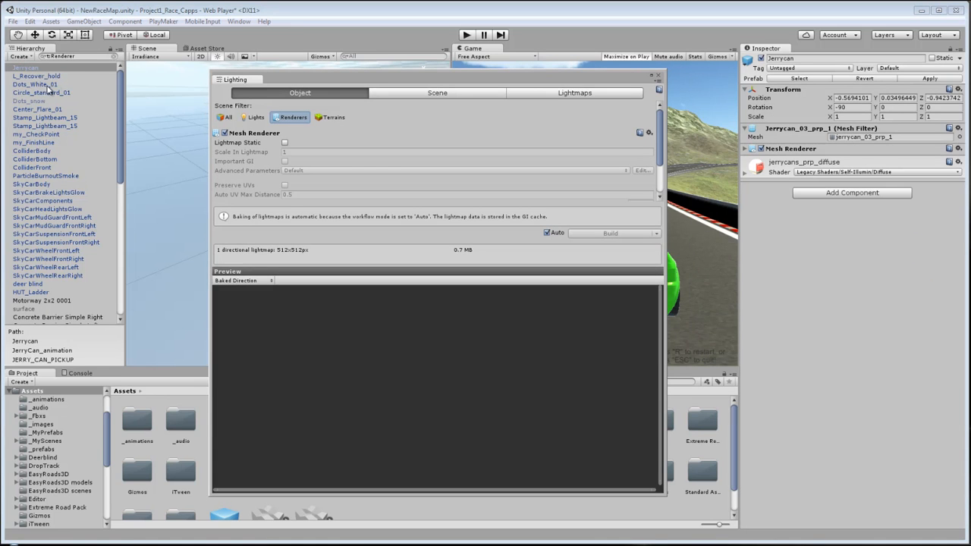
Check the Dots_White_01, Circle_standard_01, Center_Flare_01 and both Stamp_Lightbeam_15 particle objects for lightmap settings.
click(35, 84)
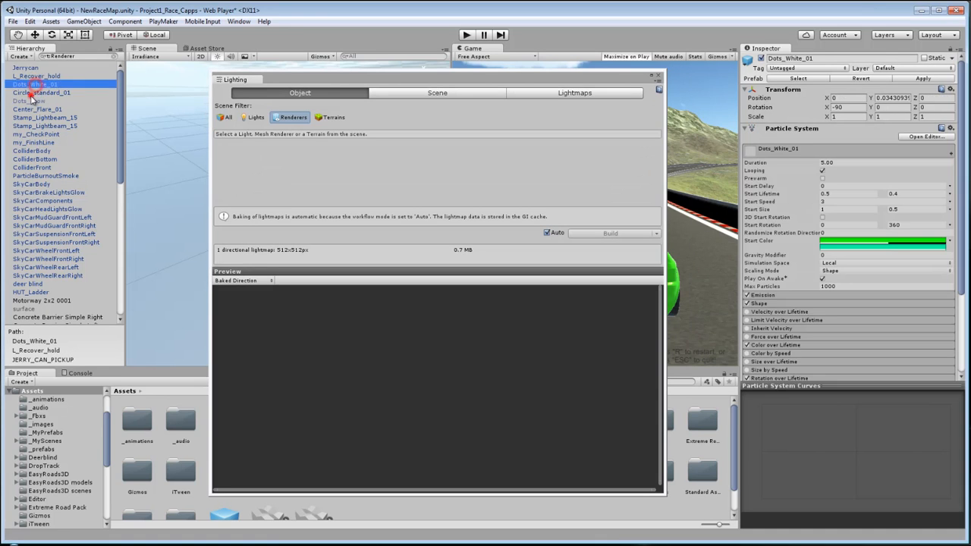
click(34, 93)
click(34, 109)
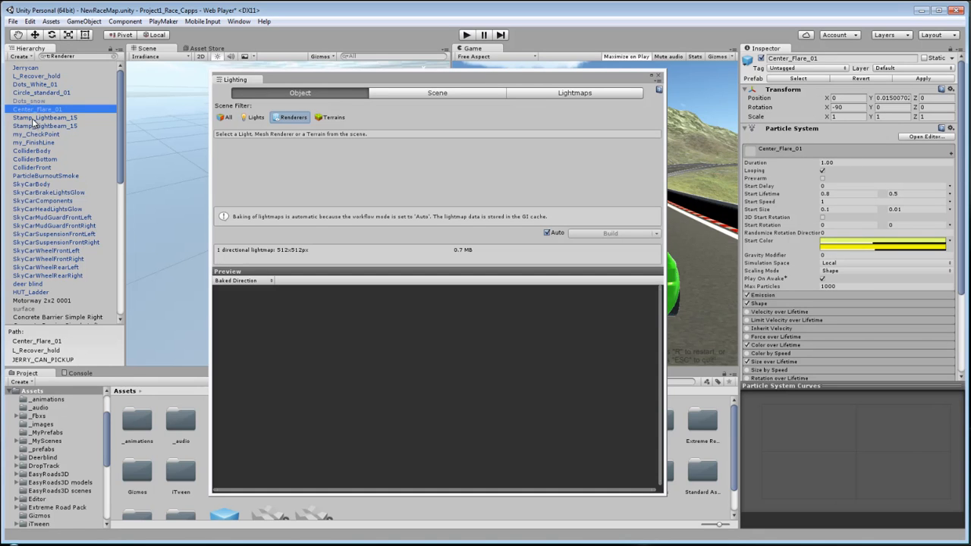
click(33, 119)
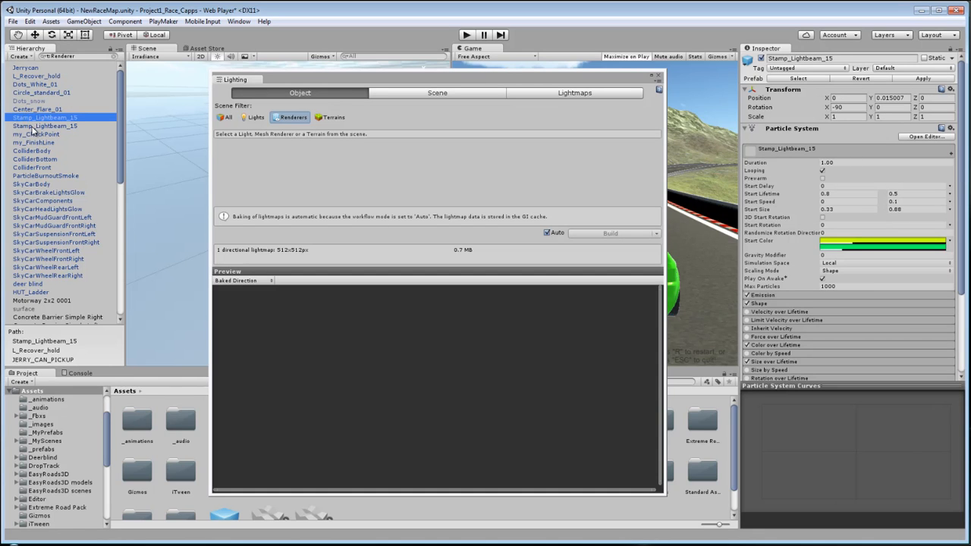
click(33, 126)
Compare the Lightmap Static settings of my_CheckPoint and my_FinishLine.
click(39, 135)
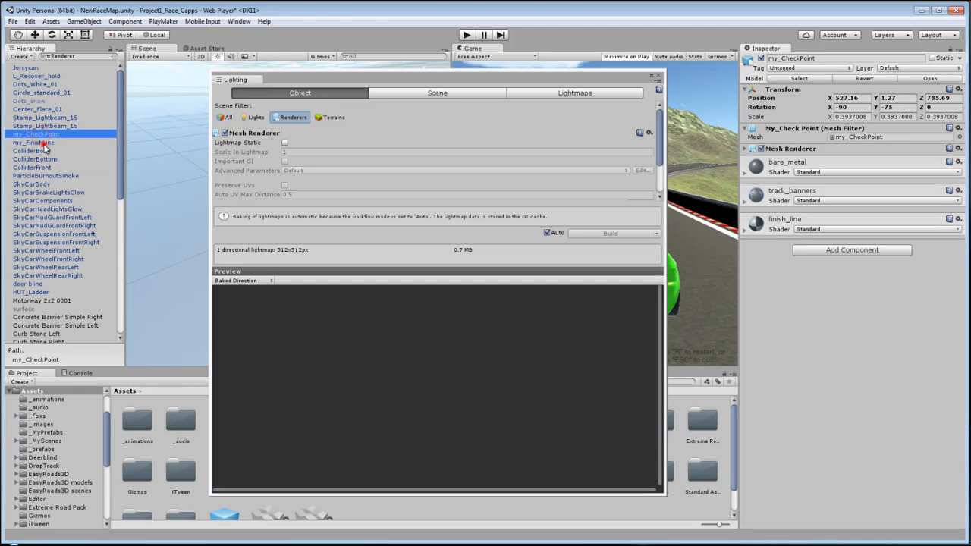
click(42, 145)
click(43, 137)
click(44, 144)
click(43, 135)
click(42, 144)
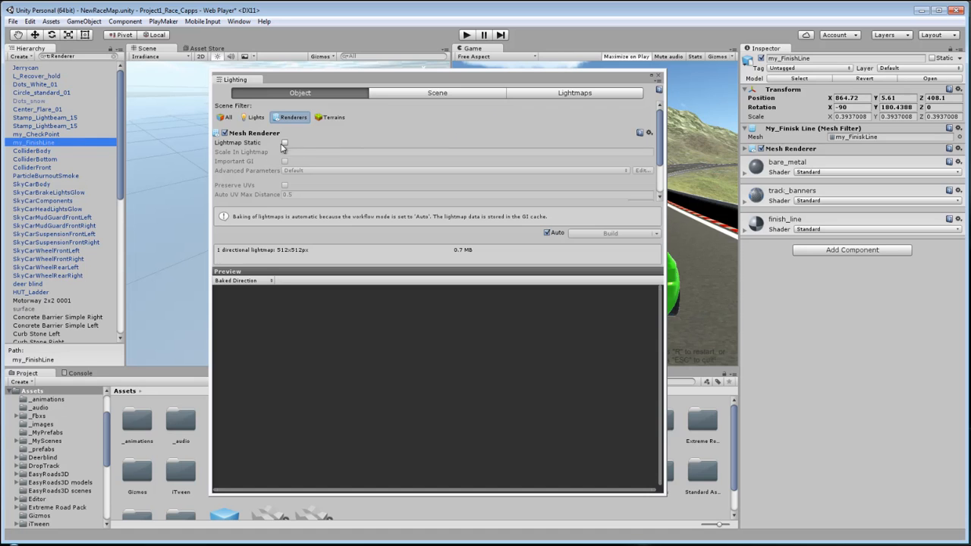
Check the lightmap settings of the car's ColliderBody, ParticleBurnoutSmoke and SkyCarBody.
click(40, 151)
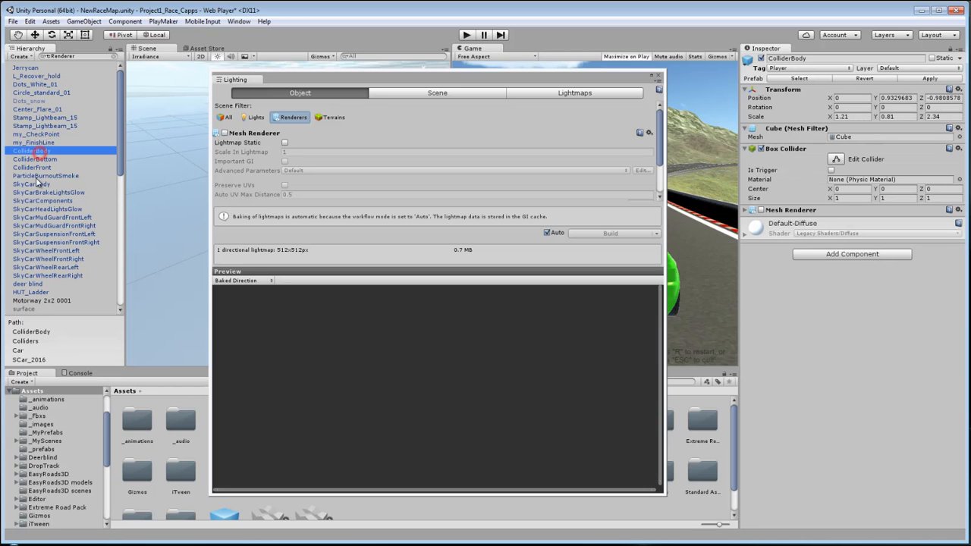
click(38, 175)
click(36, 184)
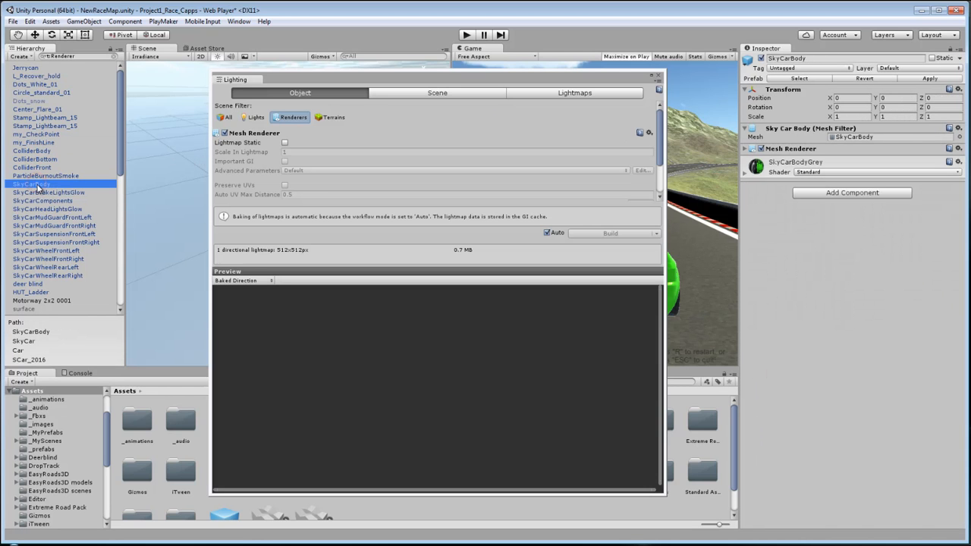
Enable Lightmap Static on the deer blind and all of its child objects.
scroll(37, 188, down, 3)
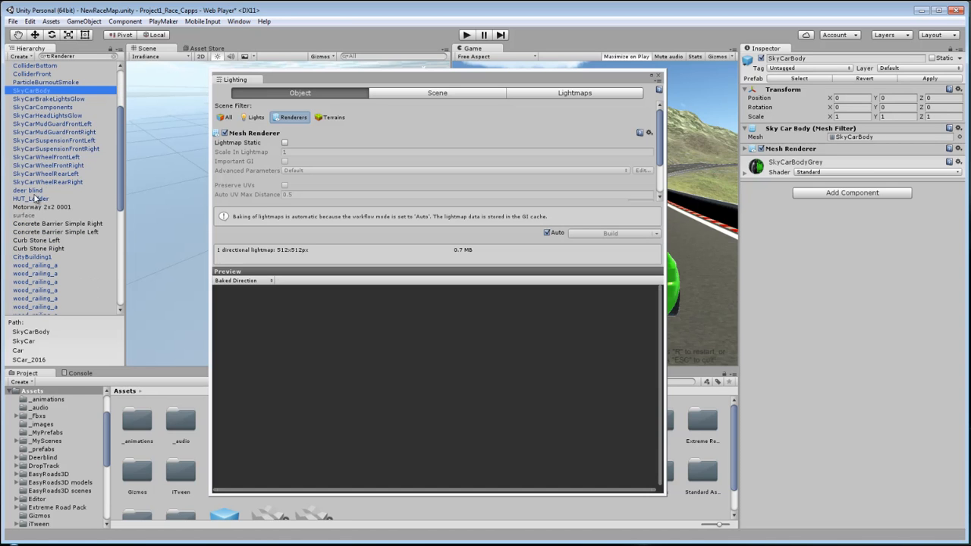
click(31, 191)
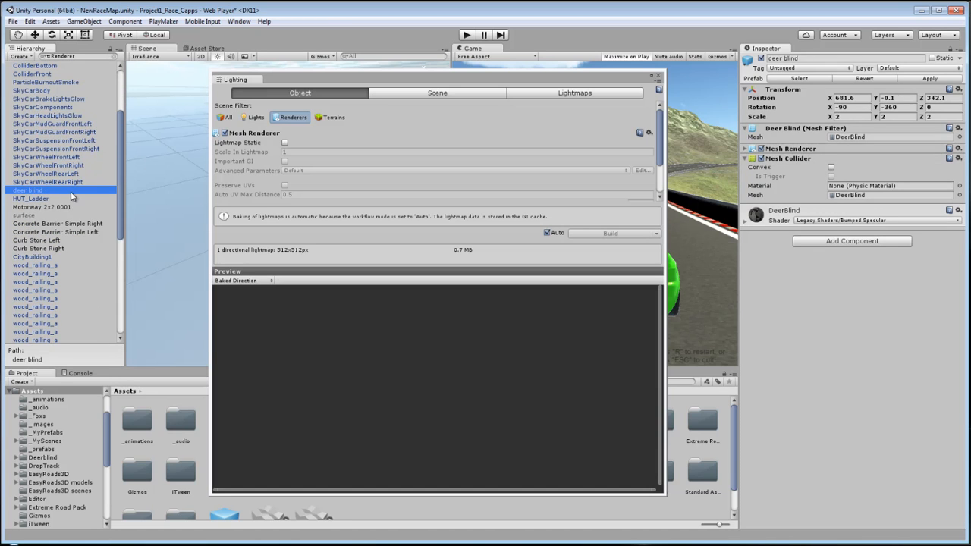
click(284, 143)
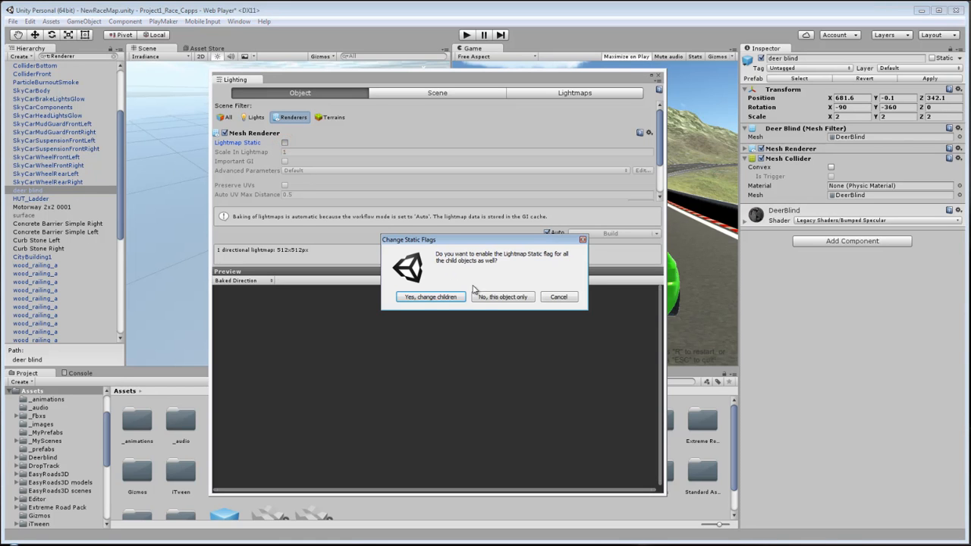
click(430, 297)
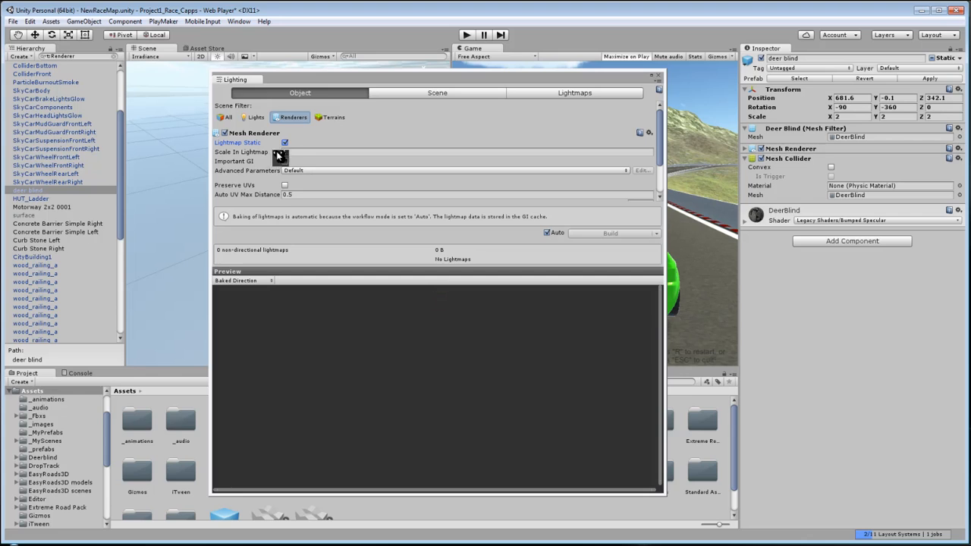
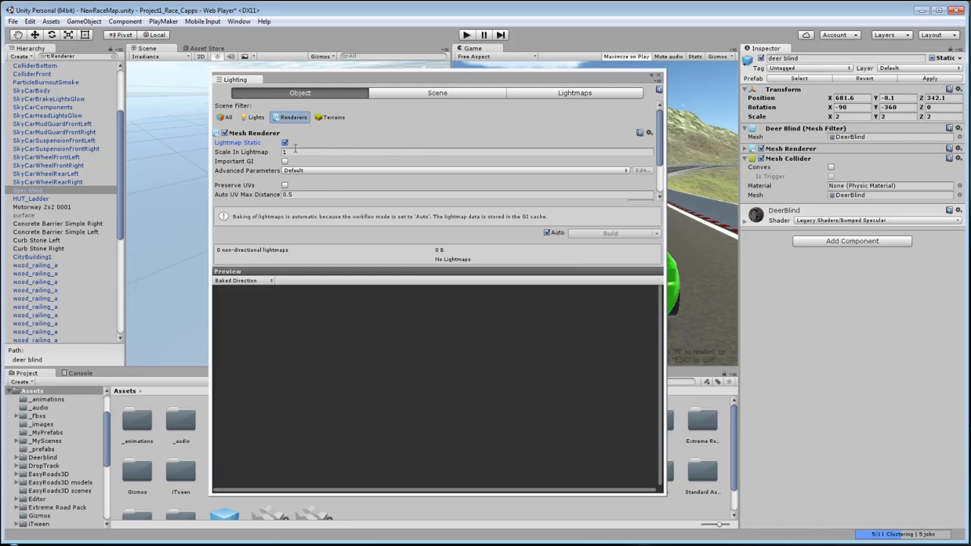
Turn off automatic lightmap baking and return to the deer blind's object lighting settings.
click(573, 96)
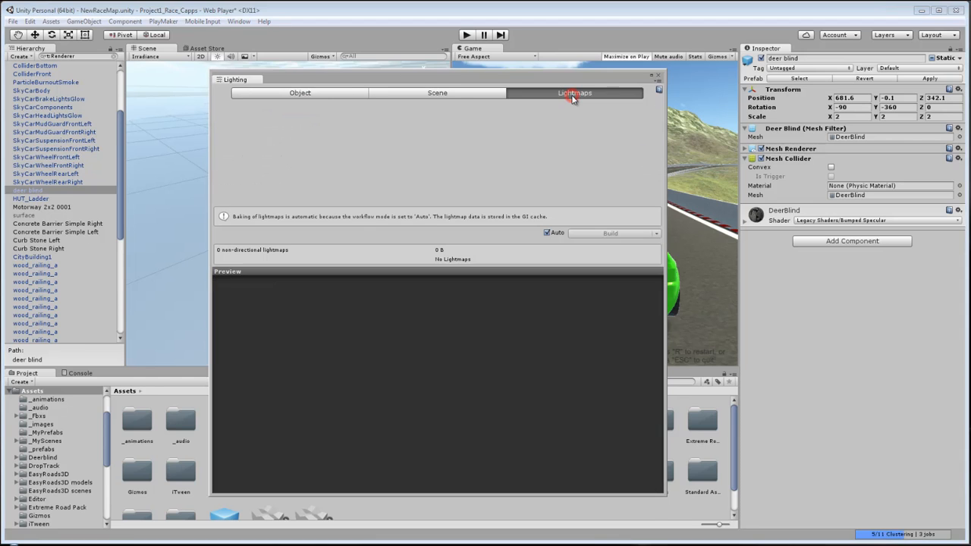
click(459, 97)
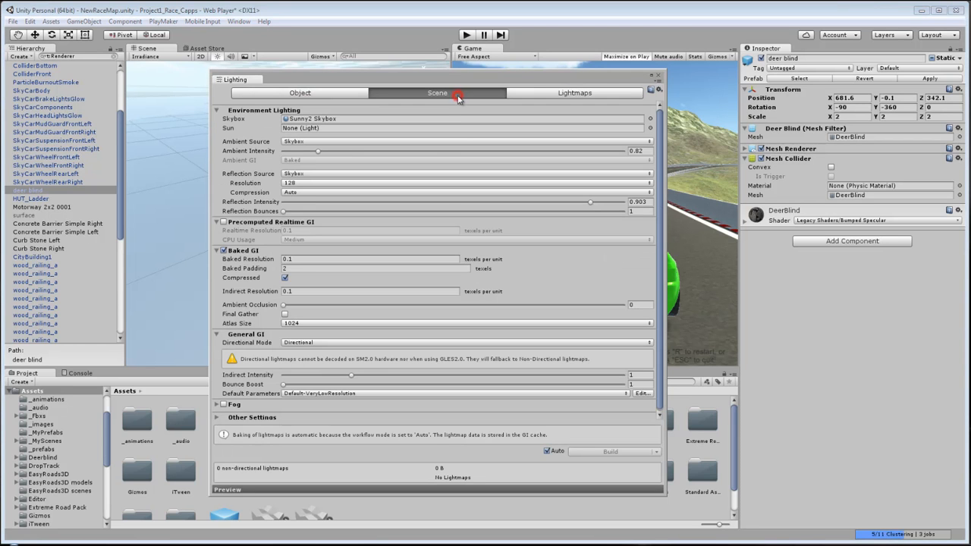
click(547, 451)
click(297, 92)
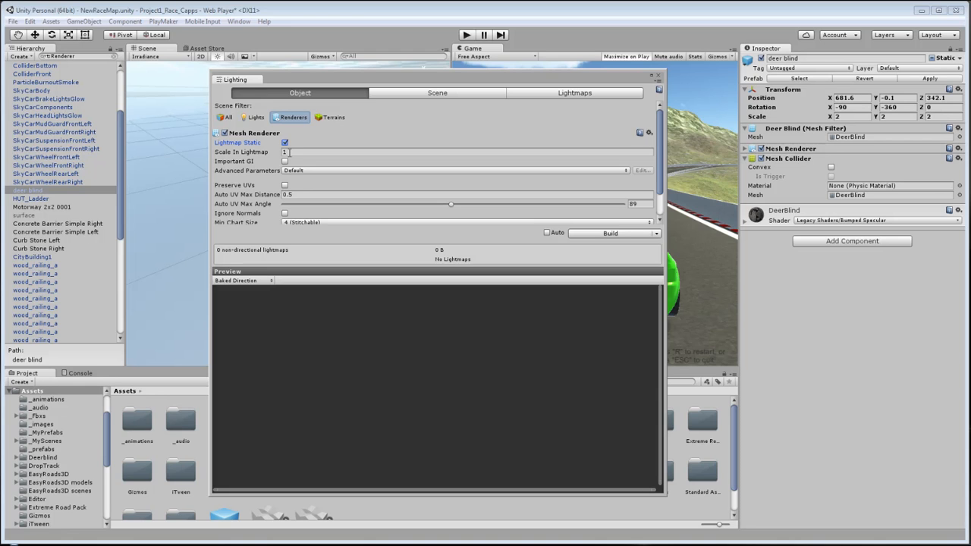
Check the lightmap settings of HUT_Ladder, Motorway 2x2 0001, the concrete barriers, Curb Stone Right and CityBuilding1.
click(22, 198)
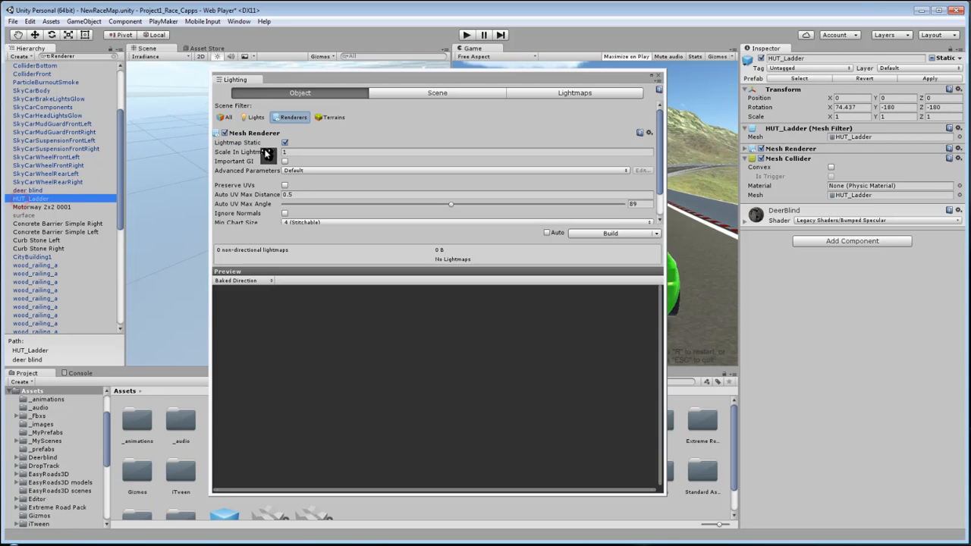
click(66, 207)
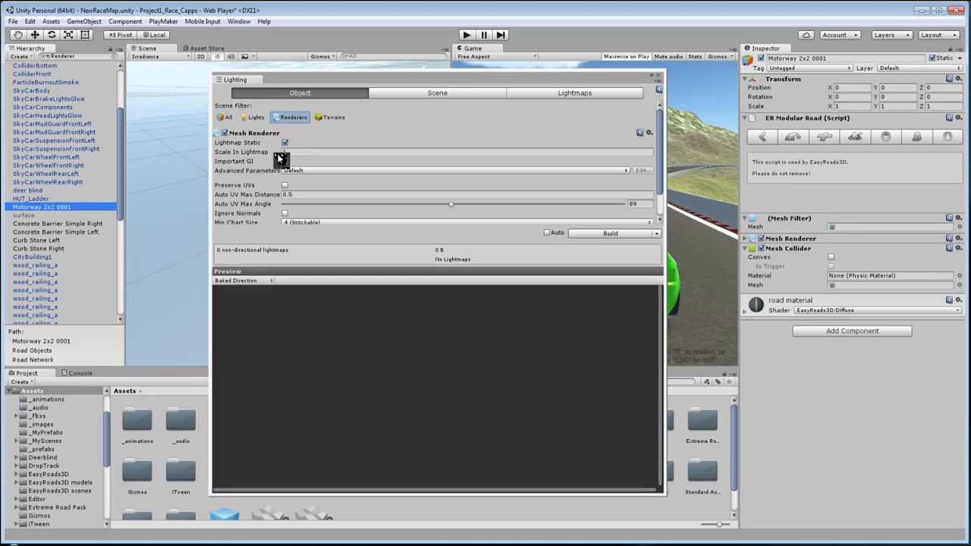
click(71, 224)
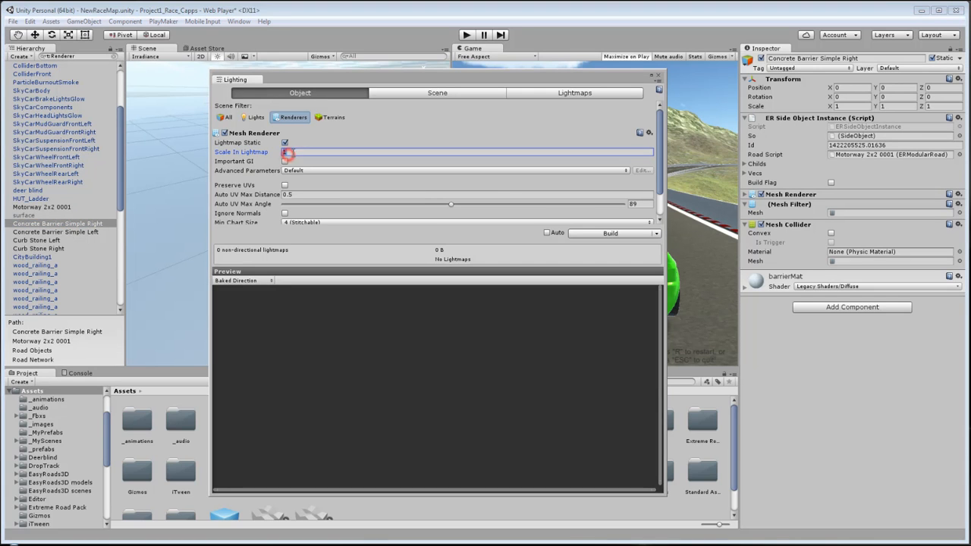
click(83, 232)
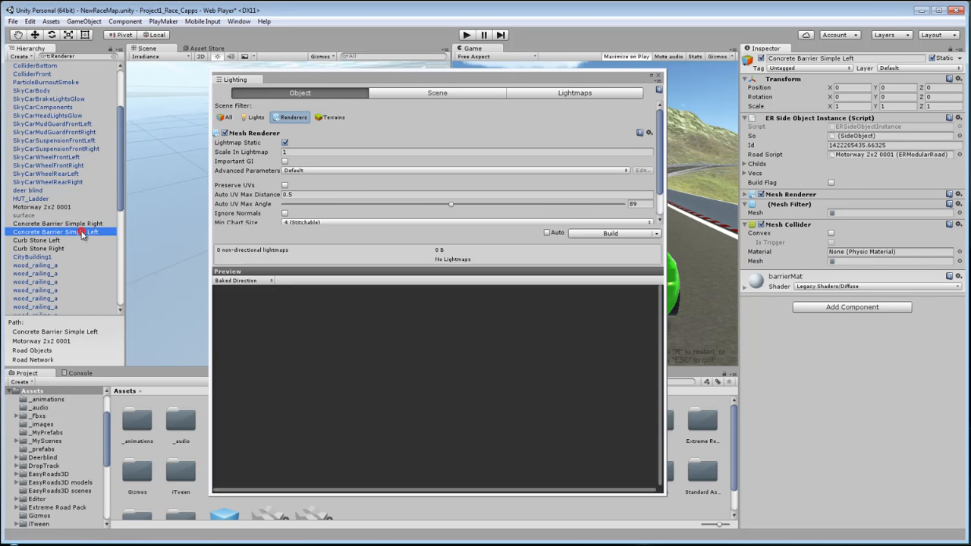
click(42, 248)
click(34, 258)
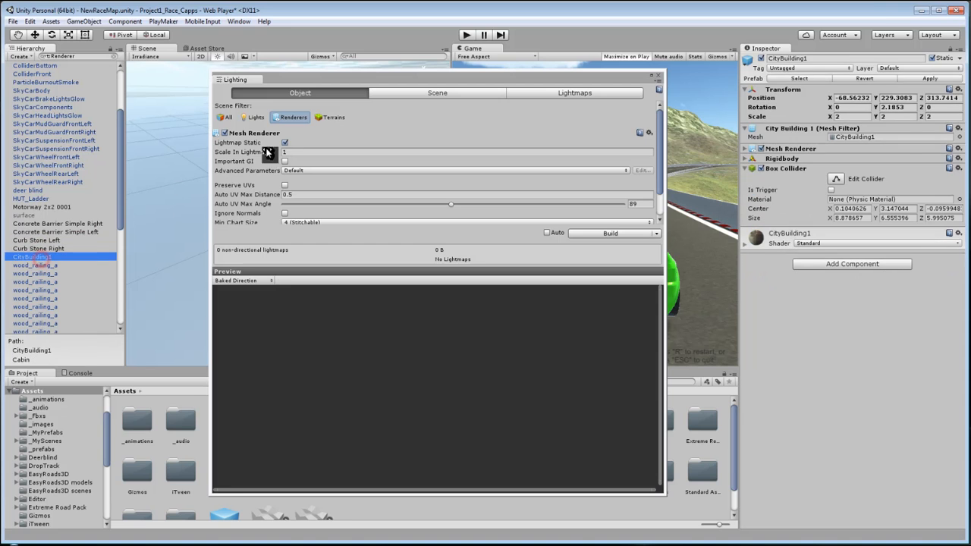
click(288, 152)
Enable Lightmap Static on all of the wood_railing_a fence objects, including the separate one listed below the default object.
drag(121, 210, 119, 252)
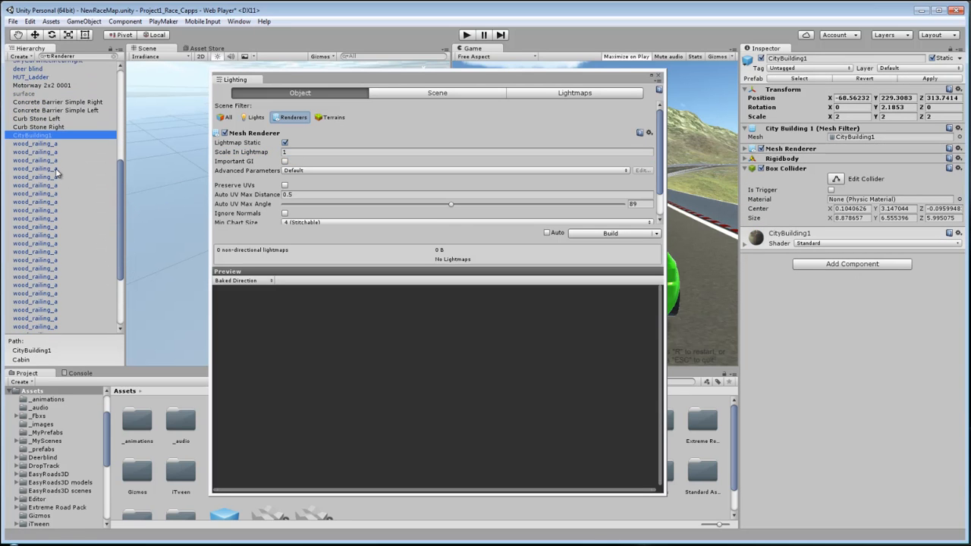
click(41, 144)
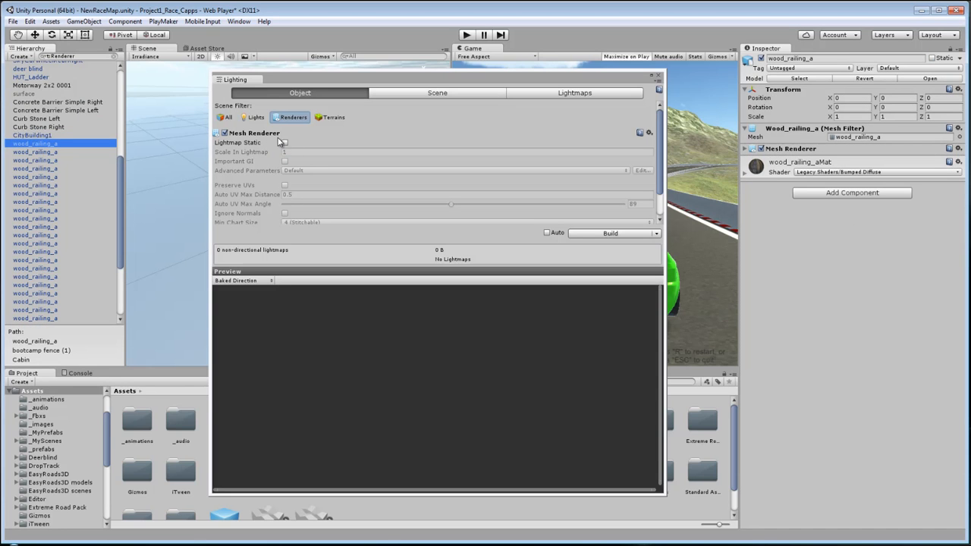
scroll(124, 223, down, 4)
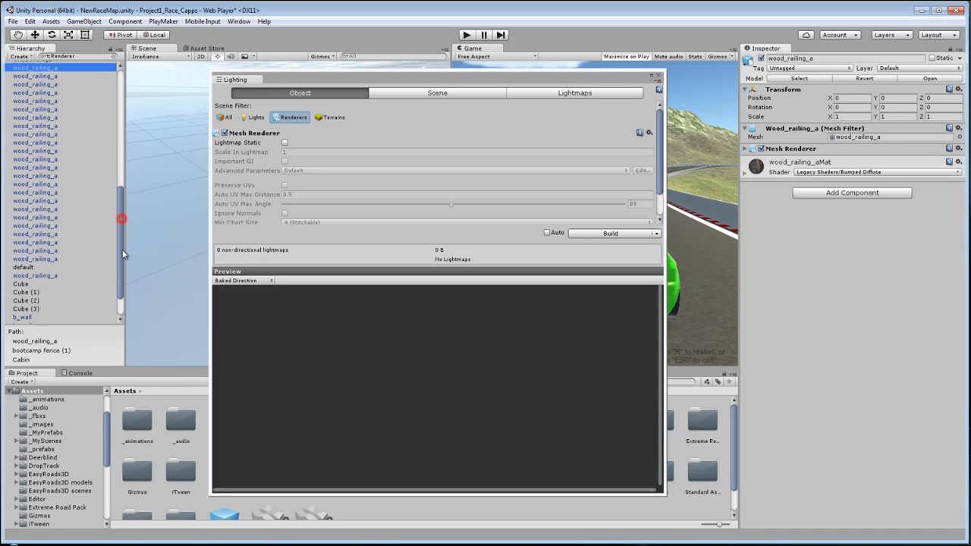
shift+click(36, 236)
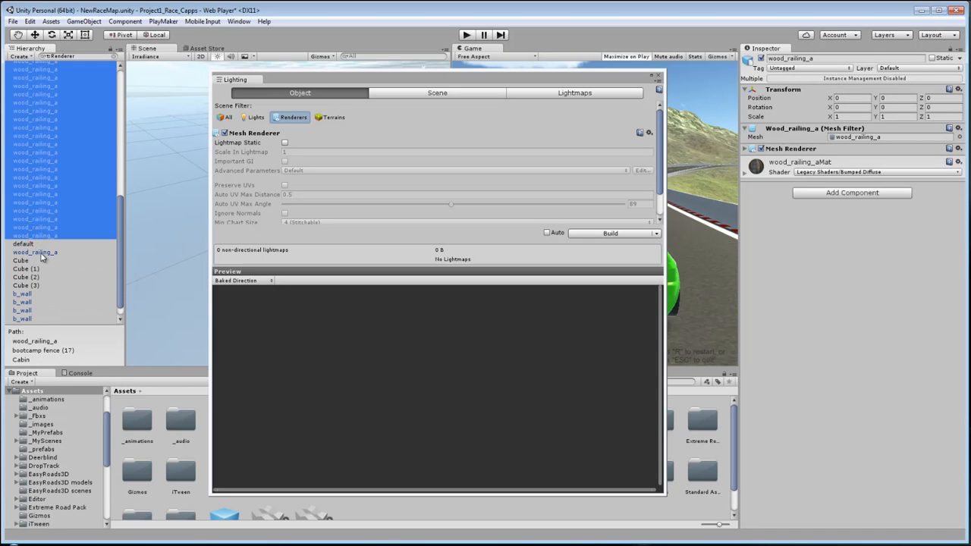
ctrl+click(42, 252)
click(285, 143)
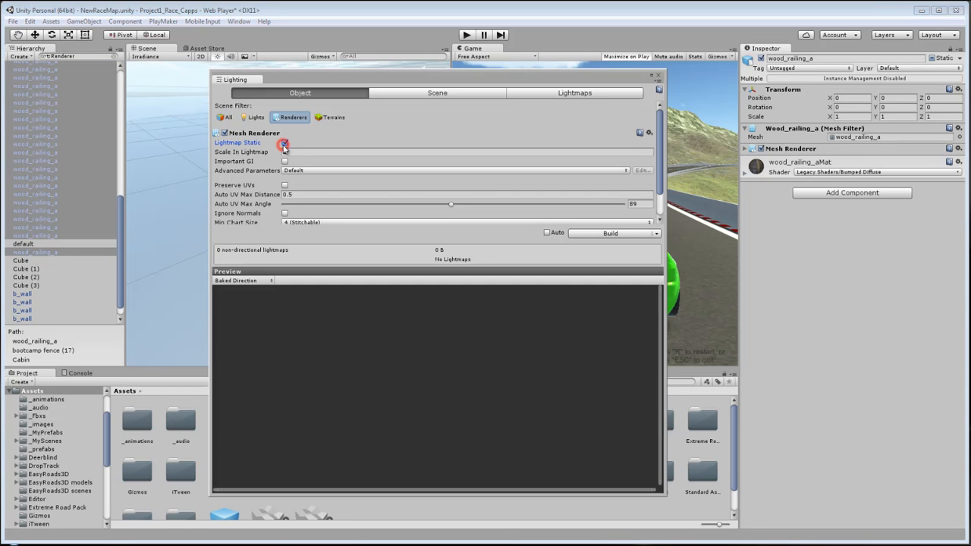
Enable Lightmap Static on the default mesh of Water well_Prefab after locating it in the scene view.
scroll(118, 245, down, 1)
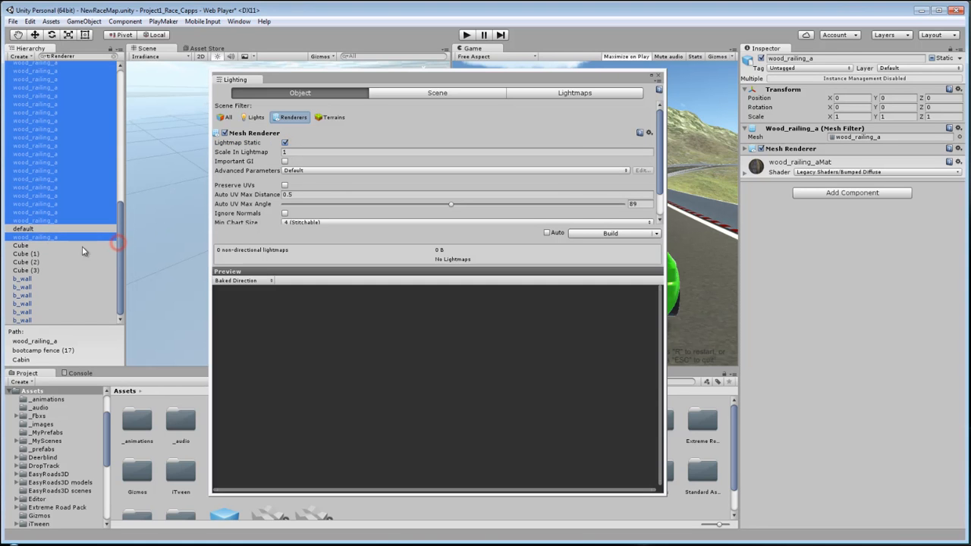
click(31, 229)
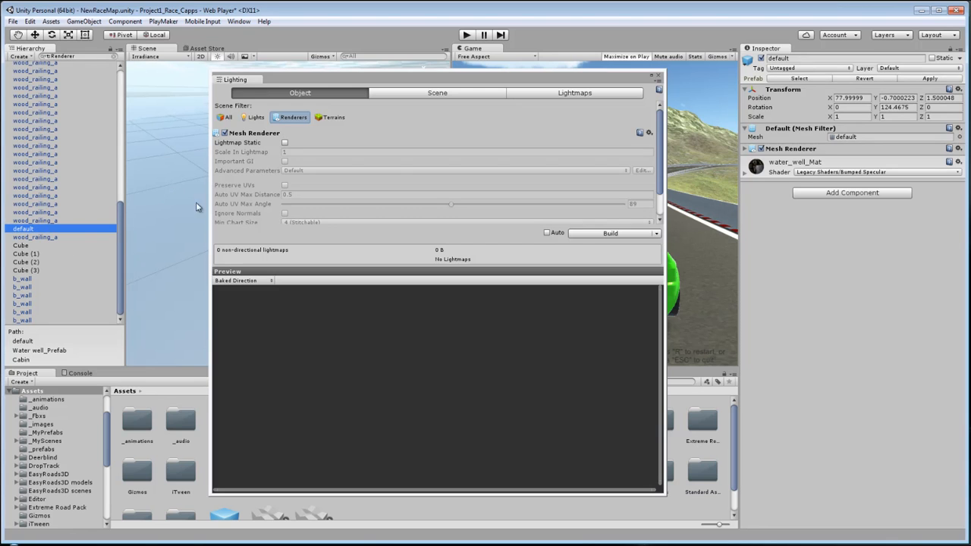
drag(574, 80, 644, 85)
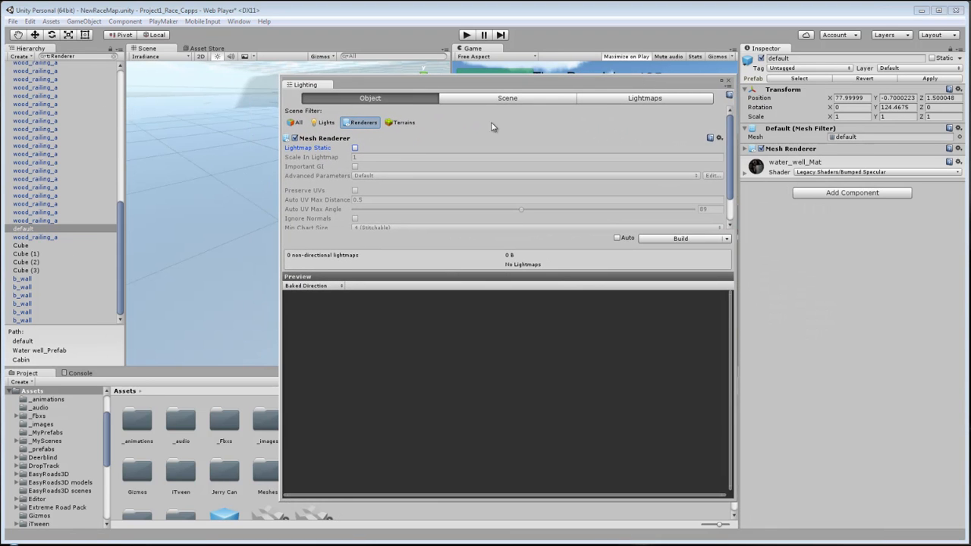
middle_click(231, 198)
scroll(233, 201, down, 5)
middle_drag(233, 202, 180, 171)
scroll(180, 172, up, 2)
scroll(190, 172, up, 3)
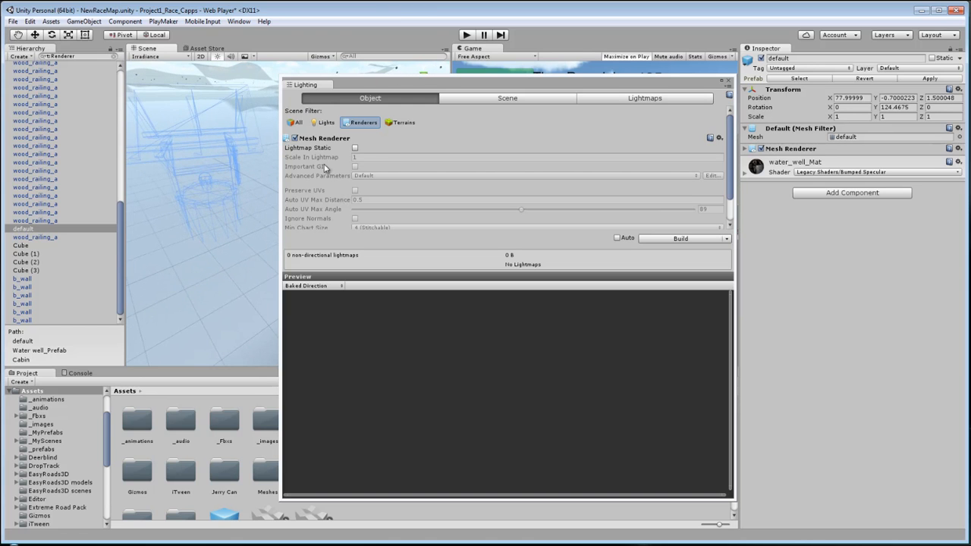
click(355, 147)
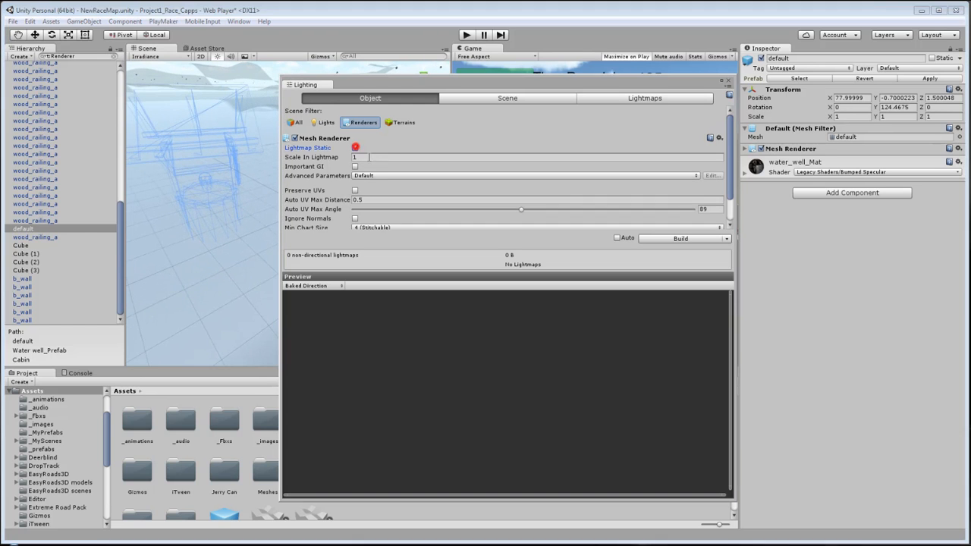
Check the Lightmap Static settings of the last wood_railing_a and the first b_wall, and examine that barrier wall in the scene.
click(119, 236)
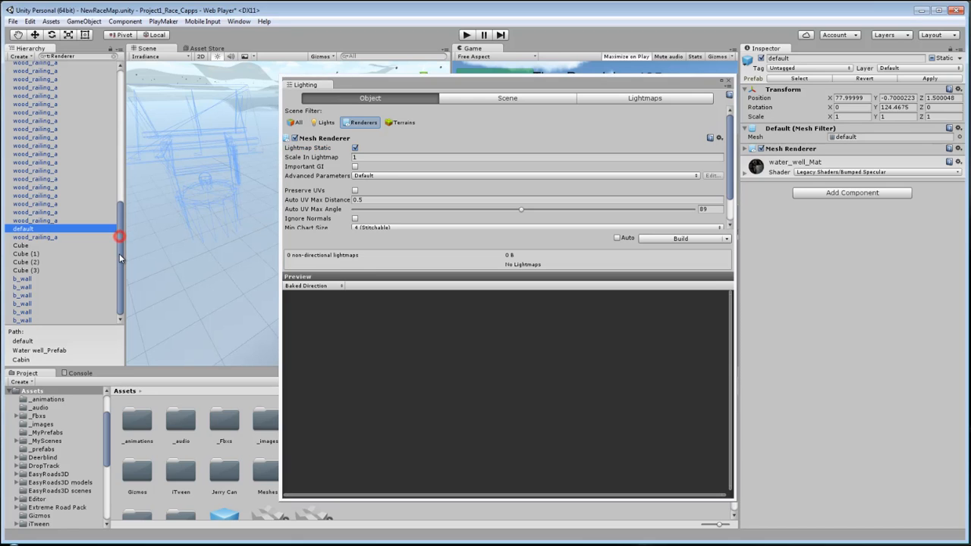
click(30, 239)
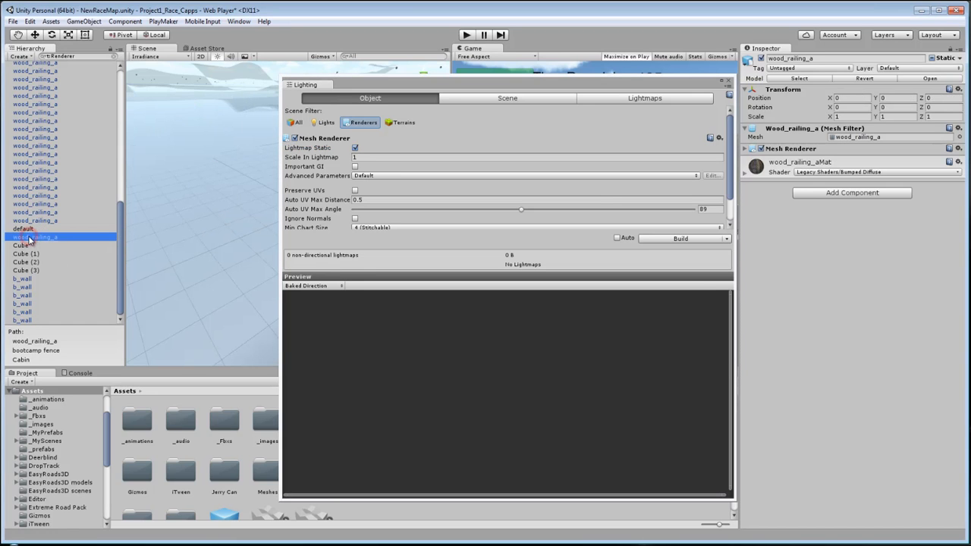
click(23, 279)
mouse_move(201, 245)
middle_down()
mouse_move(191, 243)
mouse_move(196, 254)
middle_up()
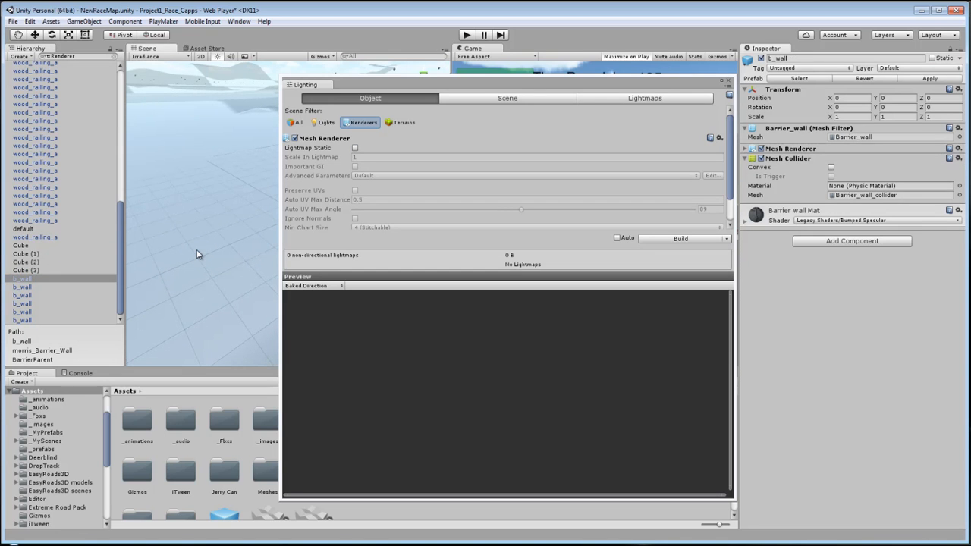
key(f)
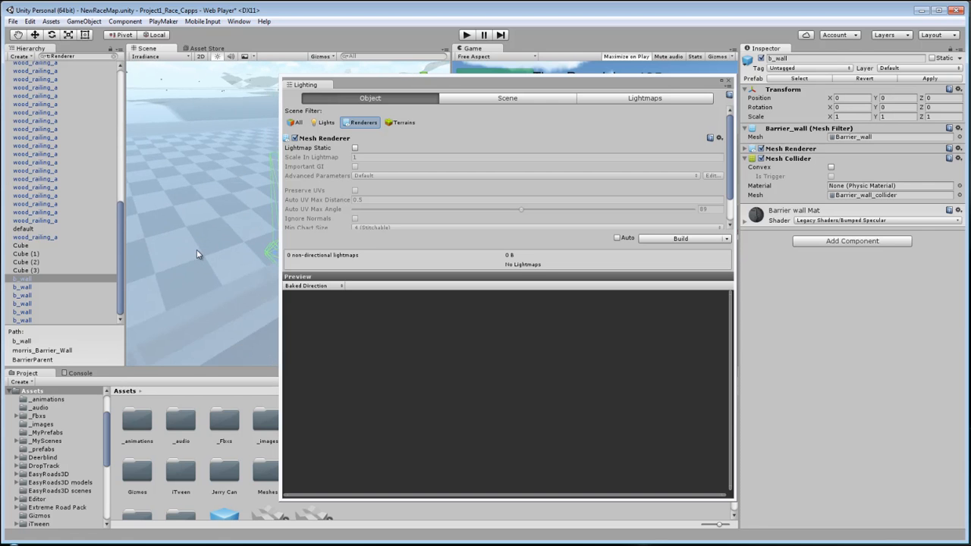
middle_drag(198, 254, 234, 228)
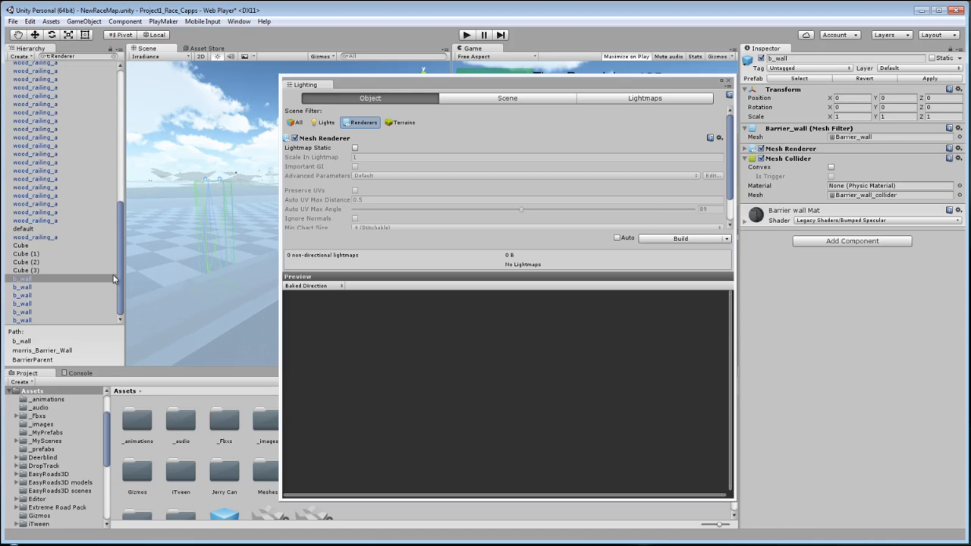
drag(120, 281, 124, 102)
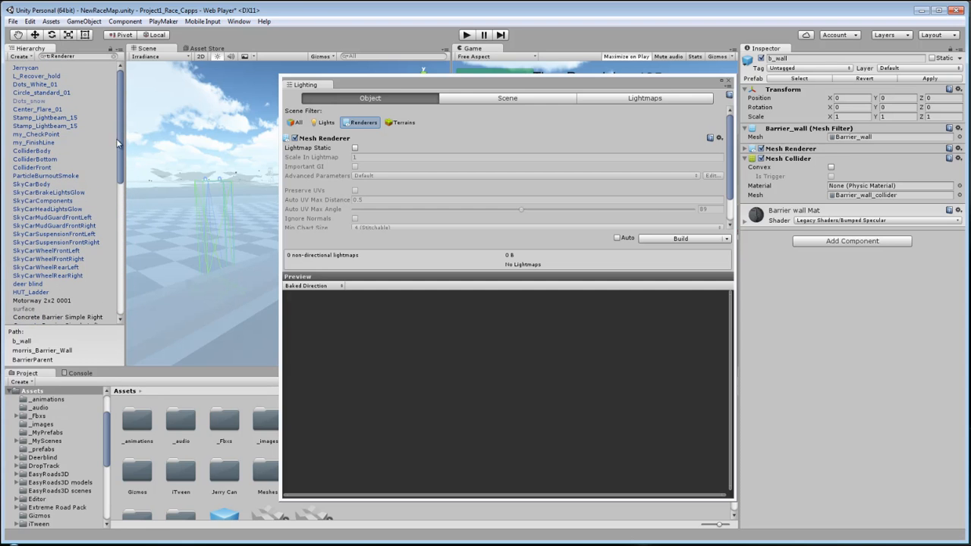
drag(117, 142, 118, 304)
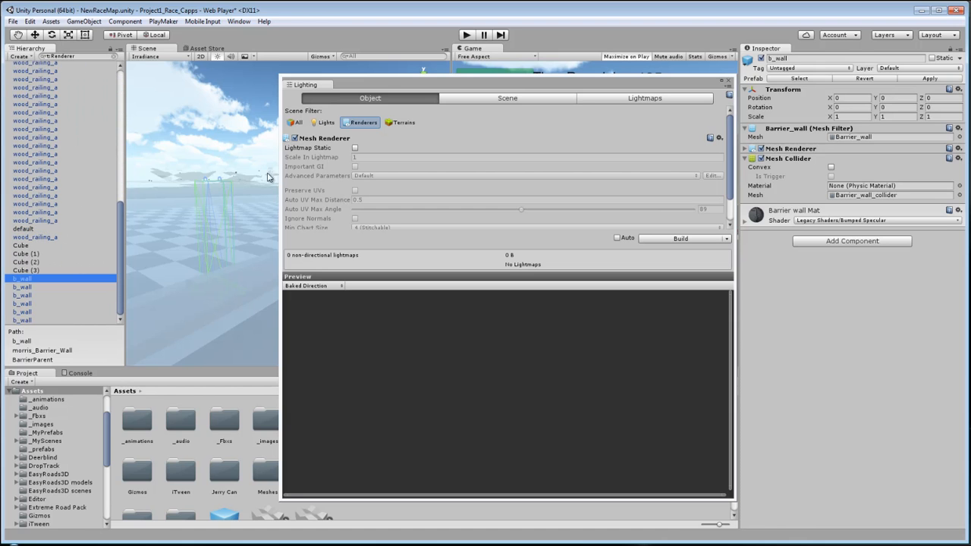
Filter the scene objects by lights and check the settings of both headlight spots and the Directional Light.
drag(387, 85, 320, 93)
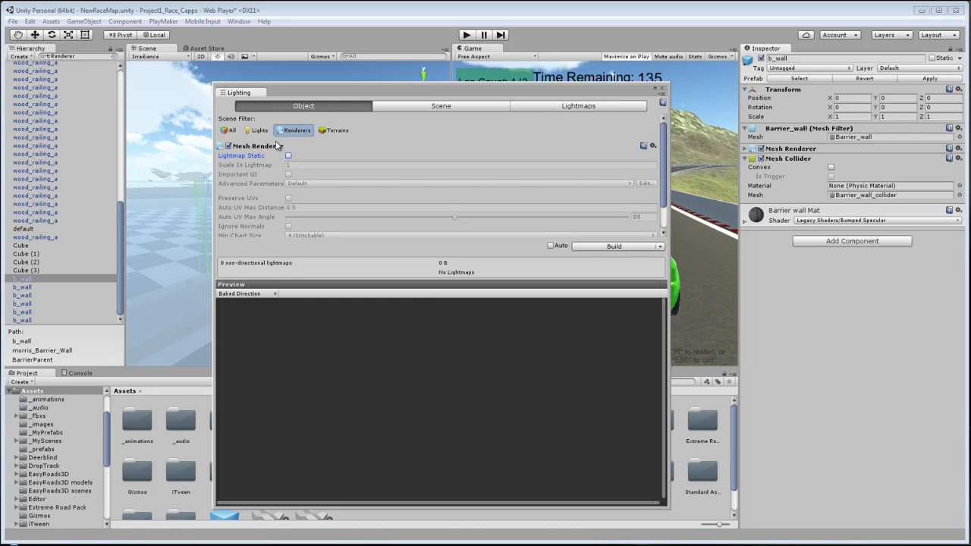
click(256, 132)
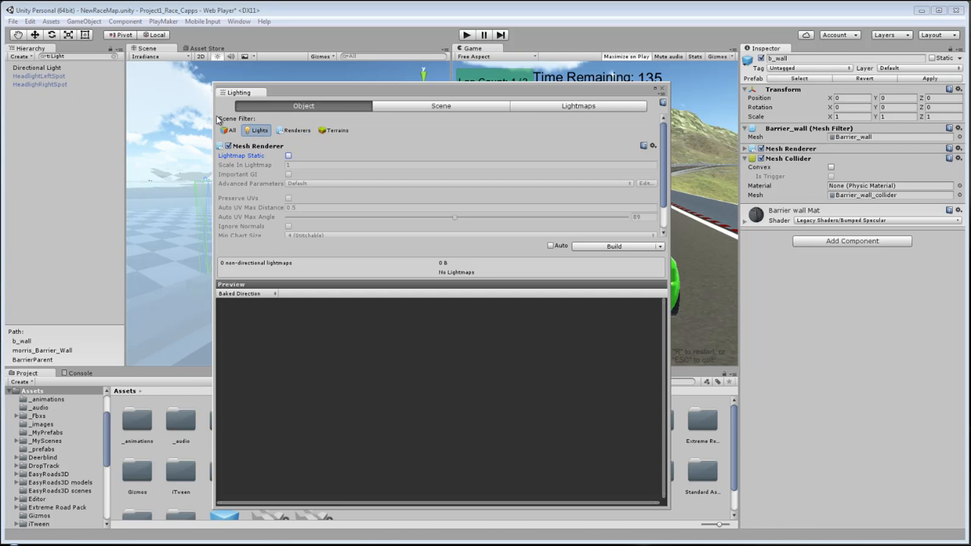
click(34, 76)
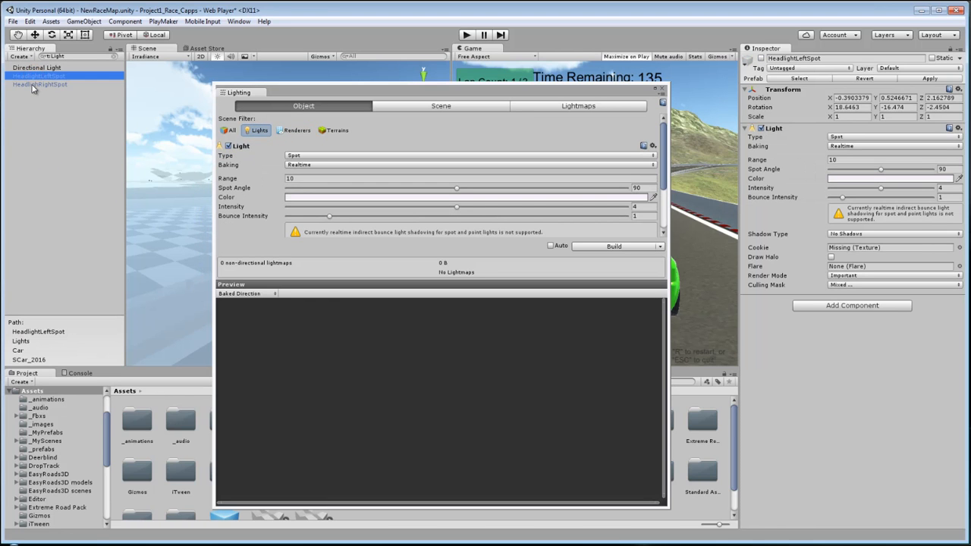
click(32, 85)
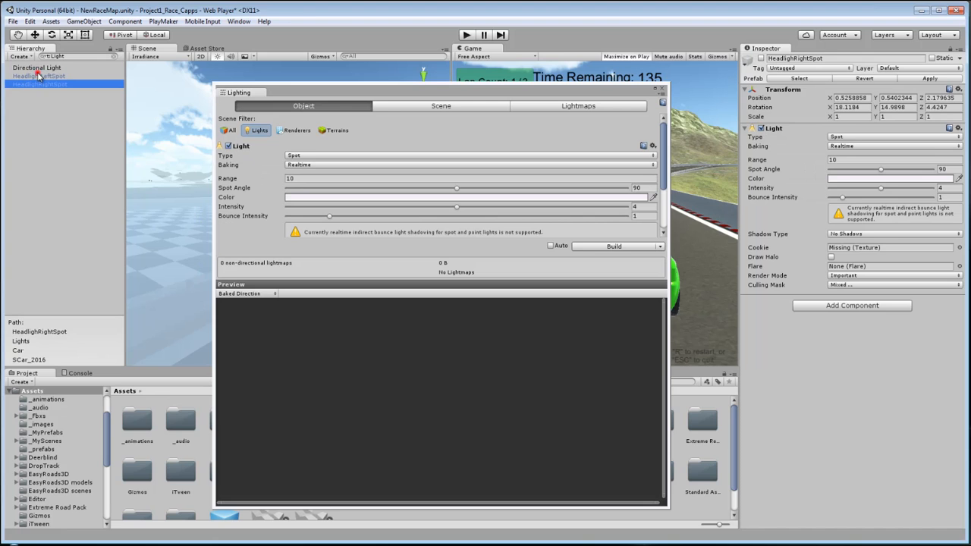
click(35, 68)
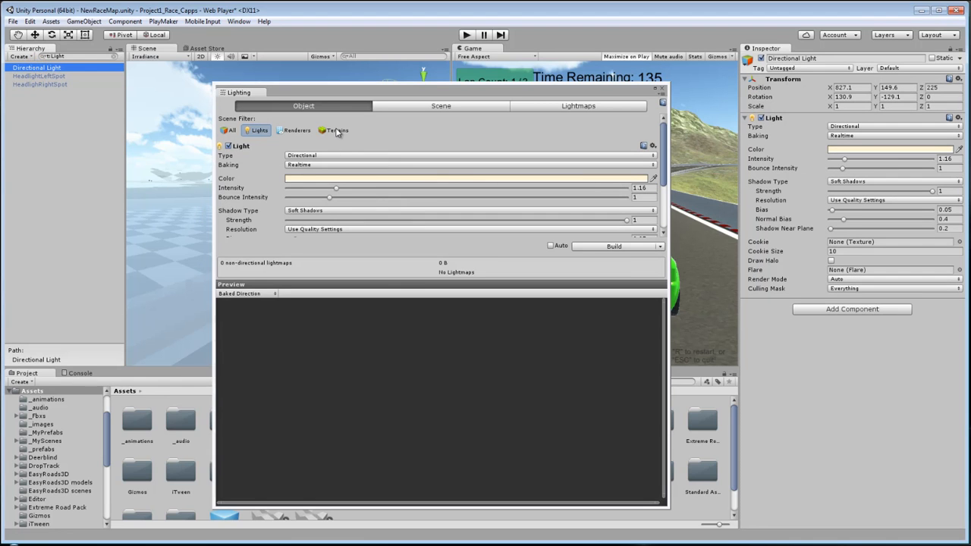
Filter the scene objects by terrains and check the lightmap settings of BackupTerrain.
click(336, 131)
click(27, 68)
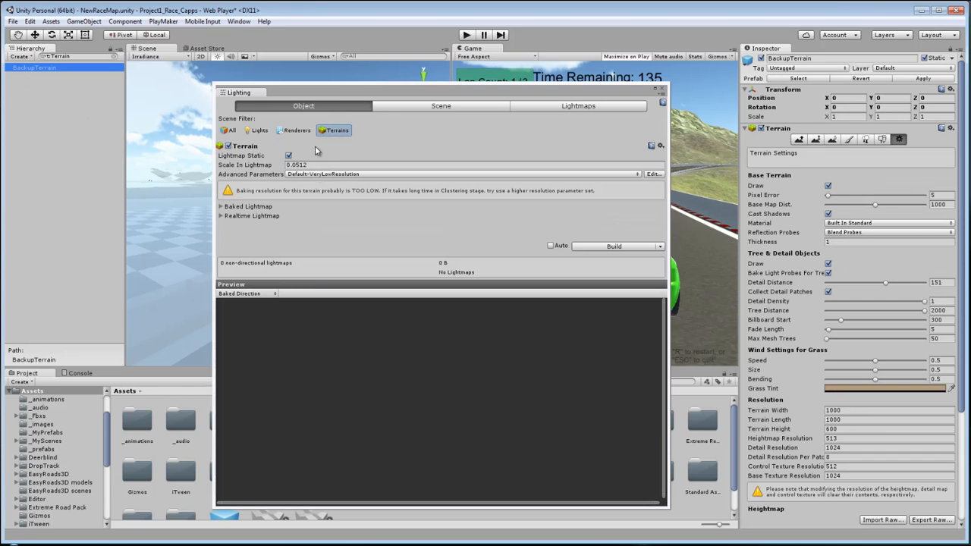
drag(342, 92, 384, 80)
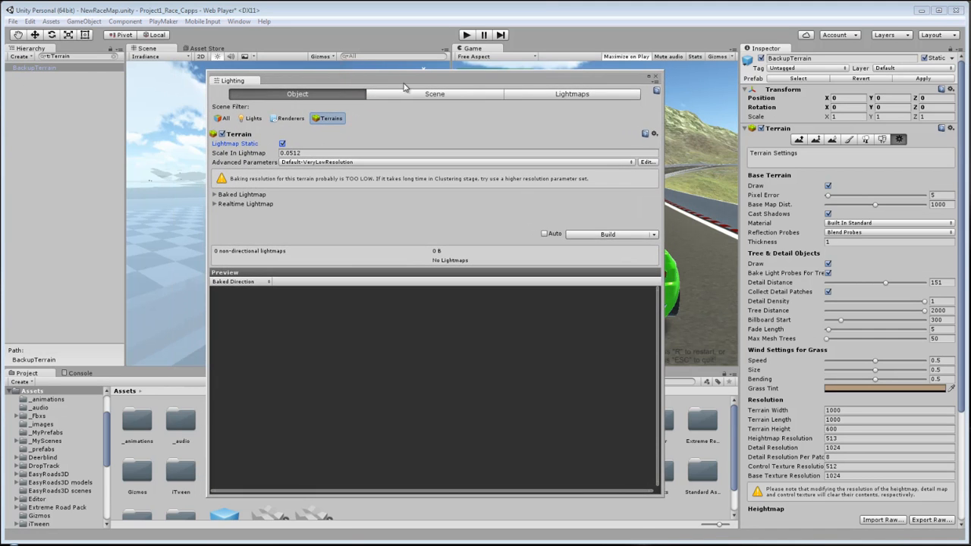
Build the scene's baked lighting with the current scene lighting settings.
click(563, 100)
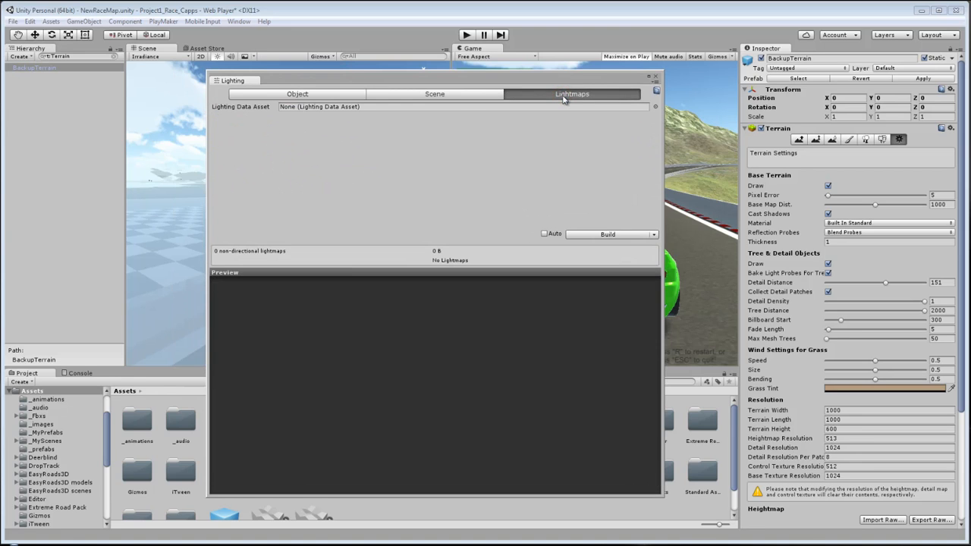
click(461, 99)
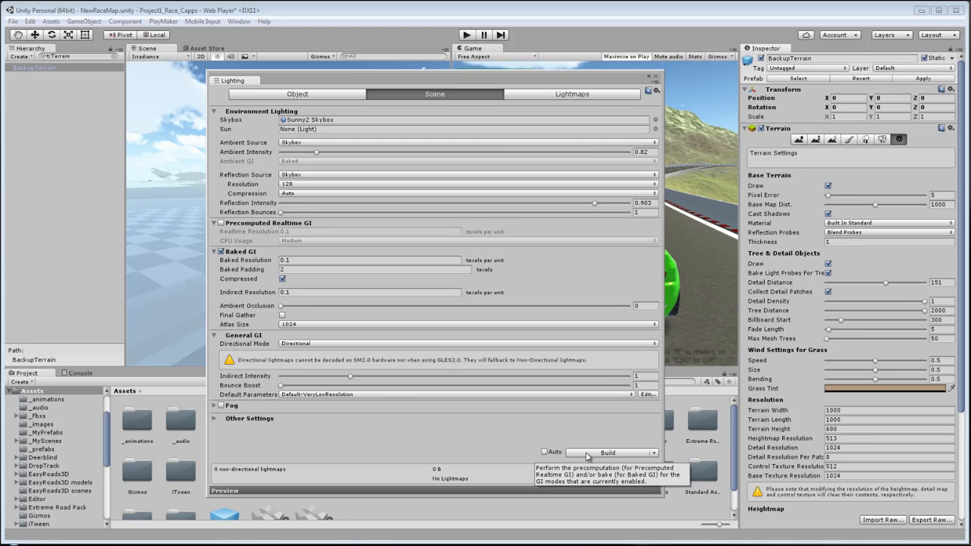
click(616, 454)
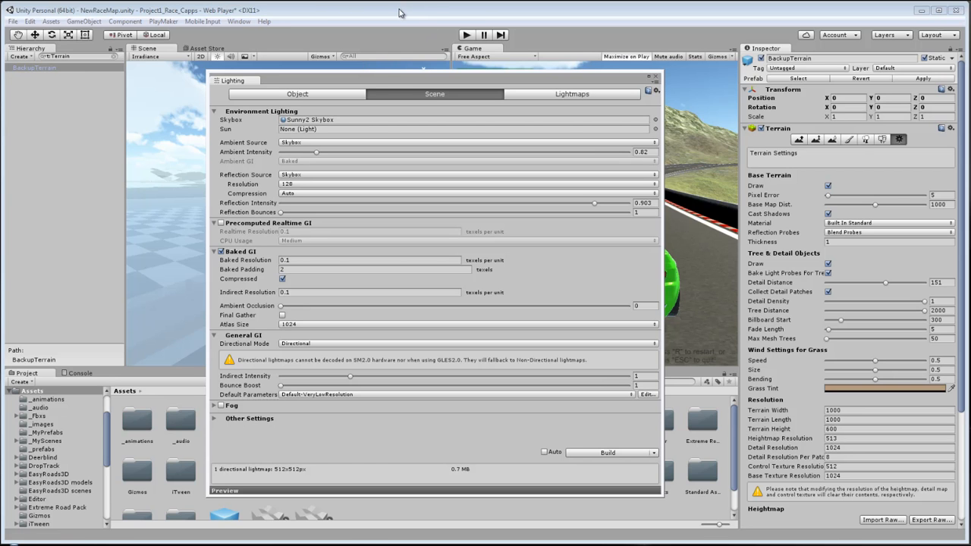
Examine the baked lightmaps and their intensity and directionality previews.
mouse_move(380, 79)
mouse_down()
mouse_move(515, 85)
mouse_move(373, 79)
mouse_up()
click(549, 96)
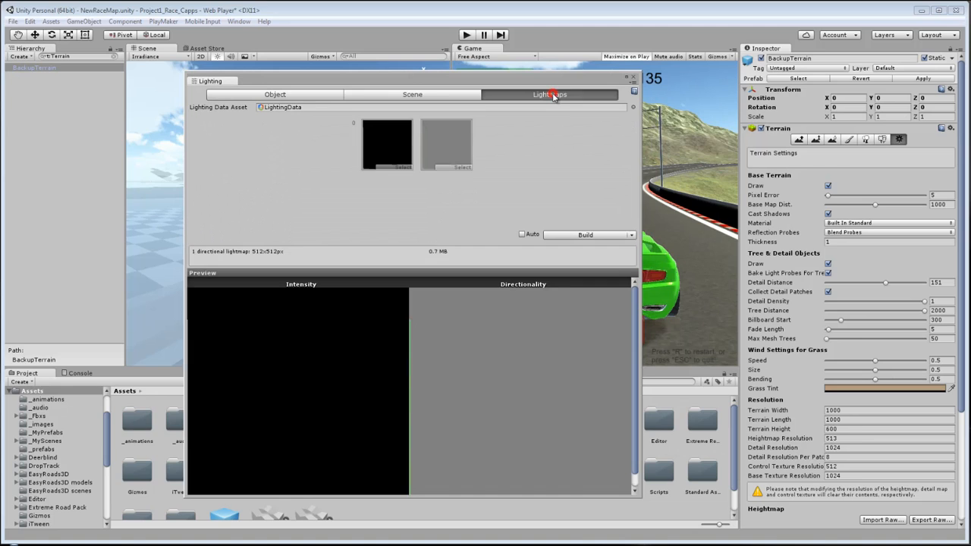
scroll(516, 311, down, 1)
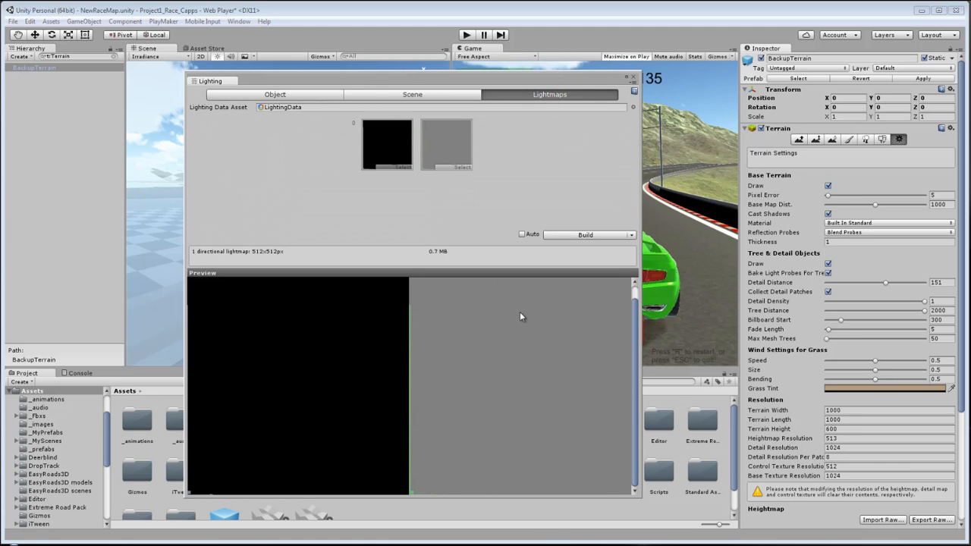
scroll(520, 313, up, 1)
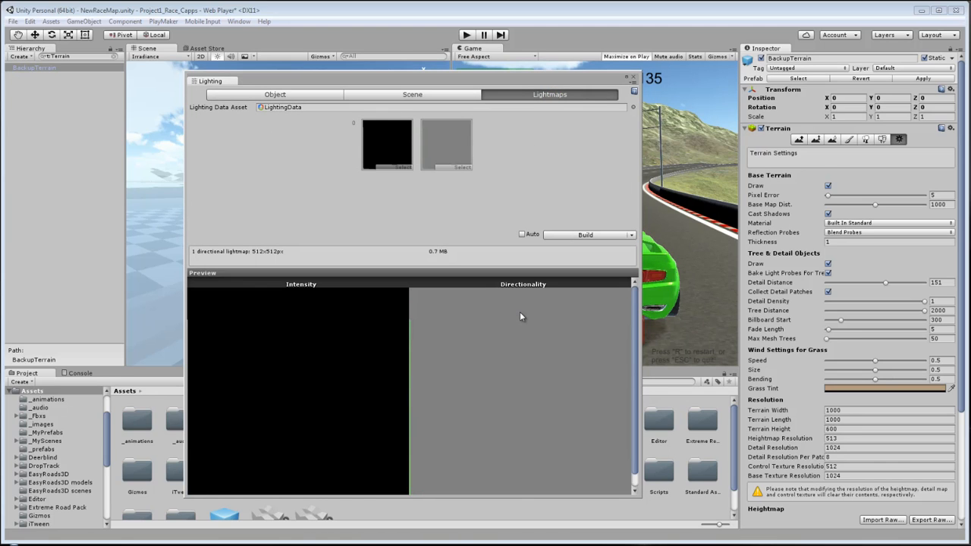
Locate the baked intensity and directionality lightmap textures in the project's NewRaceMap folder.
click(373, 146)
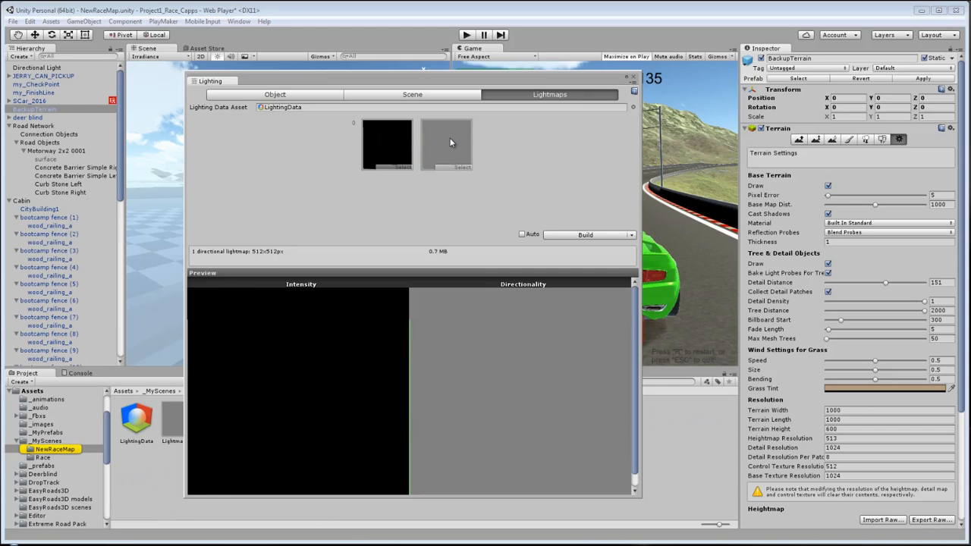
click(450, 140)
click(372, 136)
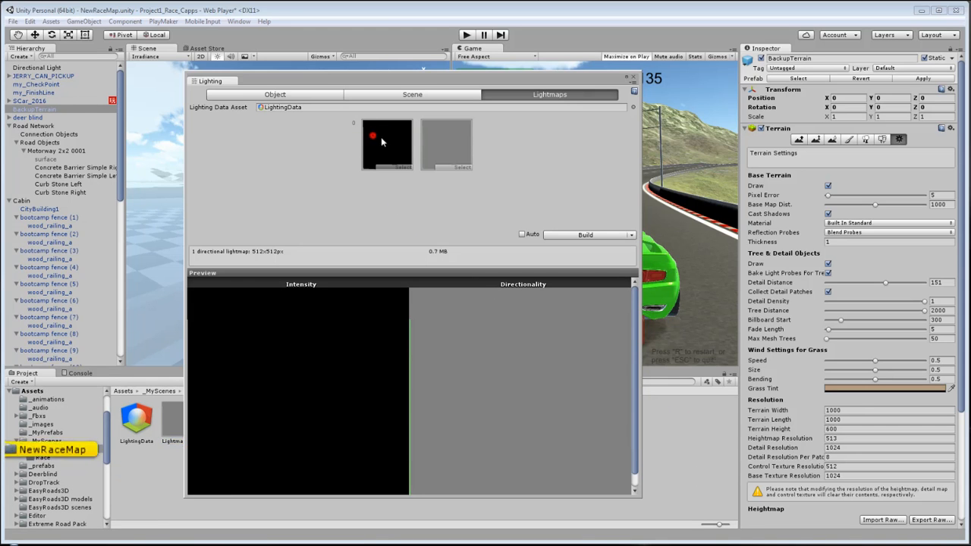
click(446, 141)
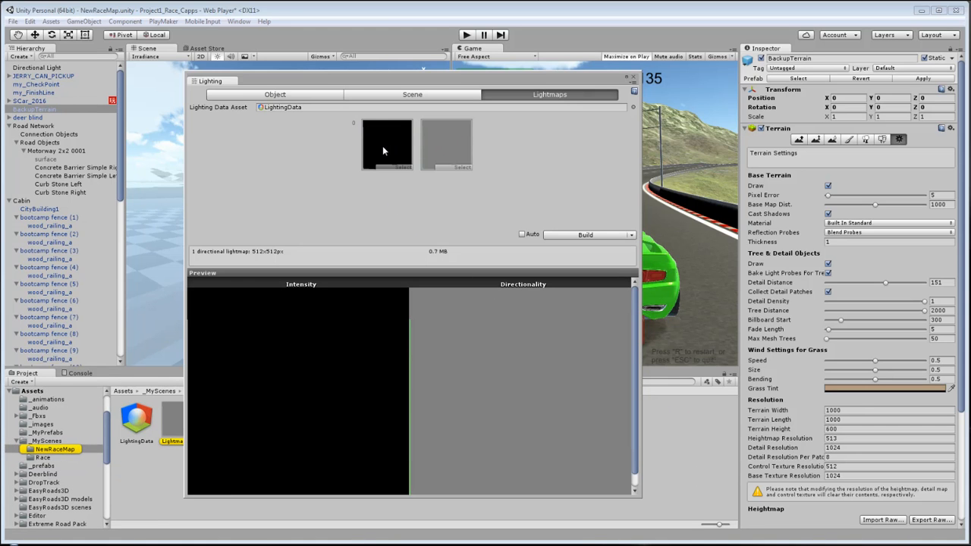
click(382, 146)
click(433, 144)
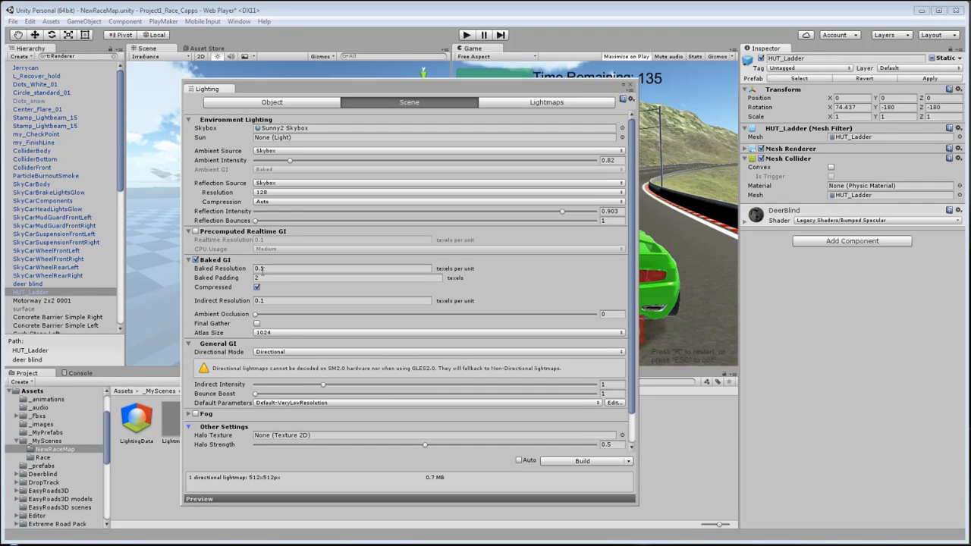
Set the Baked GI resolution to 5 texels per unit and build the scene lighting.
click(260, 268)
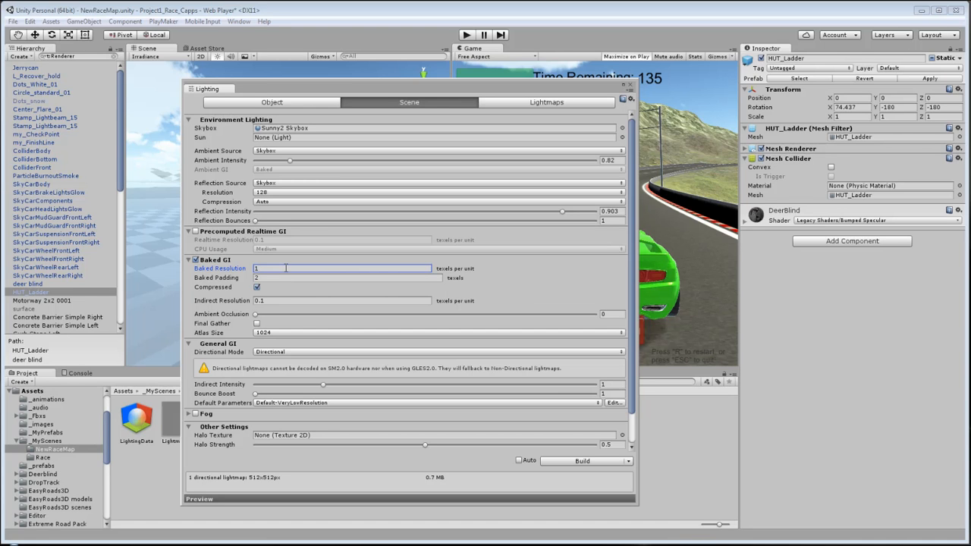
click(577, 461)
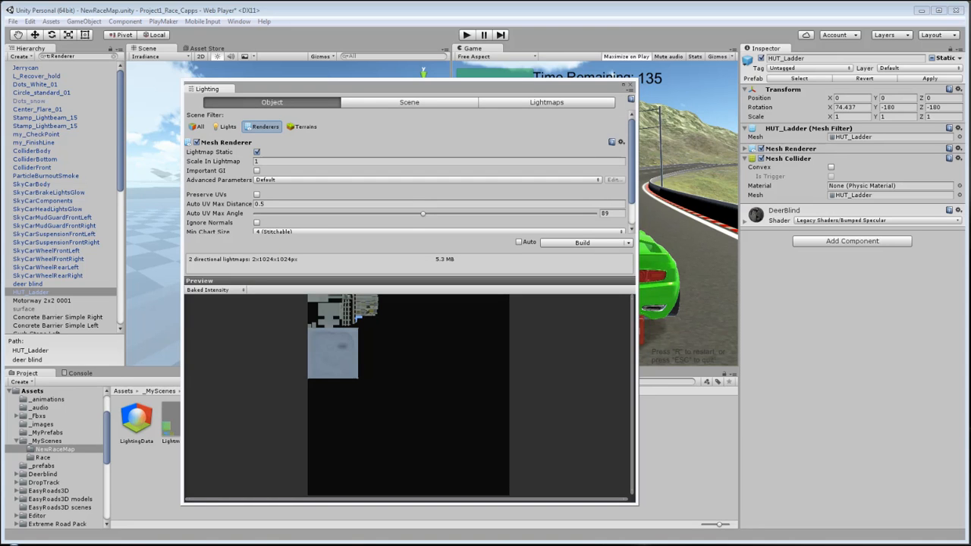
Review the rebuilt lightmaps, and check the scene's atlas size and baked resolution settings.
click(468, 105)
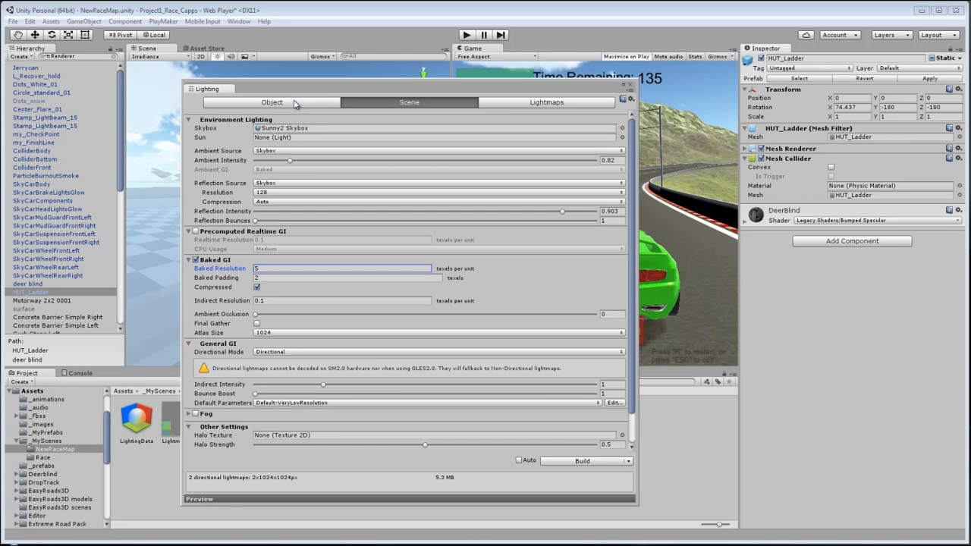
click(540, 102)
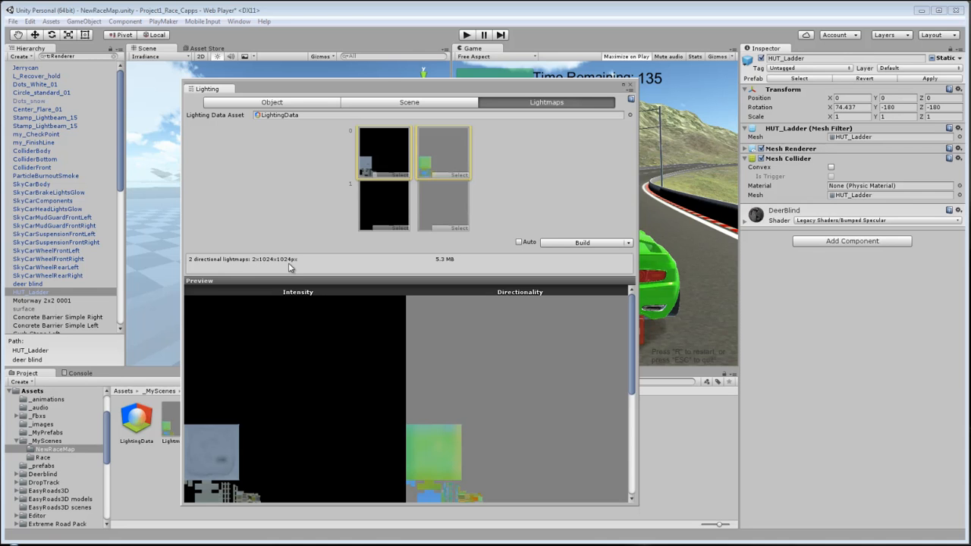
click(410, 102)
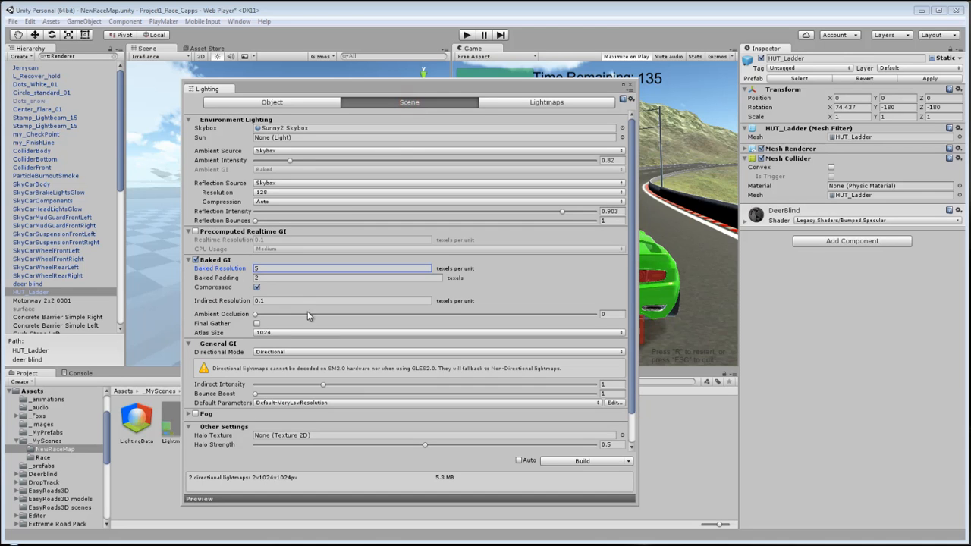
click(222, 335)
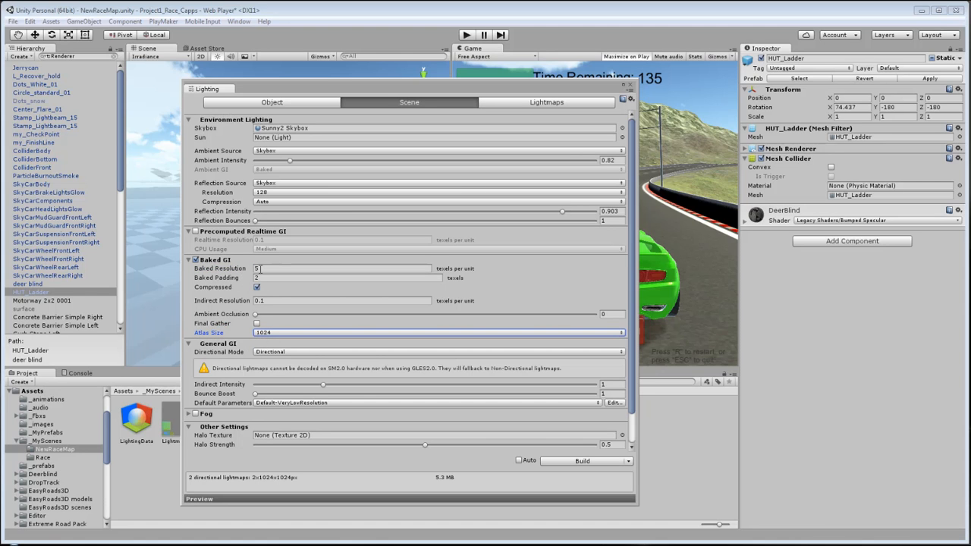
click(257, 268)
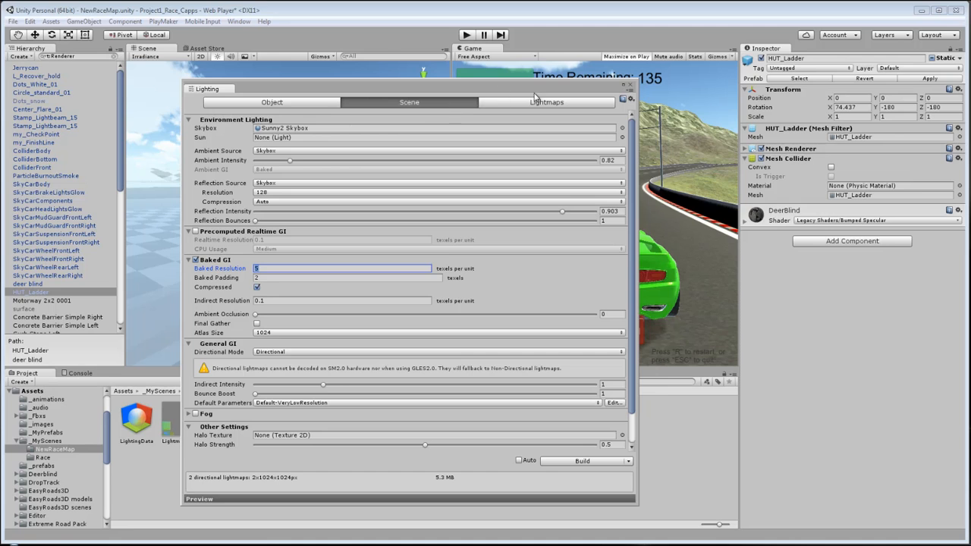
Select the Motorway 2x2 0001 renderer and examine its strip in the baked intensity lightmap preview.
click(291, 104)
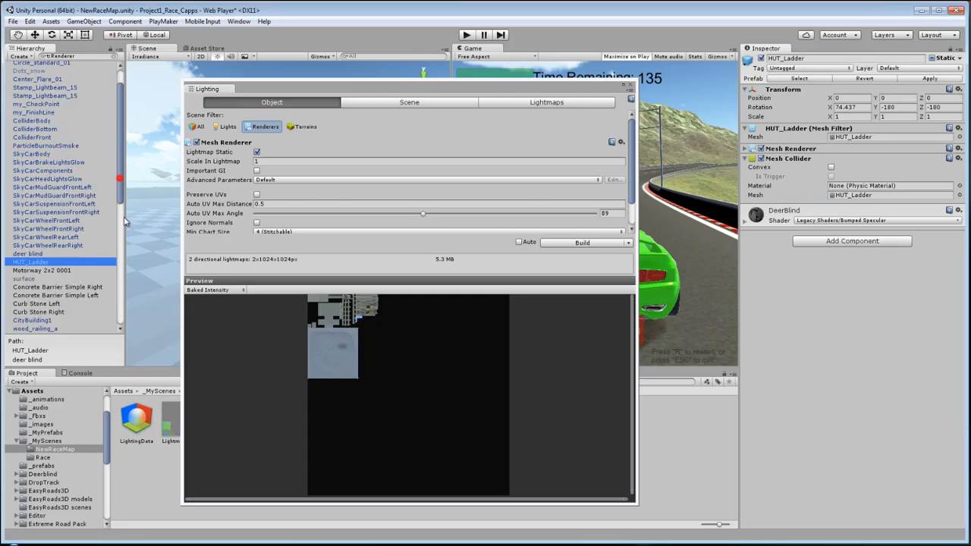
scroll(124, 304, down, 15)
drag(125, 327, 133, 88)
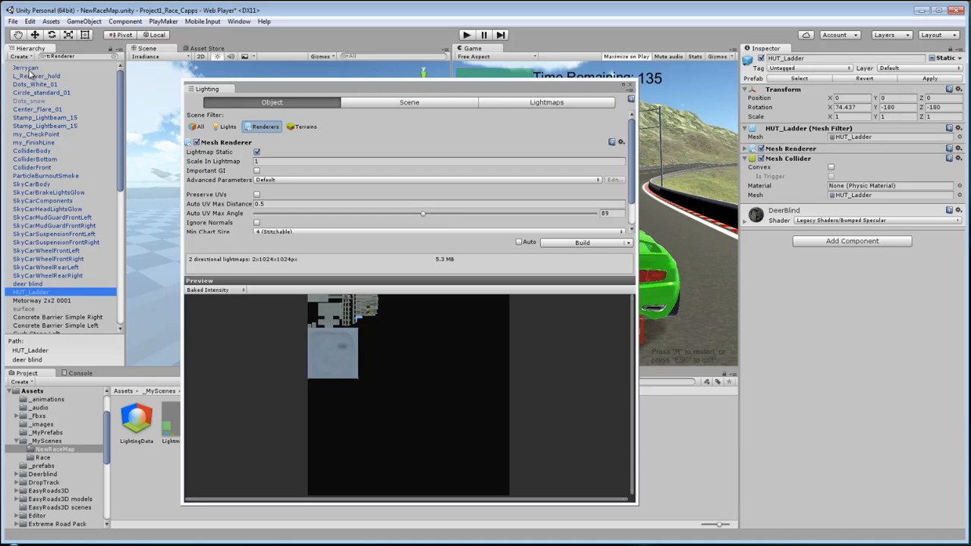
click(38, 301)
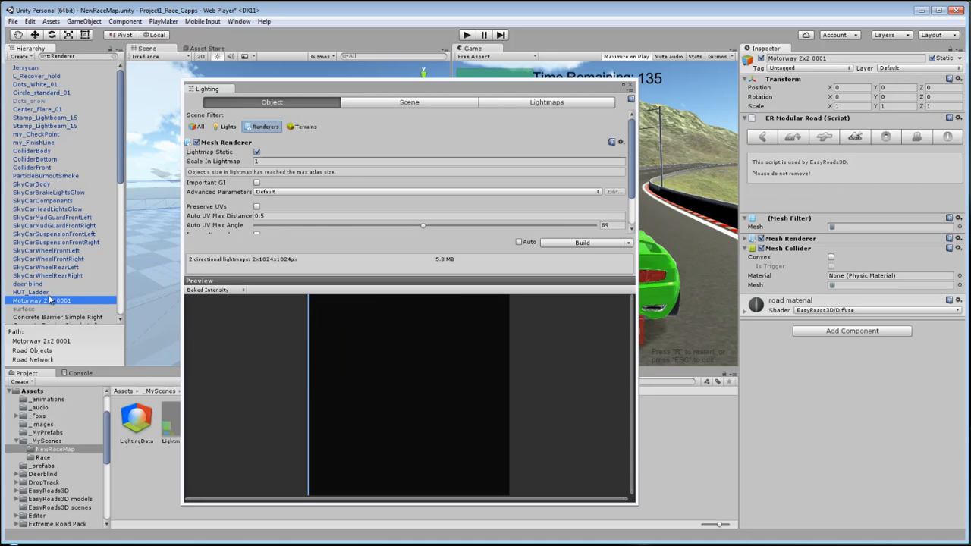
scroll(340, 344, up, 1)
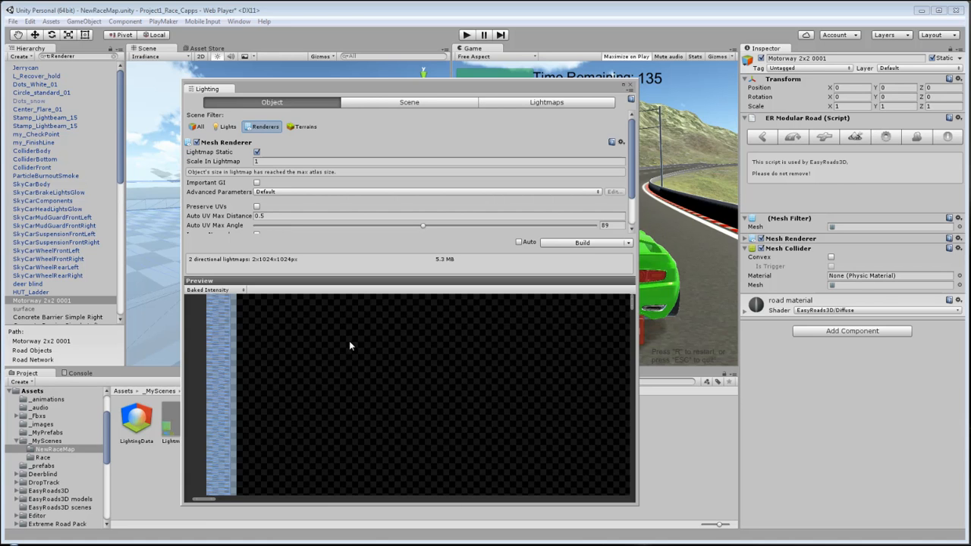
scroll(350, 341, down, 5)
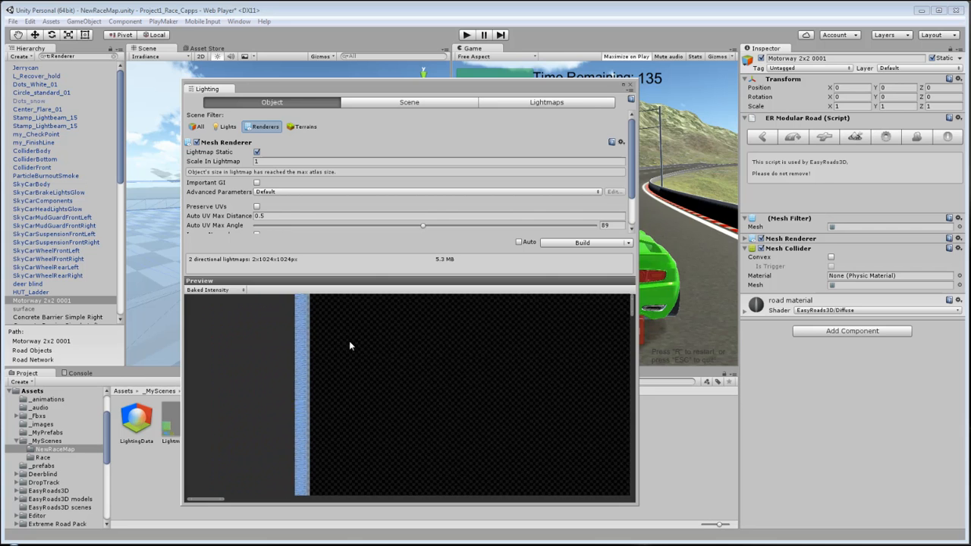
scroll(344, 354, down, 5)
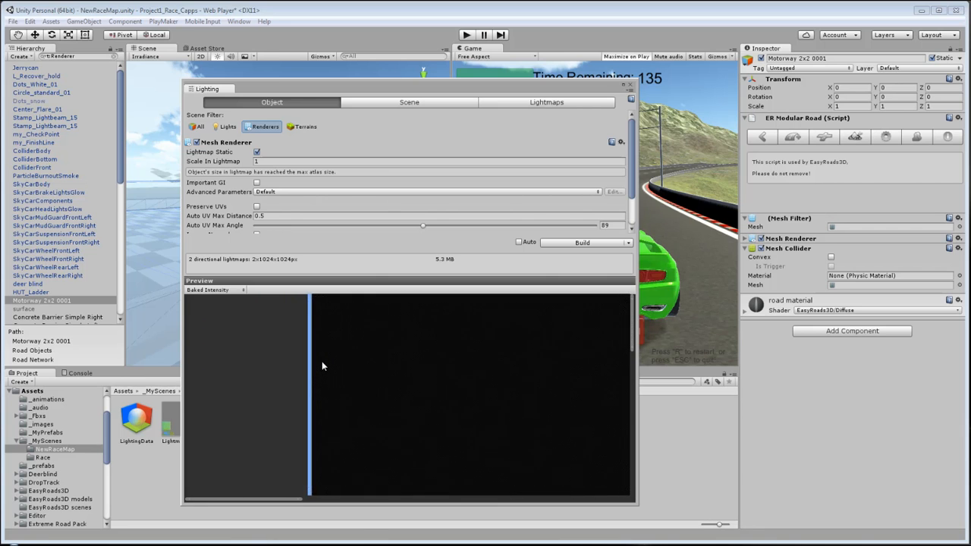
scroll(315, 367, down, 5)
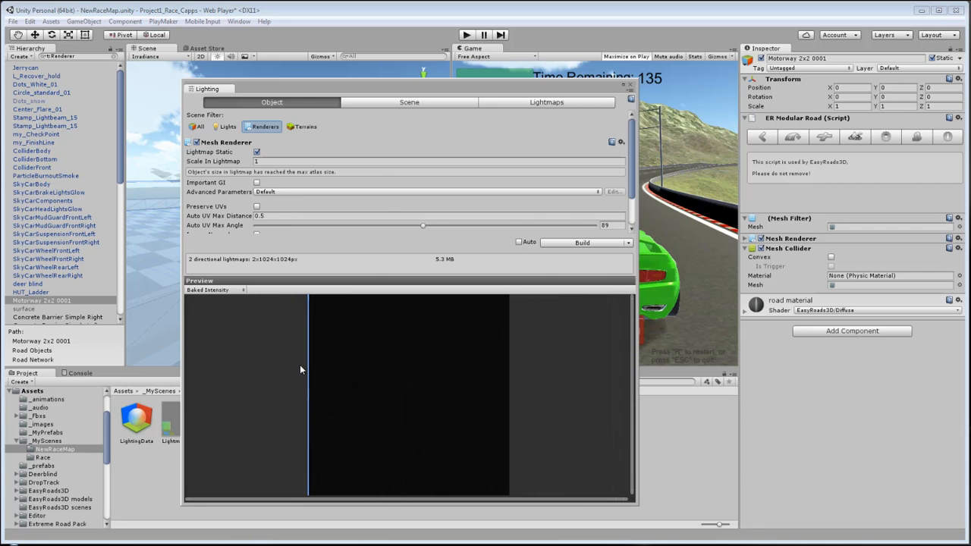
scroll(295, 370, up, 5)
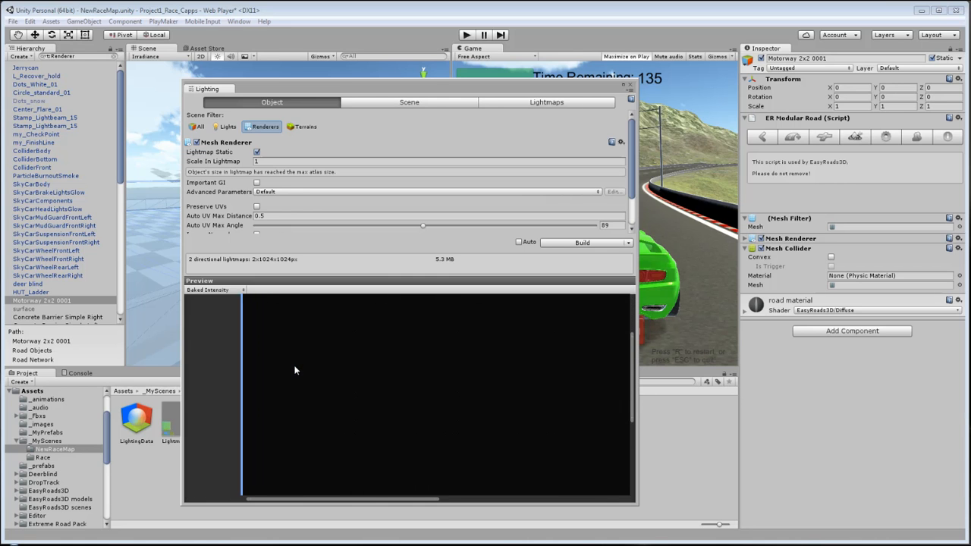
scroll(295, 370, up, 2)
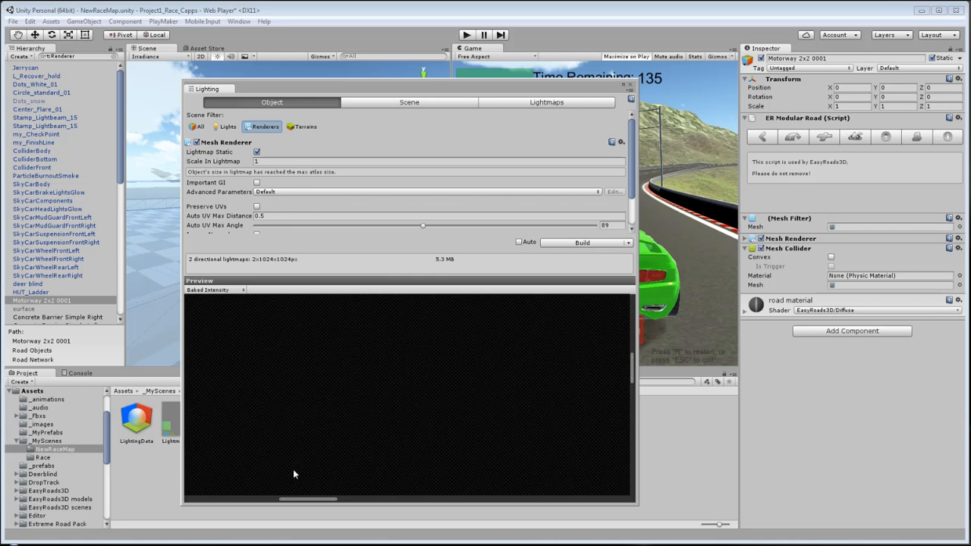
drag(307, 501, 202, 479)
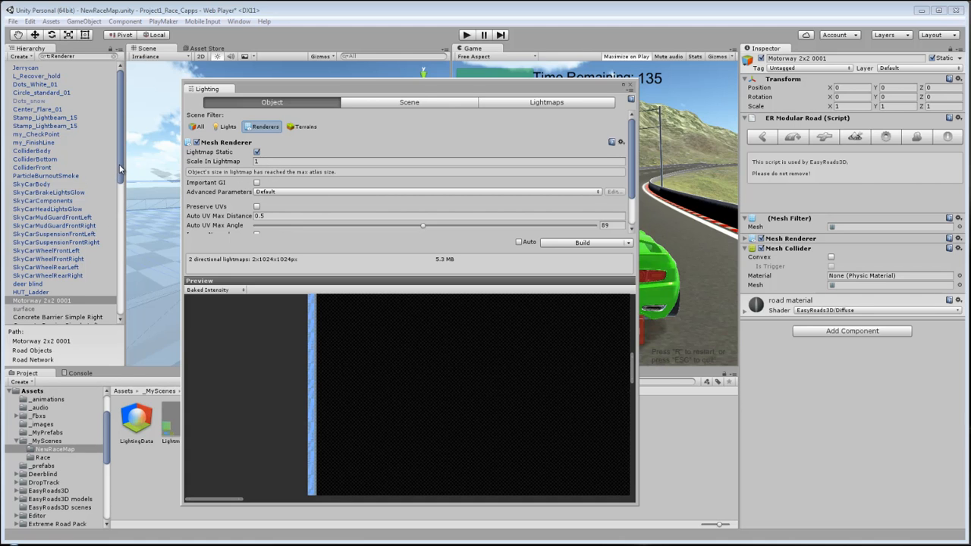
Move the Lighting window off the scene view and display the road there in Baked draw mode.
drag(265, 86, 456, 80)
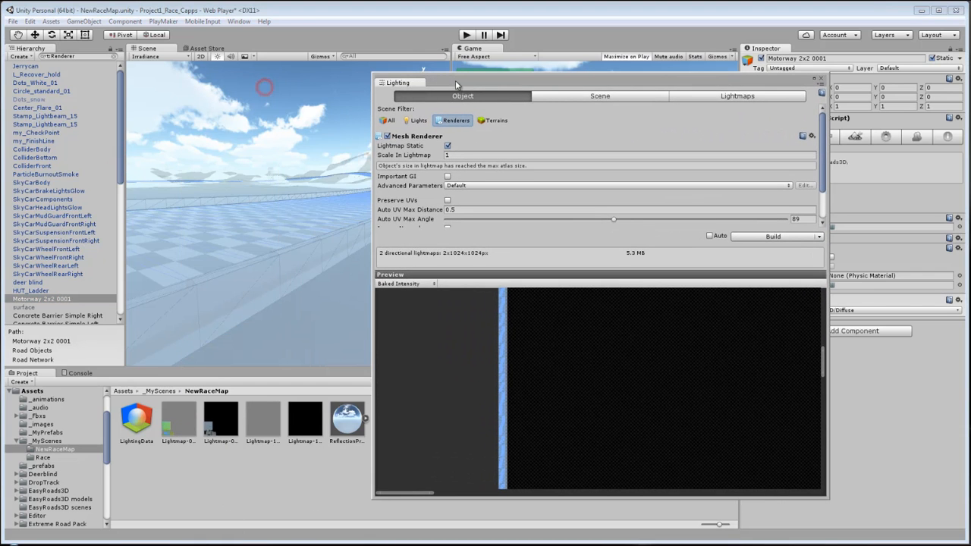
middle_drag(261, 209, 262, 429)
right_drag(290, 292, 326, 318)
mouse_move(243, 285)
middle_down()
mouse_move(267, 264)
mouse_move(248, 269)
mouse_move(271, 241)
middle_up()
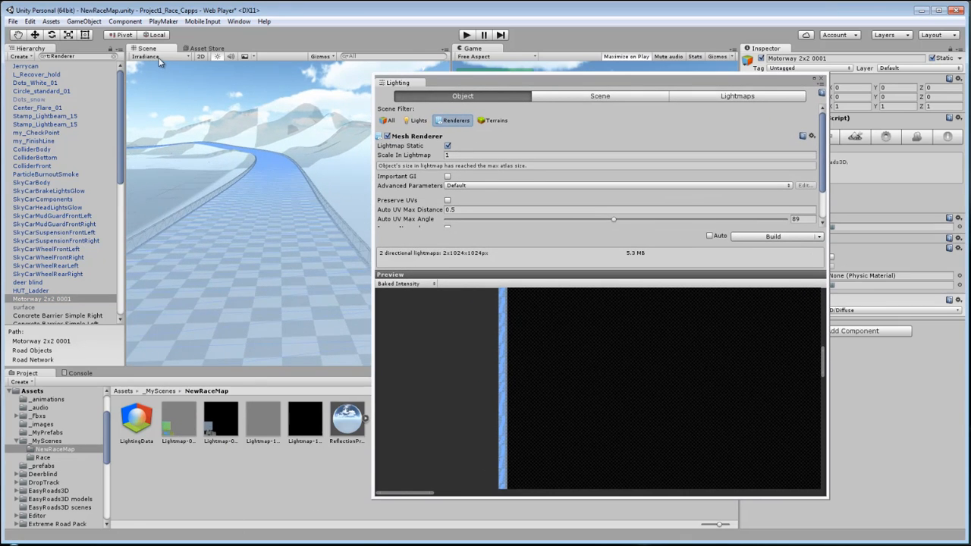
click(179, 57)
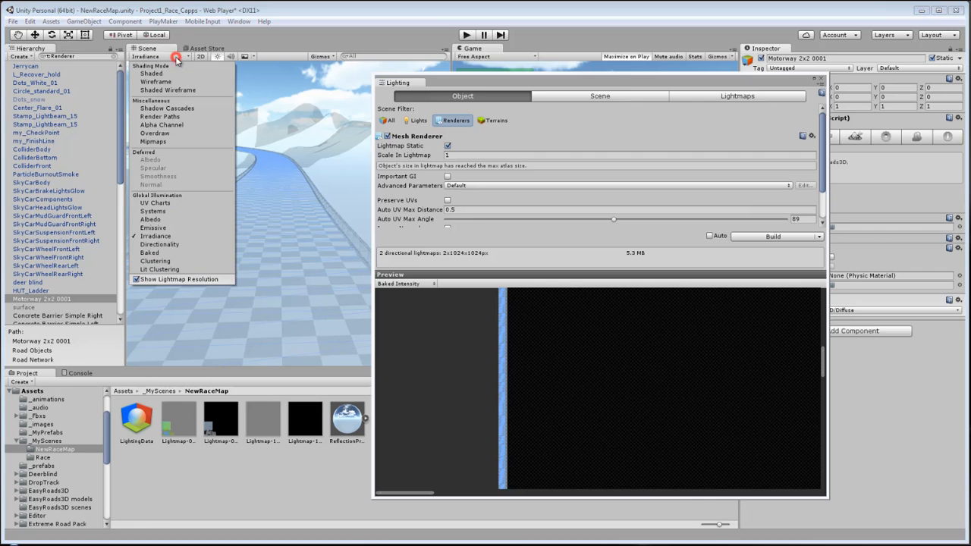
click(150, 252)
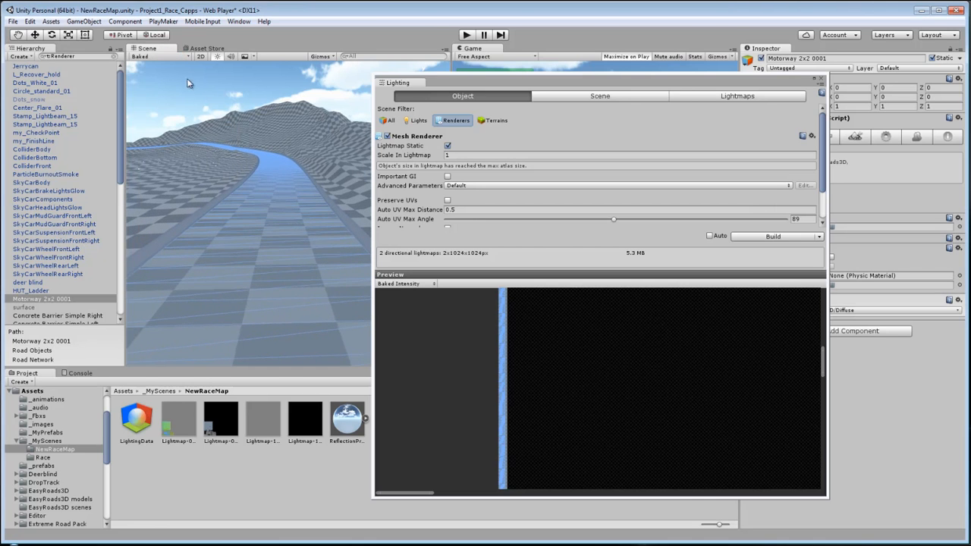
Compare the road in Lit Clustering draw mode with the Baked draw mode.
click(154, 58)
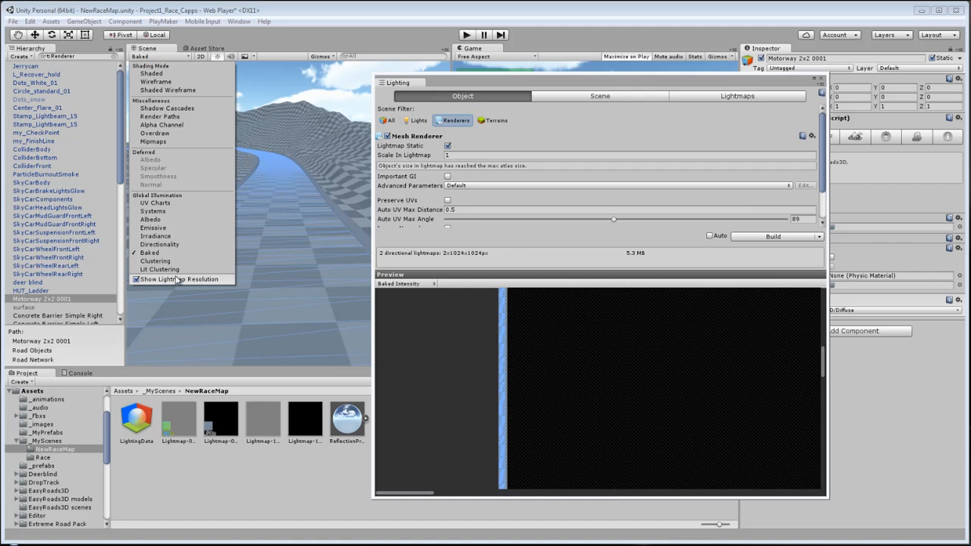
click(155, 270)
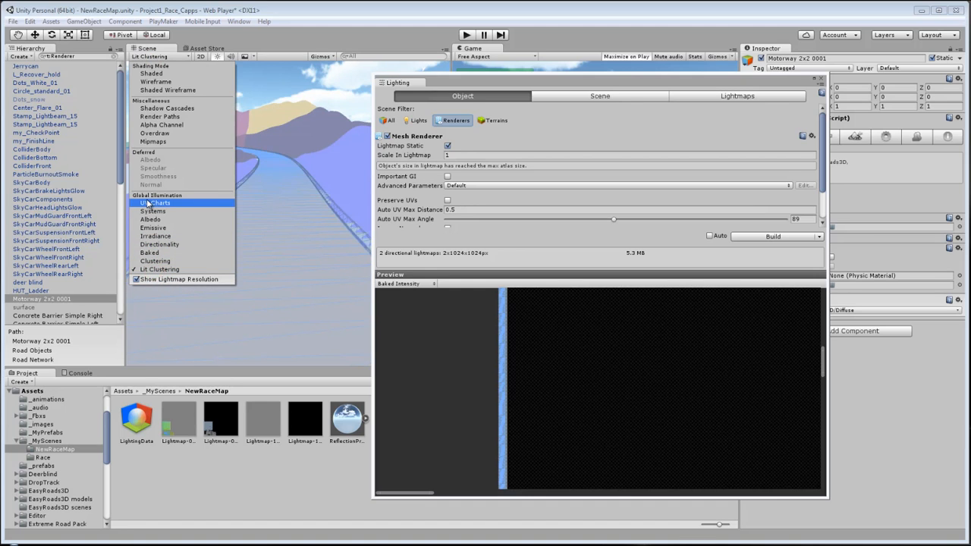
click(151, 254)
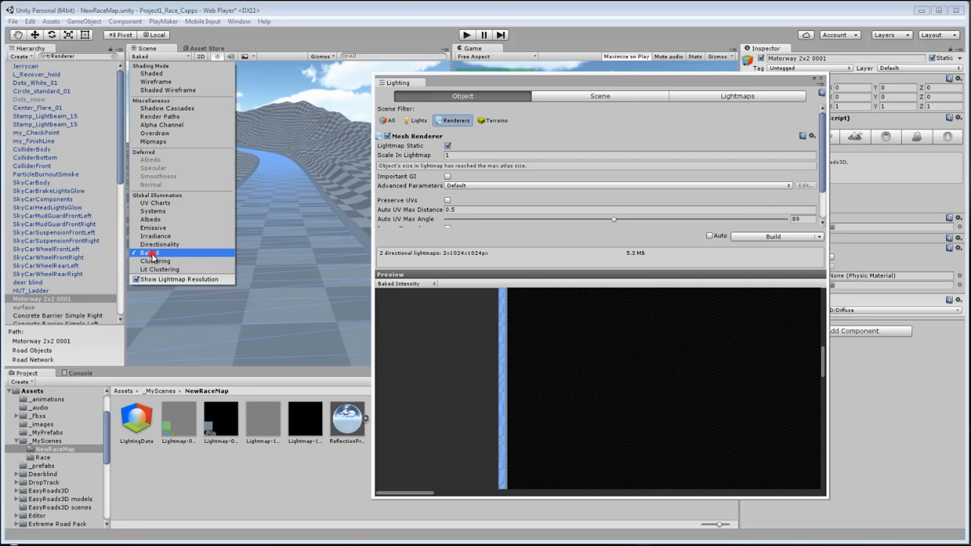
mouse_move(322, 303)
right_down()
mouse_move(336, 314)
mouse_move(381, 275)
mouse_move(386, 241)
mouse_move(147, 256)
mouse_move(253, 255)
mouse_move(145, 243)
mouse_move(255, 237)
mouse_move(189, 238)
mouse_move(223, 256)
mouse_move(287, 246)
mouse_move(228, 260)
mouse_move(287, 273)
mouse_move(249, 271)
mouse_move(208, 191)
mouse_move(295, 271)
mouse_move(258, 260)
mouse_move(262, 247)
mouse_move(138, 289)
right_up()
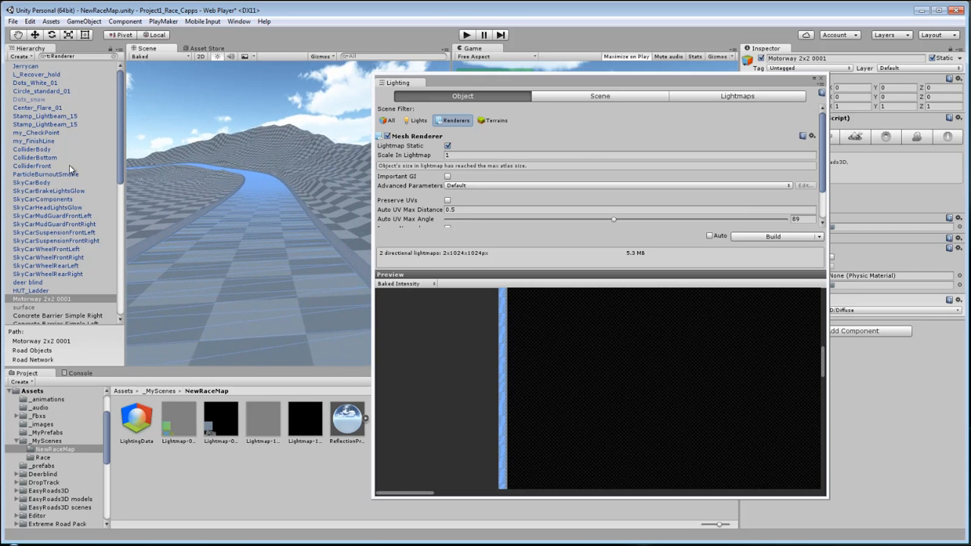
Filter the scene objects by terrains, and set Motorway 2x2 0001's Scale In Lightmap to 0.34 while inspecting the road's lightmap density.
click(120, 103)
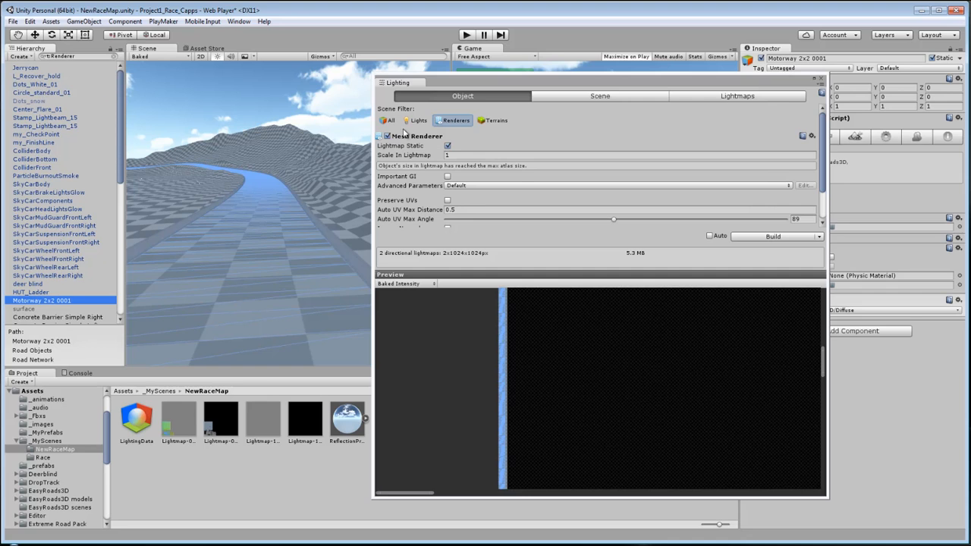
click(493, 120)
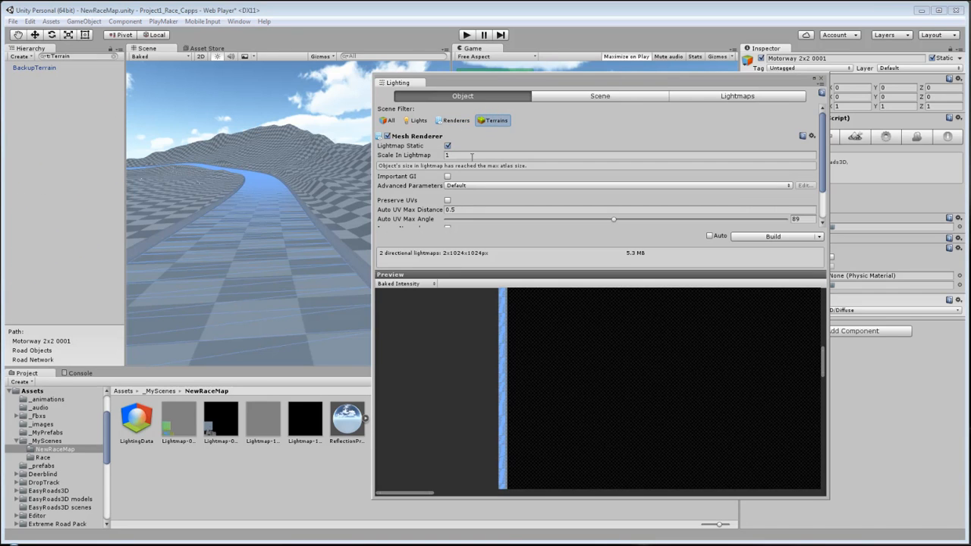
drag(416, 155, 403, 160)
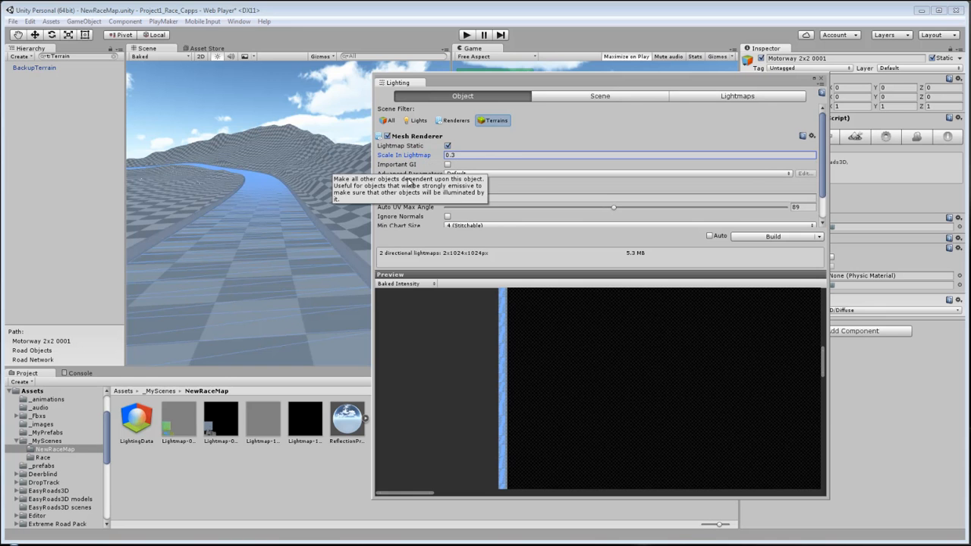
middle_drag(289, 203, 274, 229)
right_drag(274, 230, 316, 214)
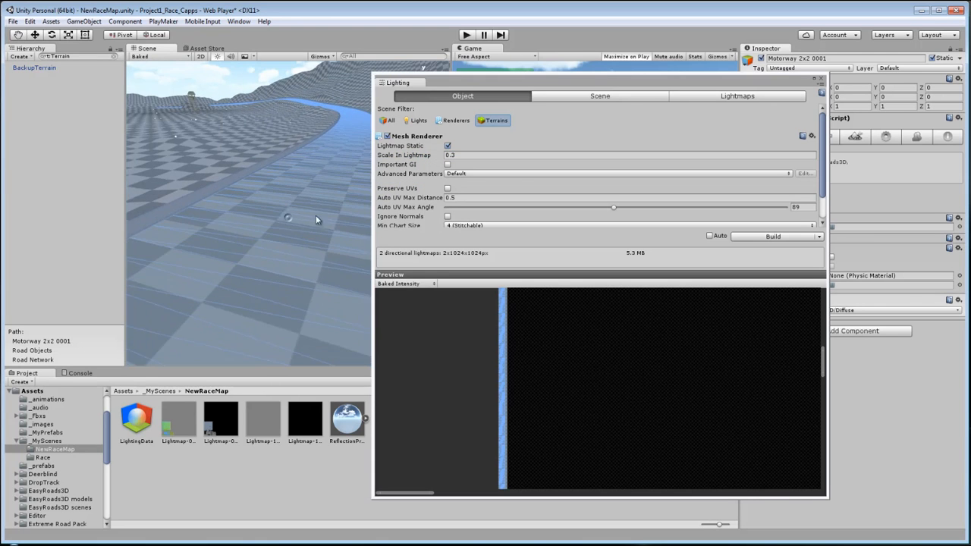
mouse_move(155, 232)
right_down()
mouse_move(142, 234)
mouse_move(151, 231)
right_up()
right_drag(263, 217, 329, 177)
drag(414, 156, 414, 156)
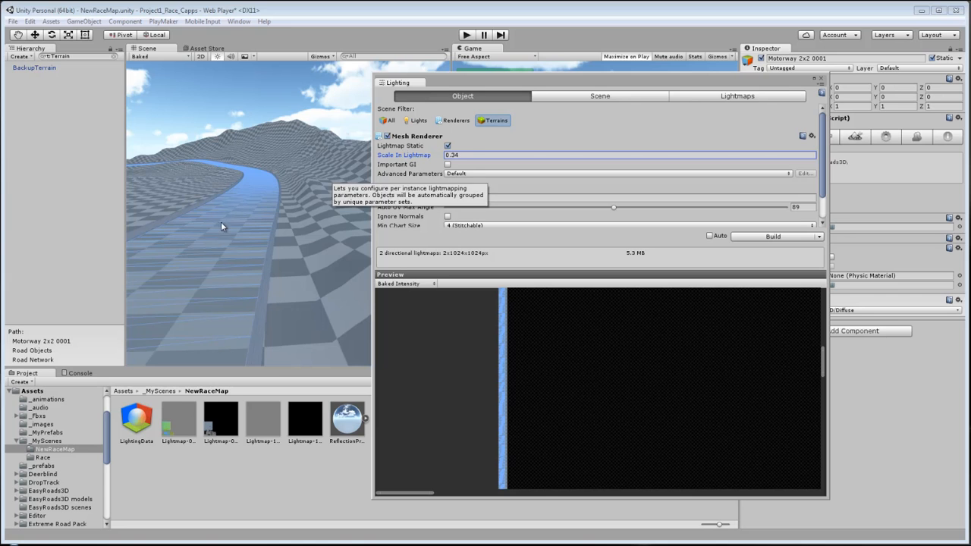
middle_drag(220, 223, 293, 232)
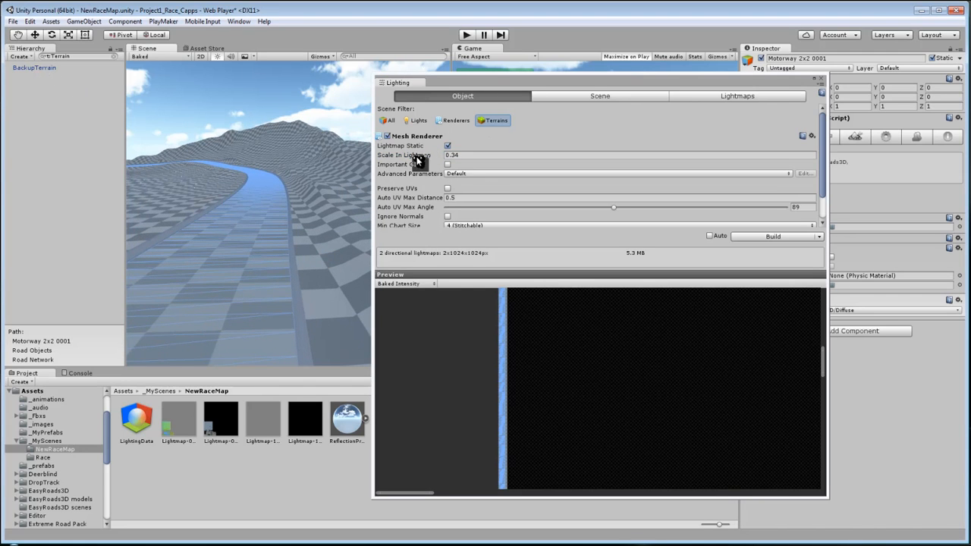
Raise Motorway 2x2 0001's Scale In Lightmap to 0.73 and inspect the checker density along the road.
mouse_move(417, 157)
mouse_down()
mouse_move(407, 157)
mouse_move(418, 156)
mouse_up()
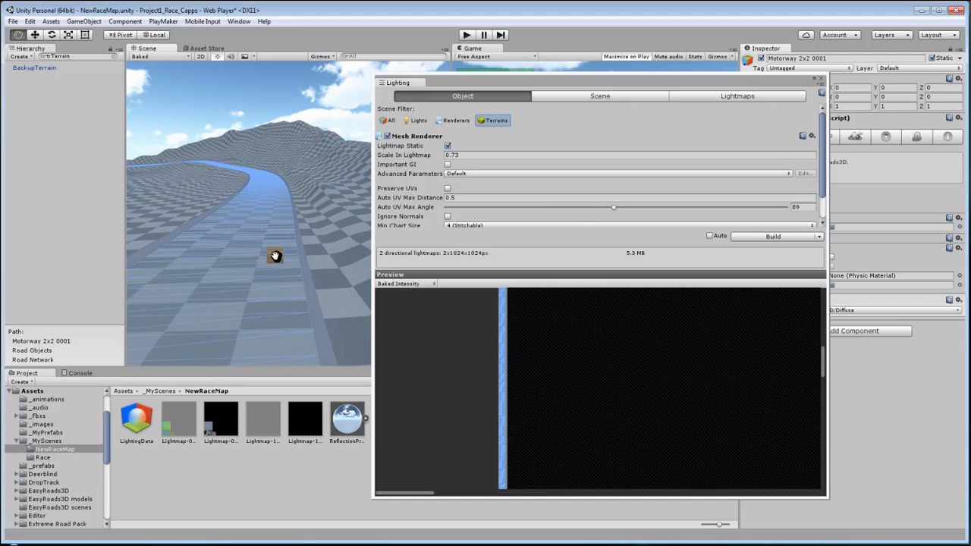
scroll(274, 255, up, 3)
middle_click(335, 202)
scroll(279, 235, up, 1)
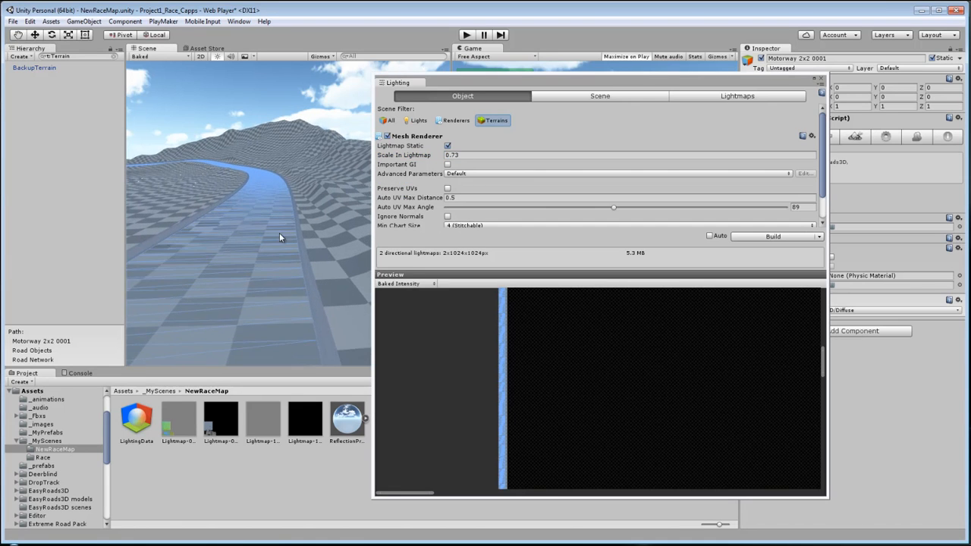
right_drag(279, 233, 234, 253)
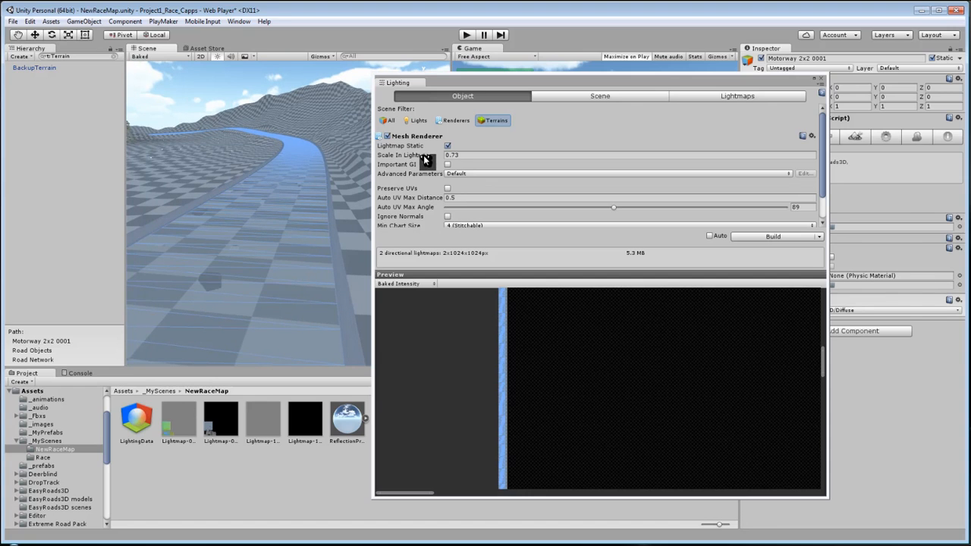
Try Scale In Lightmap values of 1.37 and 0.85 on the road, and settle on 0.75.
drag(424, 159, 436, 156)
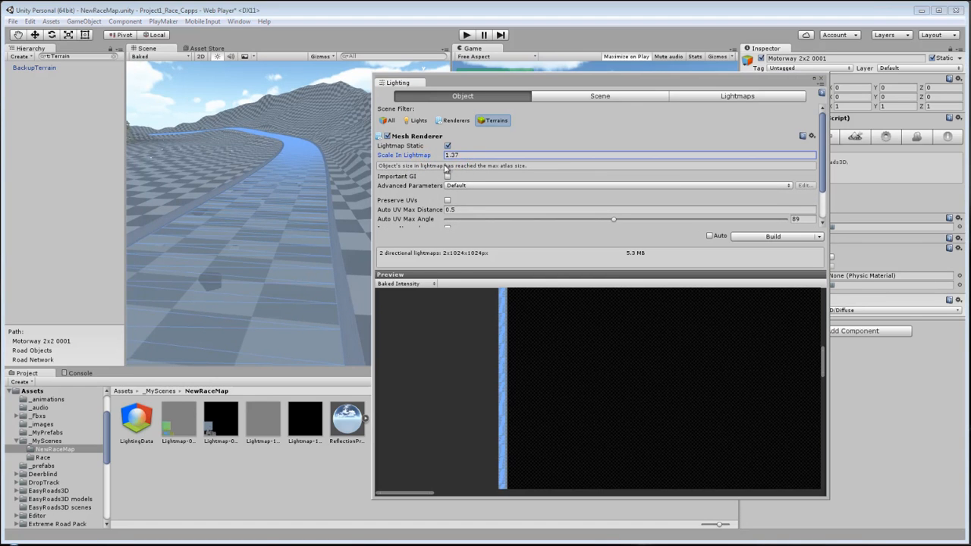
mouse_move(428, 157)
mouse_down()
mouse_move(390, 155)
mouse_move(429, 157)
mouse_up()
drag(421, 157, 425, 158)
drag(423, 157, 422, 159)
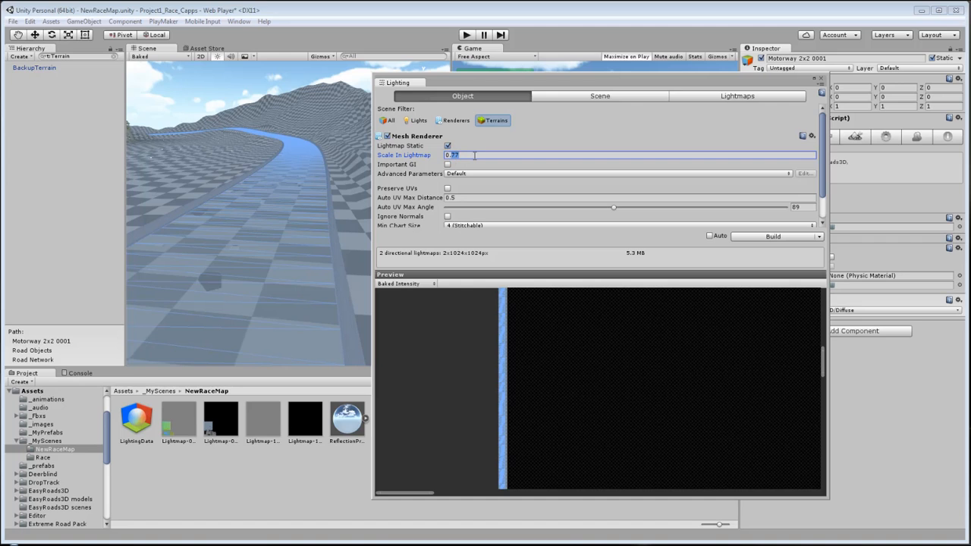
text(0.85)
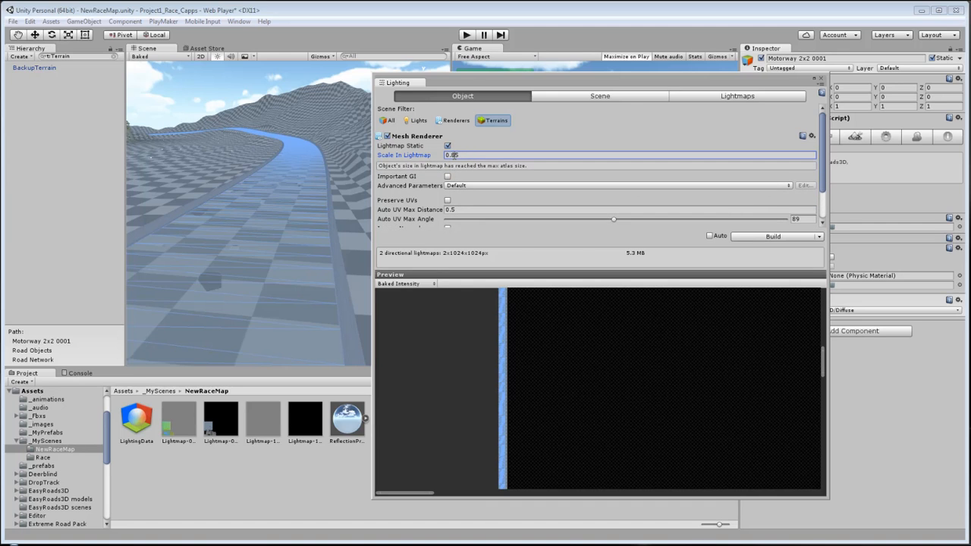
double_click(456, 155)
drag(452, 155, 475, 154)
text(75)
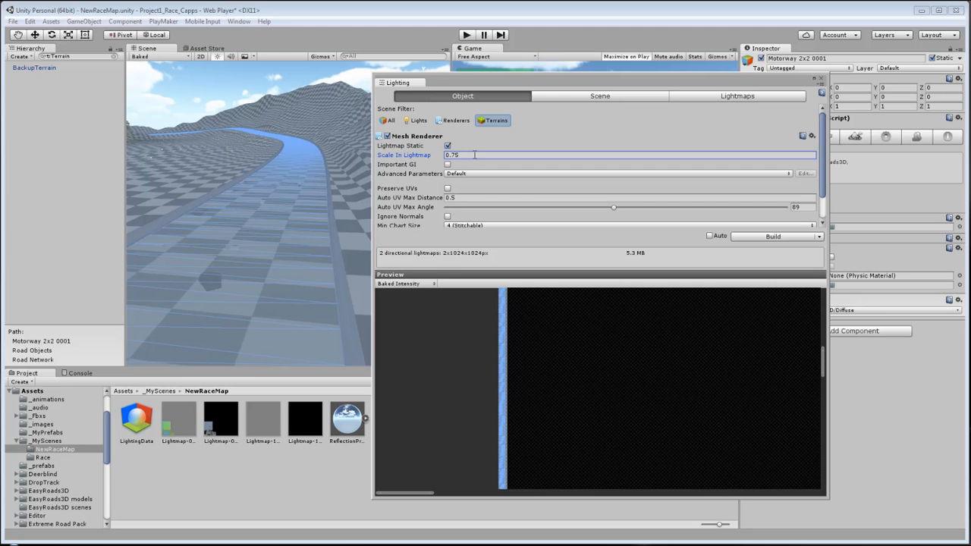
Set BackupTerrain's Scale In Lightmap to 0.09 and inspect the checker density on the terrain.
click(35, 68)
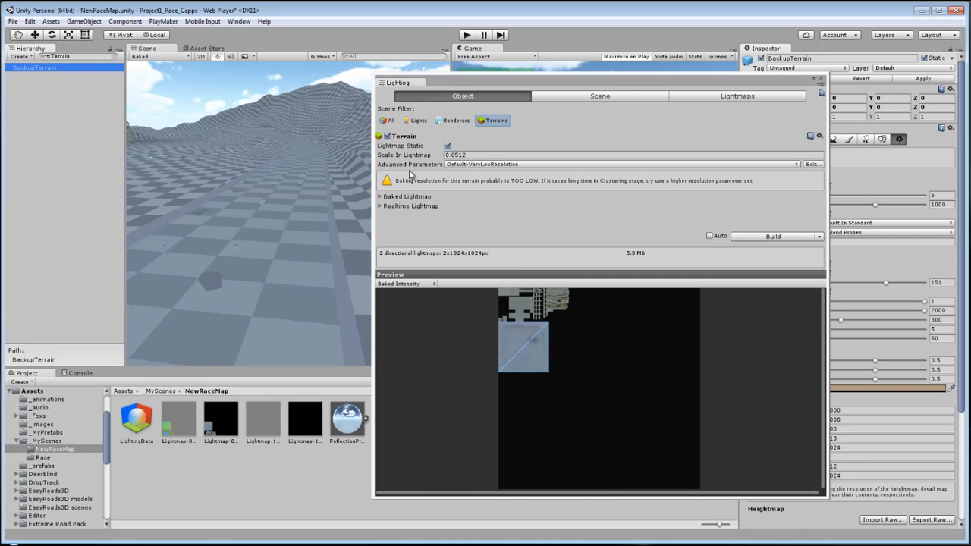
drag(409, 158, 408, 158)
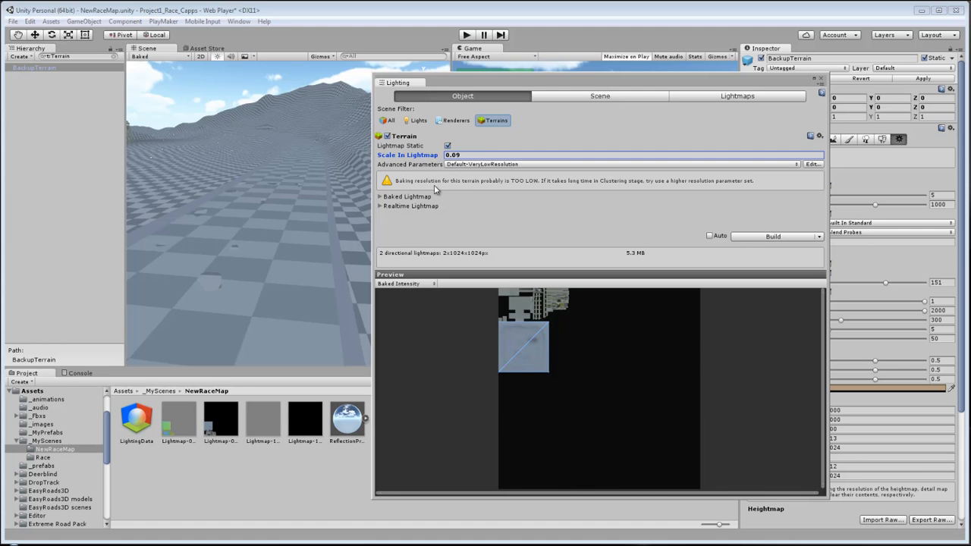
middle_drag(299, 247, 256, 250)
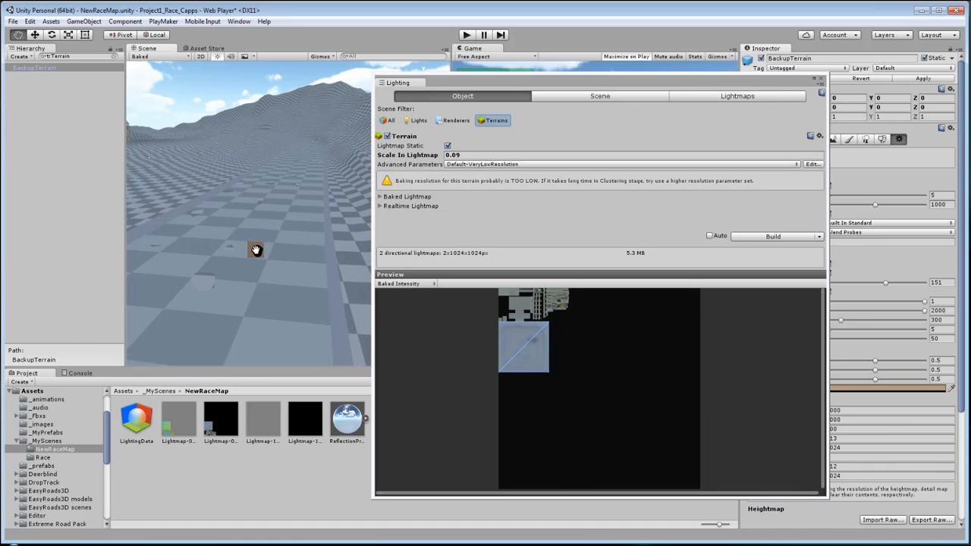
scroll(255, 251, up, 7)
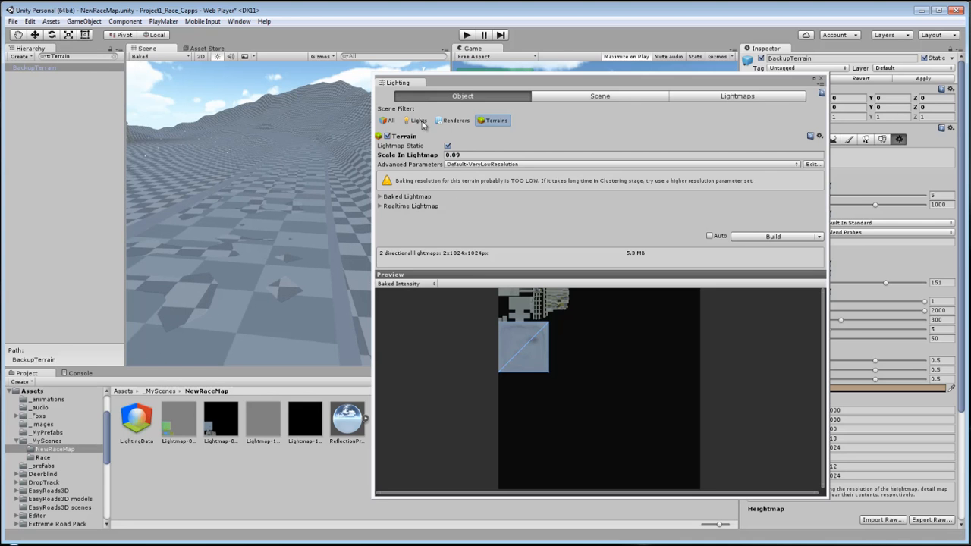
Filter the scene objects by renderers and lower HUT_Ladder's Scale In Lightmap.
click(456, 119)
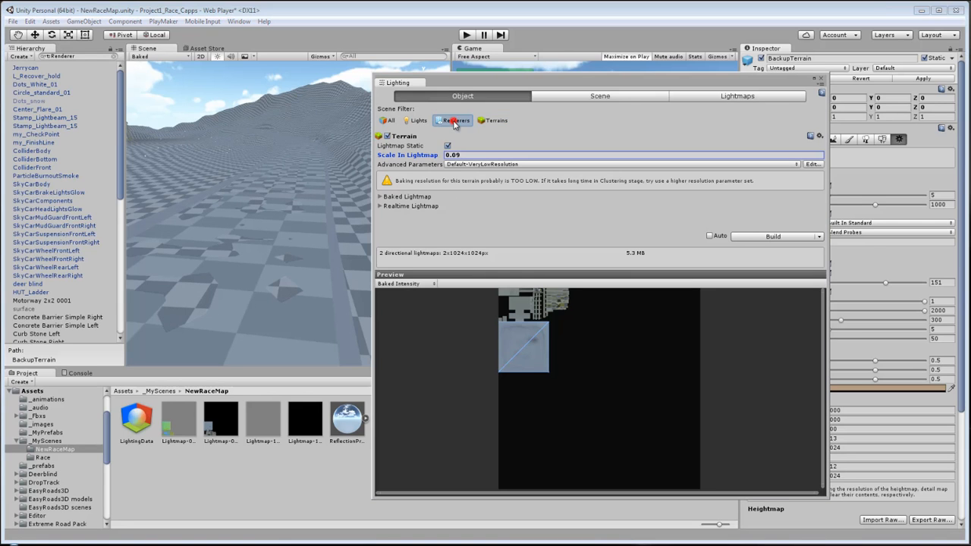
click(45, 293)
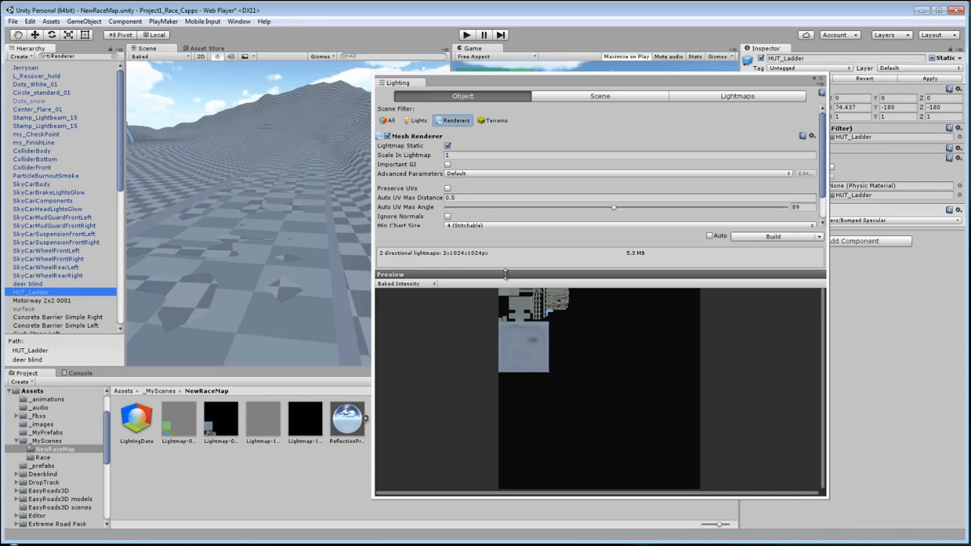
click(420, 156)
drag(419, 156, 471, 155)
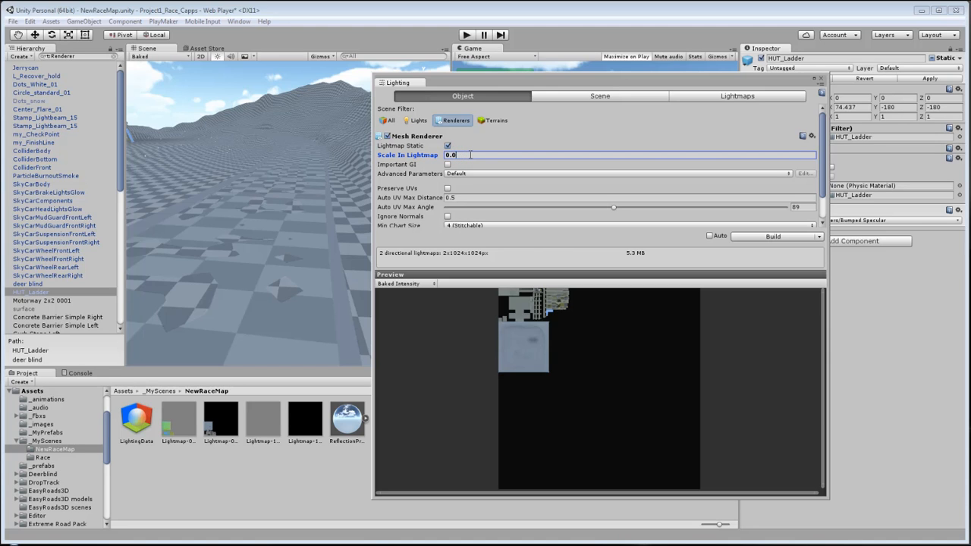
Set the deer blind's Scale In Lightmap to 0.05.
click(24, 285)
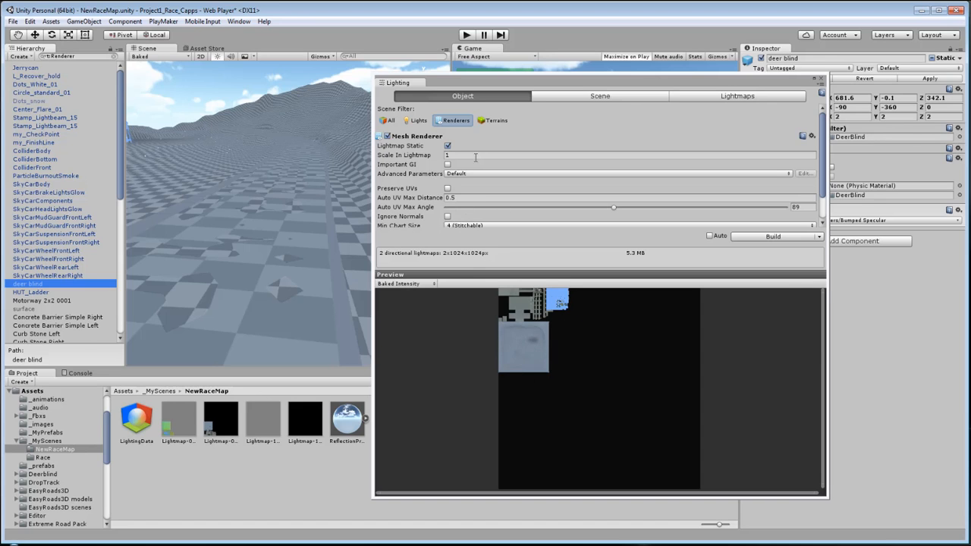
click(449, 157)
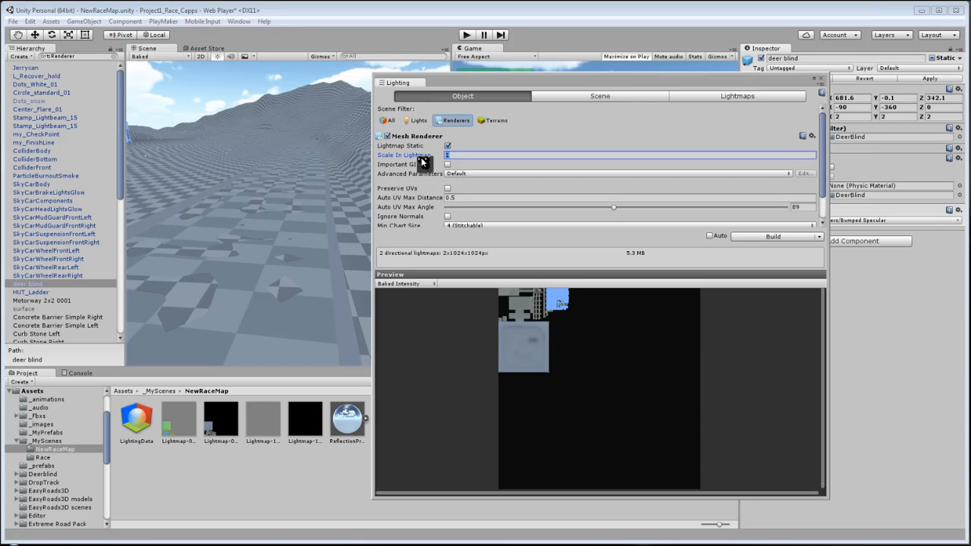
drag(419, 157, 405, 159)
double_click(448, 154)
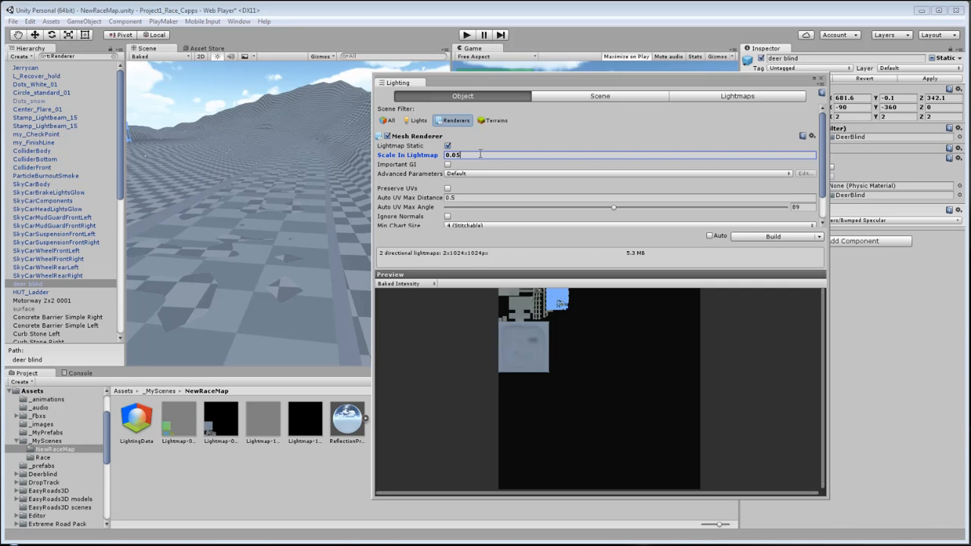
Examine the Concrete Barrier Simple Right and Left renderers in the scene and in the baked intensity lightmap preview.
click(33, 302)
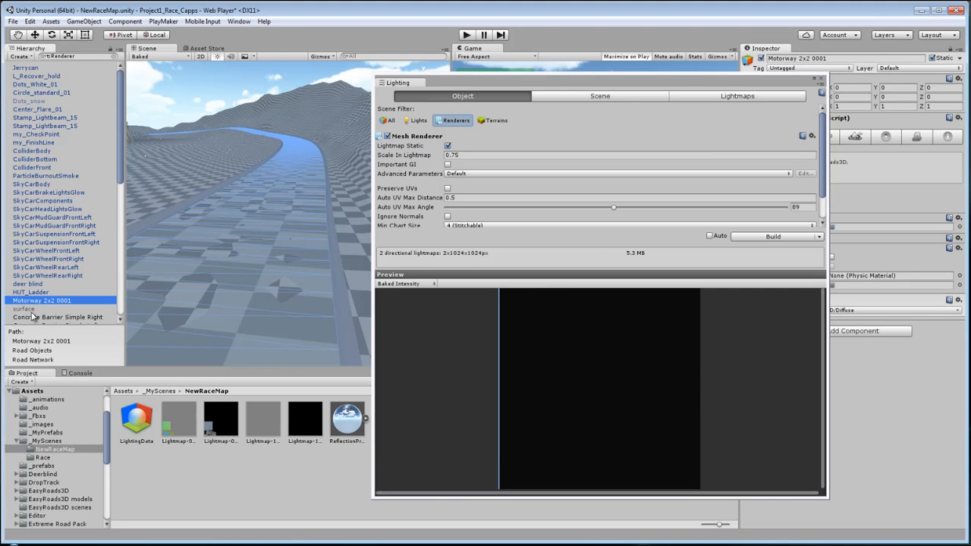
drag(121, 158, 73, 206)
click(69, 196)
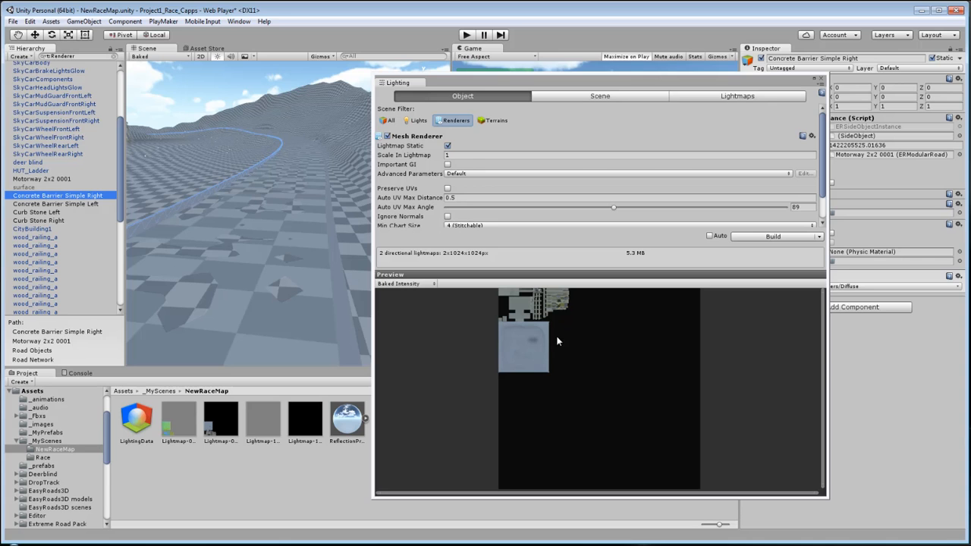
click(548, 354)
scroll(544, 344, up, 1)
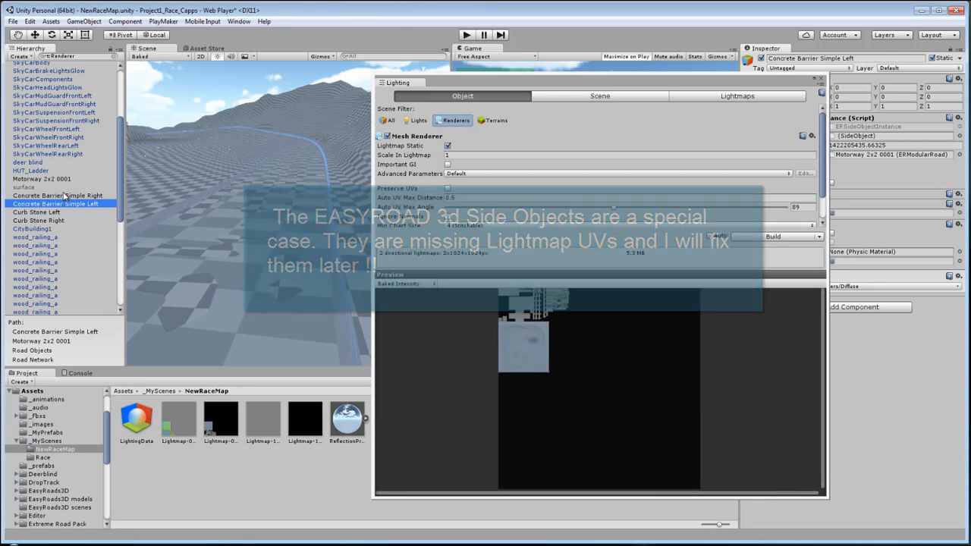
click(64, 196)
click(66, 203)
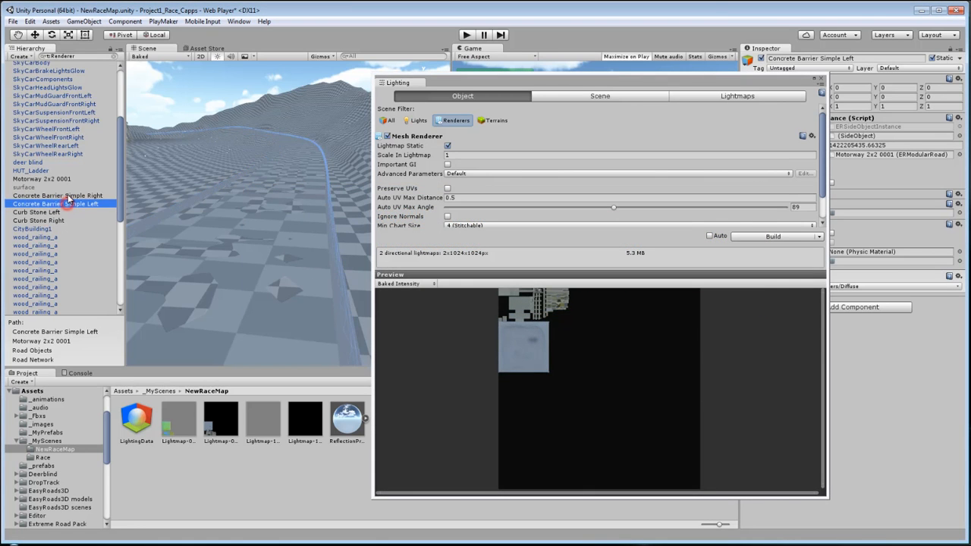
click(65, 196)
click(70, 204)
click(69, 196)
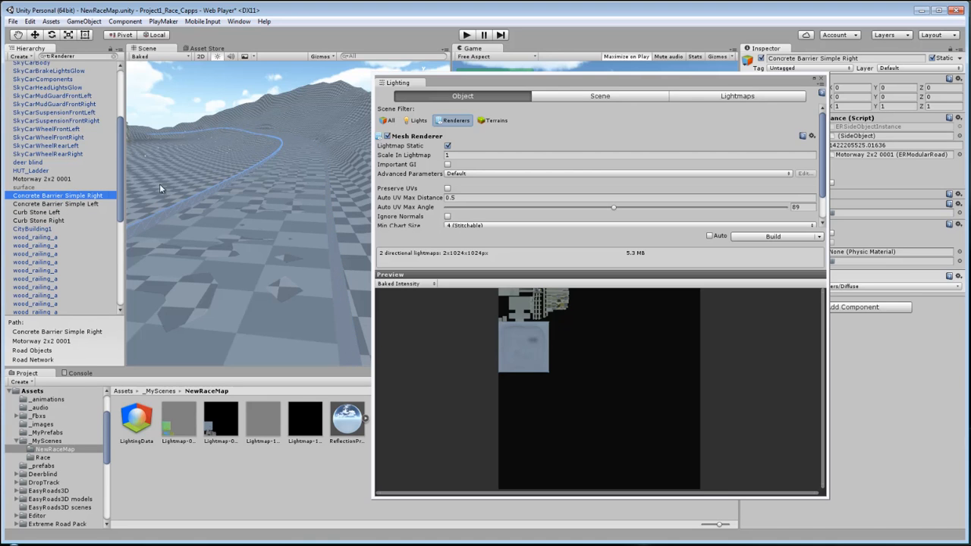
Reduce Concrete Barrier Simple Right's Scale In Lightmap to about 0.5, checking it against Motorway 2x2 0001's scale.
drag(419, 154, 403, 157)
click(42, 179)
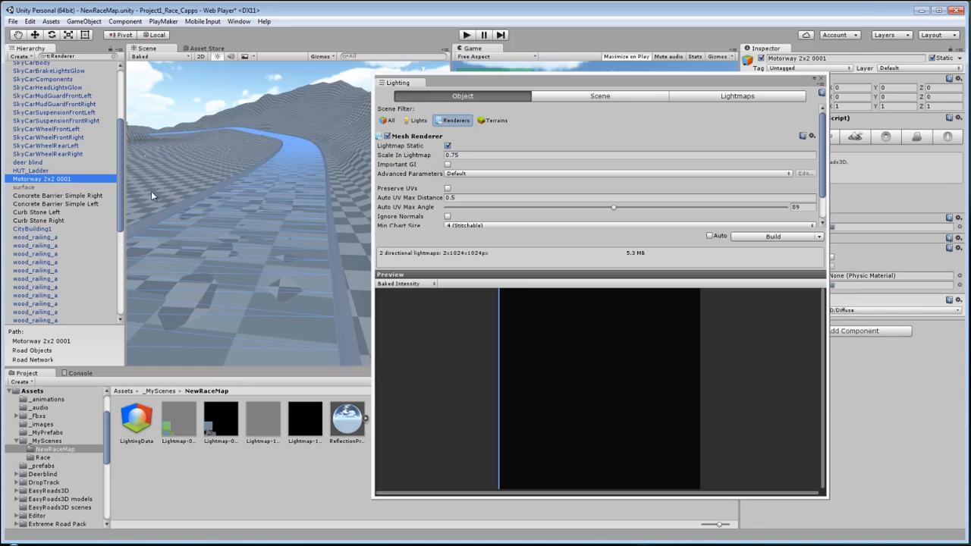
click(29, 196)
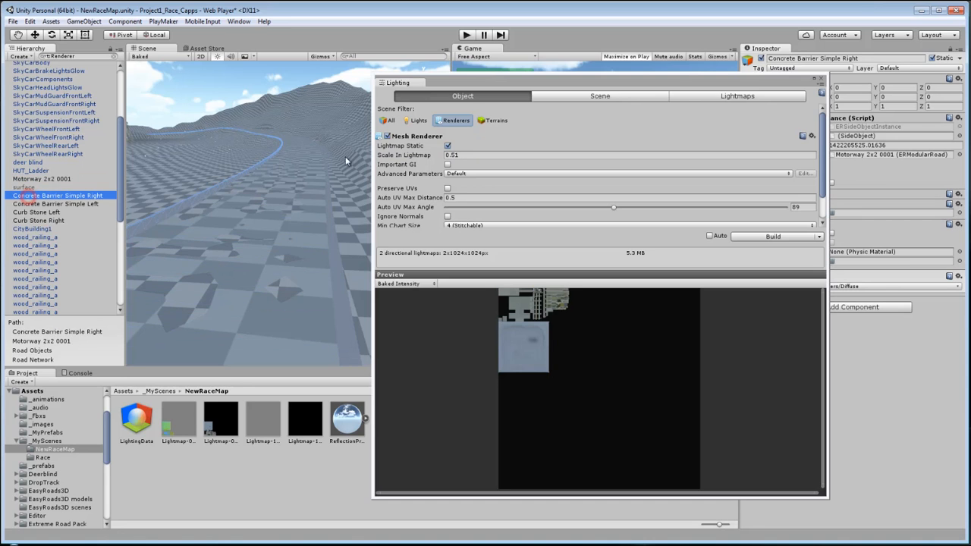
click(452, 156)
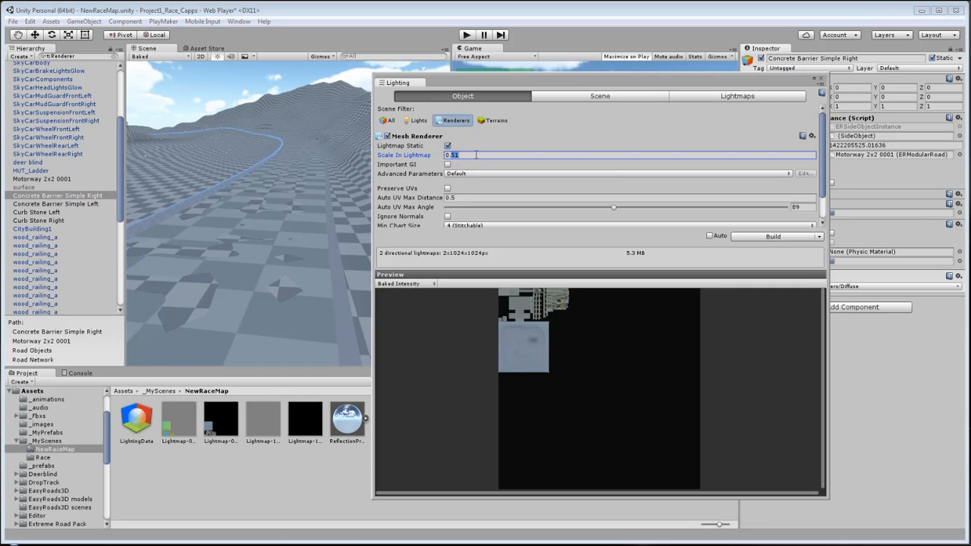
Set Concrete Barrier Simple Left's Scale In Lightmap to 0.5.
click(60, 204)
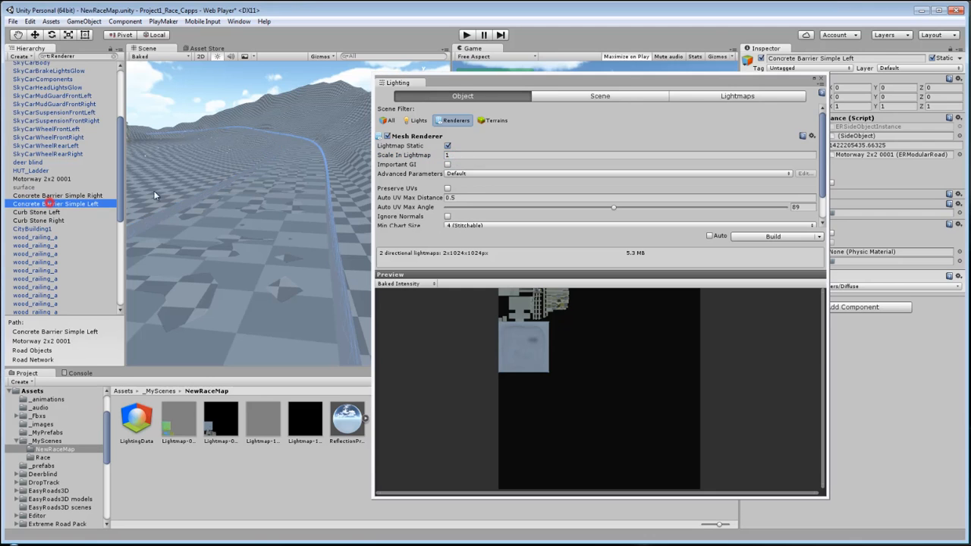
click(452, 155)
text(0.73)
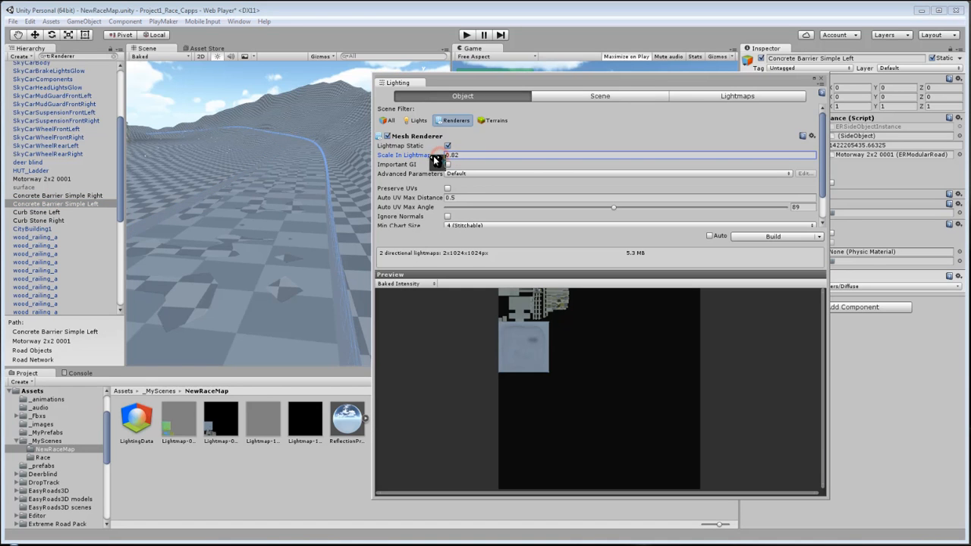
drag(453, 155, 486, 155)
text(5)
Set Scale In Lightmap to 0.15 for both Curb Stone Left and Curb Stone Right, and check both settings.
click(55, 213)
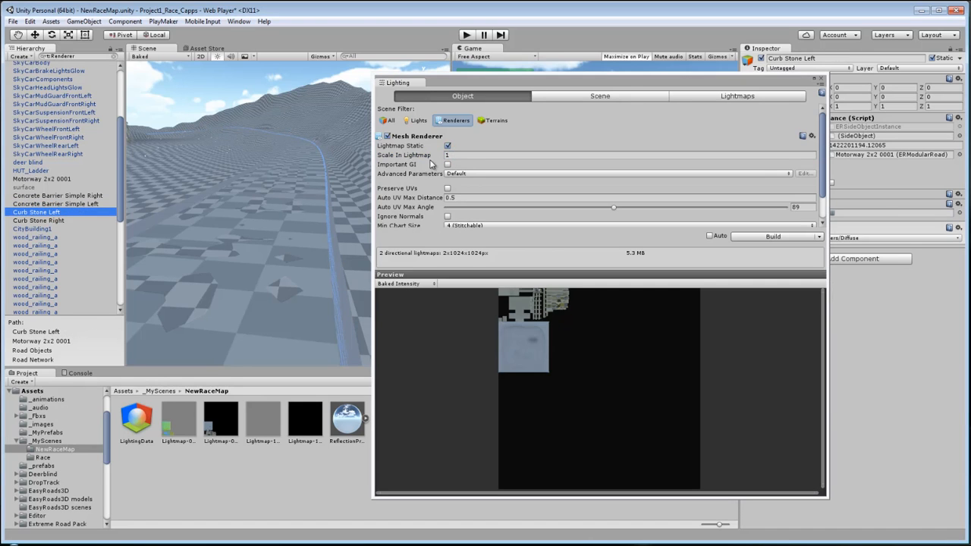
drag(416, 157, 397, 158)
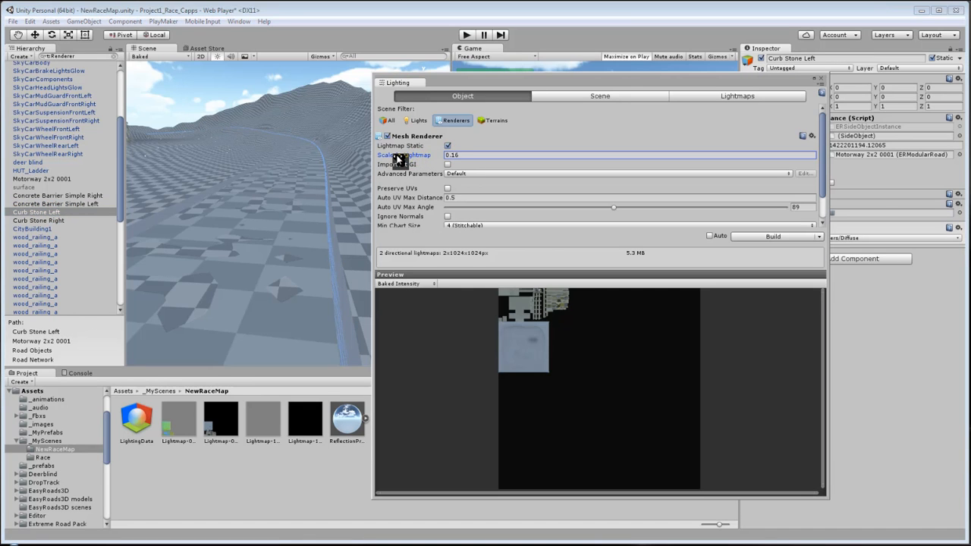
click(452, 155)
click(40, 220)
drag(407, 156, 393, 158)
click(453, 155)
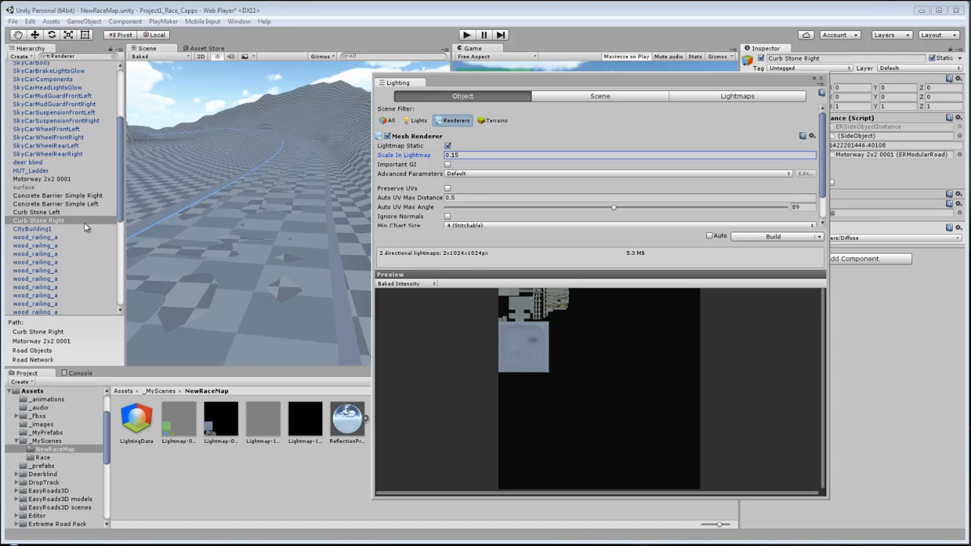
click(48, 213)
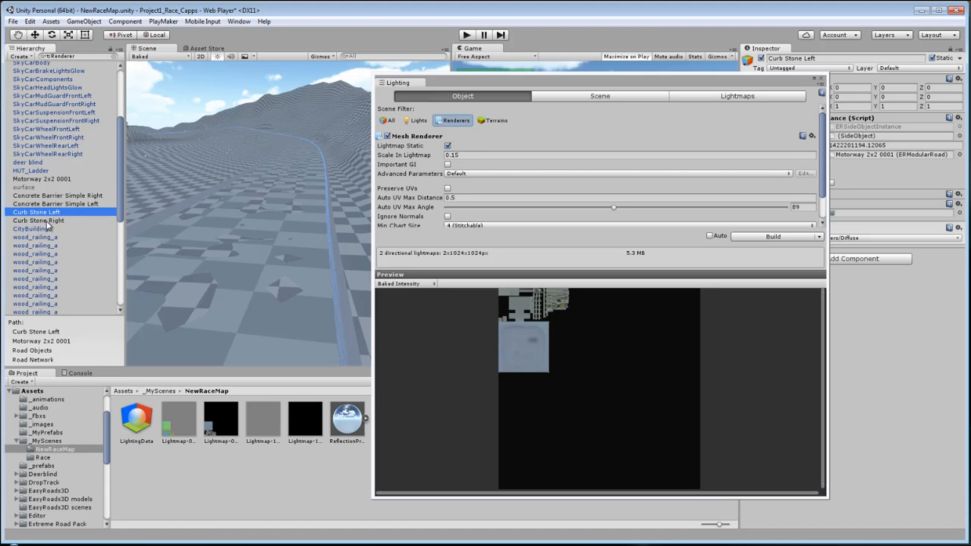
click(45, 221)
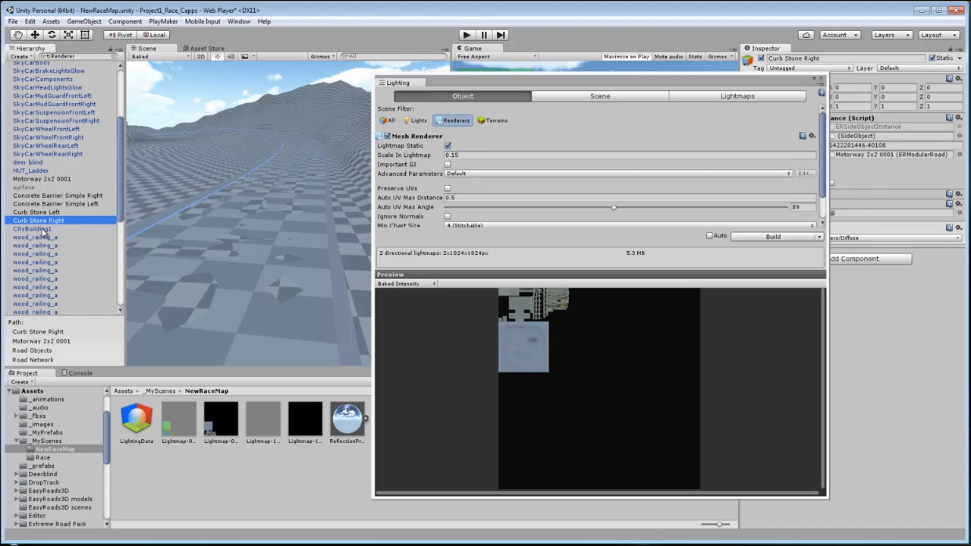
Frame CityBuilding1 in the scene and examine its baked lightmap checker density on the side walls and front facade.
click(43, 230)
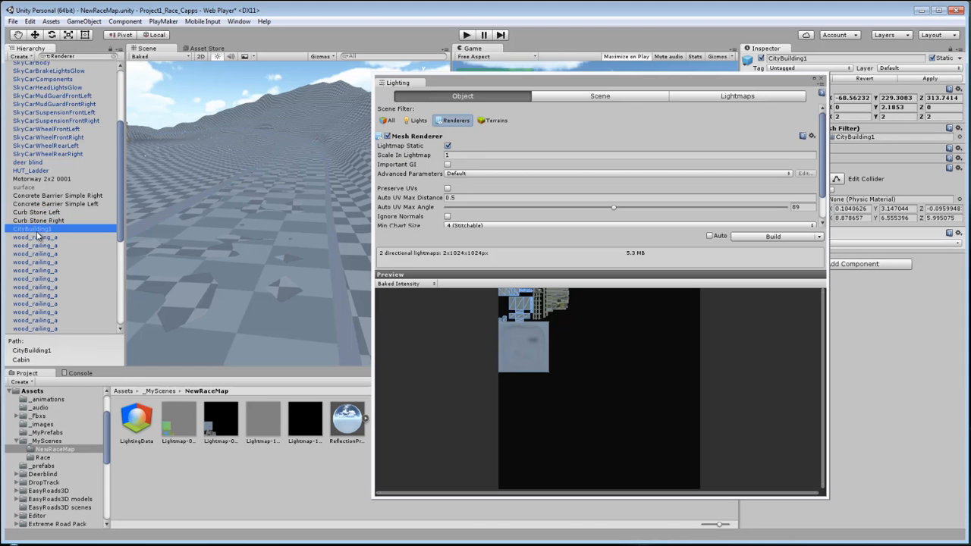
middle_drag(219, 226, 224, 232)
key(f)
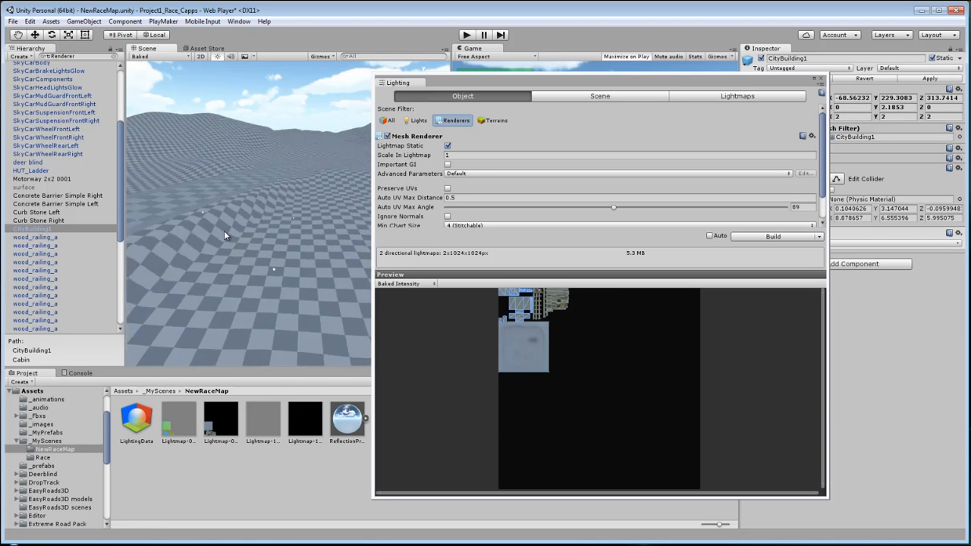
scroll(225, 231, up, 3)
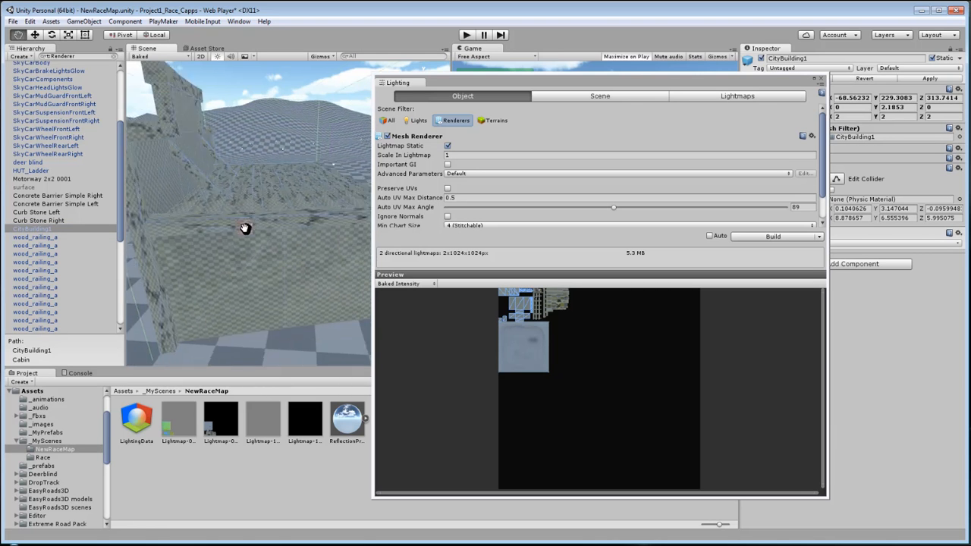
middle_drag(245, 228, 197, 184)
scroll(262, 181, up, 5)
alt+drag(303, 172, 205, 236)
alt+drag(288, 235, 240, 234)
middle_drag(240, 234, 120, 239)
mouse_move(243, 230)
alt+mouse_down()
mouse_move(112, 227)
mouse_move(133, 218)
mouse_move(108, 214)
mouse_move(154, 218)
alt+mouse_up()
mouse_move(288, 212)
alt+mouse_down()
mouse_move(162, 205)
mouse_move(245, 210)
mouse_move(234, 206)
alt+mouse_up()
middle_drag(234, 206, 152, 209)
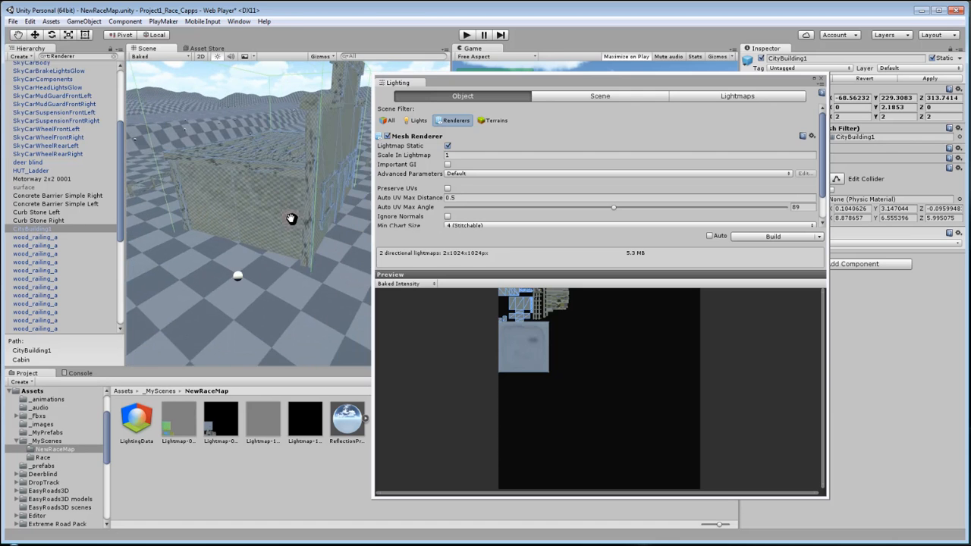
alt+drag(293, 217, 243, 225)
middle_drag(242, 226, 296, 216)
alt+drag(296, 216, 220, 191)
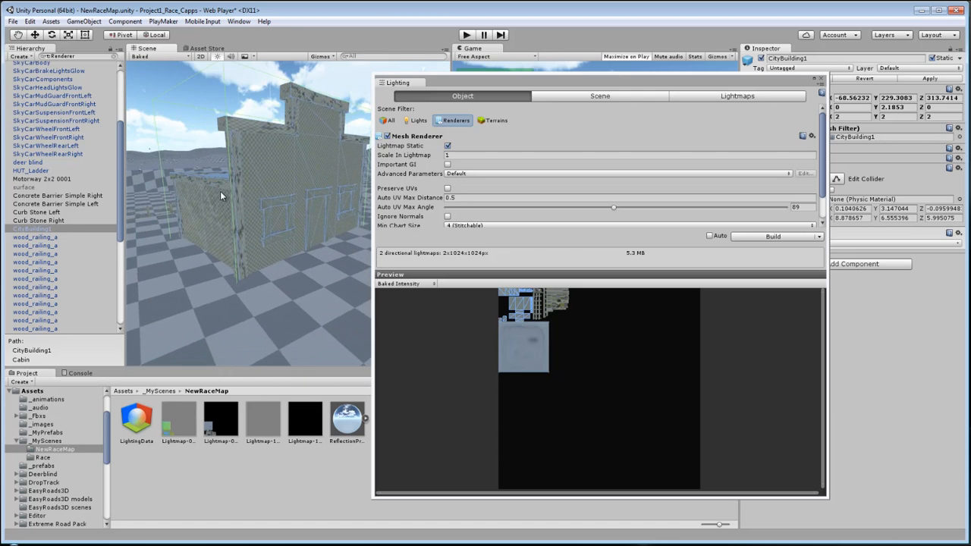
scroll(220, 192, up, 6)
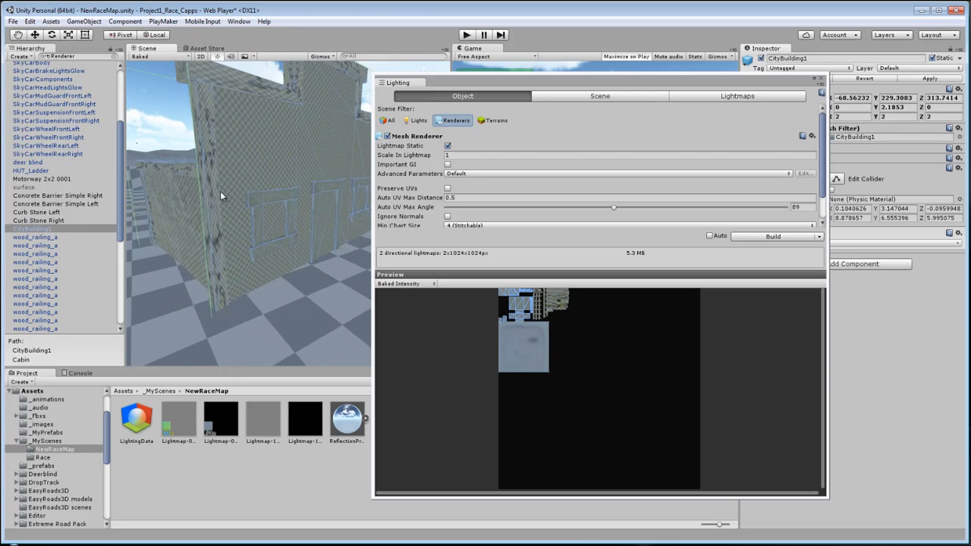
scroll(221, 192, down, 5)
scroll(221, 192, down, 1)
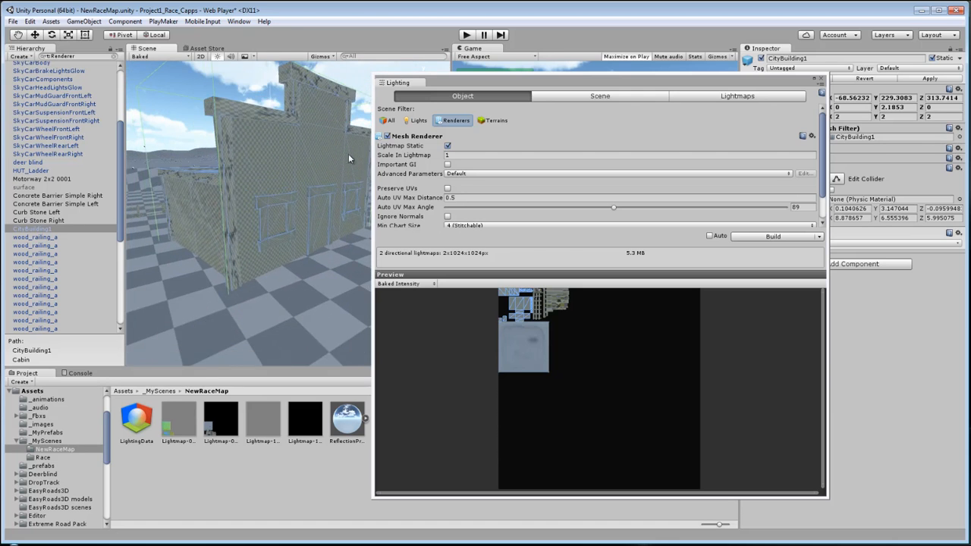
Try Scale In Lightmap values of 0.11, 0.05 and 0.5 on CityBuilding1, and settle on 0.07.
drag(410, 155, 393, 157)
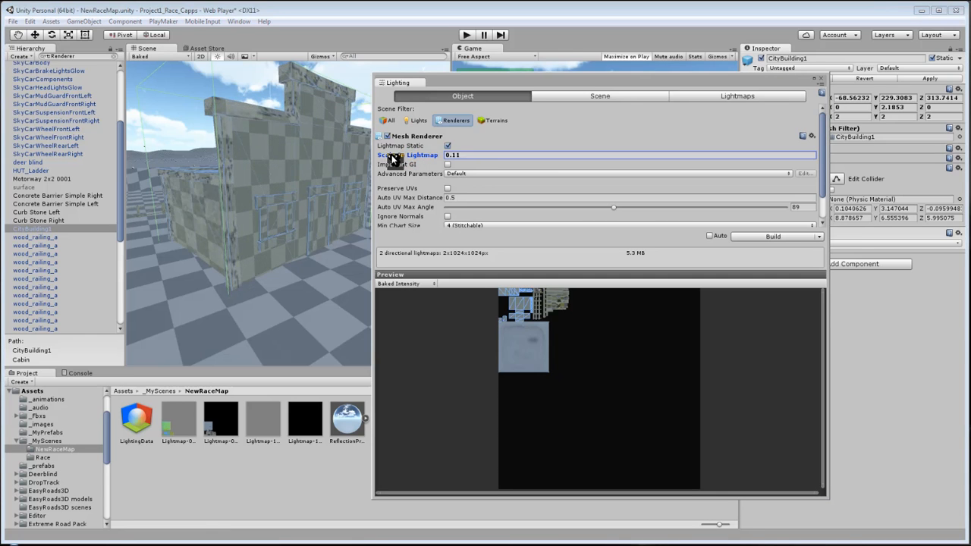
click(480, 155)
text(0.05)
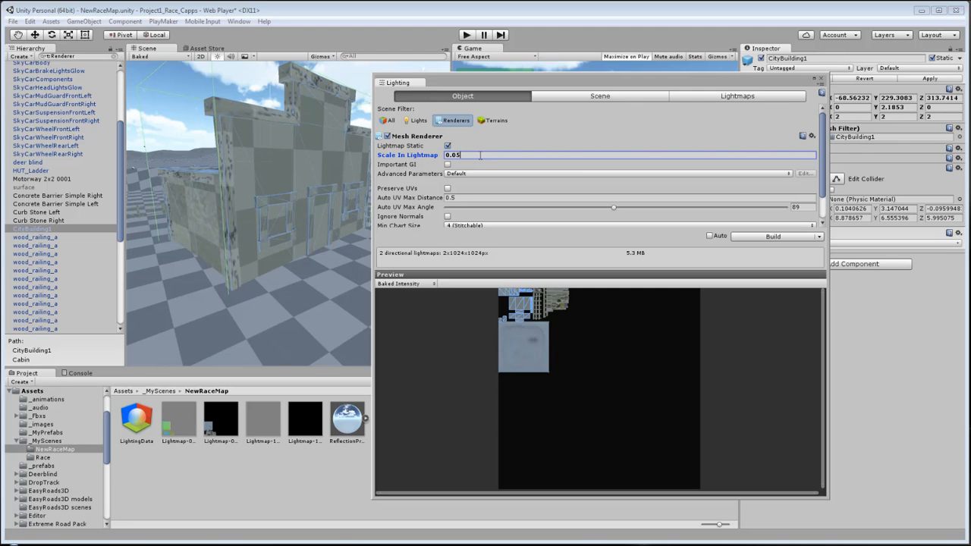
key(BackSpace)
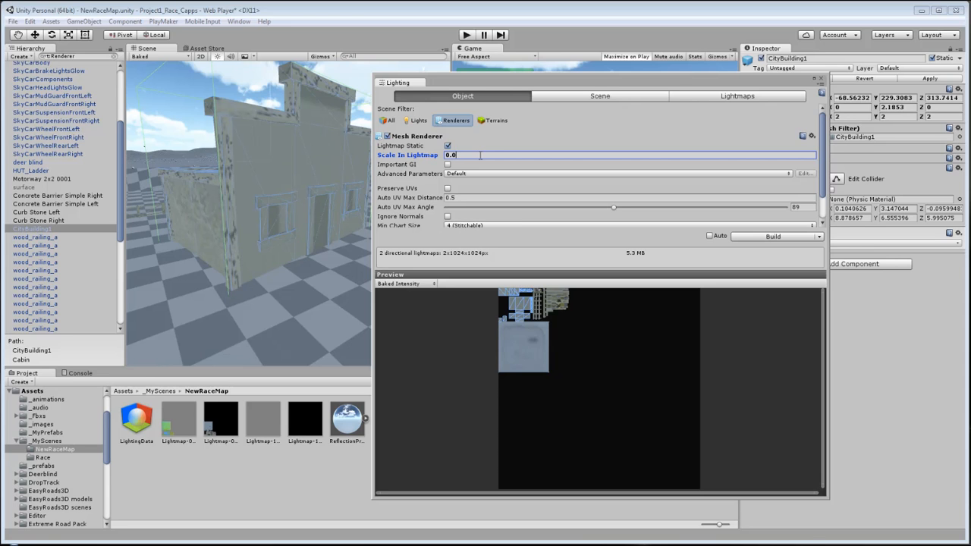
text(5)
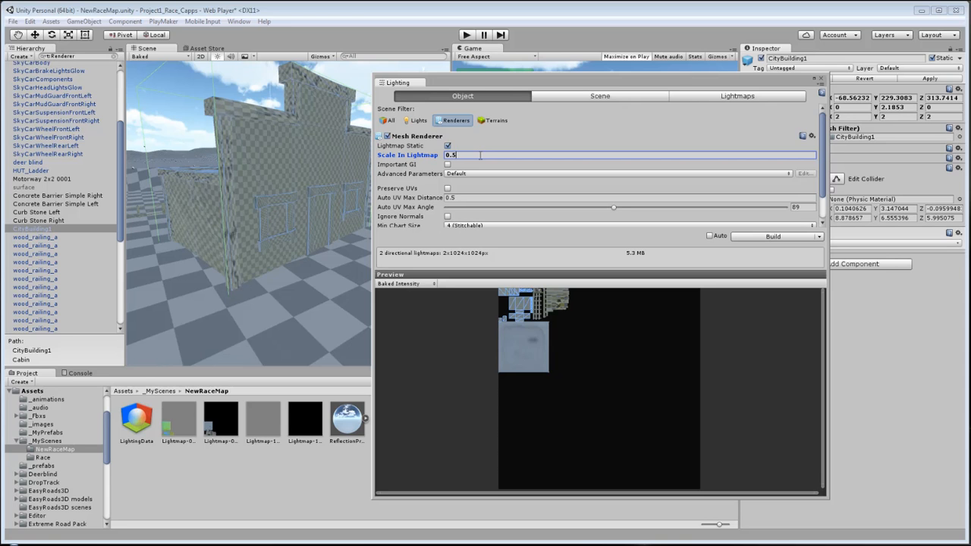
key(BackSpace)
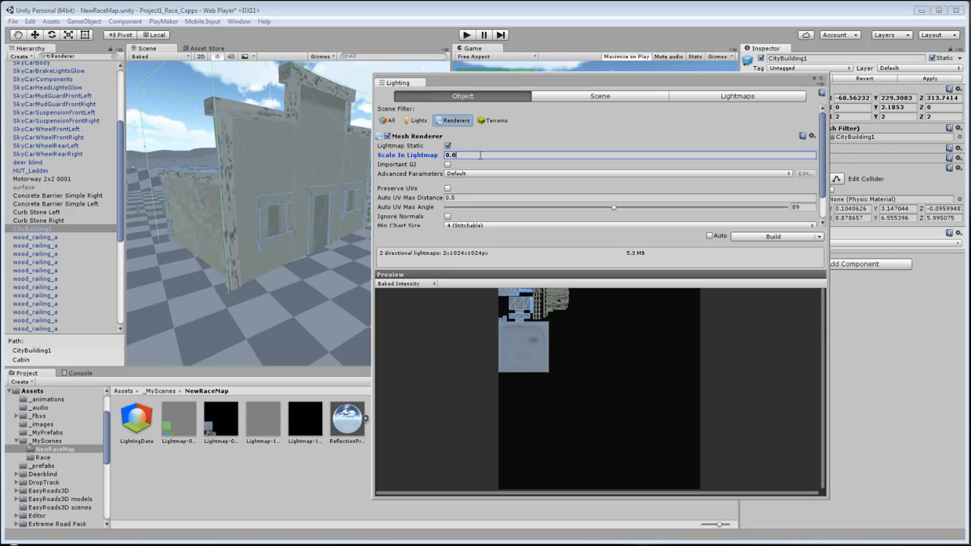
text(05)
key(BackSpace)
text(7)
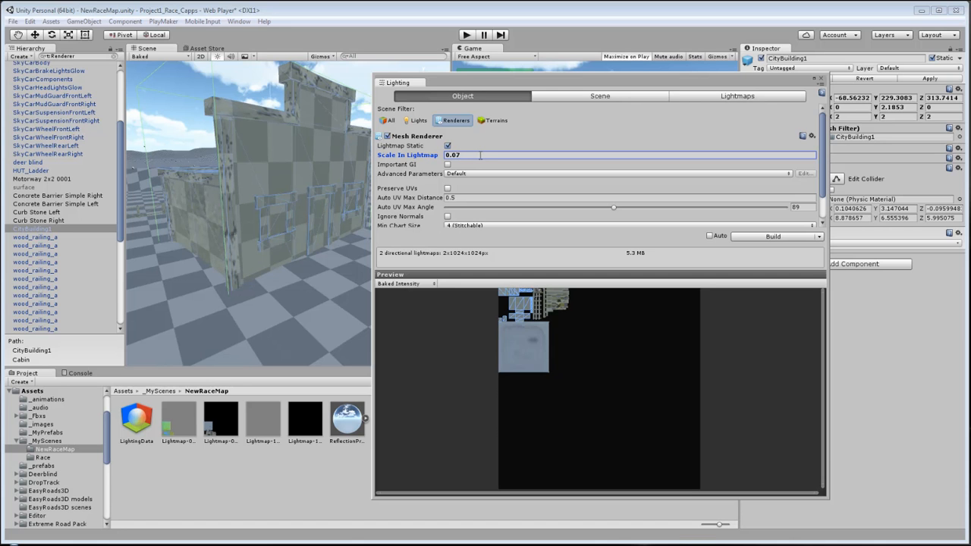
alt+drag(352, 213, 219, 227)
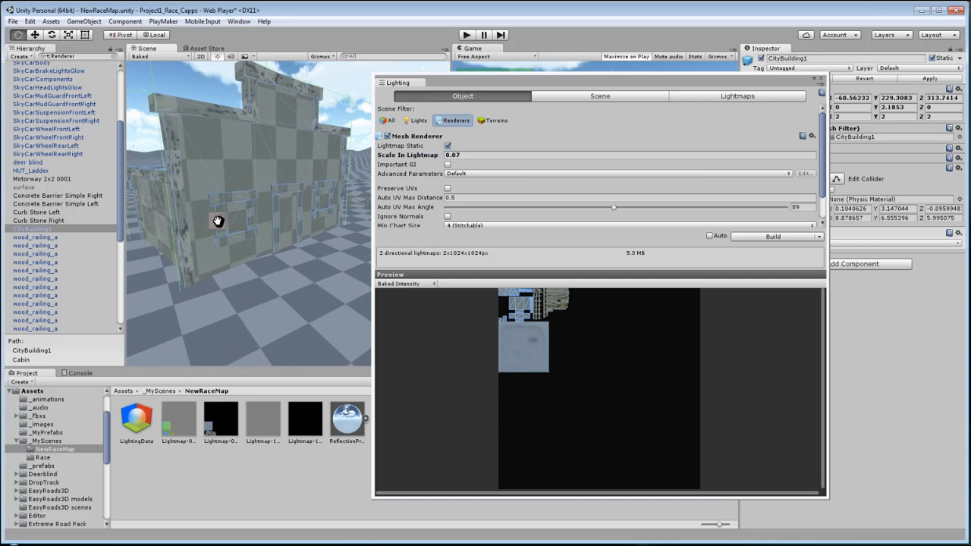
Select all the wood_railing_a fence pieces, without the default object, and reduce their Scale In Lightmap to 0.24.
click(38, 238)
drag(117, 203, 124, 303)
shift+click(42, 220)
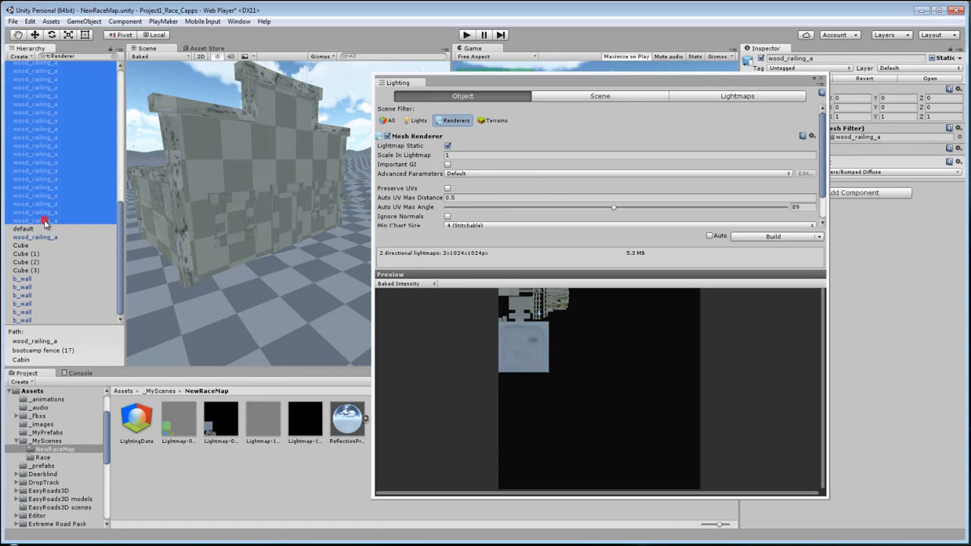
ctrl+click(43, 239)
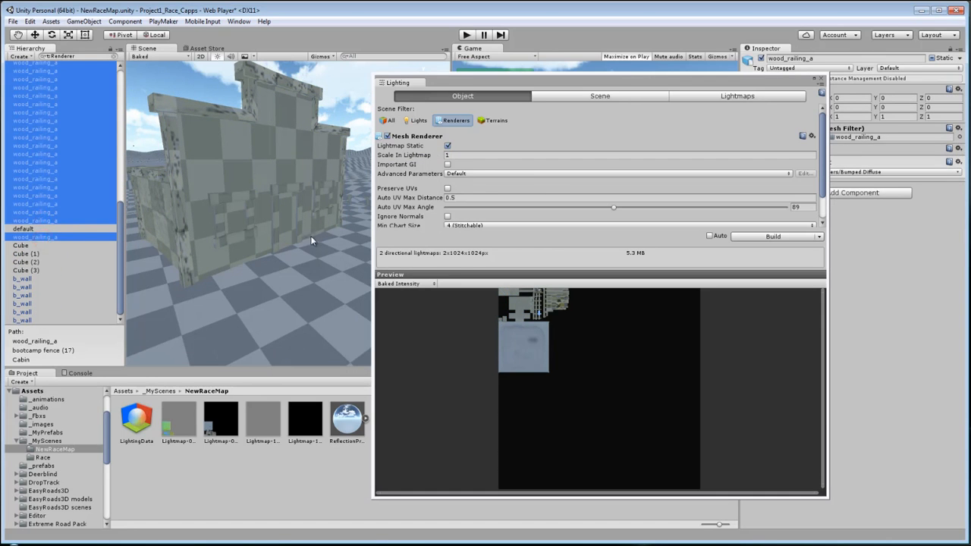
alt+drag(312, 238, 338, 173)
scroll(263, 220, up, 6)
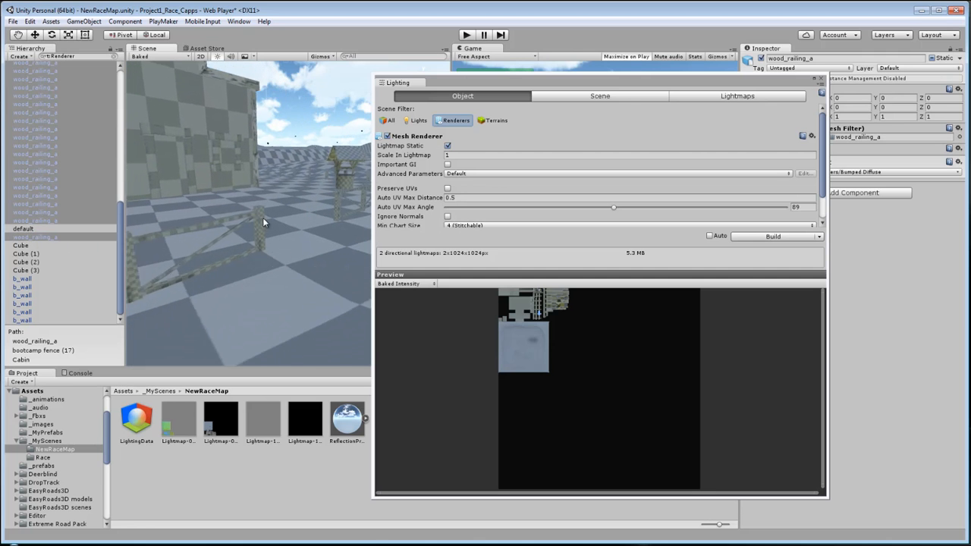
alt+drag(252, 226, 281, 220)
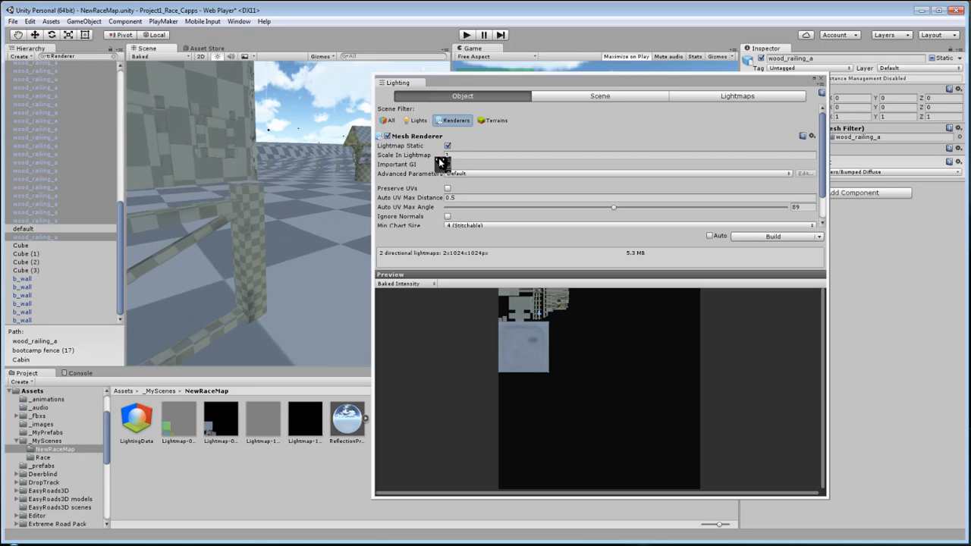
drag(439, 160, 412, 158)
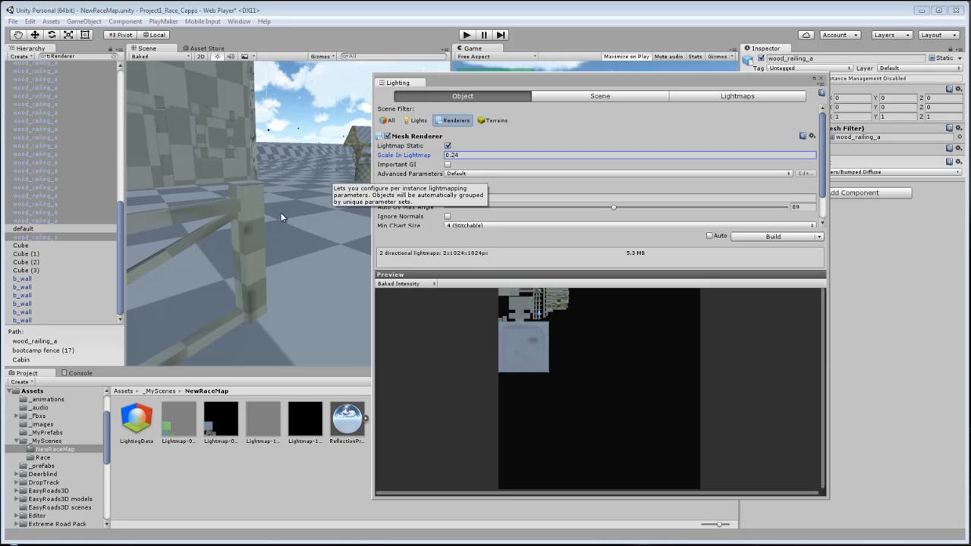
Select the water well's default mesh near the fence and reduce its Scale In Lightmap to 0.2.
mouse_move(280, 217)
right_down()
mouse_move(165, 270)
mouse_move(277, 235)
right_up()
middle_drag(175, 308, 229, 300)
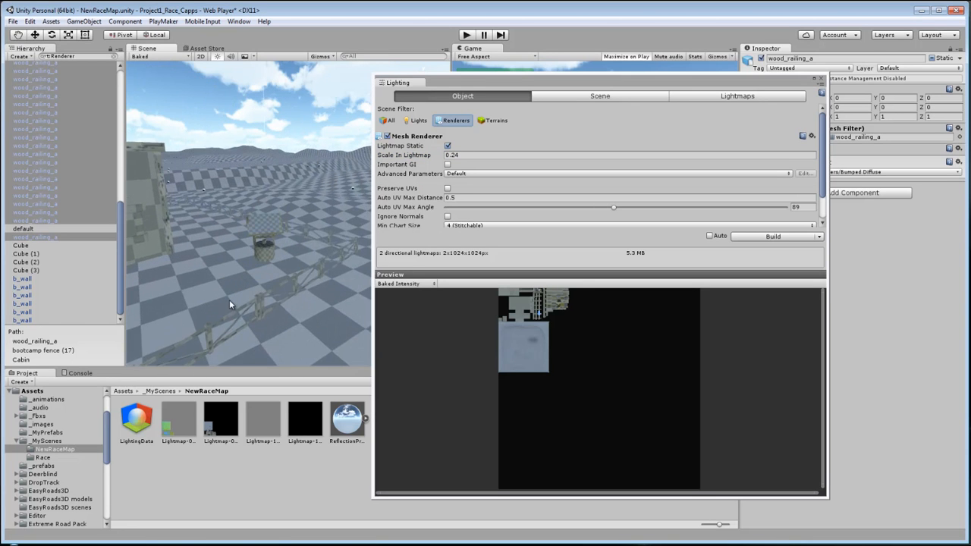
scroll(229, 298, up, 5)
scroll(221, 288, up, 8)
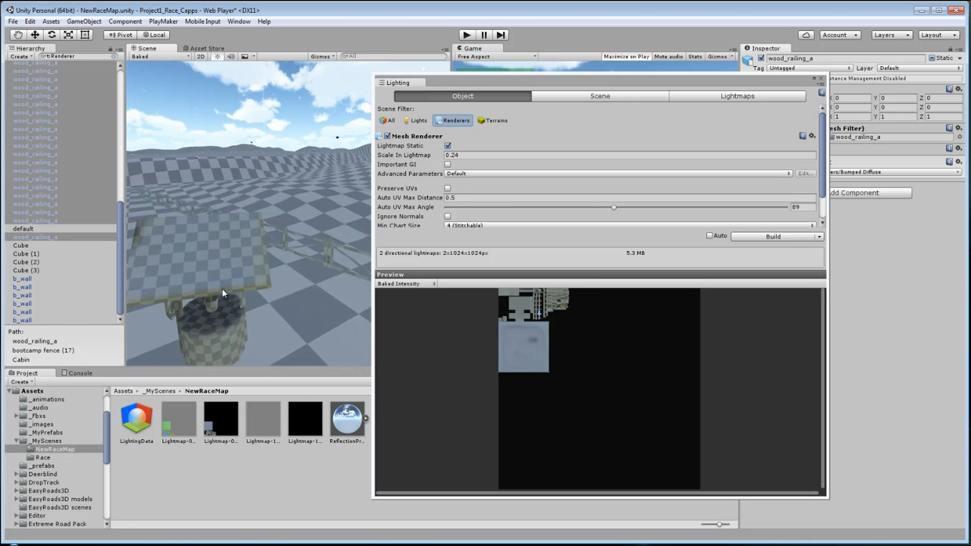
click(255, 174)
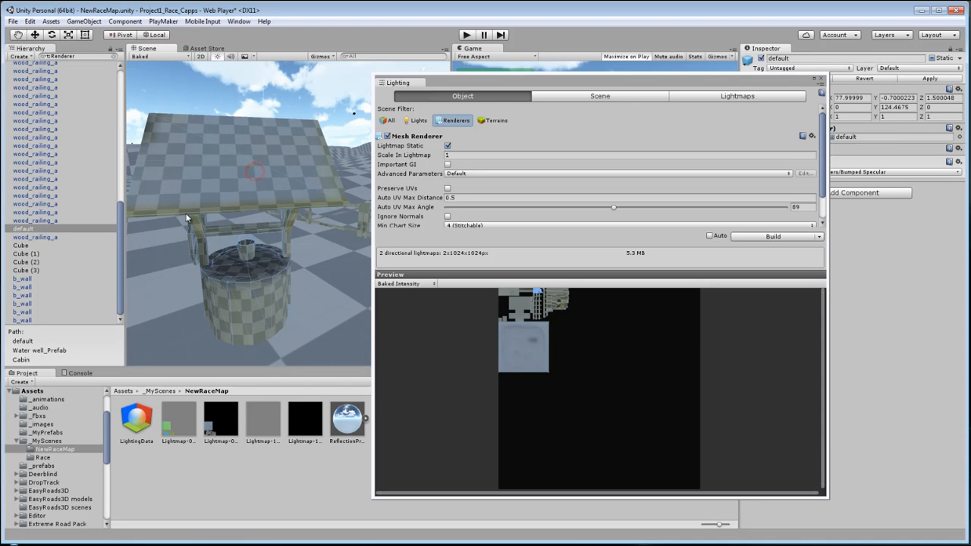
drag(405, 157, 385, 154)
scroll(242, 230, down, 12)
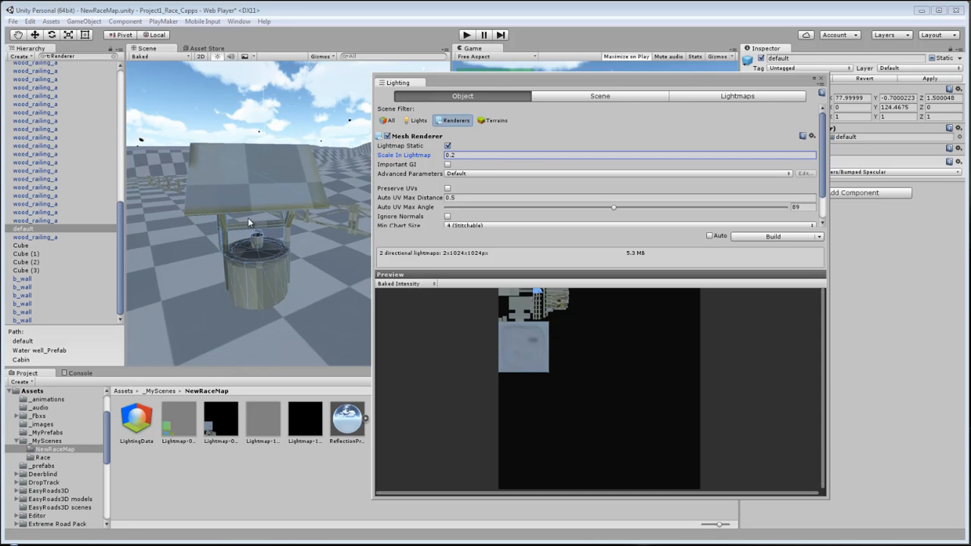
scroll(238, 236, down, 10)
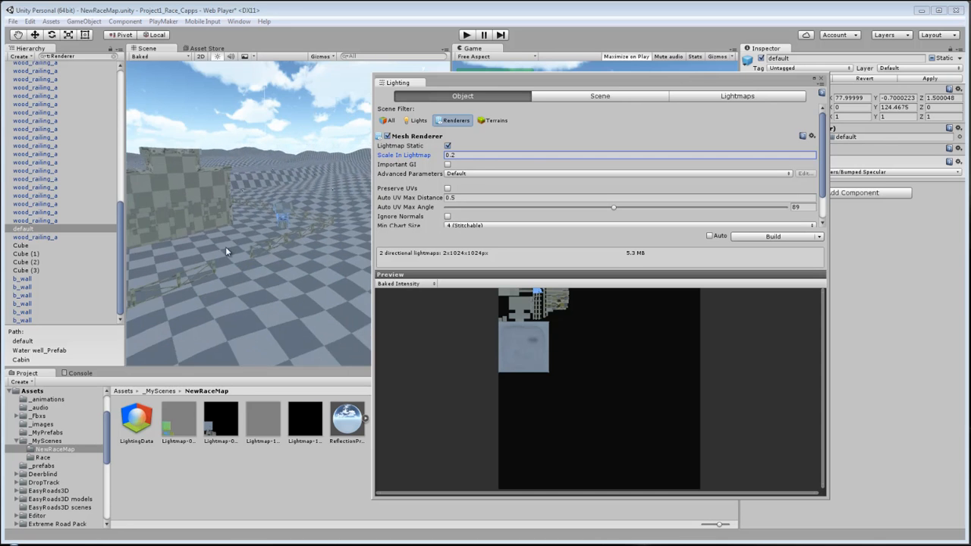
middle_drag(226, 247, 344, 245)
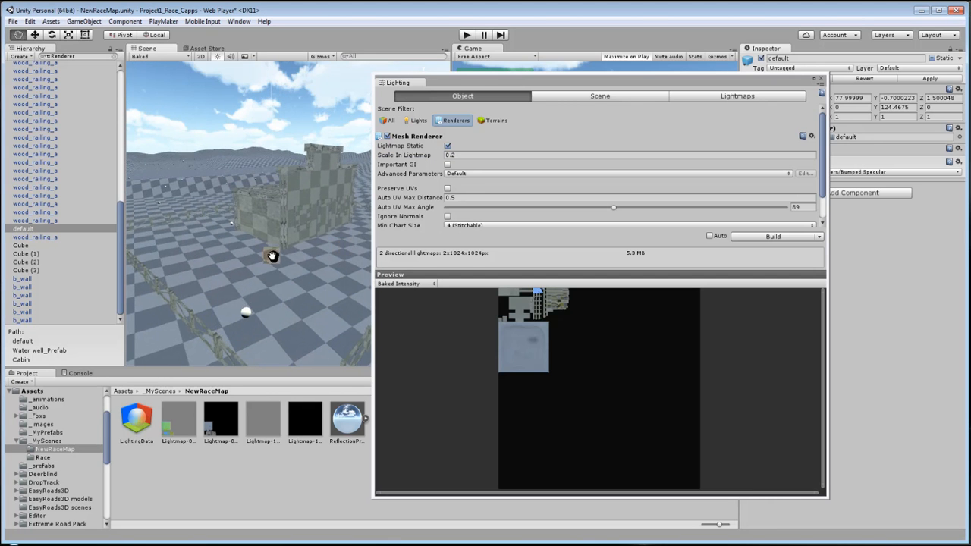
middle_drag(273, 257, 246, 251)
scroll(247, 251, up, 3)
right_drag(246, 251, 116, 266)
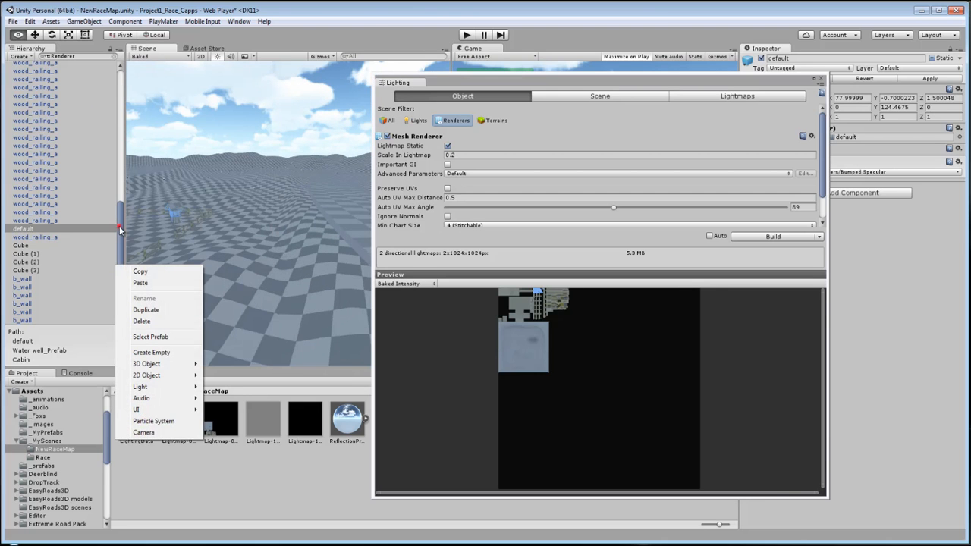
Filter the scene objects to terrains and set BackupTerrain's Scale In Lightmap to 0.03.
drag(119, 227, 125, 68)
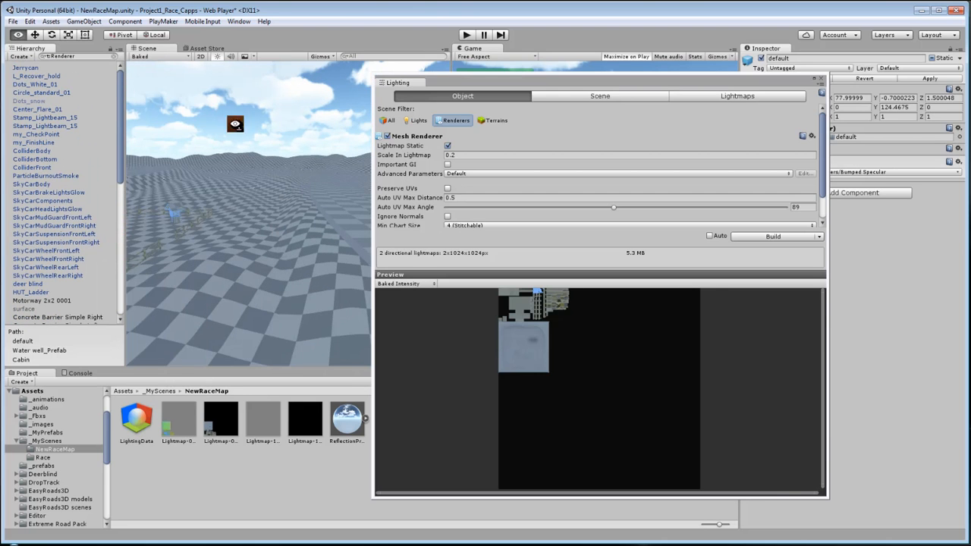
click(495, 119)
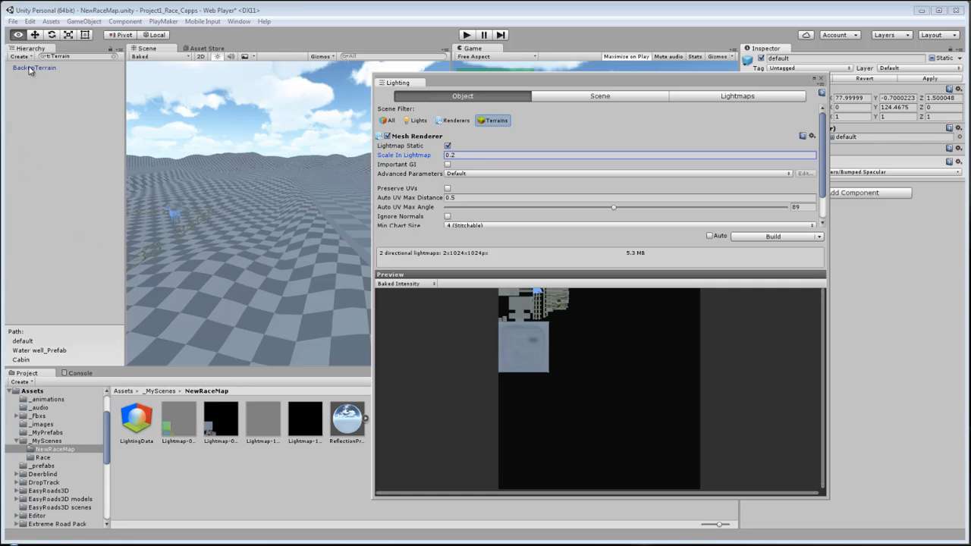
click(30, 68)
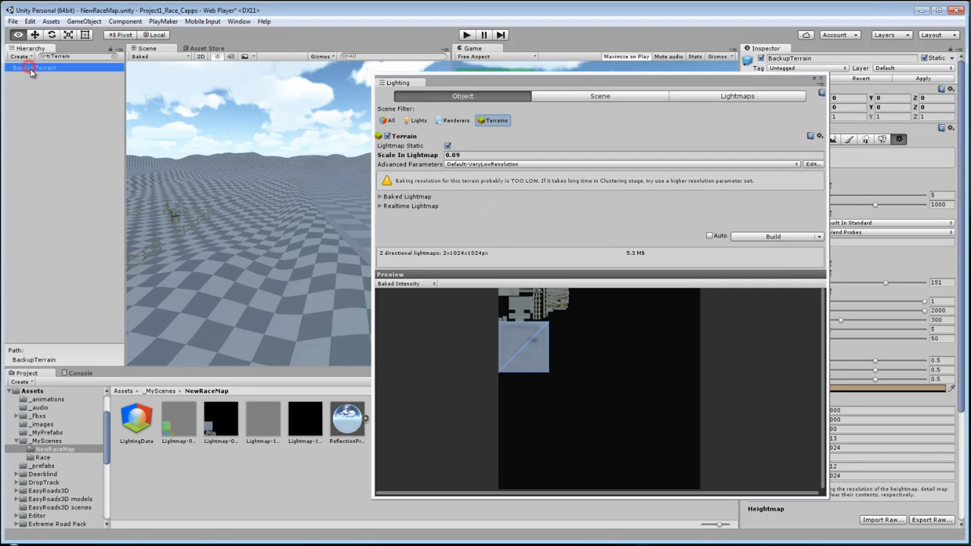
click(412, 157)
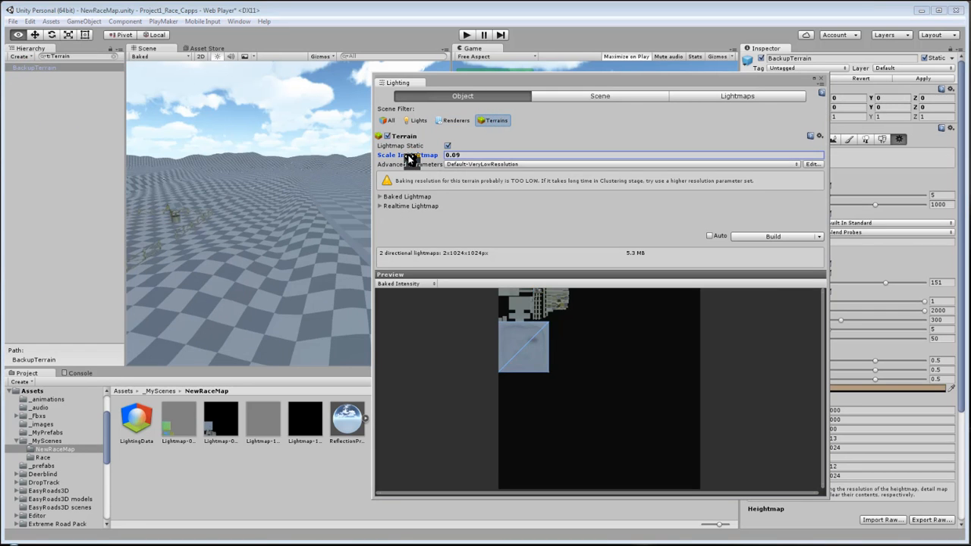
drag(409, 157, 404, 155)
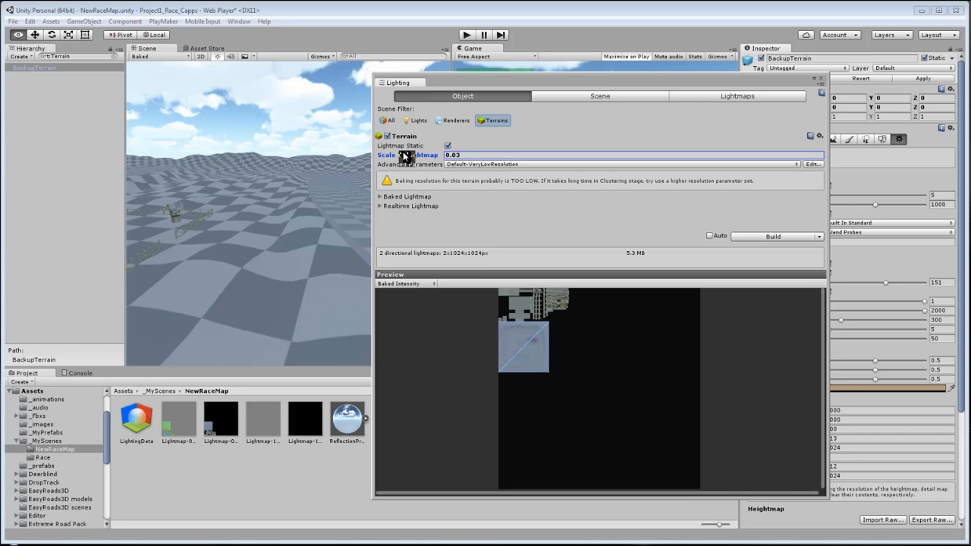
double_click(455, 154)
right_drag(311, 270, 287, 188)
Briefly run and stop the race scene, and check the lightmap checker pattern across the terrain beside the road.
click(466, 35)
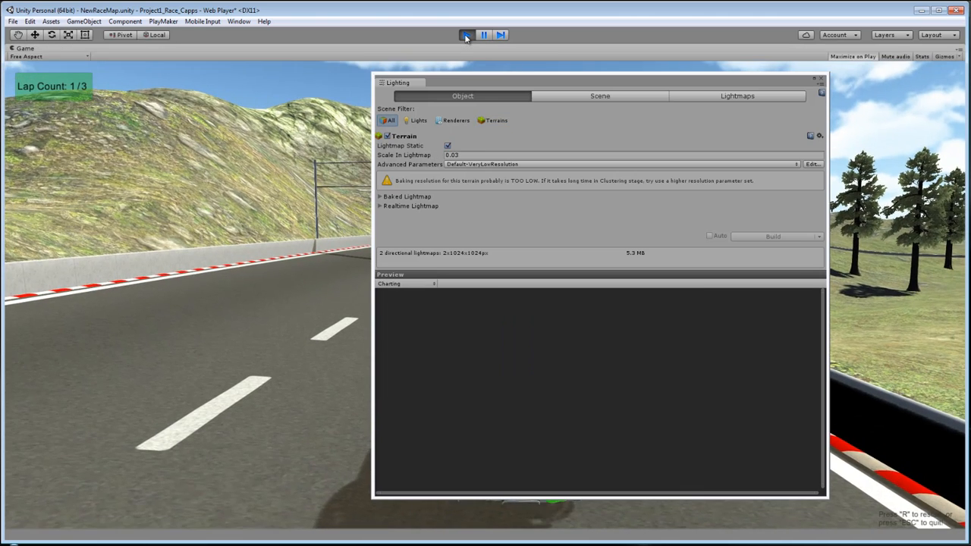
key(ctrl+p)
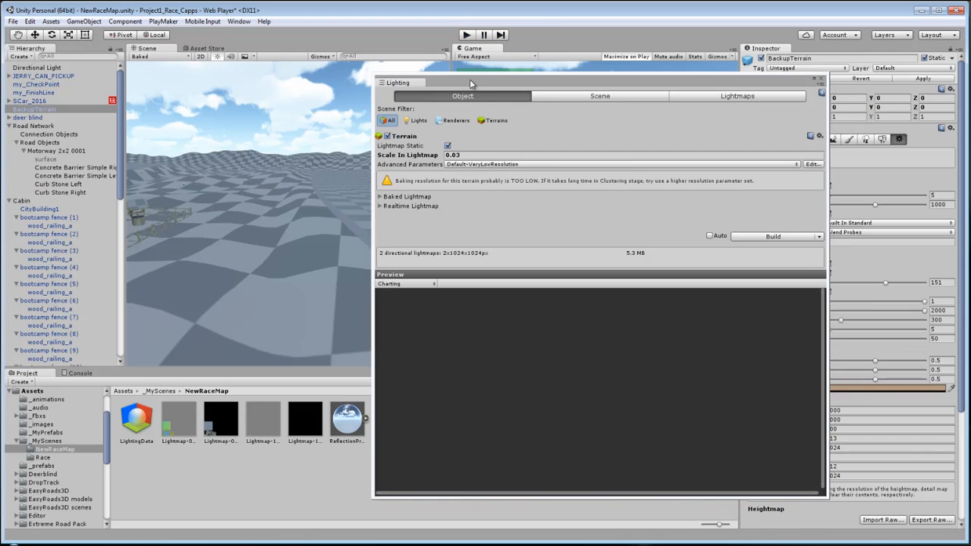
click(17, 35)
drag(245, 169, 298, 188)
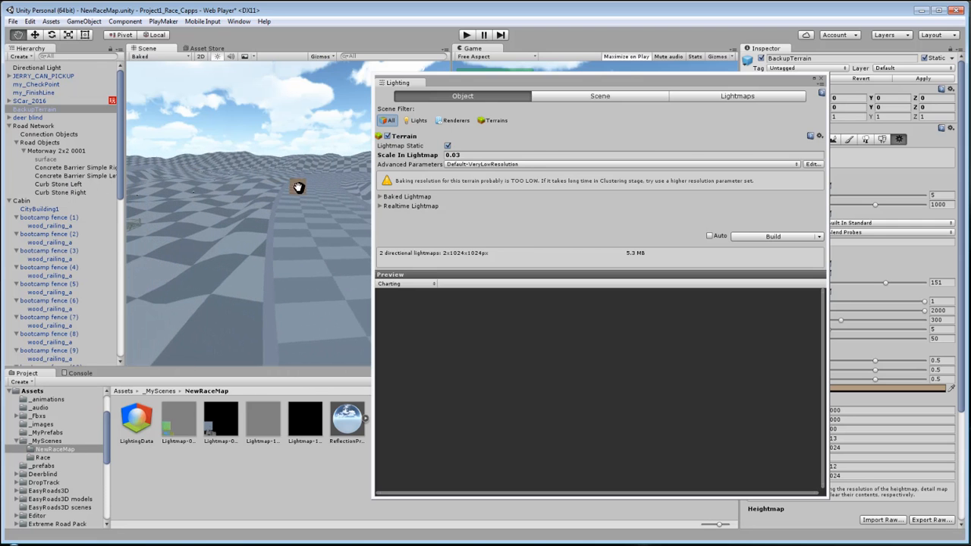
right_drag(298, 188, 288, 219)
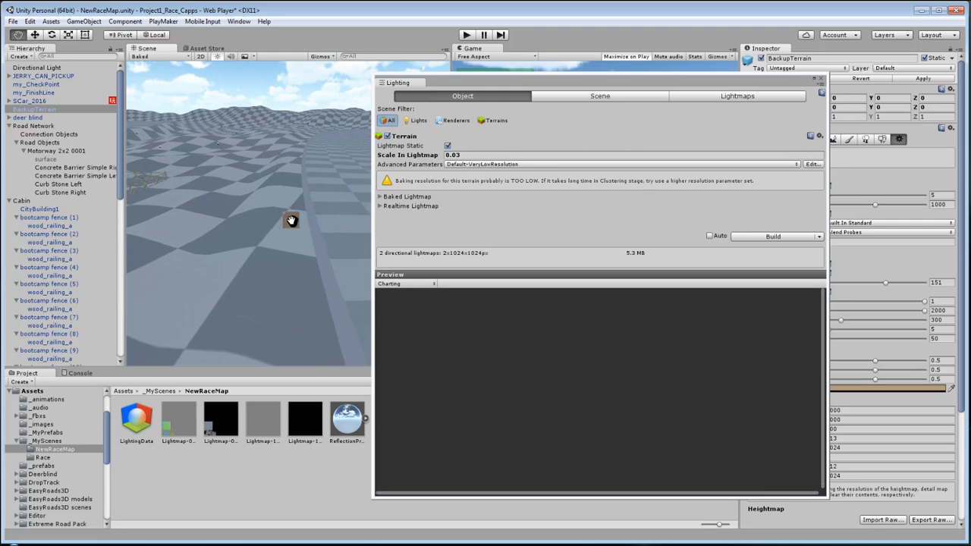
Inspect the lightmap checker density on BackupTerrain and along the road at the Concrete Barrier Simple Left.
click(494, 120)
click(44, 69)
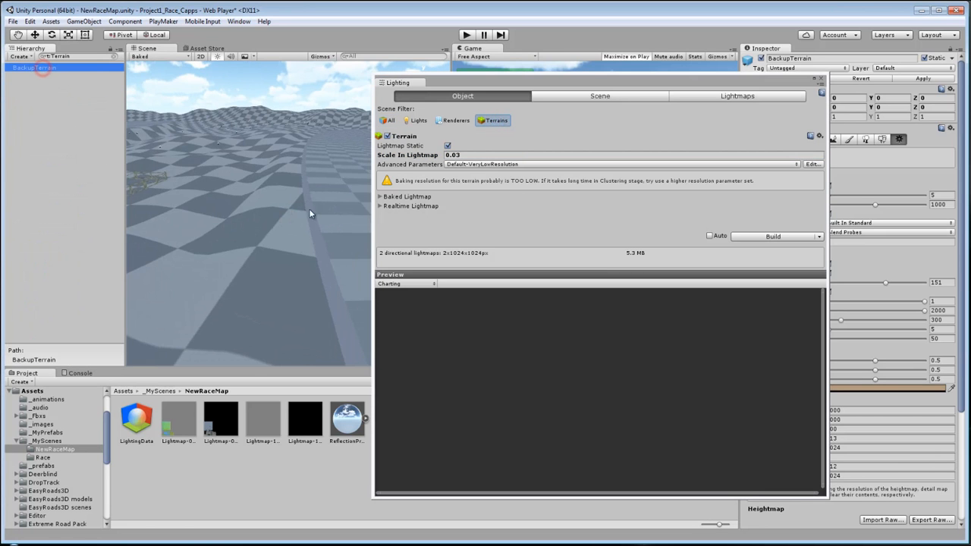
right_drag(309, 213, 249, 173)
scroll(231, 235, up, 3)
scroll(280, 201, up, 3)
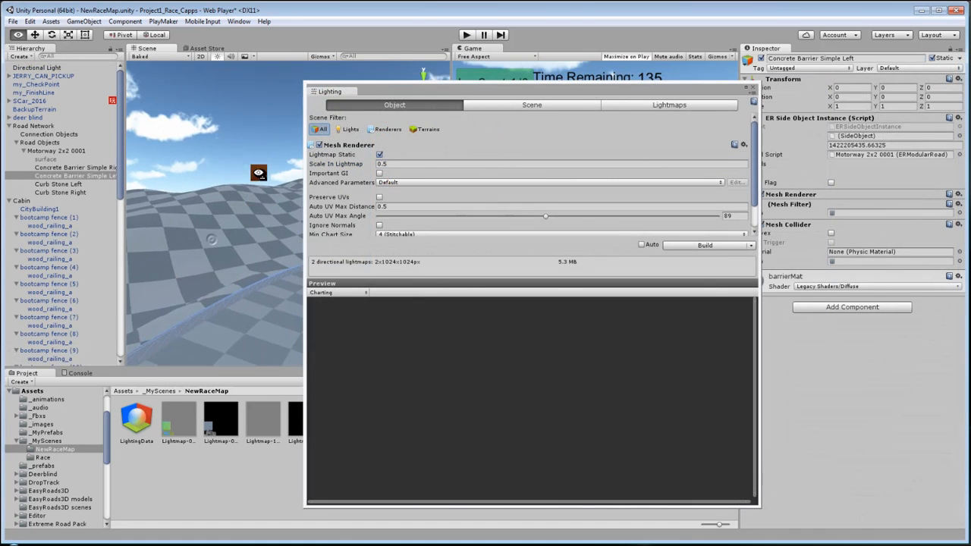
mouse_move(212, 242)
right_down()
mouse_move(227, 231)
mouse_move(231, 240)
right_up()
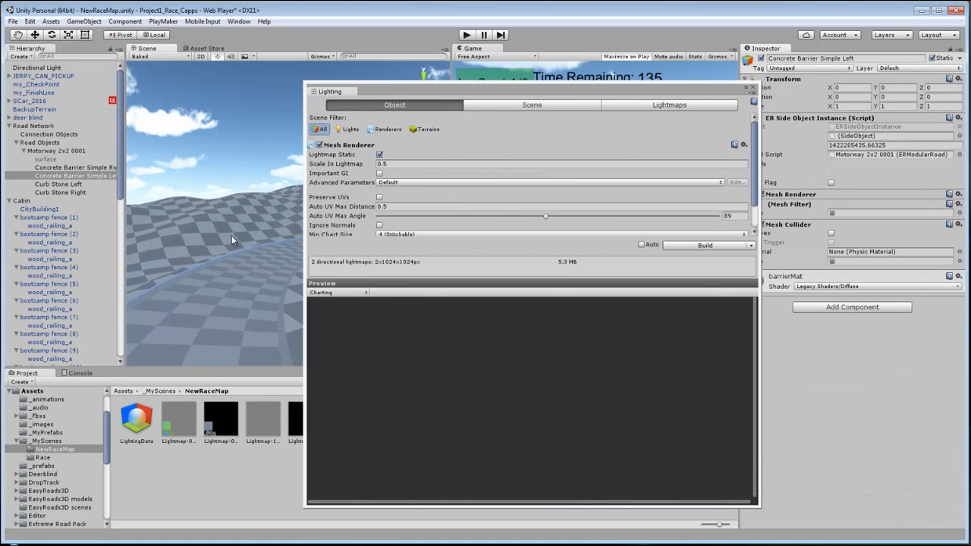
scroll(231, 240, down, 5)
middle_drag(231, 240, 246, 272)
right_drag(246, 272, 256, 289)
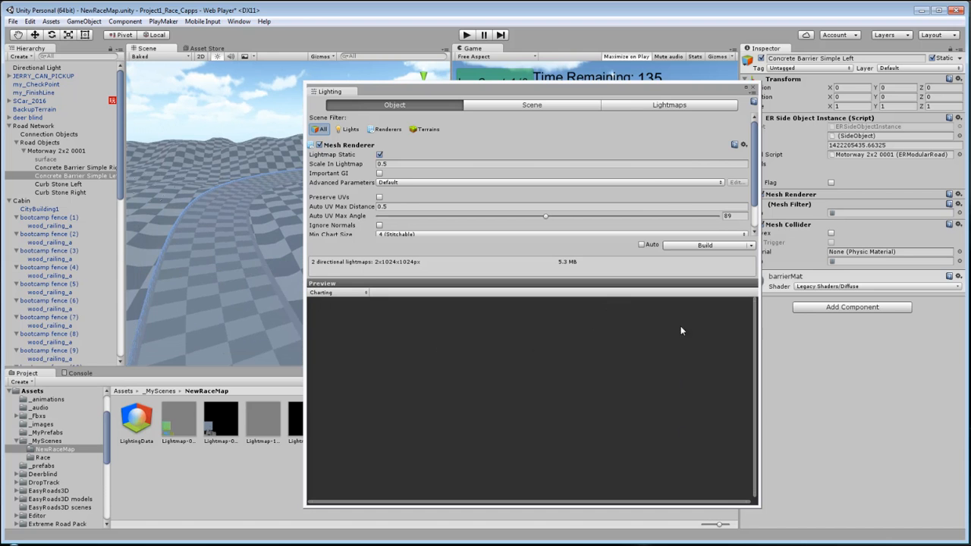
Review the Baked Resolution in the scene-wide Baked GI settings alongside the baked lightmaps and the checkered road.
drag(633, 95, 558, 95)
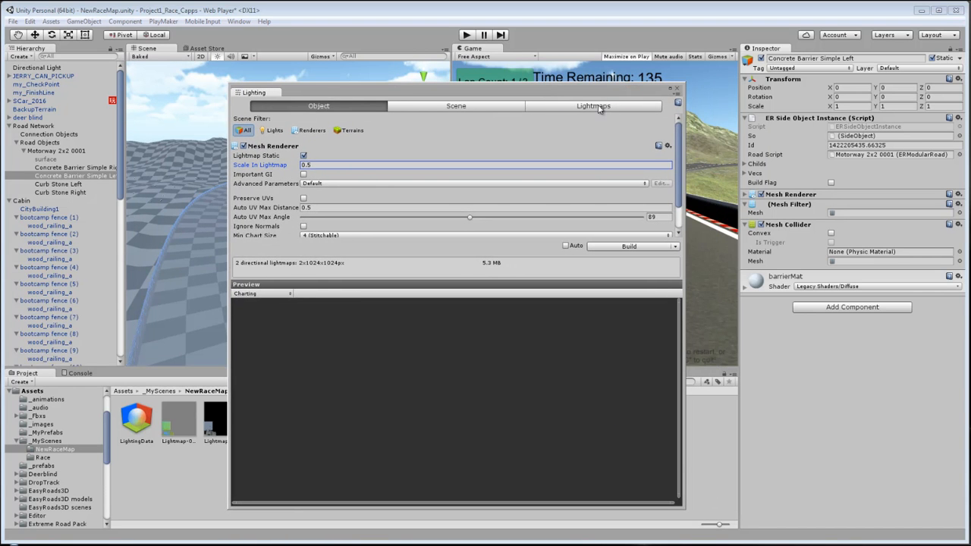
click(456, 106)
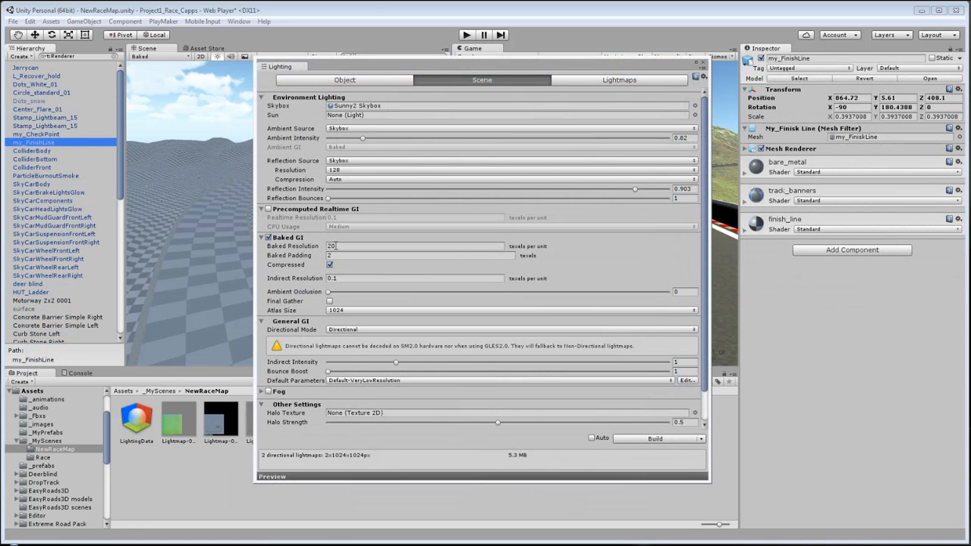
click(333, 246)
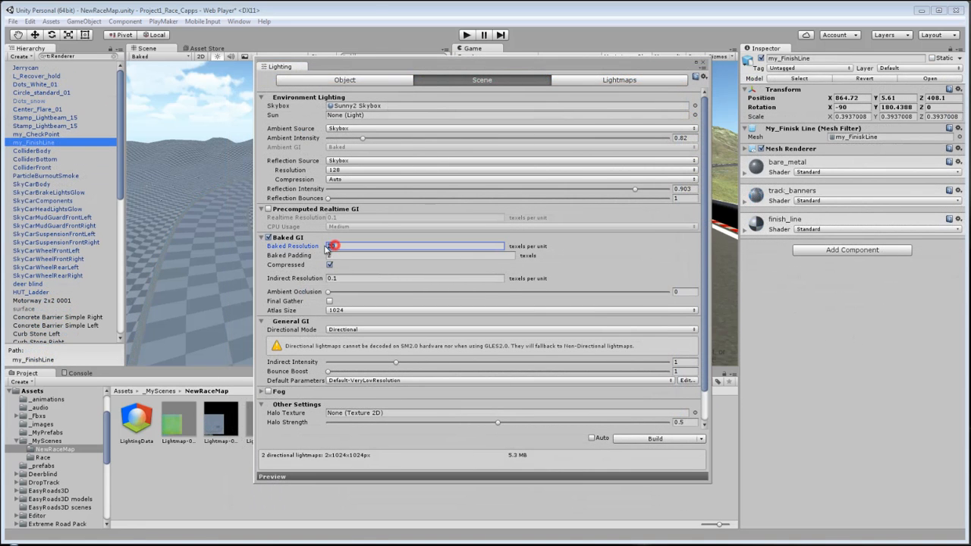
click(614, 81)
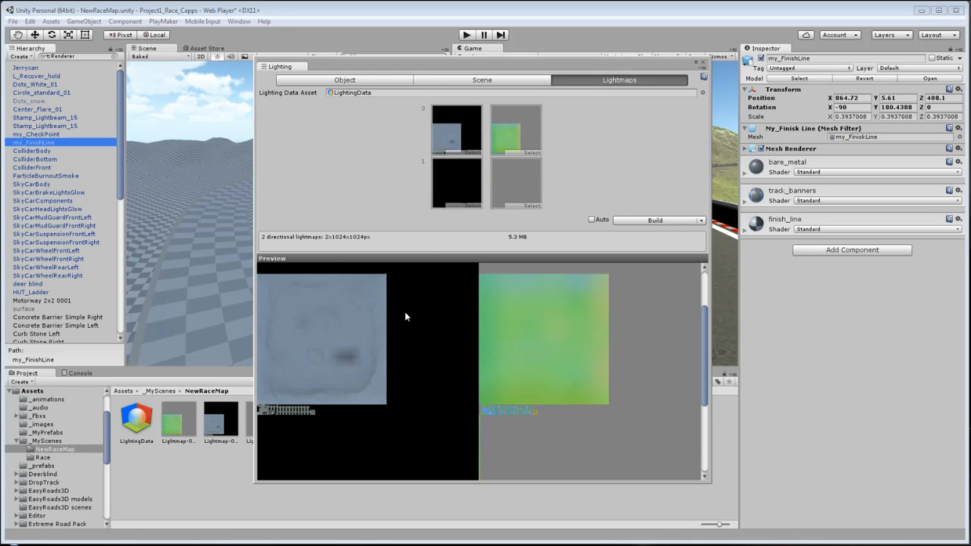
click(478, 80)
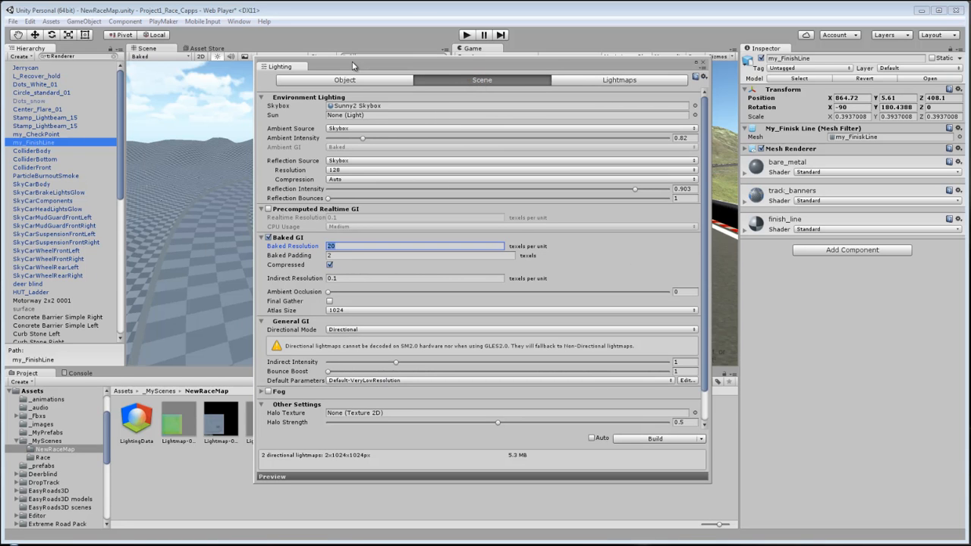
drag(352, 61, 417, 73)
mouse_move(258, 235)
middle_down()
mouse_move(193, 233)
mouse_move(230, 213)
mouse_move(245, 222)
mouse_move(226, 223)
mouse_move(250, 226)
mouse_move(248, 240)
mouse_move(228, 248)
mouse_move(261, 236)
middle_up()
click(395, 278)
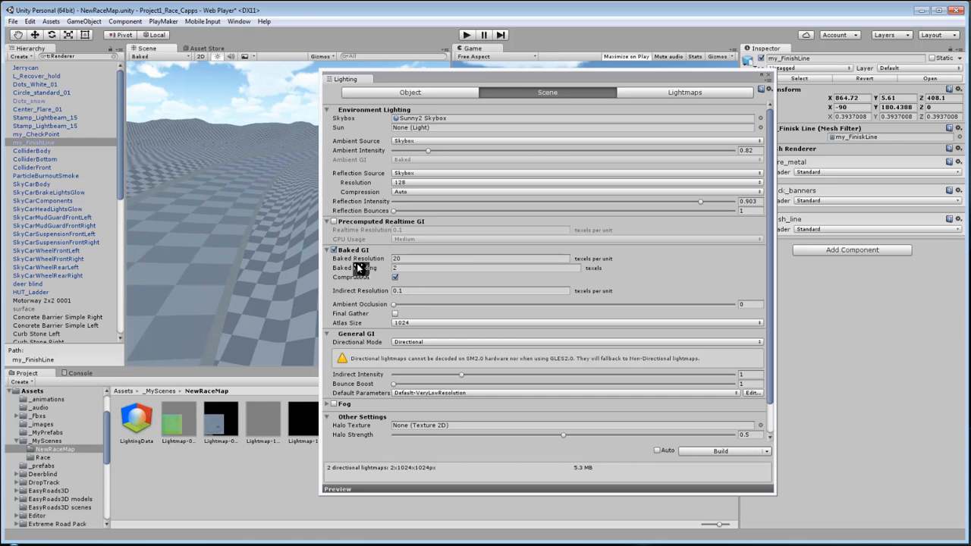
drag(487, 80, 436, 80)
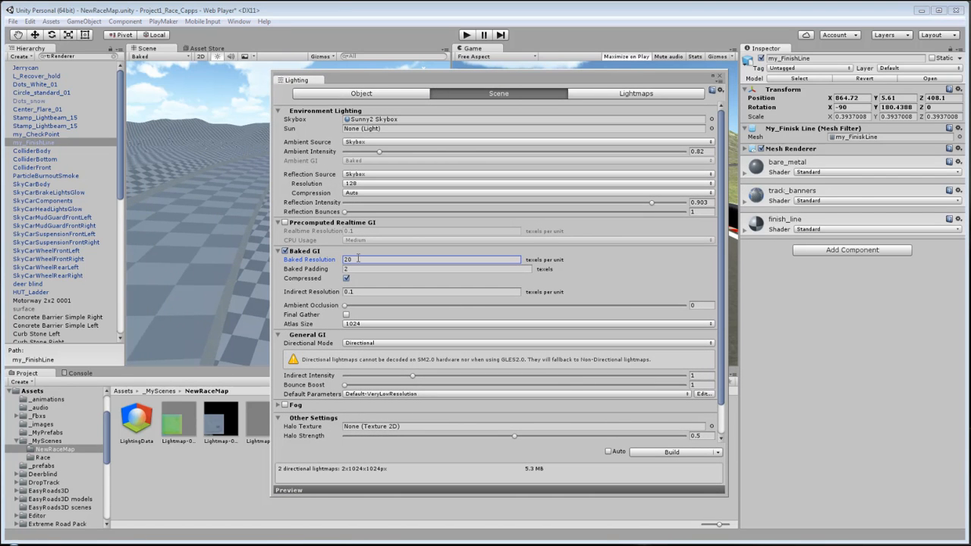
Examine the intensity and directional previews of the baked lightmaps, comparing the space taken by the terrain and the smaller objects.
click(615, 94)
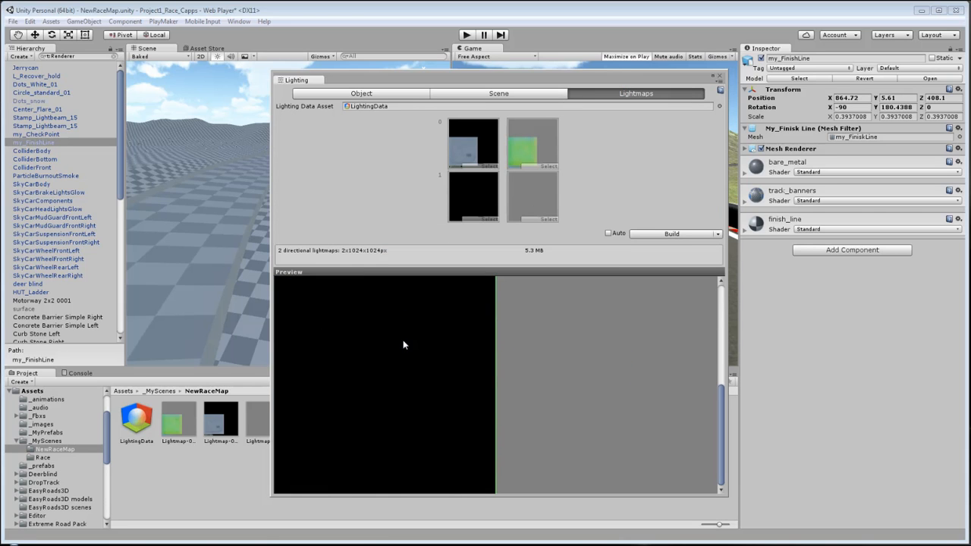
scroll(403, 345, up, 2)
scroll(402, 345, down, 3)
scroll(401, 342, up, 2)
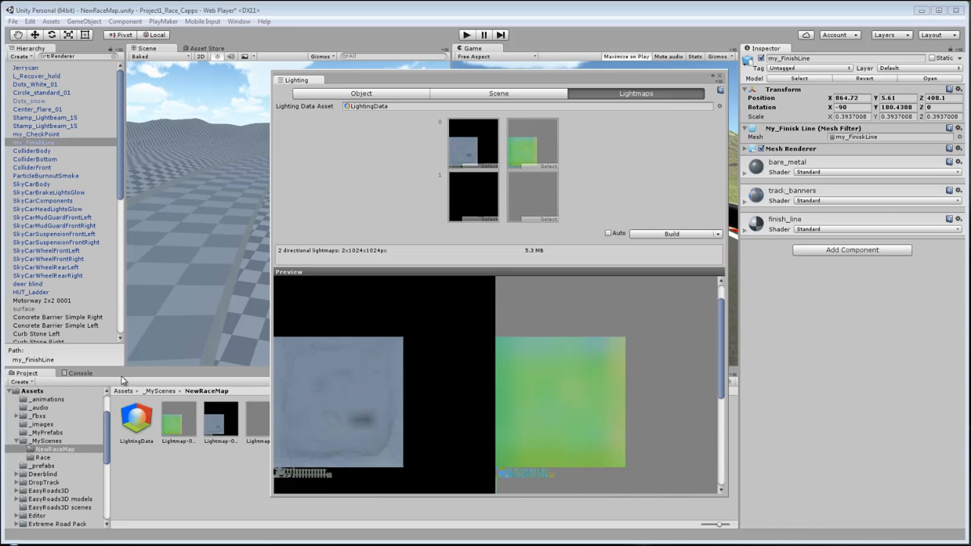
click(80, 373)
click(26, 373)
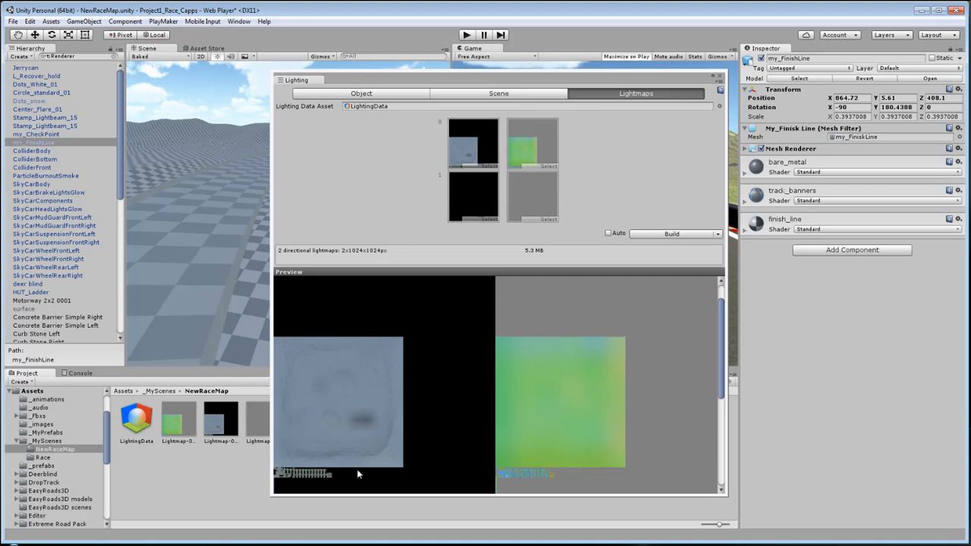
scroll(509, 333, down, 3)
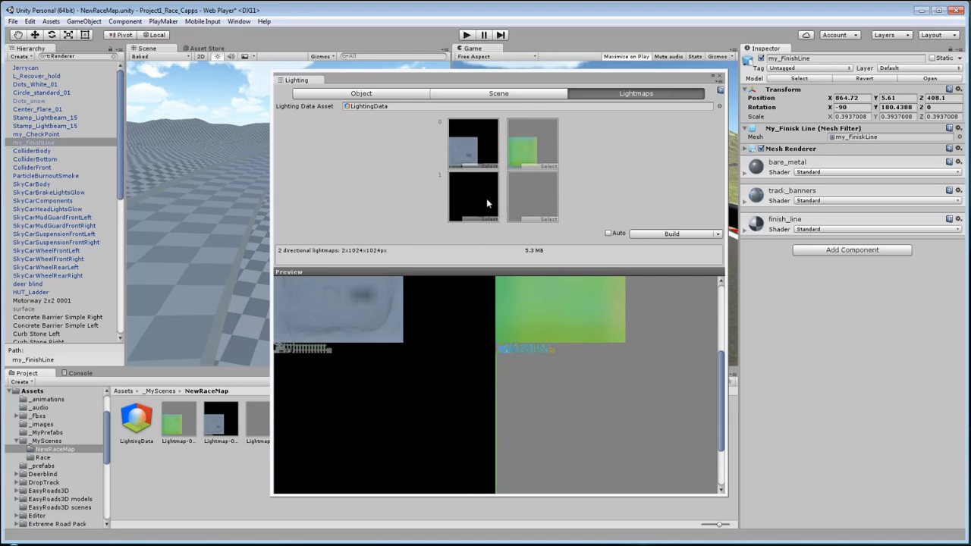
scroll(384, 332, up, 2)
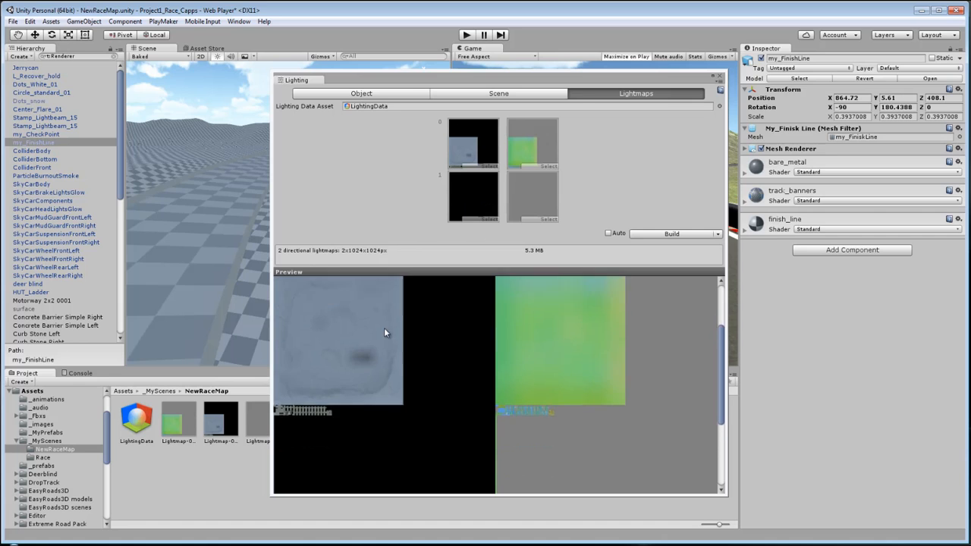
scroll(384, 333, down, 2)
scroll(381, 331, up, 2)
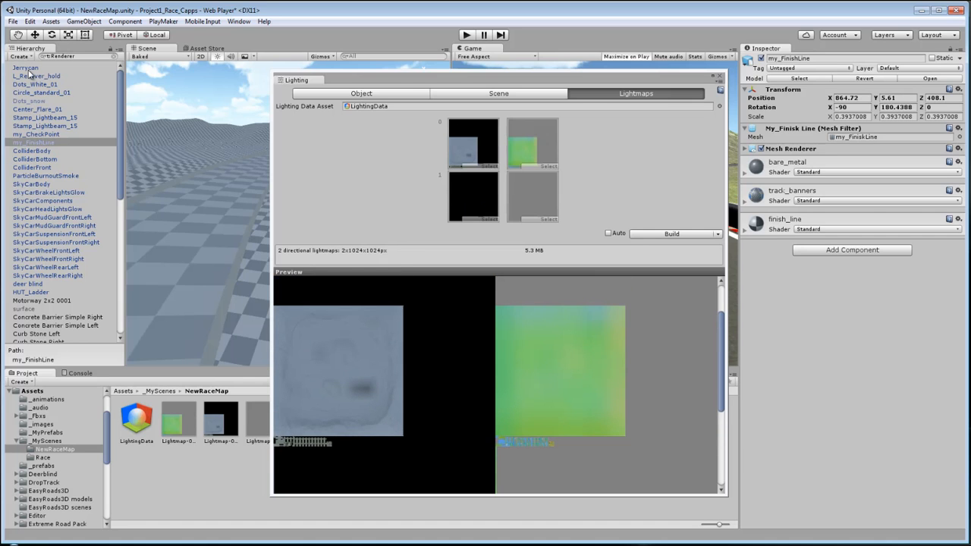
scroll(447, 330, down, 4)
scroll(447, 331, up, 6)
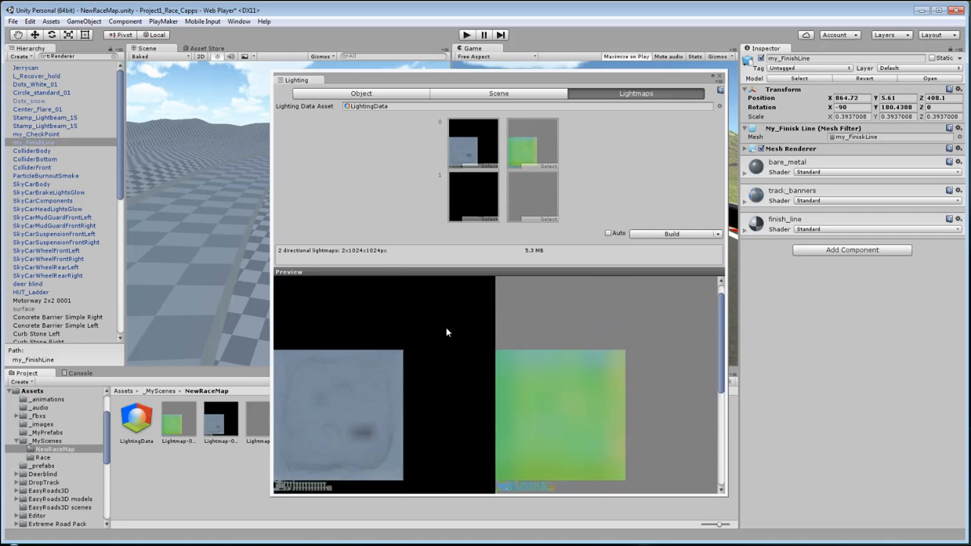
scroll(610, 341, down, 2)
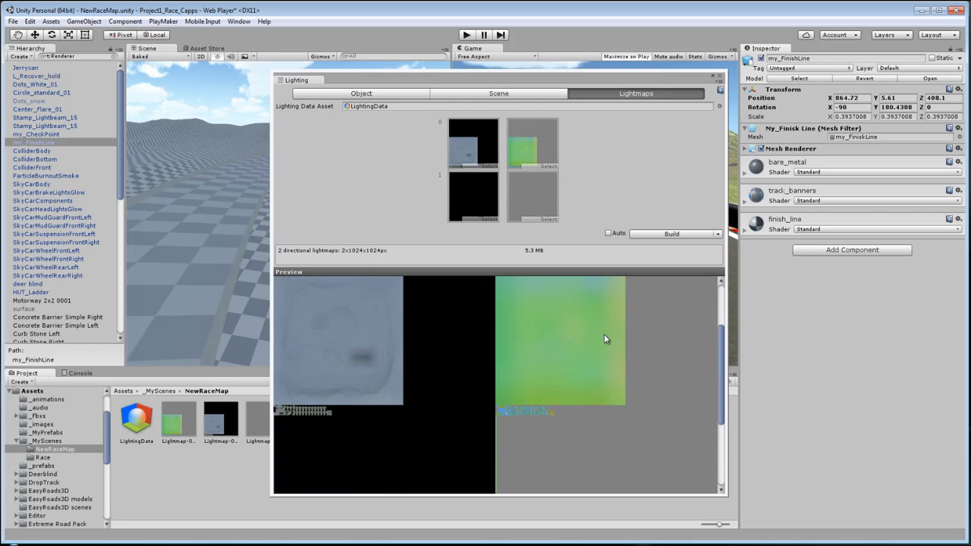
scroll(440, 362, up, 2)
scroll(439, 362, down, 2)
Move the Lighting window off the game view, run the race scene, and test-drive the car past the finish line.
drag(471, 81, 970, 130)
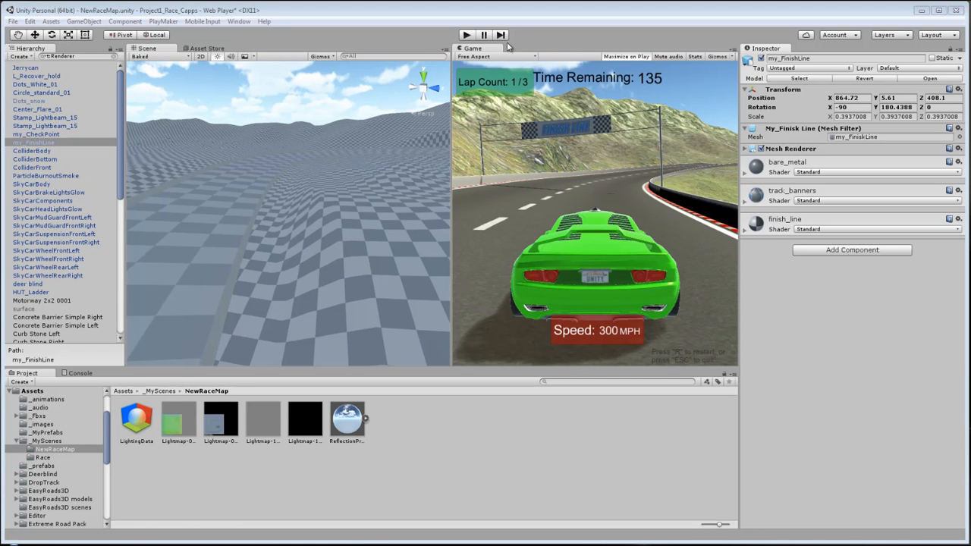
click(466, 35)
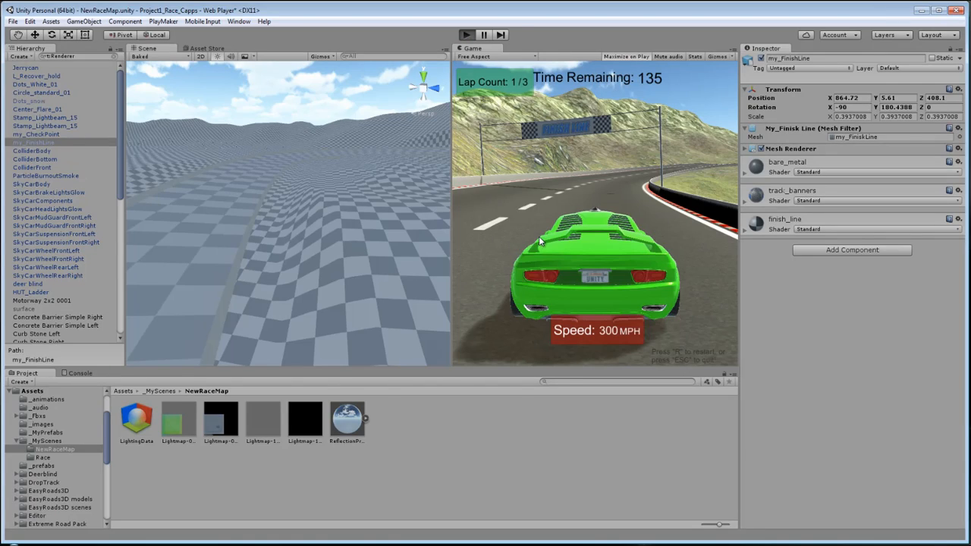
key(shift+space)
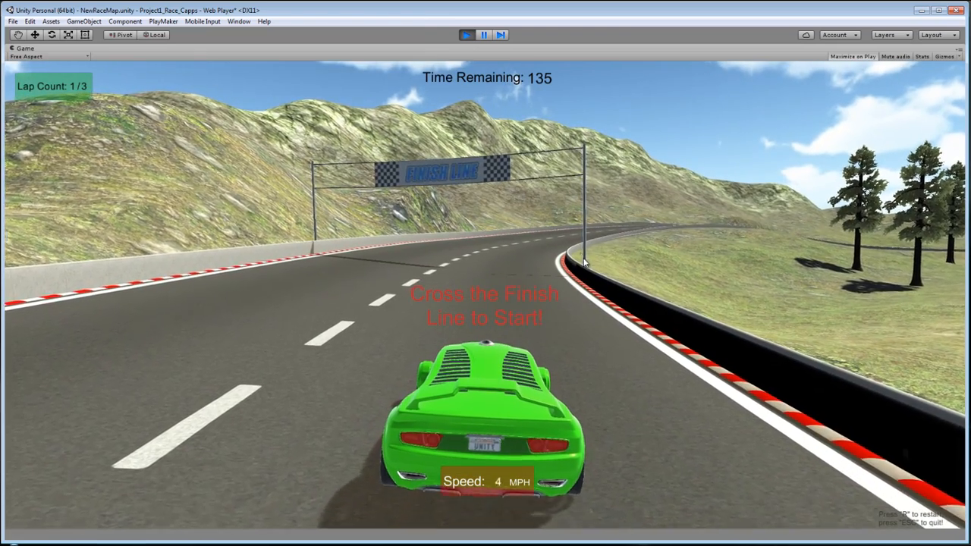
key(Up)
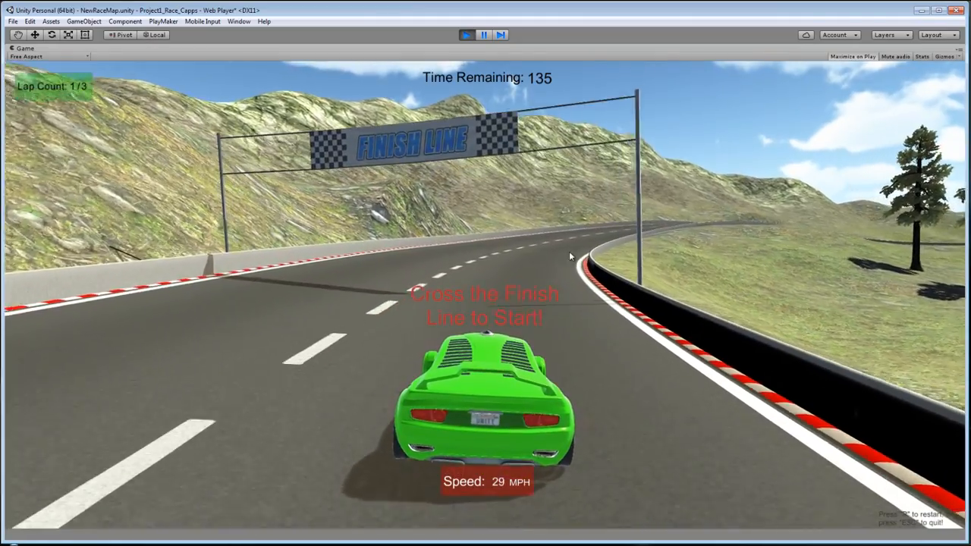
key(Right)
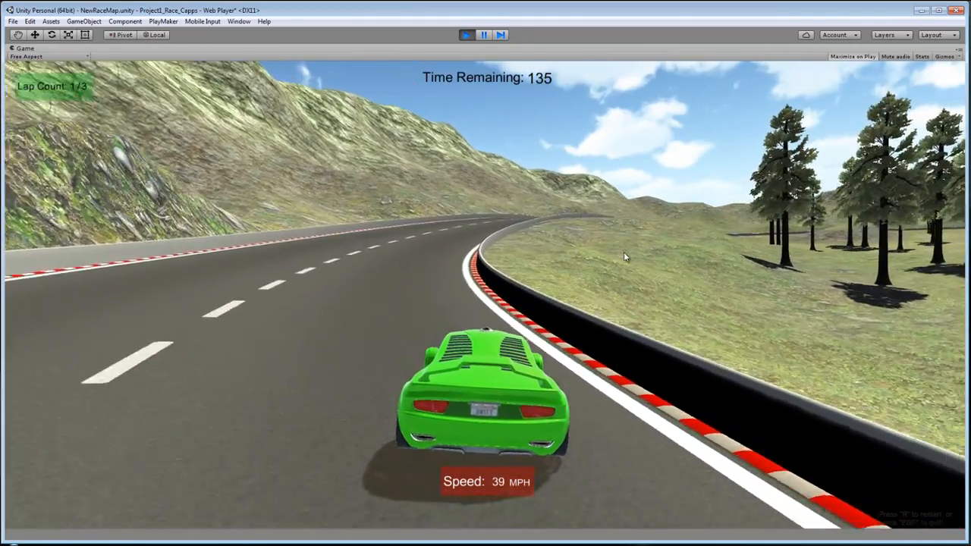
key(Left)
key(Right)
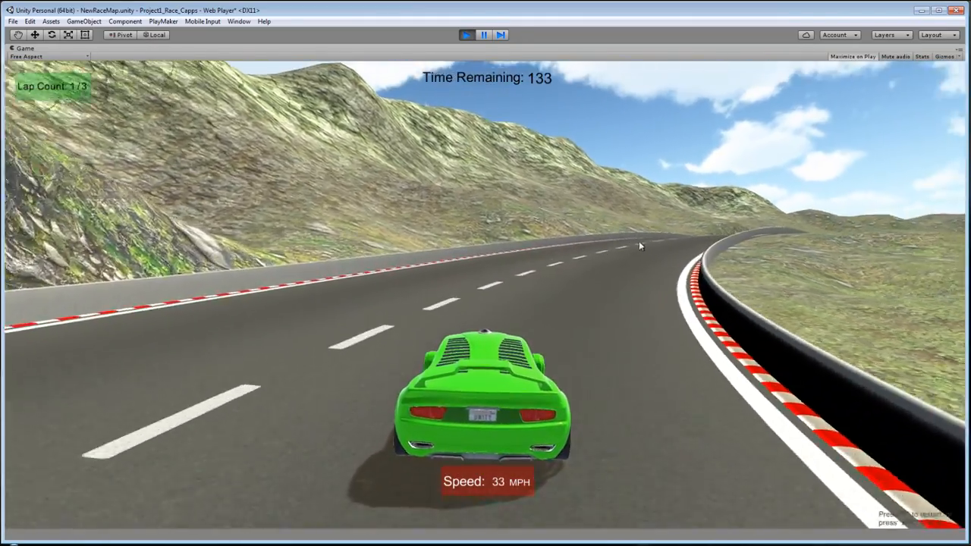
key(Right)
key(Down)
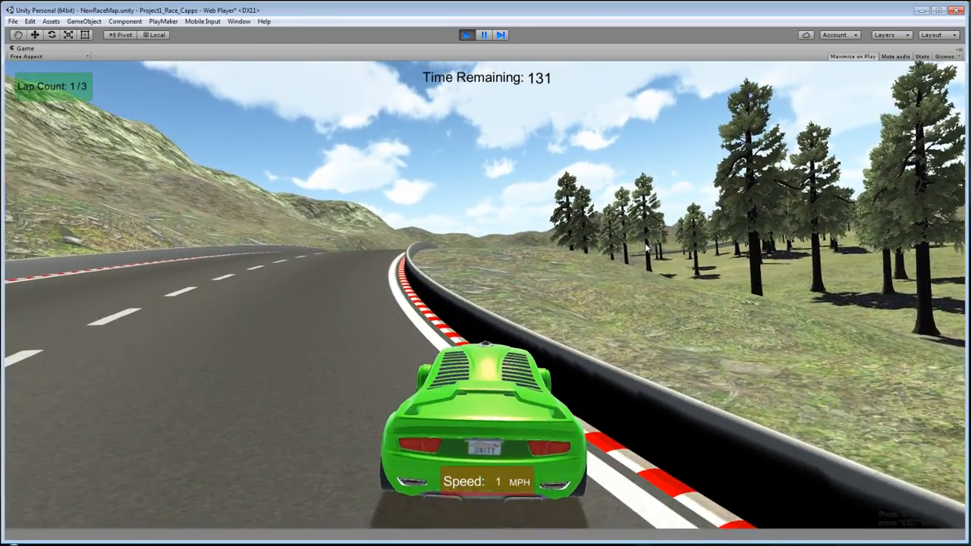
Drive the car around the finish line stretch to examine the dark barriers and tree shadows, then stop the game.
key(Up)
key(Left)
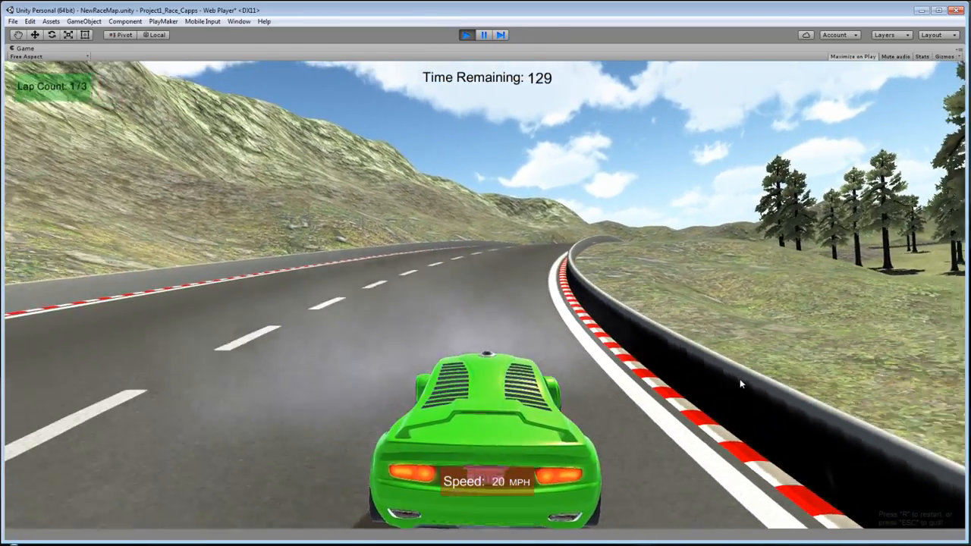
key(Up)
key(Left)
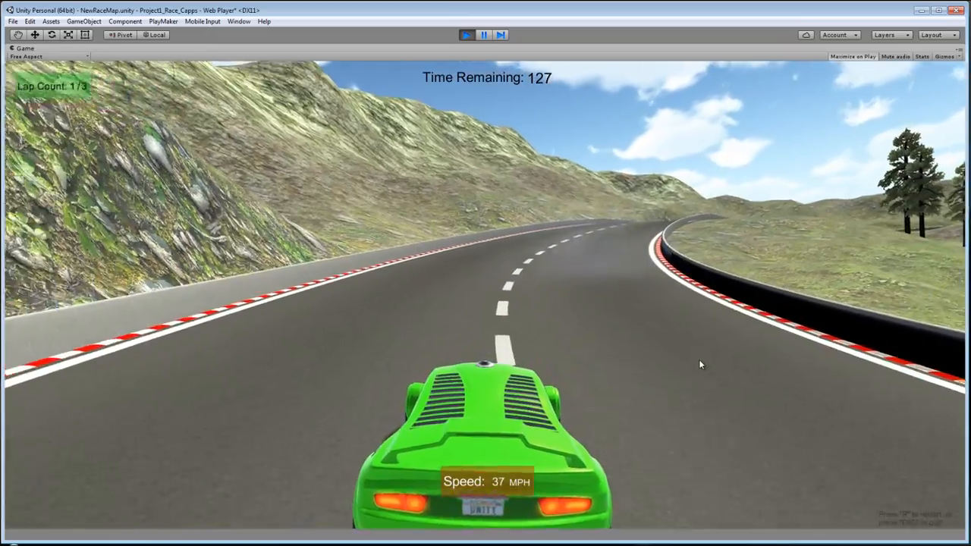
key(Up)
key(Right)
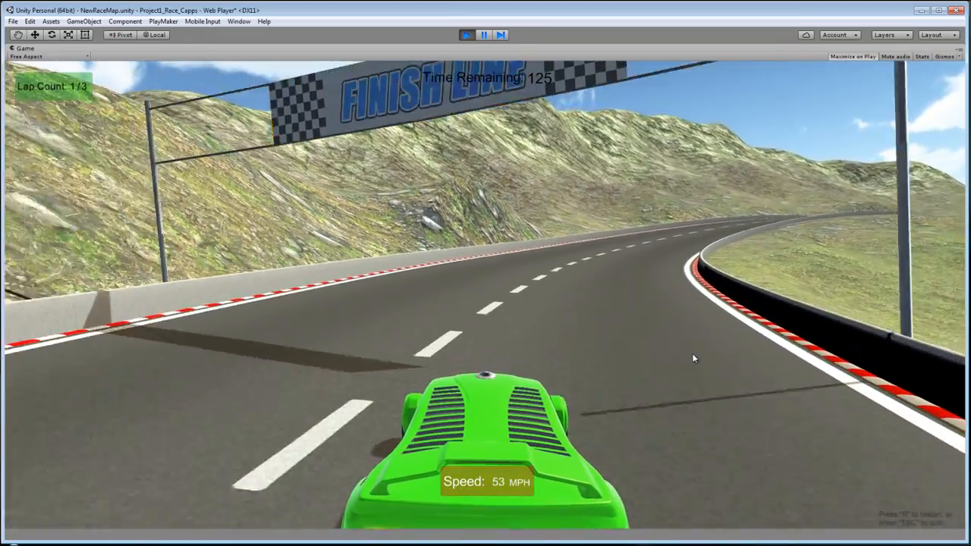
key(Up)
key(Right)
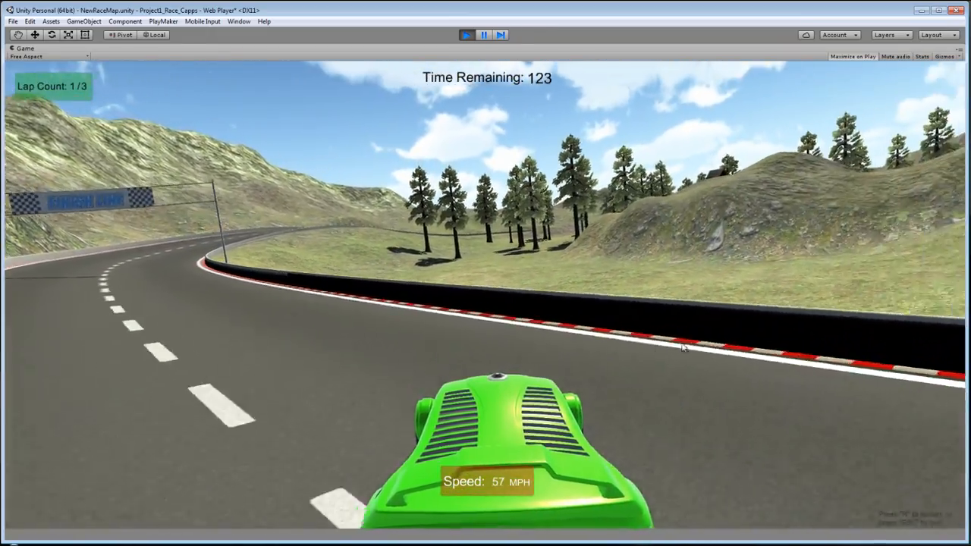
key(Right)
key(Up)
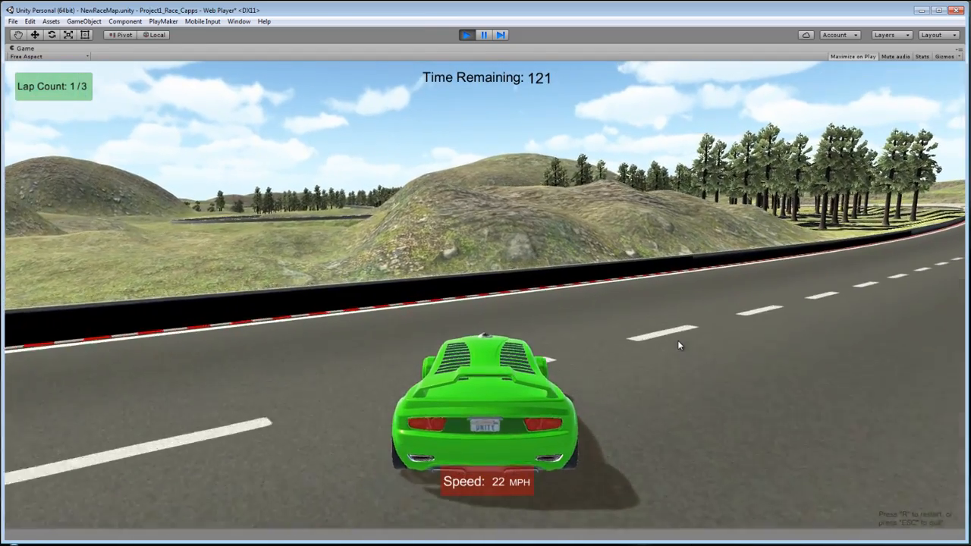
key(Left)
key(Down)
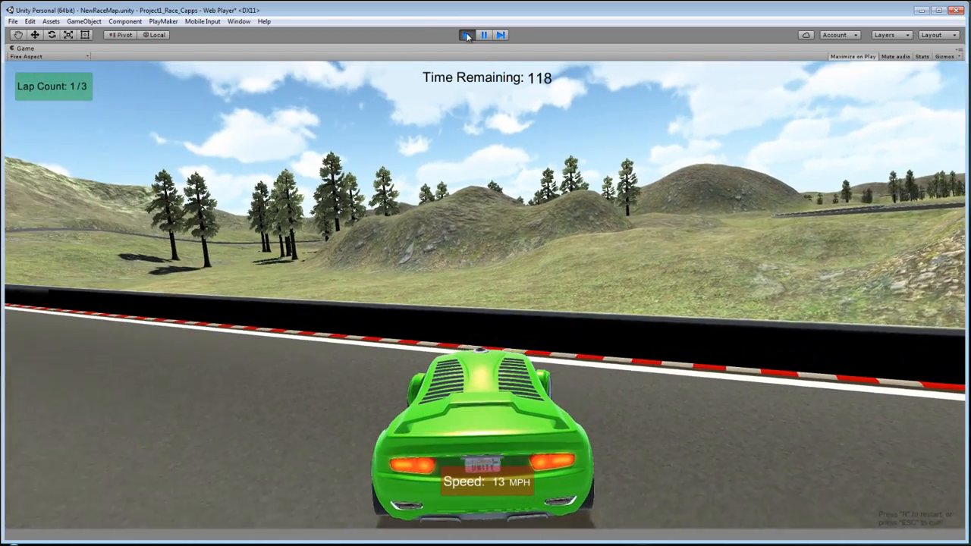
click(467, 36)
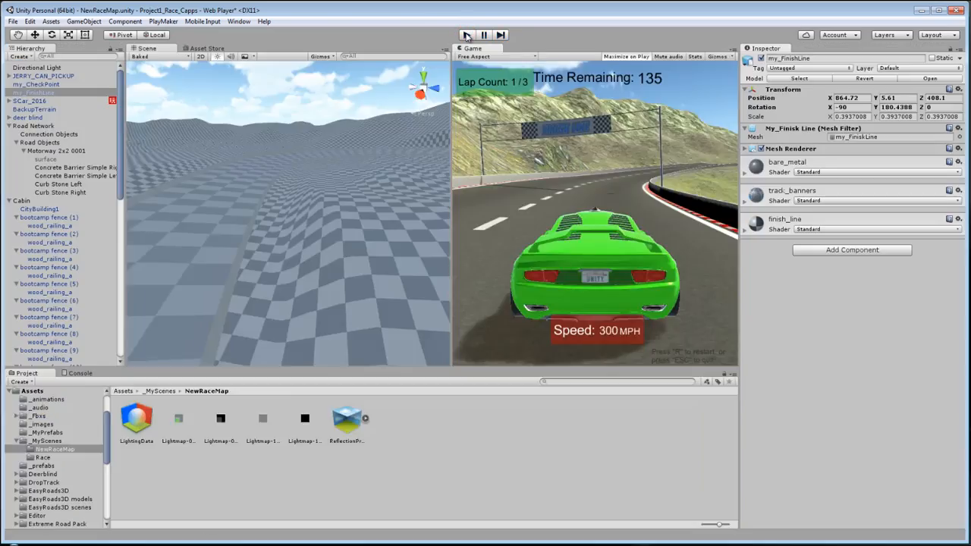
Bring back the Lighting window and set the scene's Baked GI Baked Resolution to 25 texels per unit.
drag(970, 83, 259, 71)
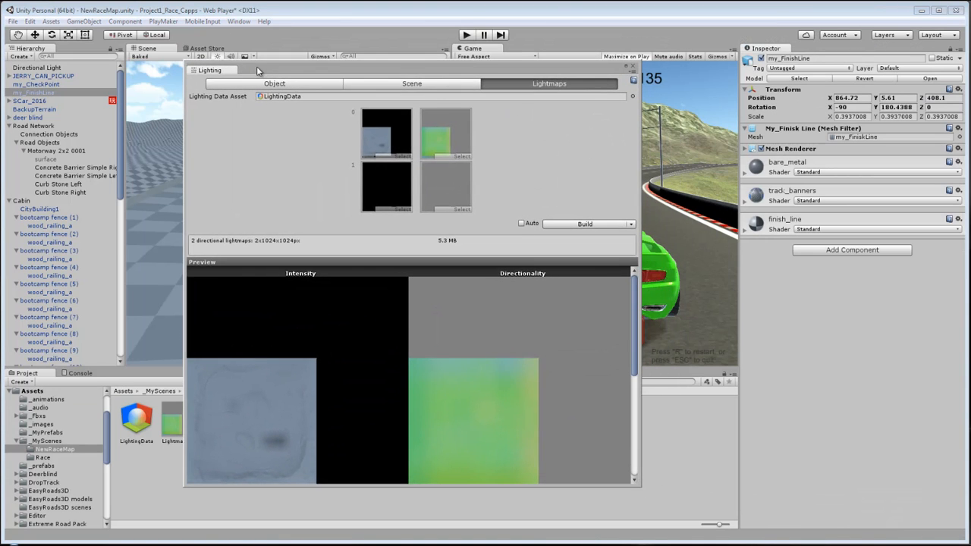
click(425, 86)
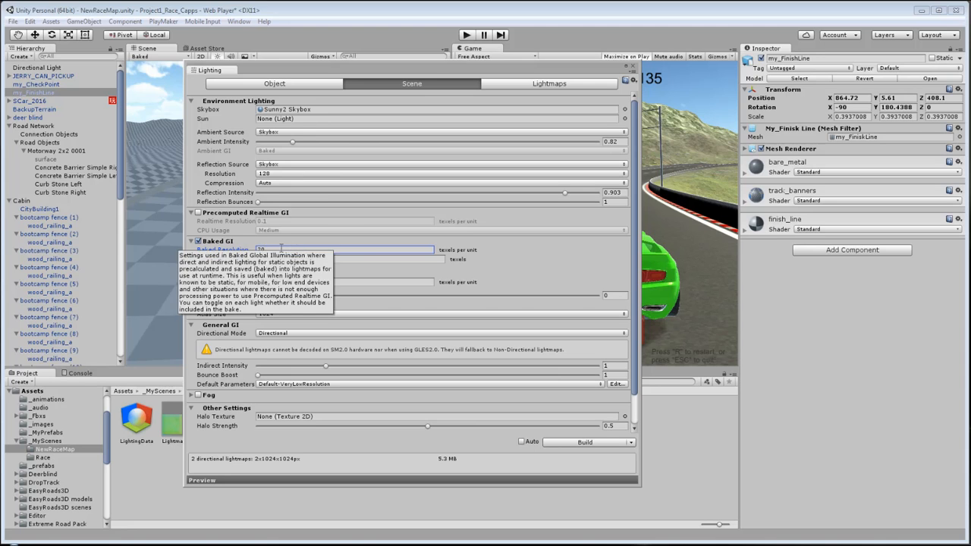
double_click(266, 249)
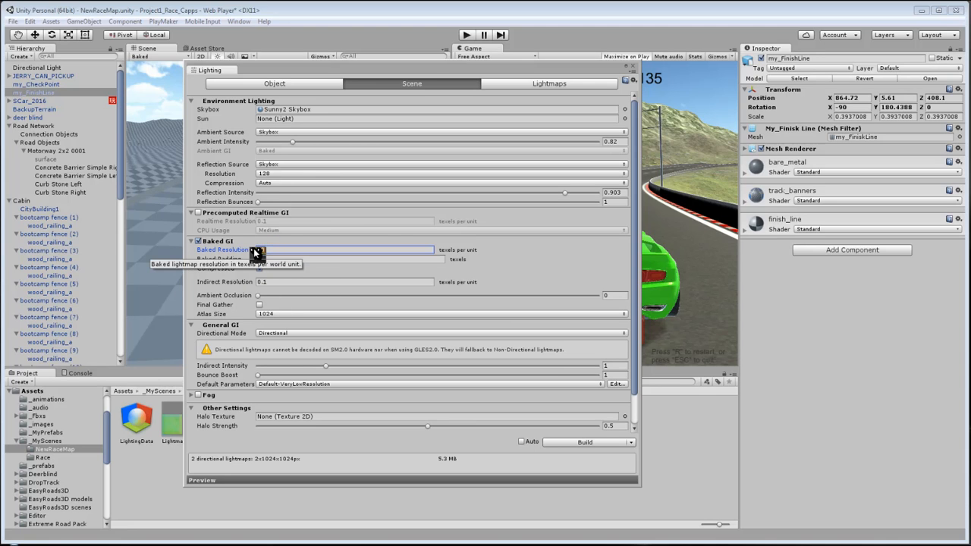
text(35)
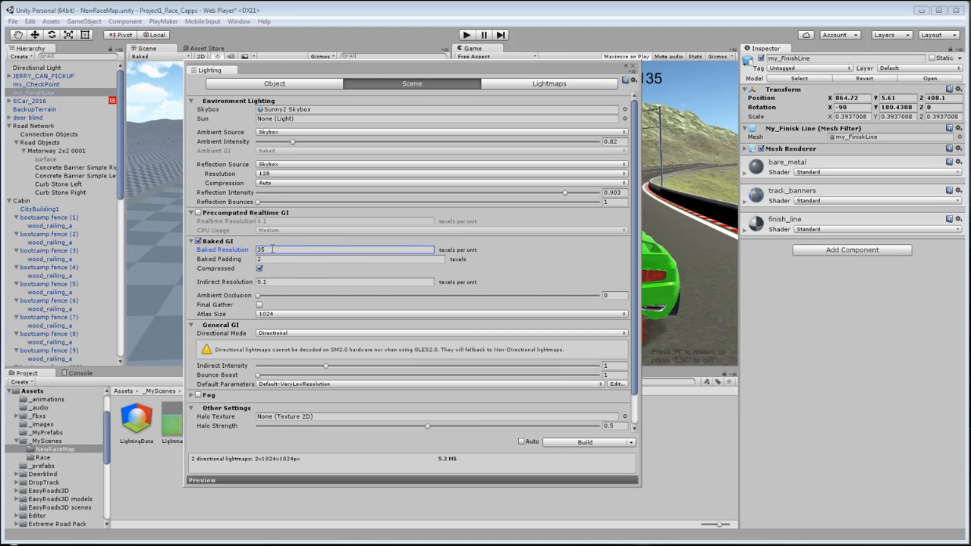
key(BackSpace)
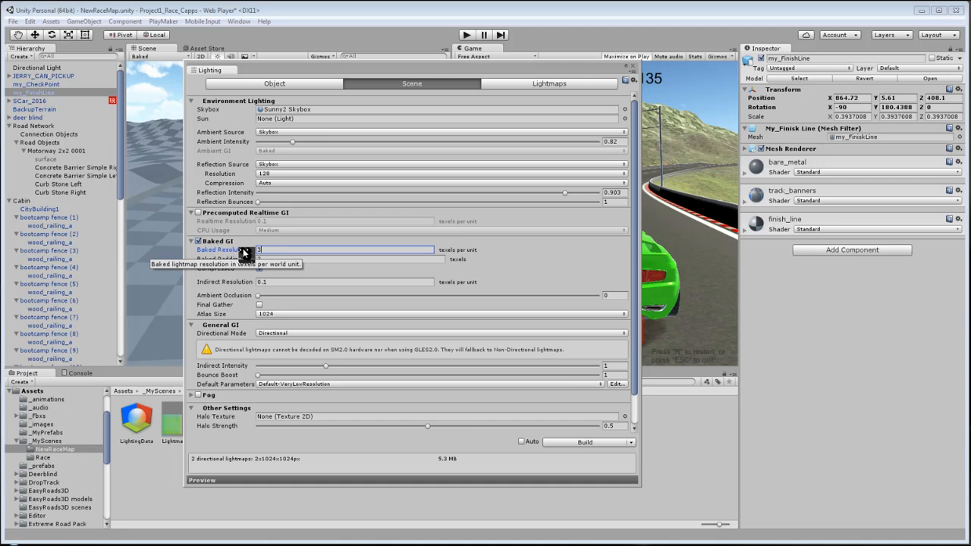
key(BackSpace)
text(25)
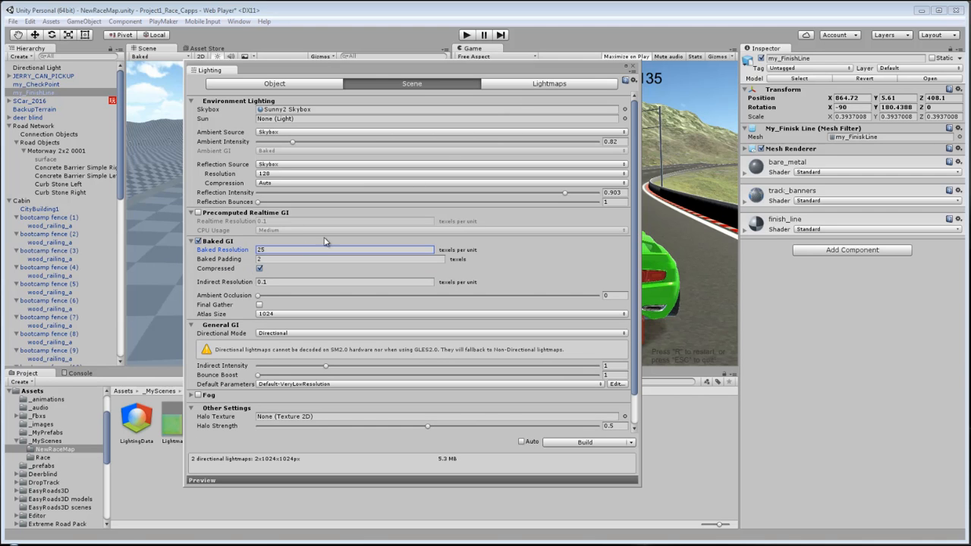
Review the baked lightmap previews once more and close the Lighting window.
click(551, 84)
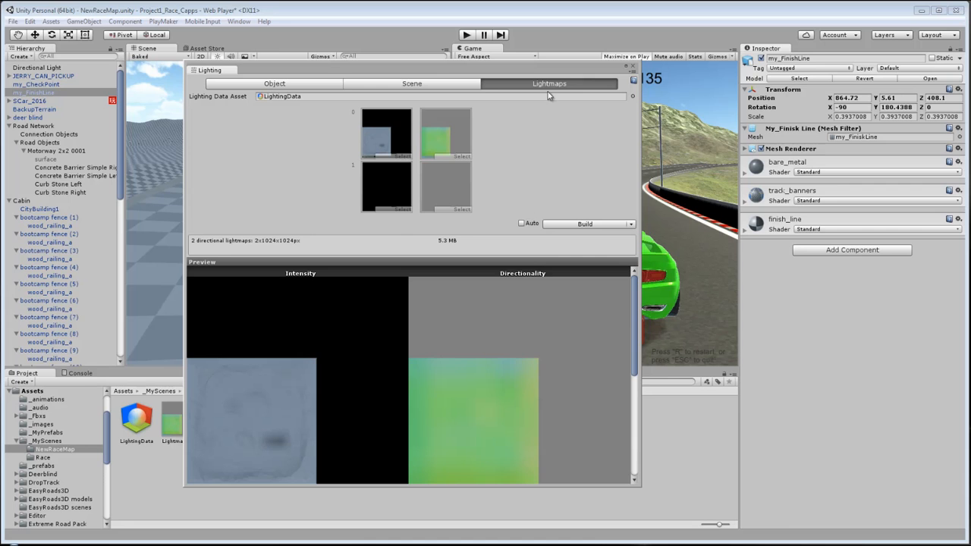
drag(546, 72, 458, 96)
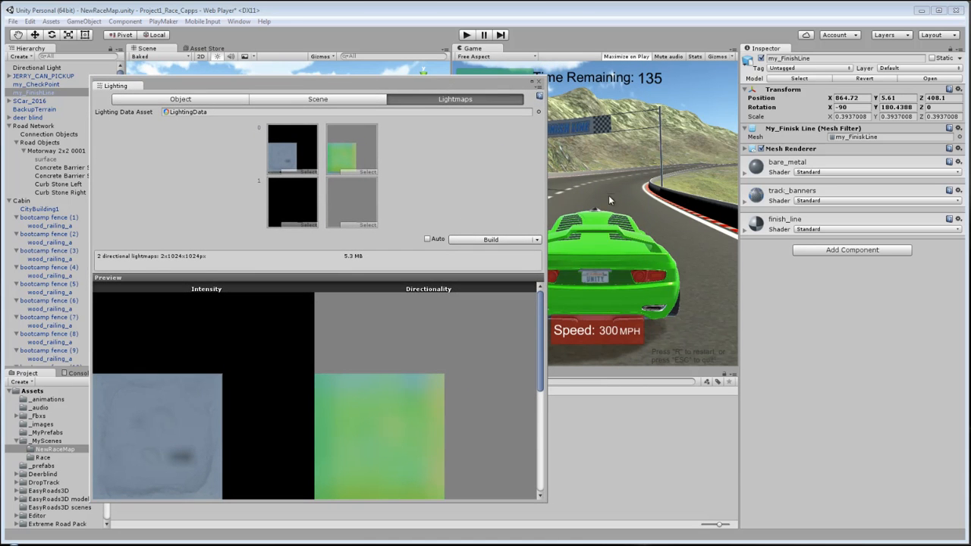
click(534, 82)
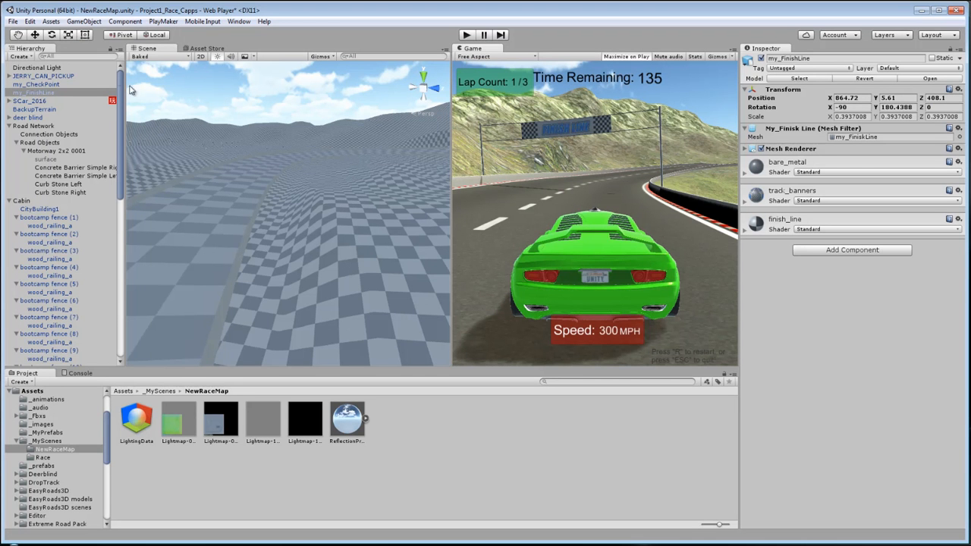
Select the Directional Light and switch the Scene view from Baked to Shaded display.
click(25, 68)
middle_drag(311, 199, 274, 210)
click(151, 58)
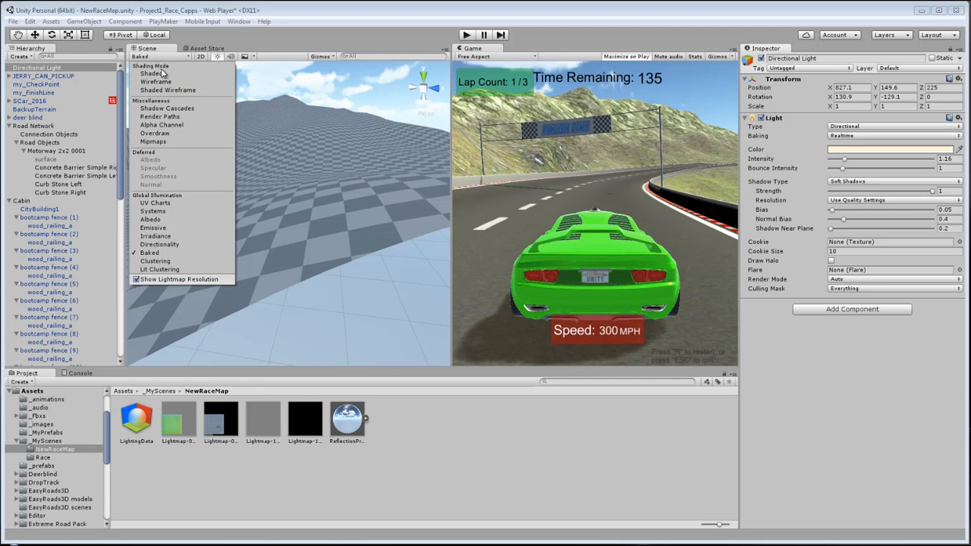
click(156, 74)
click(352, 24)
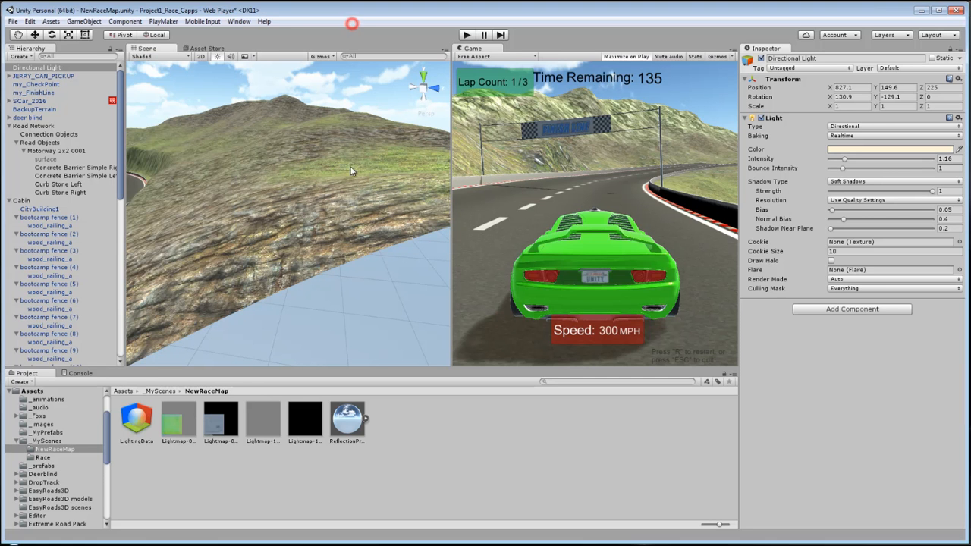
Set the Directional Light's shadow Strength to 0.656, judging it by the tree shadows on the road beside the forest.
mouse_move(354, 167)
middle_down()
mouse_move(356, 193)
mouse_move(440, 163)
middle_up()
scroll(381, 197, up, 2)
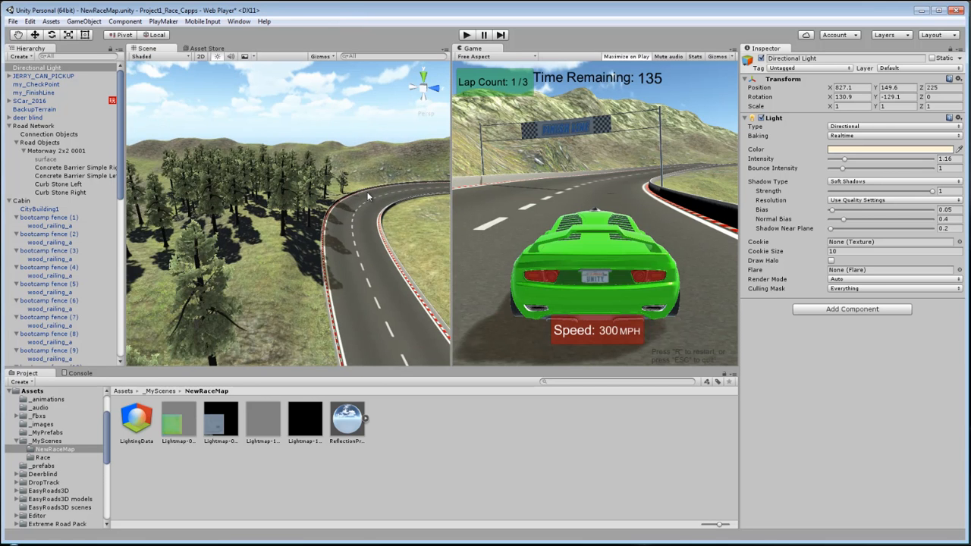
scroll(380, 196, up, 2)
middle_drag(381, 196, 364, 190)
scroll(355, 201, up, 2)
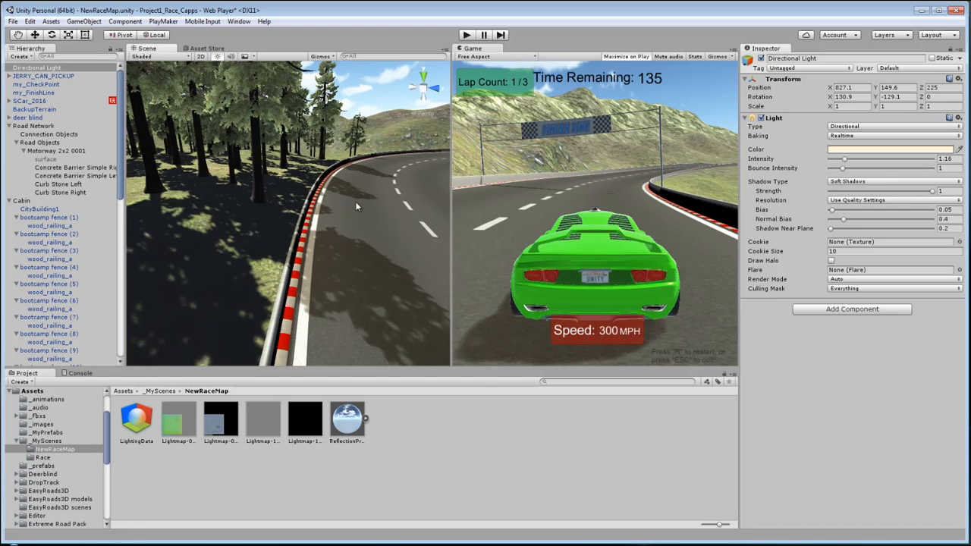
scroll(353, 202, up, 2)
scroll(340, 221, up, 2)
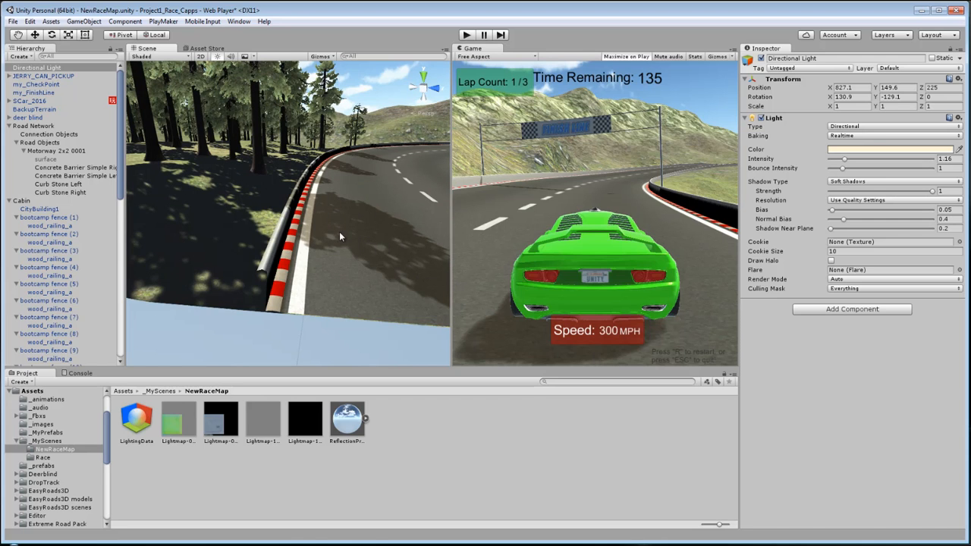
middle_drag(345, 228, 379, 222)
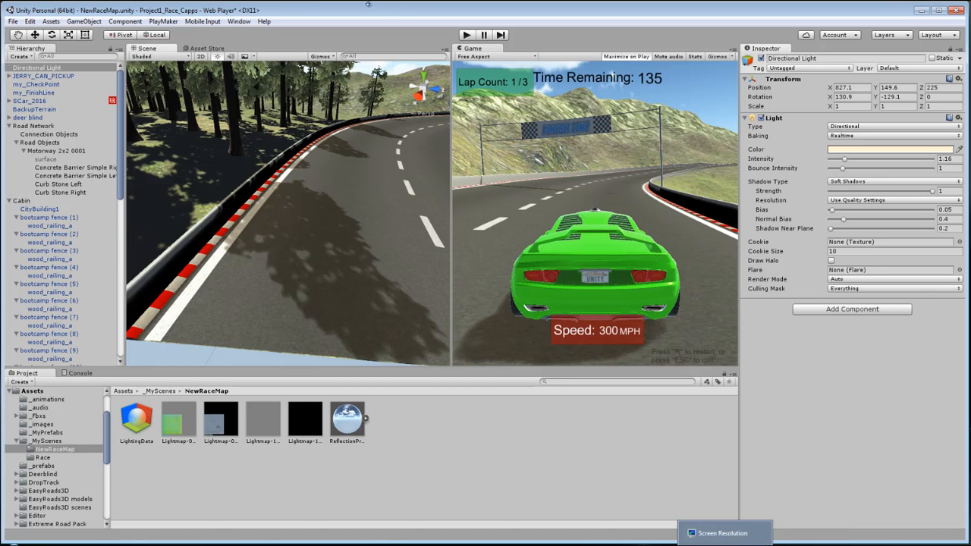
click(845, 162)
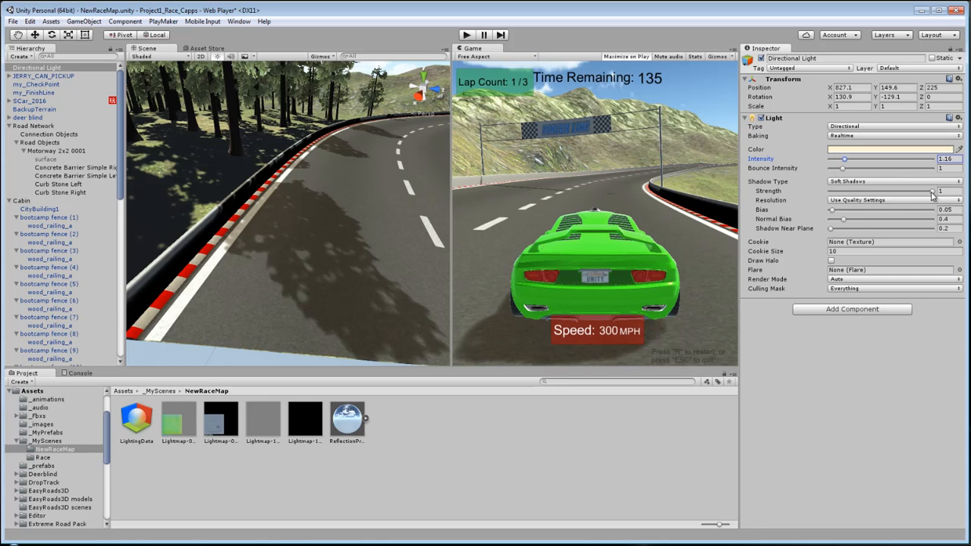
drag(932, 195, 894, 193)
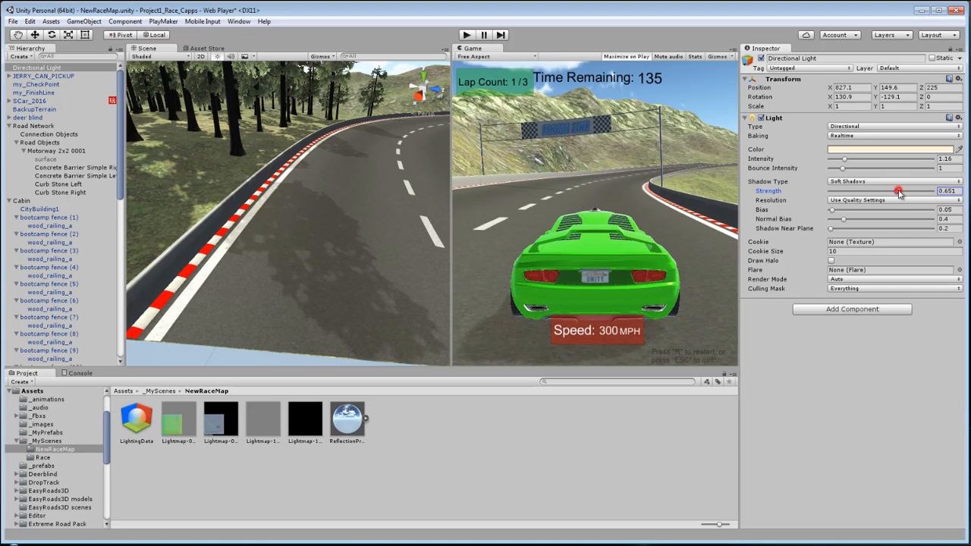
drag(900, 194, 900, 195)
right_drag(288, 251, 334, 199)
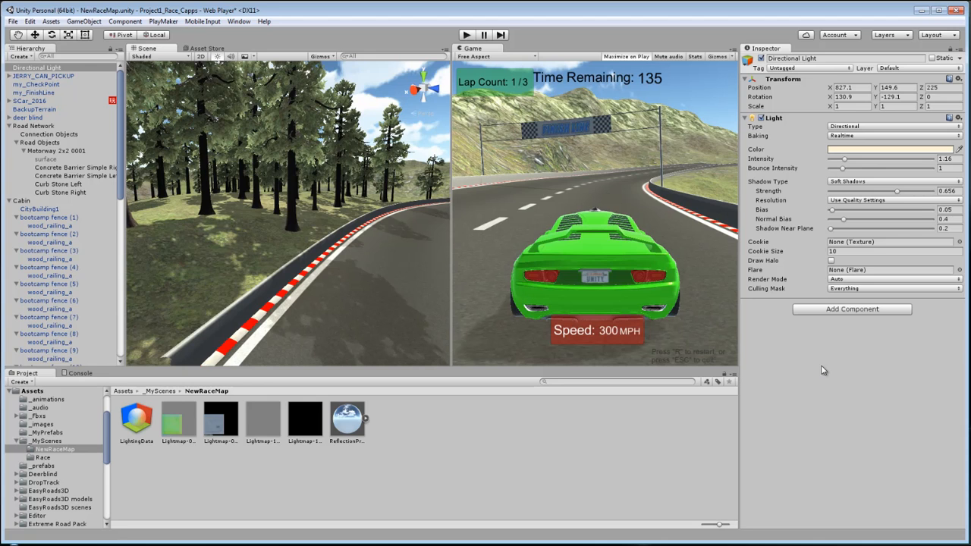
Play the game and drive the car under the finish line banner and along the bends toward the forest.
click(466, 36)
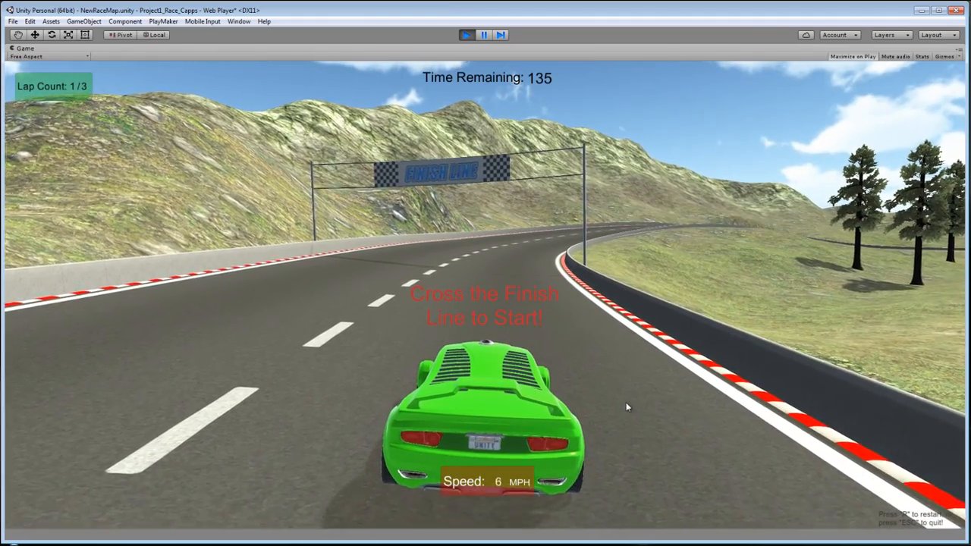
key(Up)
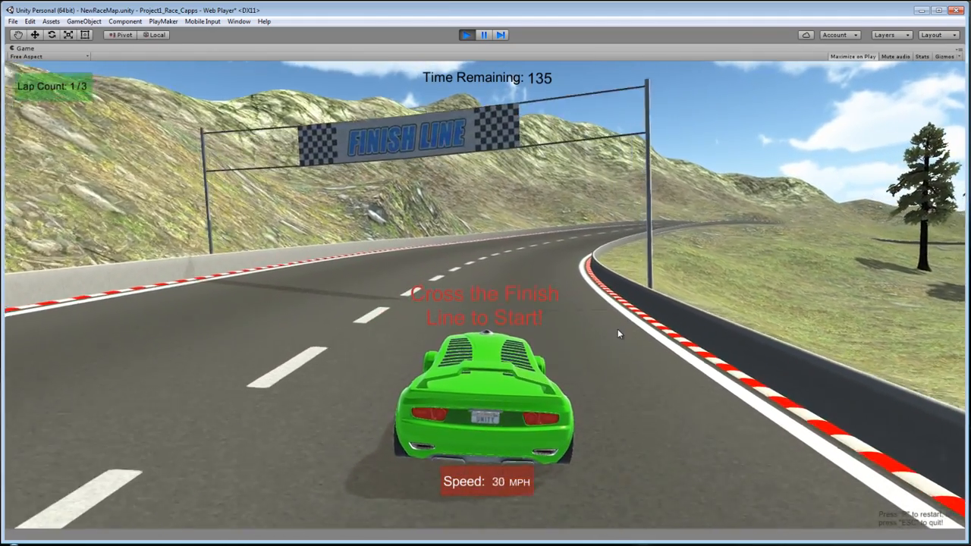
key(Up)
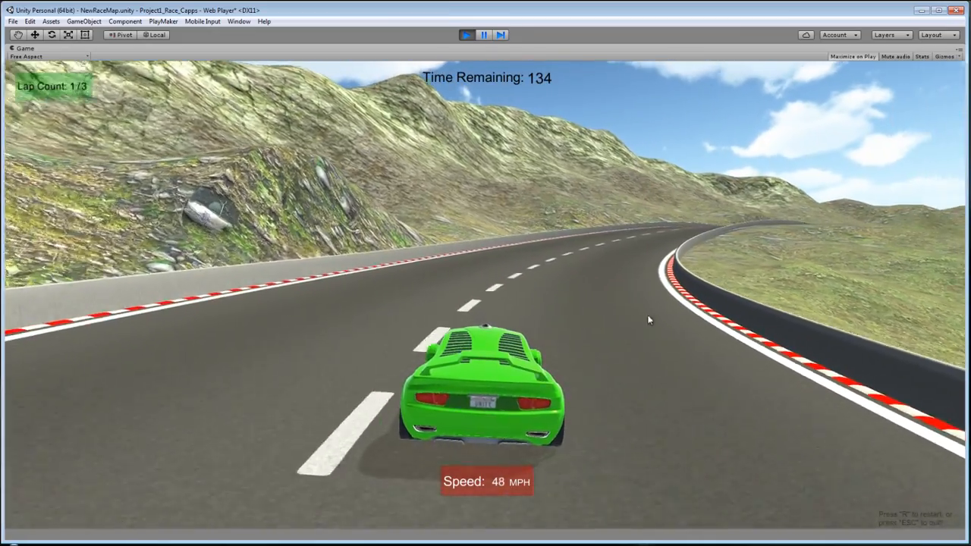
key(Up)
key(Right)
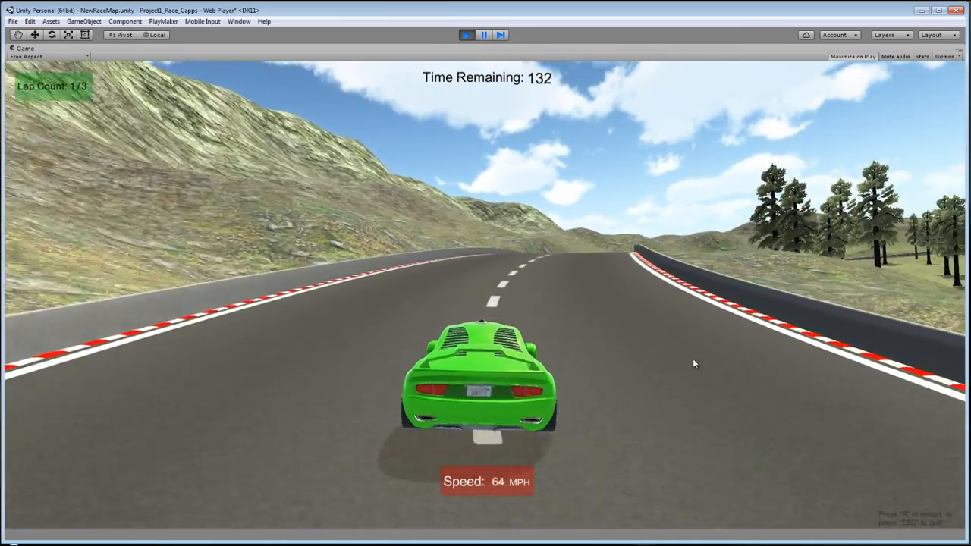
key(Up)
key(Right)
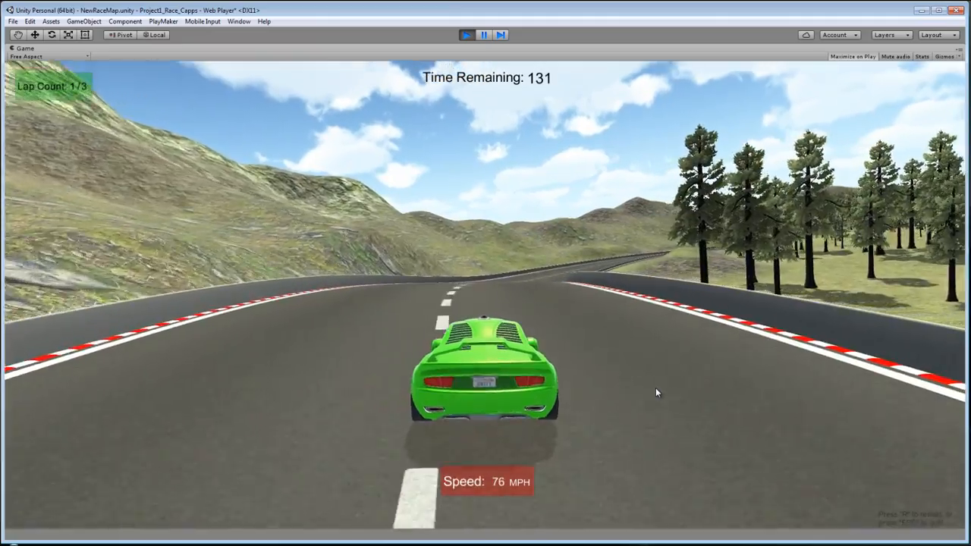
key(Up)
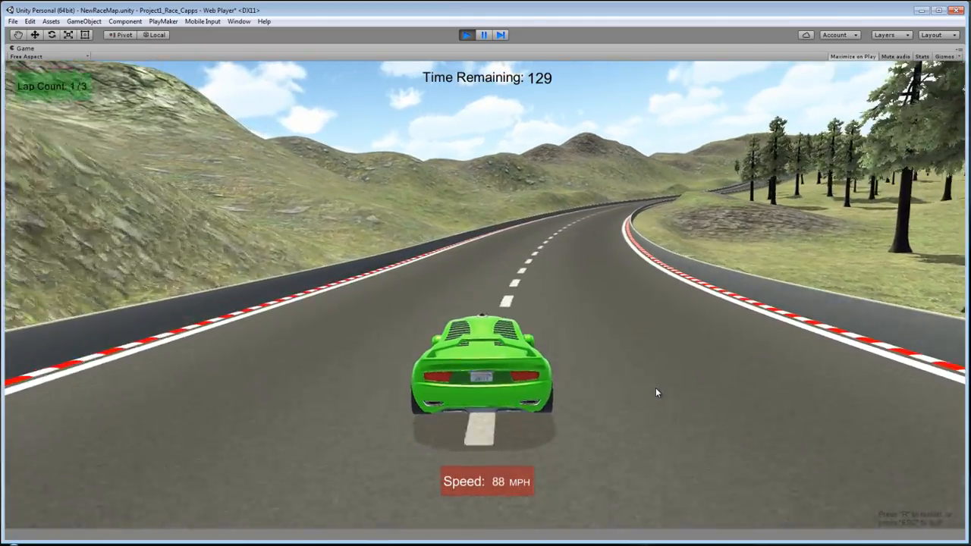
key(Up)
key(Right)
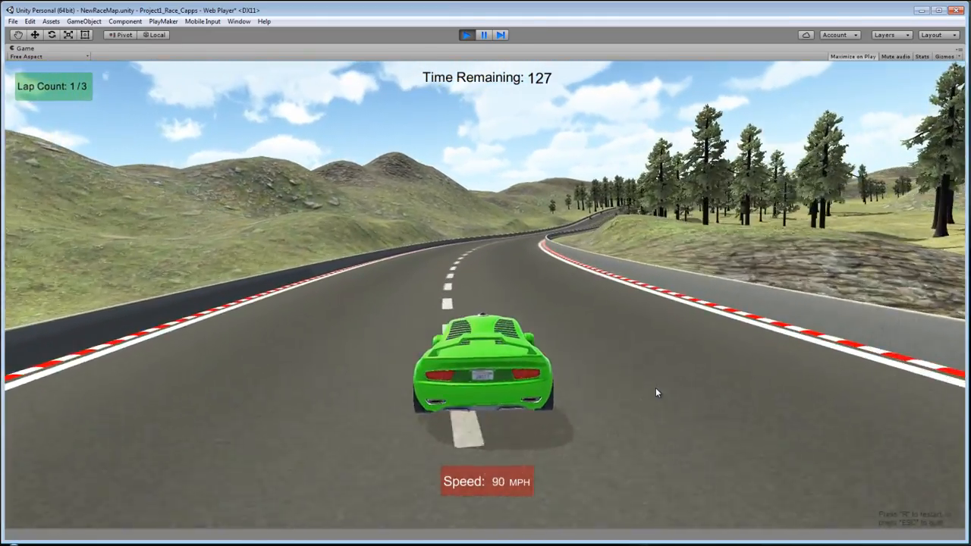
key(Up)
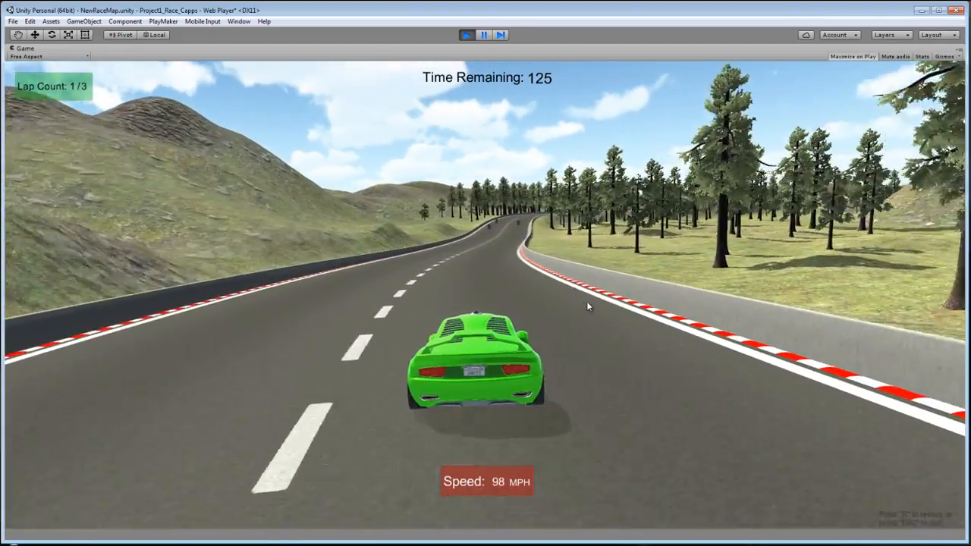
Steer and brake between the dark obstacles, turn the car toward the roadside trees to check their shadows, and end the play test.
key(Left)
key(Right)
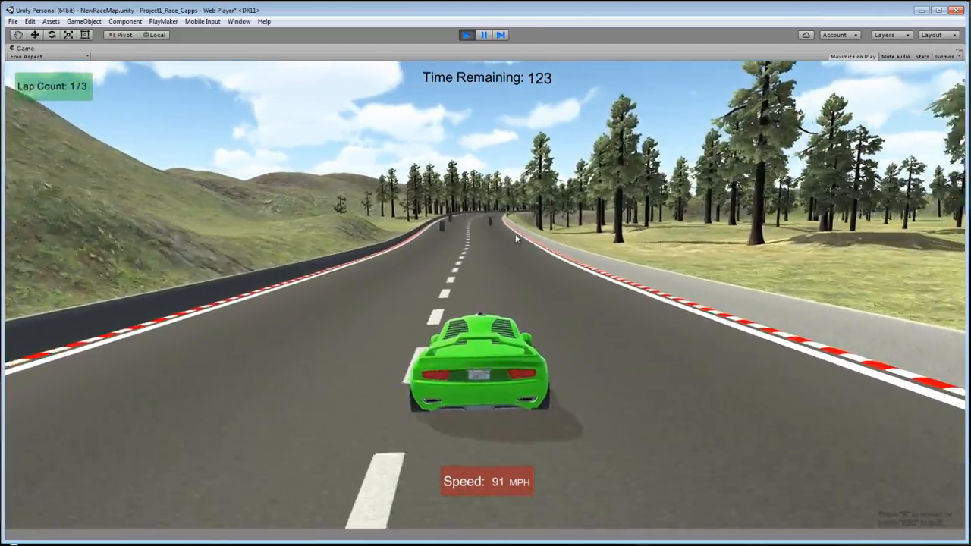
key(Left)
key(Down)
key(Right)
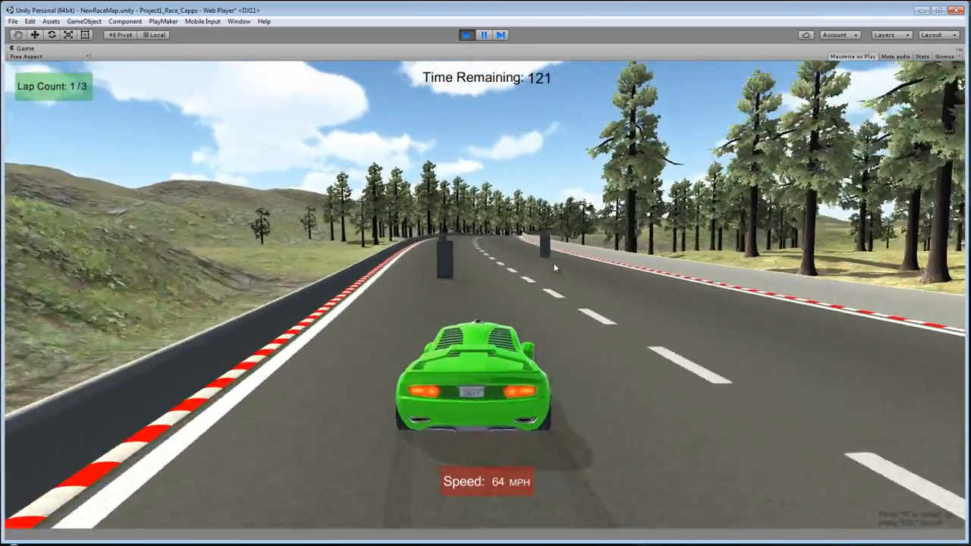
key(Down)
key(Right)
key(Left)
key(Up)
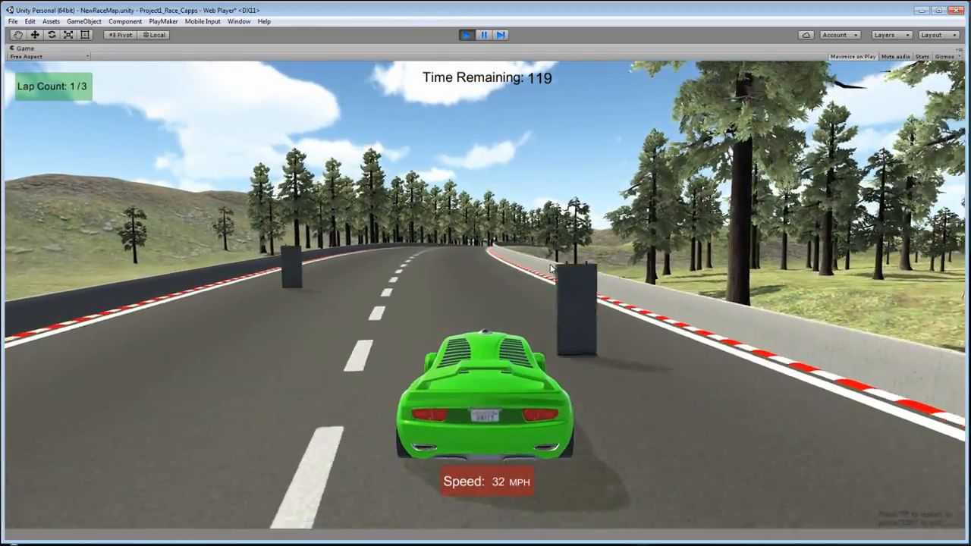
key(Right)
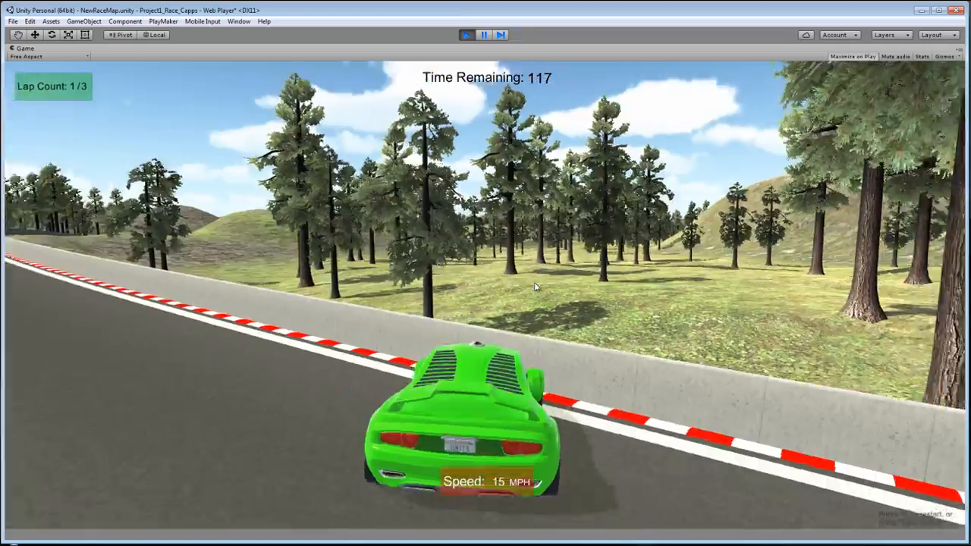
key(Down)
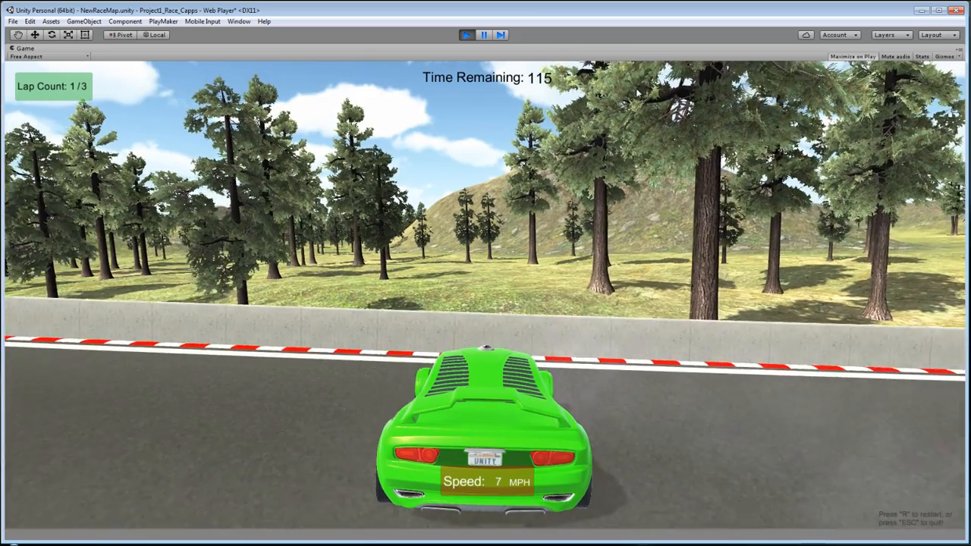
click(466, 35)
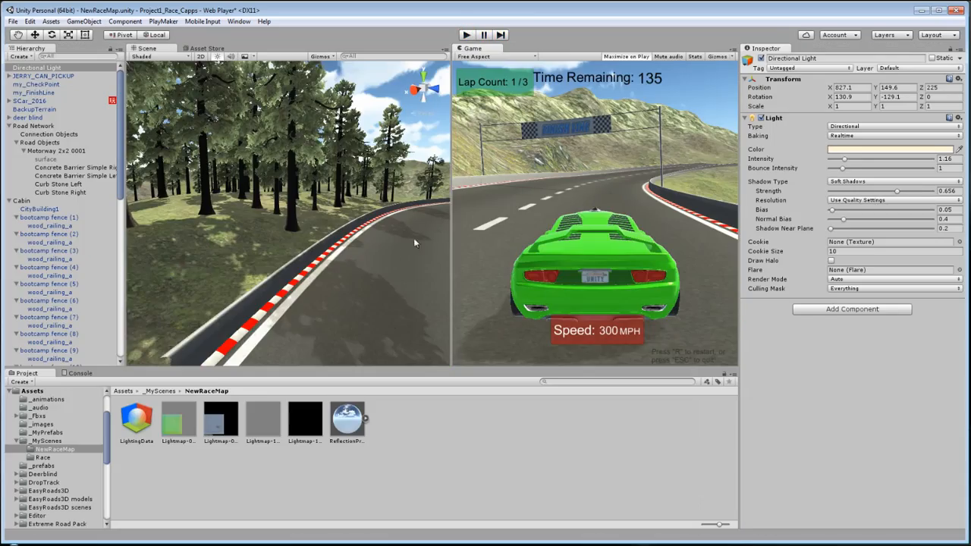
Examine the shadows around the cabin in the forest, selecting CityBuilding1 and looking at it and its wooden fence from several sides.
right_drag(415, 242, 427, 271)
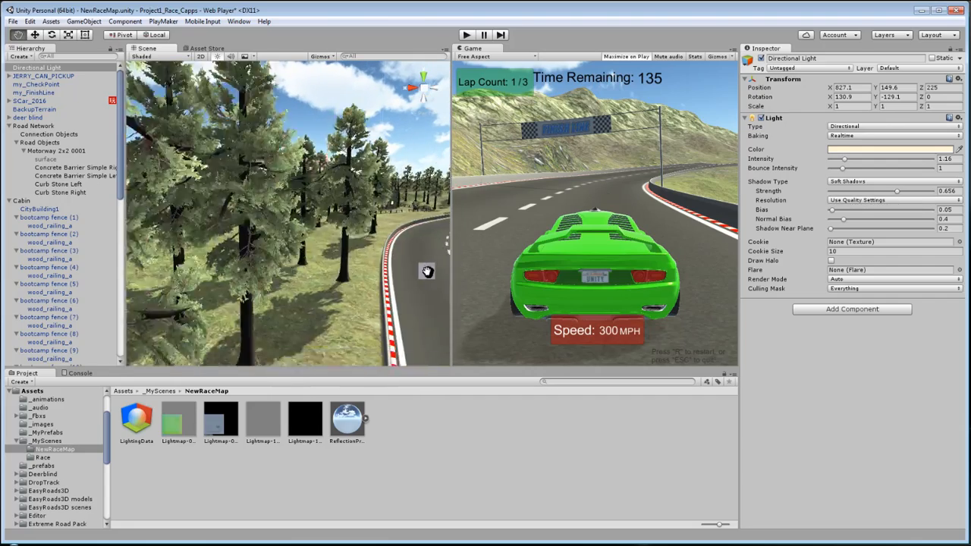
scroll(425, 270, down, 5)
scroll(421, 272, up, 3)
scroll(372, 251, up, 1)
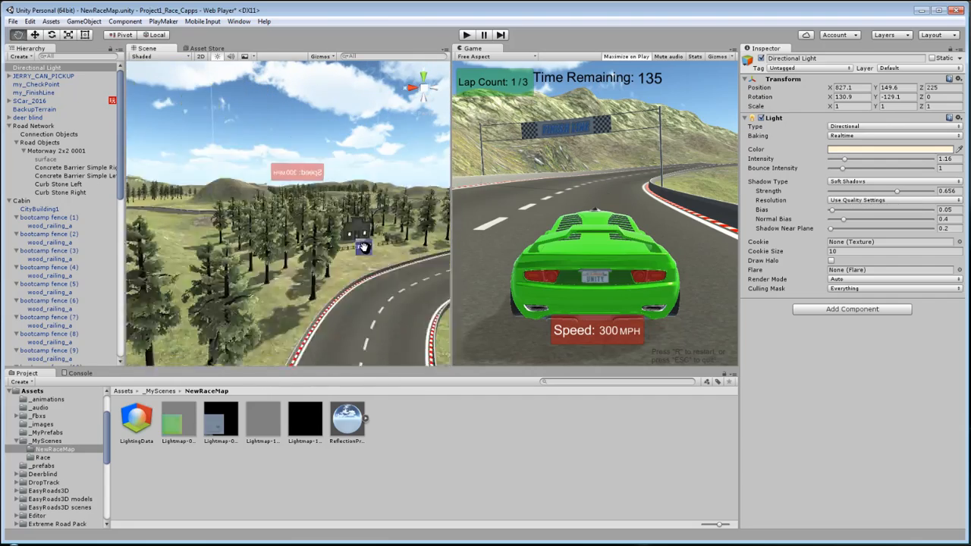
scroll(364, 247, up, 6)
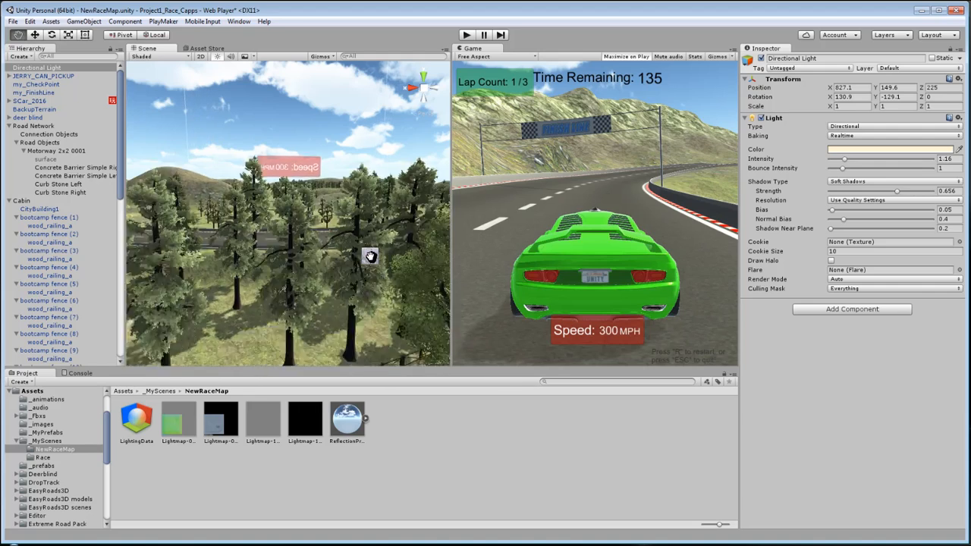
scroll(367, 252, up, 5)
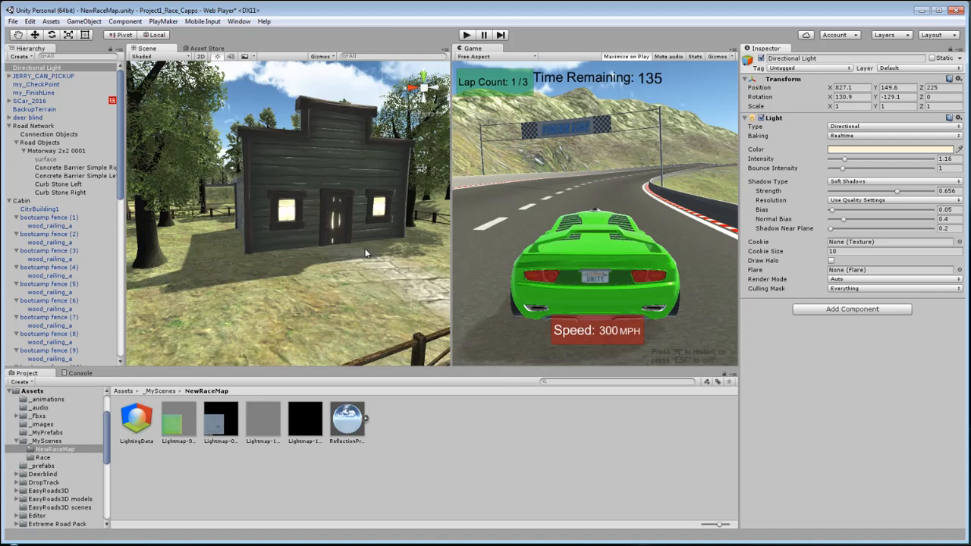
click(322, 181)
right_drag(220, 298, 279, 298)
middle_drag(315, 298, 325, 298)
right_drag(325, 297, 307, 262)
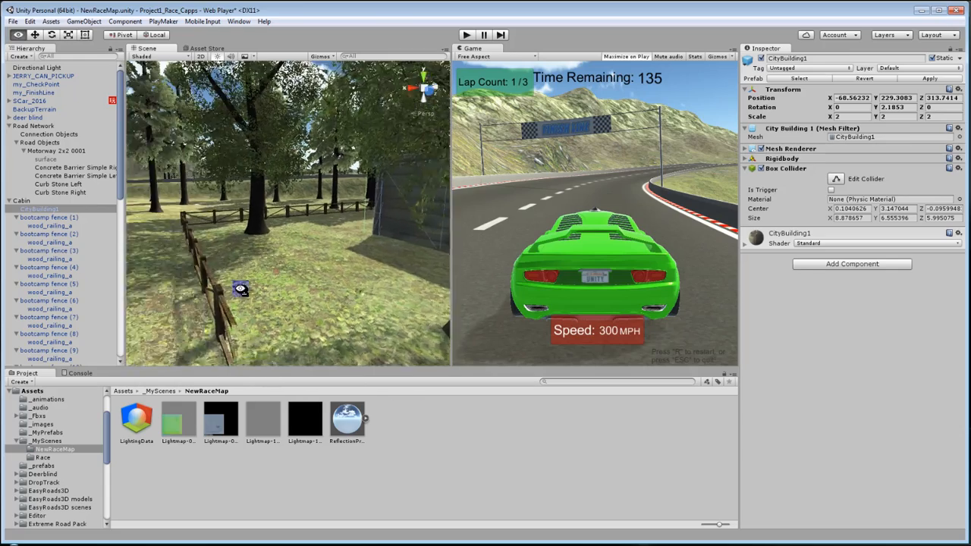
Survey the hill, road and forest from above, then select the deer blind tower and frame it in the Scene view.
scroll(362, 283, down, 4)
scroll(368, 273, up, 2)
middle_drag(364, 268, 358, 306)
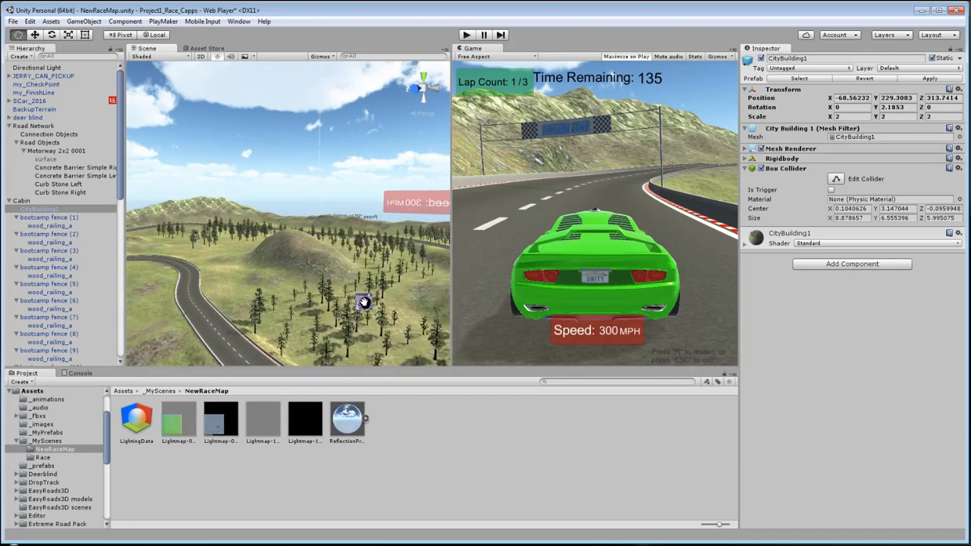
scroll(358, 305, up, 5)
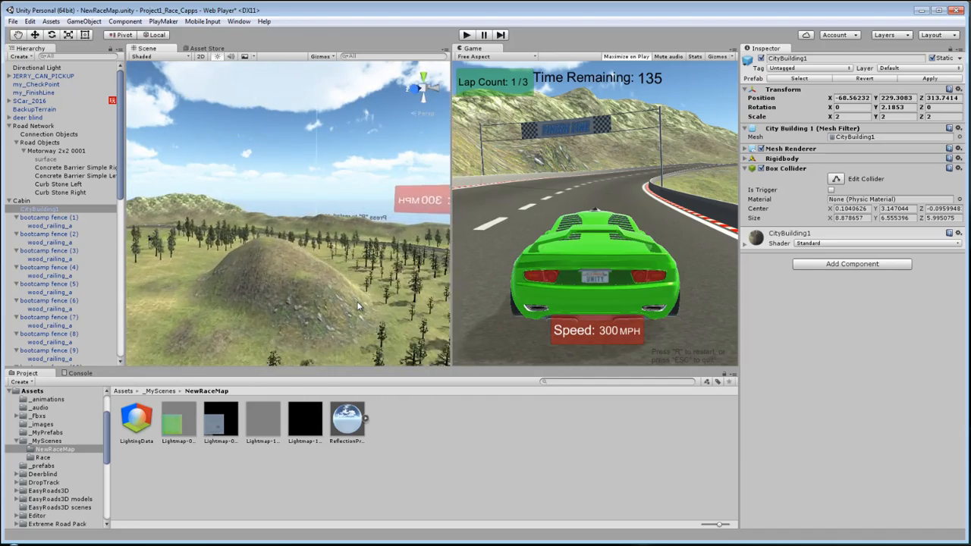
scroll(324, 310, up, 4)
right_drag(317, 300, 386, 304)
scroll(326, 304, up, 3)
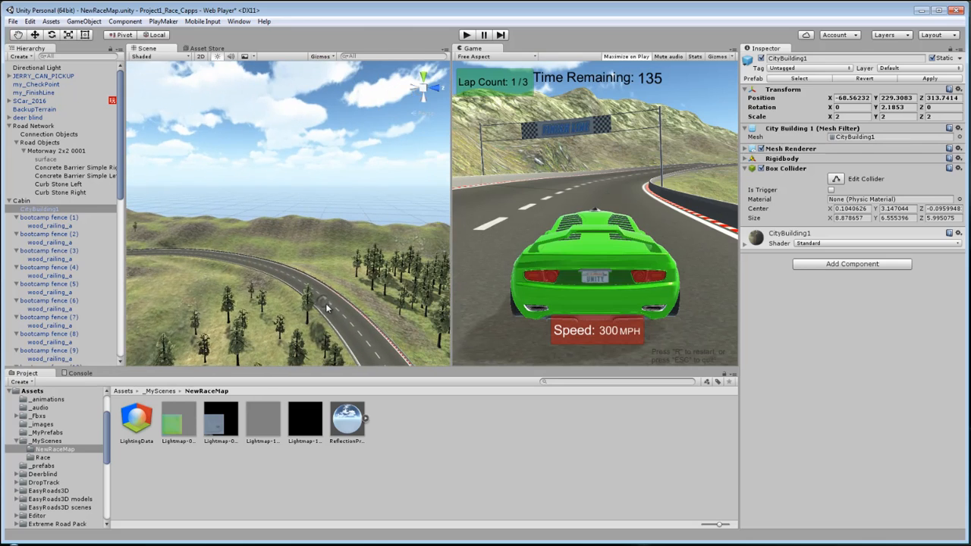
right_drag(326, 304, 350, 294)
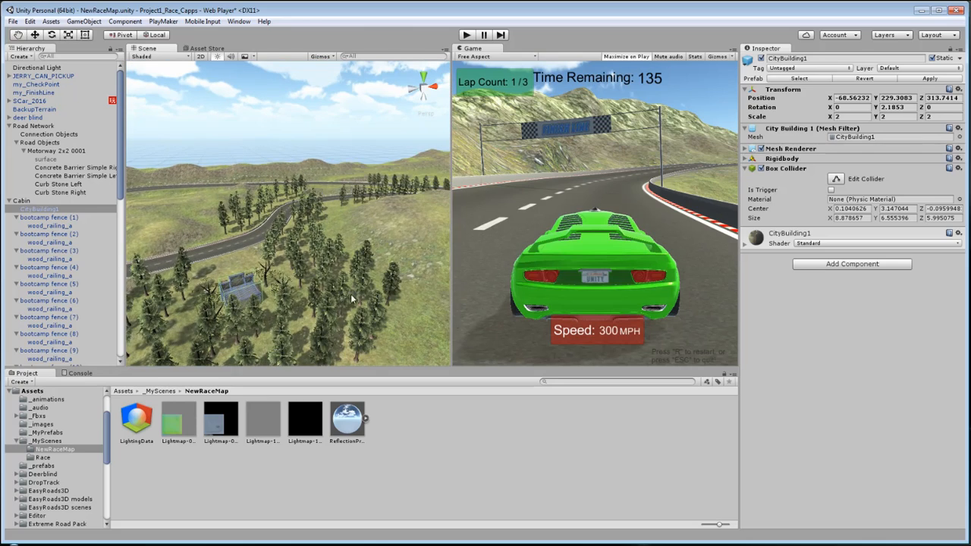
middle_drag(350, 293, 186, 285)
right_drag(315, 299, 432, 301)
right_drag(353, 302, 449, 278)
click(333, 232)
key(f)
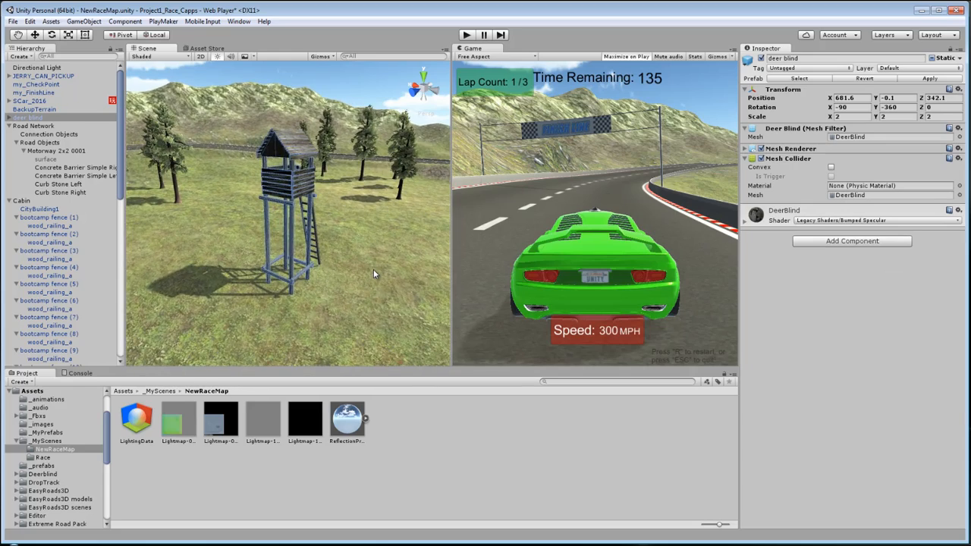
Deselect the deer blind by selecting the terrain and examine the tower's shading and ground shadow up close.
click(383, 272)
right_drag(385, 272, 360, 232)
middle_drag(394, 253, 272, 189)
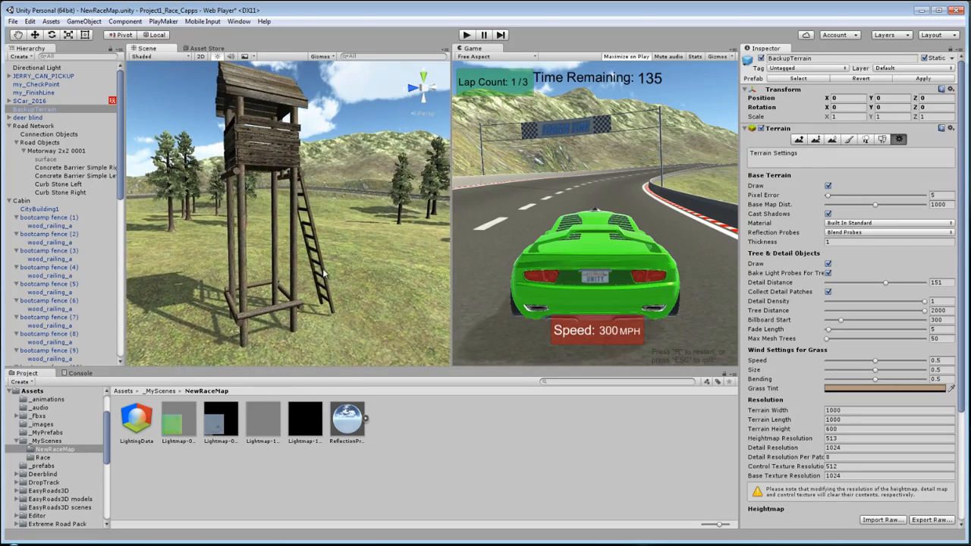
right_drag(344, 307, 353, 269)
middle_drag(354, 241, 375, 254)
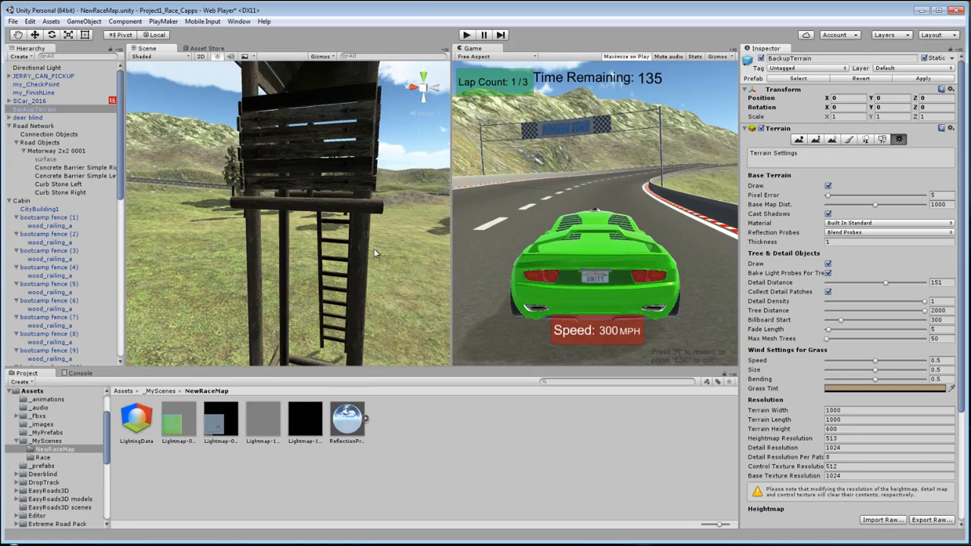
Line up the Scene view behind the green car facing the finish line and widen the Game view.
scroll(358, 241, down, 5)
alt+drag(357, 226, 342, 247)
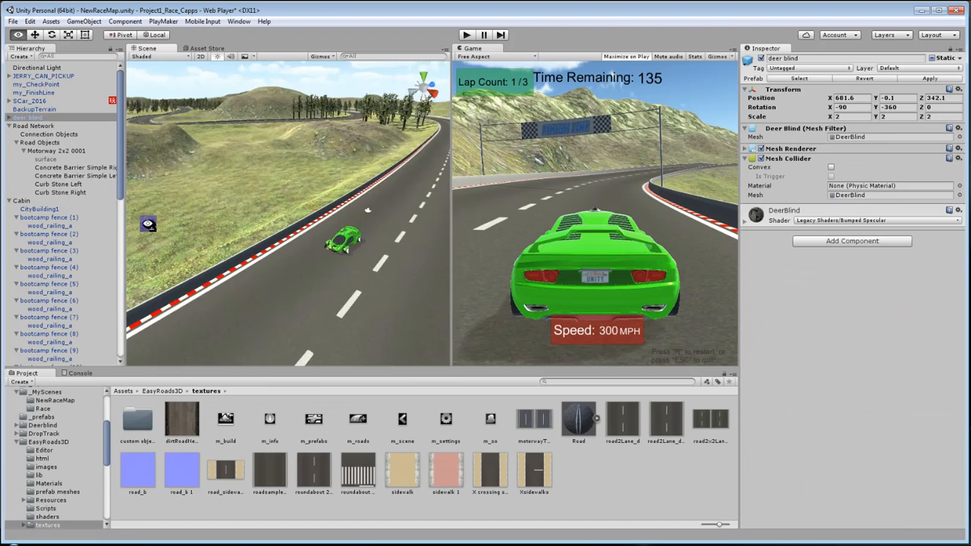
right_drag(273, 234, 268, 205)
middle_drag(260, 188, 256, 168)
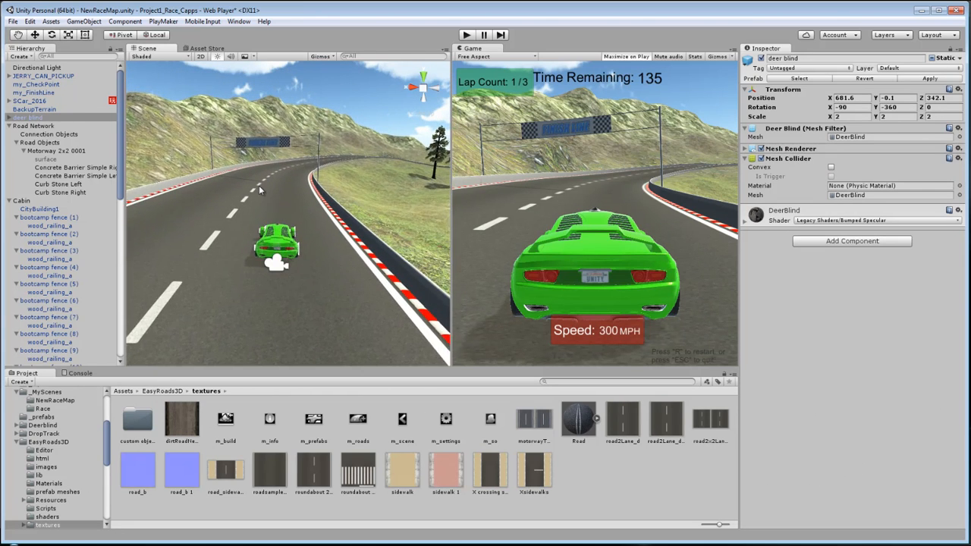
scroll(262, 192, up, 3)
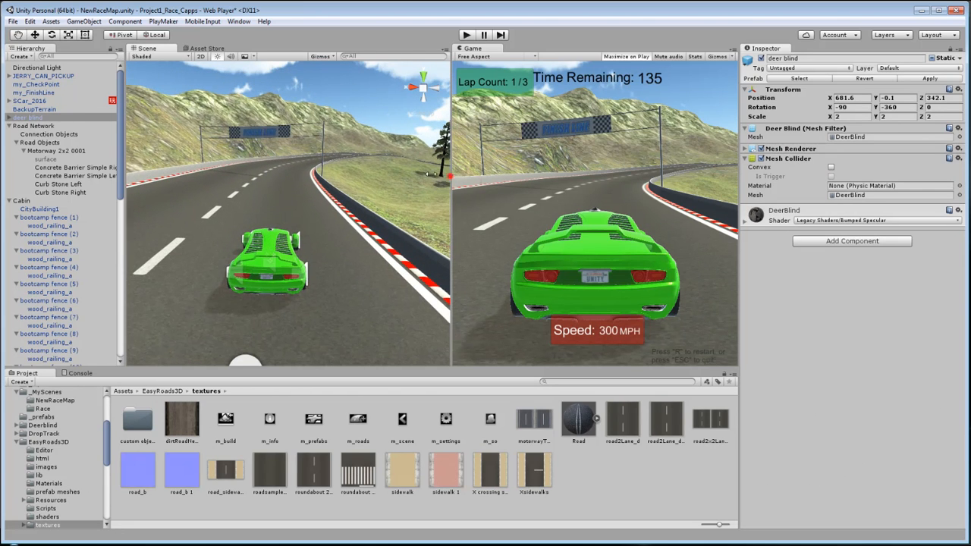
drag(450, 174, 294, 173)
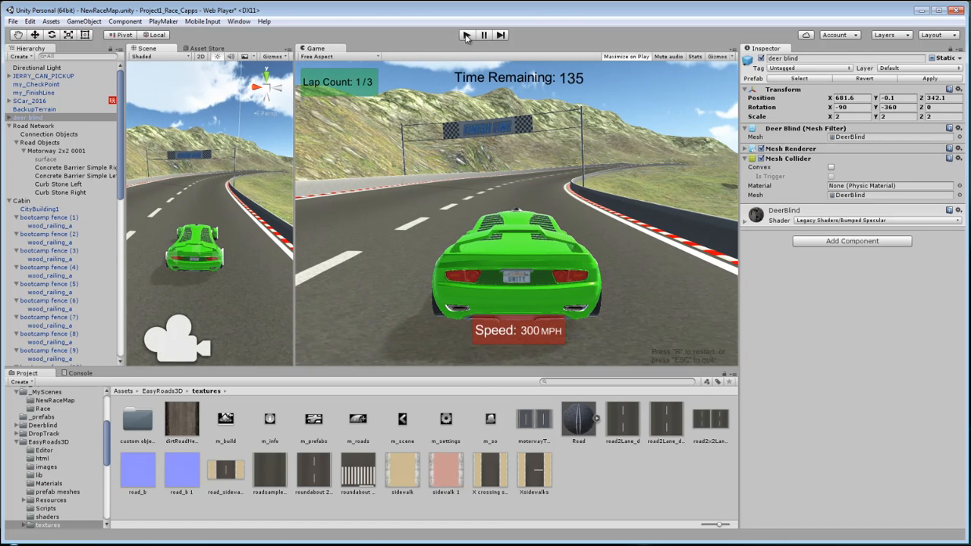
Play-test the scene, driving the green car under the finish line banner and along the curving road to check its shadows.
click(466, 35)
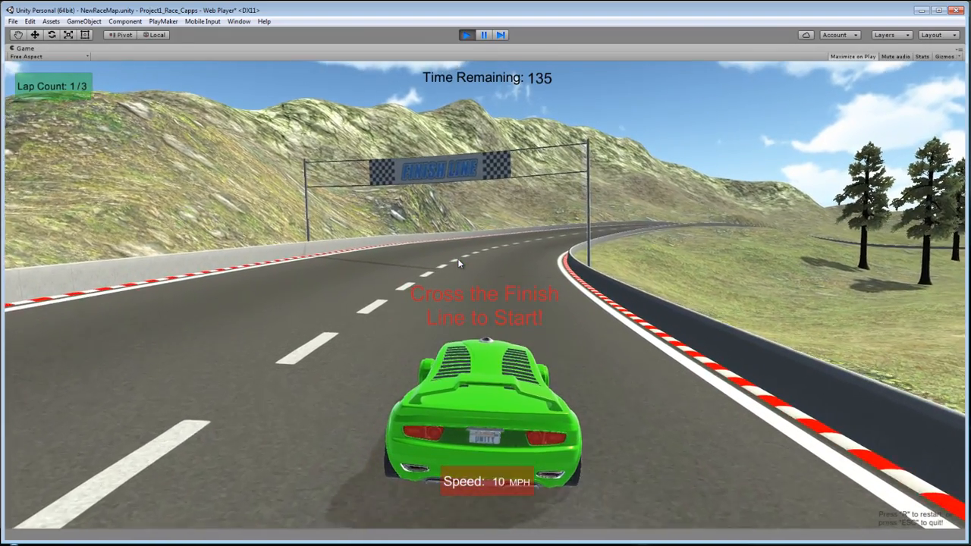
key(Up)
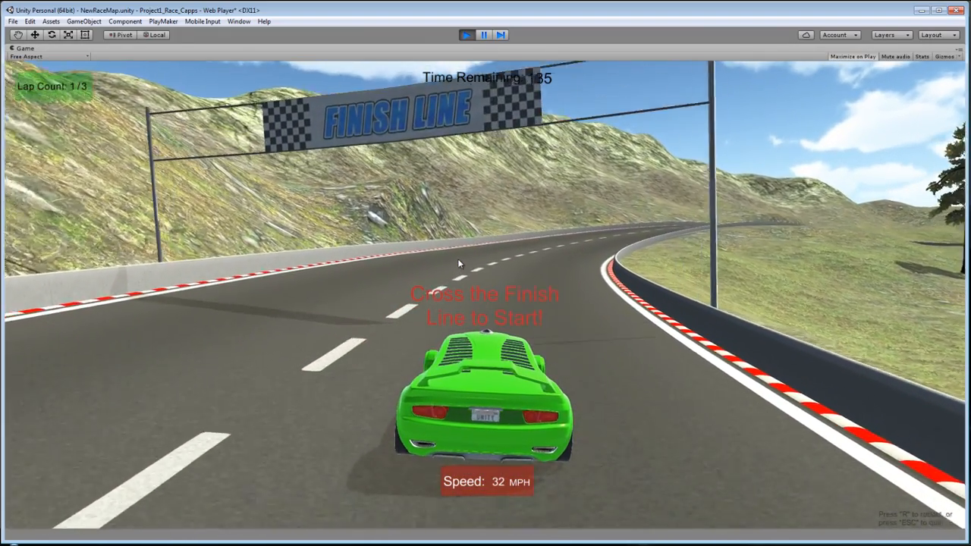
key(Right)
key(Up)
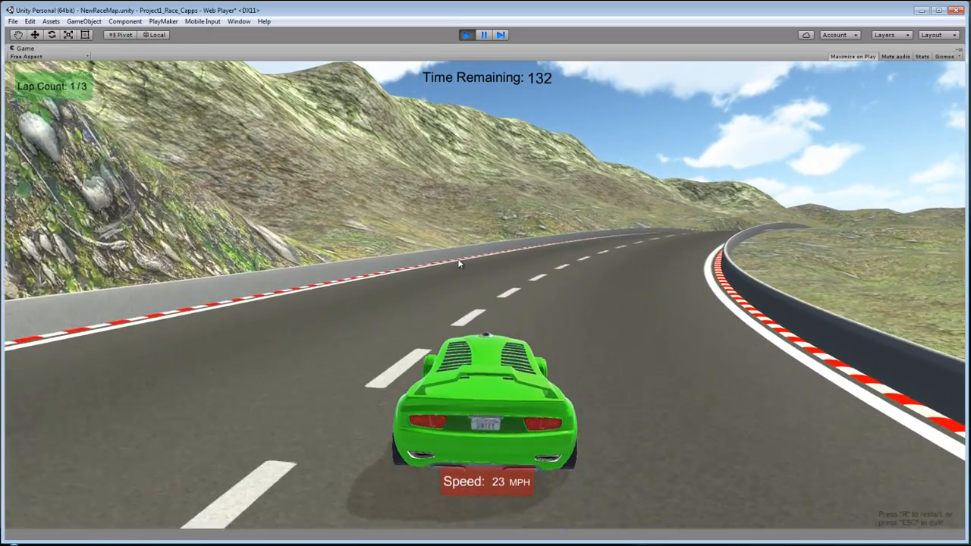
key(Up)
key(Right)
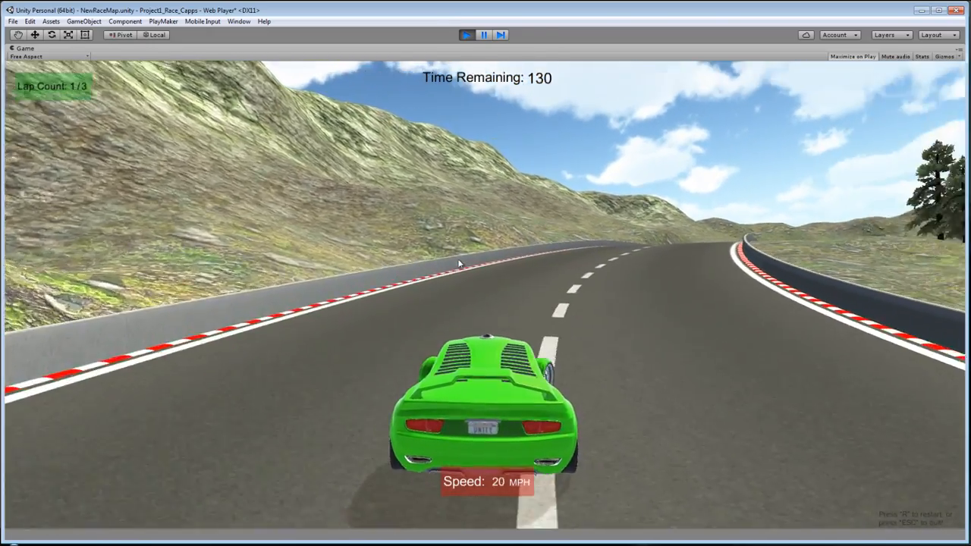
key(Up)
key(Right)
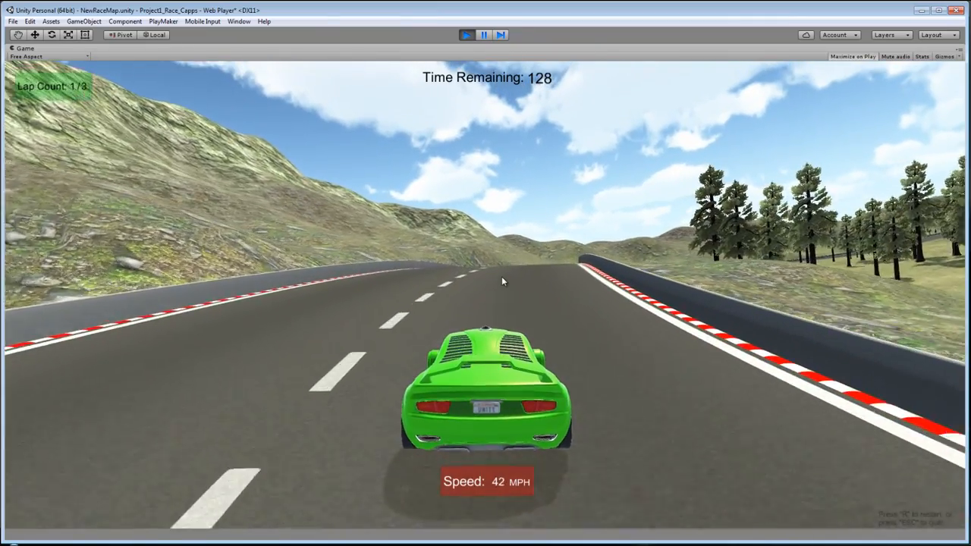
key(Up)
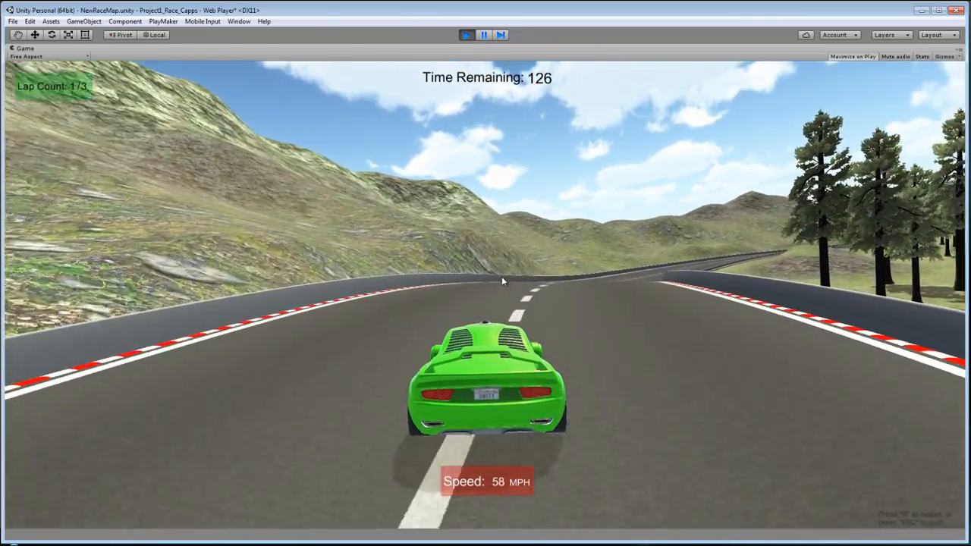
key(Up)
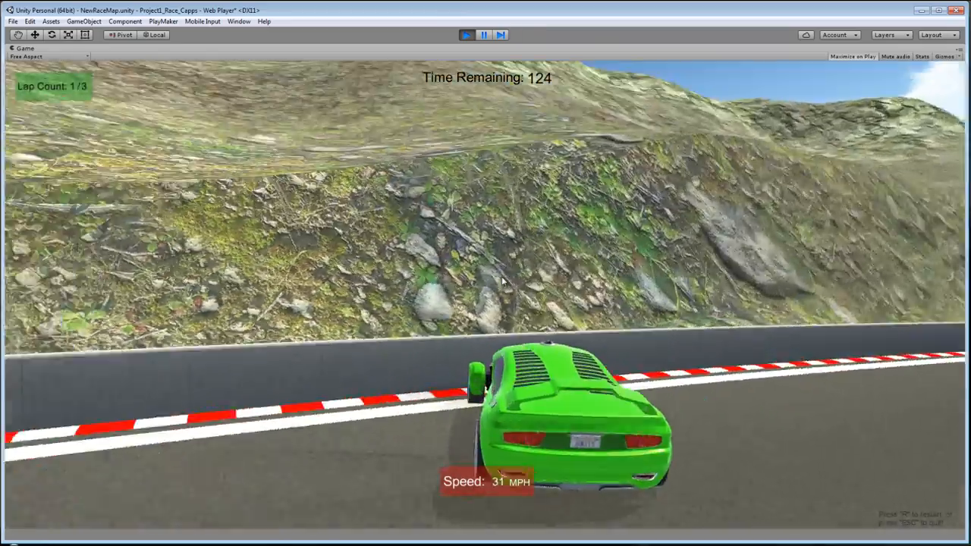
Back the car away from the hillside barrier and turn it to view the tree and deer blind shadows beside the road.
key(Down)
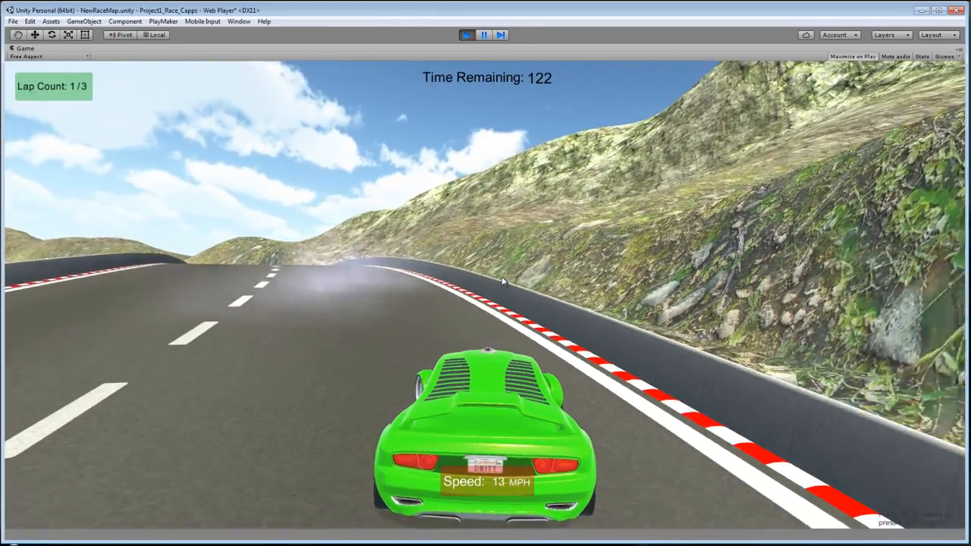
key(Down)
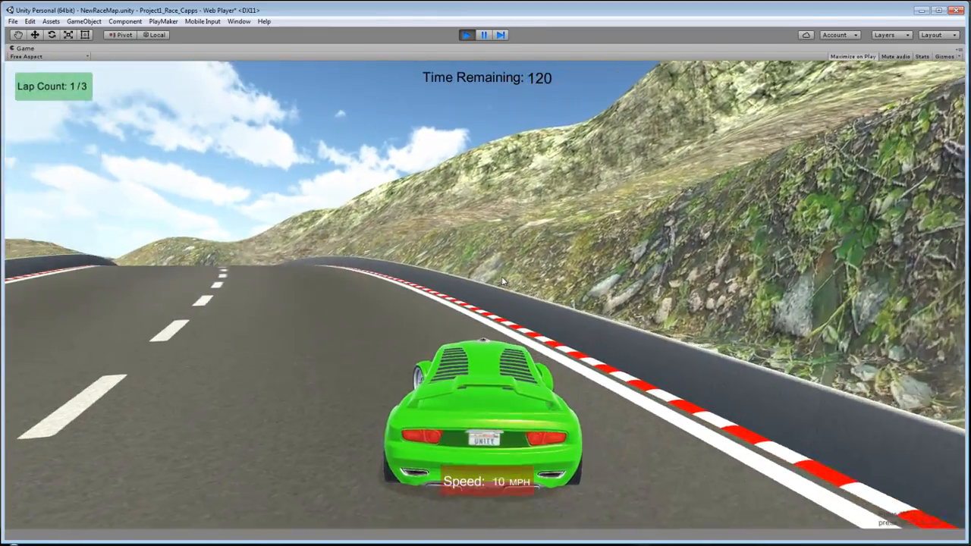
key(Up)
key(Left)
key(Down)
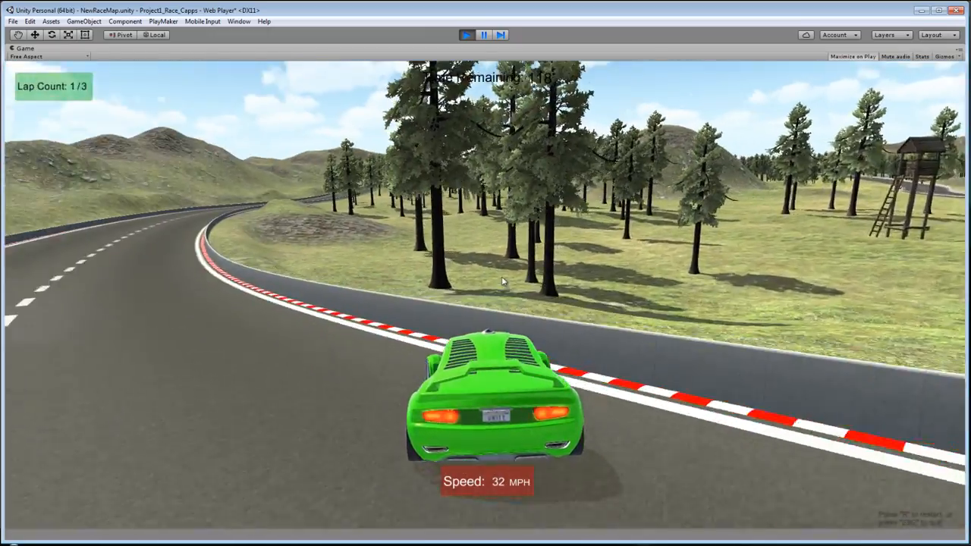
key(Down)
key(Right)
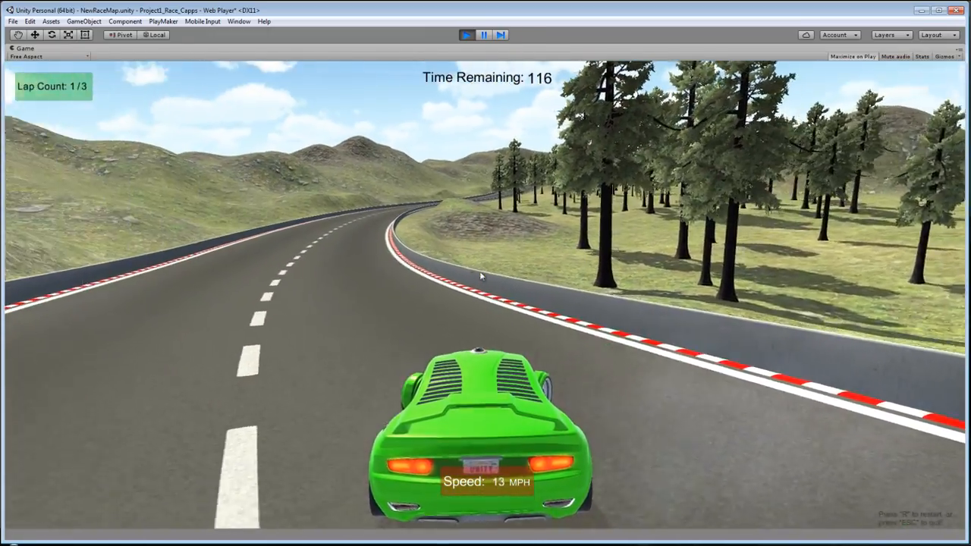
Drive on along the road past the forest to check the tree shadows, and stop the game.
key(Up)
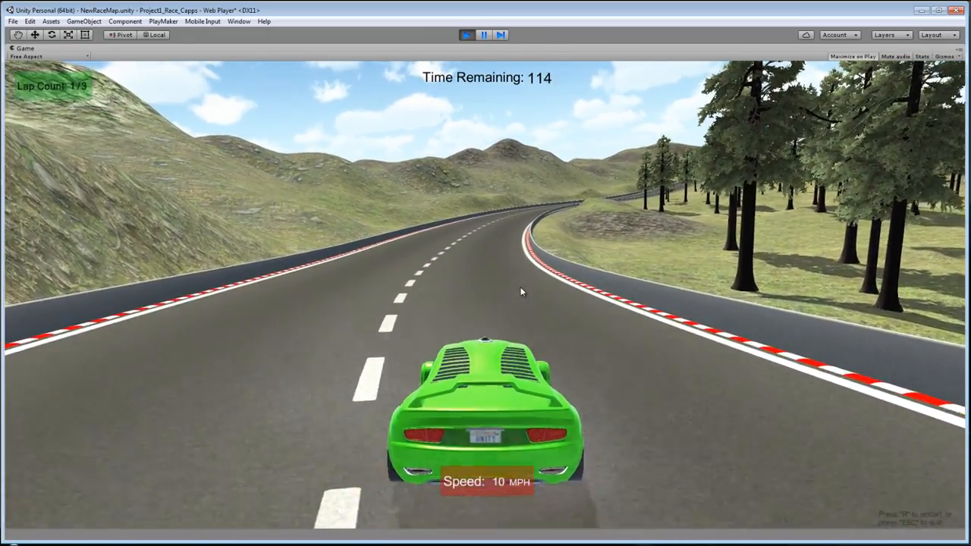
key(Up)
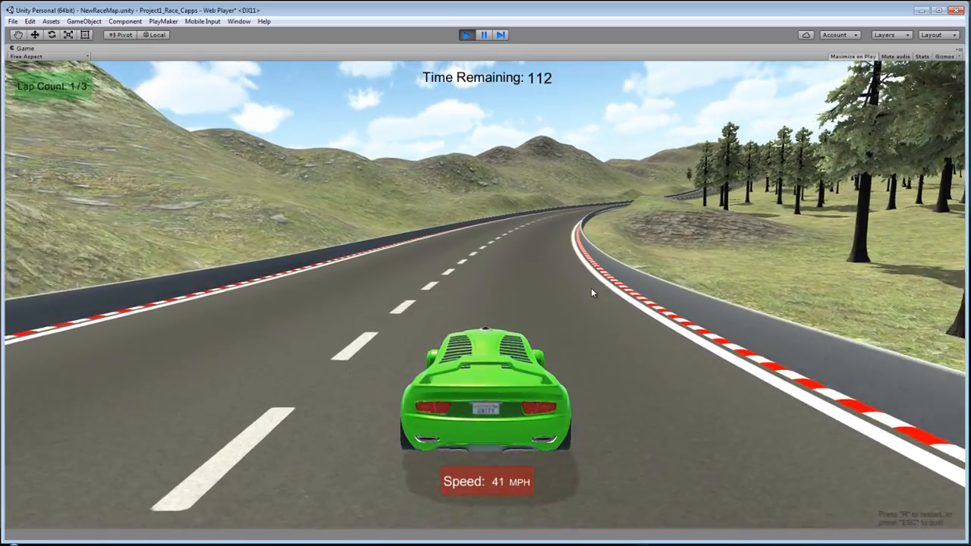
key(Up)
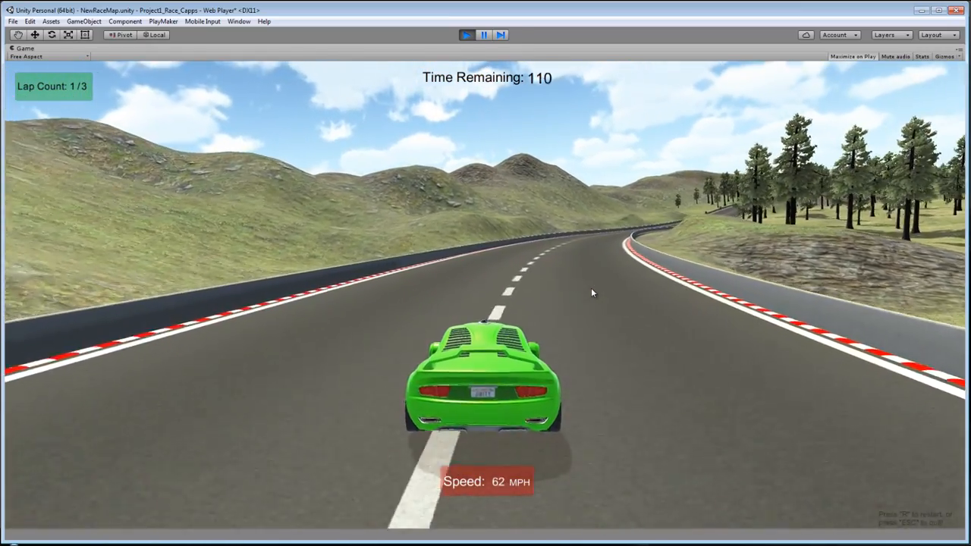
key(Up)
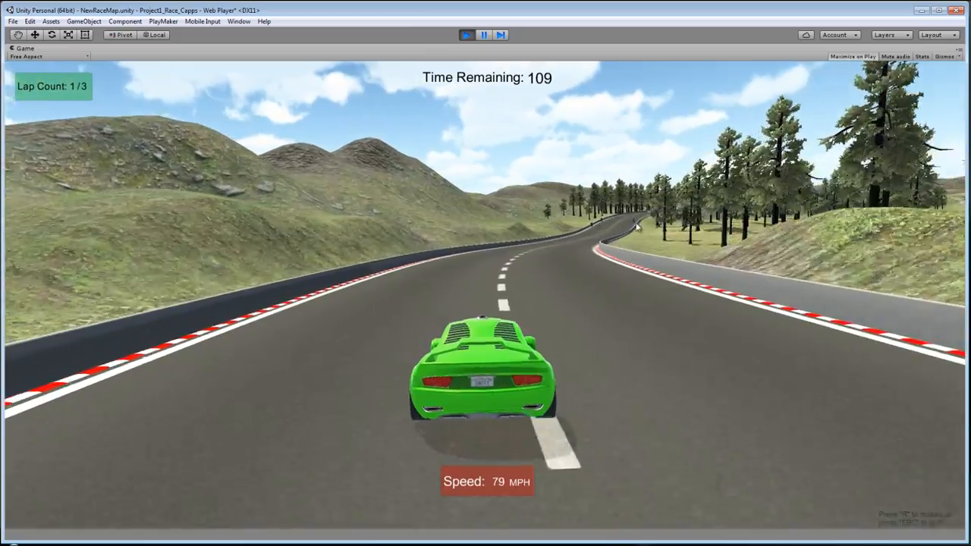
key(Up)
key(Right)
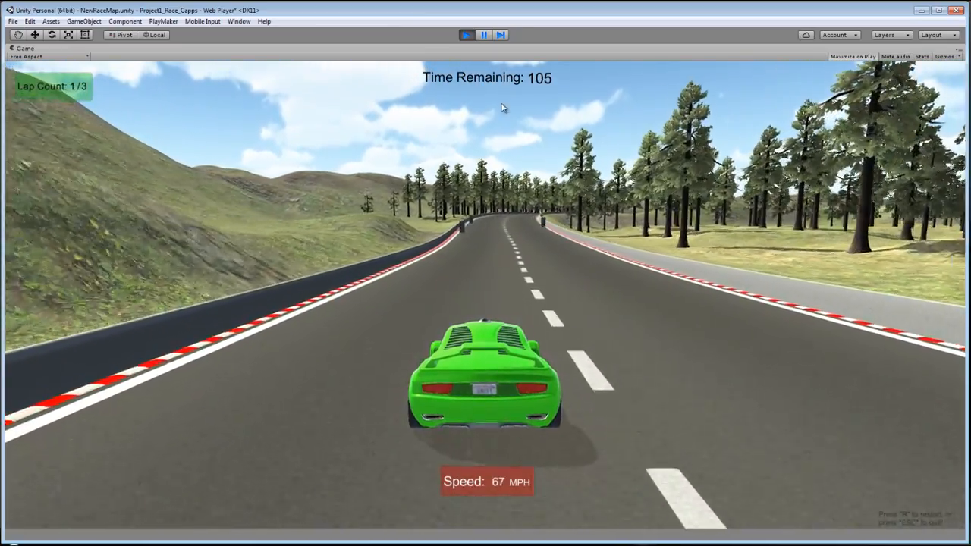
click(467, 35)
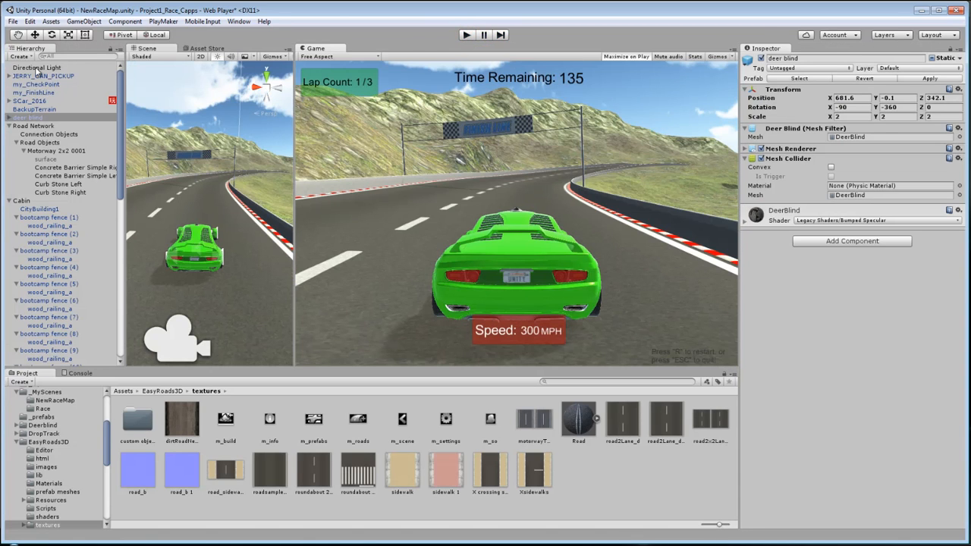
Select the Directional Light and deactivate it.
click(37, 68)
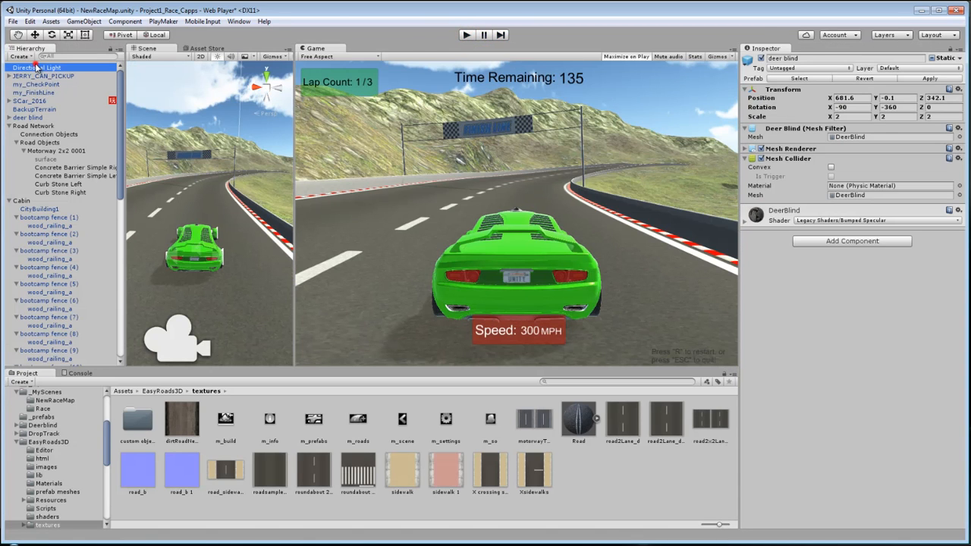
click(762, 59)
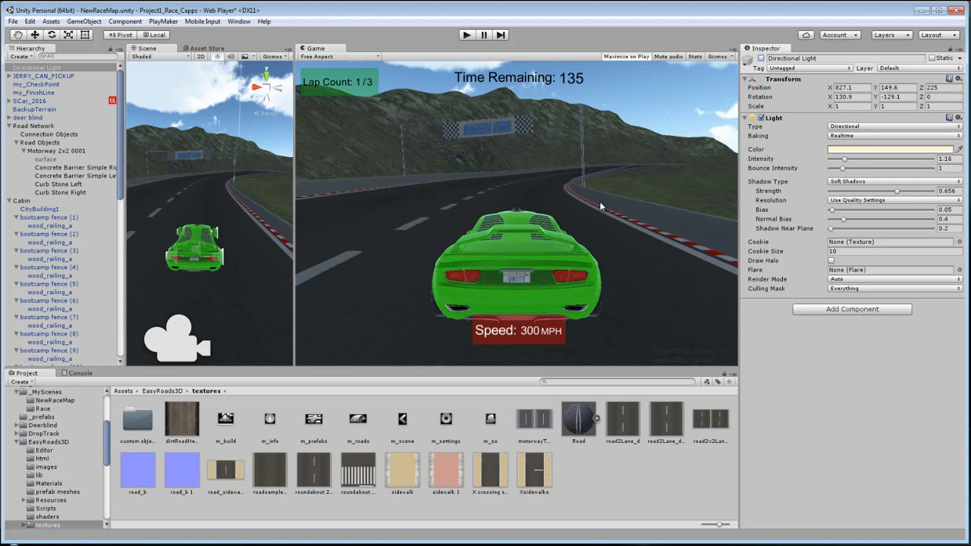
Examine the baked lightmap's intensity and directionality previews in the Lighting window, and close the window.
click(239, 21)
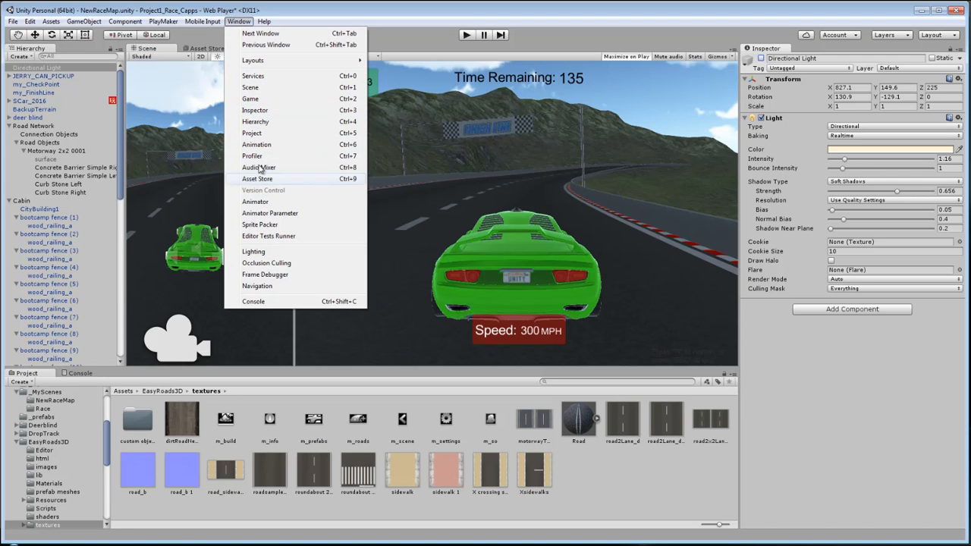
mouse_move(218, 26)
click(254, 251)
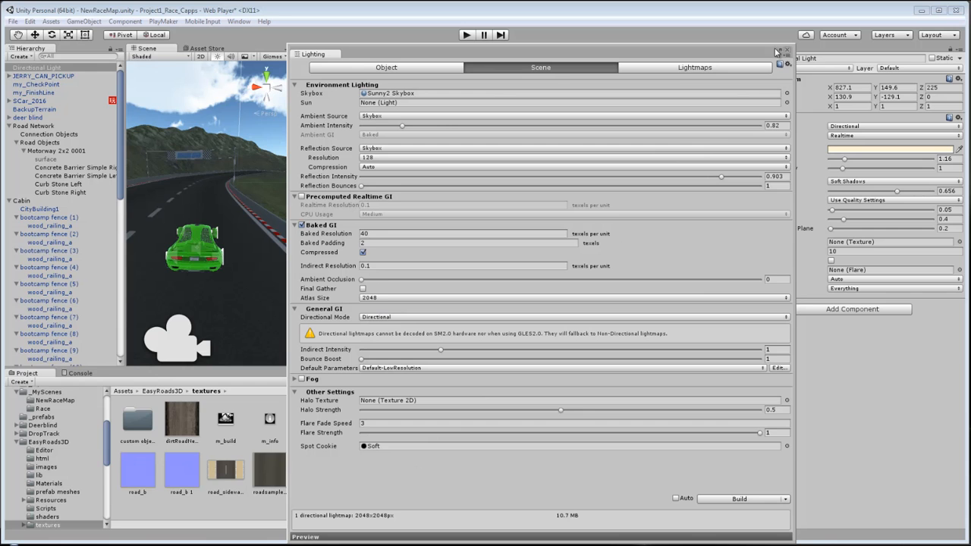
click(678, 68)
drag(675, 53, 613, 4)
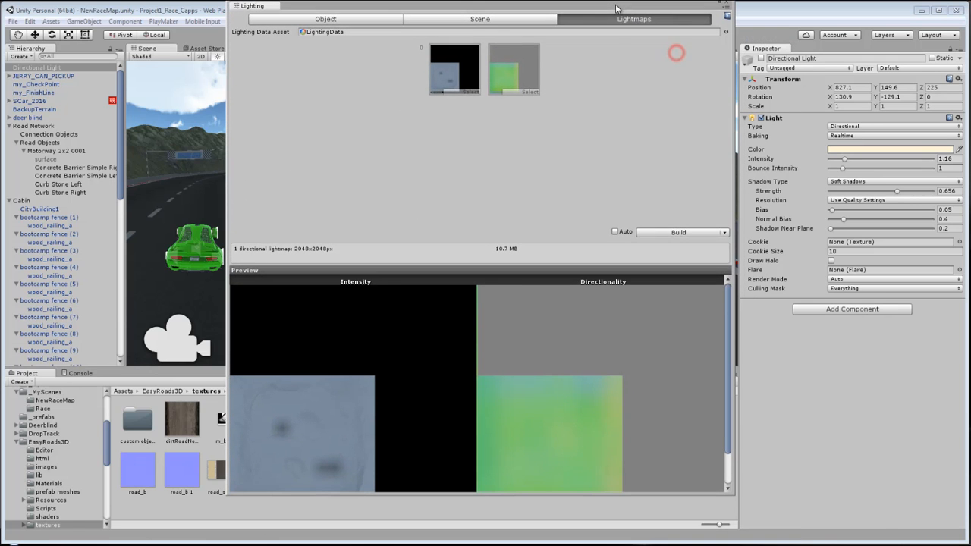
scroll(531, 345, down, 3)
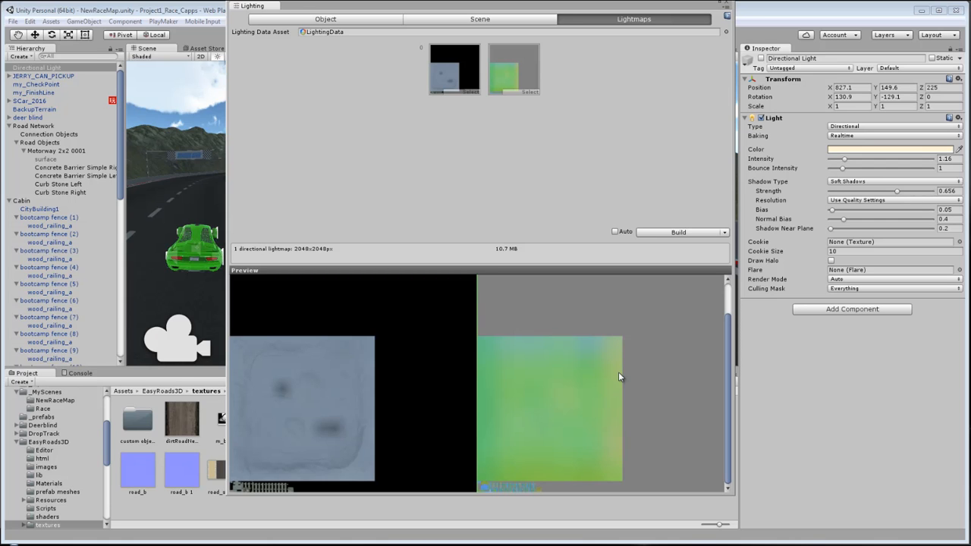
drag(672, 5, 623, 44)
click(678, 40)
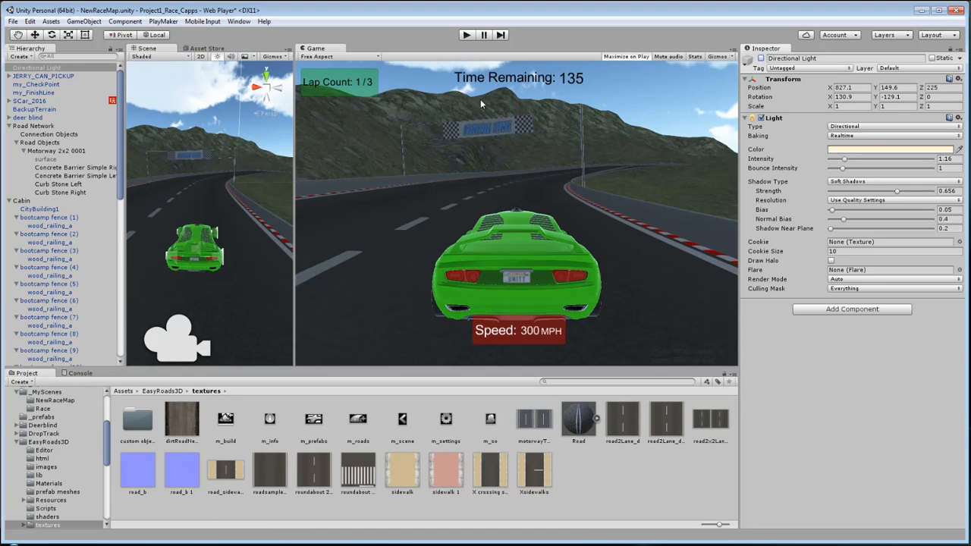
Reactivate the Directional Light and widen the Scene view beside the Game view.
click(760, 58)
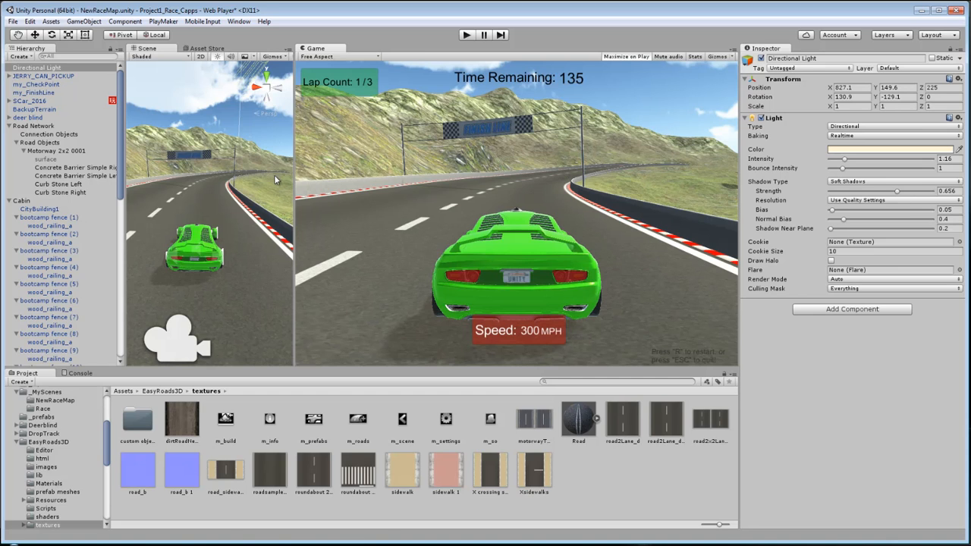
drag(291, 171, 507, 171)
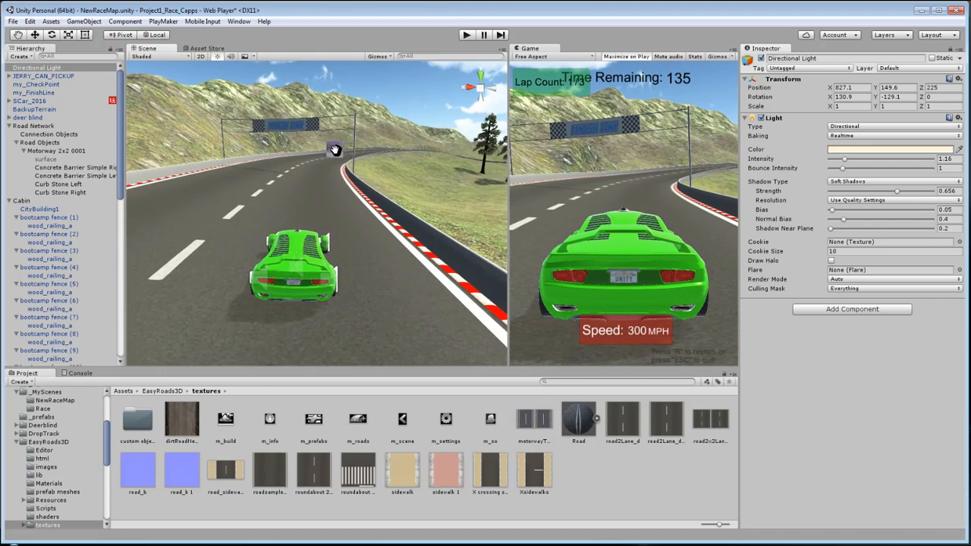
middle_drag(336, 147, 320, 246)
right_drag(320, 246, 285, 244)
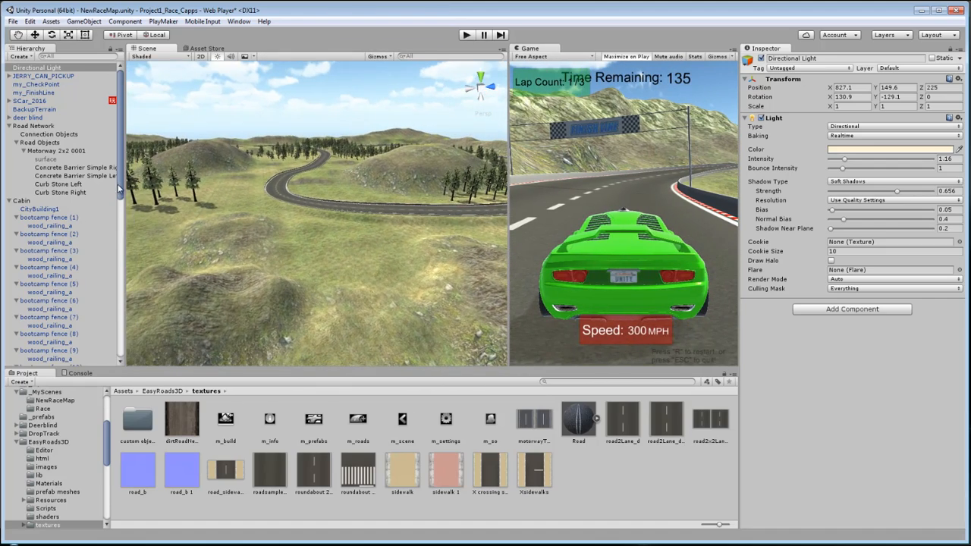
Expand BarrierParent, select its morris_Barrier_Wall object and frame it in the Scene view.
drag(119, 188, 133, 355)
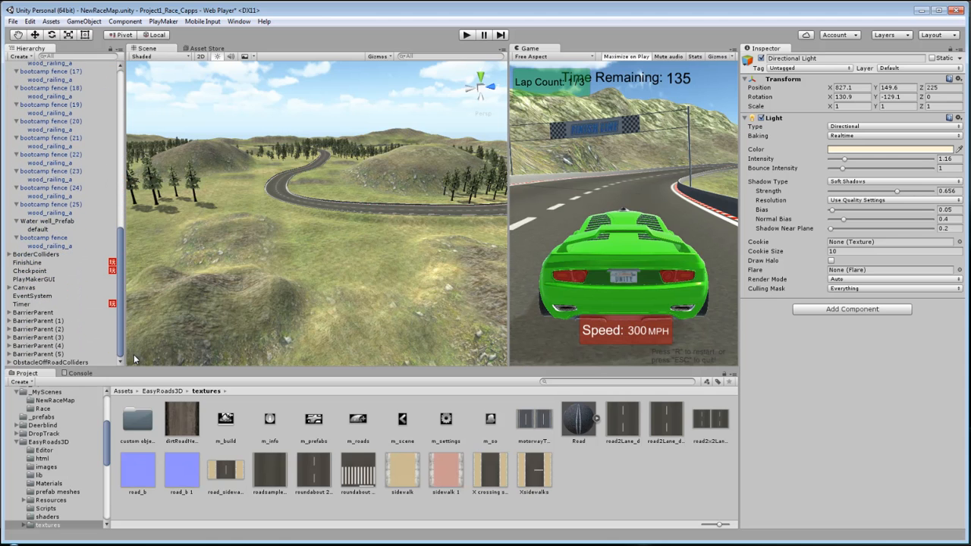
click(42, 312)
right_drag(303, 262, 318, 257)
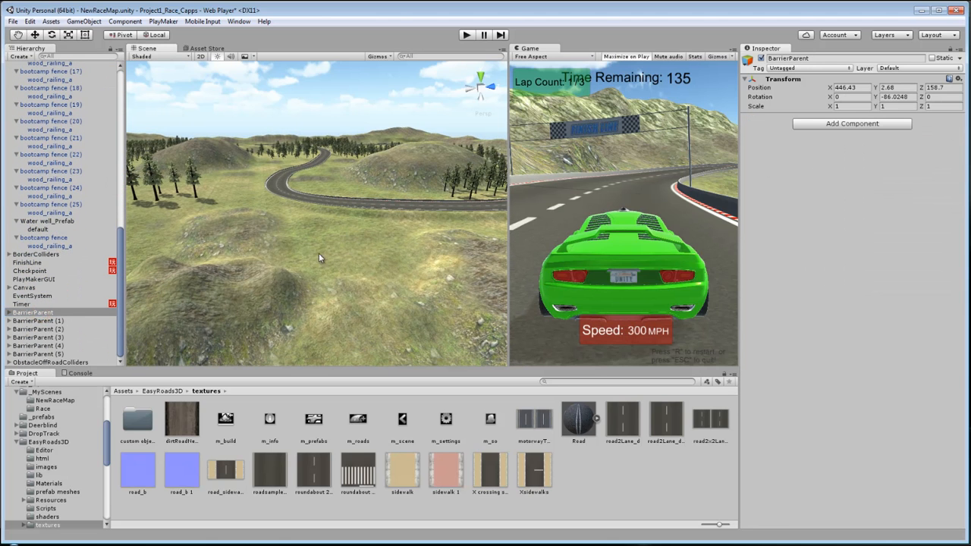
click(9, 313)
click(41, 321)
middle_drag(291, 268, 286, 243)
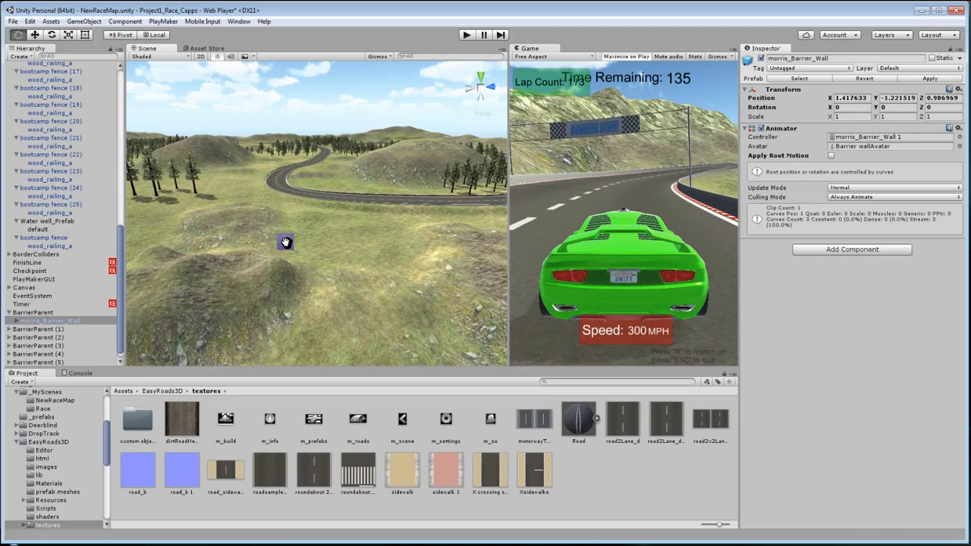
key(f)
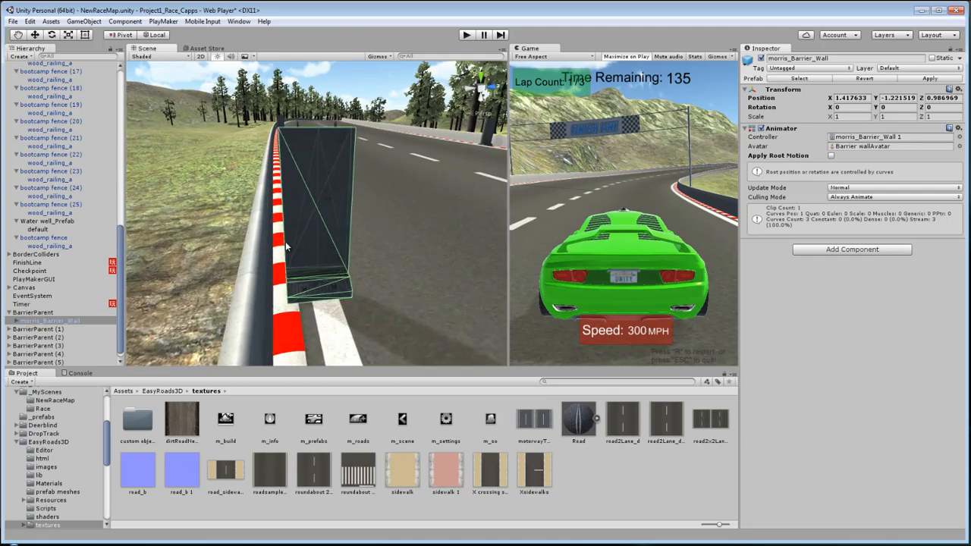
Examine the barrier wall's shading and its shadow on the road from the track side.
scroll(286, 243, up, 3)
right_drag(417, 247, 259, 238)
key(f)
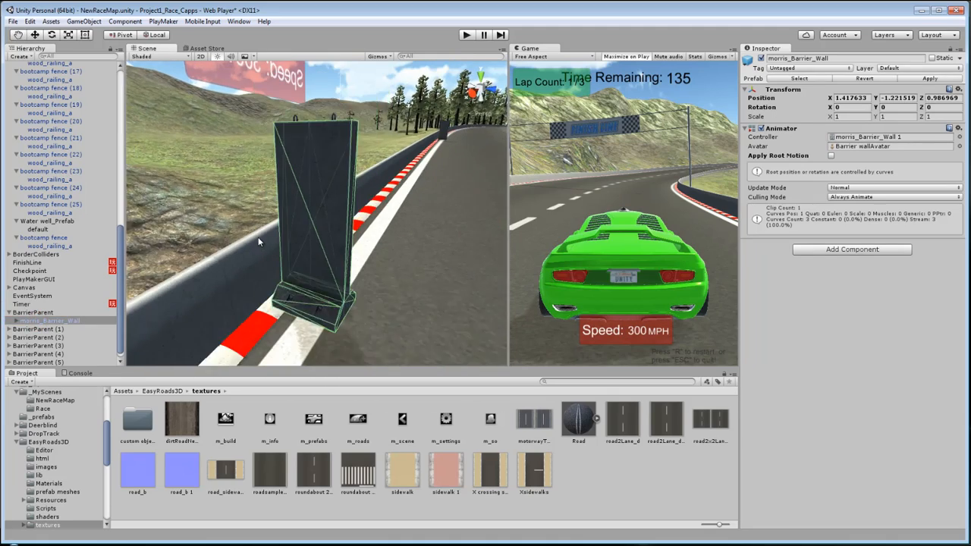
scroll(258, 242, down, 3)
right_drag(325, 305, 329, 267)
middle_drag(329, 267, 330, 219)
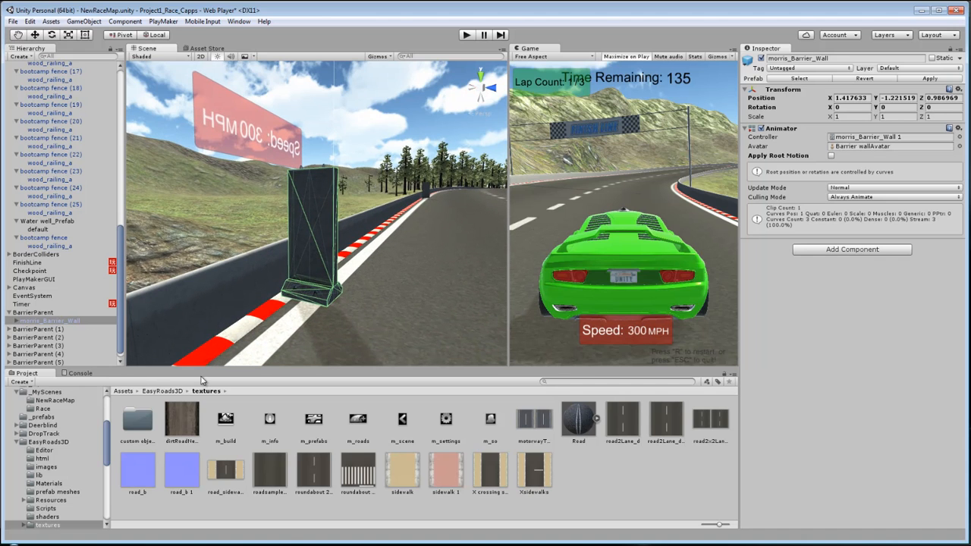
Select the b_wall mesh under morris_Barrier_Wall, and give its material the Standard (Specular setup) shader with smoothness 0.06.
click(15, 320)
click(36, 329)
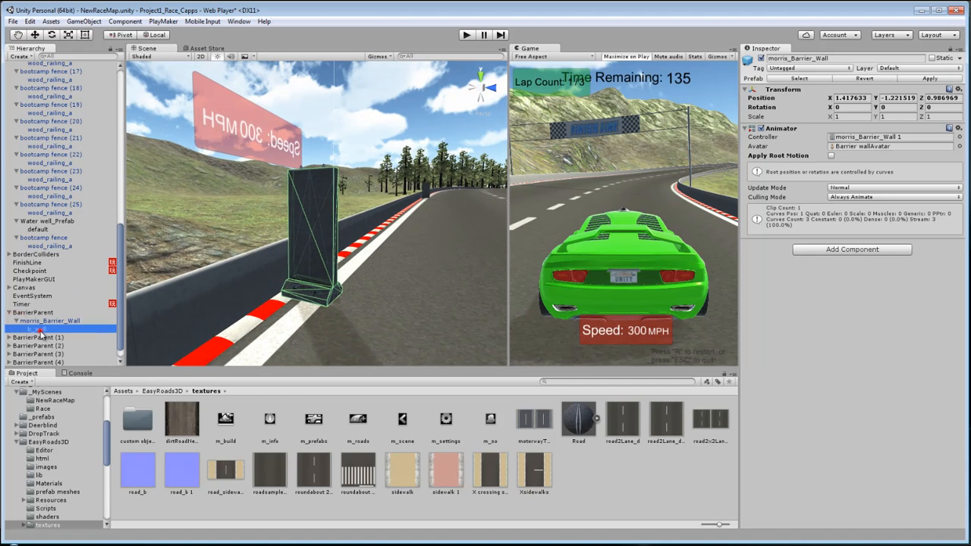
click(840, 220)
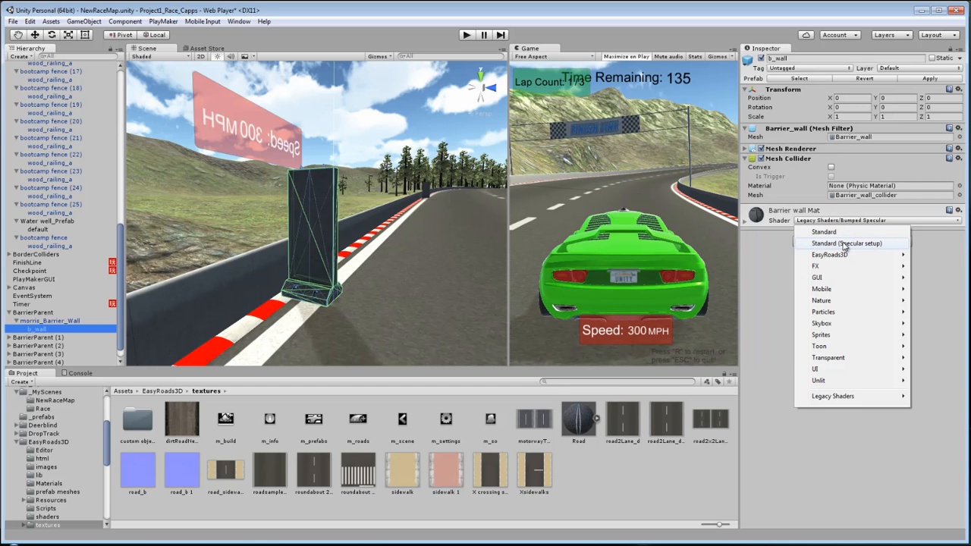
click(844, 243)
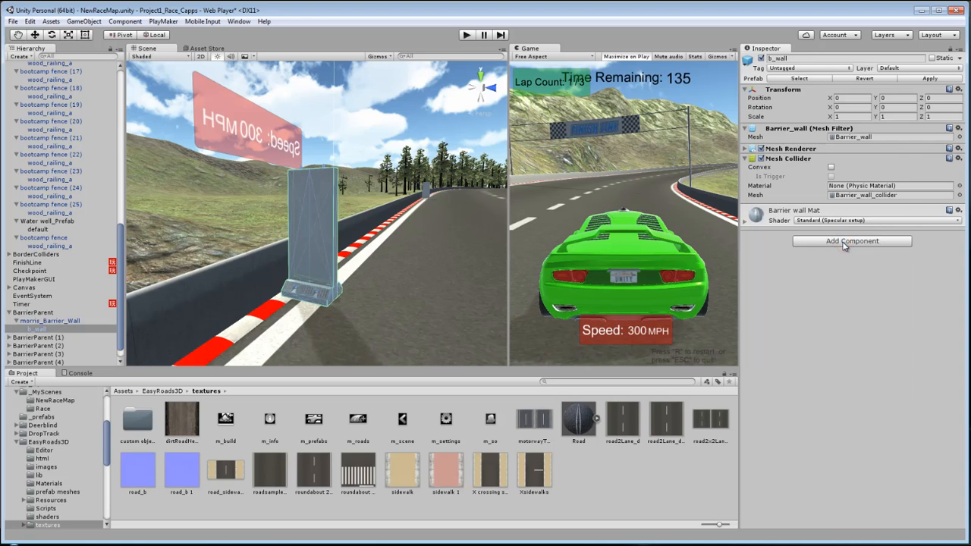
click(744, 222)
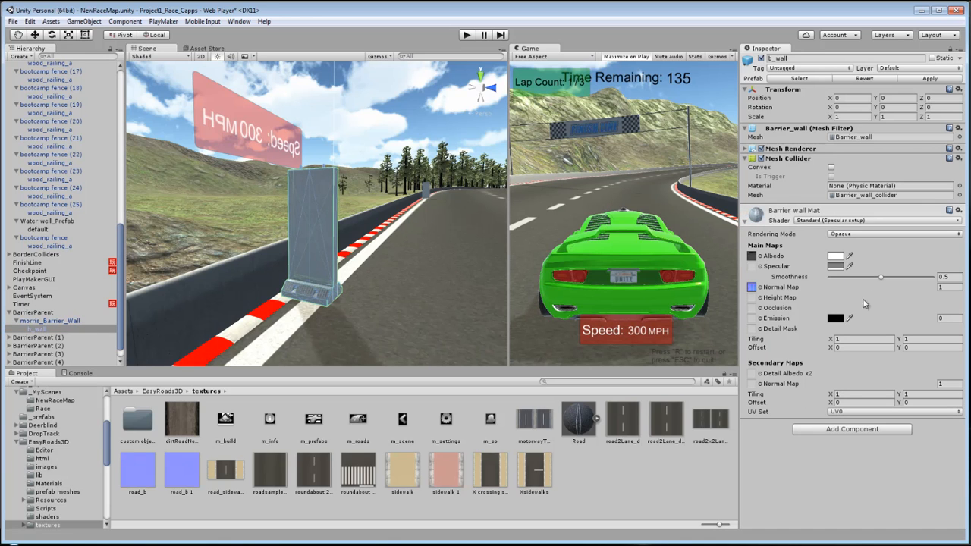
mouse_move(881, 278)
mouse_down()
mouse_move(812, 288)
mouse_move(835, 278)
mouse_up()
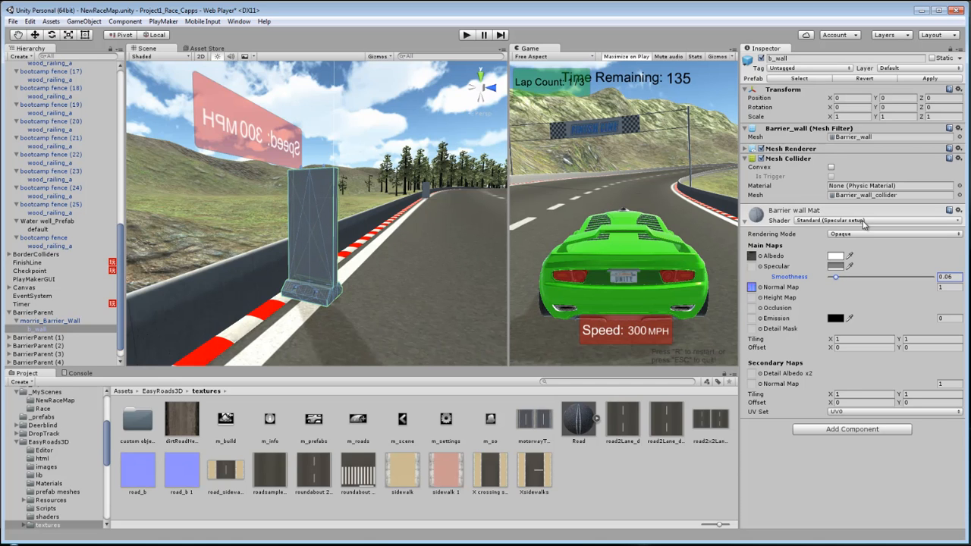
Switch the barrier wall material to the Standard shader with metallic 0.132 and smoothness 0.869, and inspect the wall up close.
click(863, 220)
click(849, 226)
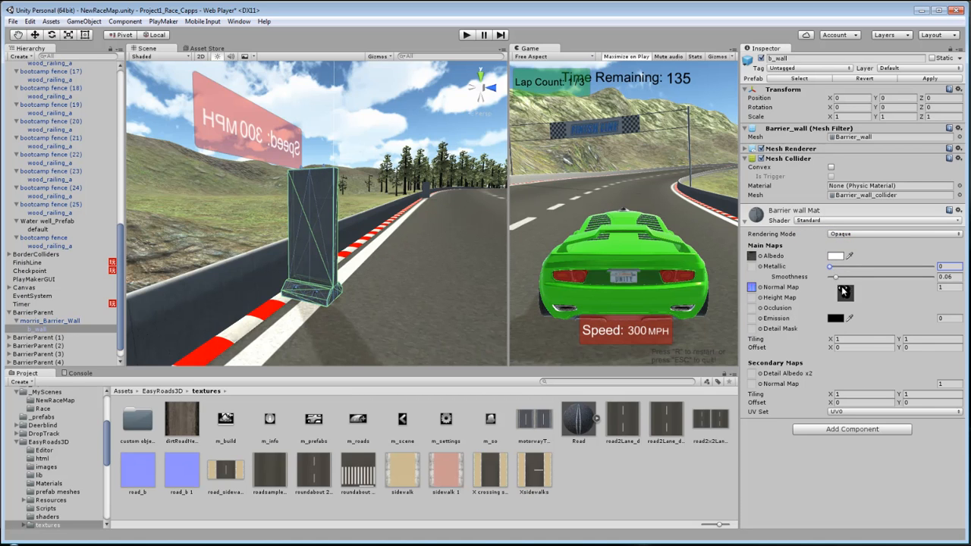
mouse_move(839, 279)
mouse_down()
mouse_move(895, 278)
mouse_move(833, 267)
mouse_move(862, 263)
mouse_move(842, 268)
mouse_move(919, 276)
mouse_up()
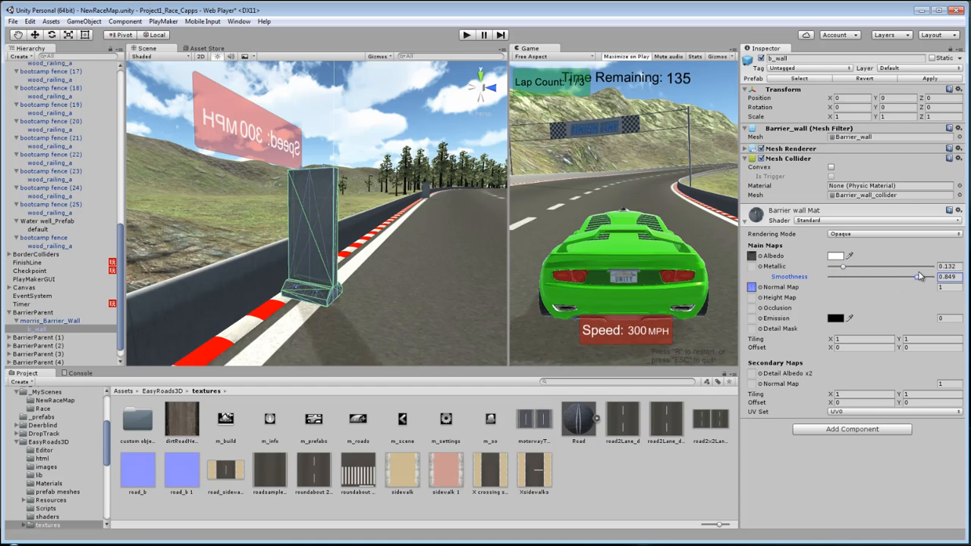
middle_drag(441, 267, 435, 238)
scroll(445, 251, up, 5)
scroll(444, 249, down, 3)
scroll(435, 238, up, 3)
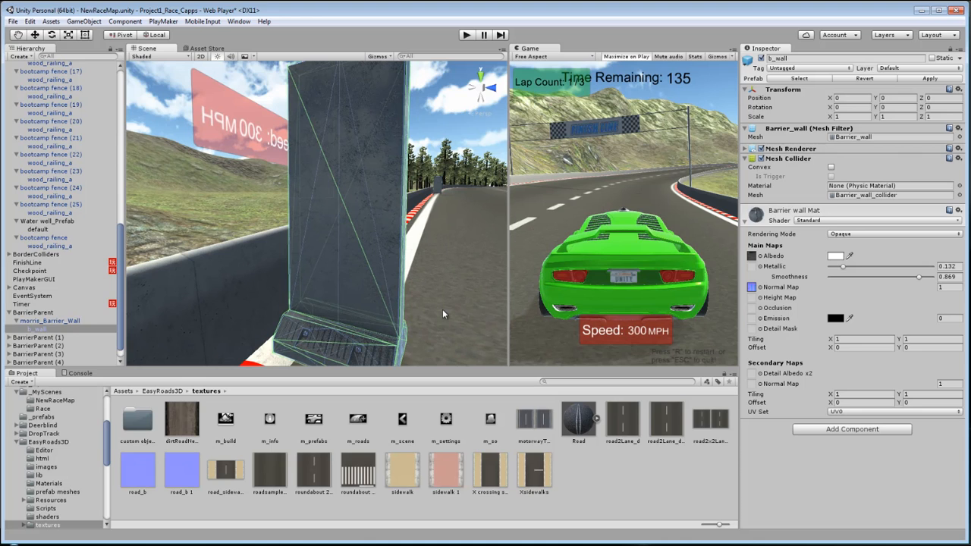
Select the b_wall mesh under BarrierParent (2), and set its material's metallic to 0.284 and smoothness to 0.459.
click(437, 187)
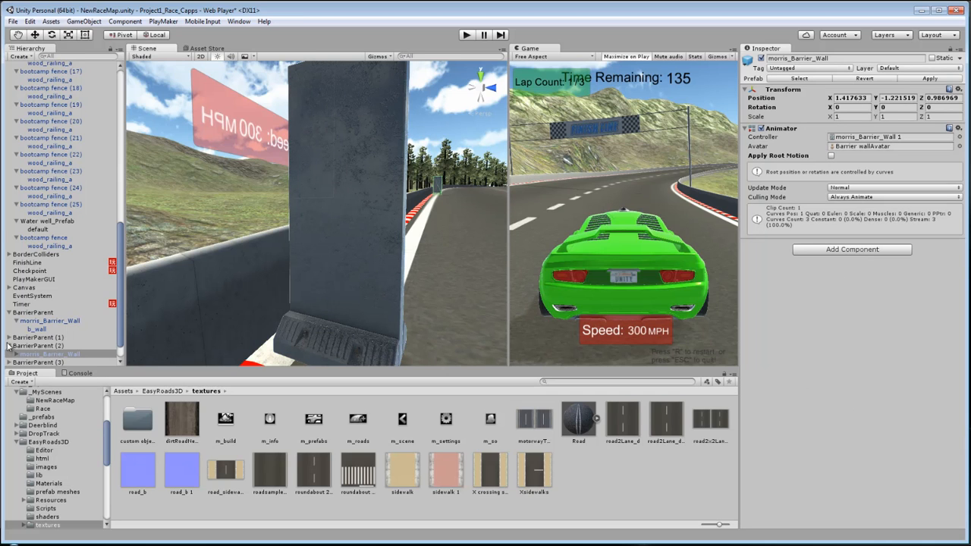
scroll(35, 347, down, 2)
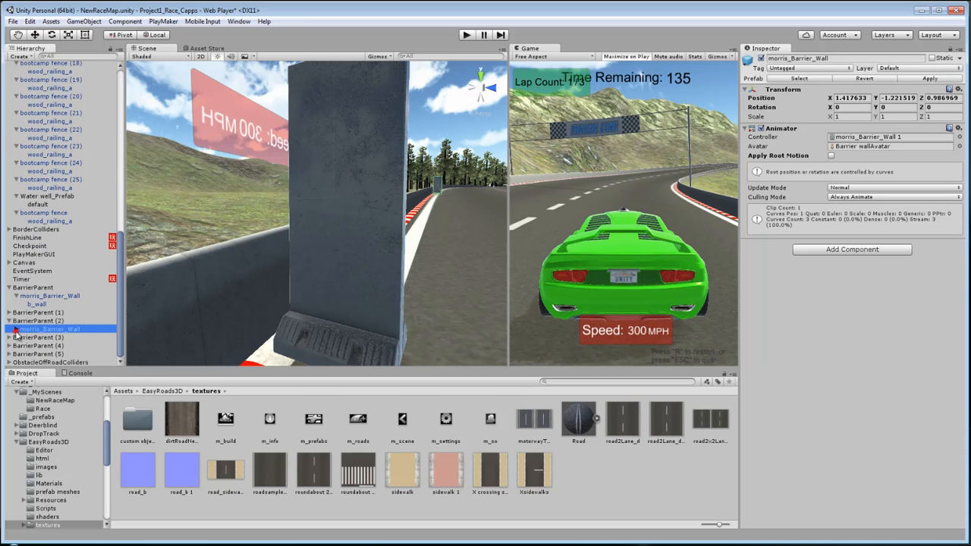
click(16, 328)
click(38, 337)
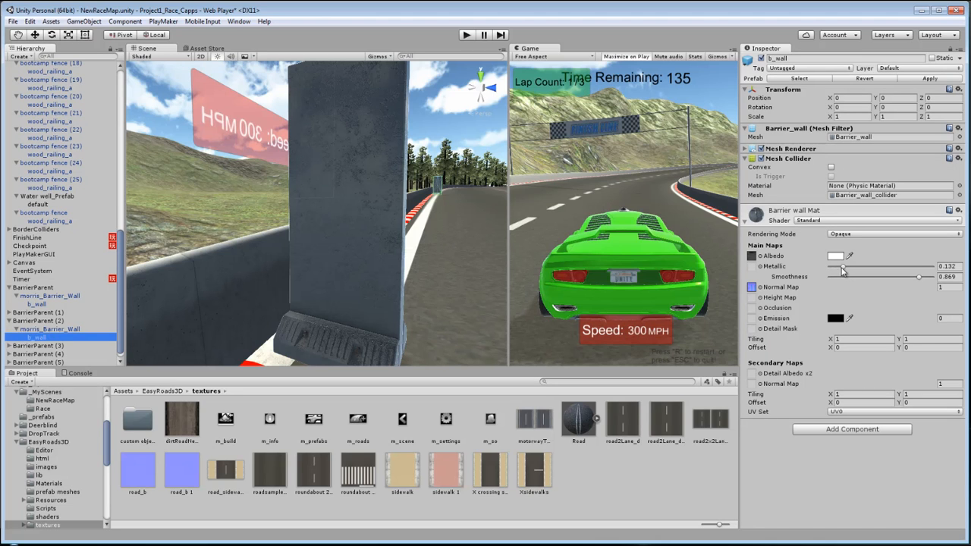
drag(842, 271, 862, 264)
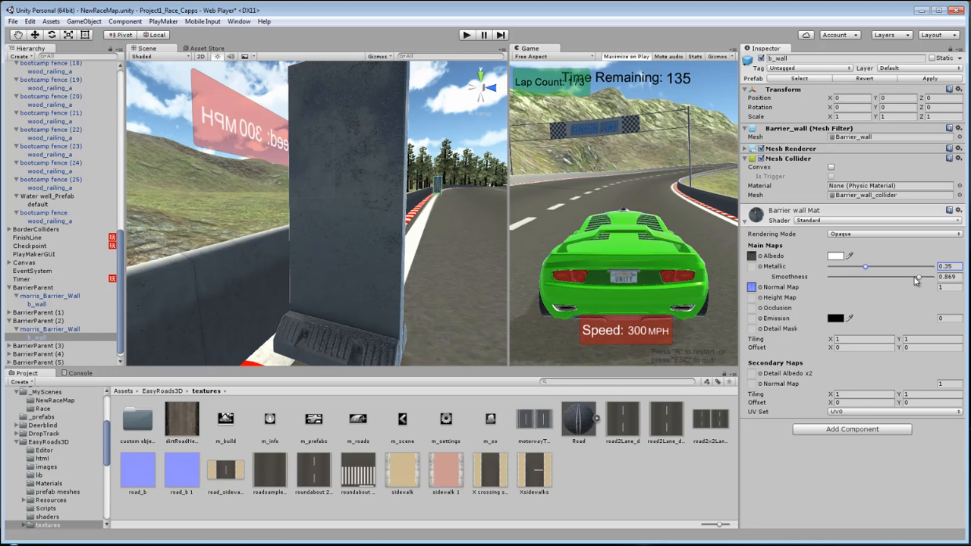
mouse_move(921, 277)
mouse_down()
mouse_move(837, 295)
mouse_move(893, 289)
mouse_move(865, 290)
mouse_move(866, 268)
mouse_move(920, 266)
mouse_move(833, 271)
mouse_move(861, 266)
mouse_move(861, 278)
mouse_move(878, 281)
mouse_up()
click(865, 277)
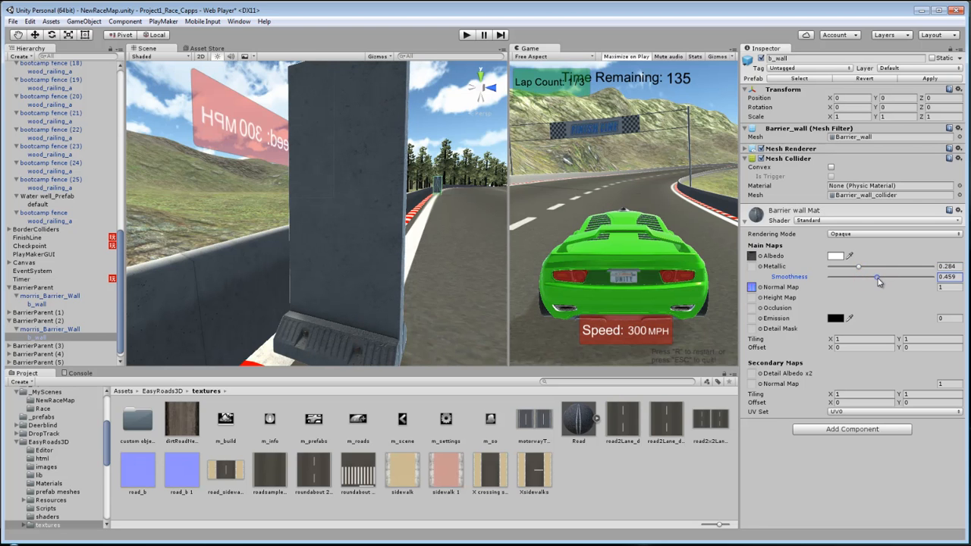
Enlarge the Game view beside the Scene view and play the race.
right_drag(434, 284, 397, 287)
middle_drag(404, 288, 331, 295)
scroll(331, 298, down, 3)
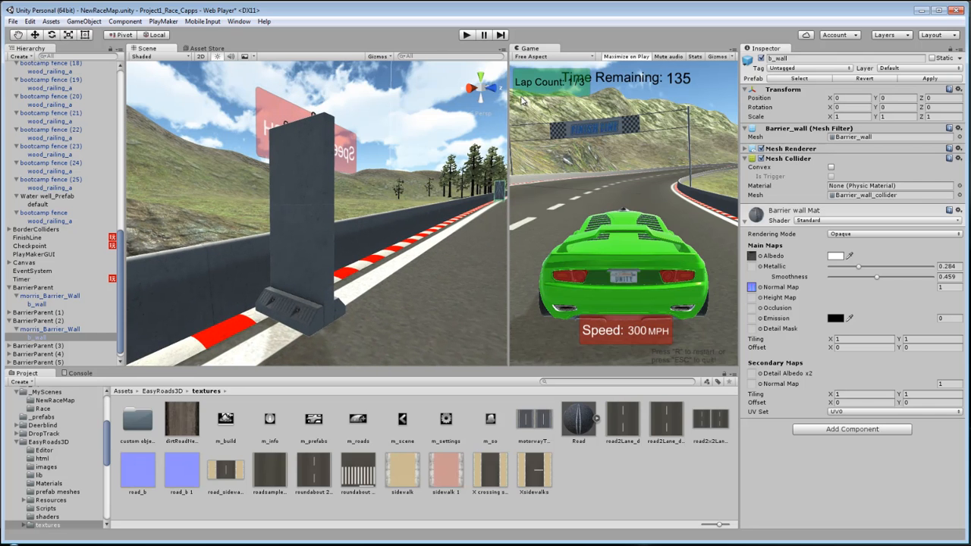
drag(507, 106, 346, 106)
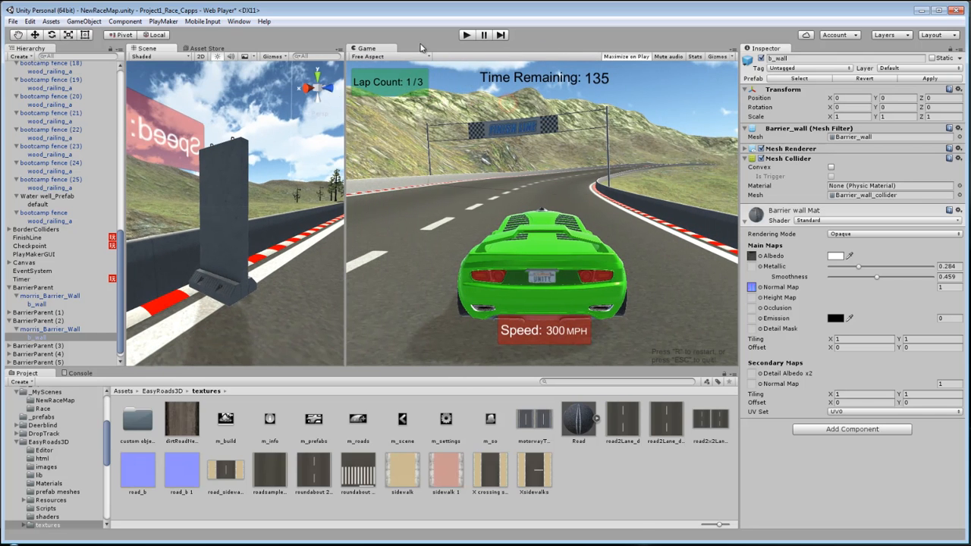
click(465, 35)
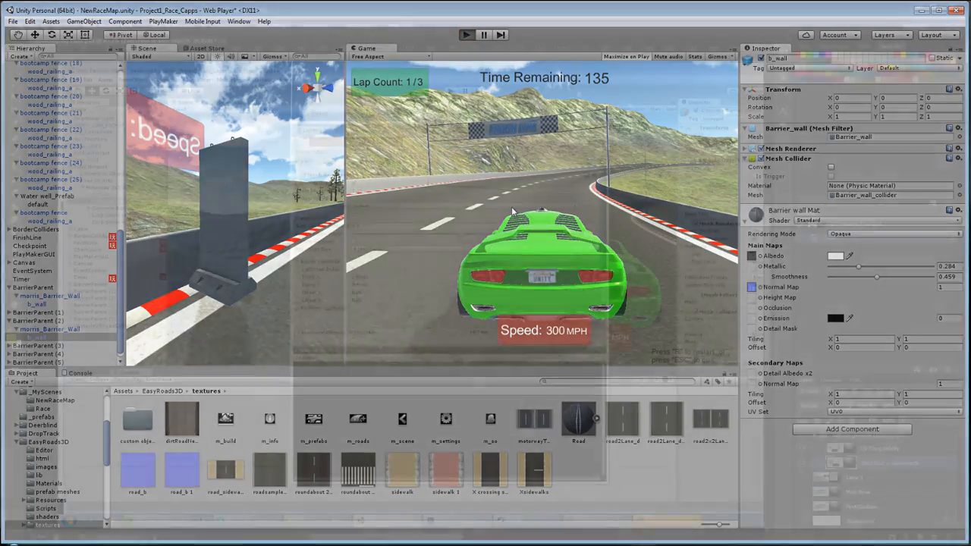
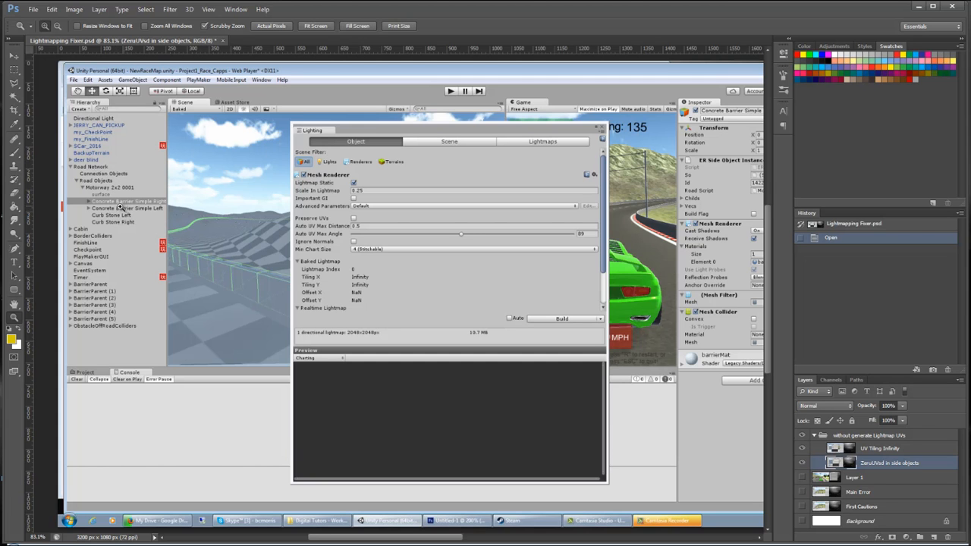
In Photoshop, enlarge the lighting screenshot, hide the UV Tiling Infinity layer, and briefly outline the zero UV warning with the Rectangular Marquee.
click(107, 203)
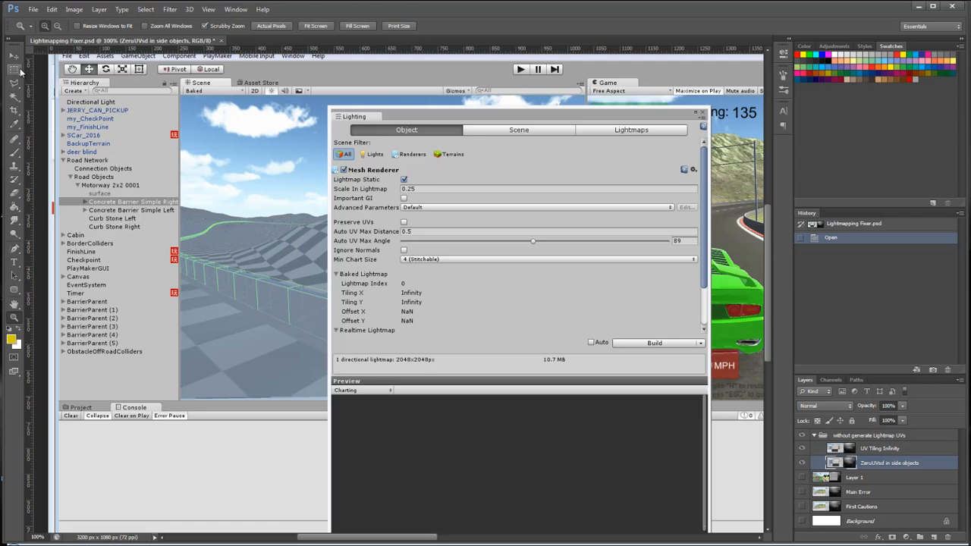
click(19, 71)
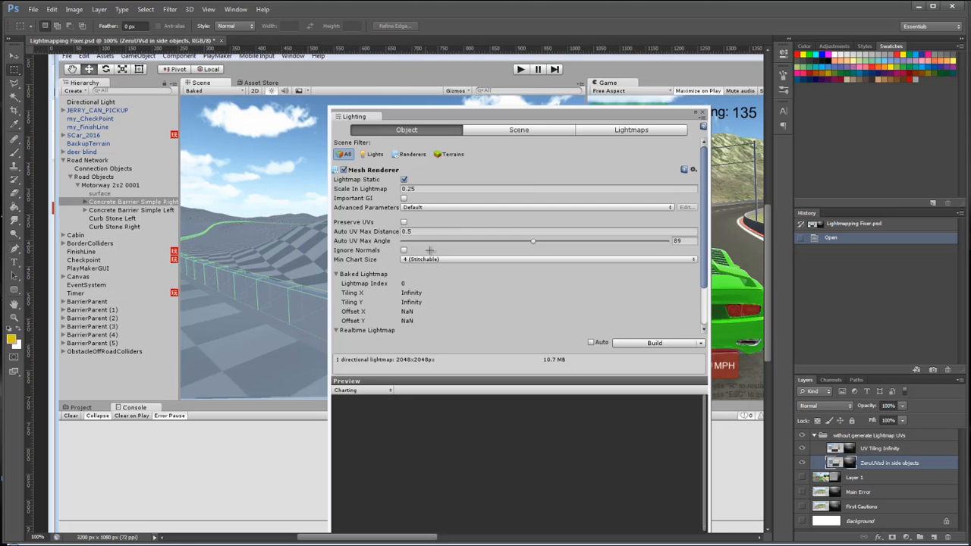
click(801, 449)
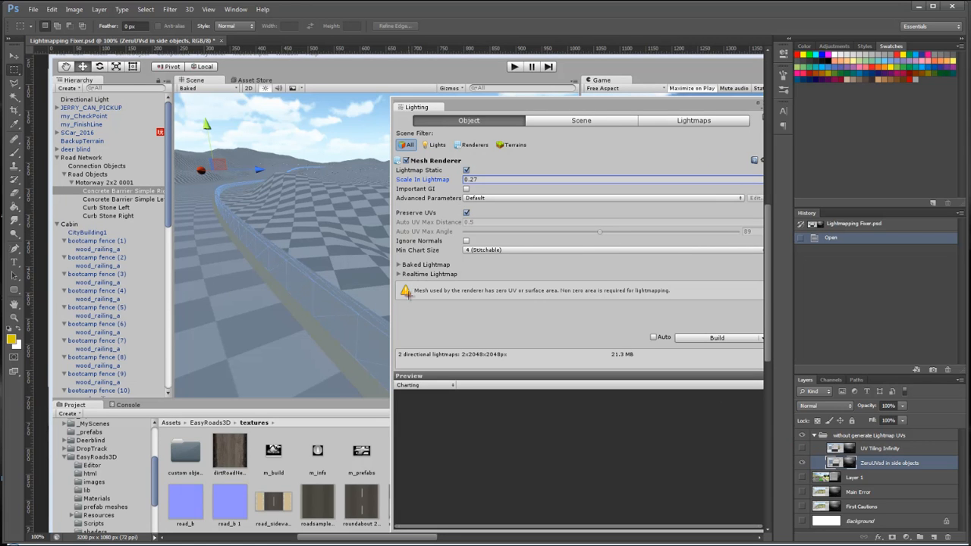
drag(399, 280, 673, 307)
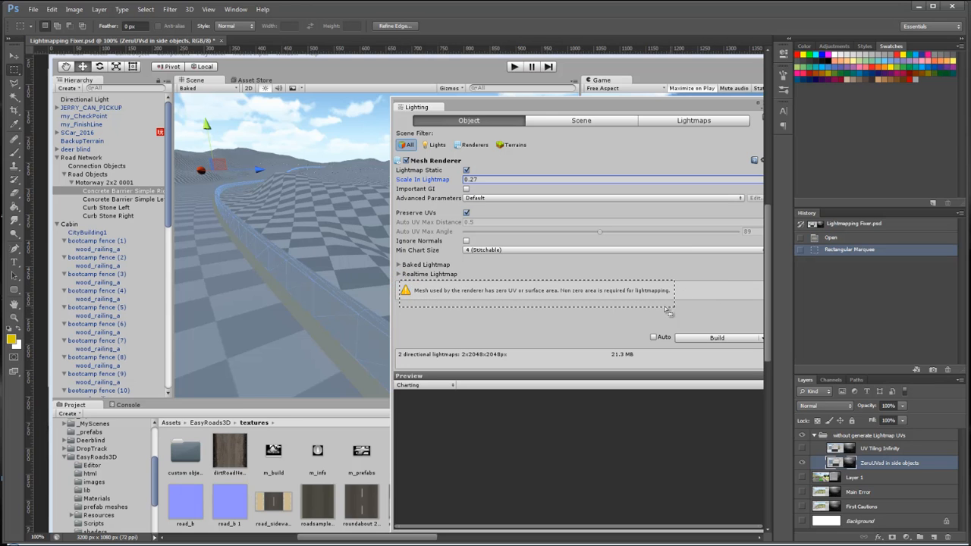
click(561, 317)
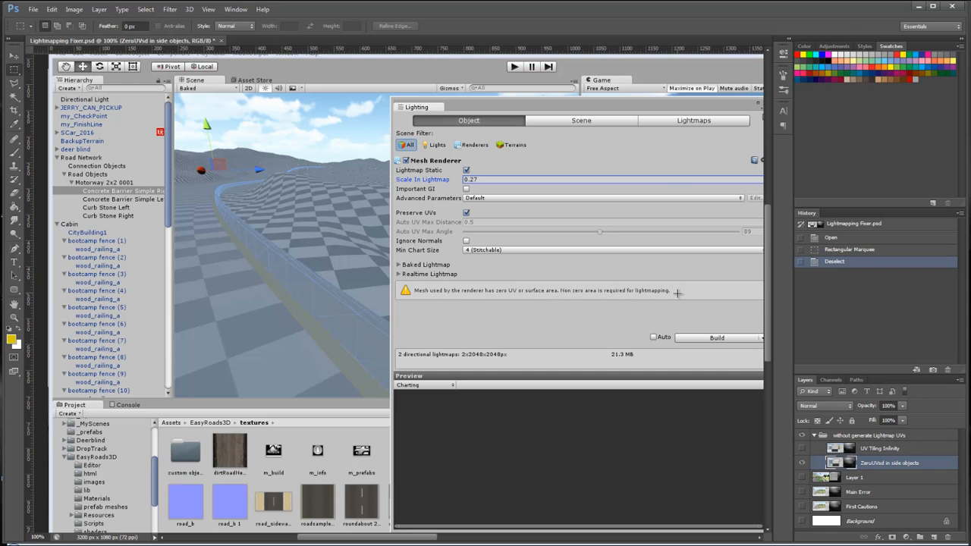
Show the UV Tiling Infinity layer, briefly outline the baked lightmap tiling values, and hide the layer again.
click(802, 448)
drag(350, 292, 436, 308)
click(438, 306)
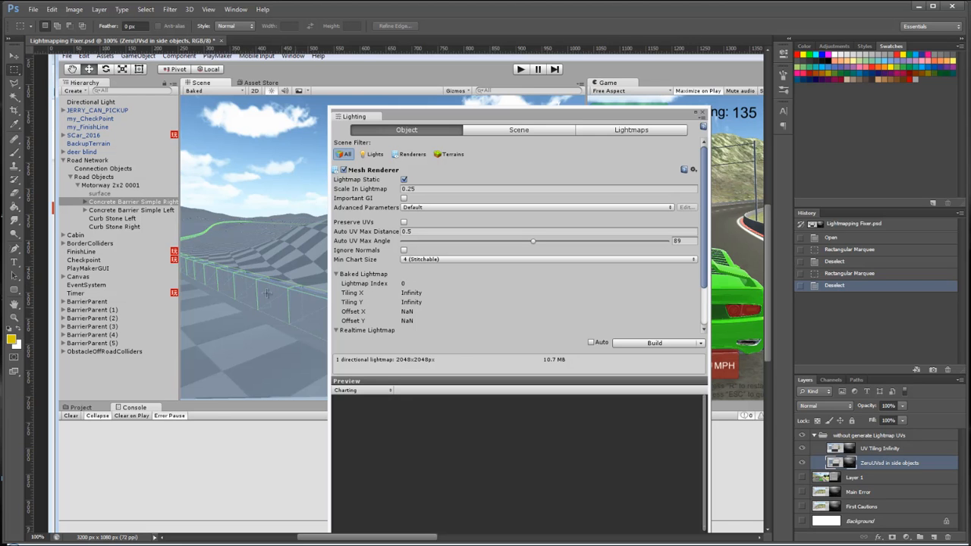
click(801, 448)
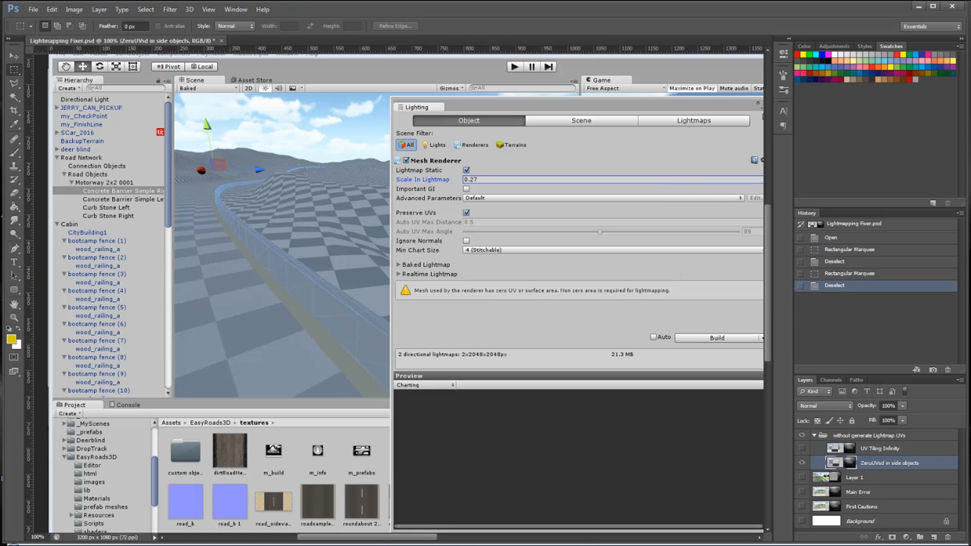
Switch to Unity and inspect Road Objects, Motorway 2x2 0001 and the Road Network's EasyRoads3D build settings.
mouse_move(970, 15)
mouse_down()
mouse_move(523, 26)
mouse_move(970, 15)
mouse_up()
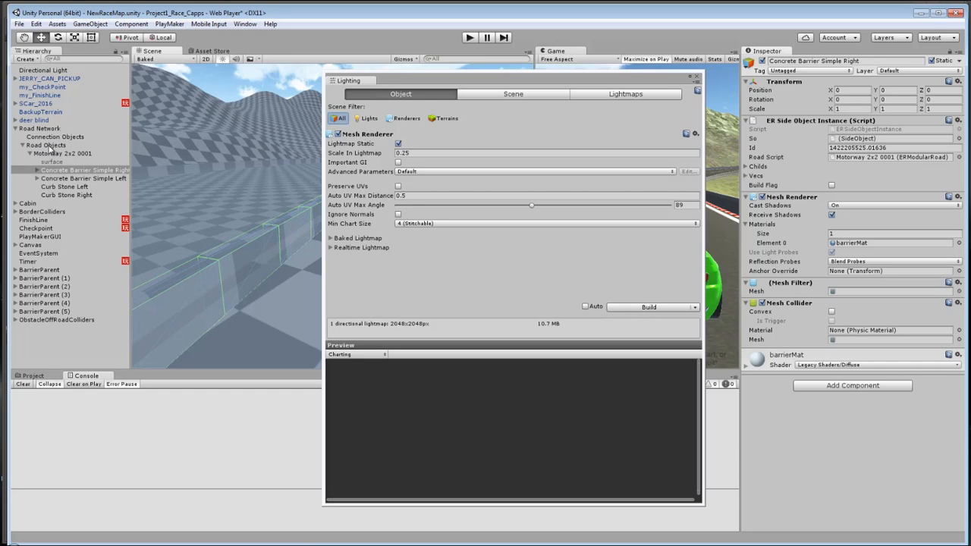
click(50, 145)
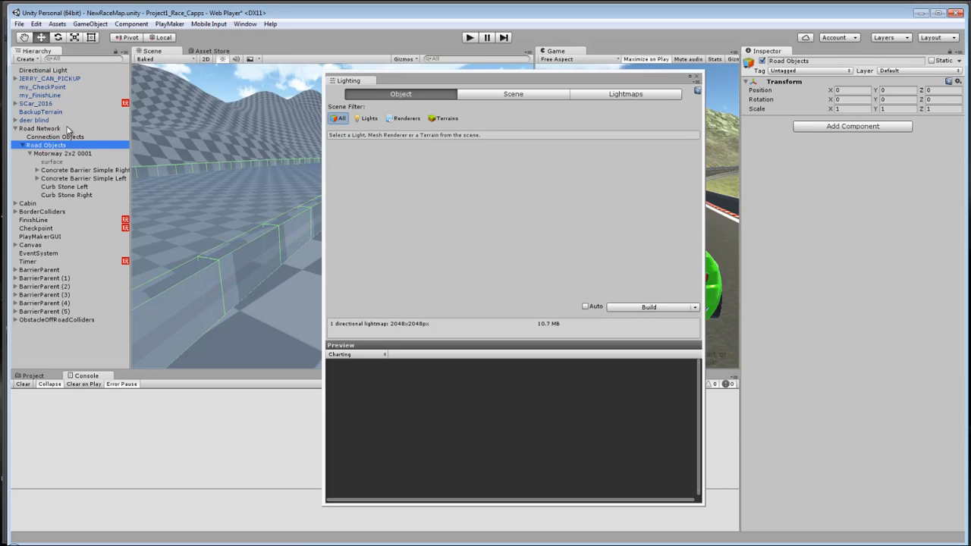
click(52, 154)
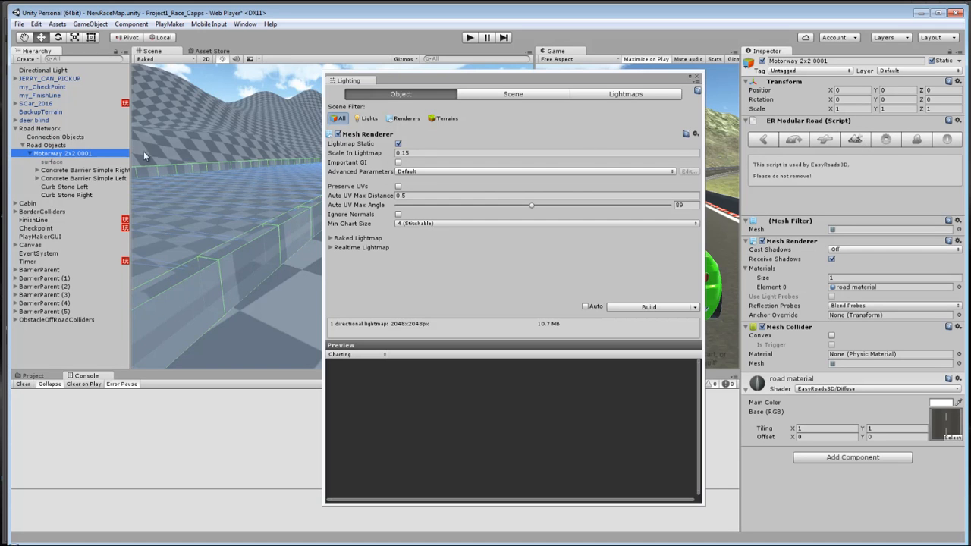
click(47, 128)
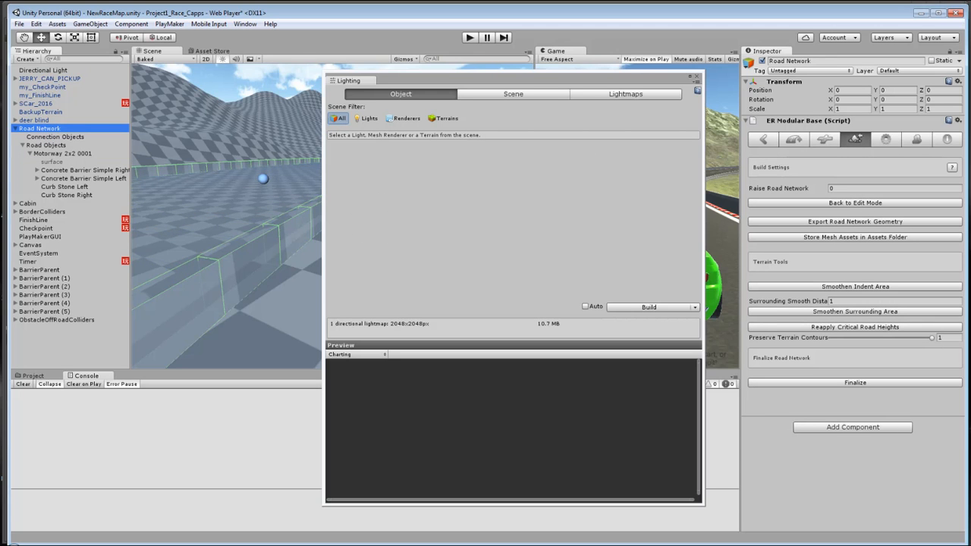
Consult the EasyRoads3D web page on the terrain build options, including Calculate Lightmap UVs, and return to Unity.
drag(970, 31, 471, 30)
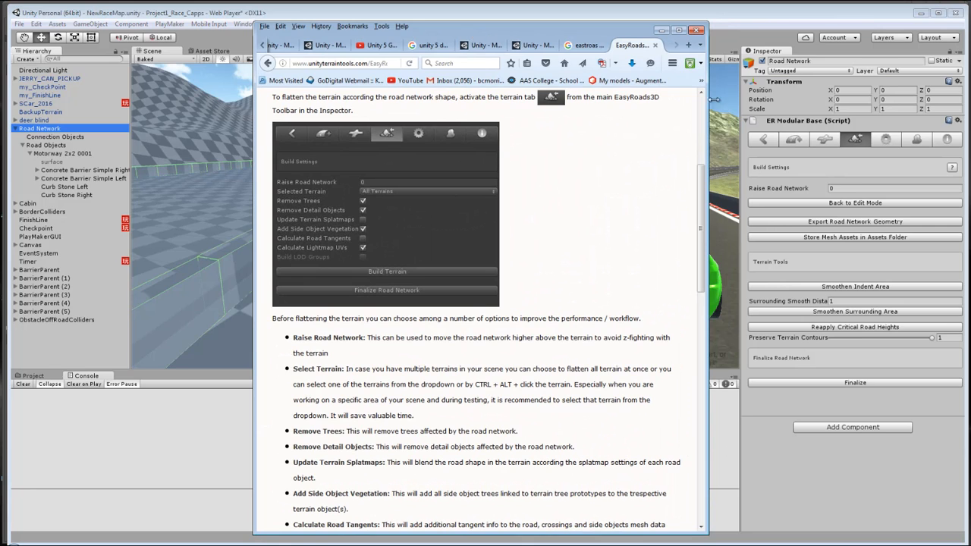
click(281, 248)
click(819, 198)
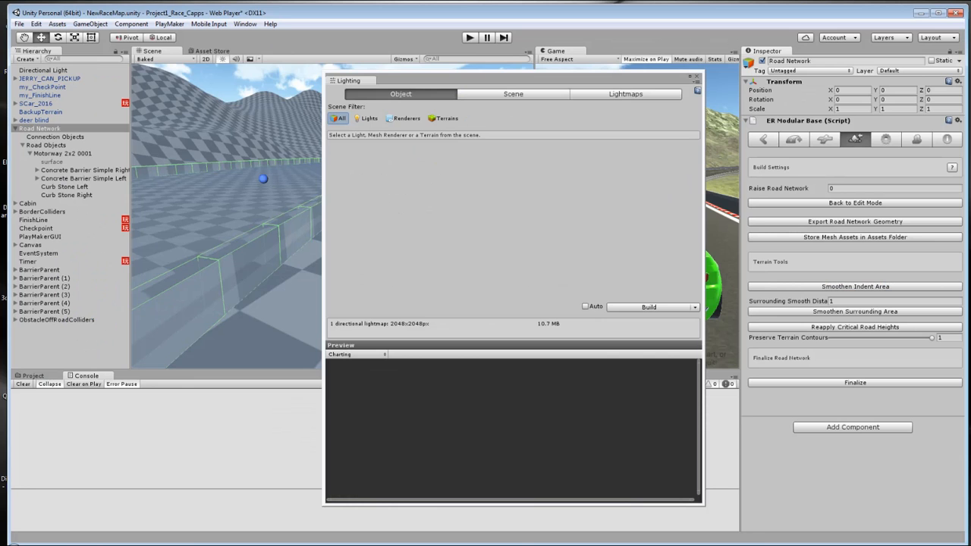
click(386, 543)
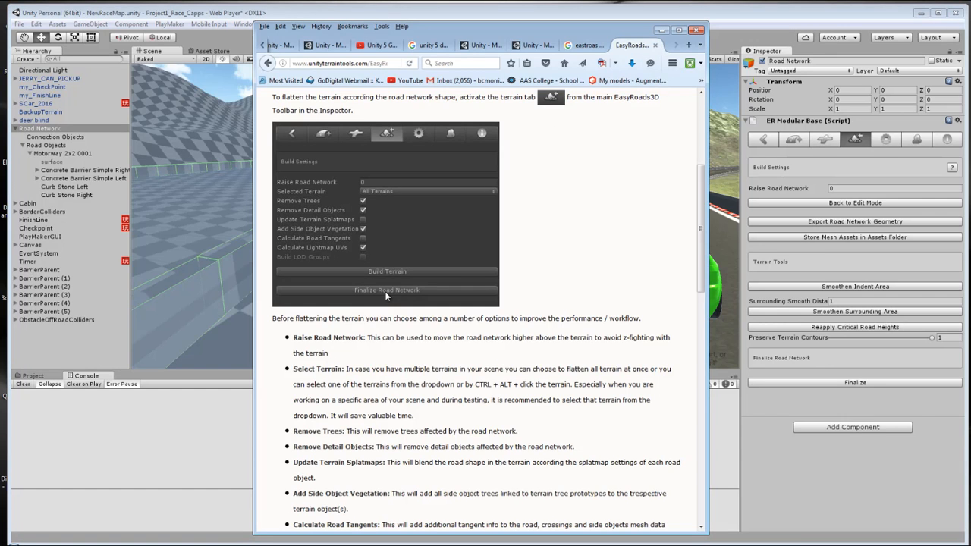
click(662, 30)
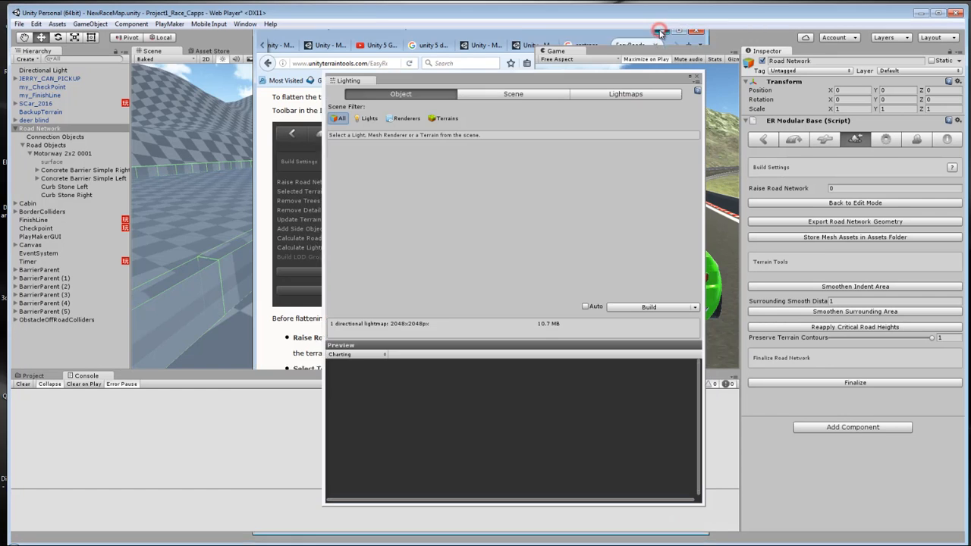
Examine the concrete barrier's baked lightmap checker pattern from several angles in the Scene view.
right_drag(217, 253, 345, 276)
scroll(255, 257, down, 4)
middle_drag(200, 230, 325, 193)
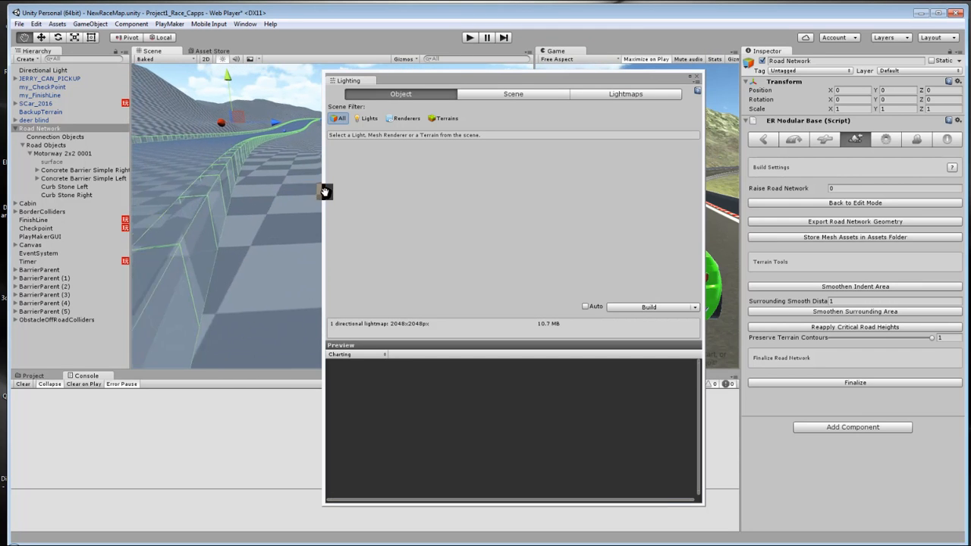
middle_drag(167, 242, 195, 255)
scroll(195, 254, down, 4)
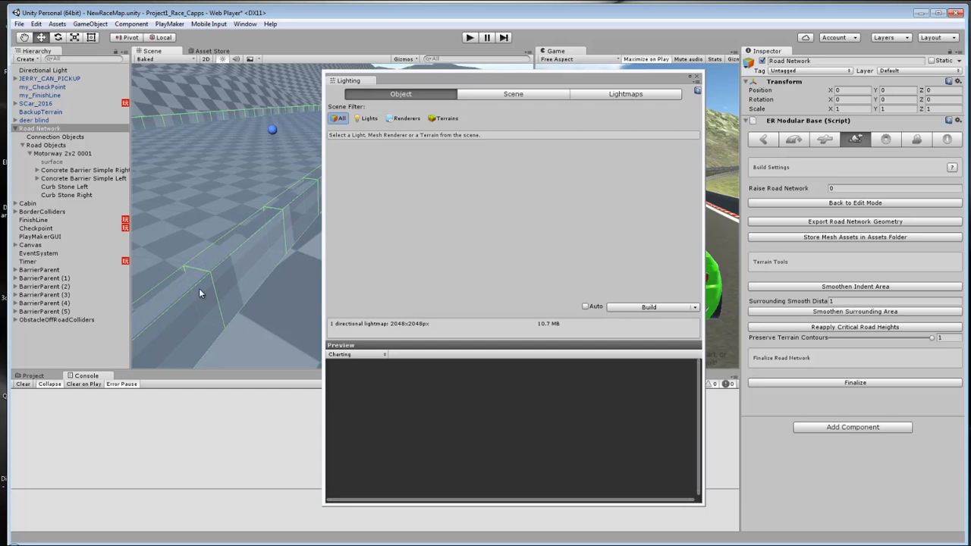
middle_drag(218, 278, 200, 275)
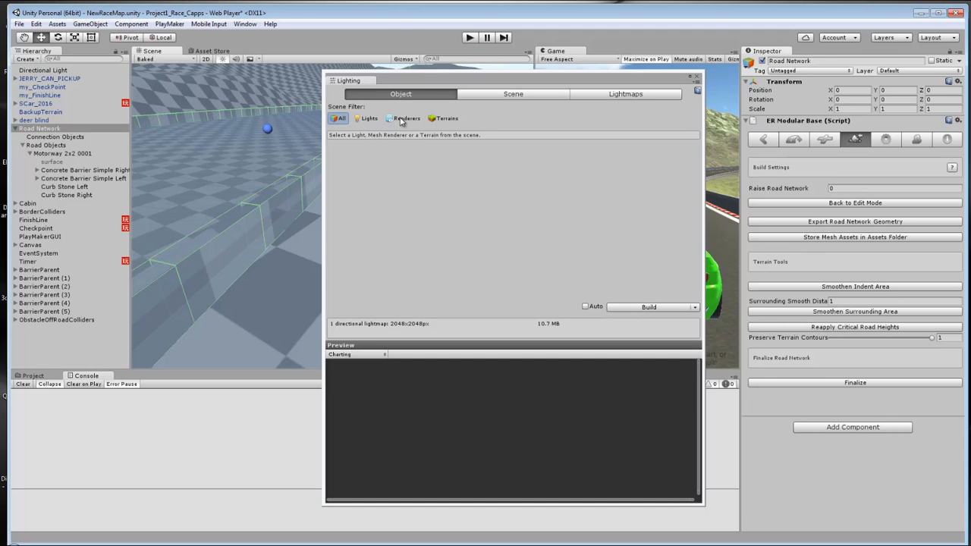
Inspect the baked lightmap tiling and offset values of Concrete Barrier Simple Right in the Lighting settings.
click(65, 171)
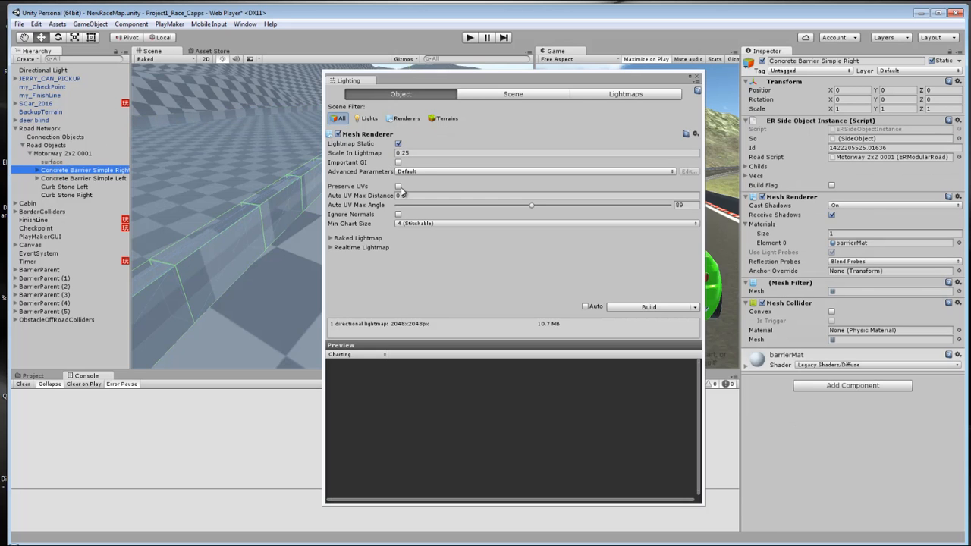
click(331, 238)
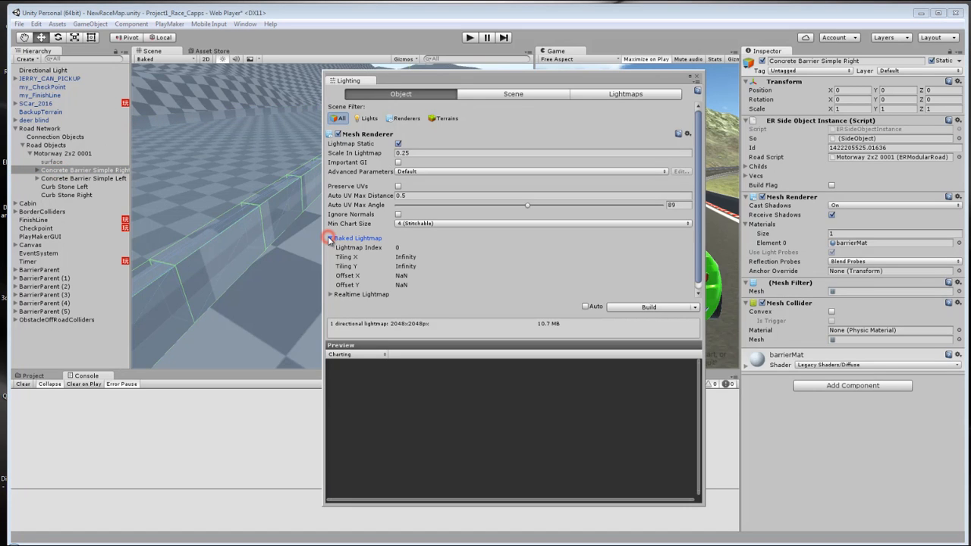
click(331, 238)
click(331, 238)
click(330, 238)
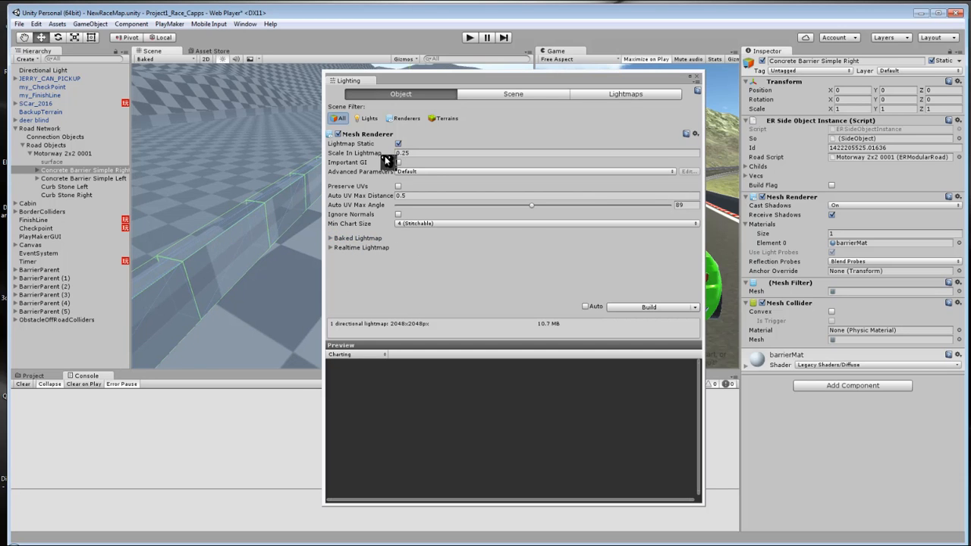
Set Scale In Lightmap to 0.5 for both Concrete Barrier Simple Right and Concrete Barrier Simple Left.
click(367, 154)
drag(367, 154, 361, 156)
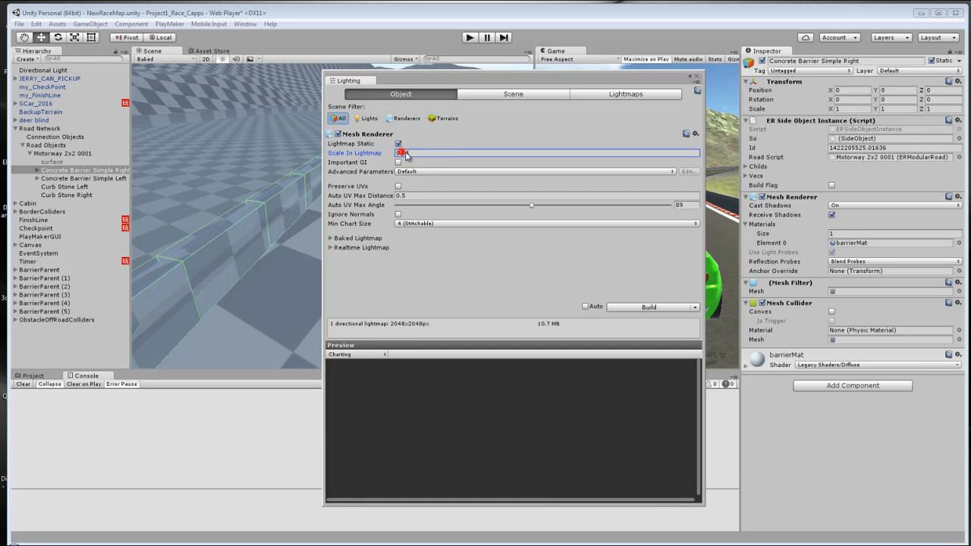
text(0.5)
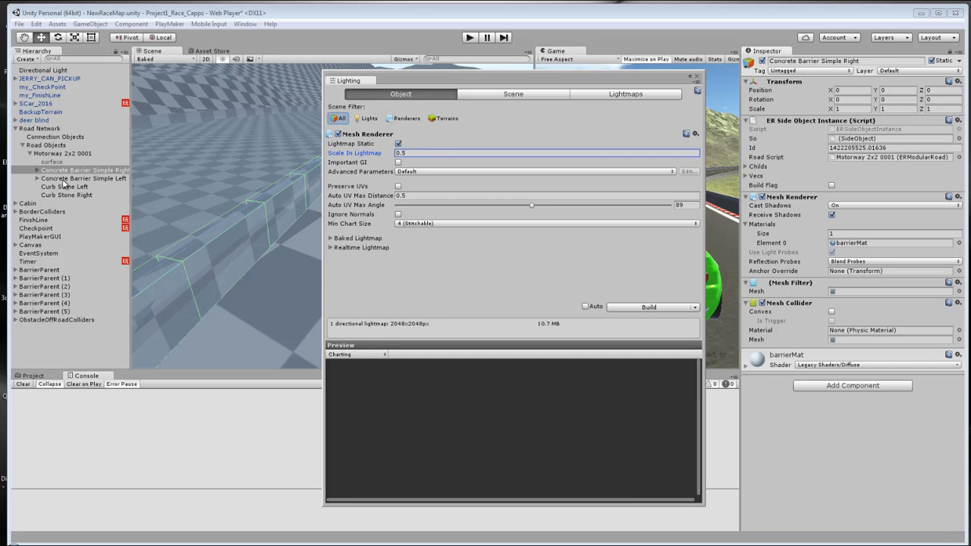
click(65, 179)
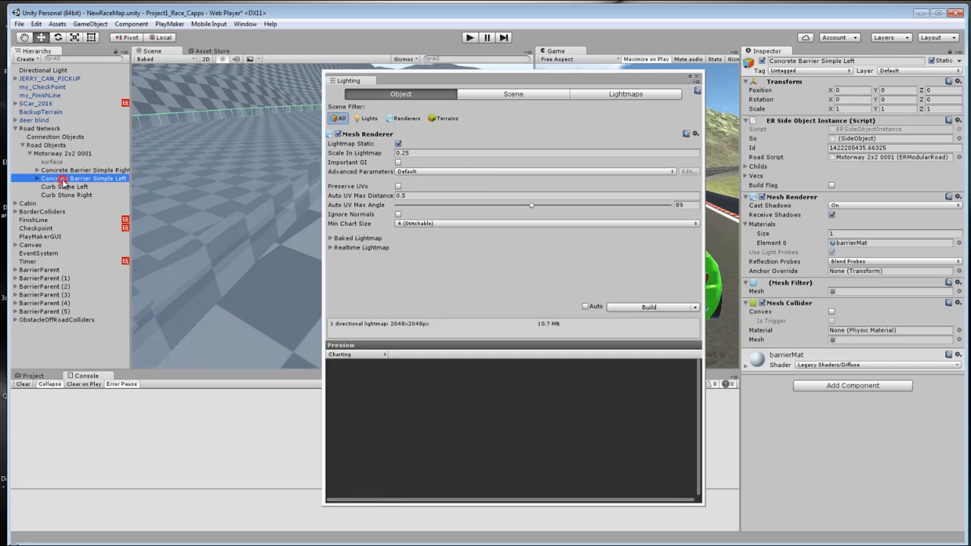
click(403, 153)
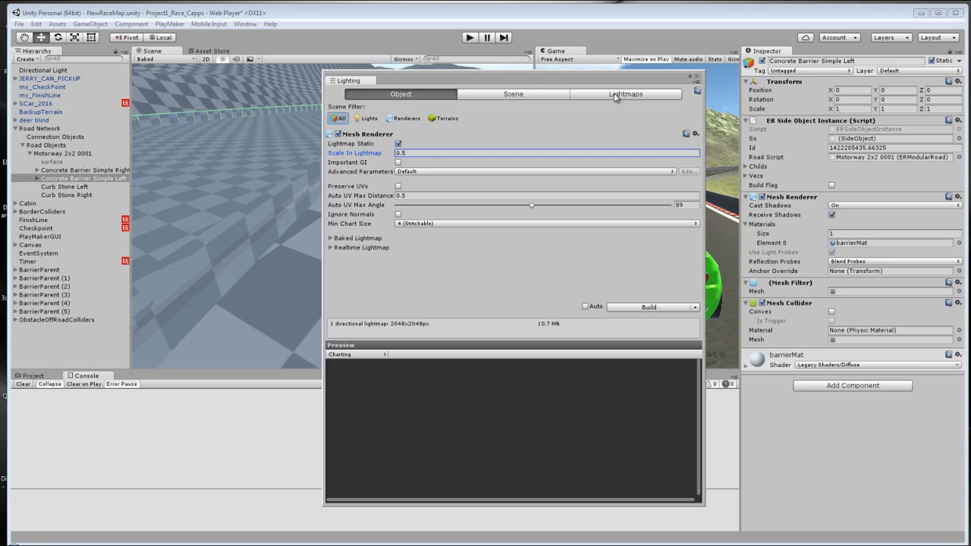
Set the Baked GI resolution to 25 texels per unit and review the existing lightmaps and the left barrier's lightmap settings.
click(518, 94)
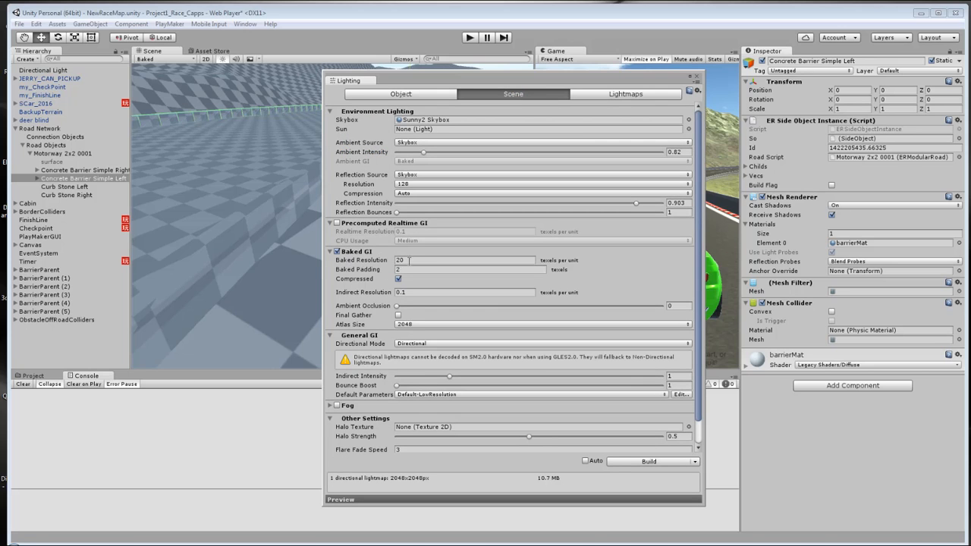
click(408, 259)
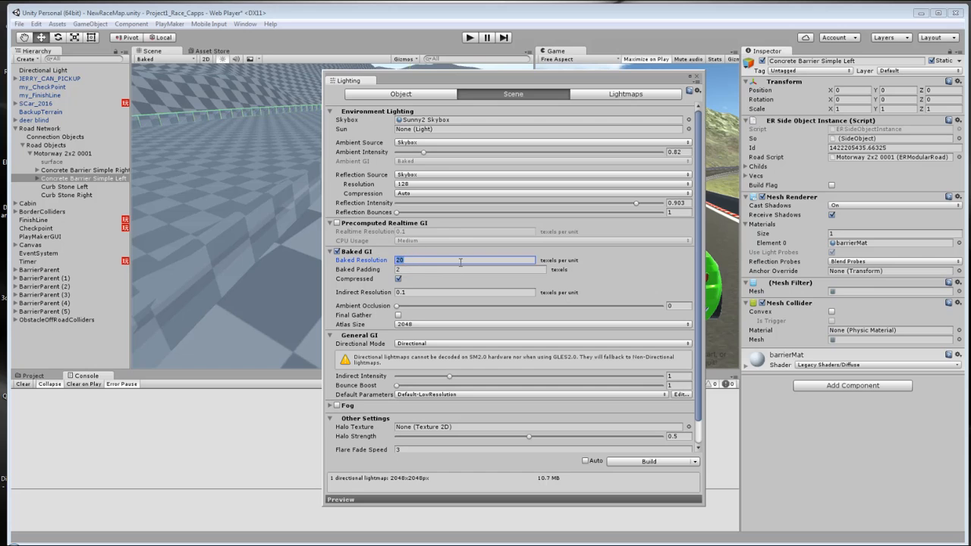
text(25)
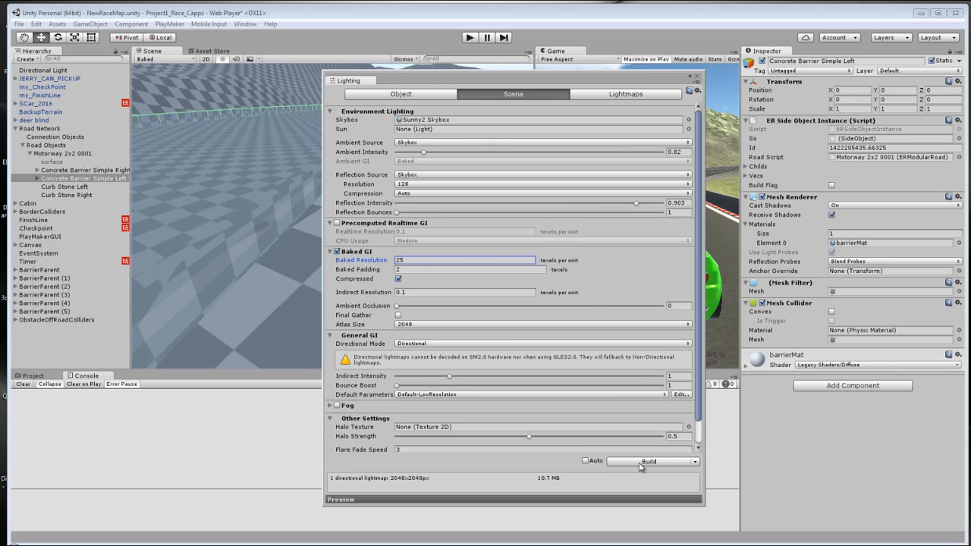
click(629, 95)
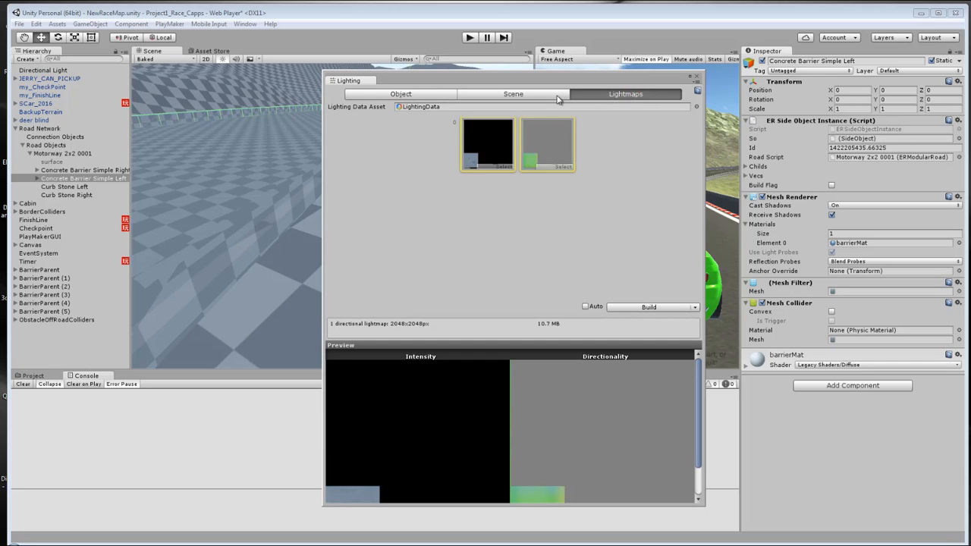
click(397, 95)
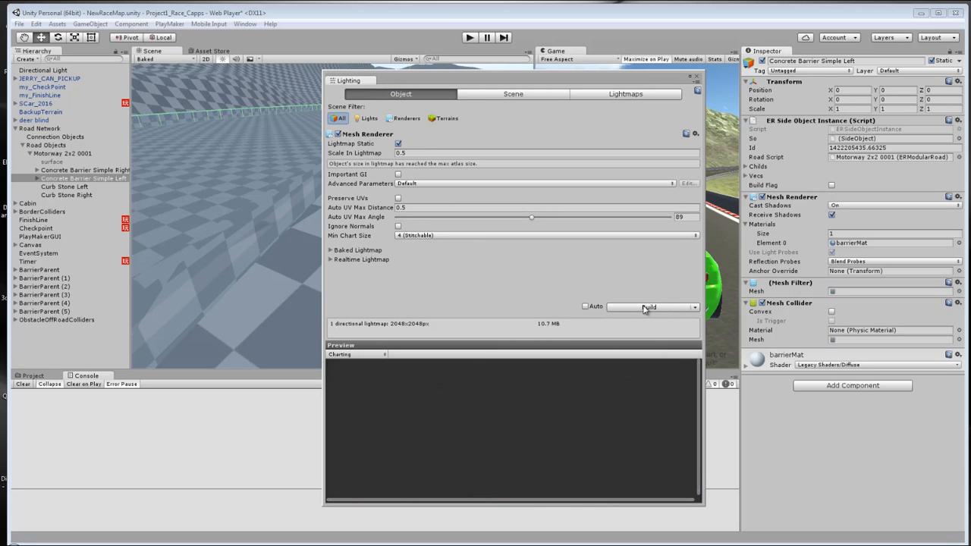
click(515, 94)
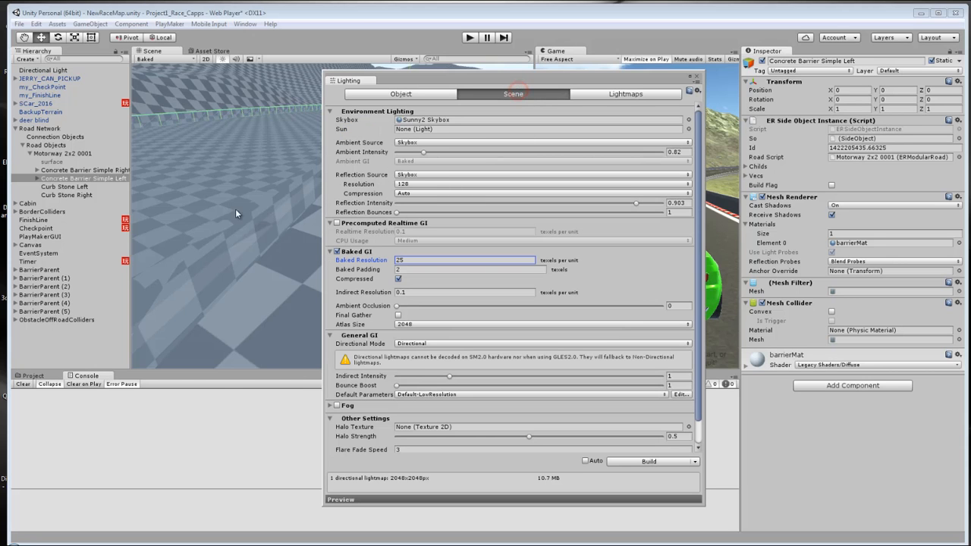
Set Scale In Lightmap to 0.8 for both Curb Stone Left and Curb Stone Right.
click(62, 187)
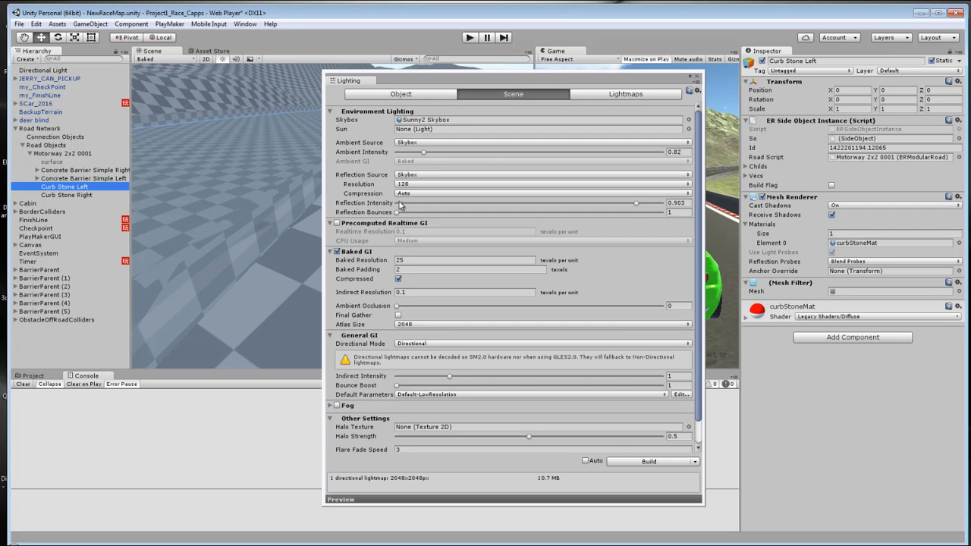
click(405, 97)
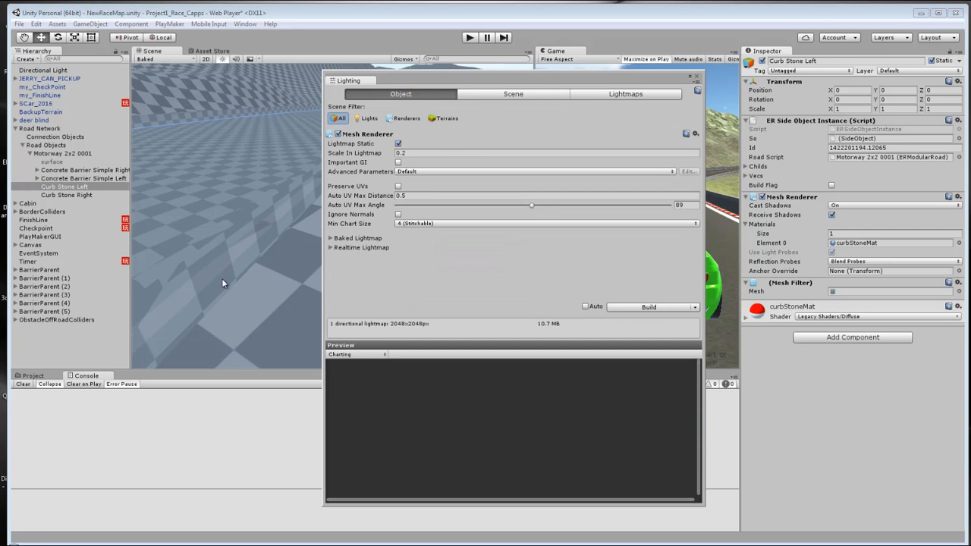
right_drag(222, 278, 260, 275)
middle_drag(260, 275, 153, 239)
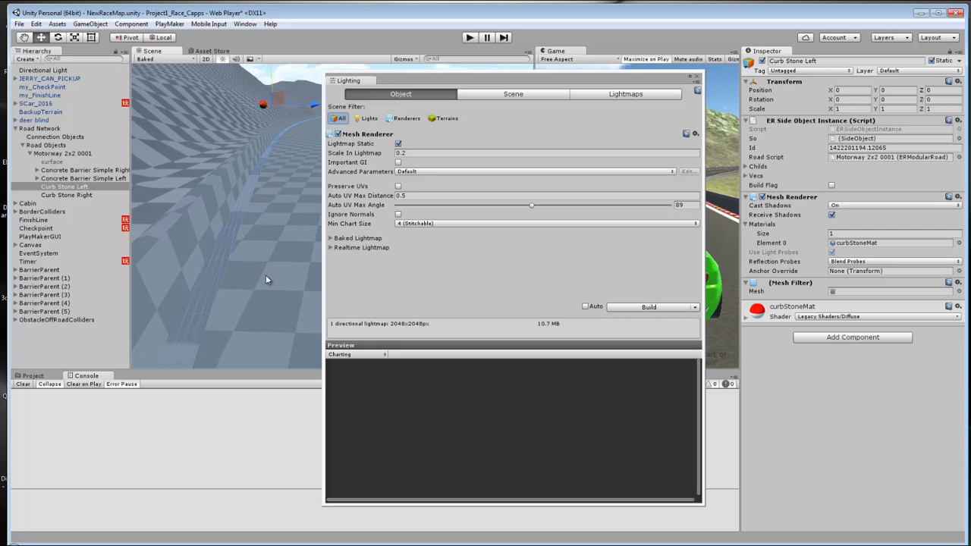
middle_drag(284, 279, 321, 225)
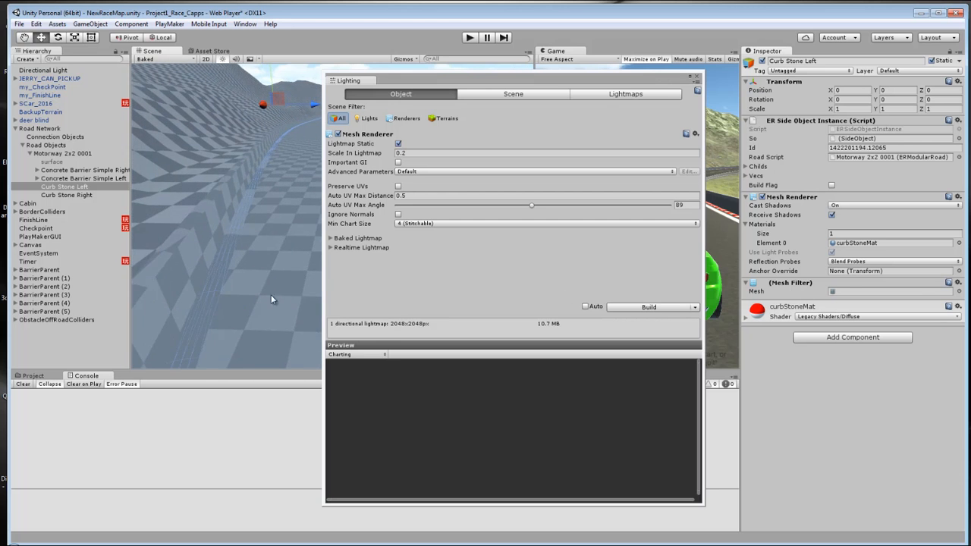
scroll(271, 296, up, 3)
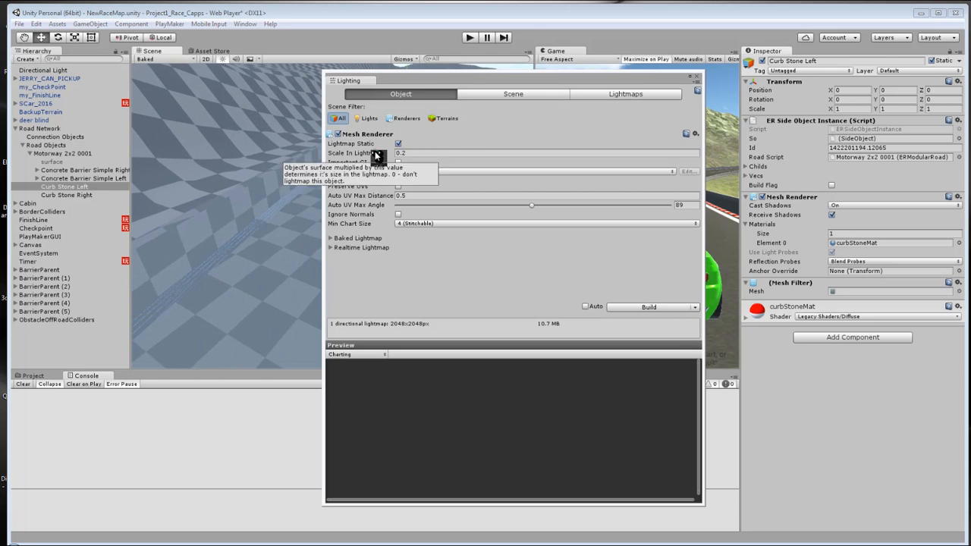
drag(377, 155, 390, 154)
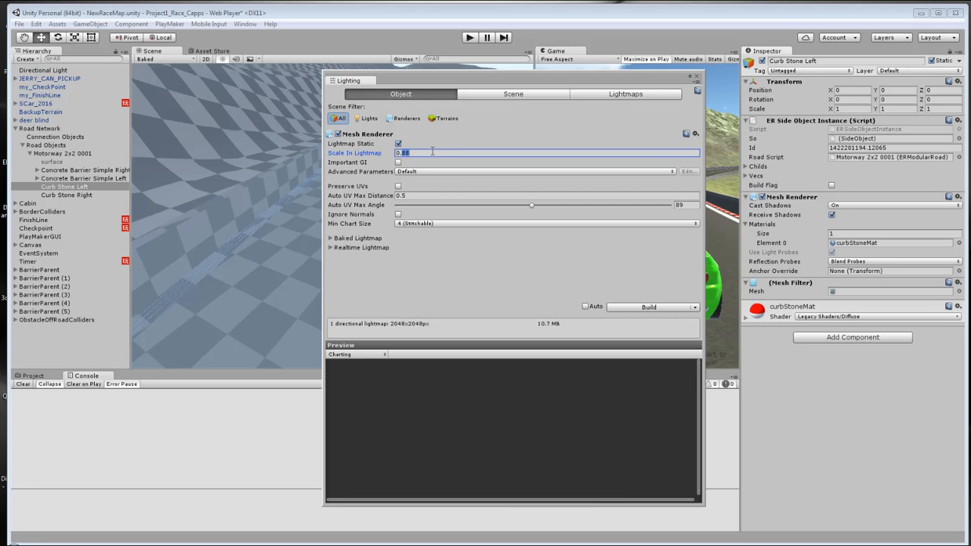
text(0.8)
key(Return)
click(73, 196)
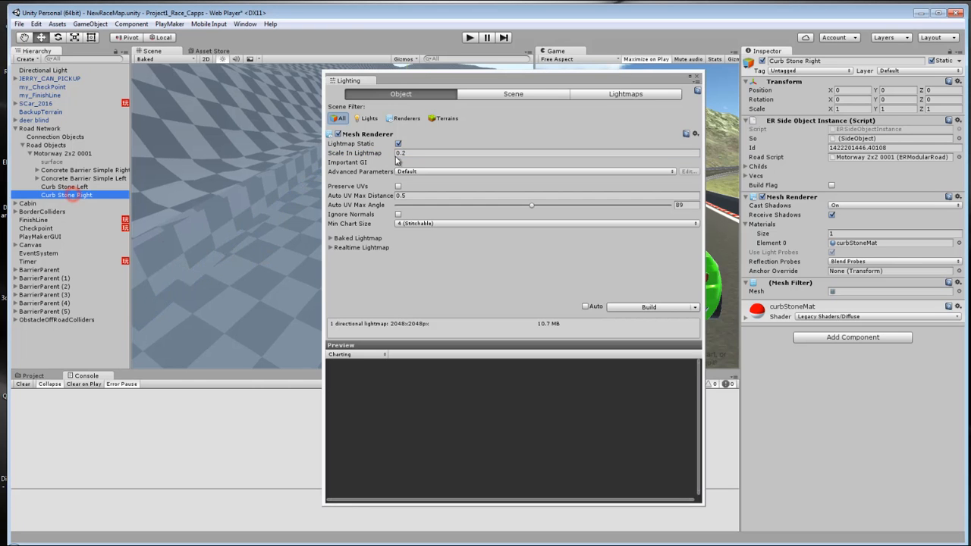
click(401, 152)
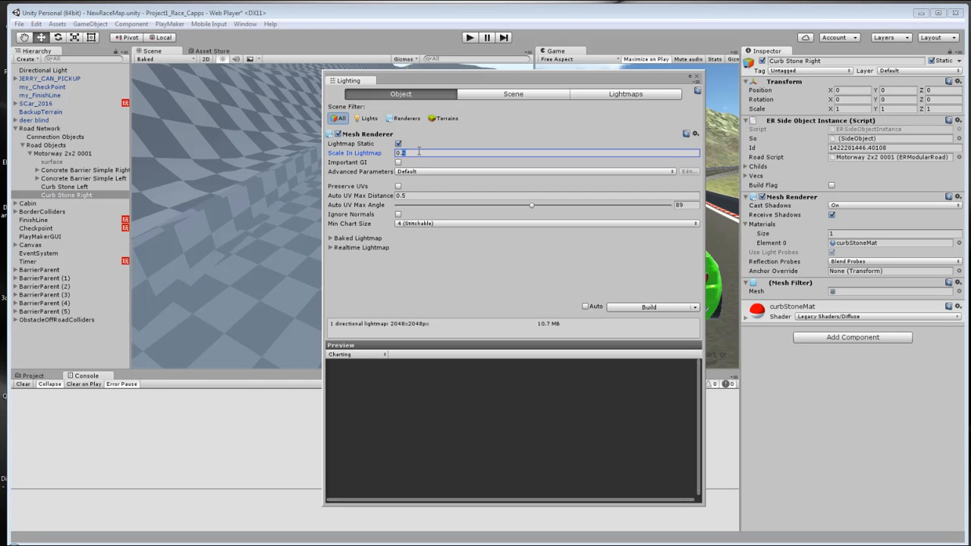
Examine the lightmap checker pattern along Curb Stone Right and Concrete Barrier Simple Right in the Scene view.
mouse_move(259, 224)
right_down()
mouse_move(244, 228)
mouse_move(360, 212)
mouse_move(159, 253)
mouse_move(414, 234)
mouse_move(313, 239)
mouse_move(276, 227)
right_up()
middle_drag(267, 232, 151, 233)
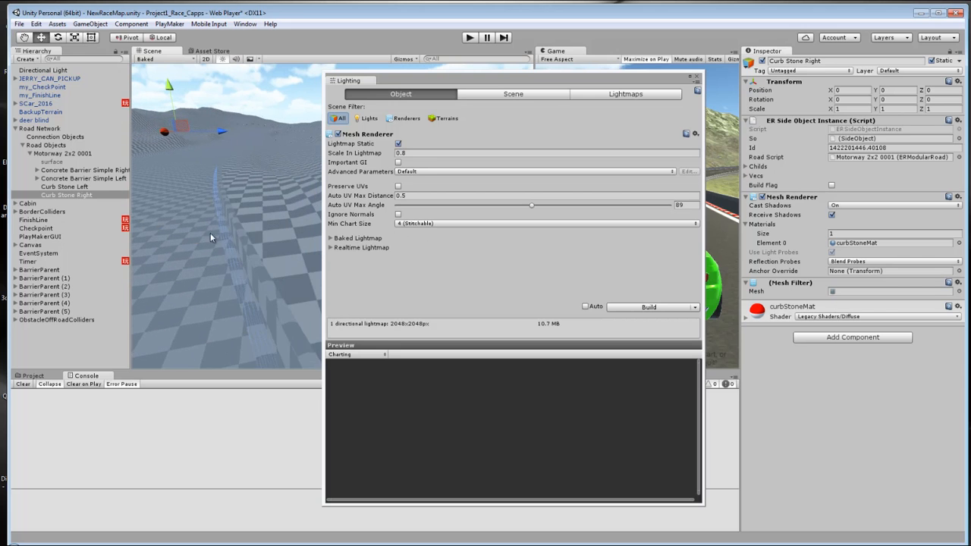
middle_drag(210, 233, 152, 233)
right_drag(247, 232, 238, 241)
middle_drag(238, 241, 125, 228)
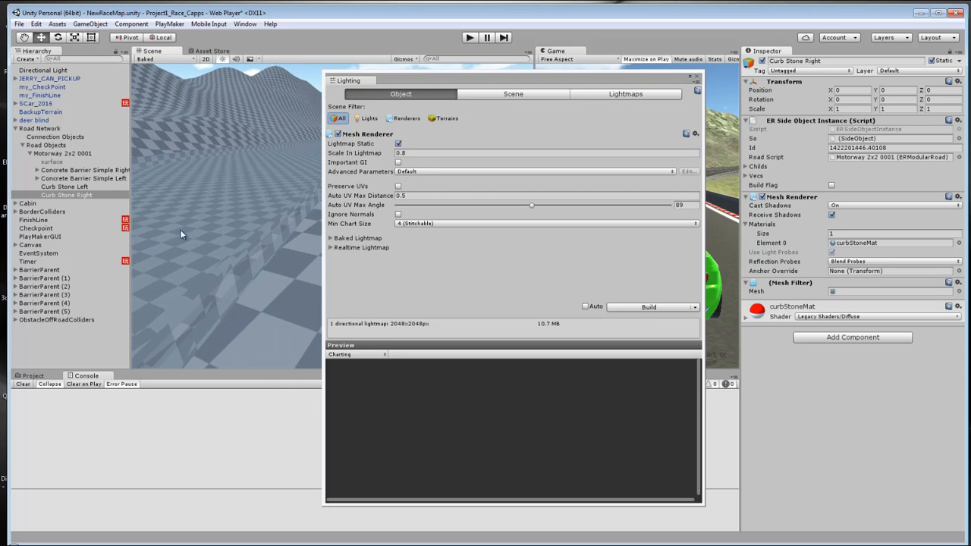
scroll(243, 245, up, 3)
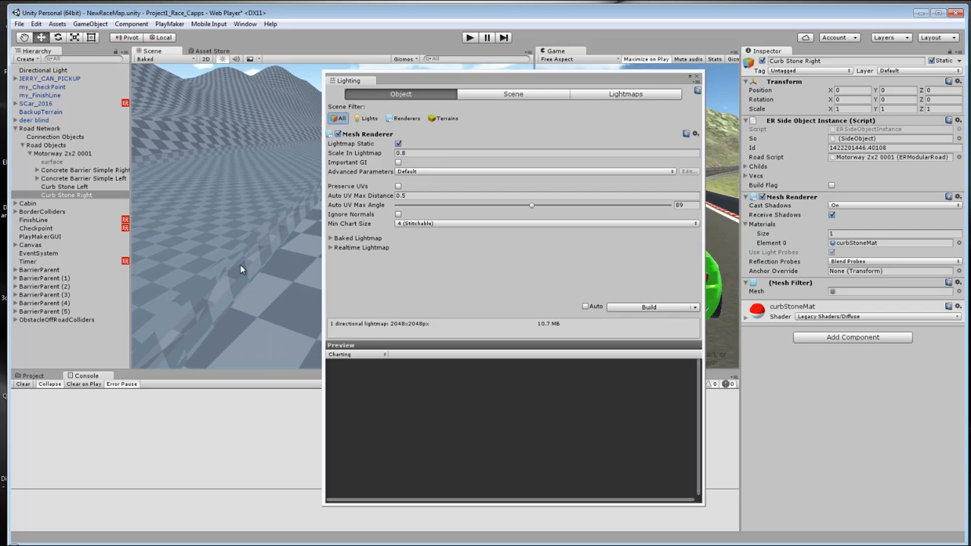
click(240, 264)
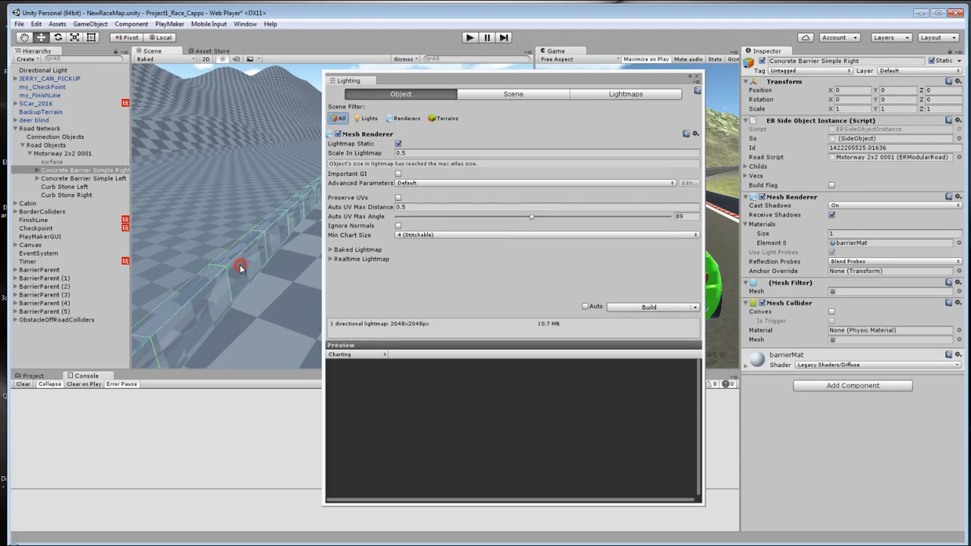
middle_drag(238, 264, 290, 233)
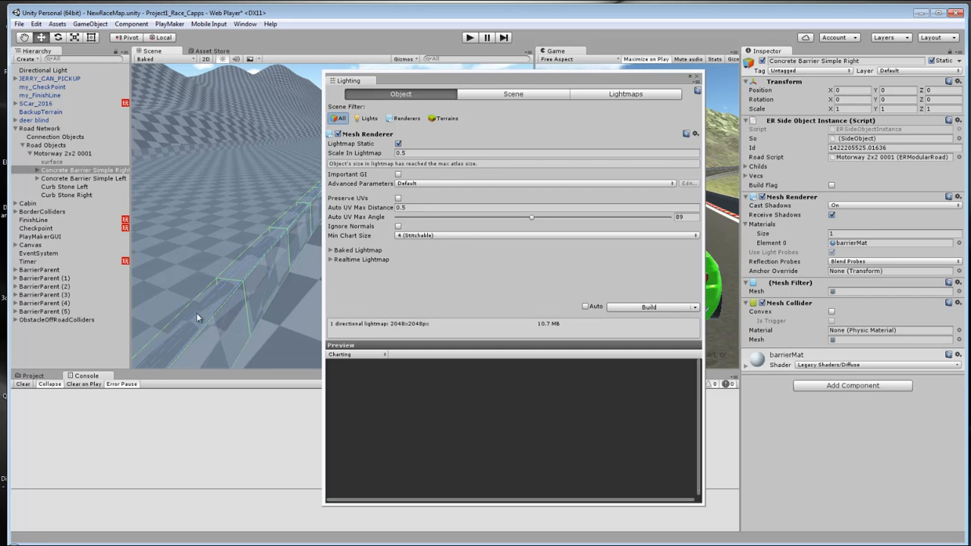
middle_drag(245, 309, 270, 280)
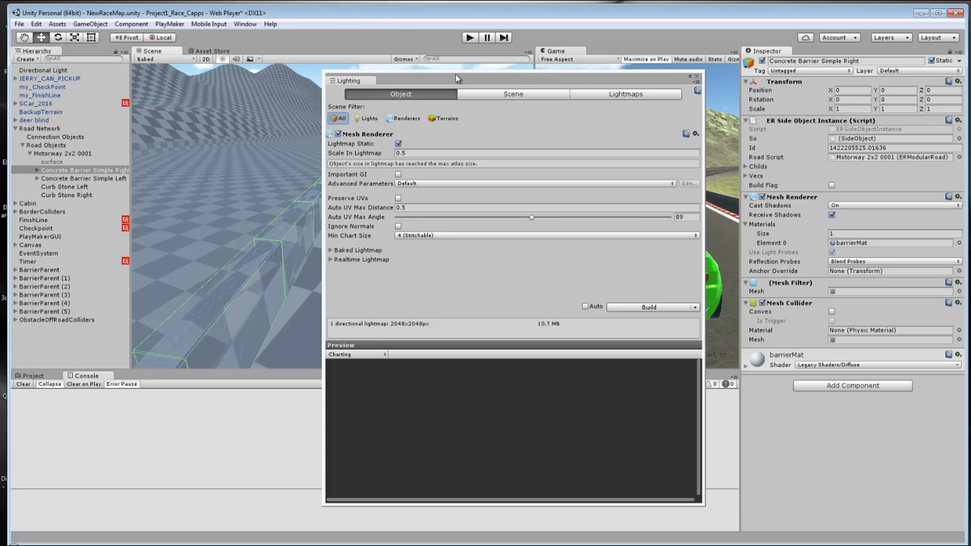
Review the scene's baked resolution, build the lighting, and close the Lighting window.
drag(457, 79, 434, 82)
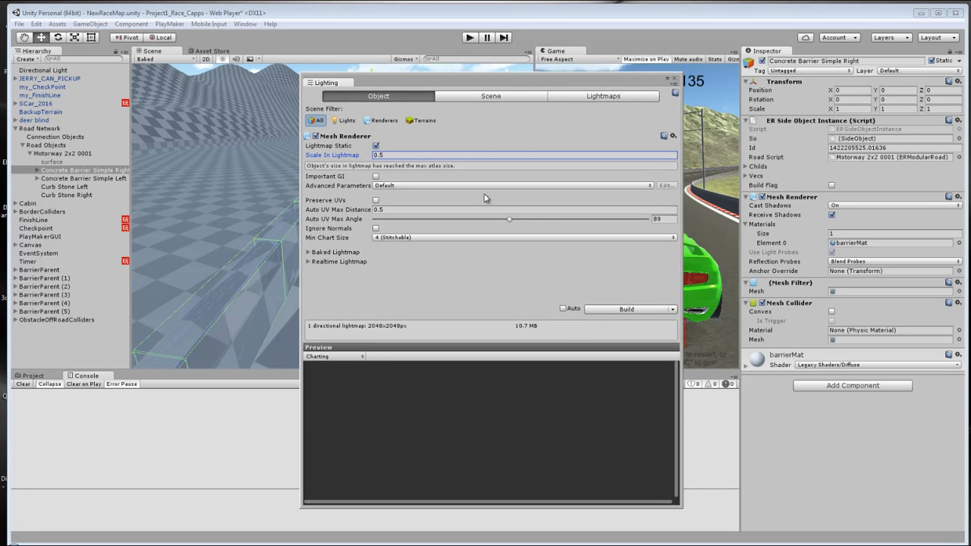
click(490, 96)
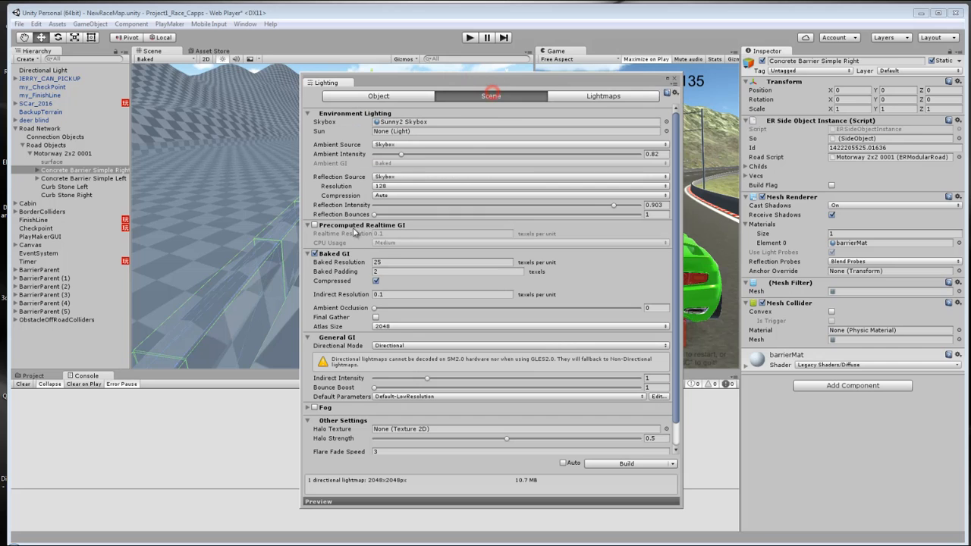
click(388, 262)
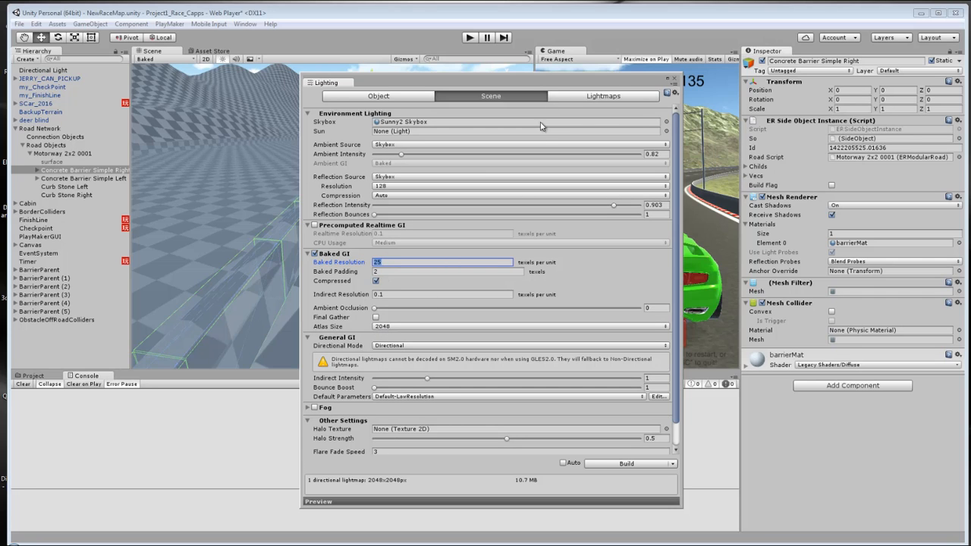
click(623, 467)
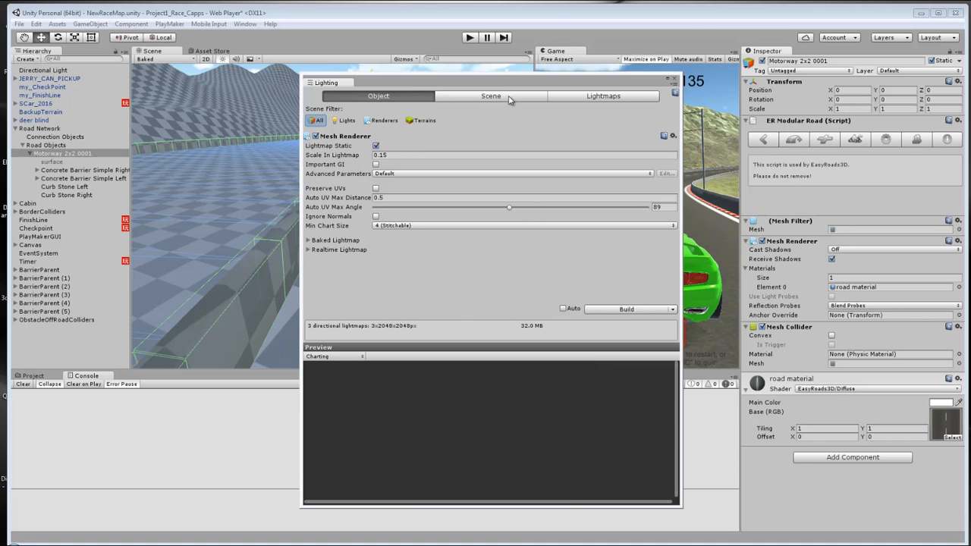
drag(491, 77, 423, 98)
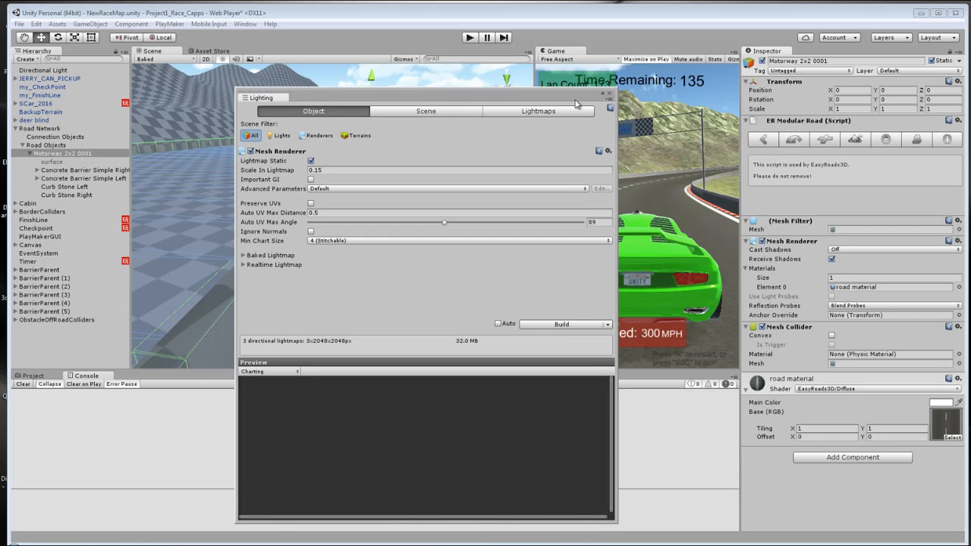
click(609, 95)
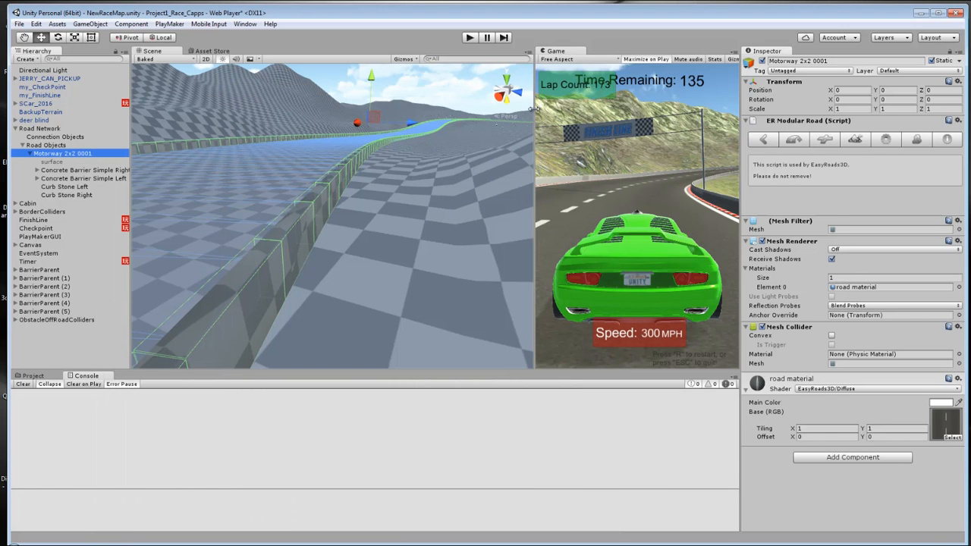
Set the Scene view's draw mode to Shaded and run the game to check the newly baked lighting.
click(194, 60)
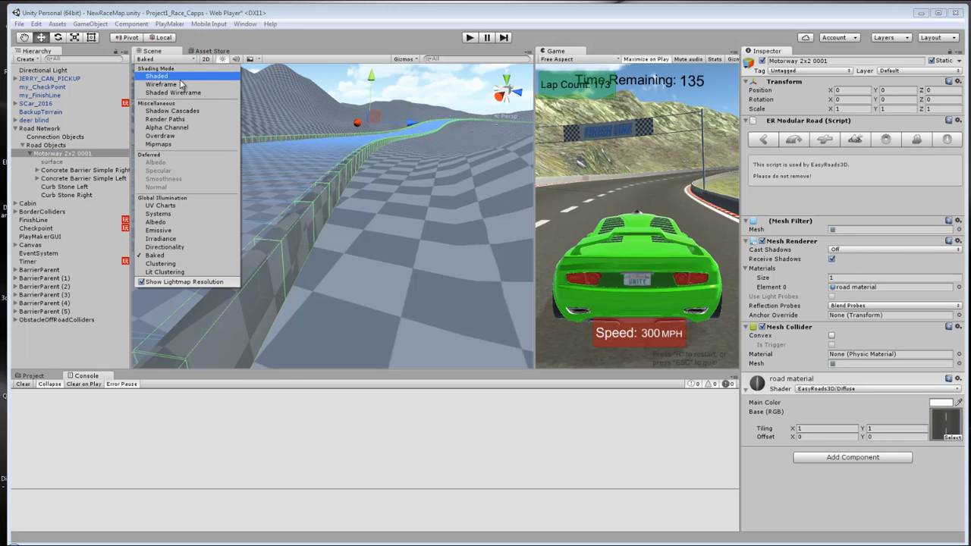
click(180, 77)
mouse_move(348, 203)
middle_down()
mouse_move(584, 201)
mouse_move(858, 219)
mouse_move(168, 218)
mouse_move(186, 220)
mouse_move(93, 199)
mouse_move(724, 173)
mouse_move(152, 197)
mouse_move(336, 190)
mouse_move(306, 197)
mouse_move(325, 130)
mouse_move(319, 230)
middle_up()
click(471, 38)
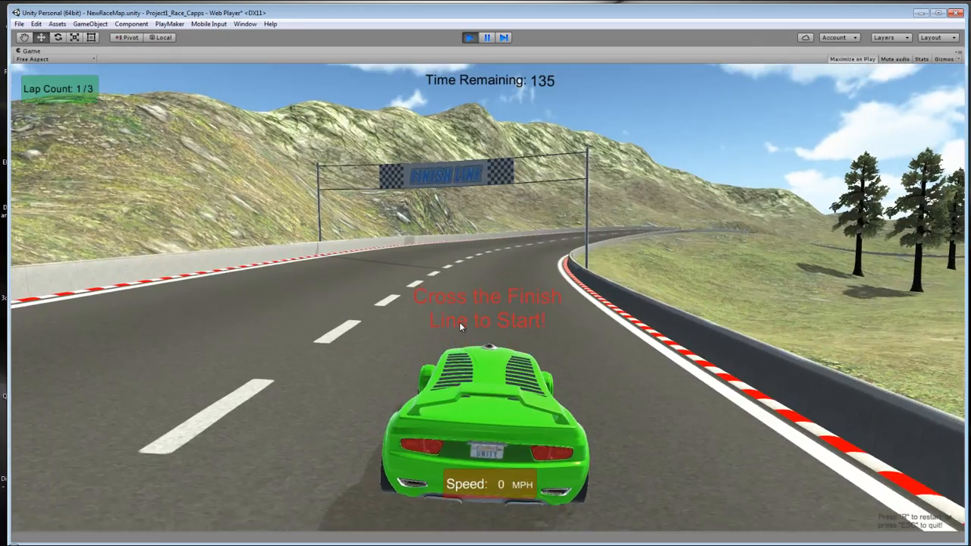
Drive the car past the finish line and around the track to inspect the baked lighting on the road and barriers, and stop the game.
key(Up)
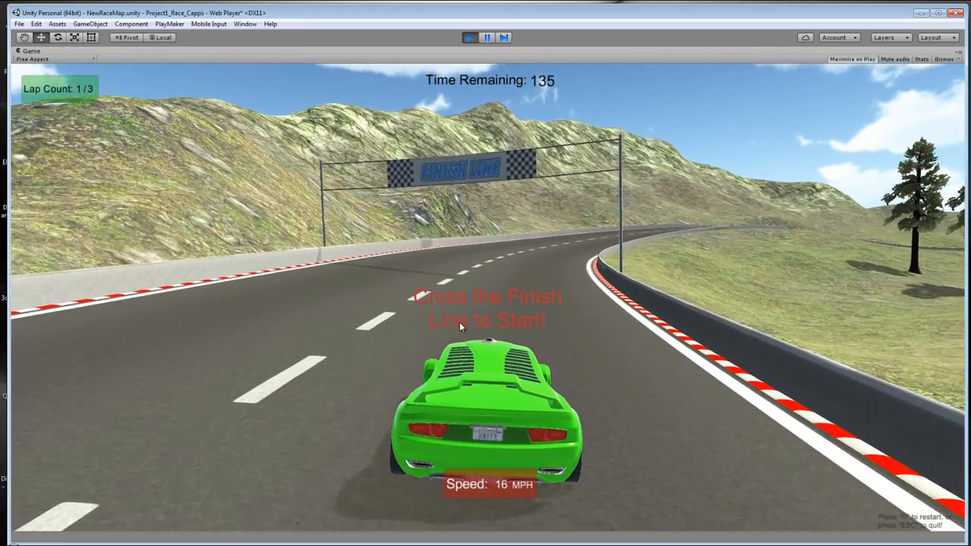
key(Up)
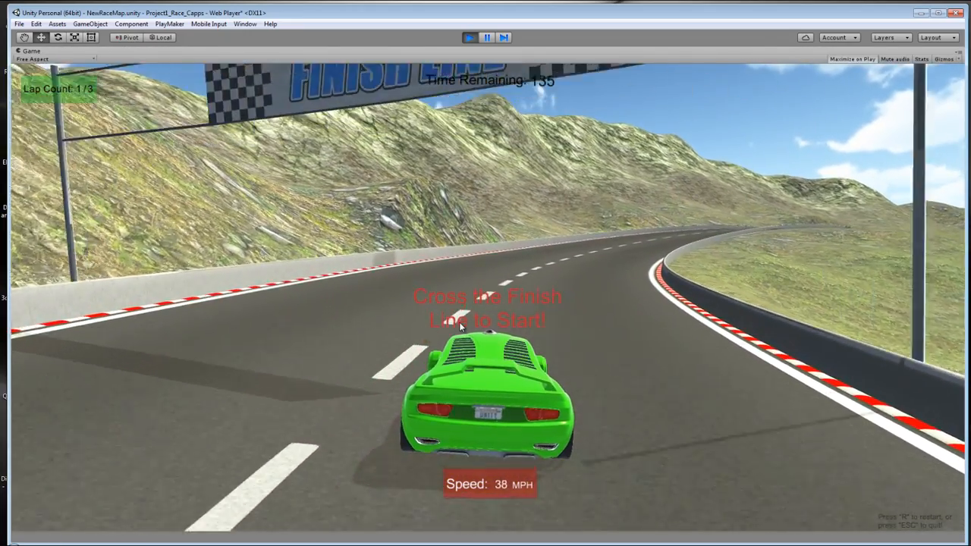
key(Up)
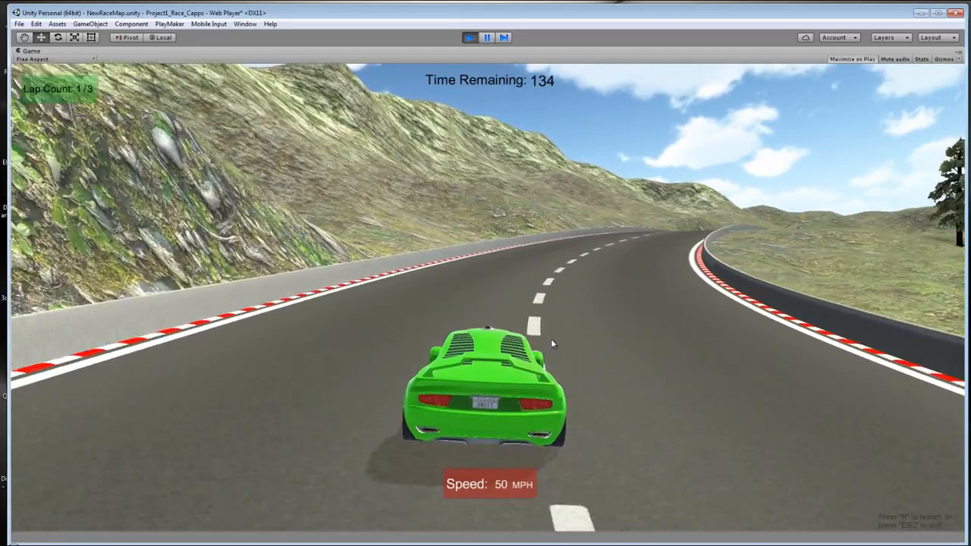
key(Up)
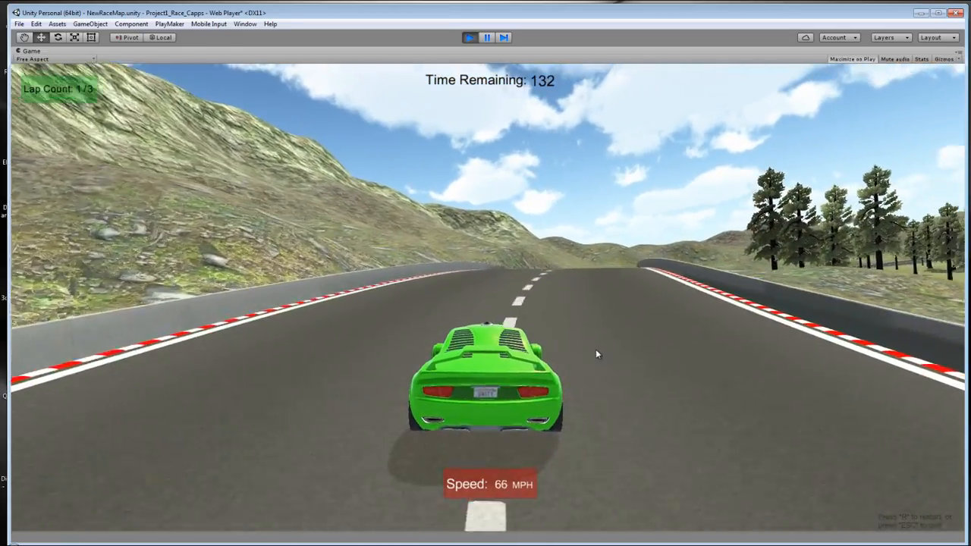
key(Up)
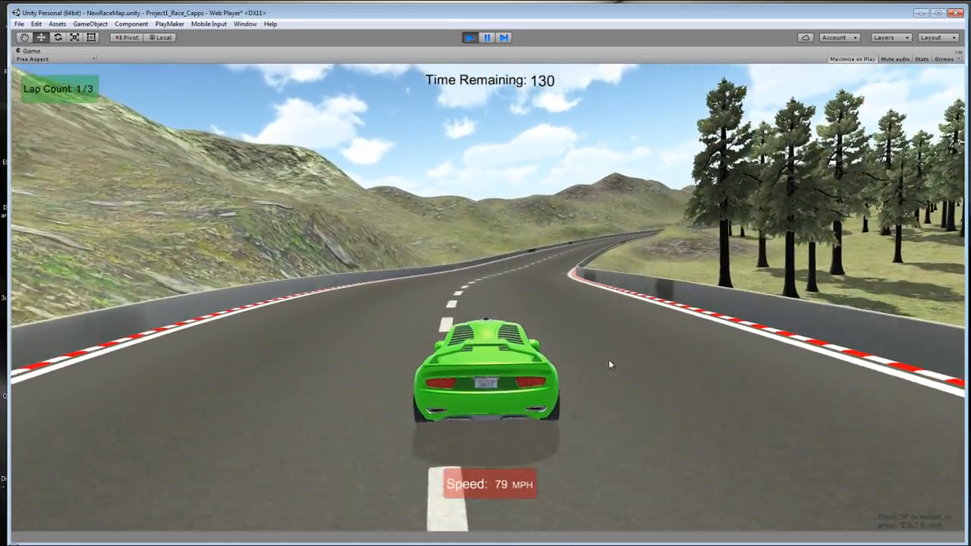
key(Up)
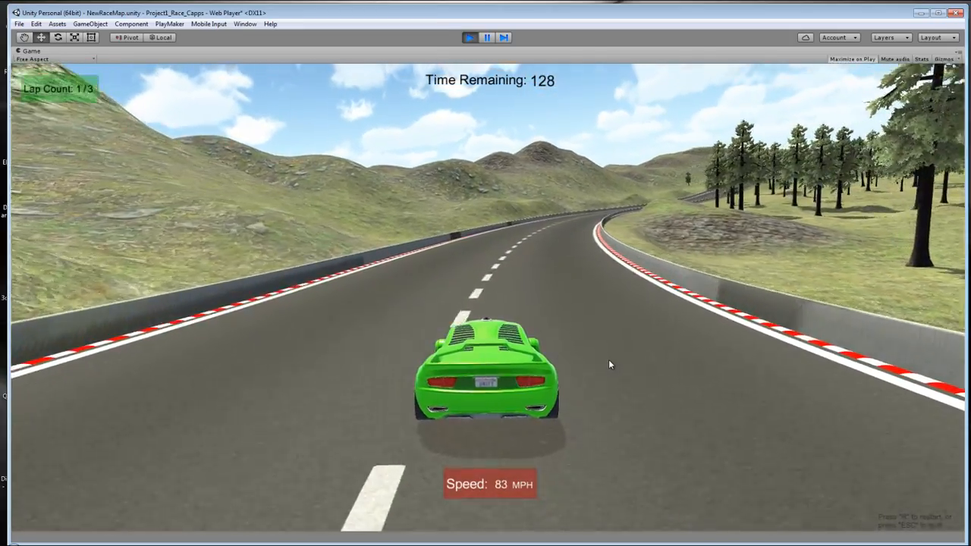
key(Up)
key(Right)
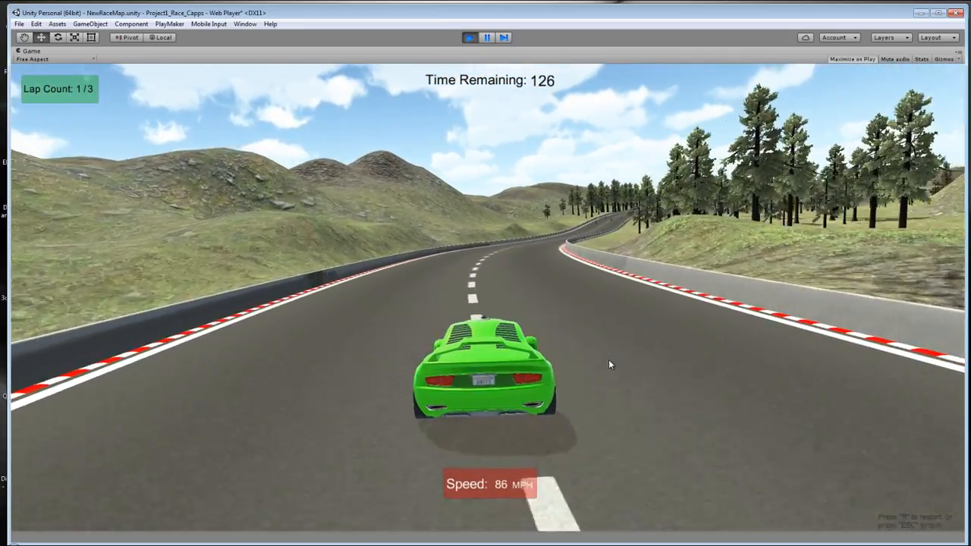
key(Up)
key(Left)
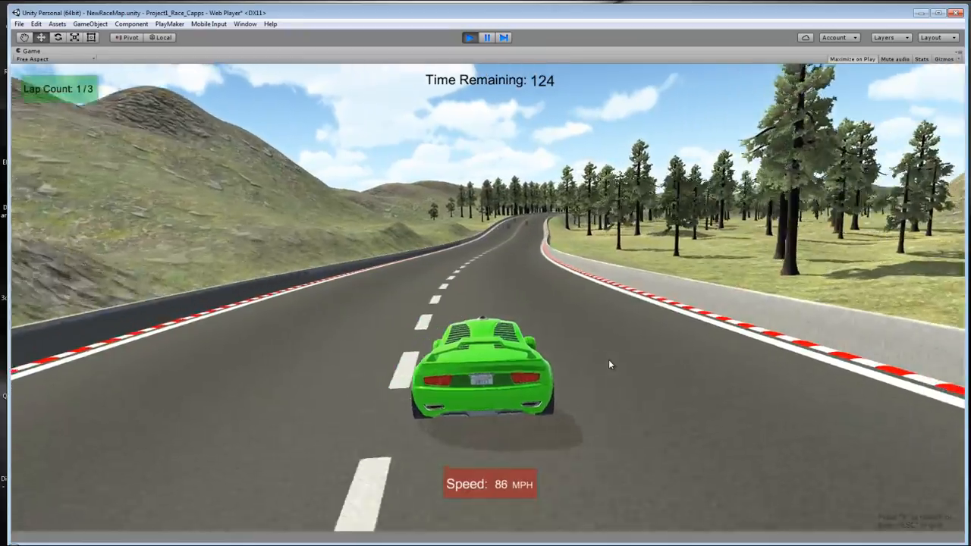
key(Up)
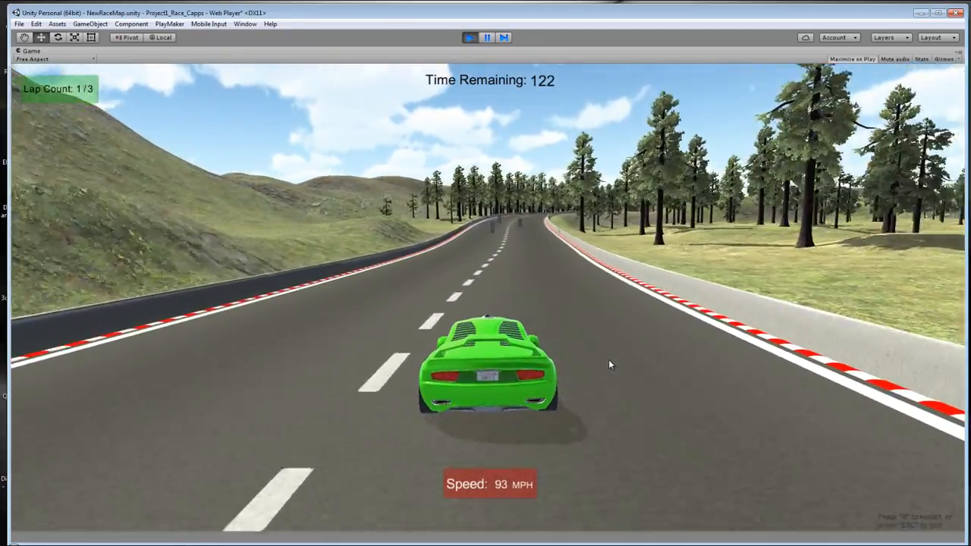
key(Left)
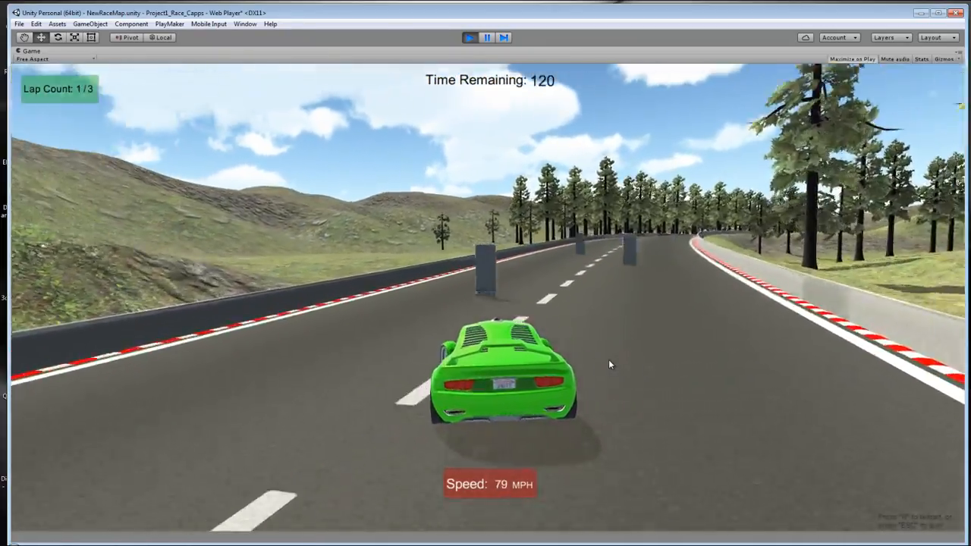
key(Right)
key(Left)
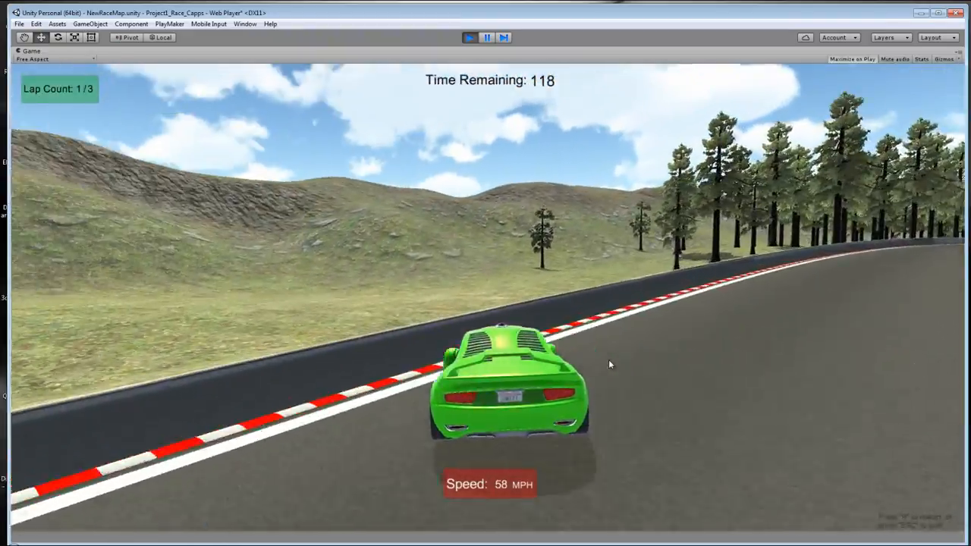
key(Up)
key(Left)
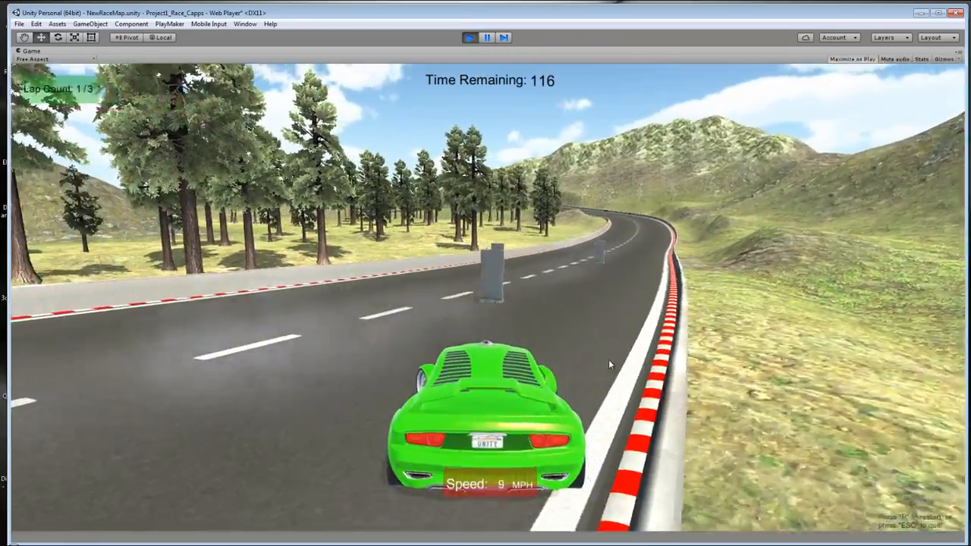
key(Up)
key(Left)
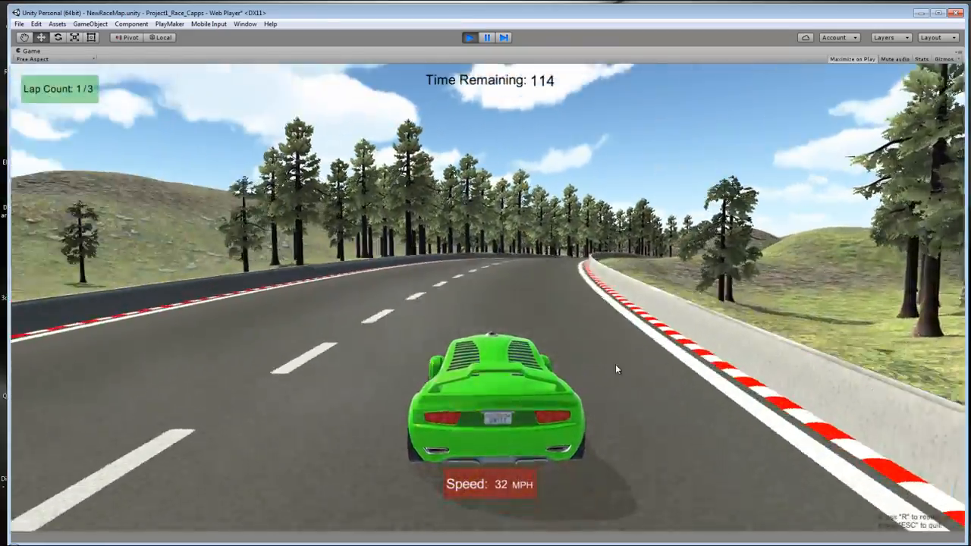
key(Up)
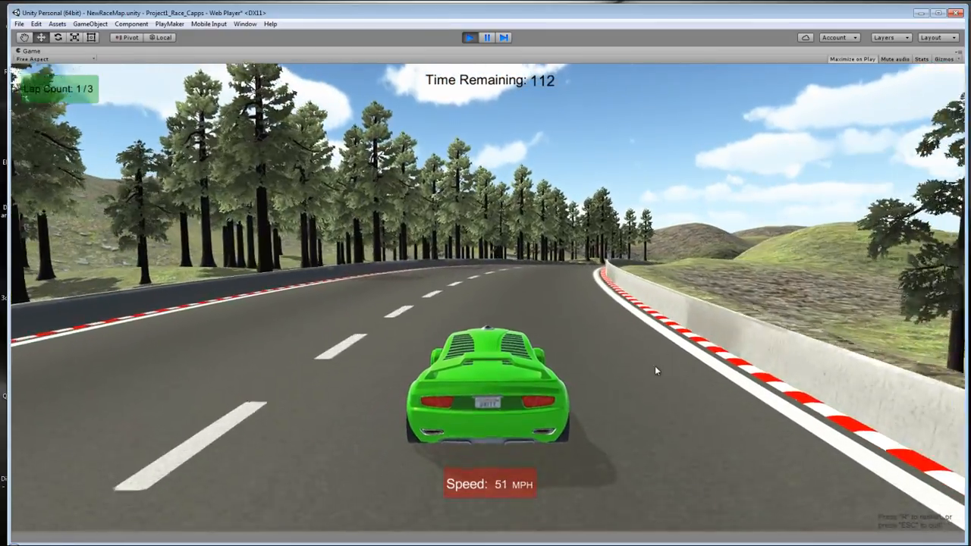
key(Up)
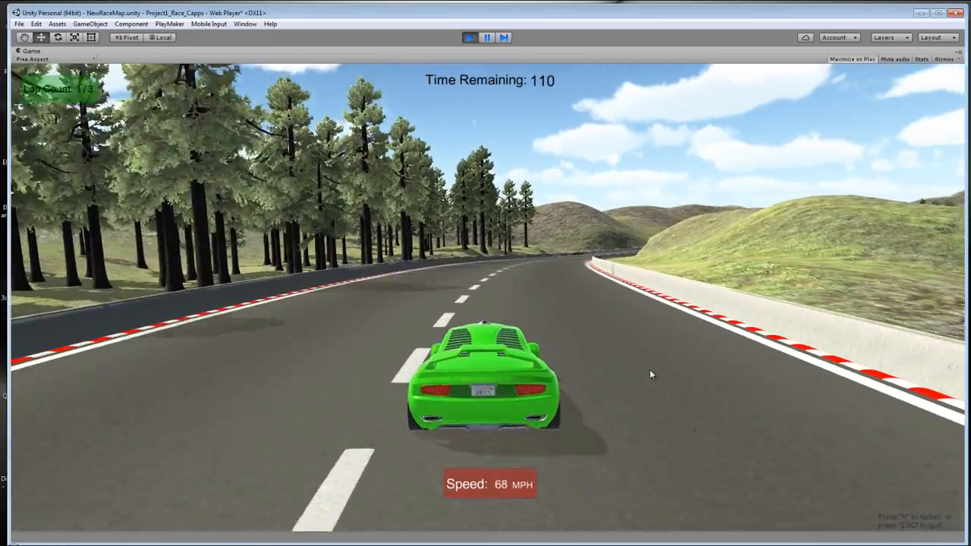
key(Up)
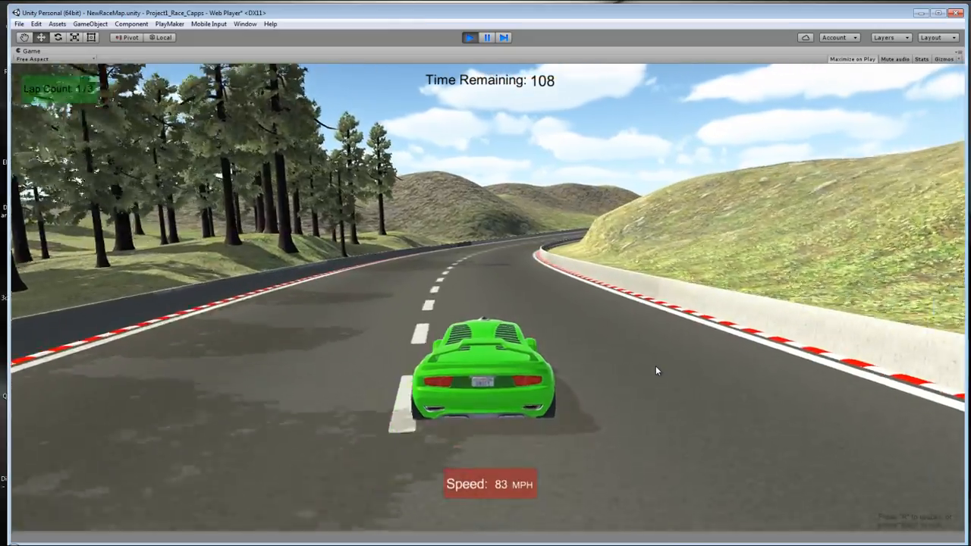
key(Up)
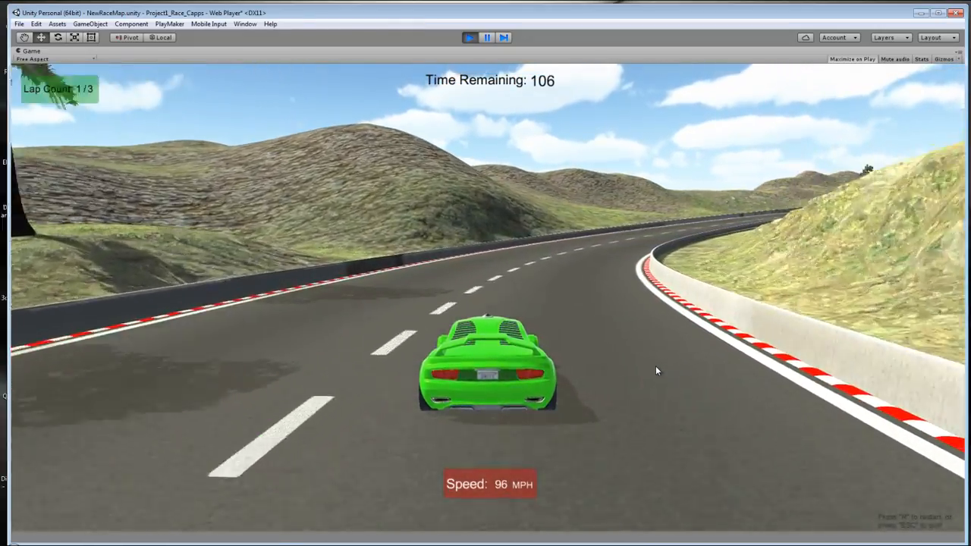
key(Right)
key(Right)
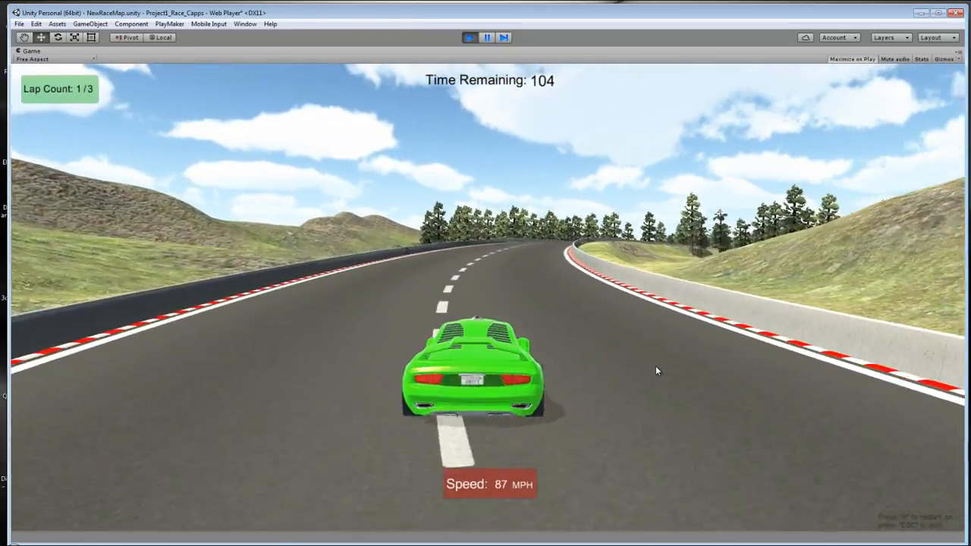
key(Up)
key(Right)
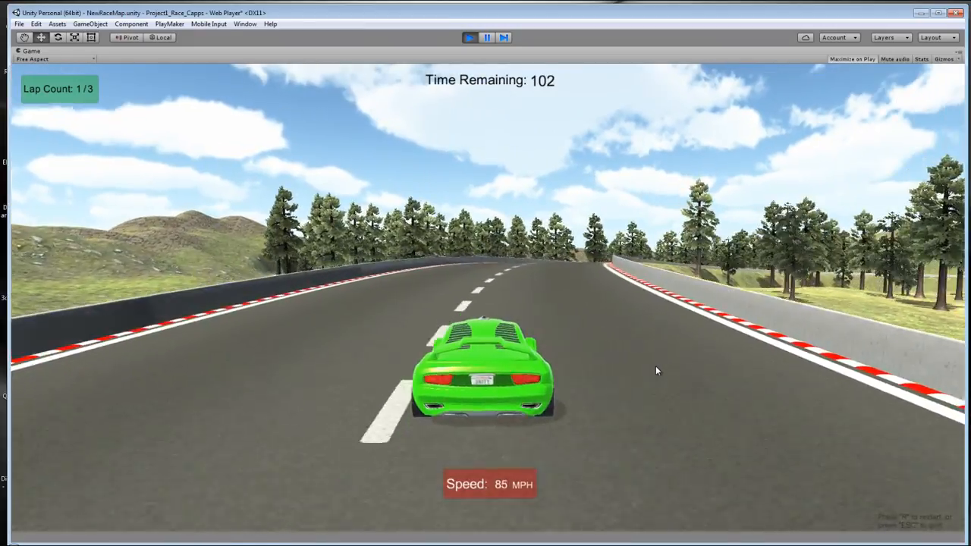
key(Up)
key(Right)
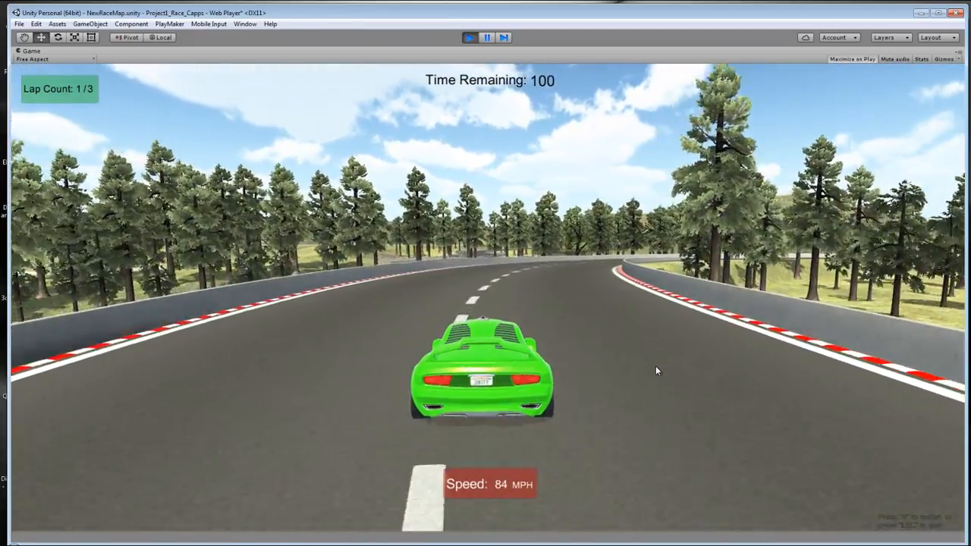
key(Up)
key(Right)
key(Up)
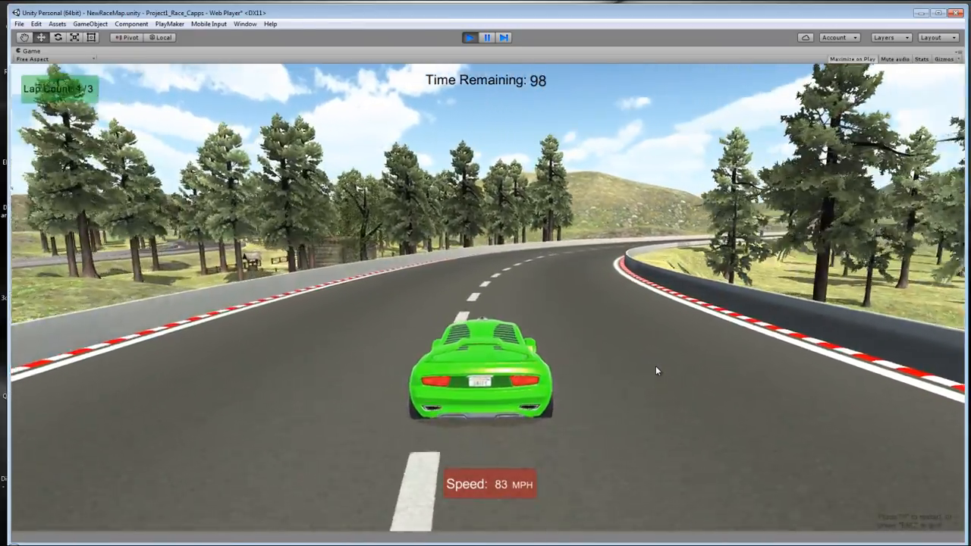
key(Right)
key(Up)
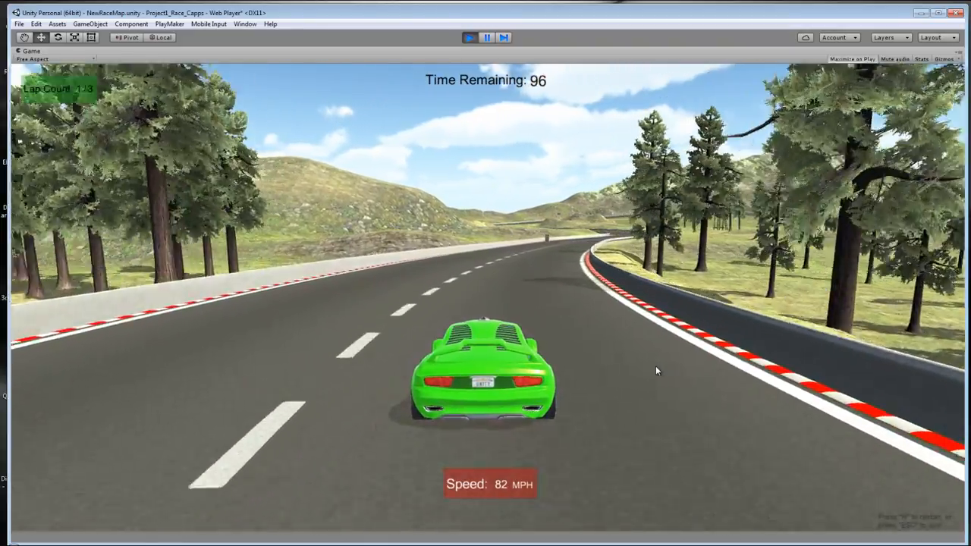
key(Right)
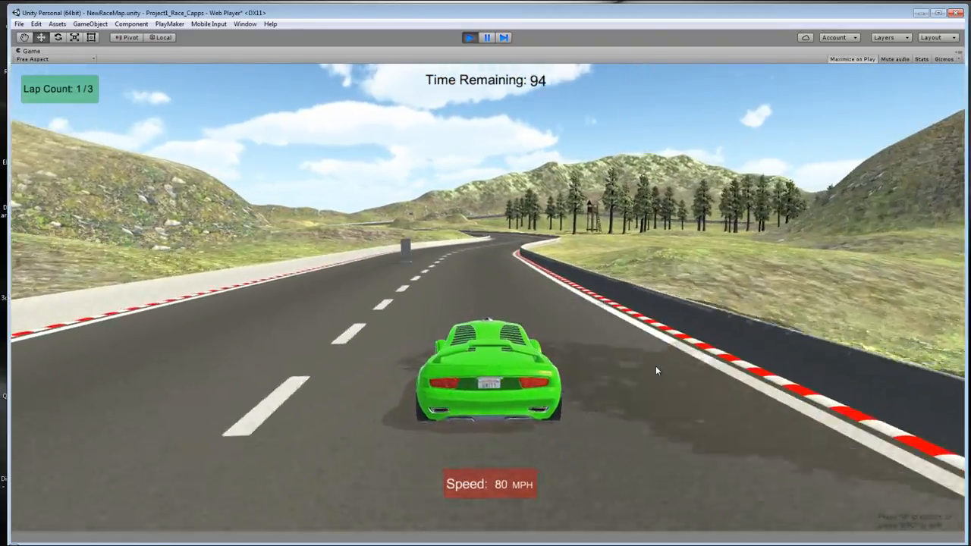
key(Left)
key(Right)
key(Left)
key(space)
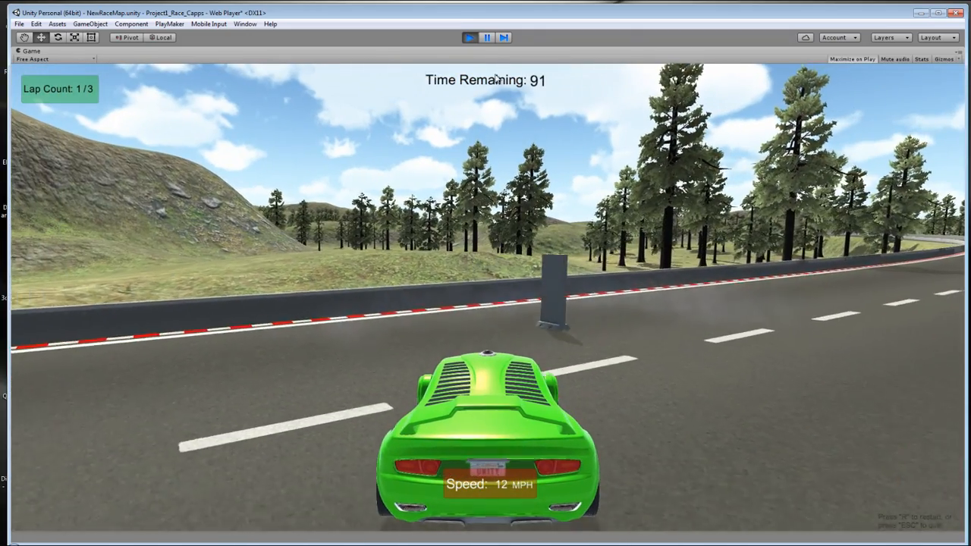
click(471, 38)
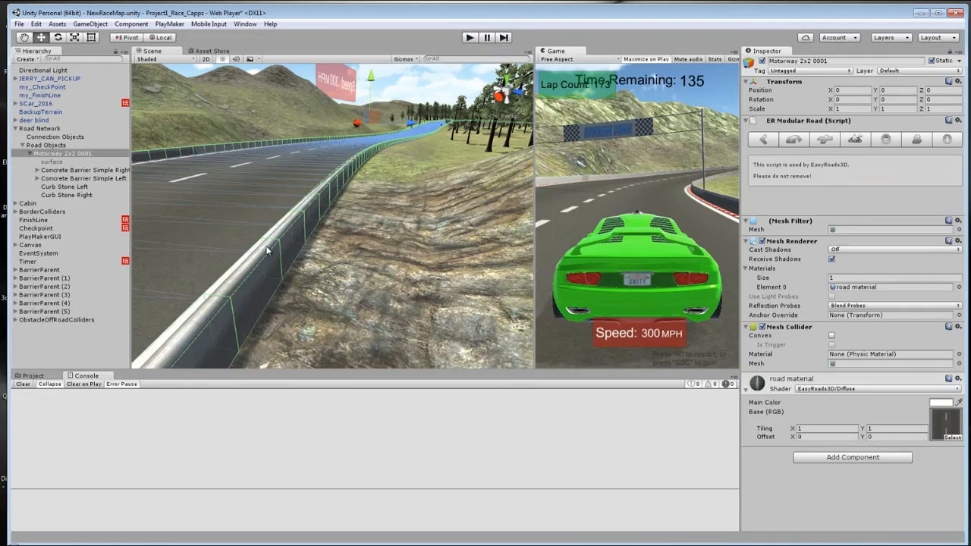
Open the Lighting window, show its per-object settings, and move the window closer to the Hierarchy.
middle_drag(387, 209, 328, 254)
click(245, 23)
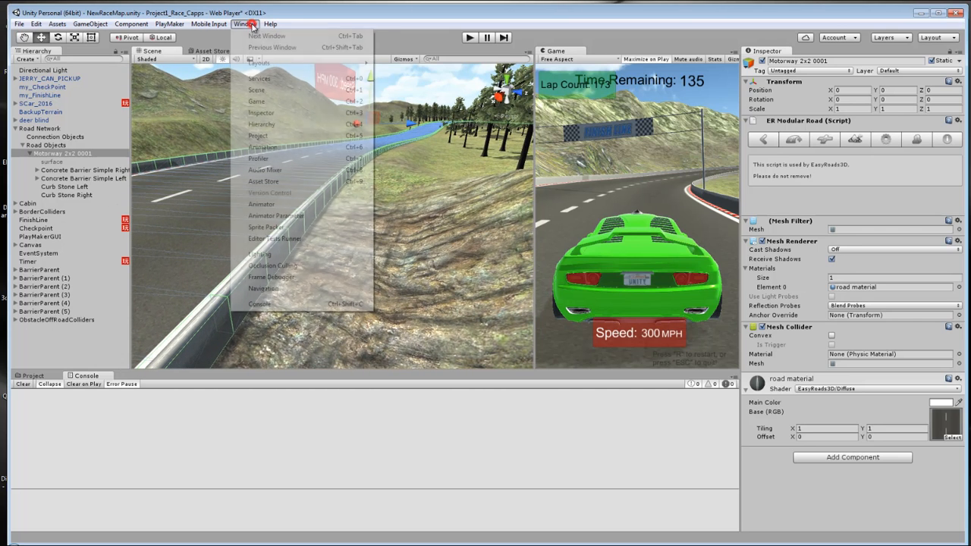
click(262, 255)
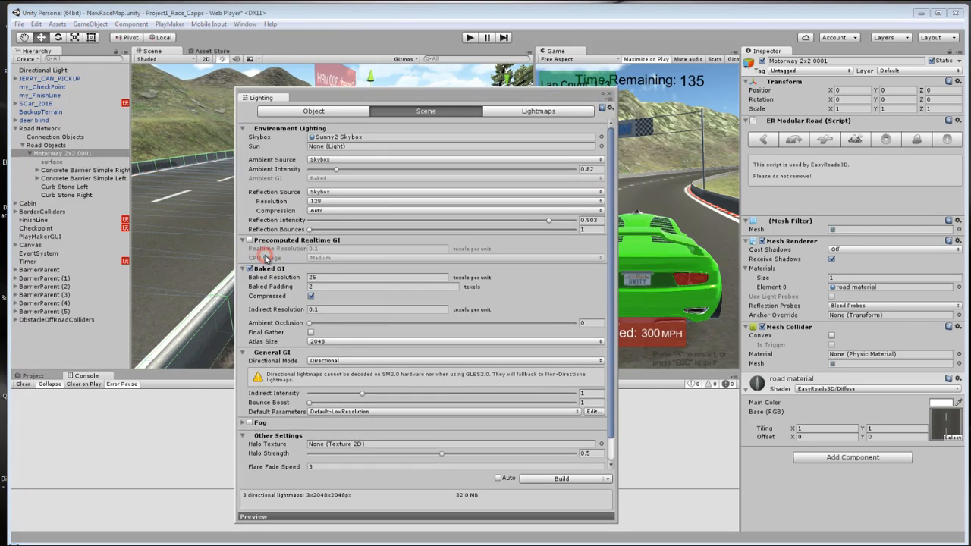
click(319, 110)
drag(342, 97, 268, 71)
Preview the Baked Direction lightmap of Concrete Barrier Simple Right and enlarge both the Lighting window and its preview area.
click(99, 171)
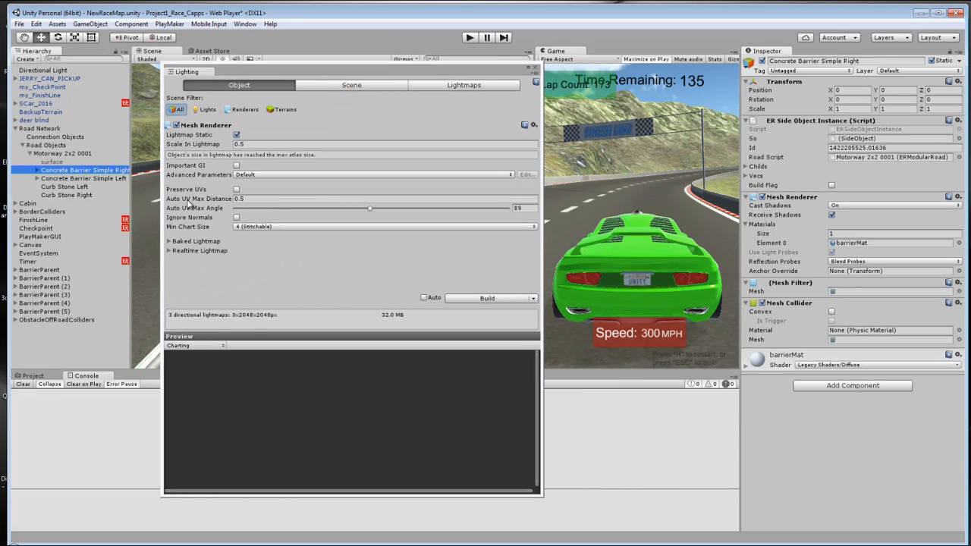
click(223, 348)
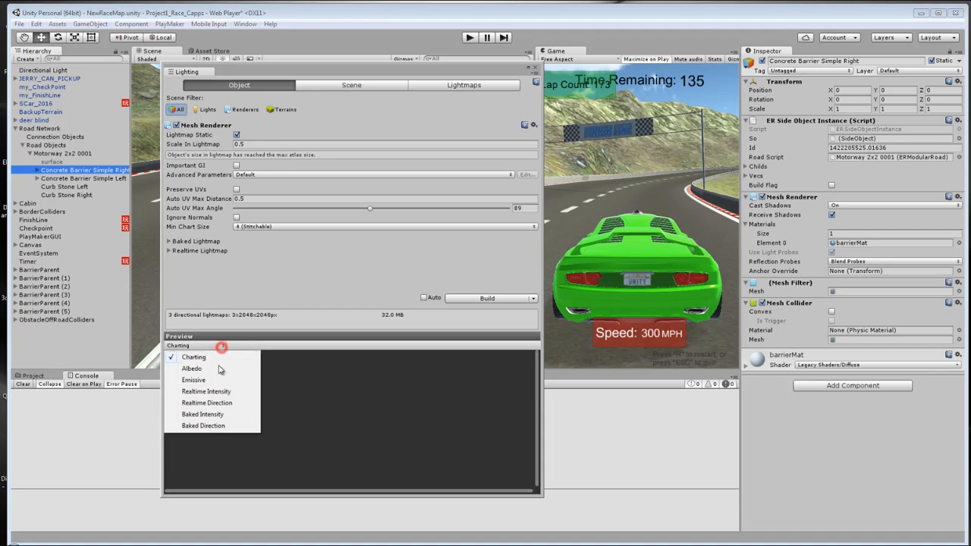
click(217, 428)
drag(532, 488, 628, 531)
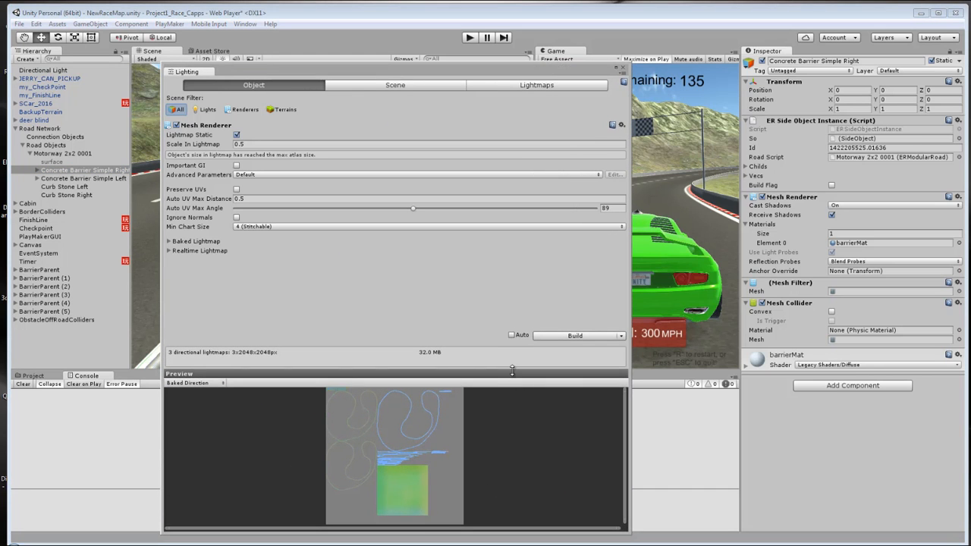
drag(512, 369, 492, 242)
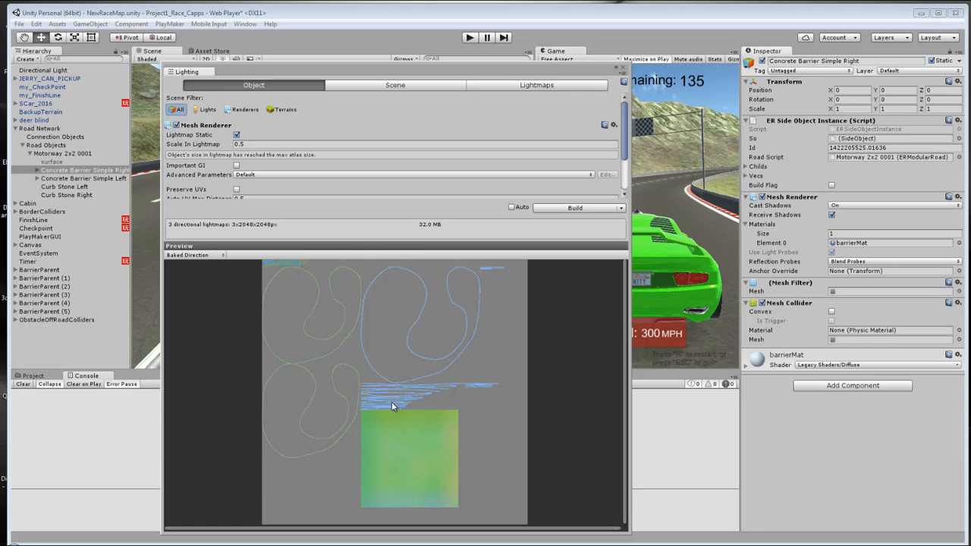
Compare the Baked Direction lightmaps of Motorway 2x2 0001 and Concrete Barrier Simple Right, and preview the motorway's Baked Intensity.
click(54, 154)
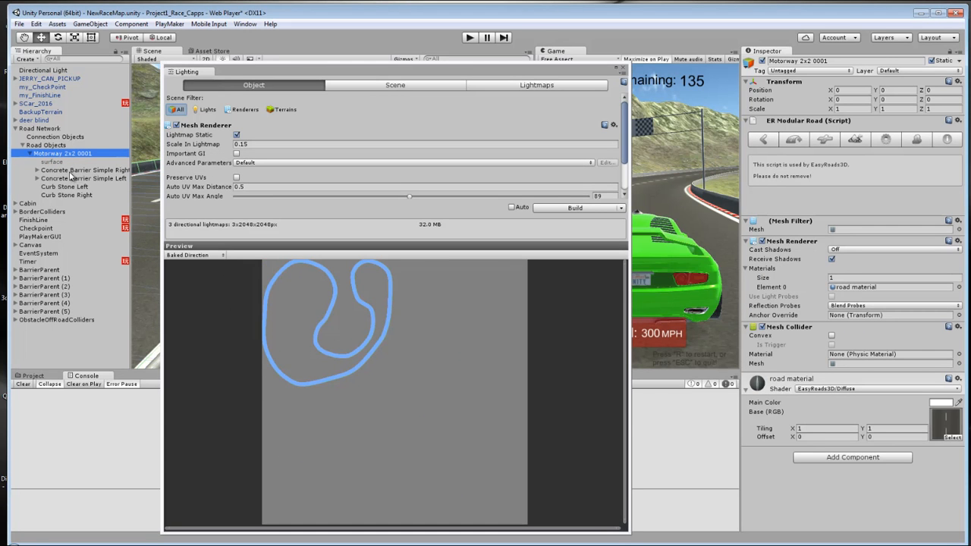
click(70, 171)
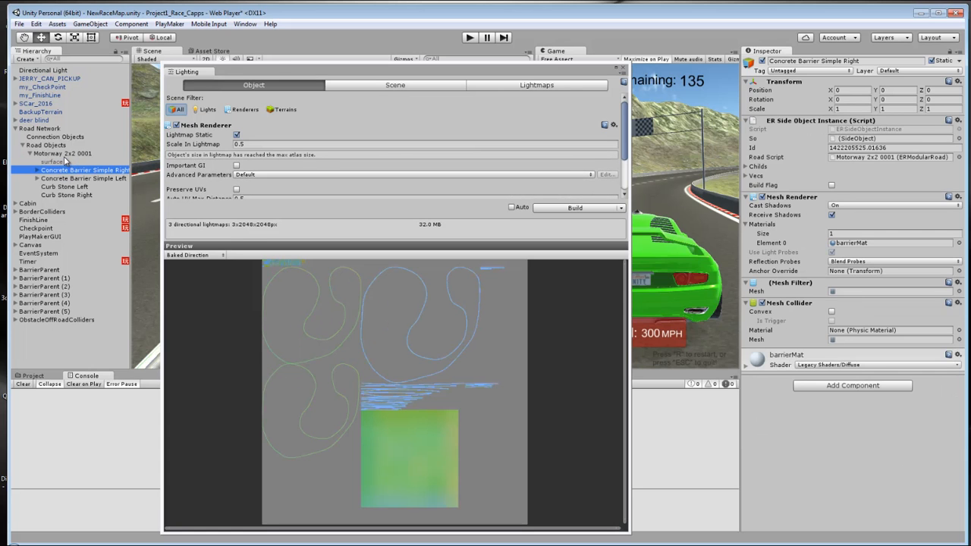
click(62, 154)
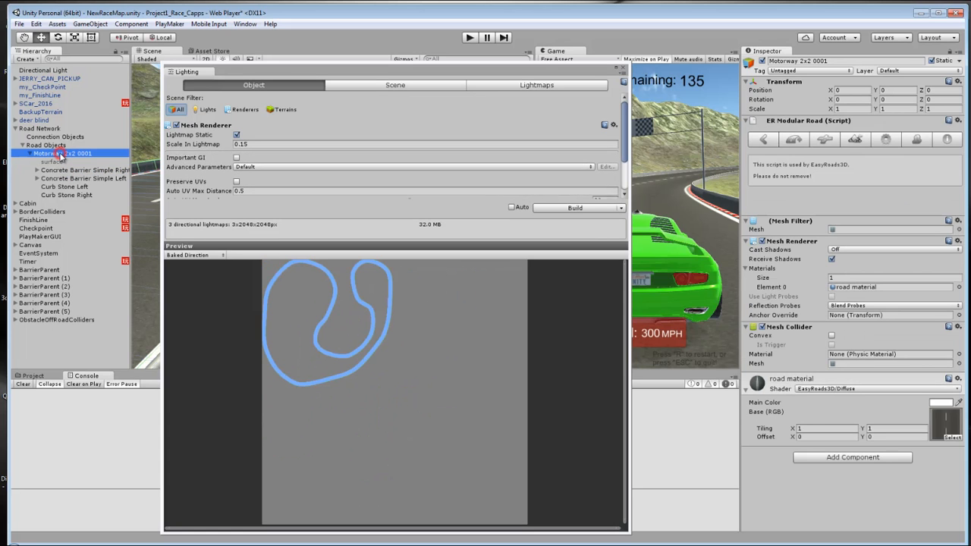
click(216, 256)
click(203, 324)
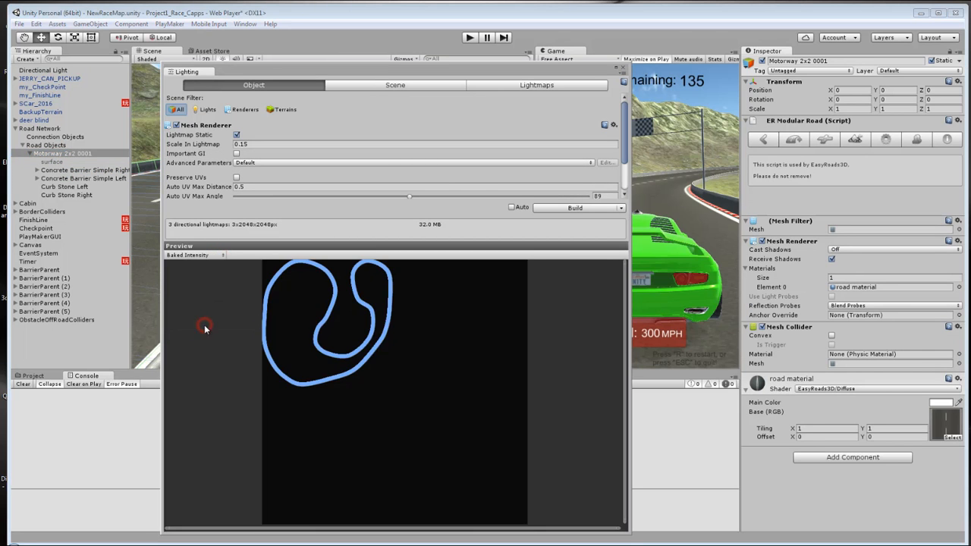
Compare the Baked Direction and Baked Intensity lightmaps of Concrete Barrier Simple Right and Motorway 2x2 0001.
click(66, 172)
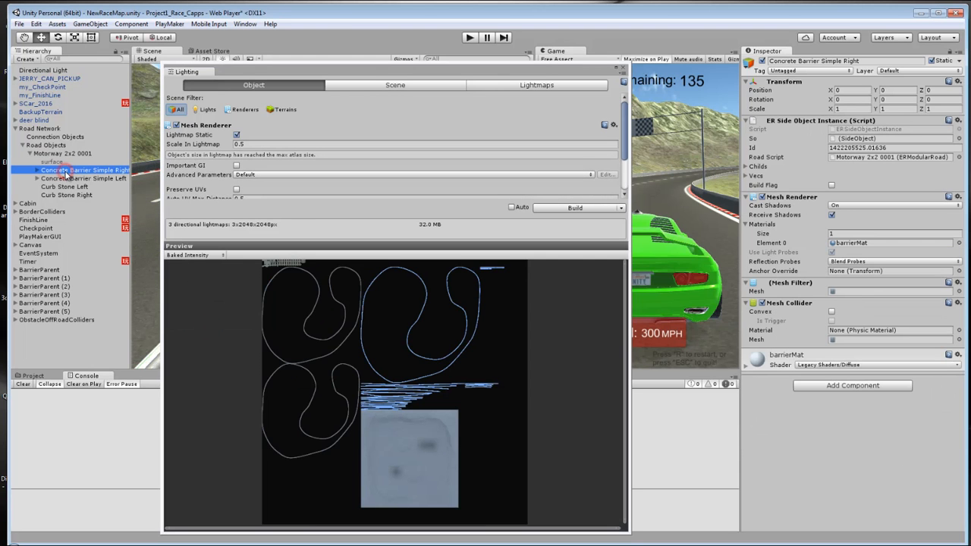
click(219, 257)
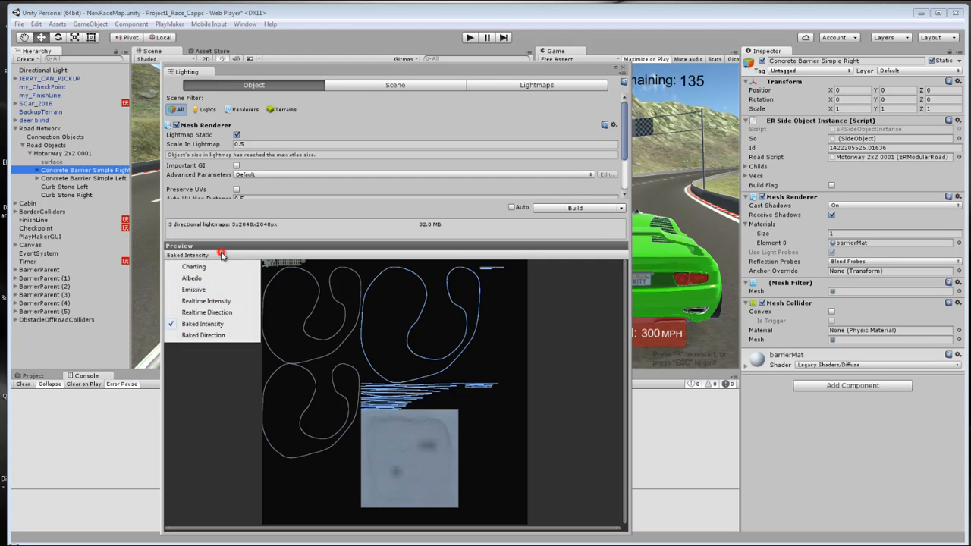
click(210, 336)
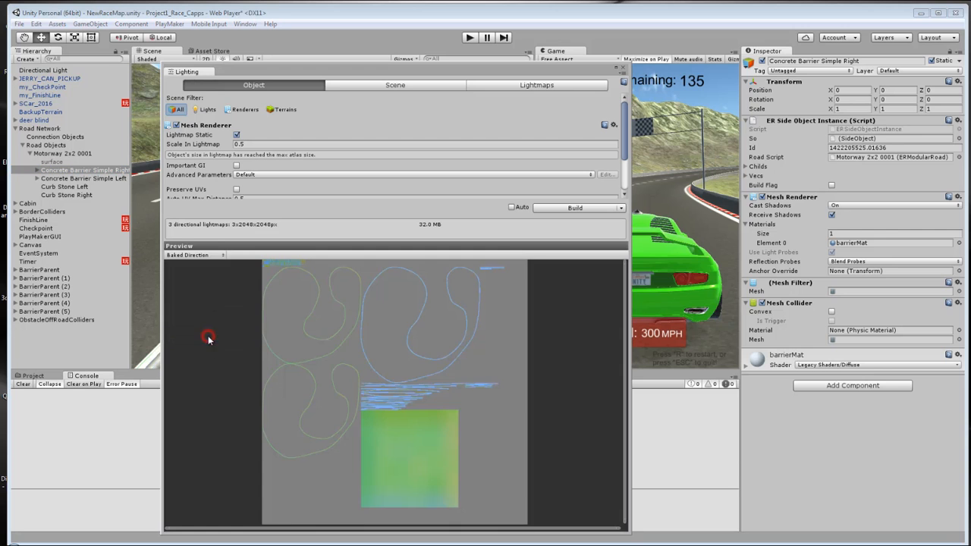
click(65, 154)
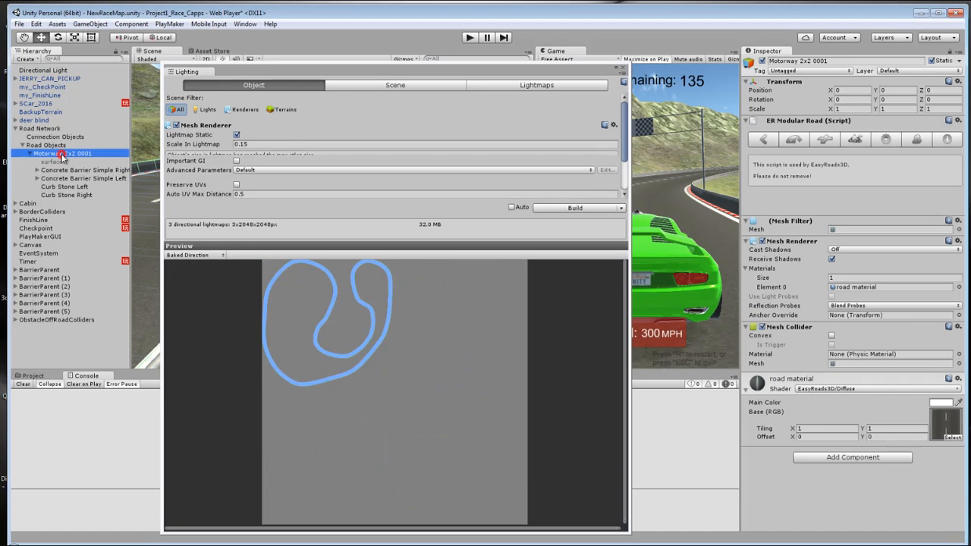
click(223, 255)
click(207, 327)
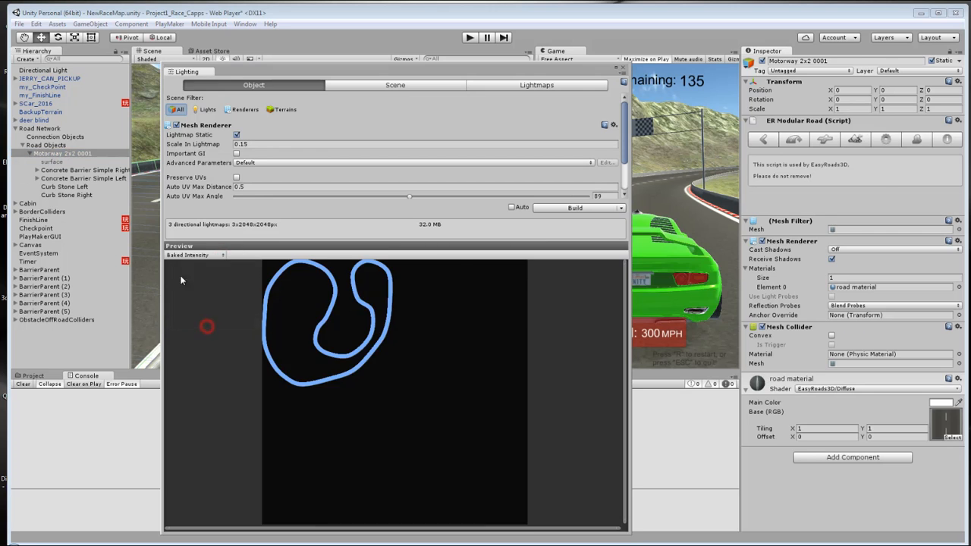
click(85, 170)
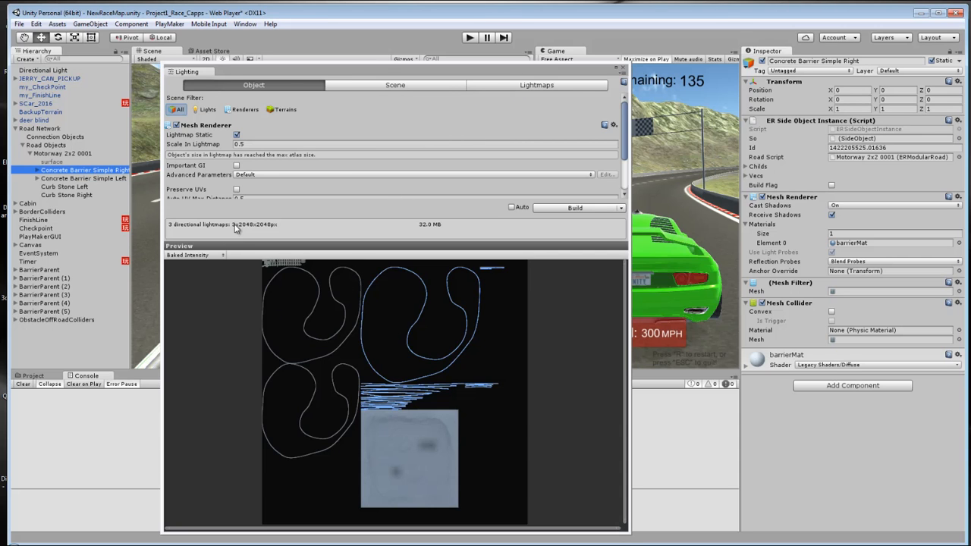
Look over the scene's list of baked lightmaps and return to the per-object lighting settings.
click(524, 88)
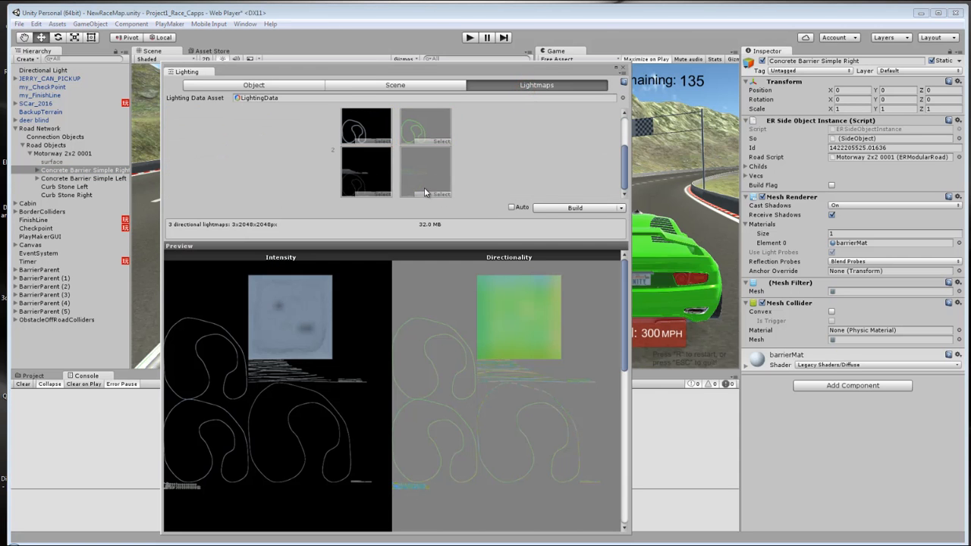
scroll(424, 192, up, 3)
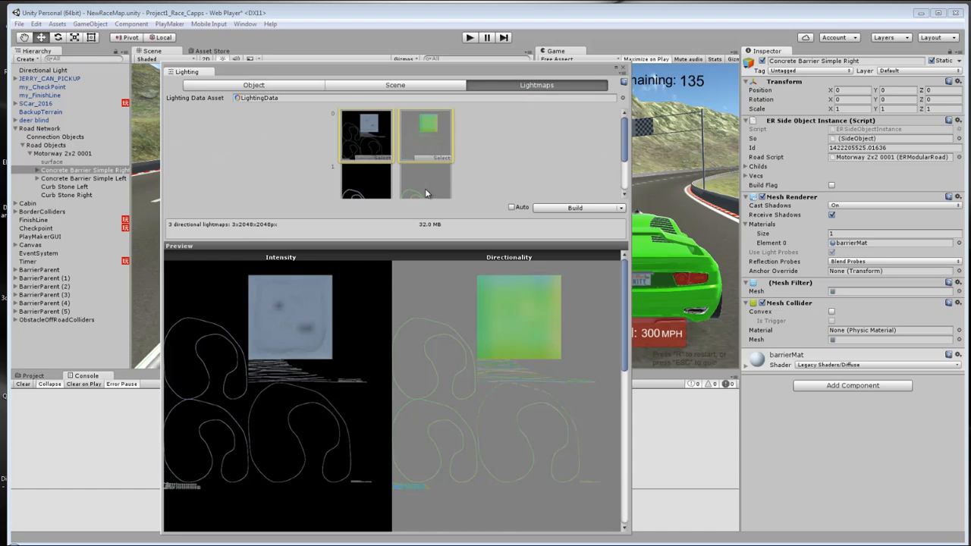
click(237, 87)
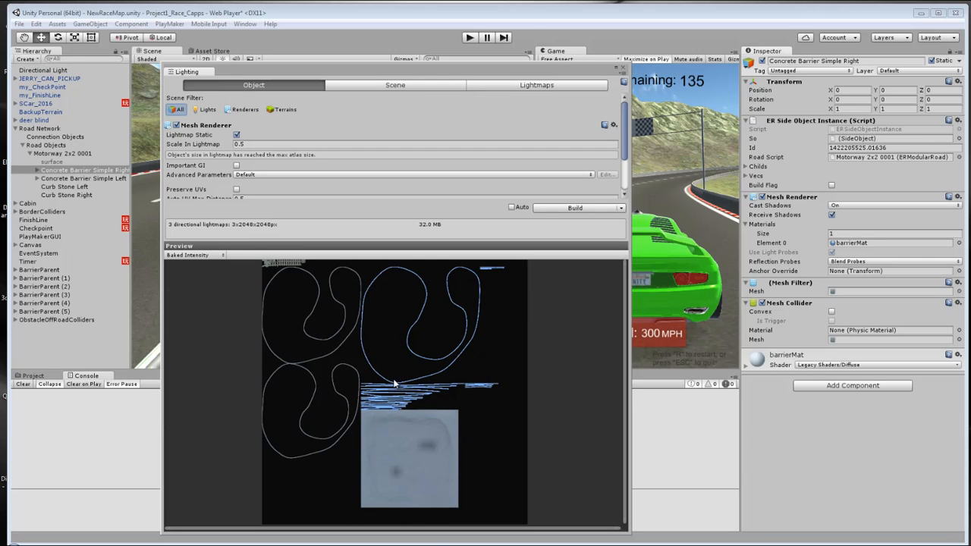
Preview the Baked Intensity lightmaps of both concrete barriers, Curb Stone Left and Curb Stone Right.
click(73, 180)
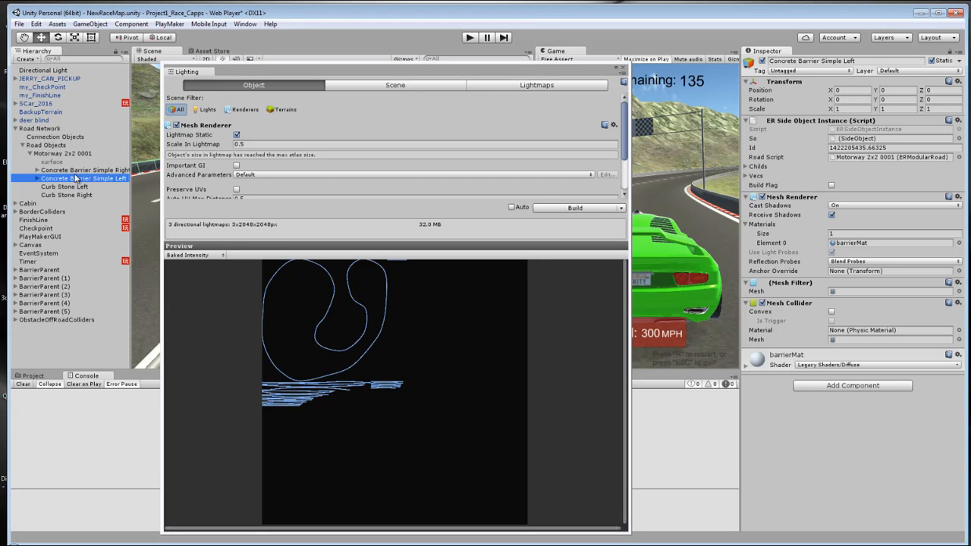
click(76, 171)
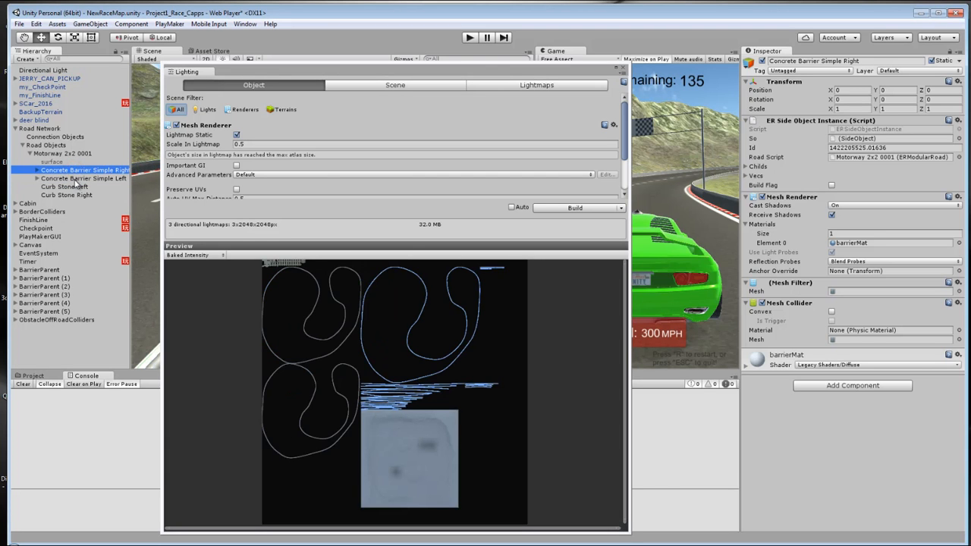
click(74, 179)
click(72, 186)
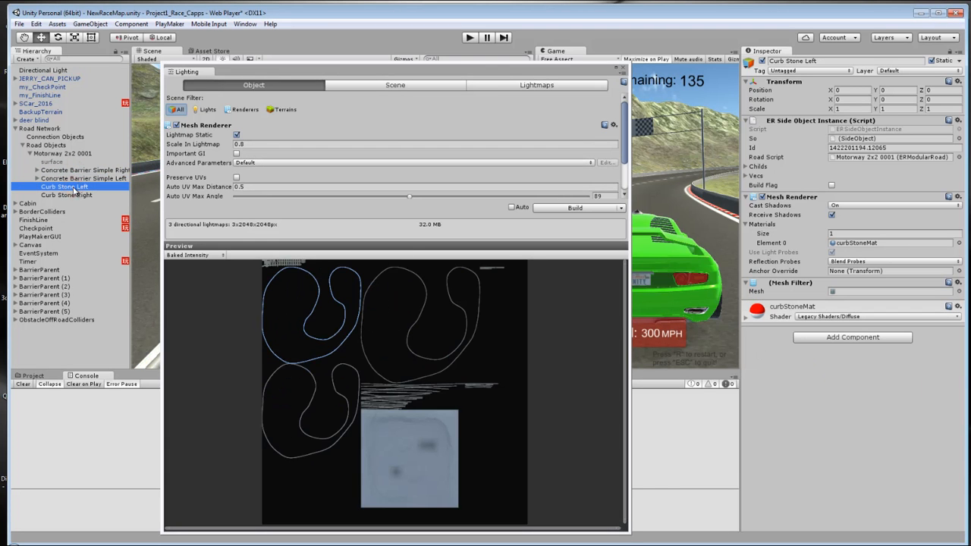
click(72, 196)
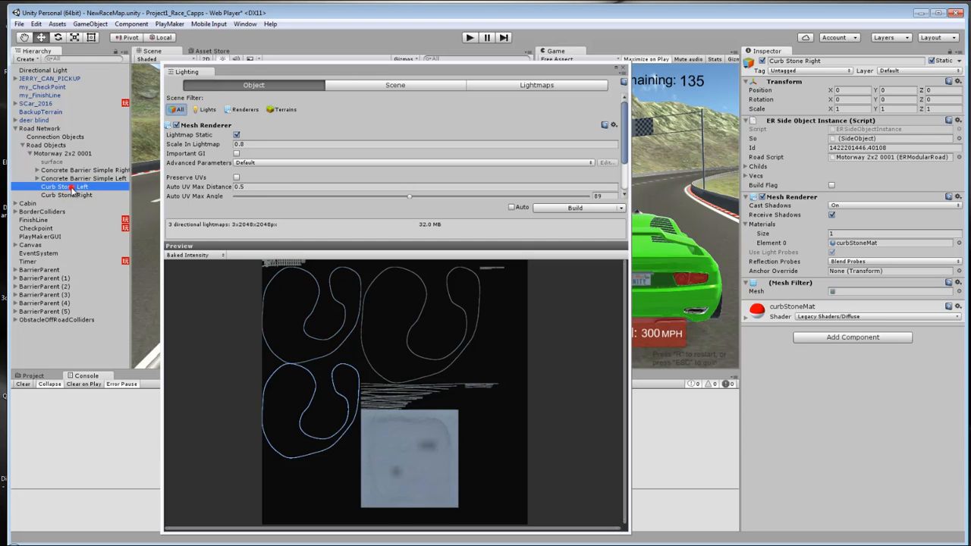
click(72, 188)
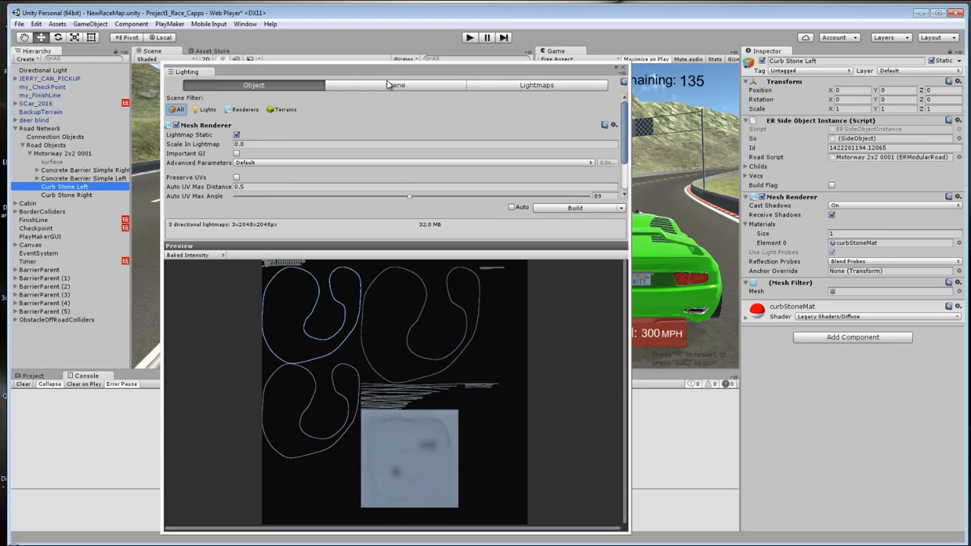
In the scene lighting settings, enable Final Gather and set Ambient Occlusion to 0.18 and Baked Resolution to 35.
click(537, 86)
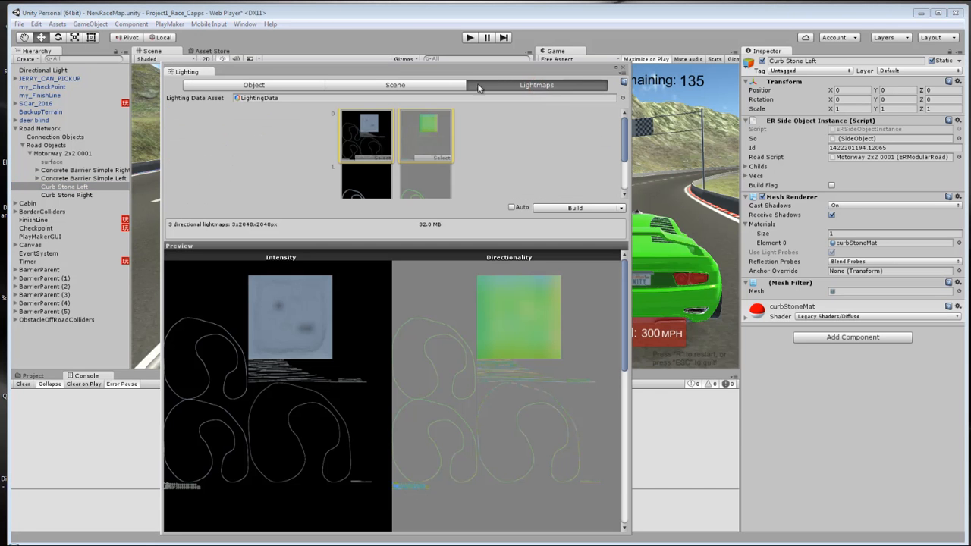
click(364, 85)
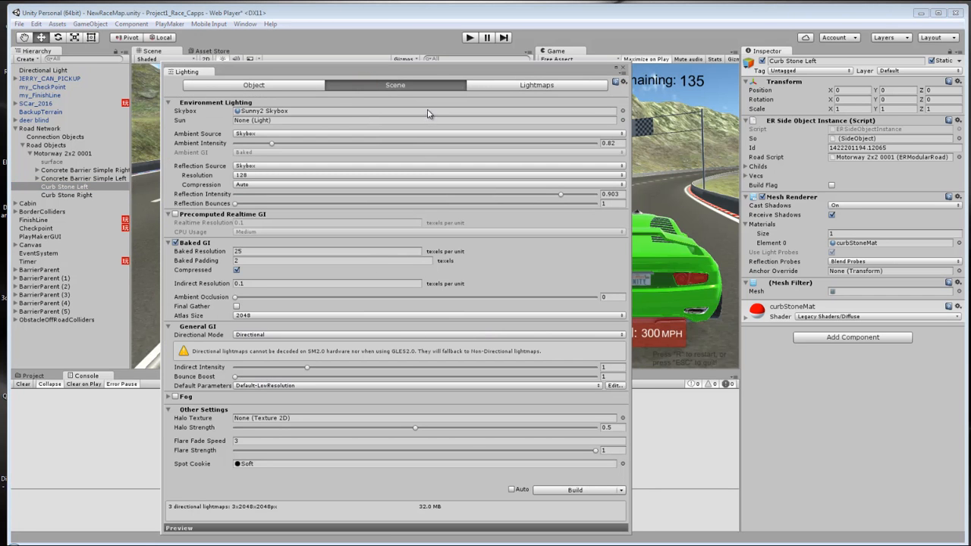
drag(430, 72, 452, 59)
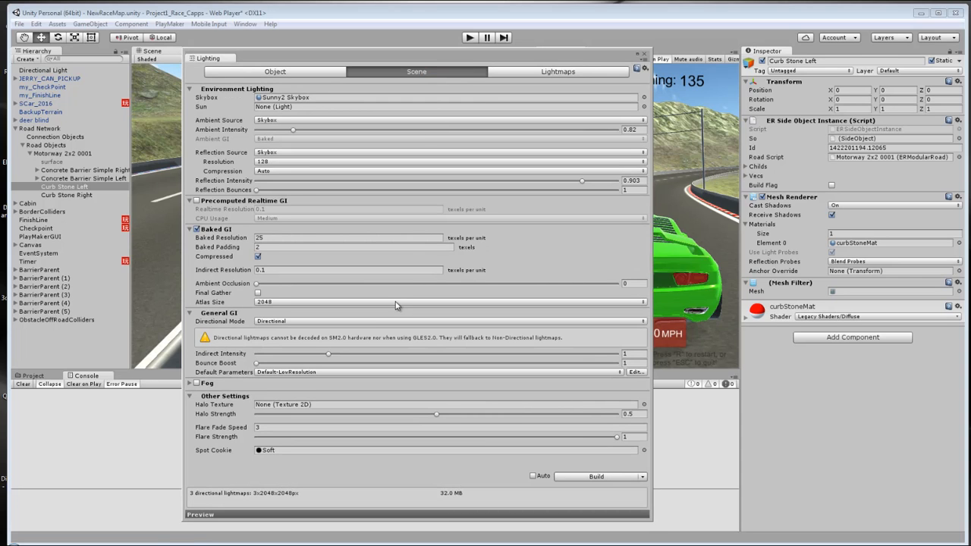
click(258, 294)
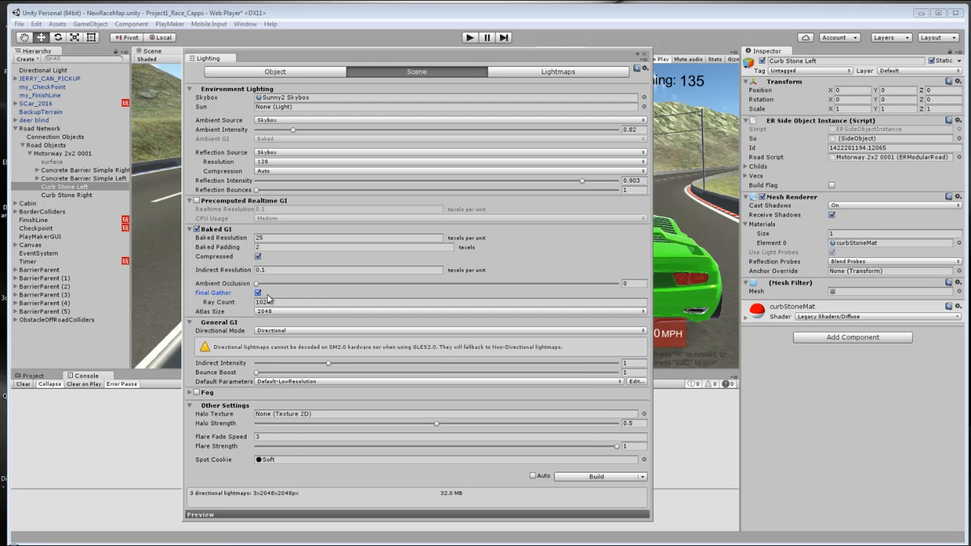
drag(258, 288, 263, 286)
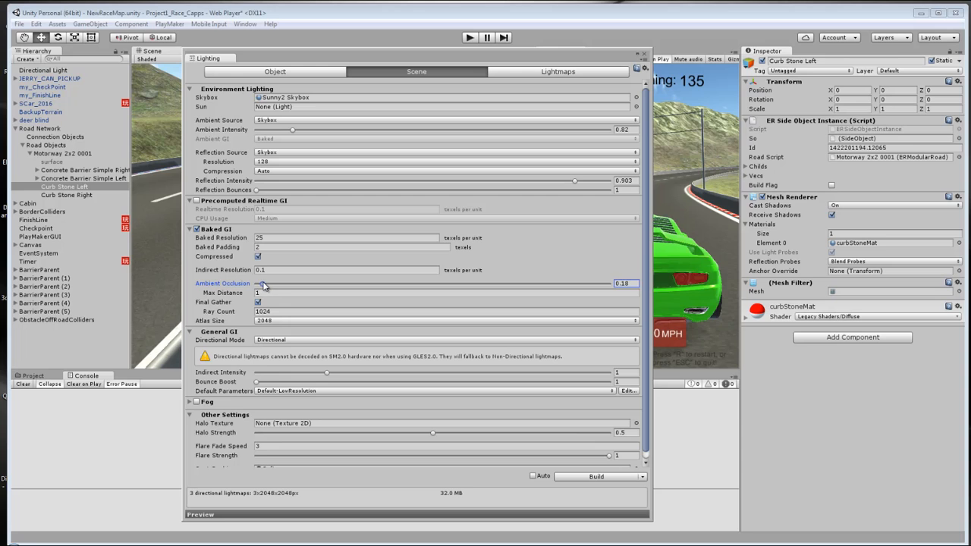
click(266, 238)
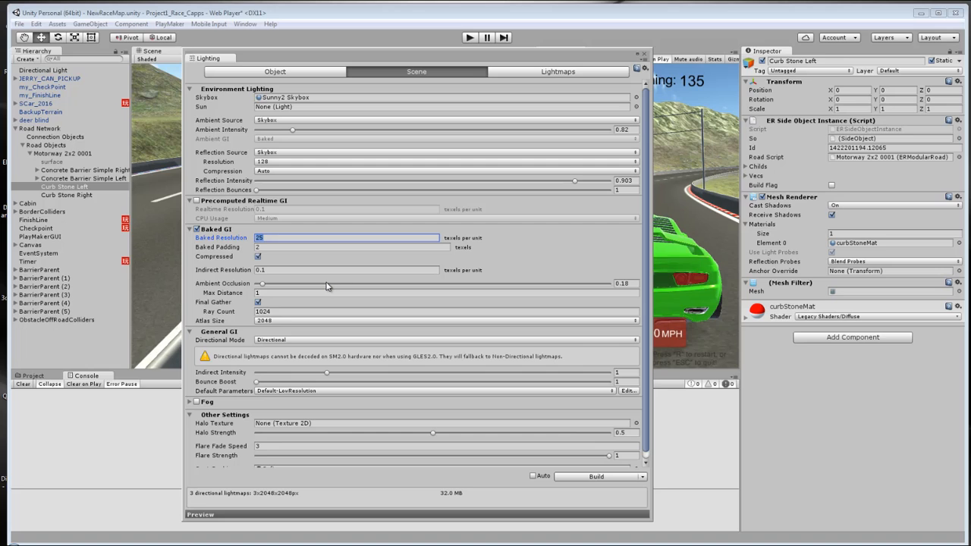
text(35)
Disable the Directional Light temporarily to examine the road and barriers under baked lighting alone, and re-enable it.
drag(449, 65, 438, 343)
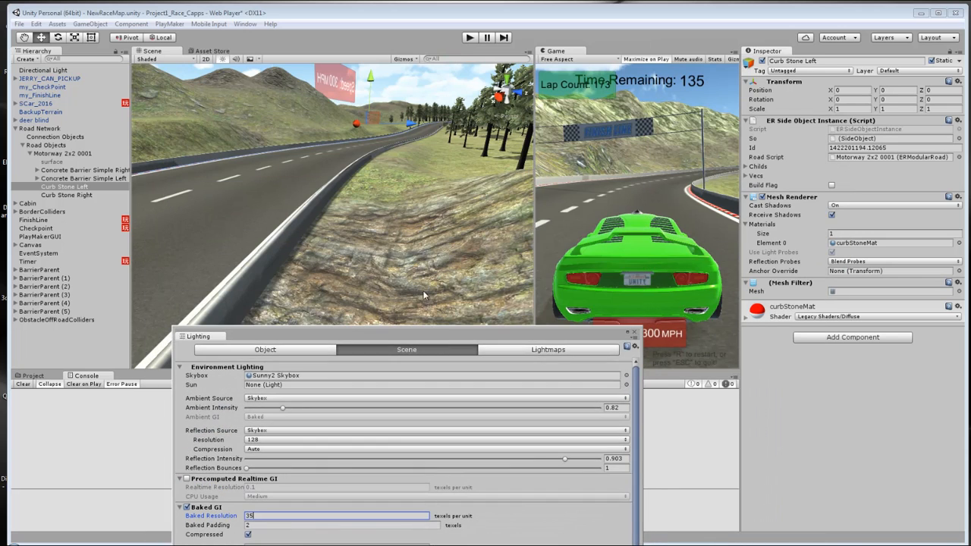
click(47, 70)
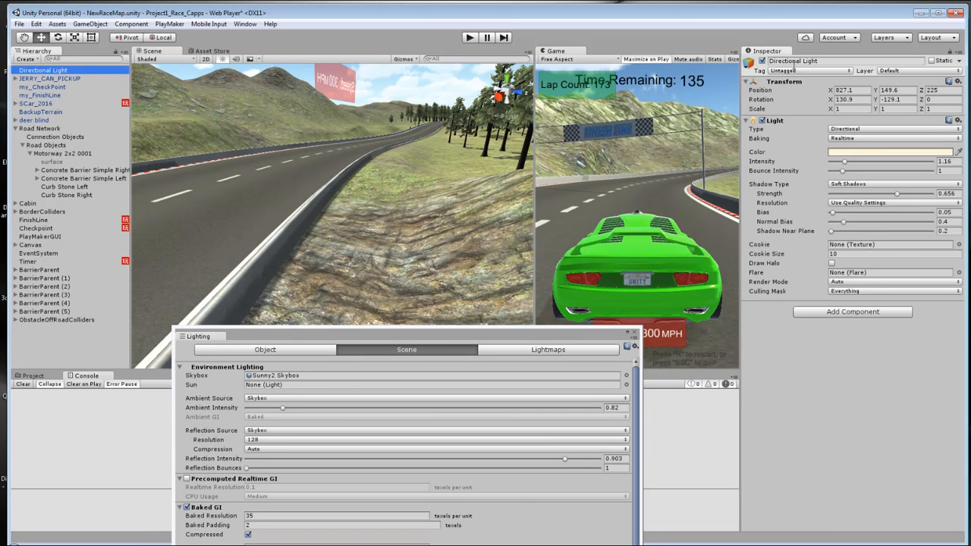
click(762, 60)
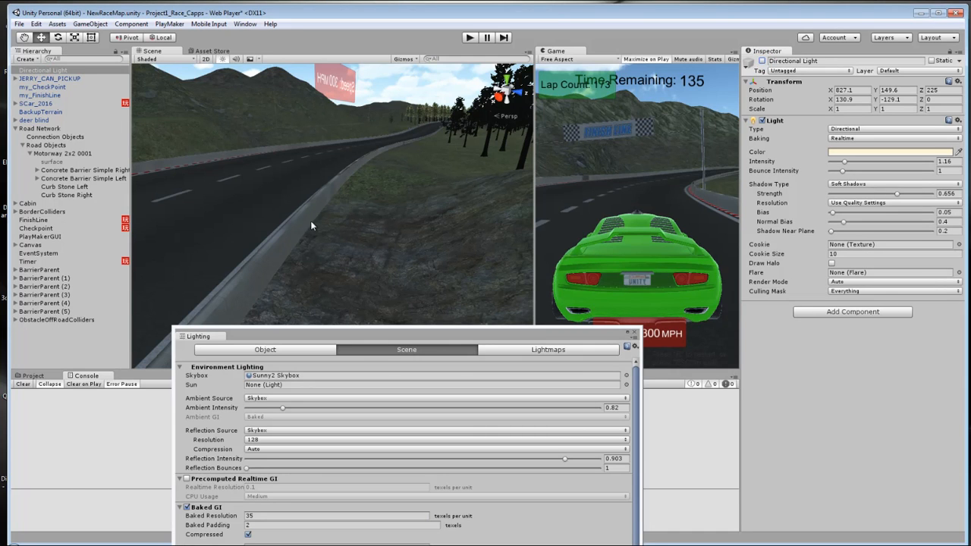
middle_drag(314, 226, 367, 237)
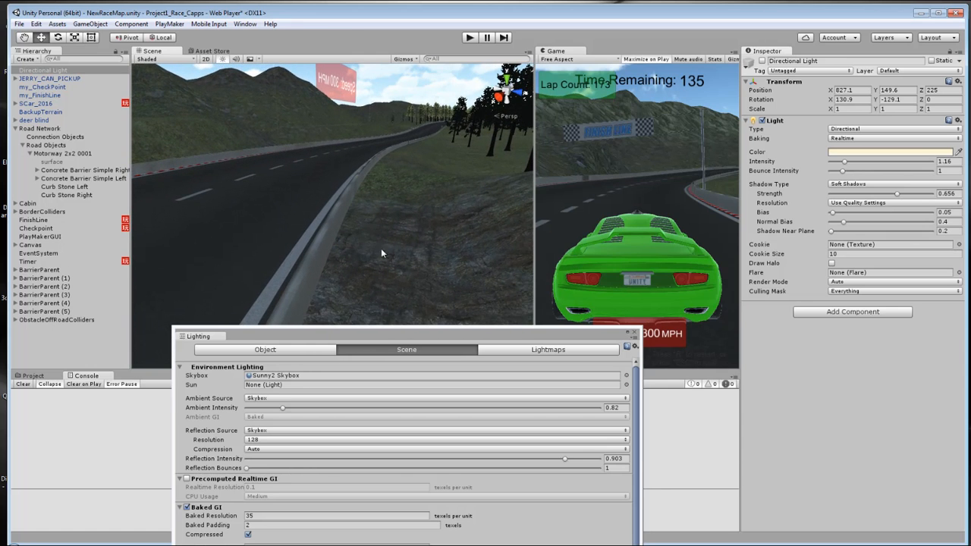
drag(489, 333, 469, 42)
drag(370, 50, 356, 272)
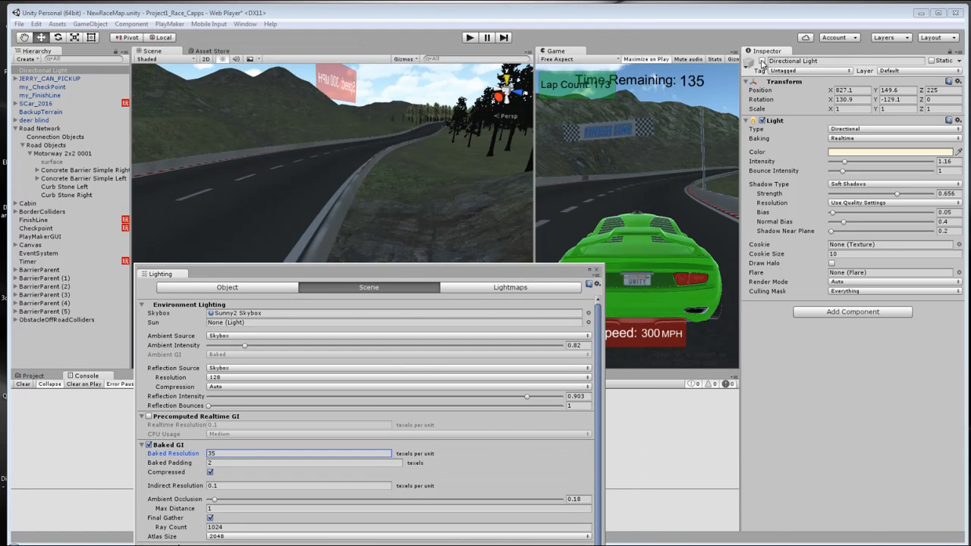
click(762, 61)
Set Indirect Resolution to 0.2 and Baked Resolution to 25, and build the lightmaps.
drag(469, 279, 482, 52)
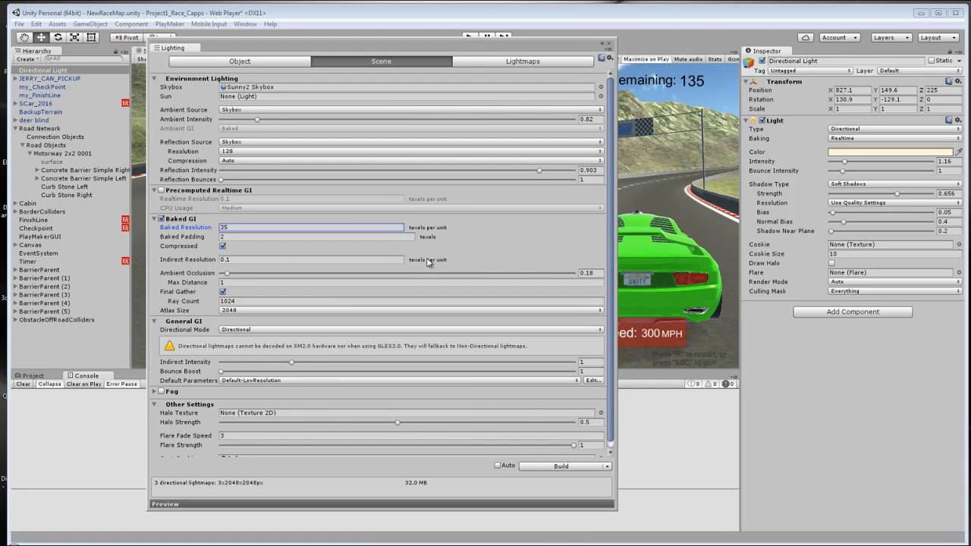
click(225, 260)
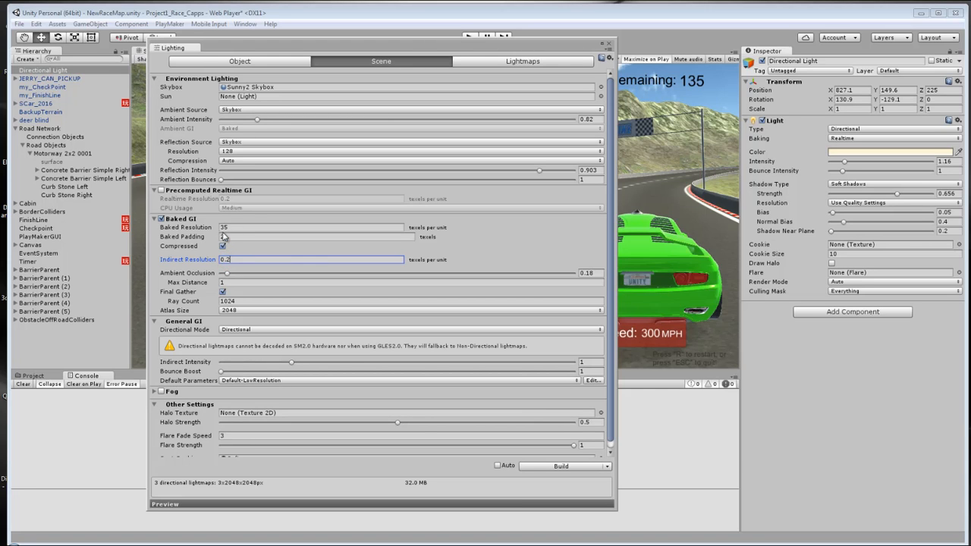
click(229, 227)
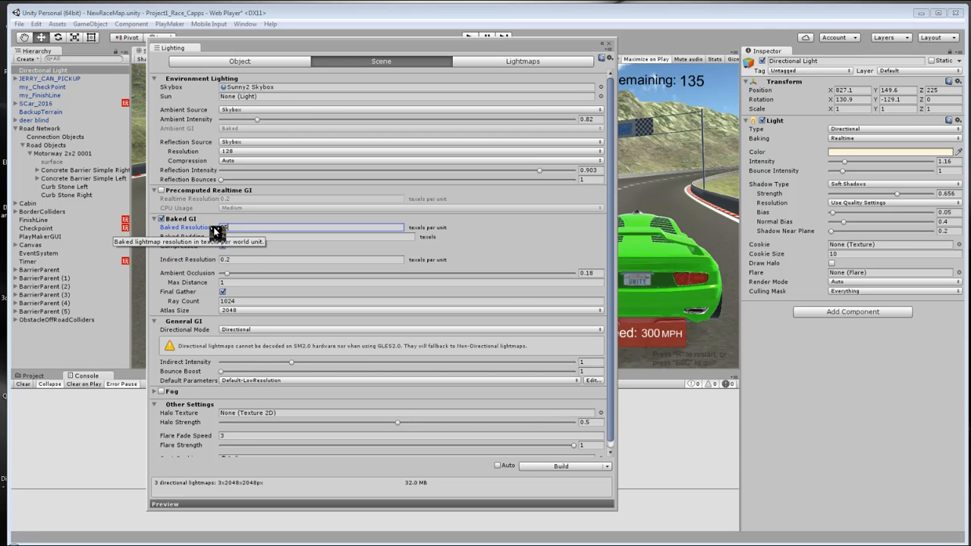
click(248, 258)
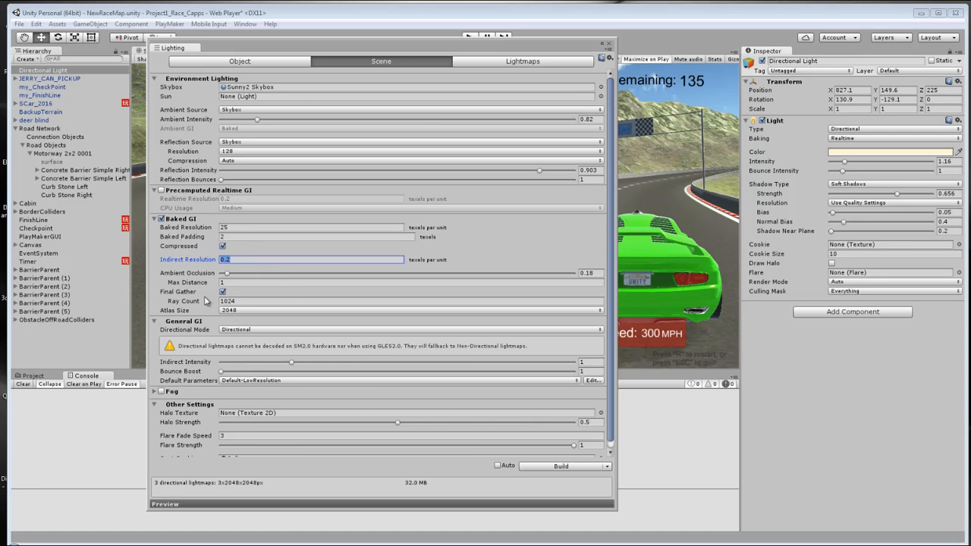
click(558, 467)
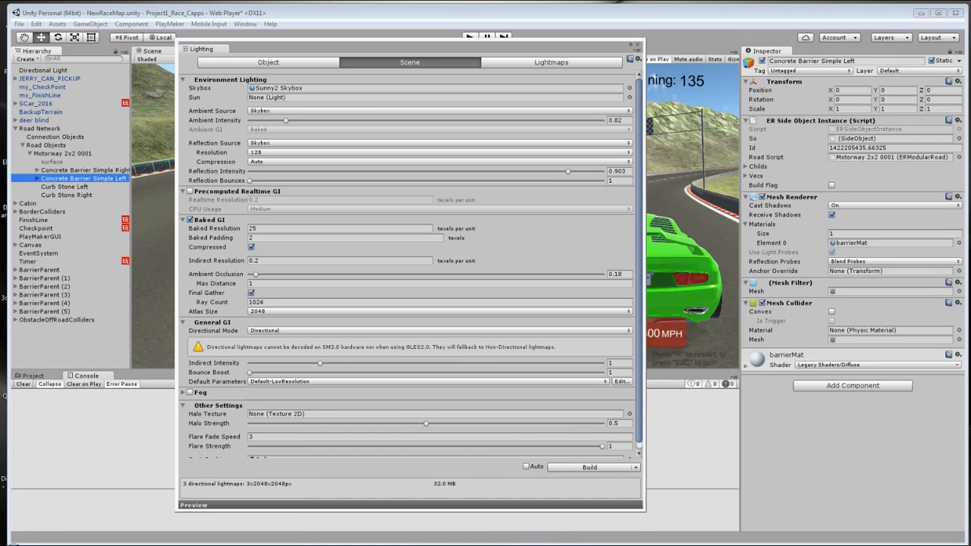
Show the computer's basic information in the Windows System window and close it.
click(637, 534)
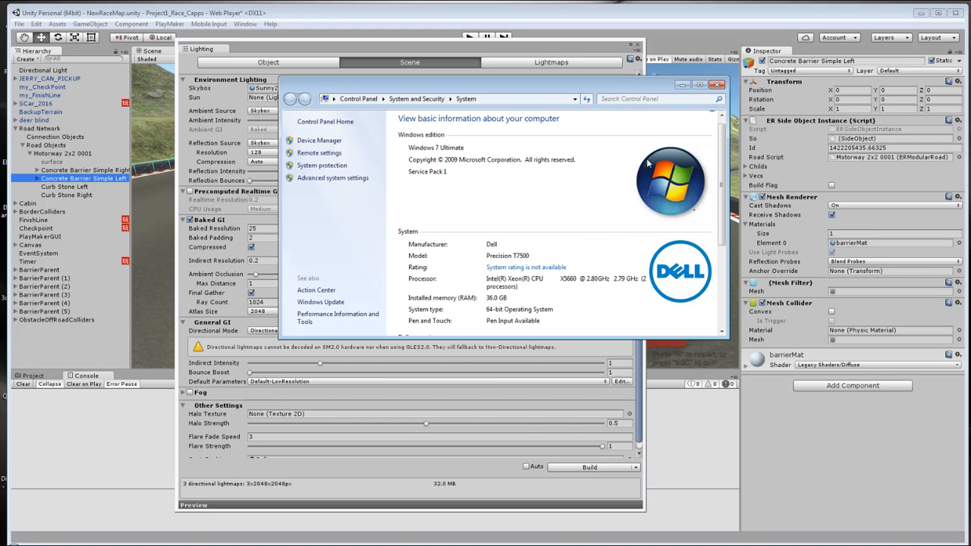
click(716, 85)
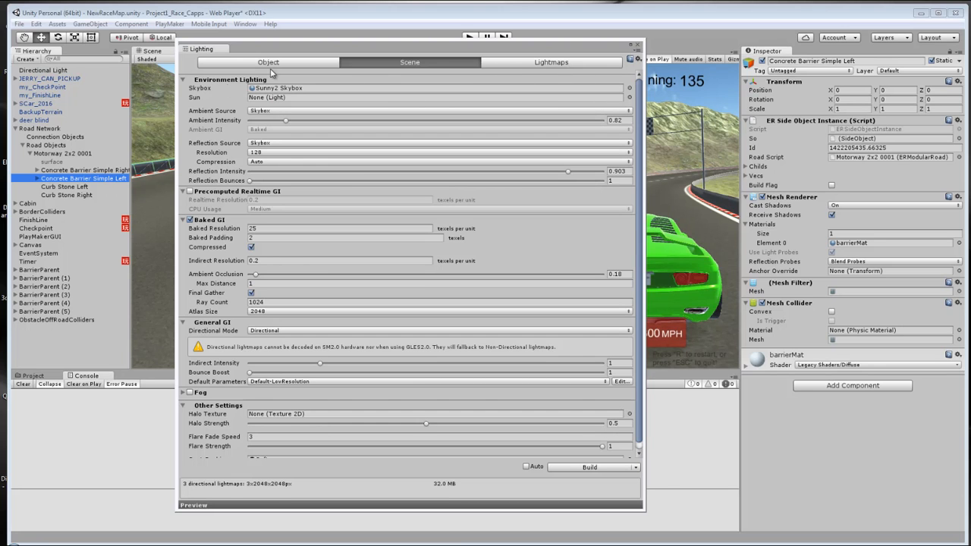
Look over the rebuilt lightmaps and compare the Baked Intensity previews of Concrete Barrier Simple Right and Concrete Barrier Simple Left.
click(529, 64)
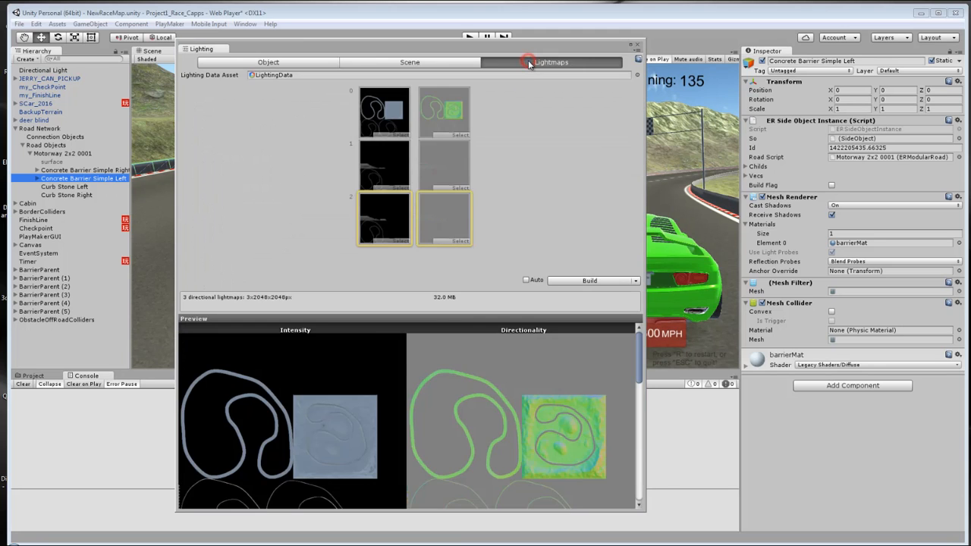
click(269, 63)
click(72, 171)
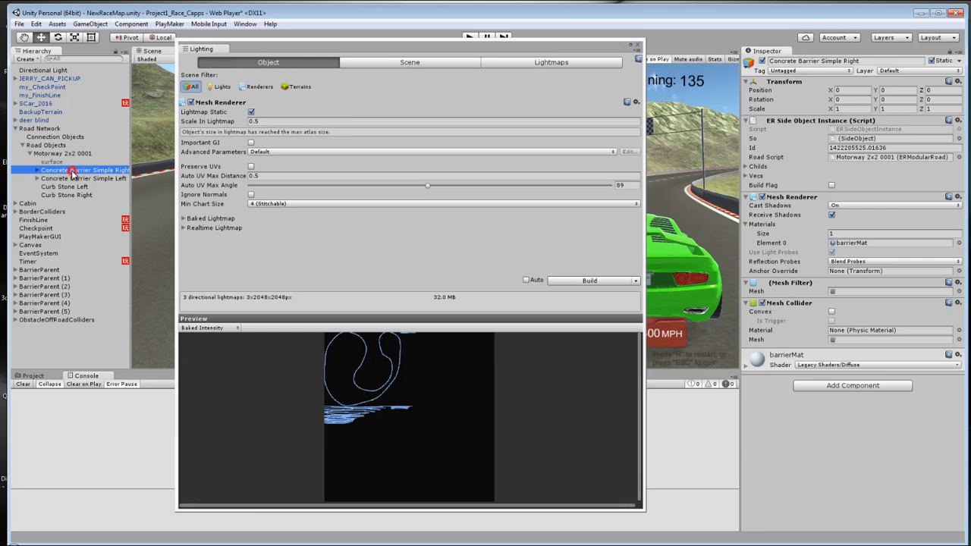
click(73, 179)
click(76, 171)
click(103, 181)
click(101, 171)
click(100, 180)
click(99, 172)
click(95, 180)
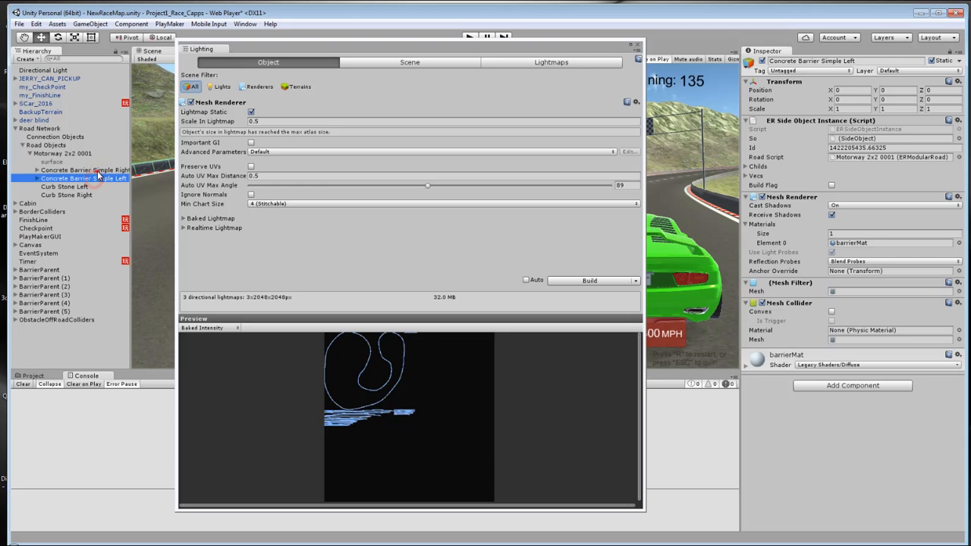
Examine the Baked Intensity preview of Concrete Barrier Simple Right and the Intensity and Directionality maps of all baked lightmaps.
click(97, 171)
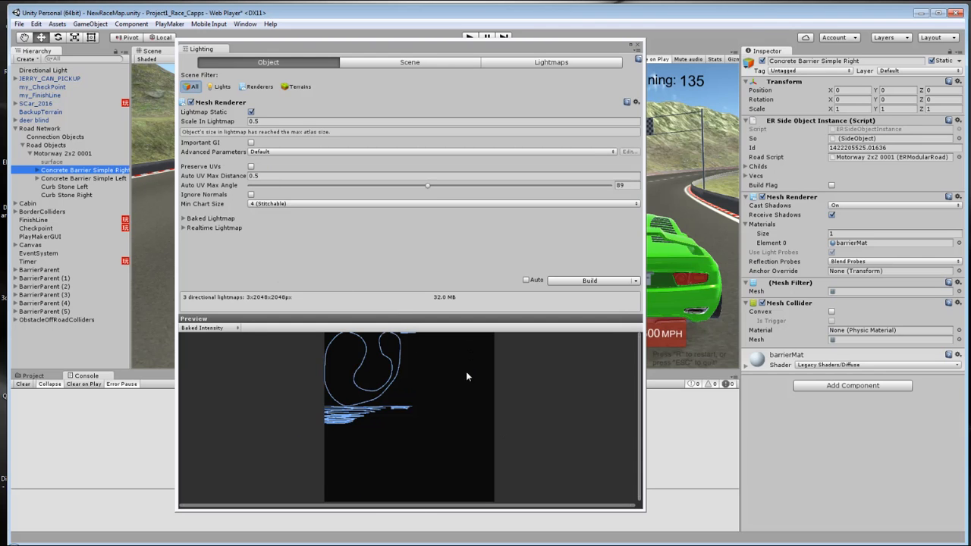
click(543, 61)
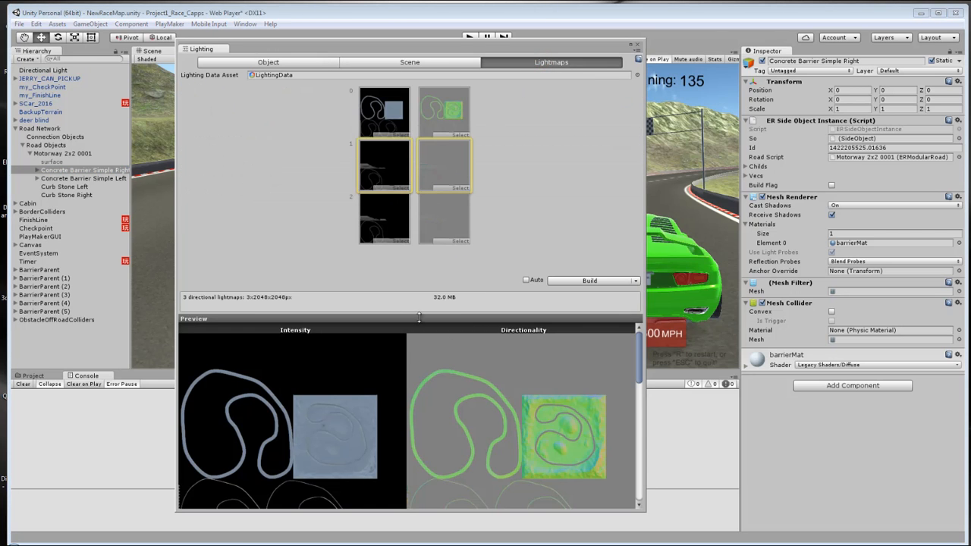
scroll(368, 413, down, 10)
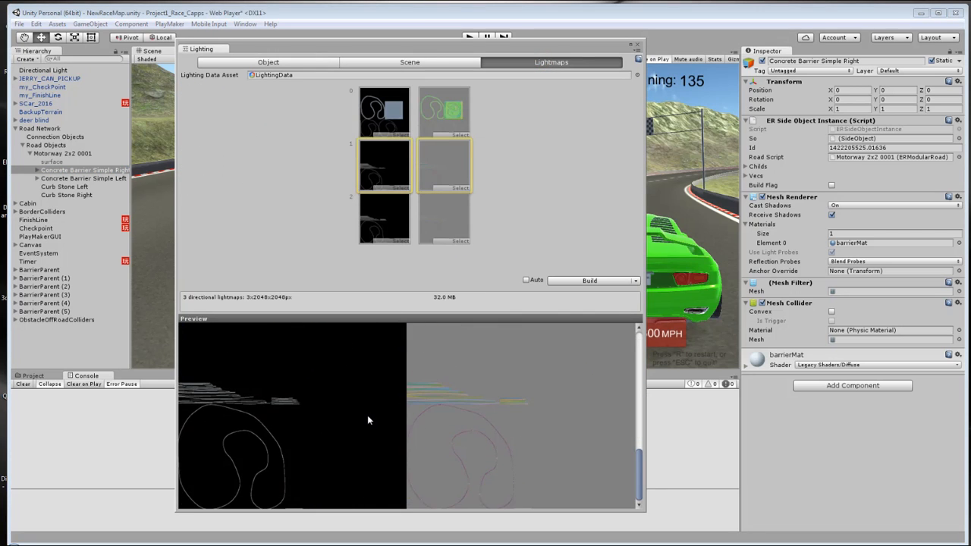
scroll(364, 422, up, 10)
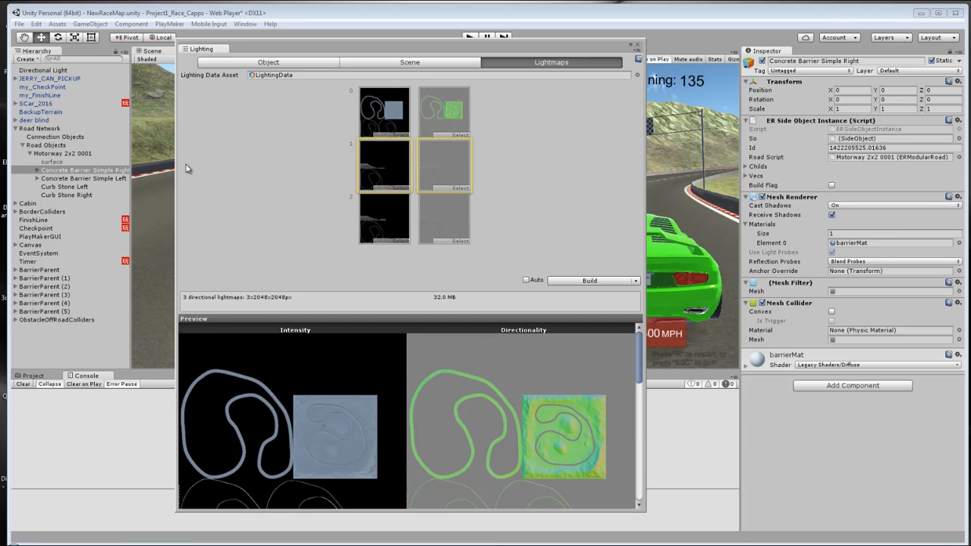
Check which lightmap holds the Motorway 2x2 0001 road compared with Concrete Barrier Simple Right, and review the barrier's object bake settings and preview.
click(60, 163)
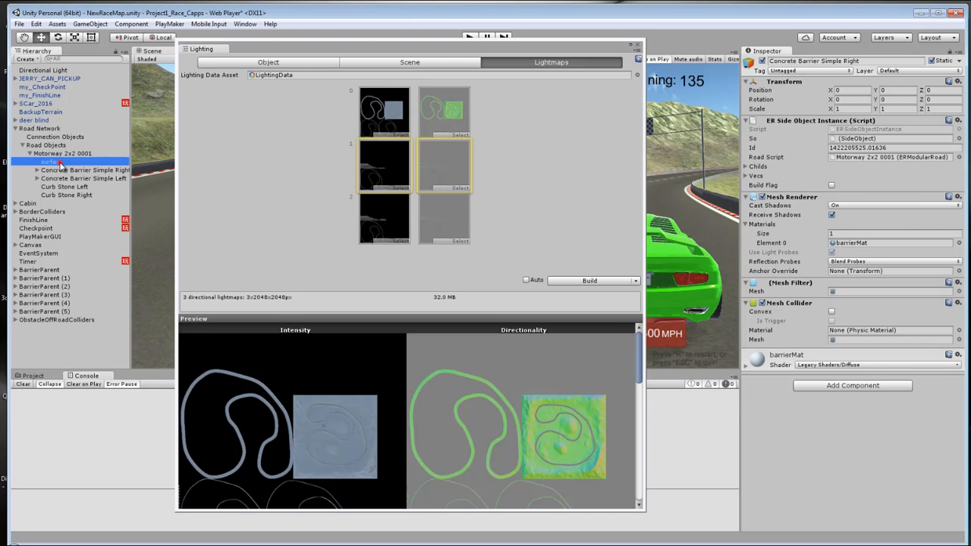
click(64, 172)
click(63, 154)
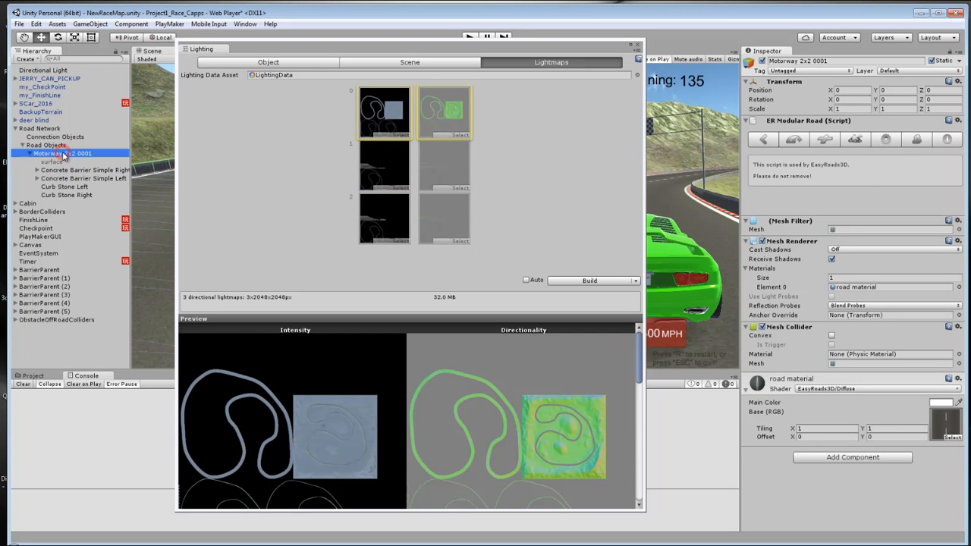
click(69, 171)
click(260, 62)
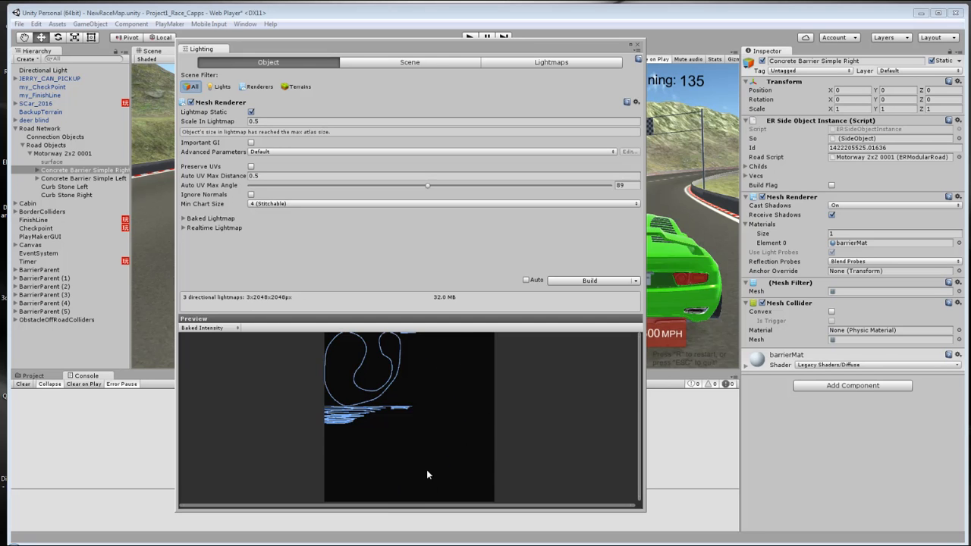
Close the Lighting window and inspect the roadside in the scene, selecting Concrete Barrier Simple Left.
click(638, 46)
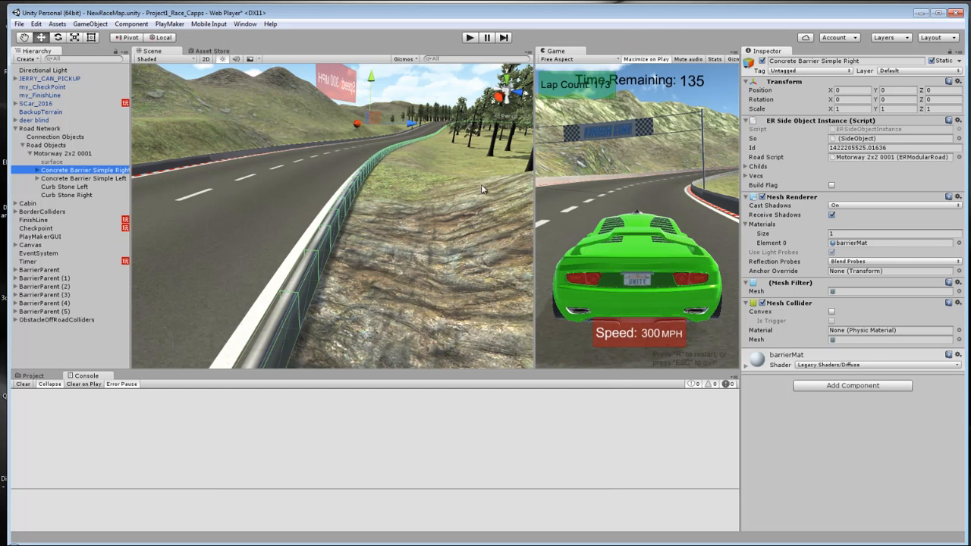
middle_drag(468, 190, 286, 199)
click(179, 170)
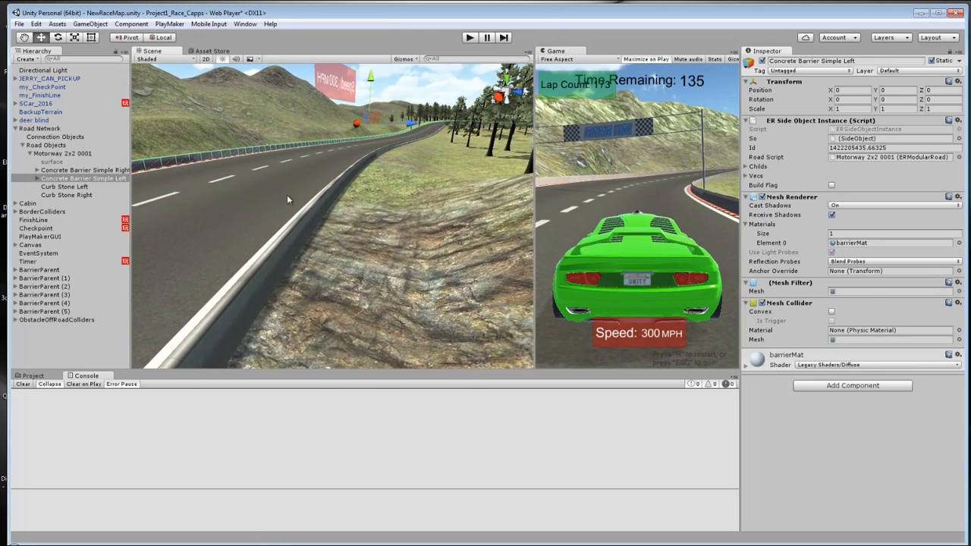
Play the scene and drive the green car past the finish line and around the track to check the baked lighting on road and barriers.
click(470, 38)
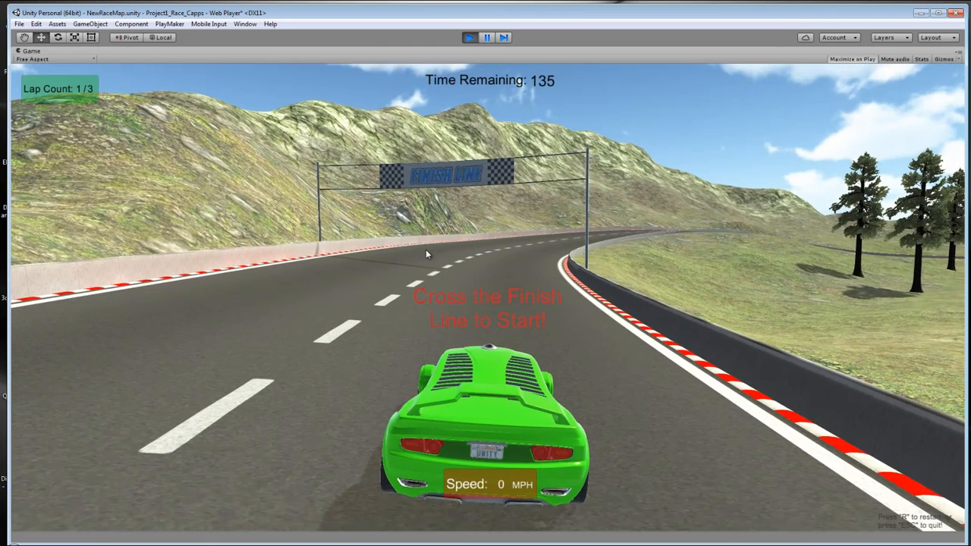
key(w)
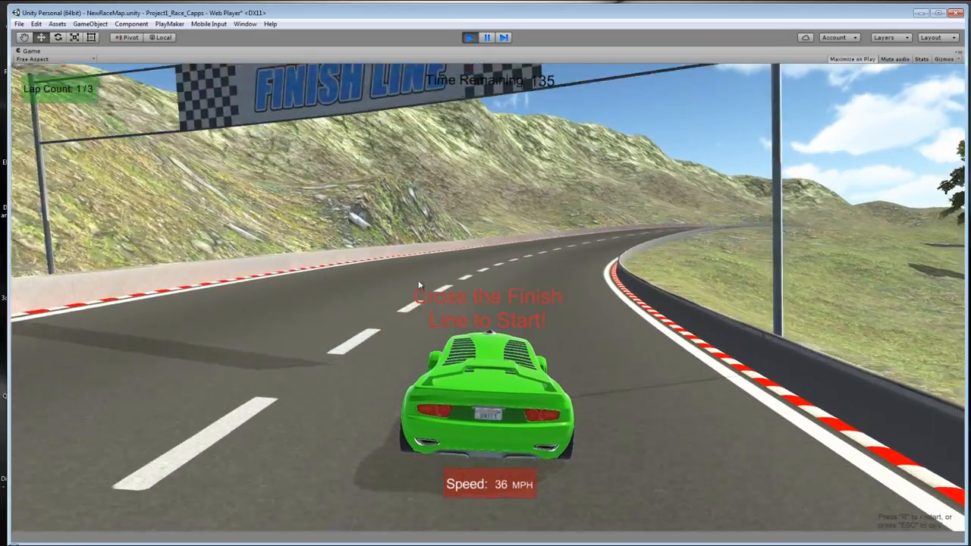
key(d)
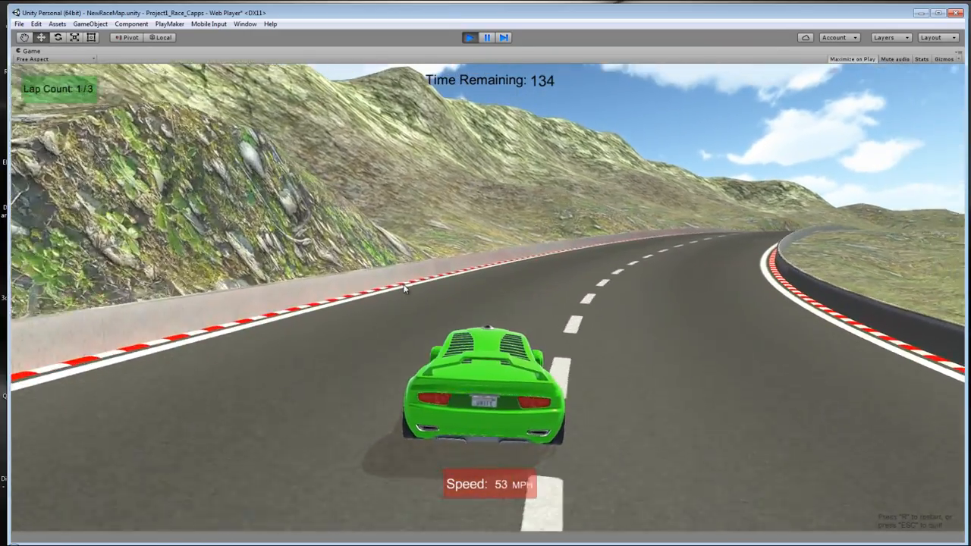
key(d)
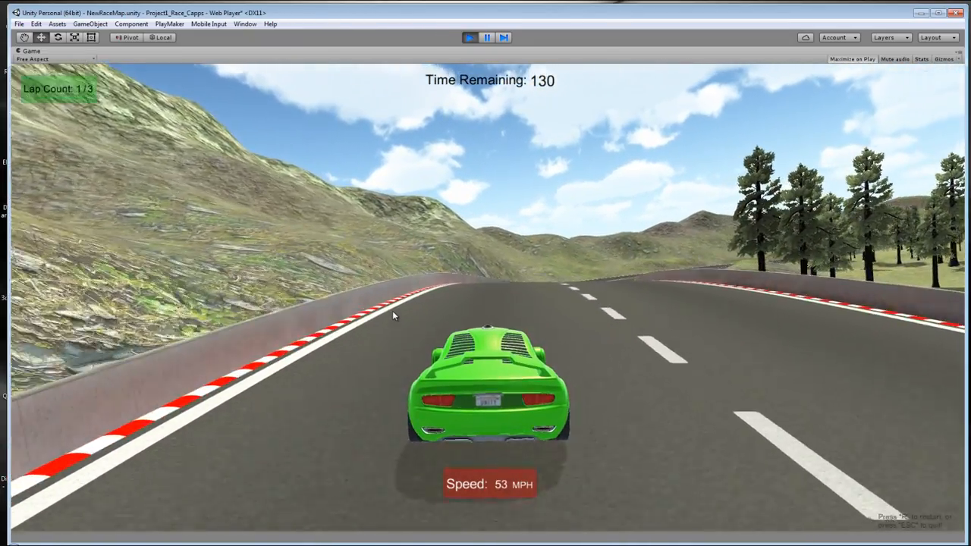
key(d)
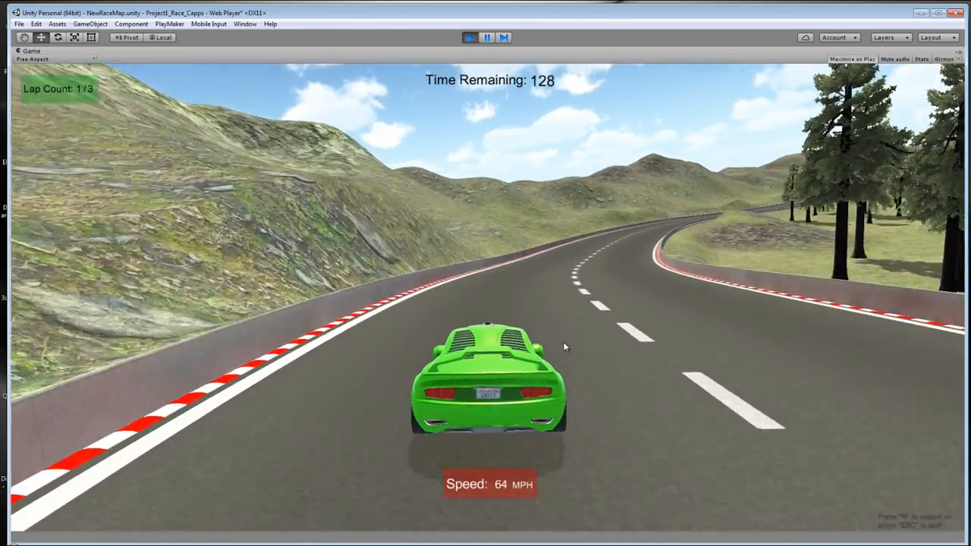
key(d)
key(d)
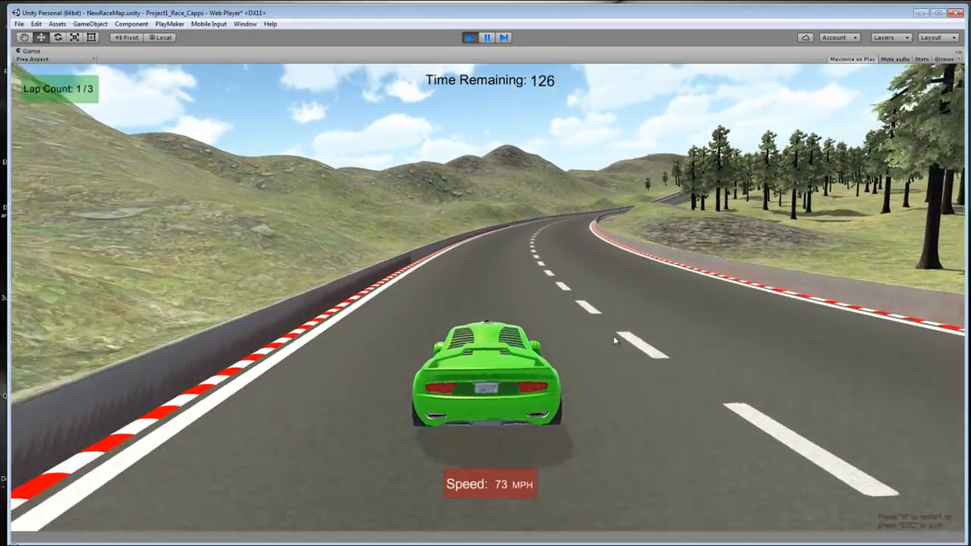
key(d)
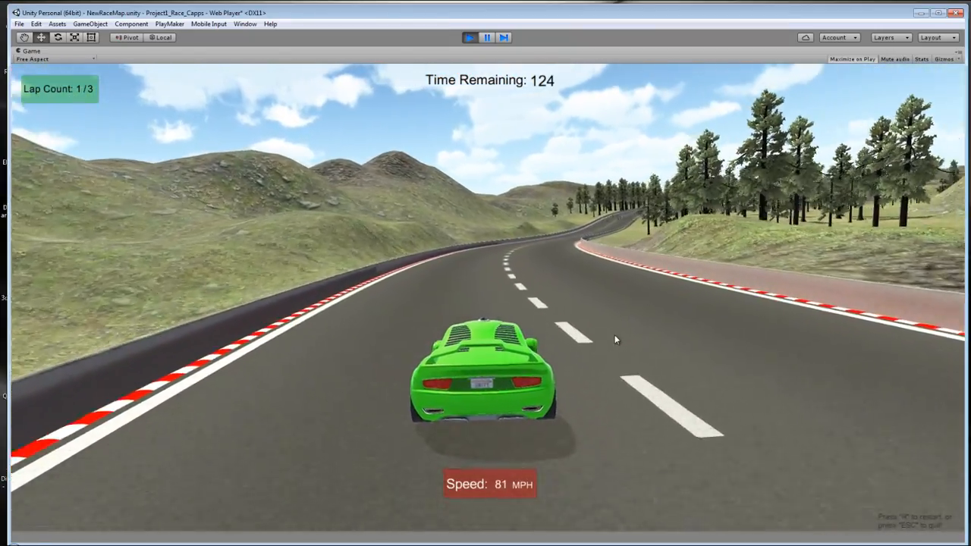
key(w)
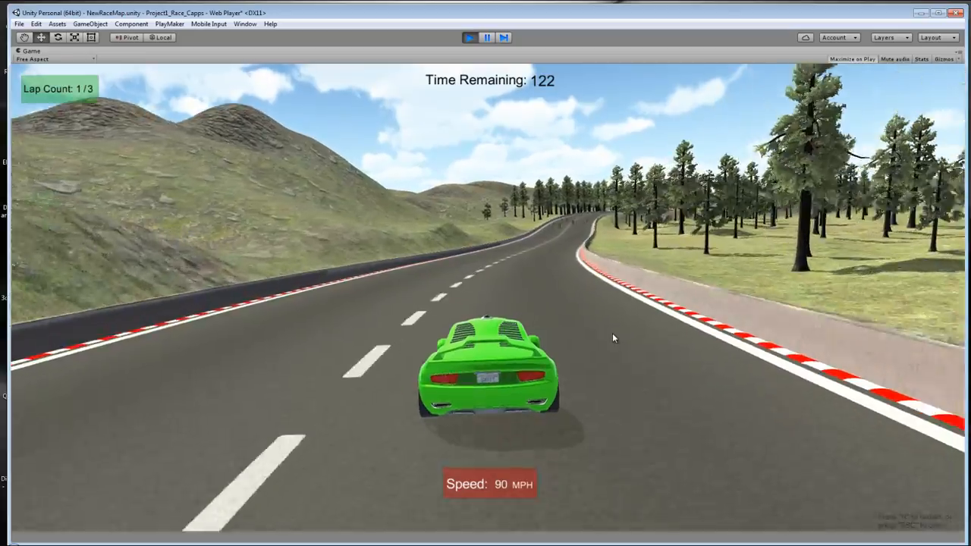
key(d)
key(d)
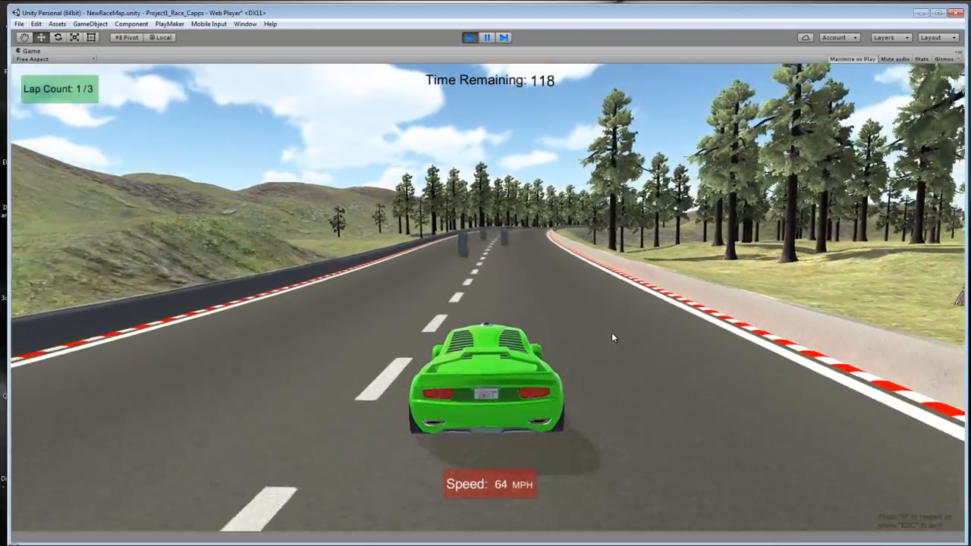
key(d)
key(d)
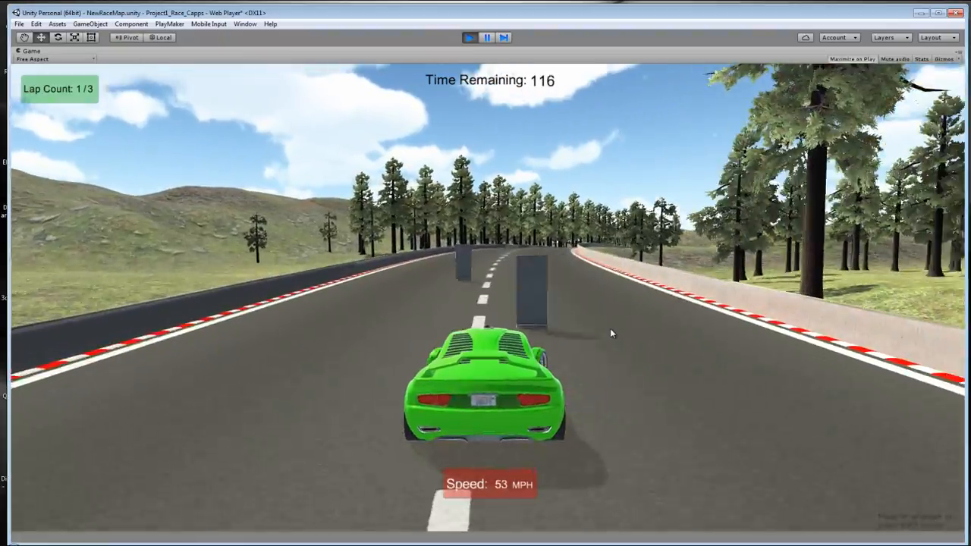
key(d)
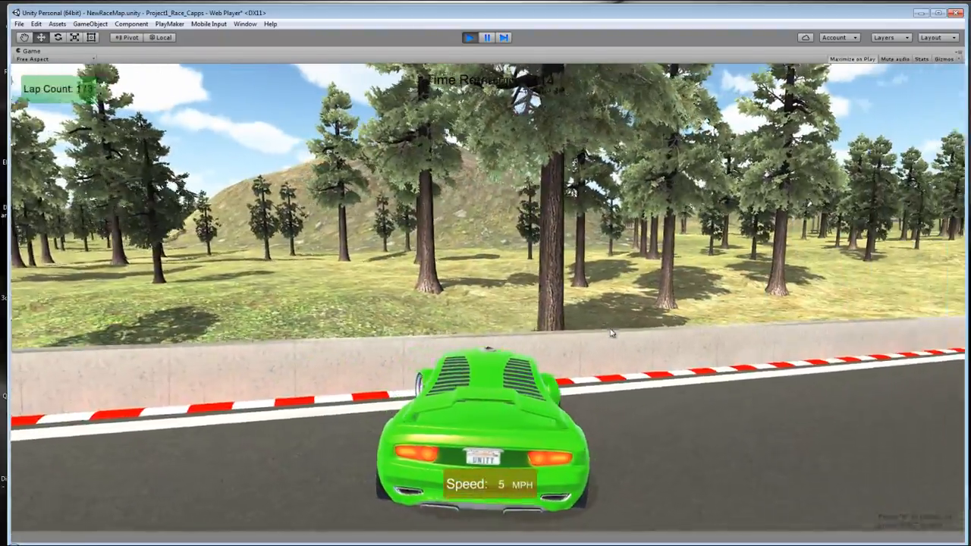
key(s)
key(w)
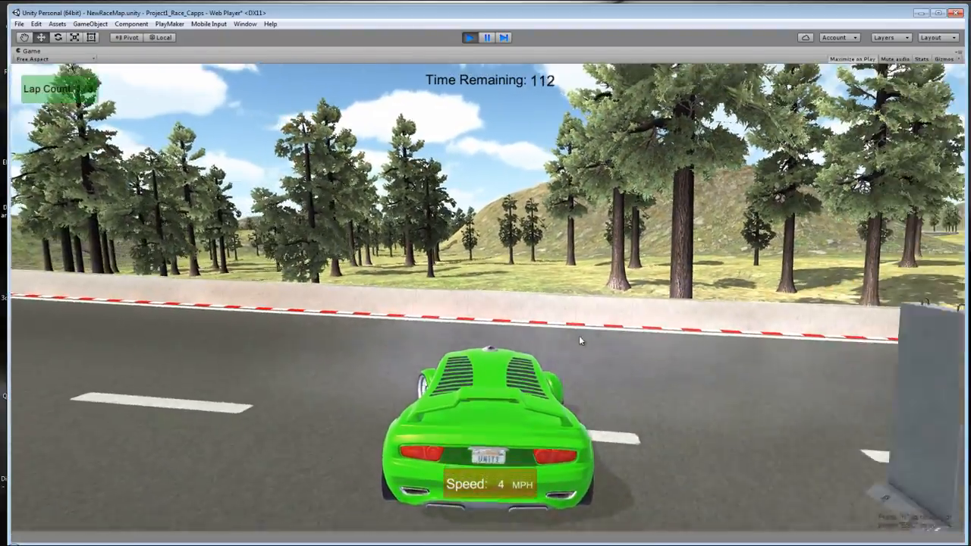
key(a)
key(a)
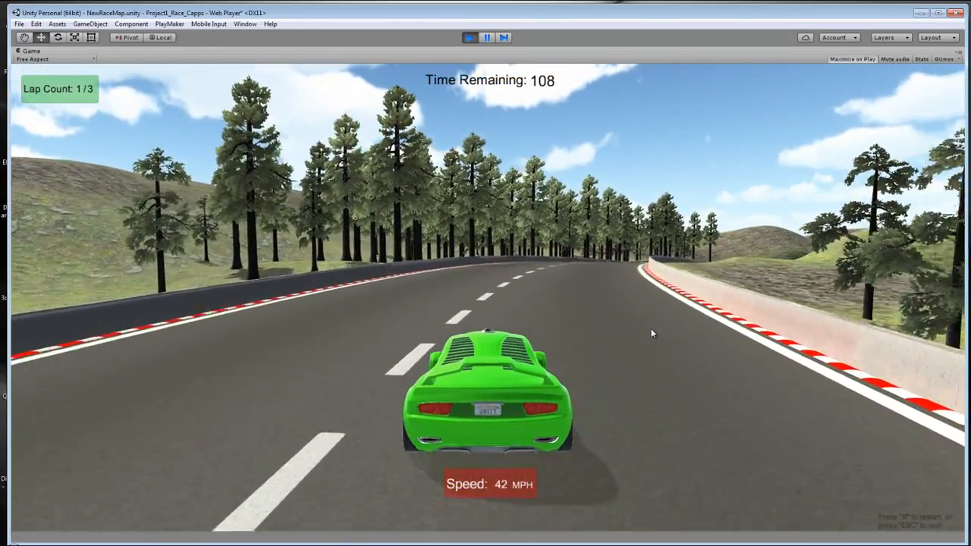
key(d)
key(d)
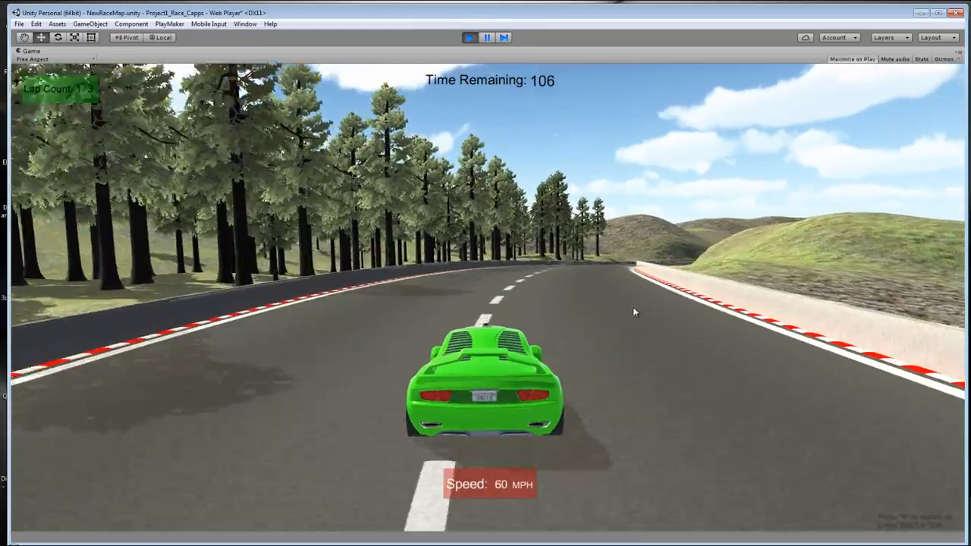
key(d)
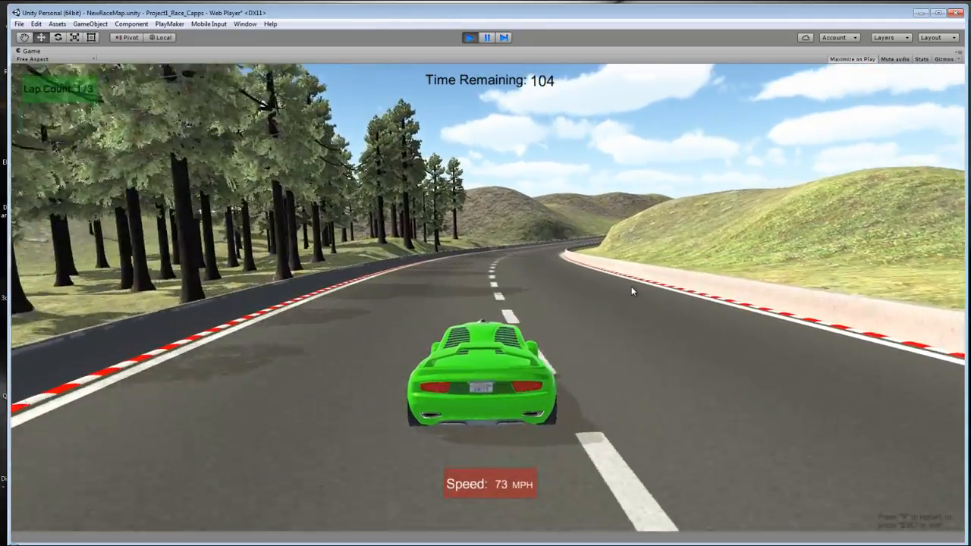
key(d)
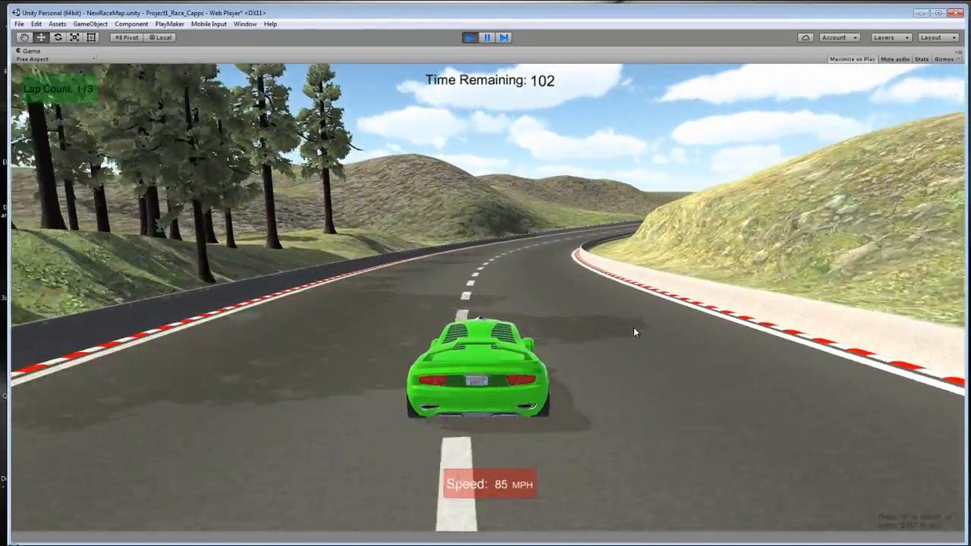
key(d)
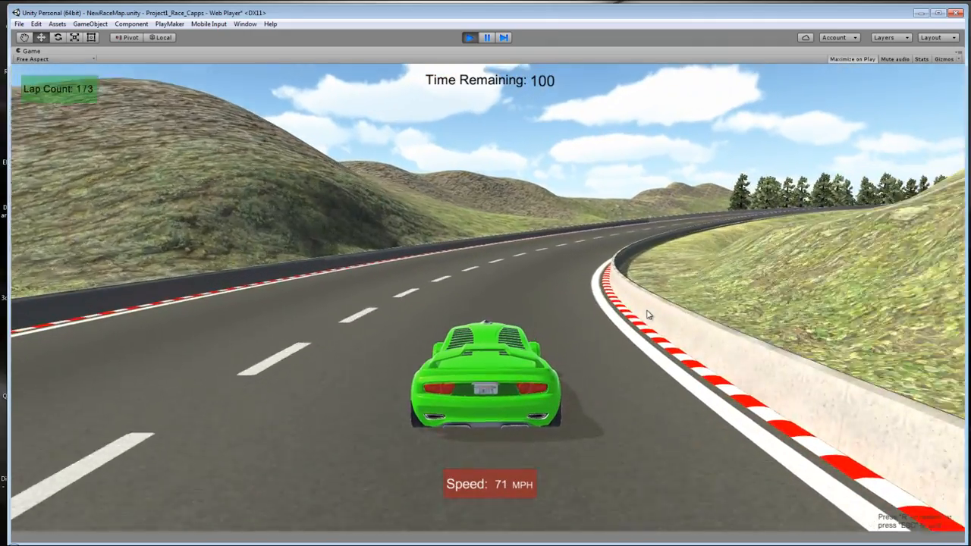
key(d)
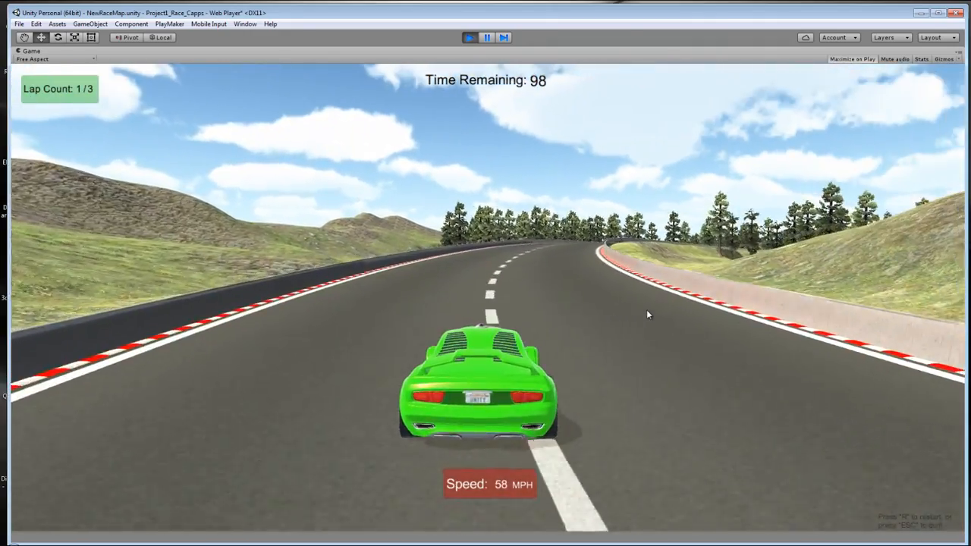
key(d)
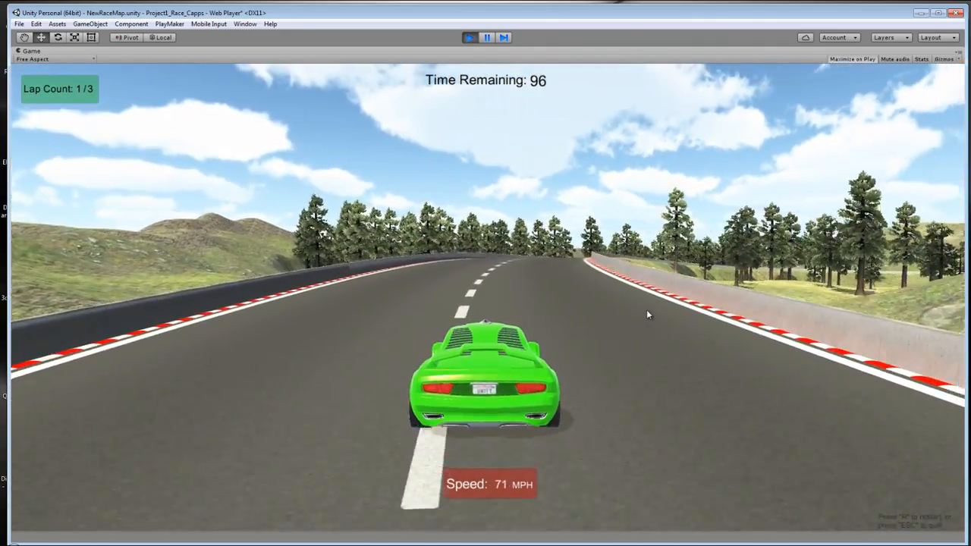
key(d)
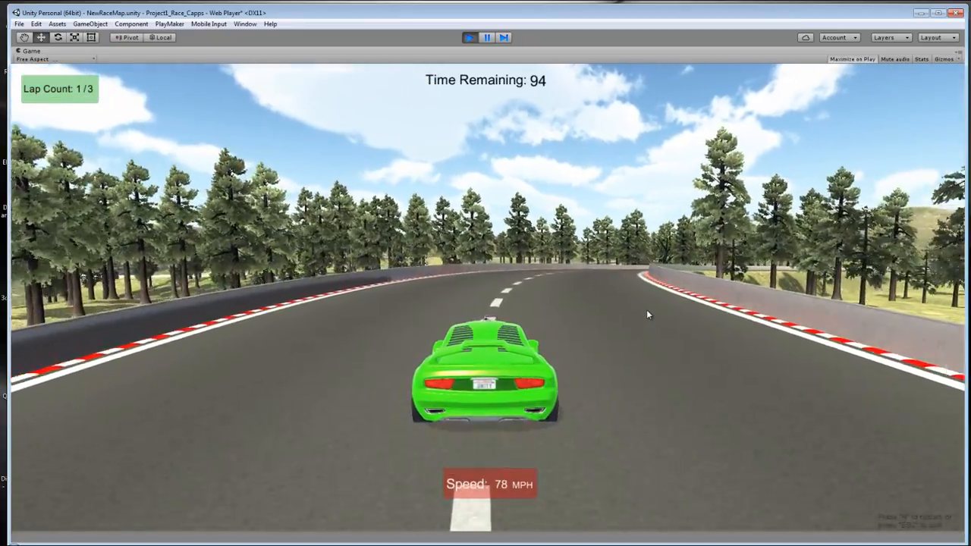
key(d)
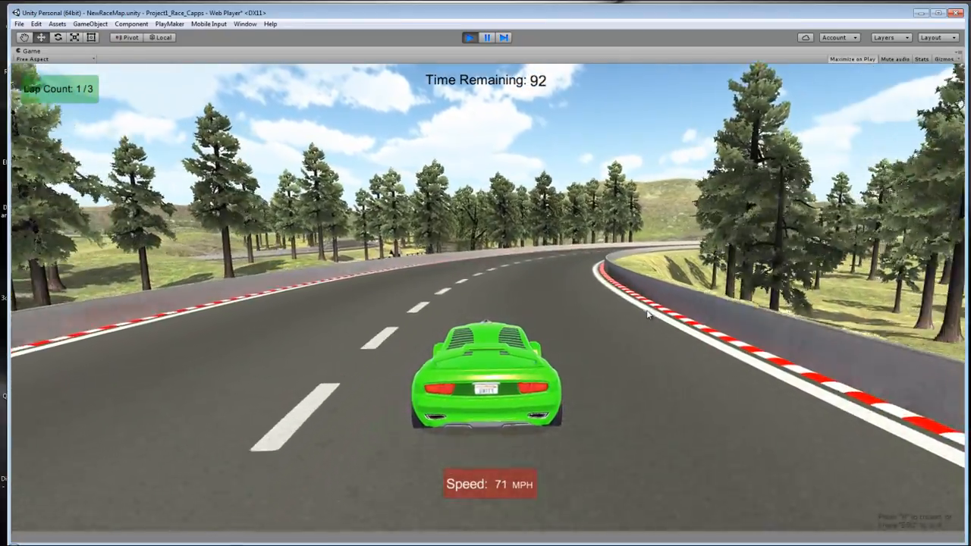
key(d)
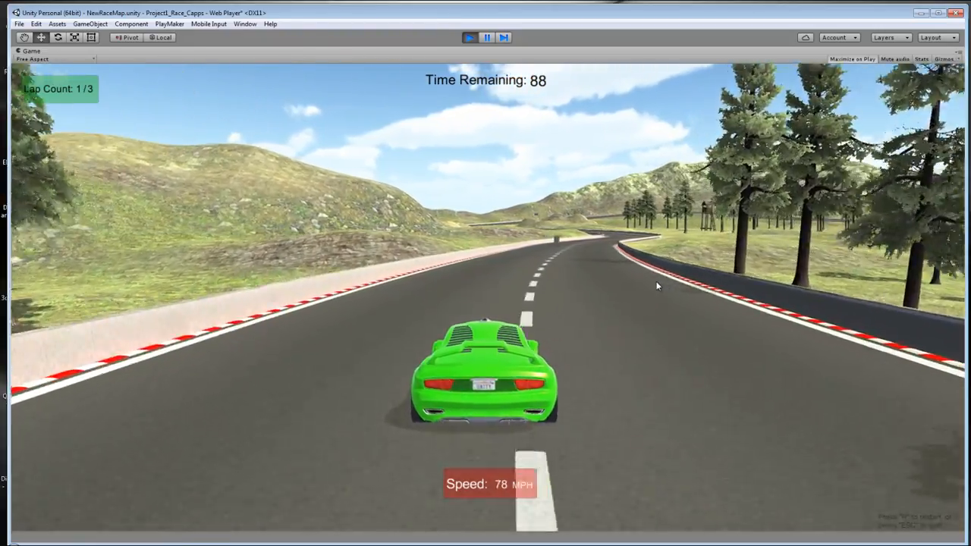
key(d)
key(s)
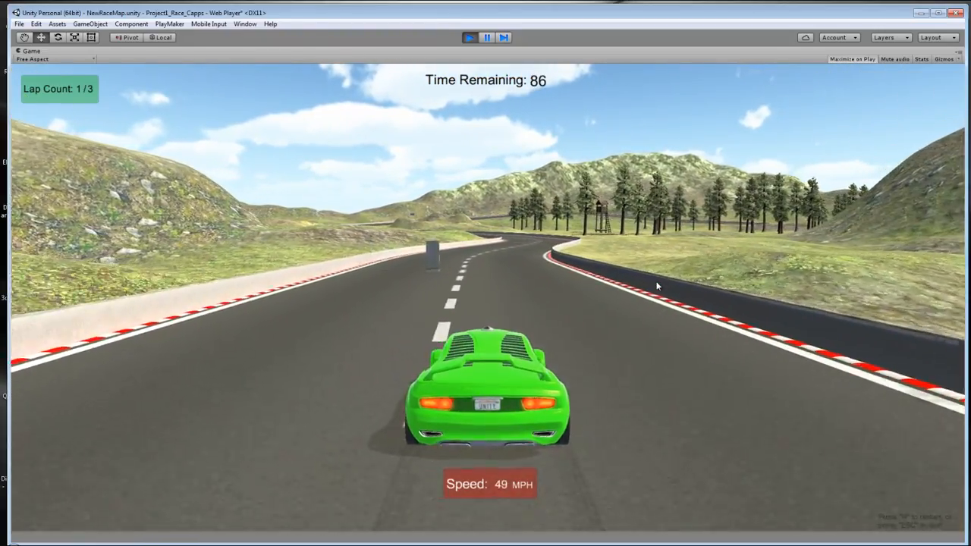
key(w)
key(d)
key(w)
key(d)
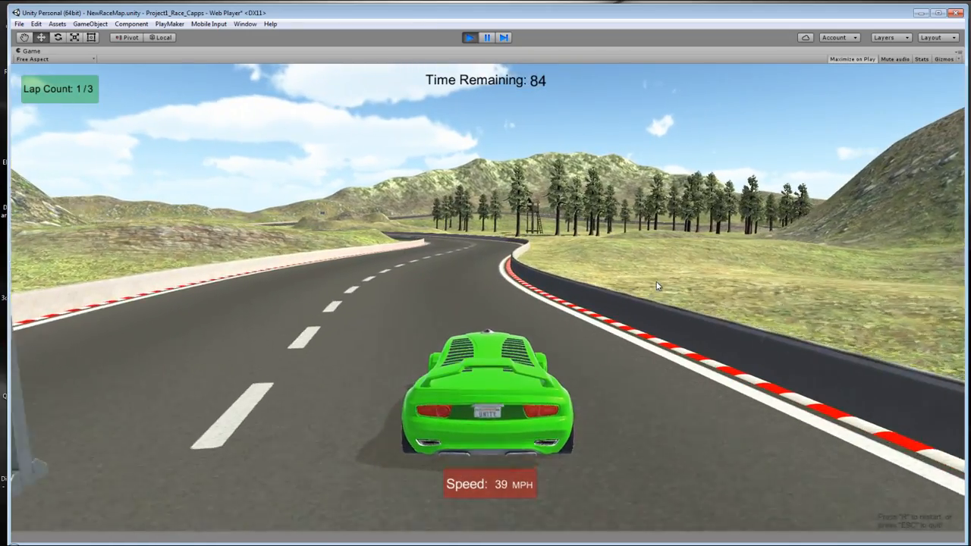
key(w)
key(d)
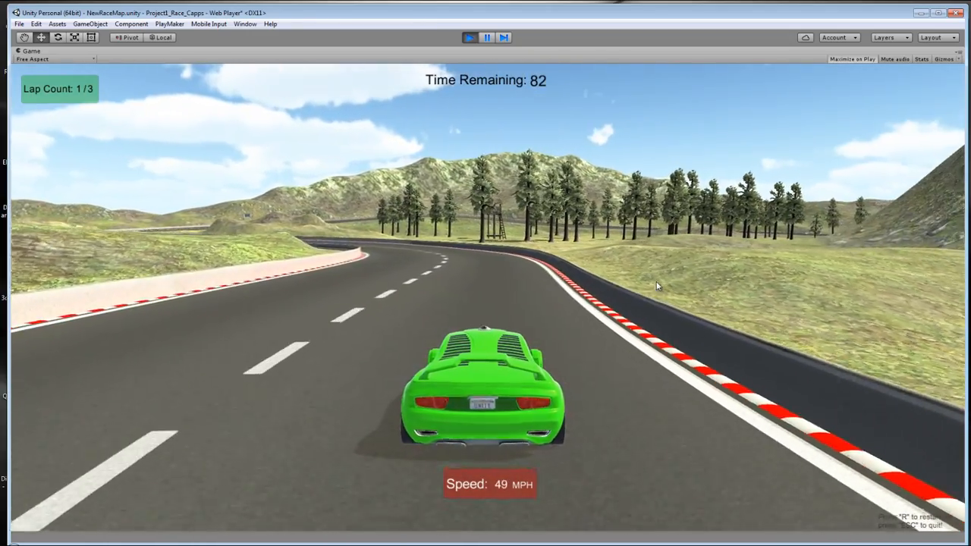
key(w)
key(d)
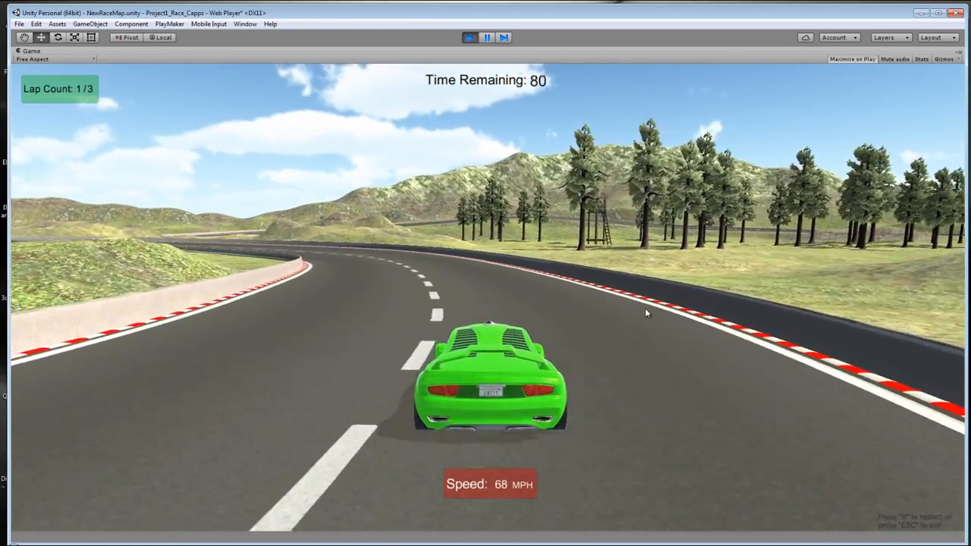
Drive the green car through the tree-lined bends and past the Check Point banner to check the baked lighting on road and barriers.
key(w)
key(d)
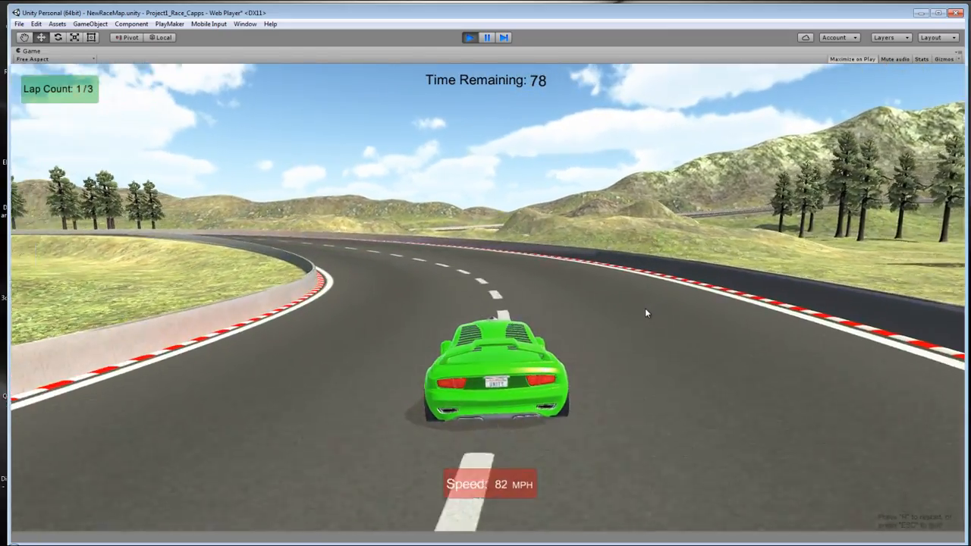
key(w)
key(d)
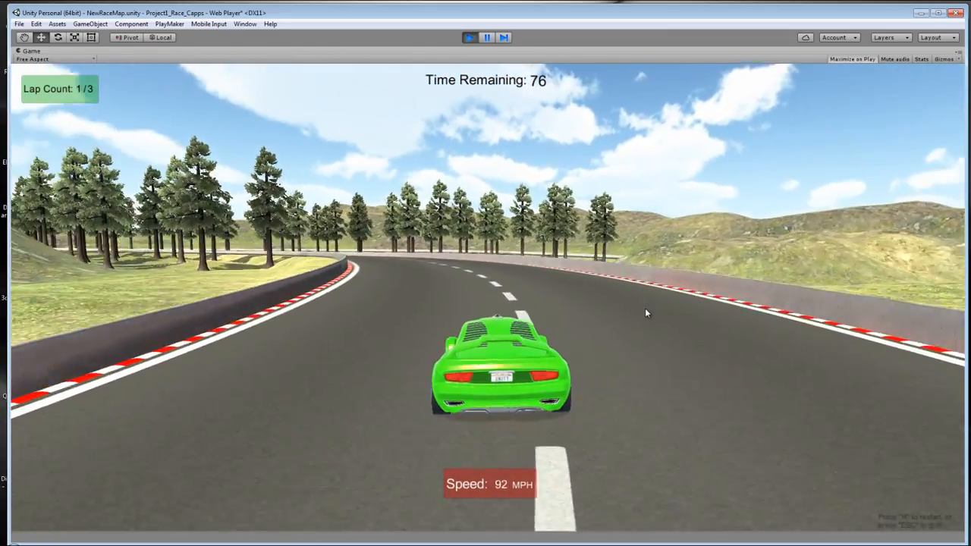
key(w)
key(a)
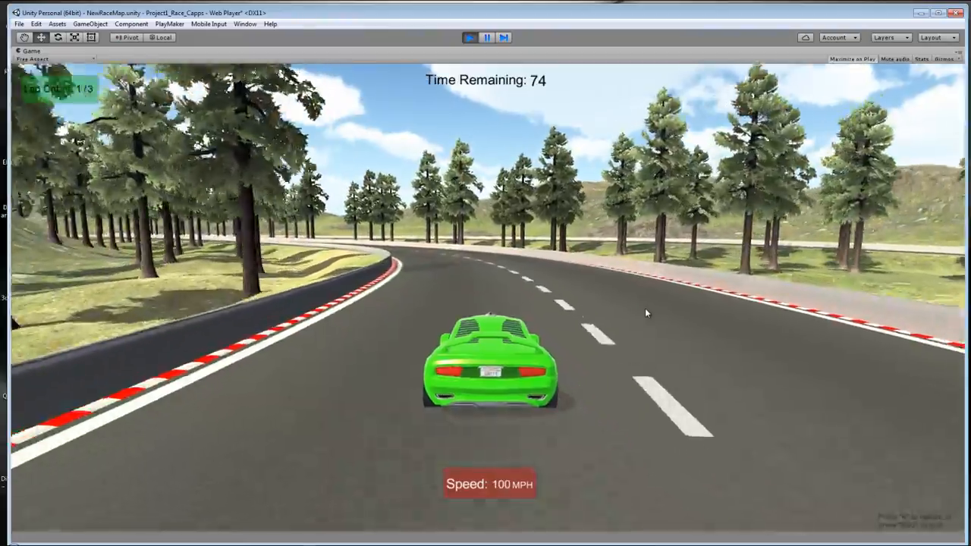
key(w)
key(a)
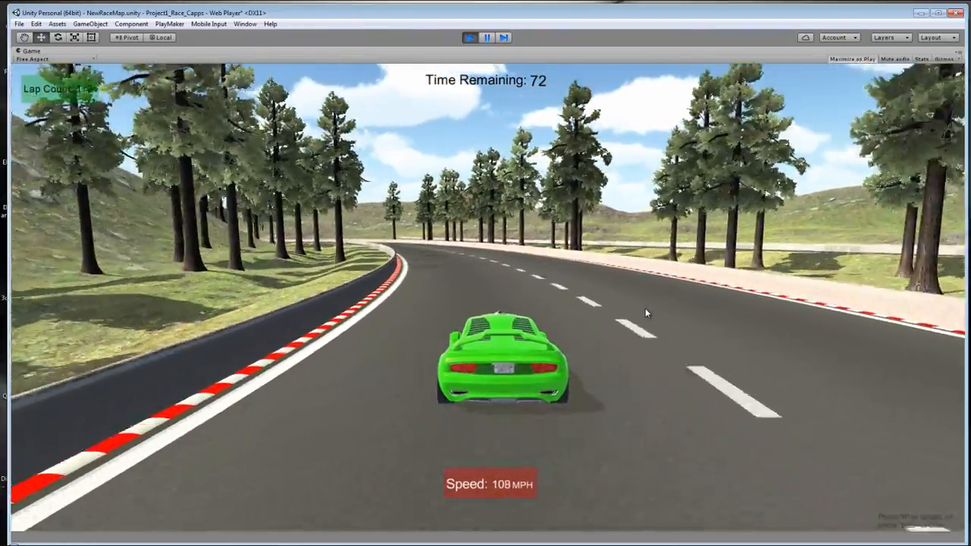
key(w)
key(a)
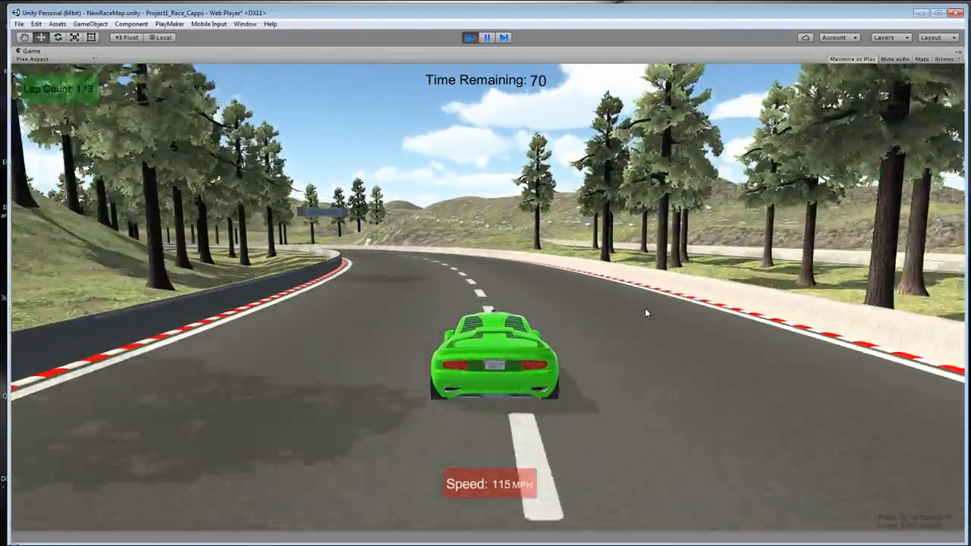
key(w)
key(a)
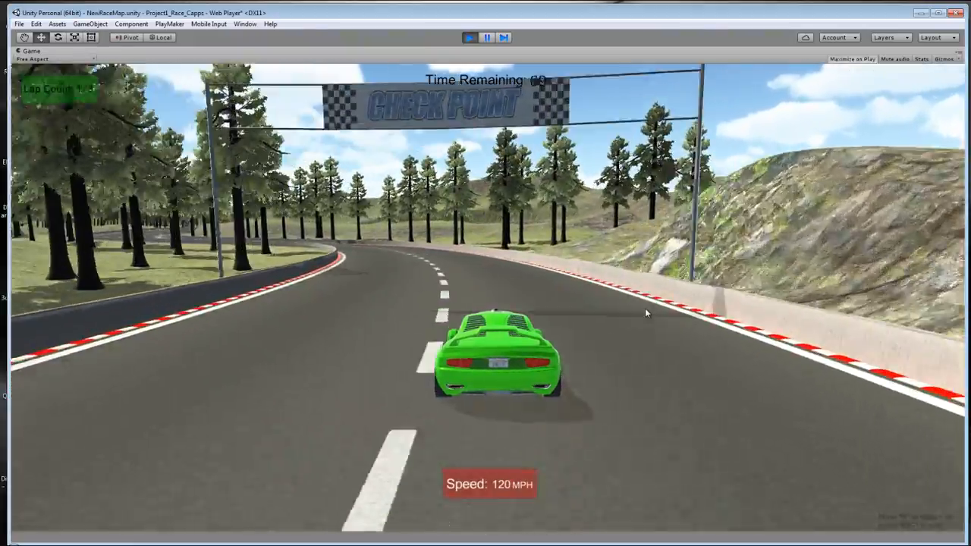
key(w)
key(a)
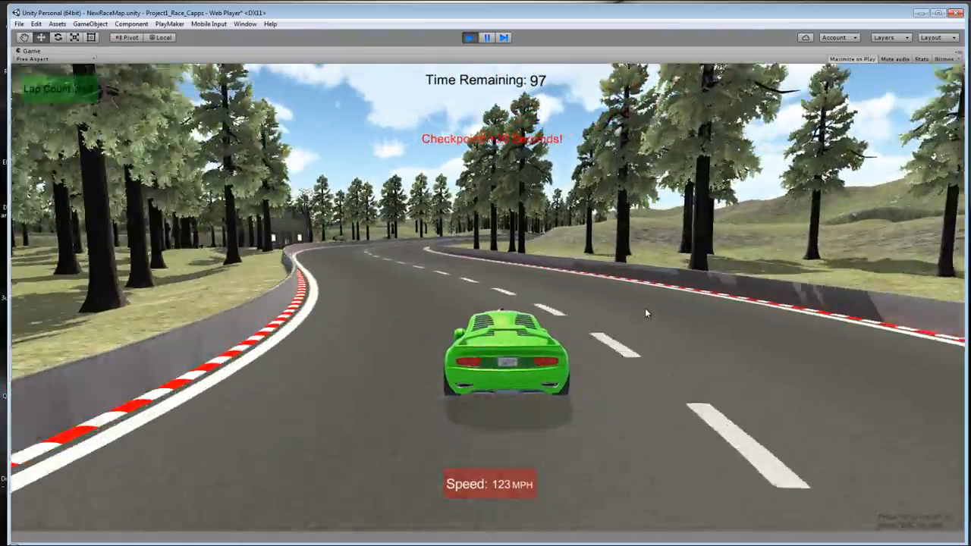
Brake and turn the car sideways to inspect the roadside barrier, and end the play test.
key(s)
key(d)
key(d)
key(s)
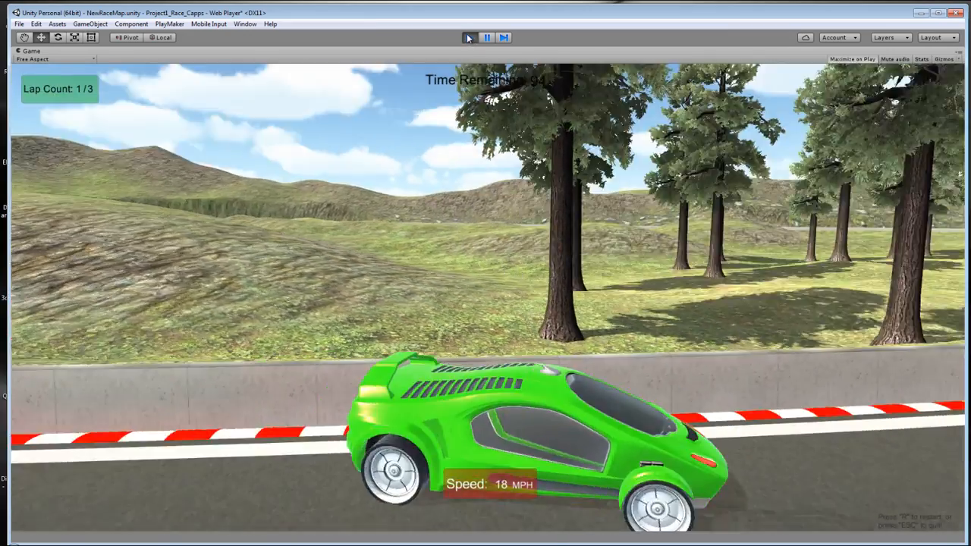
click(467, 37)
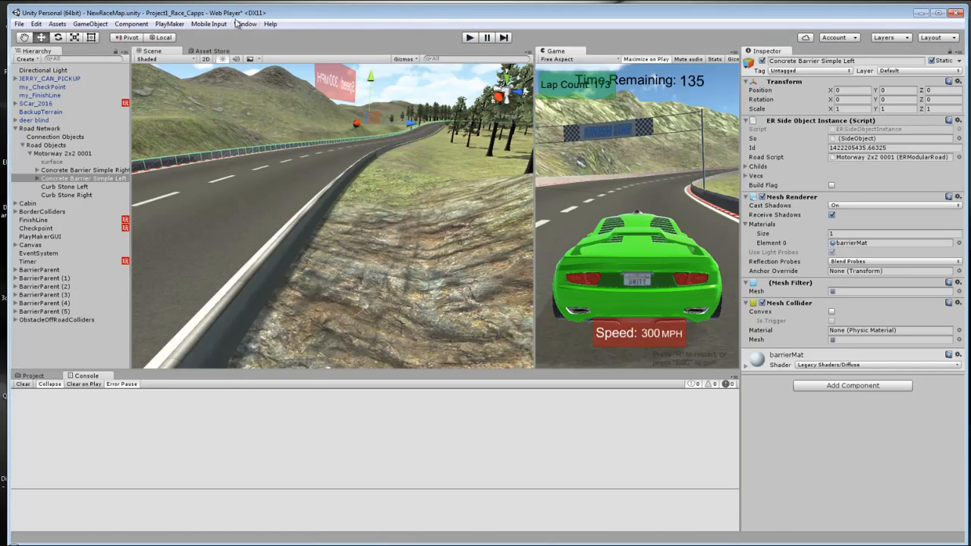
Reopen the Lighting window and review the scene's bake settings and the available Default Parameters options.
click(245, 24)
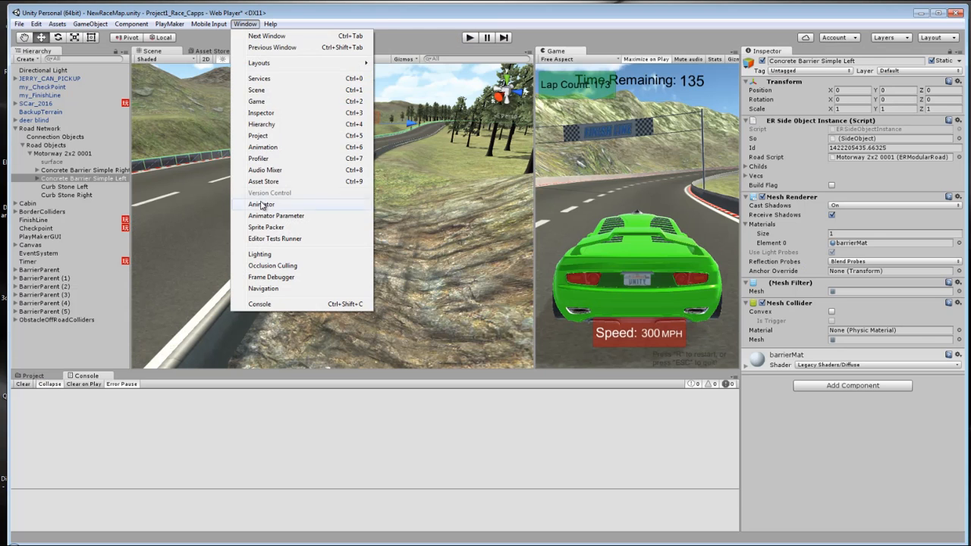
click(262, 254)
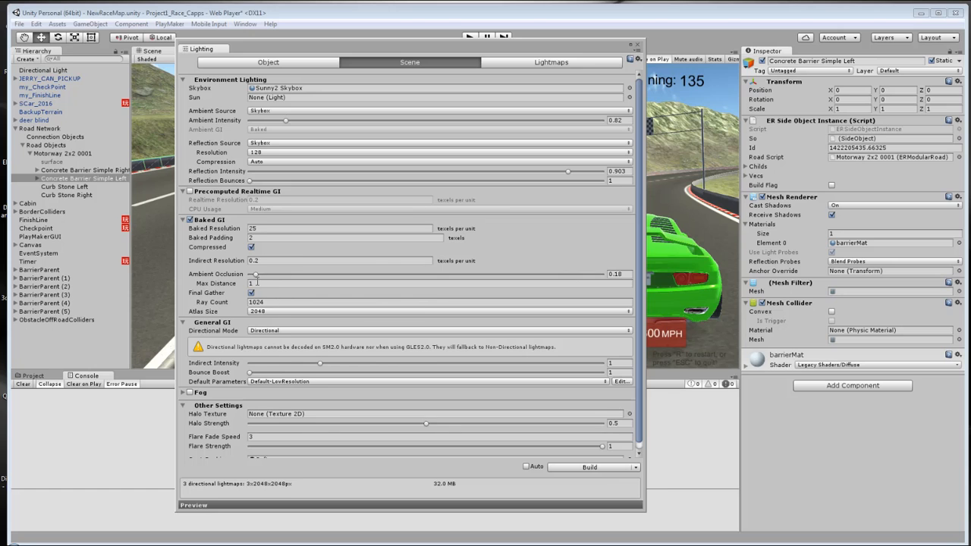
scroll(437, 304, down, 1)
scroll(436, 307, up, 1)
scroll(436, 304, down, 1)
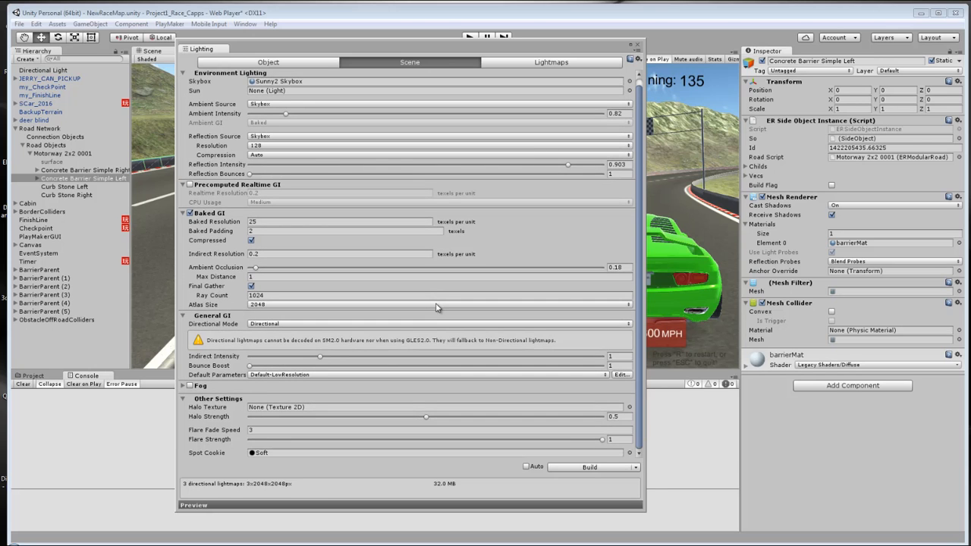
scroll(436, 303, up, 1)
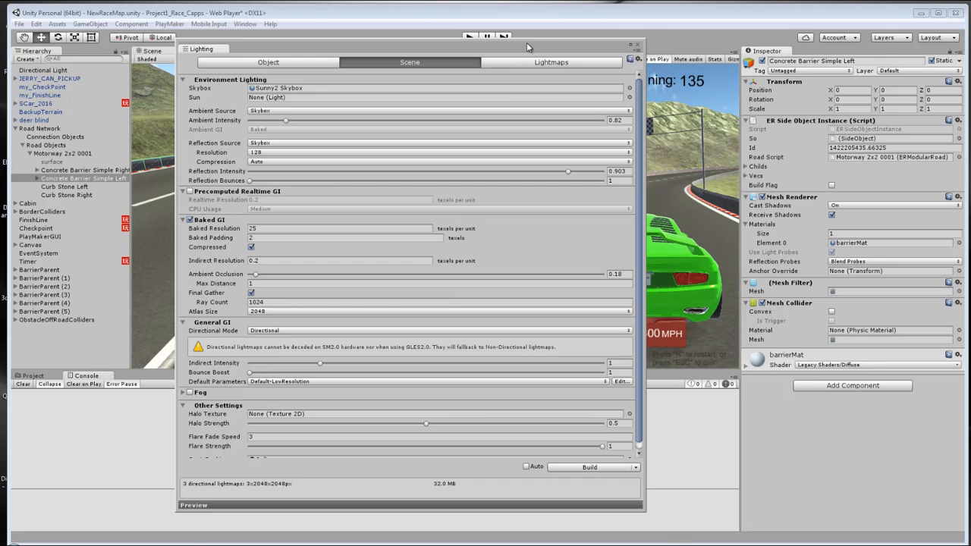
drag(528, 47, 674, 56)
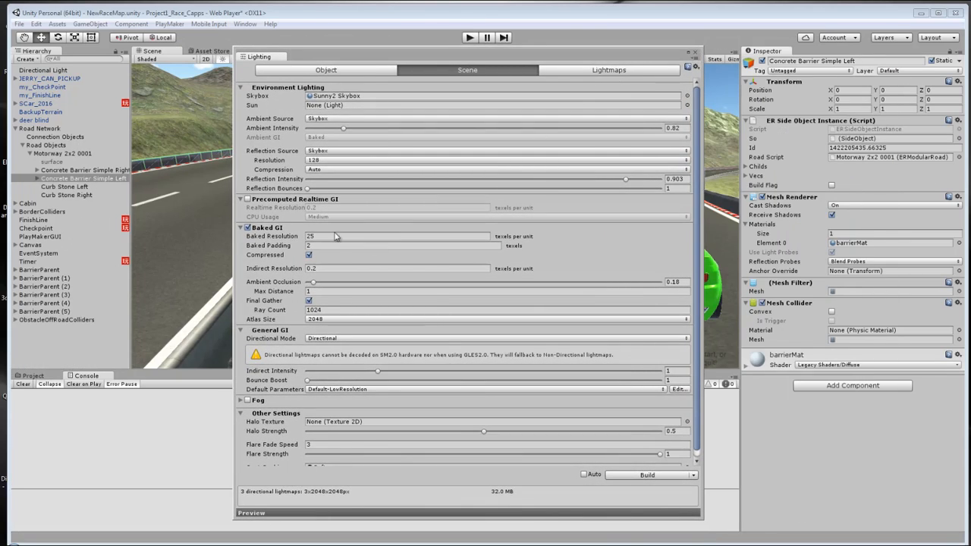
click(360, 390)
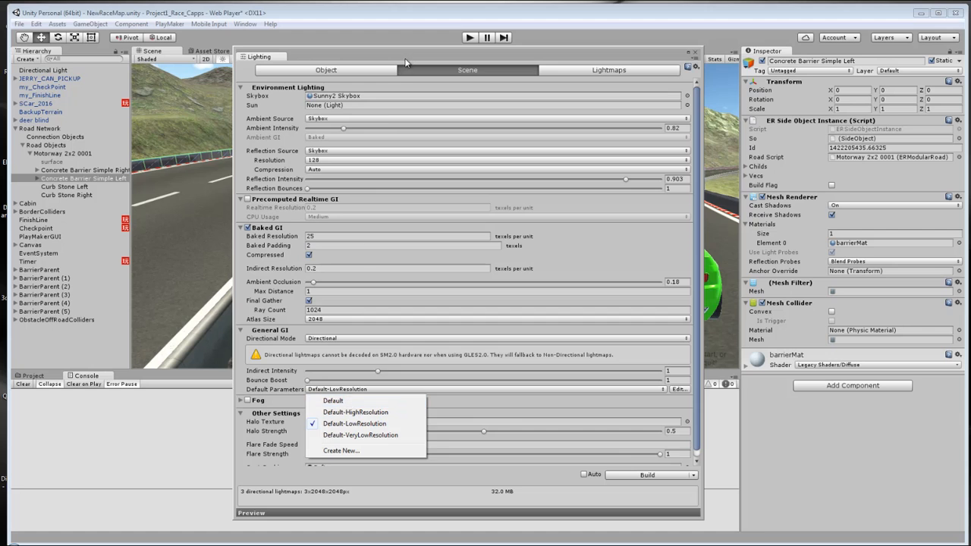
drag(408, 57, 383, 57)
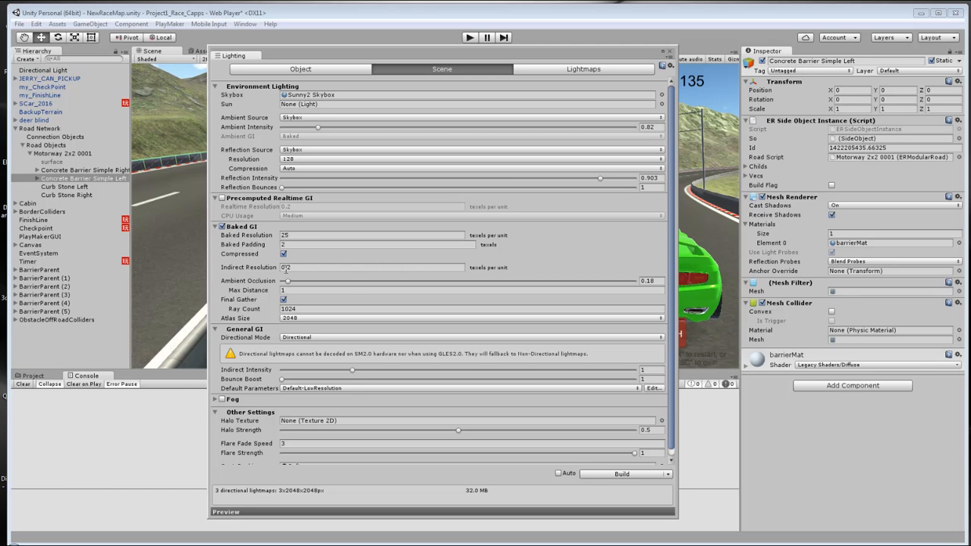
Set the scene's Indirect Resolution to 0.15, Baked Resolution to 40 and Default Parameters to Default.
click(286, 267)
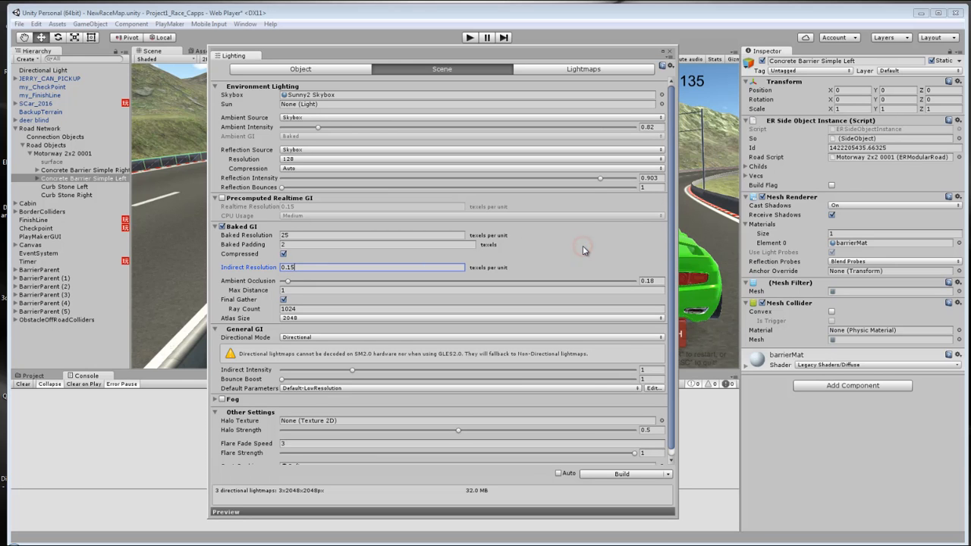
scroll(582, 250, down, 1)
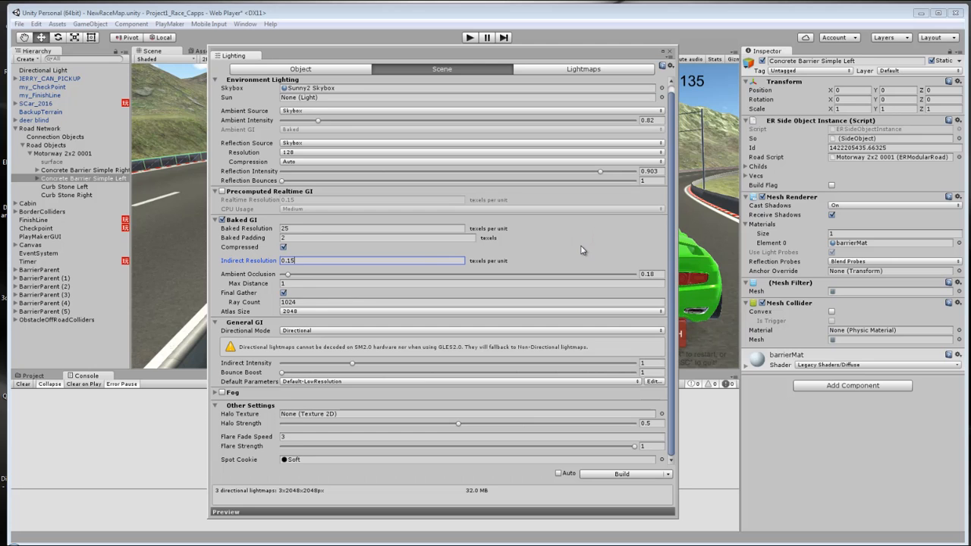
click(286, 228)
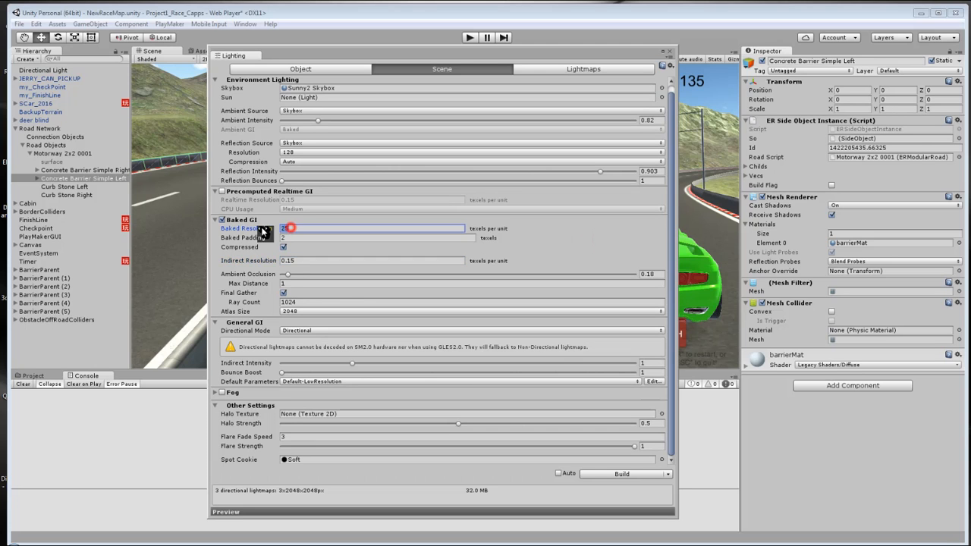
text(4)
click(371, 381)
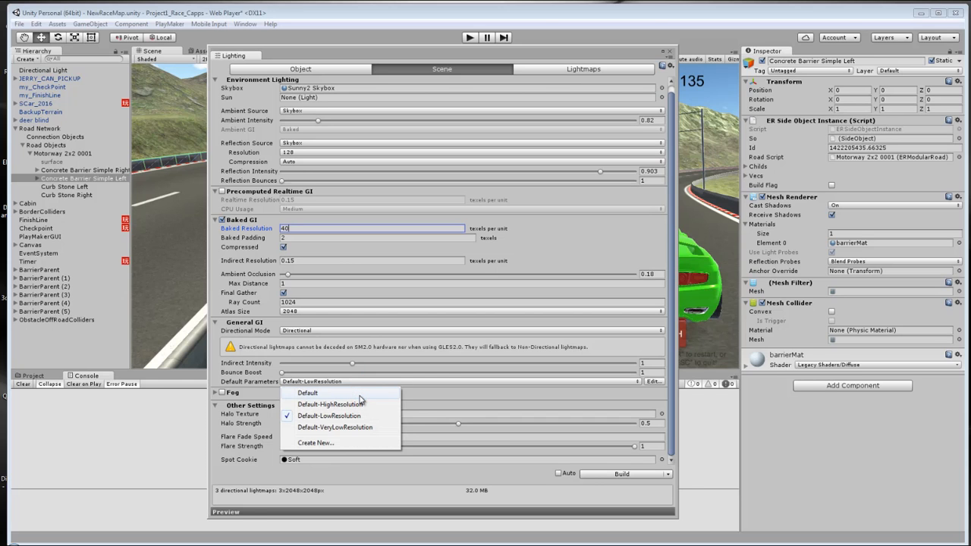
click(359, 393)
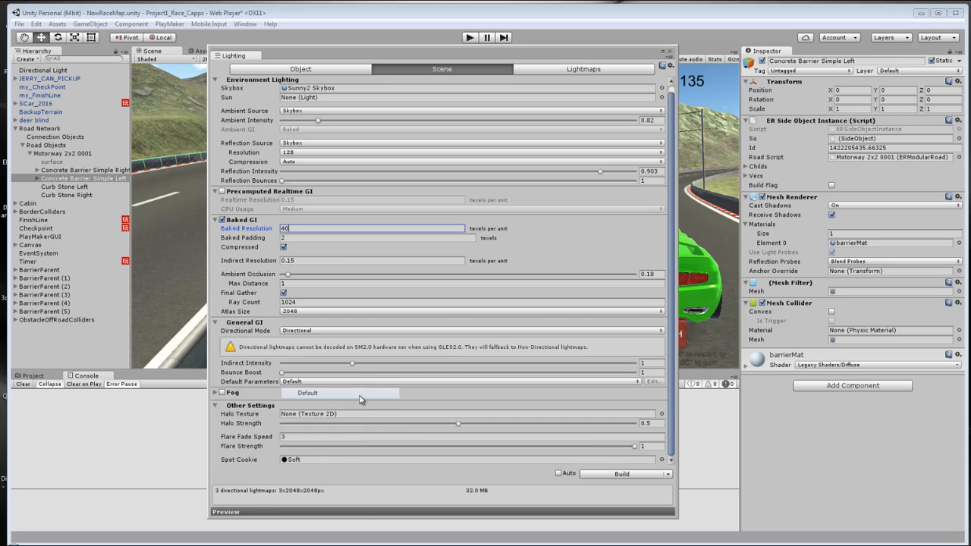
Set the Scale In Lightmap of Concrete Barrier Simple Right to 0.27.
click(94, 170)
click(300, 69)
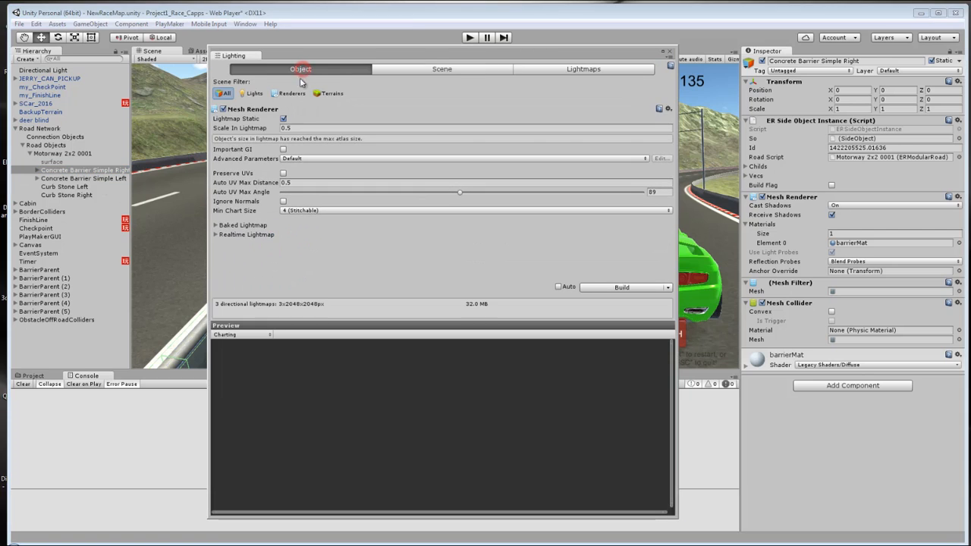
click(286, 127)
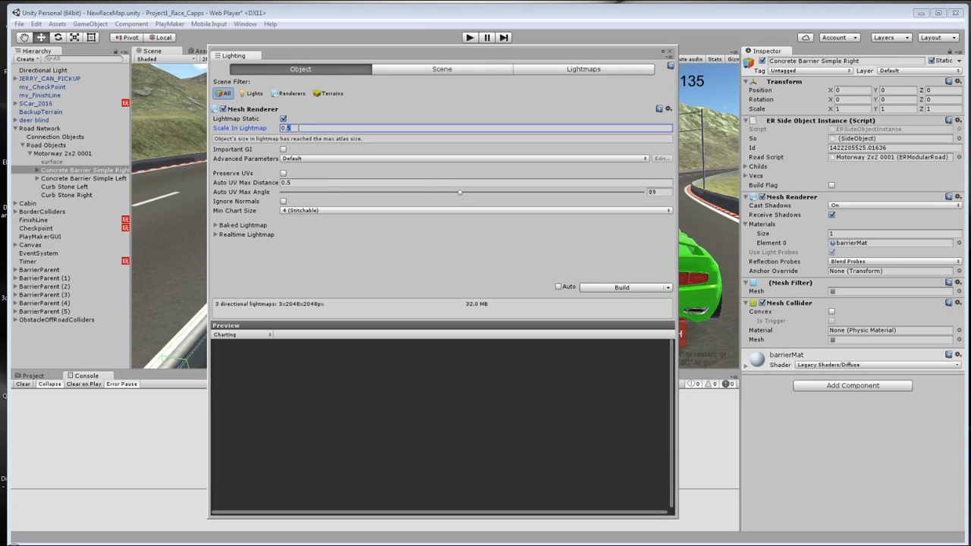
mouse_move(304, 141)
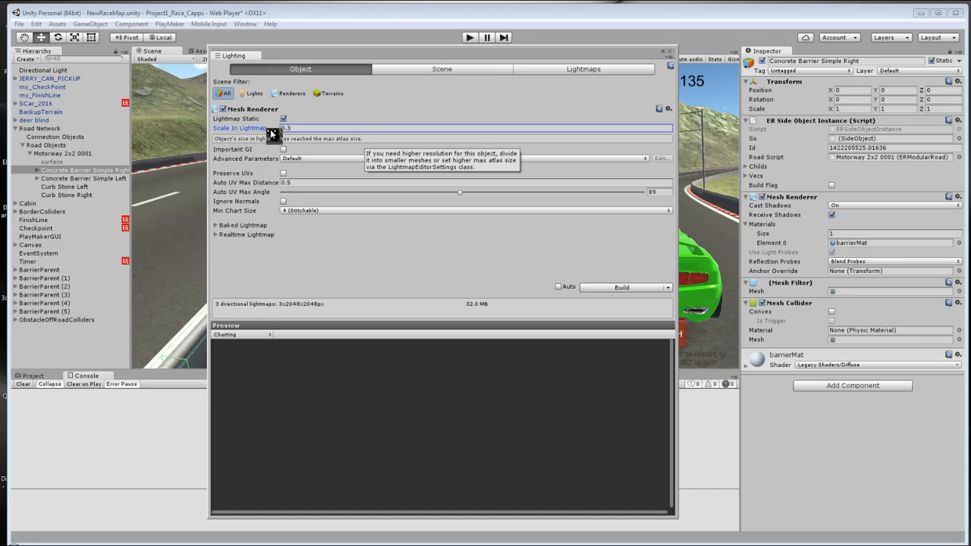
drag(266, 128, 263, 130)
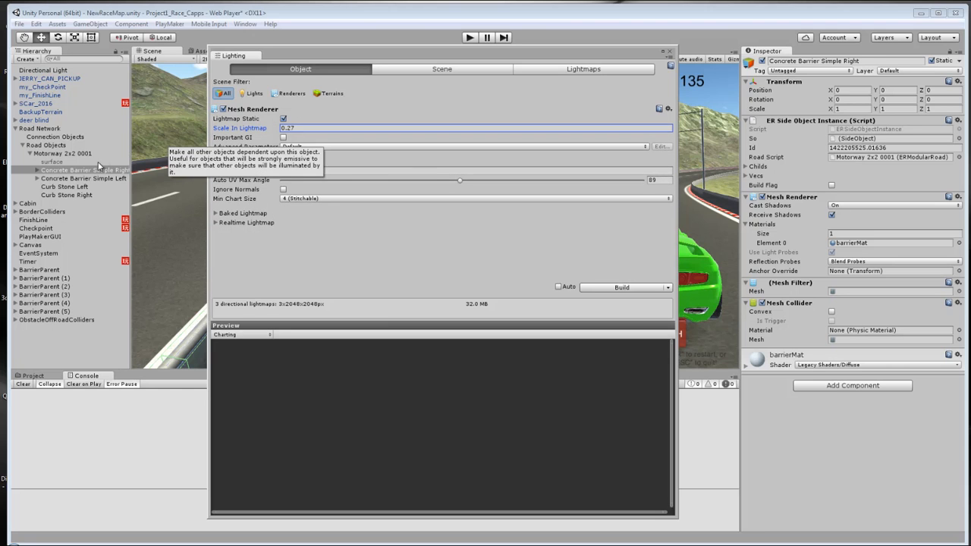
Reduce the Scale In Lightmap of Concrete Barrier Simple Left to 0.26.
click(88, 179)
click(259, 129)
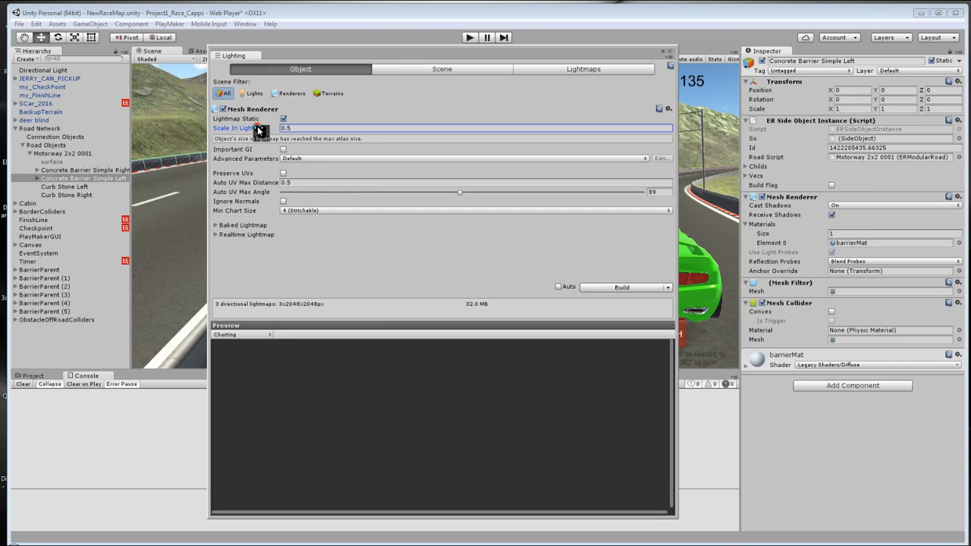
drag(260, 129, 277, 128)
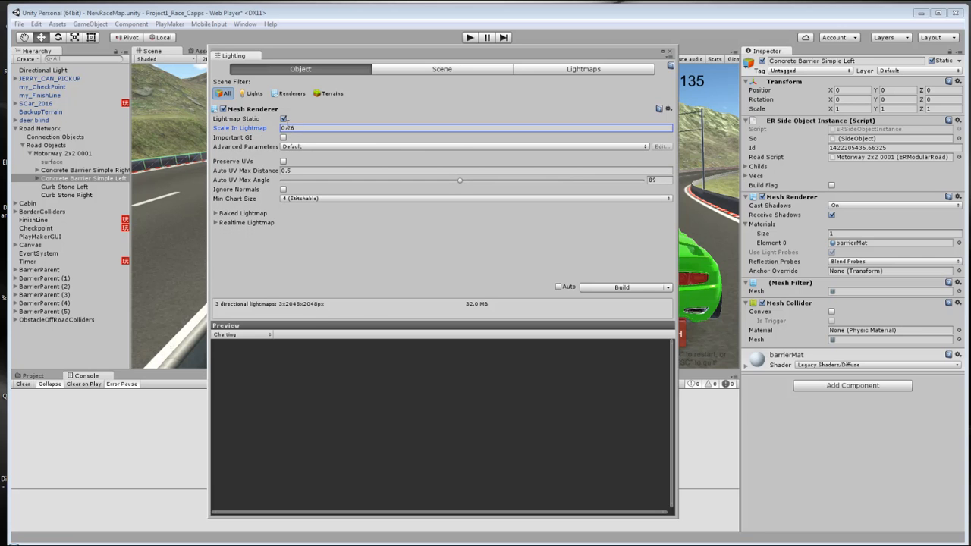
click(314, 127)
Lower the Scale In Lightmap of Curb Stone Left to 0.5.
click(87, 187)
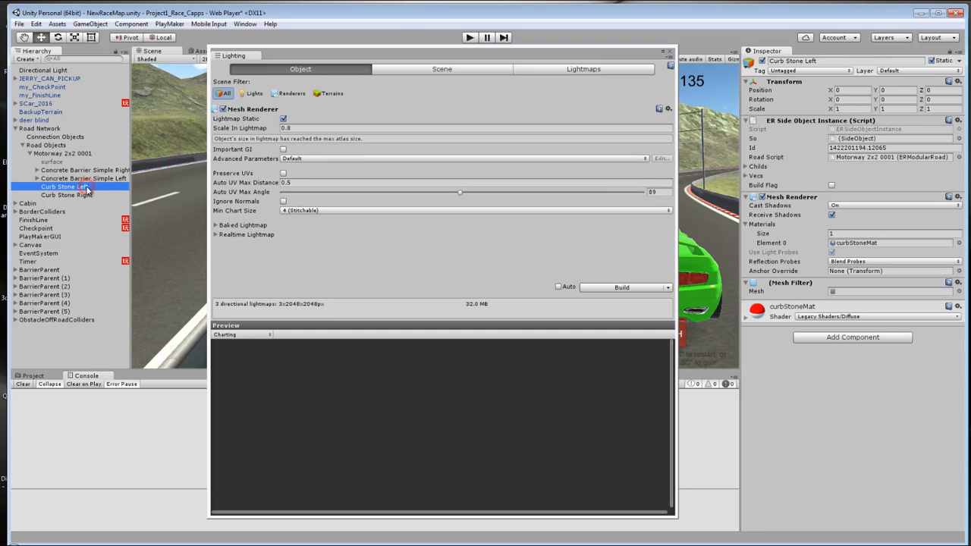
click(308, 127)
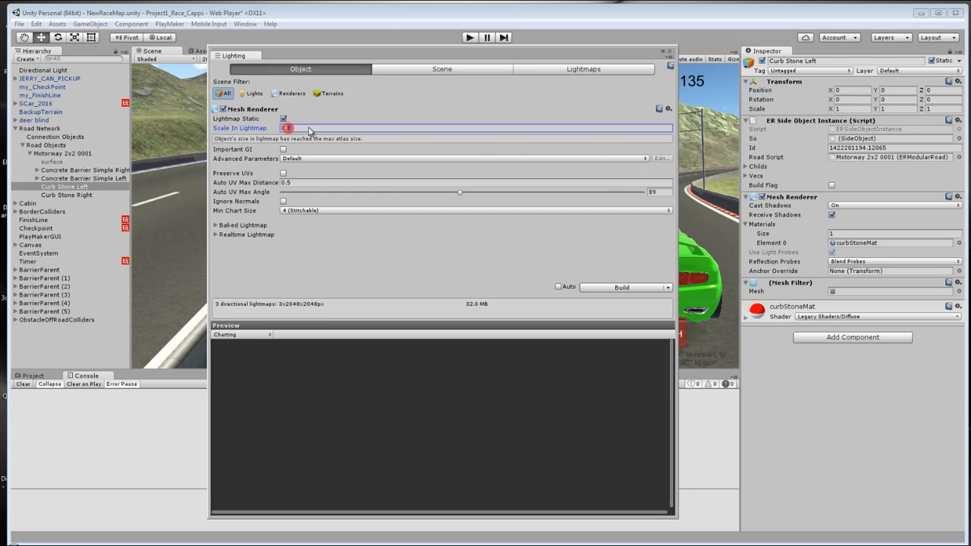
text(0.2)
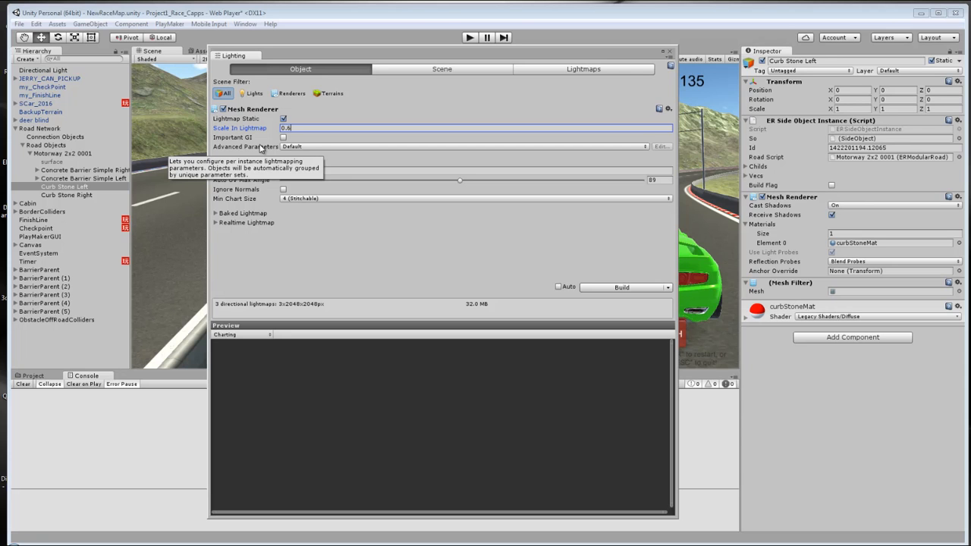
text(7)
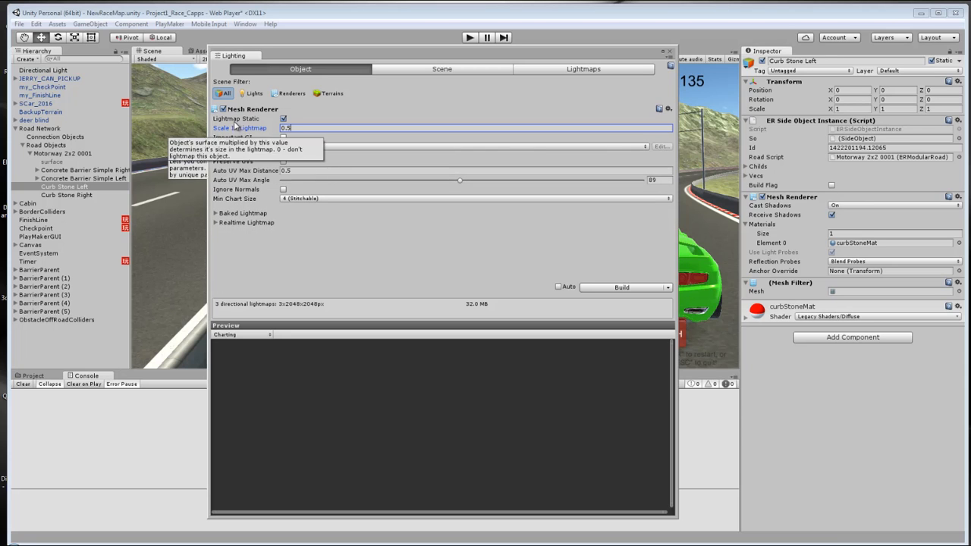
Set the Scale In Lightmap of Curb Stone Right to 0.5 and recheck the lightmap scales of the other road side objects.
click(87, 195)
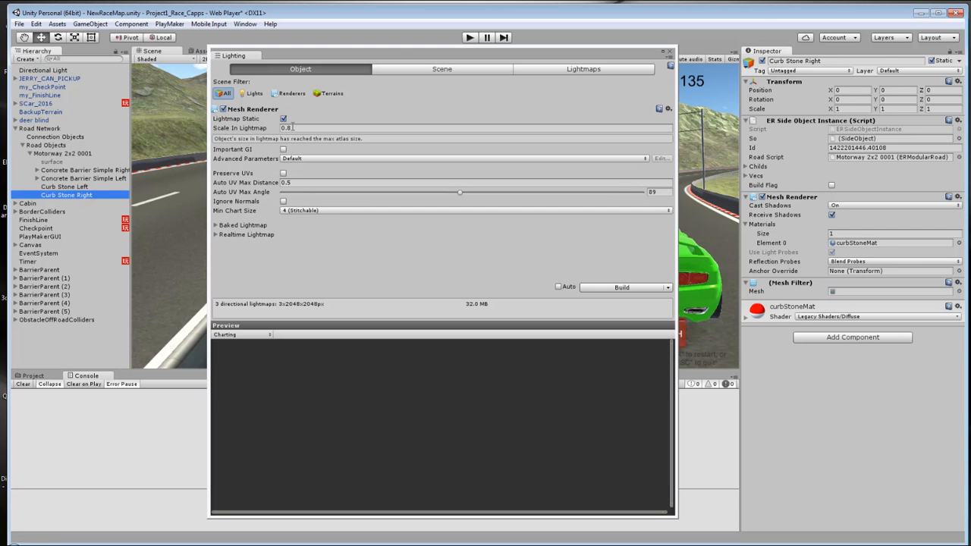
click(318, 128)
text(0.5)
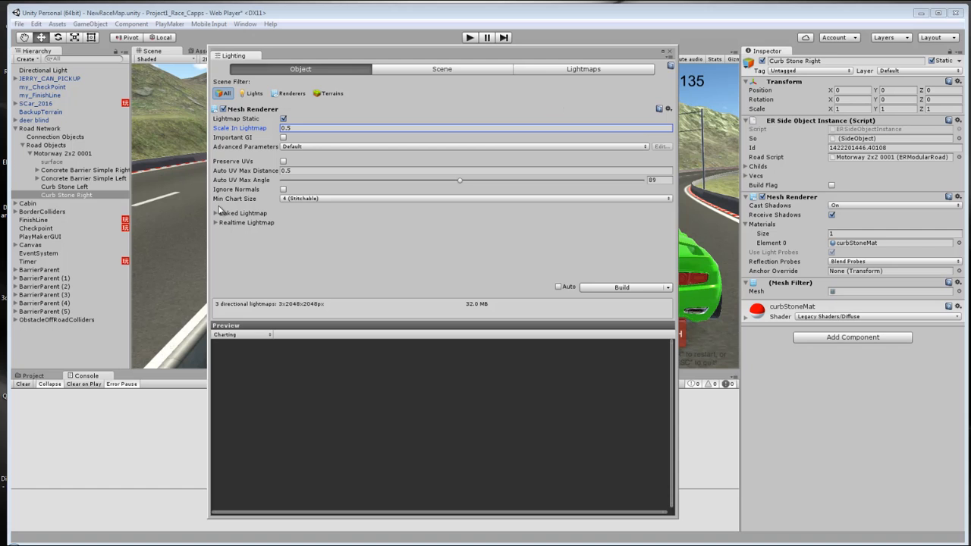
click(78, 195)
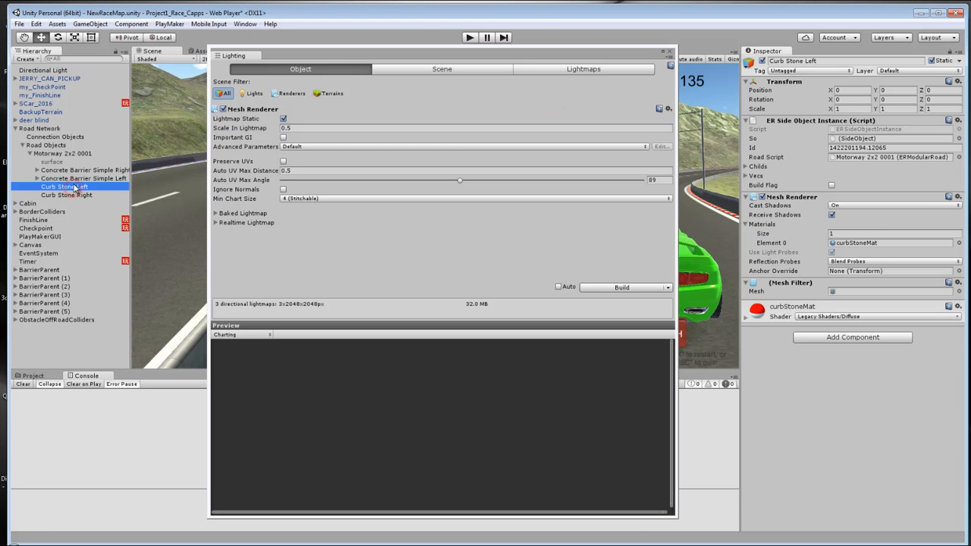
click(75, 177)
click(74, 171)
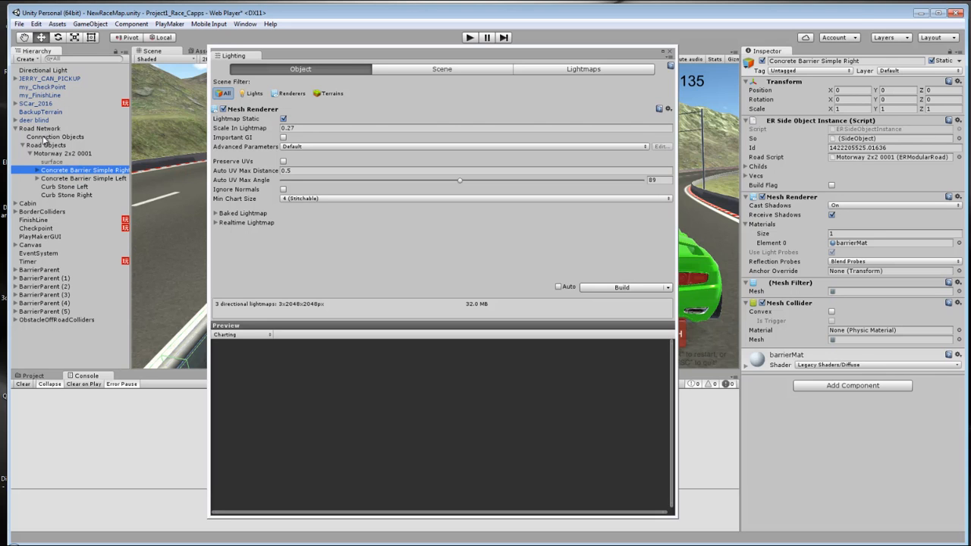
Set the Scale In Lightmap of the Motorway 2x2 0001 road to 0.095.
click(48, 154)
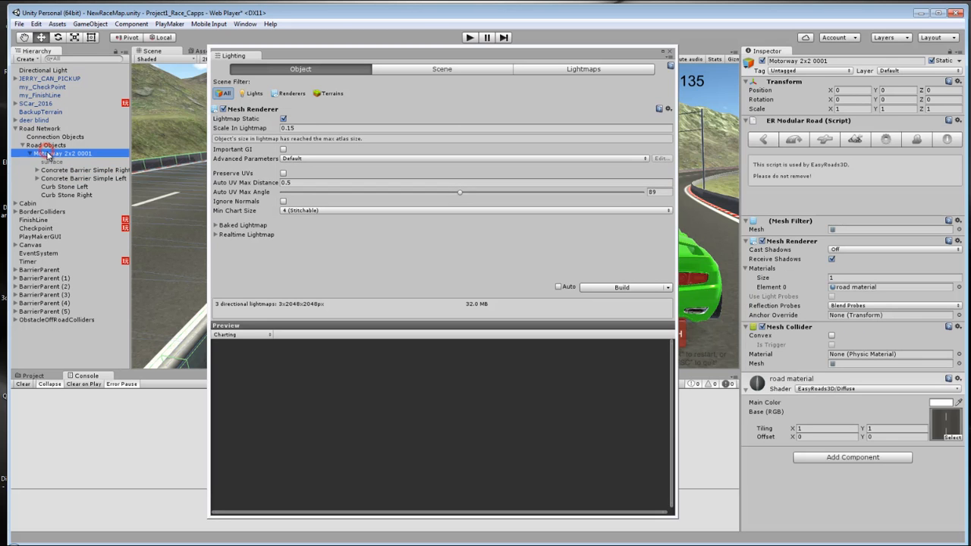
click(288, 128)
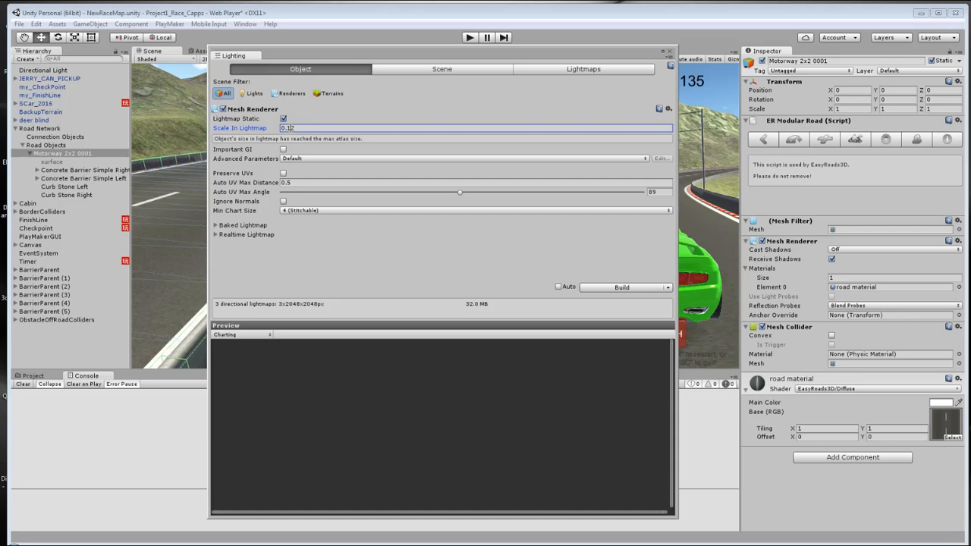
drag(289, 128, 316, 134)
drag(288, 128, 304, 133)
text(05)
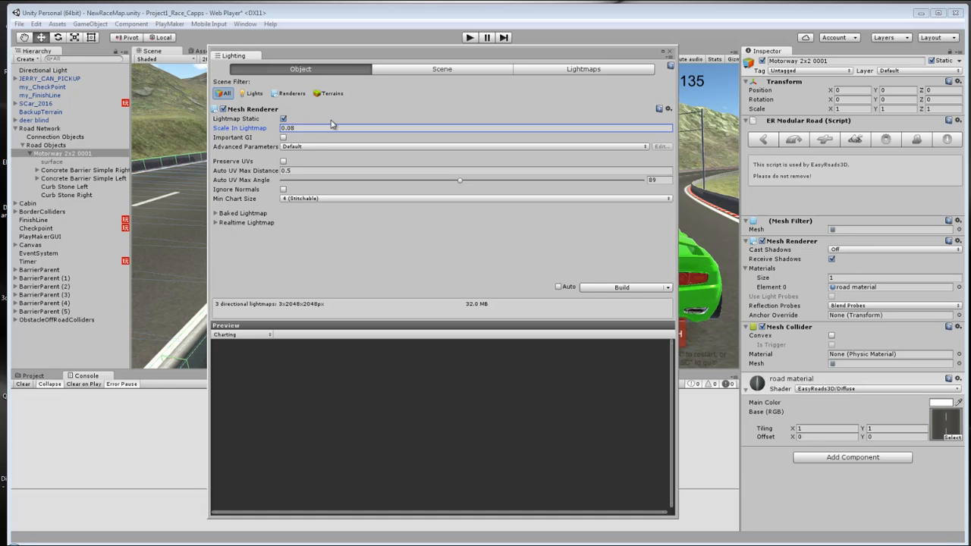
click(310, 128)
click(312, 129)
key(BackSpace)
text(1)
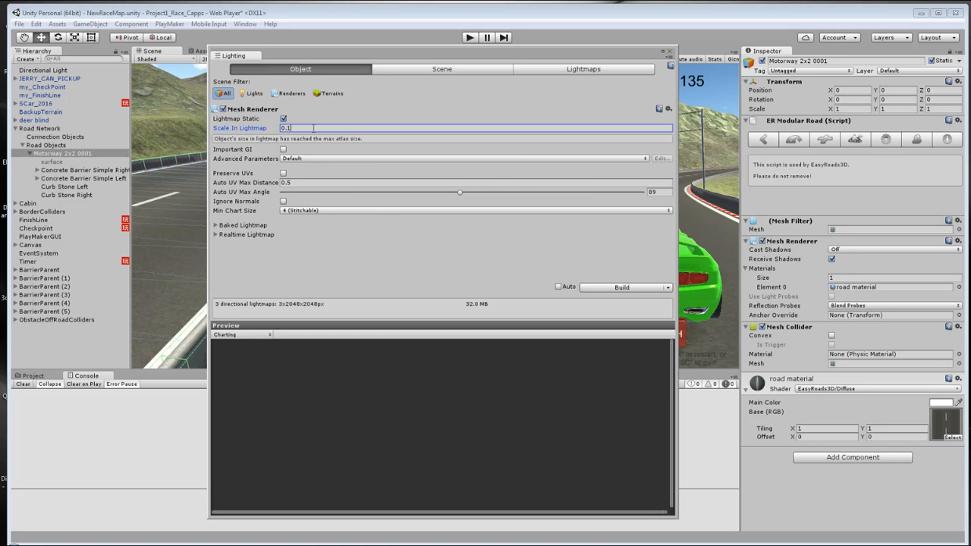
key(BackSpace)
key(BackSpace)
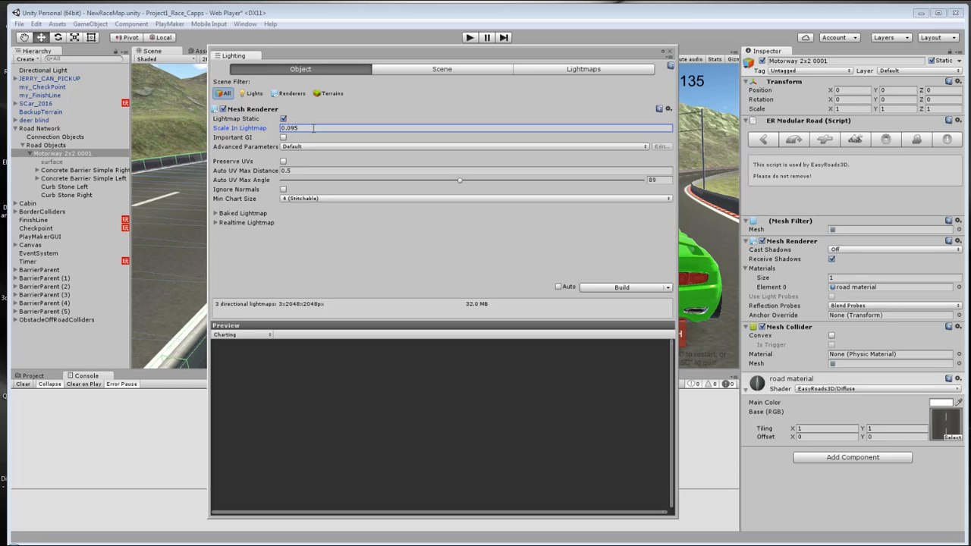
Recheck the lightmap scales of the barriers and curb stones, and set BackupTerrain's Scale In Lightmap to 0.02.
click(94, 171)
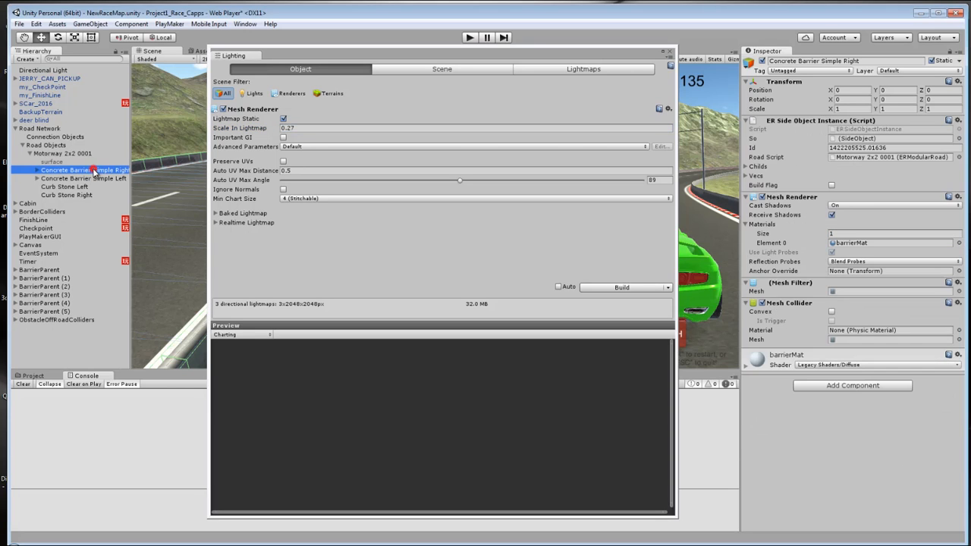
click(85, 179)
click(76, 187)
click(67, 196)
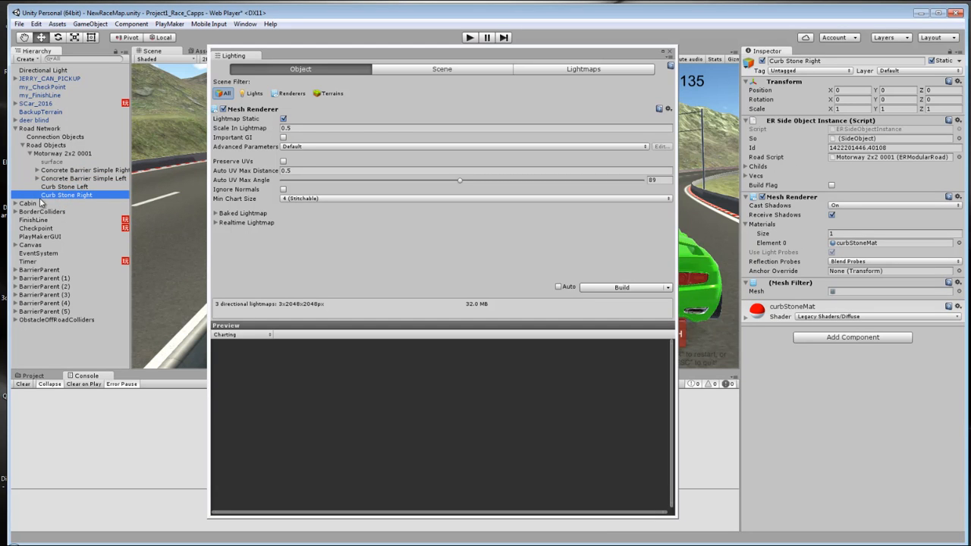
click(41, 111)
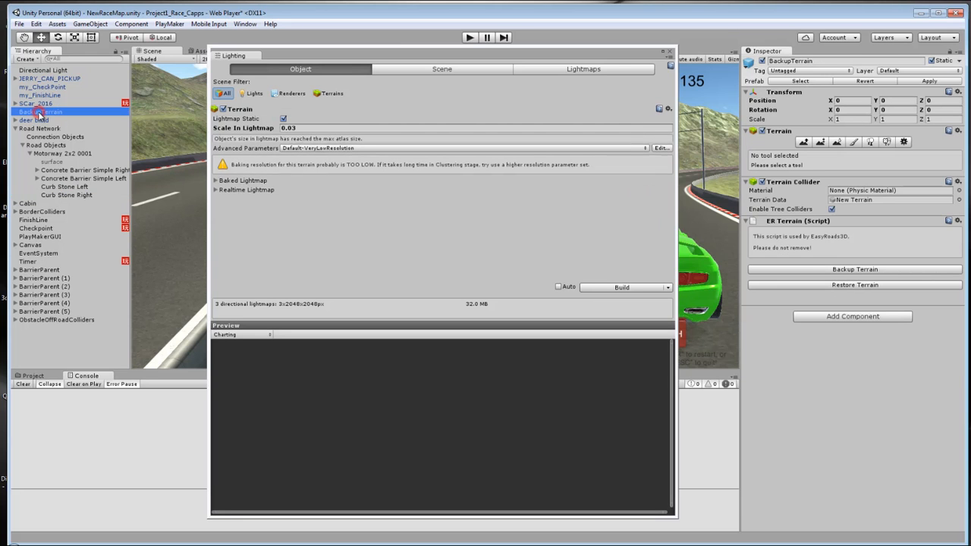
click(297, 127)
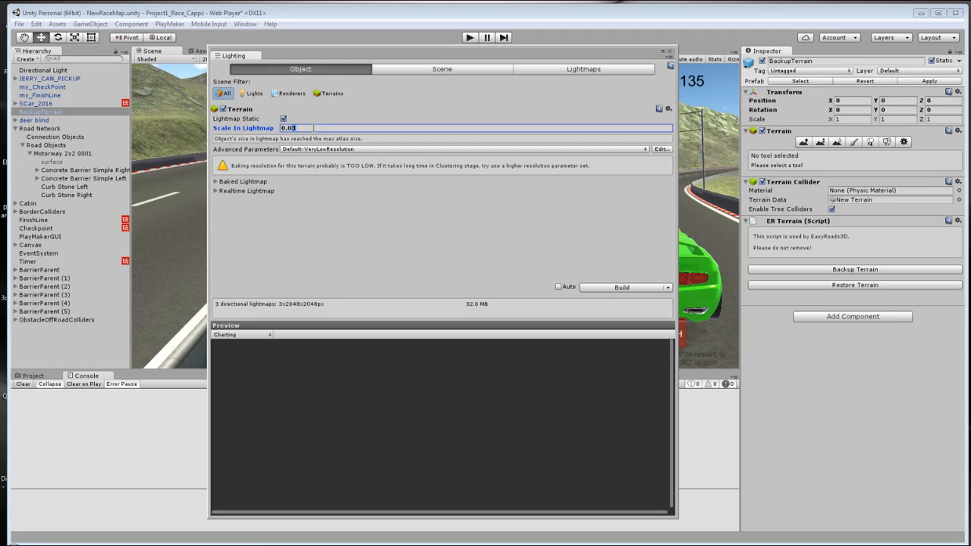
text(0.02)
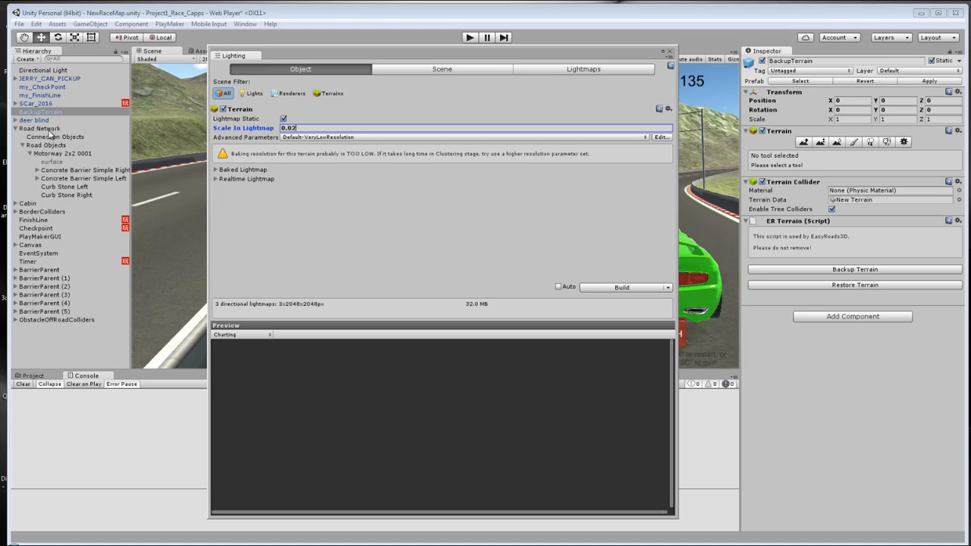
Review the lightmap settings of Road Network, Motorway 2x2 0001, both concrete barriers and both curb stones.
click(44, 128)
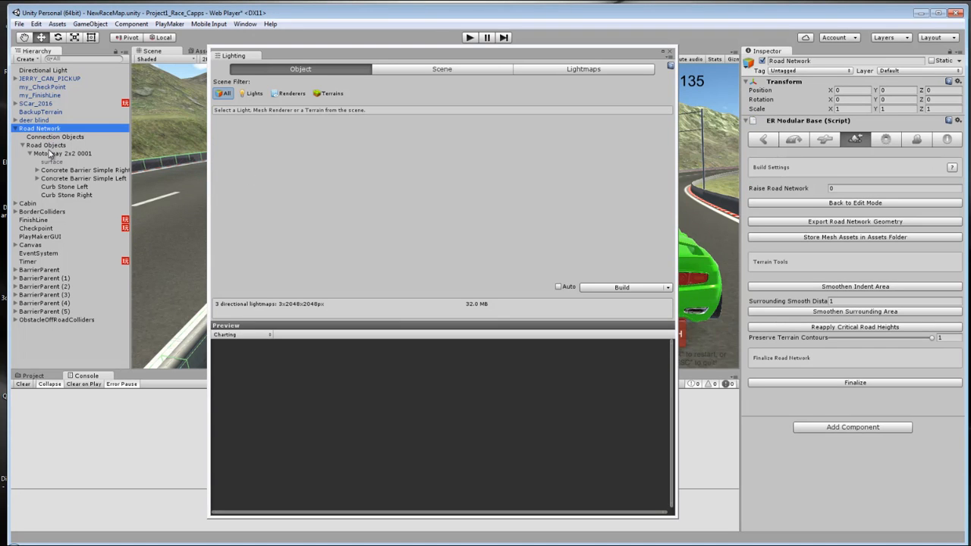
click(47, 145)
click(53, 154)
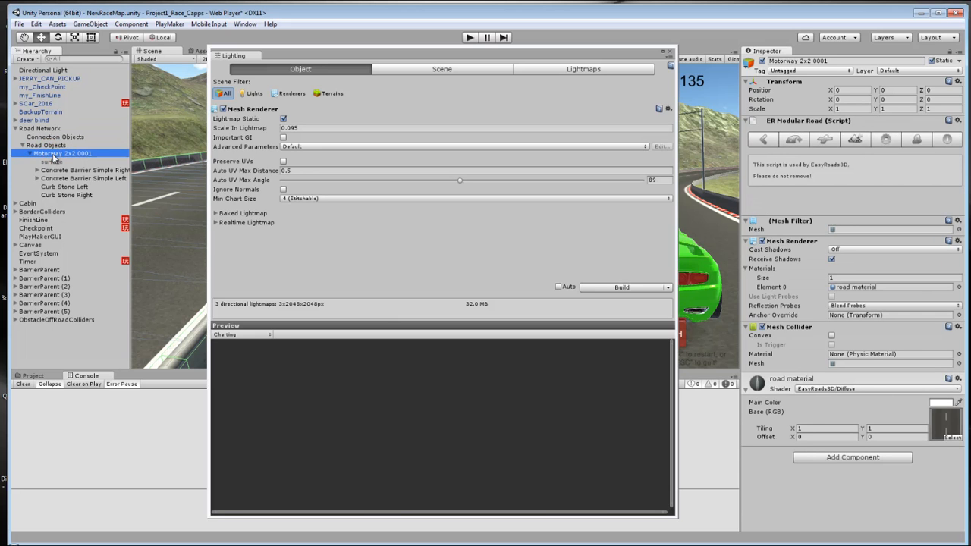
click(60, 171)
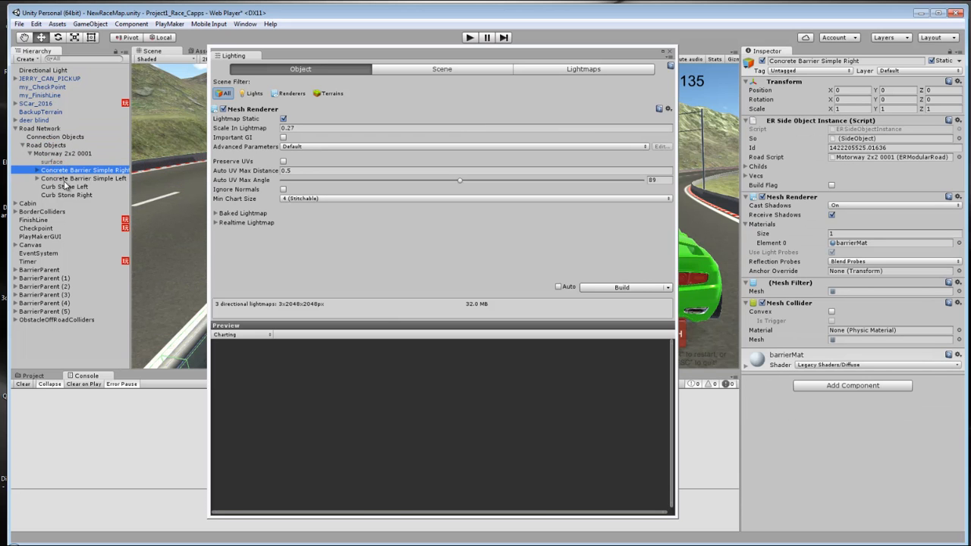
click(65, 178)
click(66, 186)
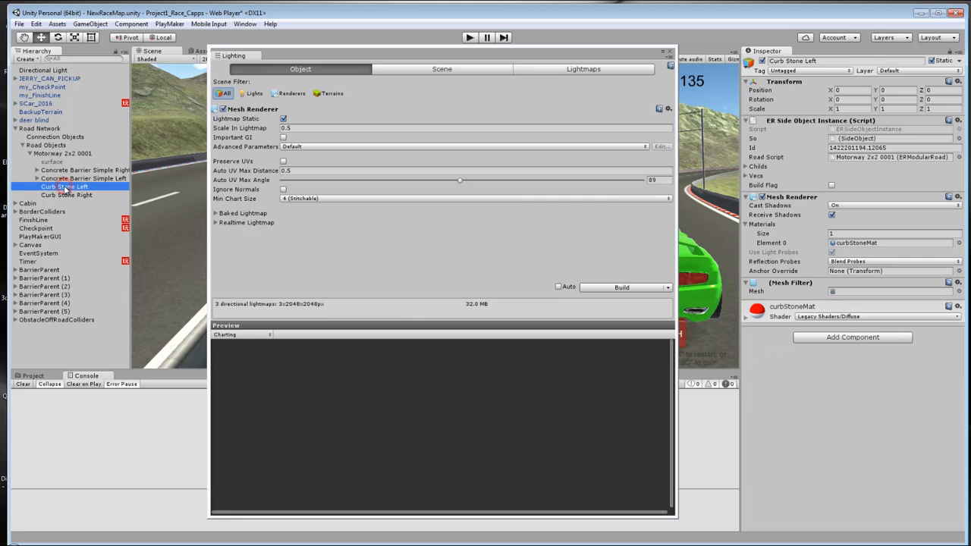
click(68, 196)
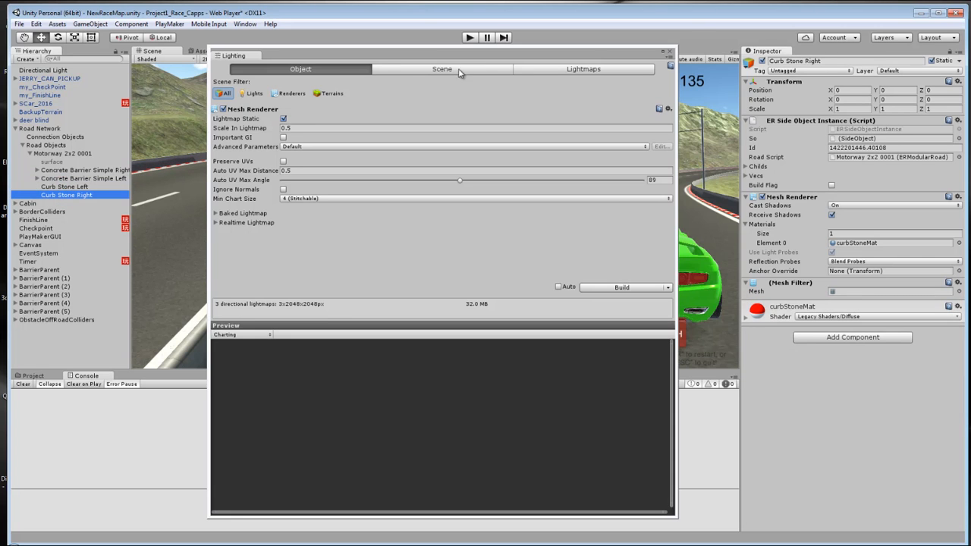
Rebuild the scene's lightmaps with Final Gather enabled.
click(500, 71)
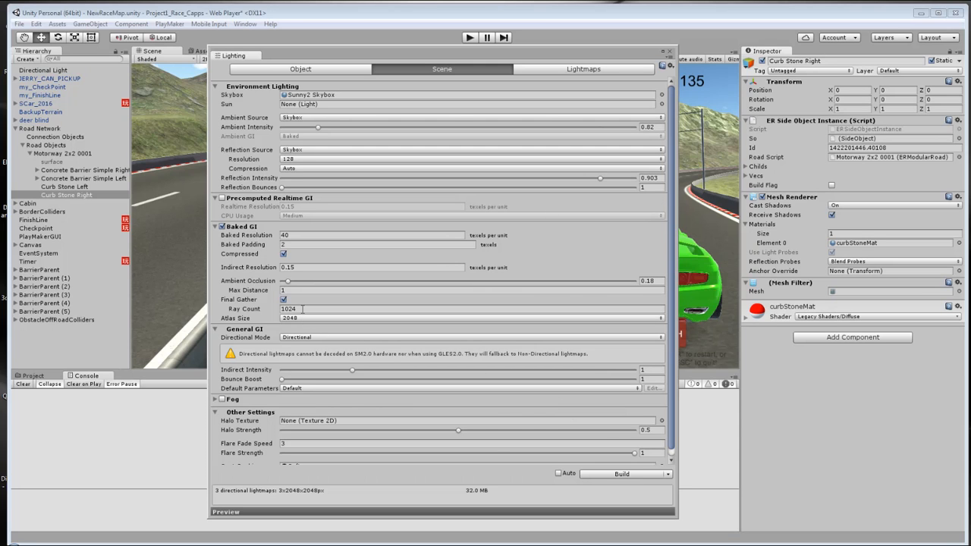
click(284, 299)
click(284, 300)
click(605, 475)
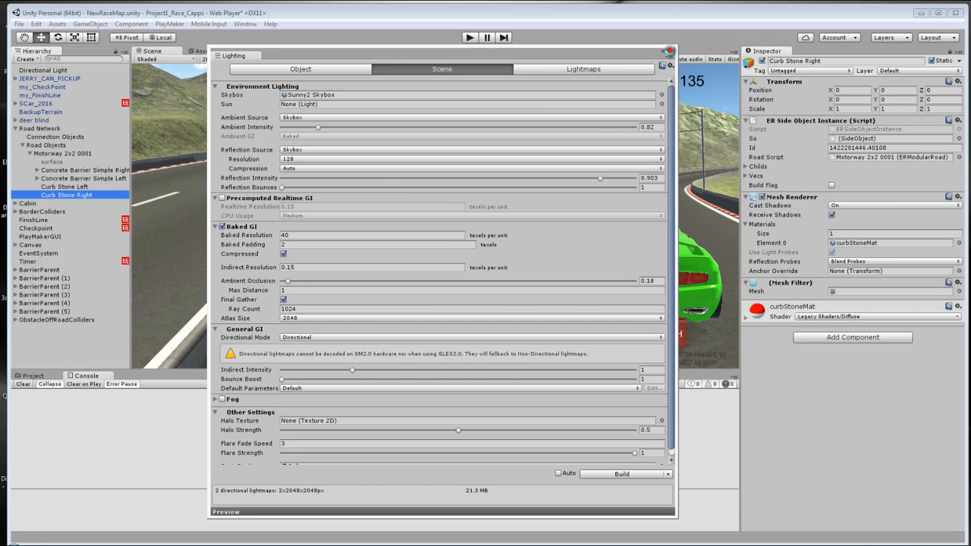
click(670, 51)
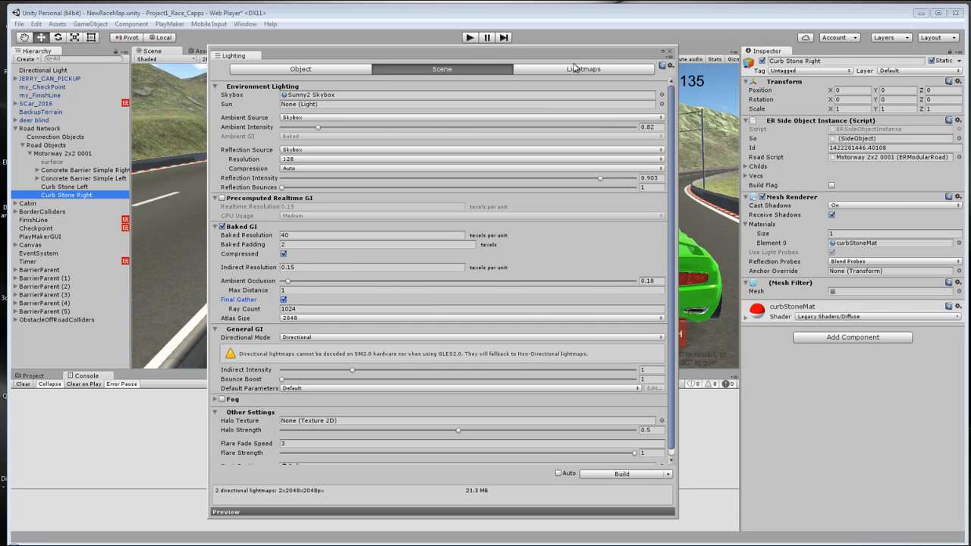
Examine the intensity and directionality previews of the rebuilt lightmaps for how the road, terrain and side objects are packed.
click(596, 69)
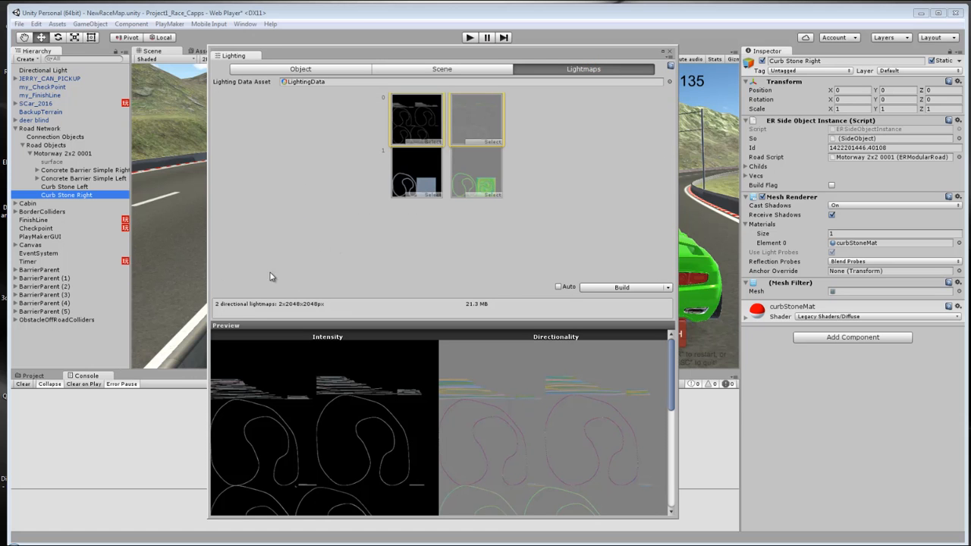
scroll(311, 356, down, 5)
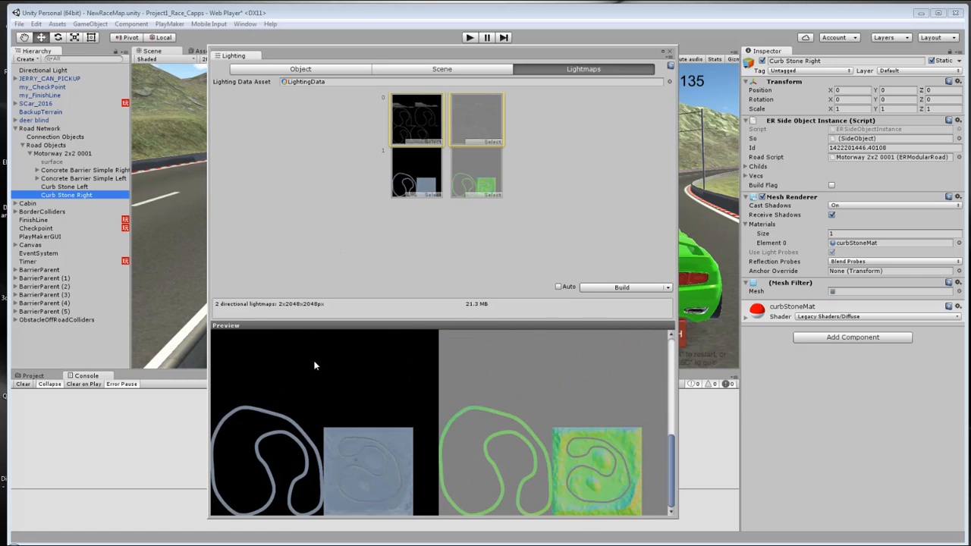
scroll(318, 370, up, 5)
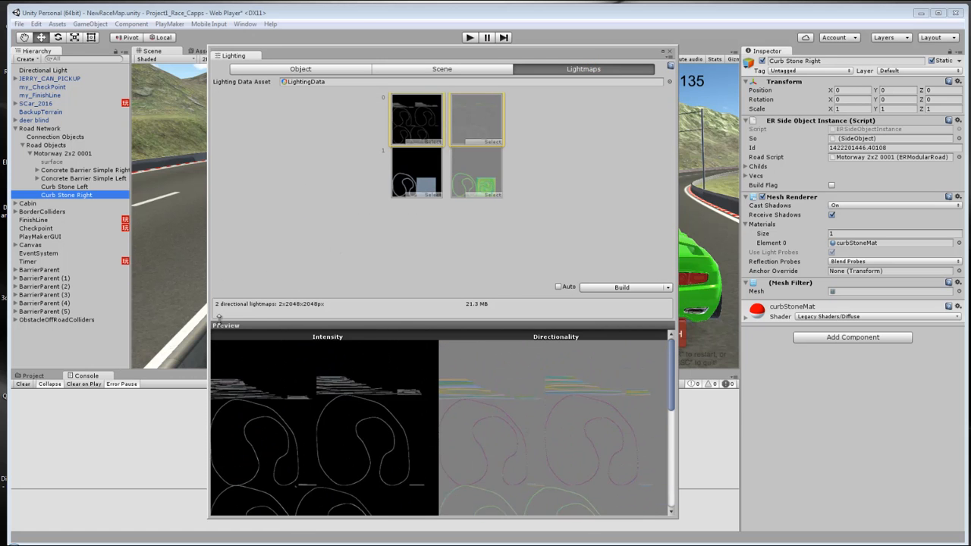
scroll(413, 389, down, 5)
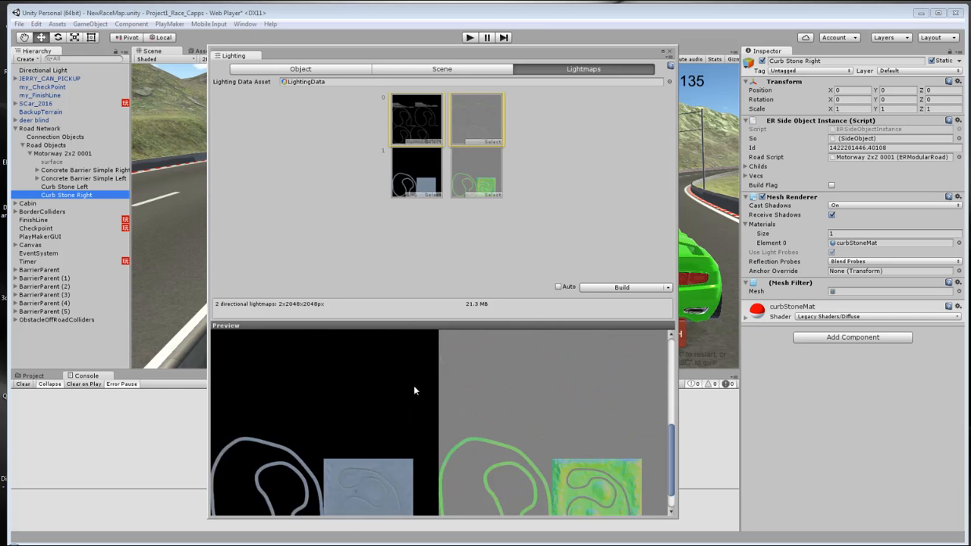
scroll(412, 391, up, 5)
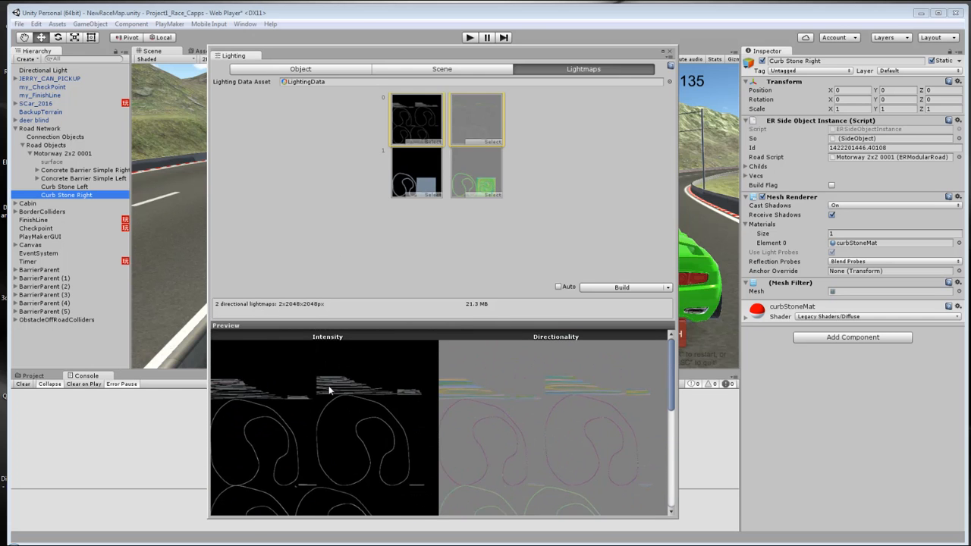
scroll(319, 375, down, 3)
click(74, 171)
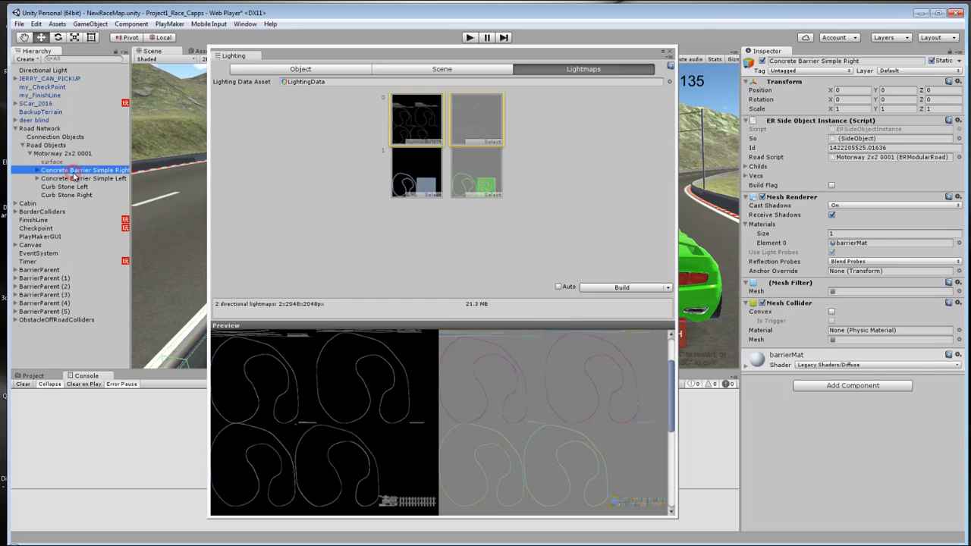
scroll(361, 376, down, 4)
scroll(362, 379, up, 4)
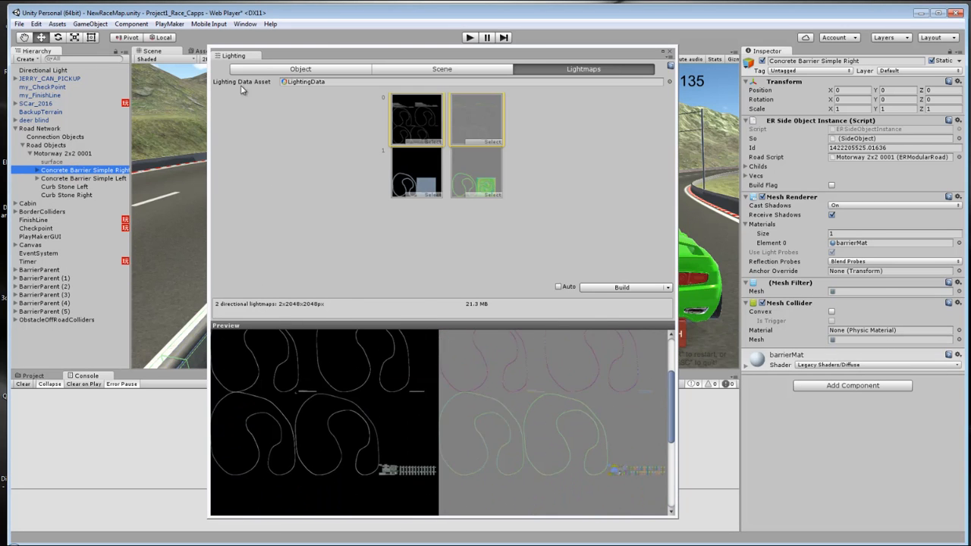
scroll(402, 378, down, 2)
scroll(409, 377, down, 2)
scroll(410, 377, up, 6)
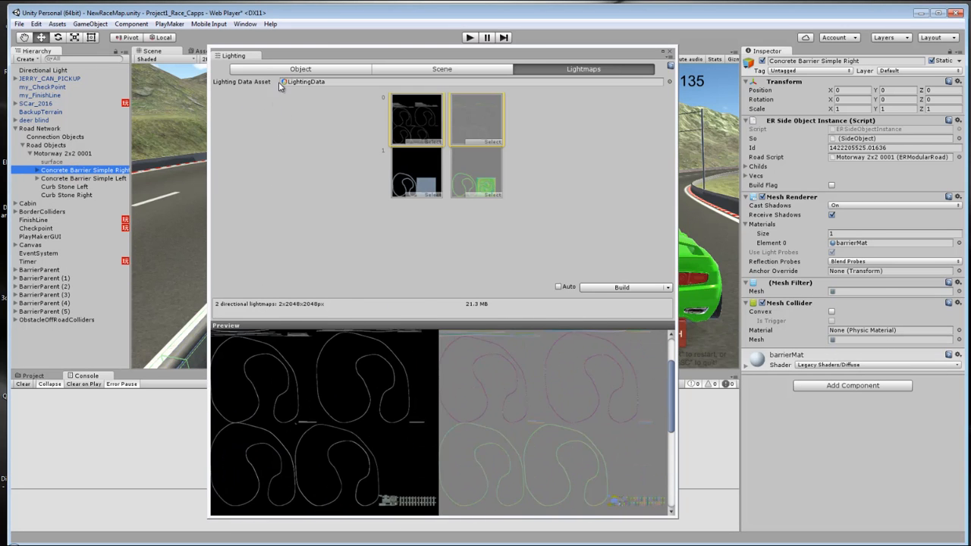
Show the Baked Intensity preview for Concrete Barrier Simple Right.
click(318, 69)
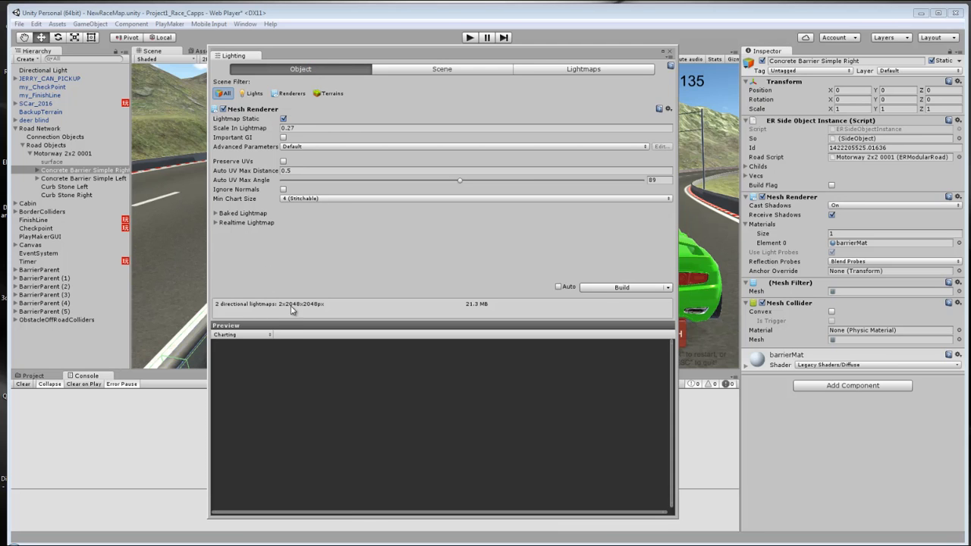
click(271, 335)
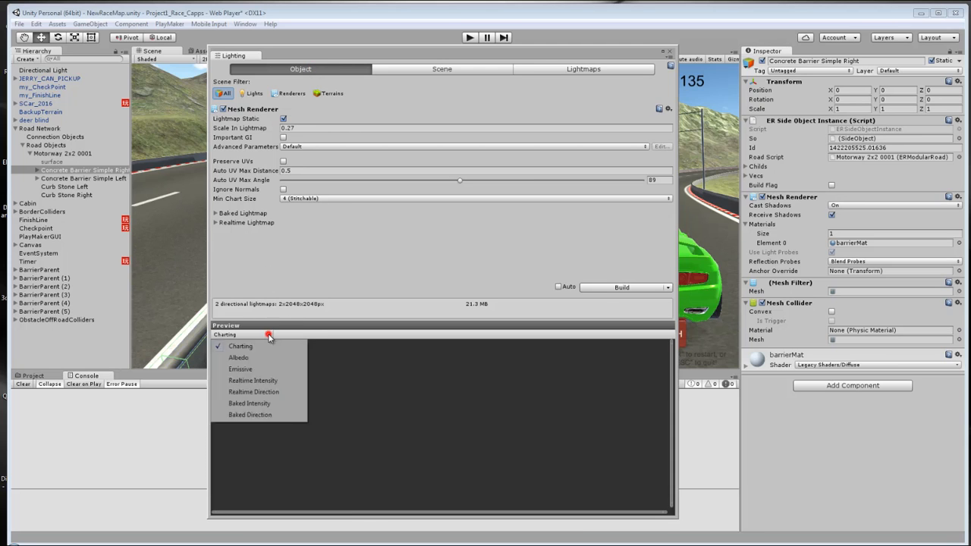
click(261, 404)
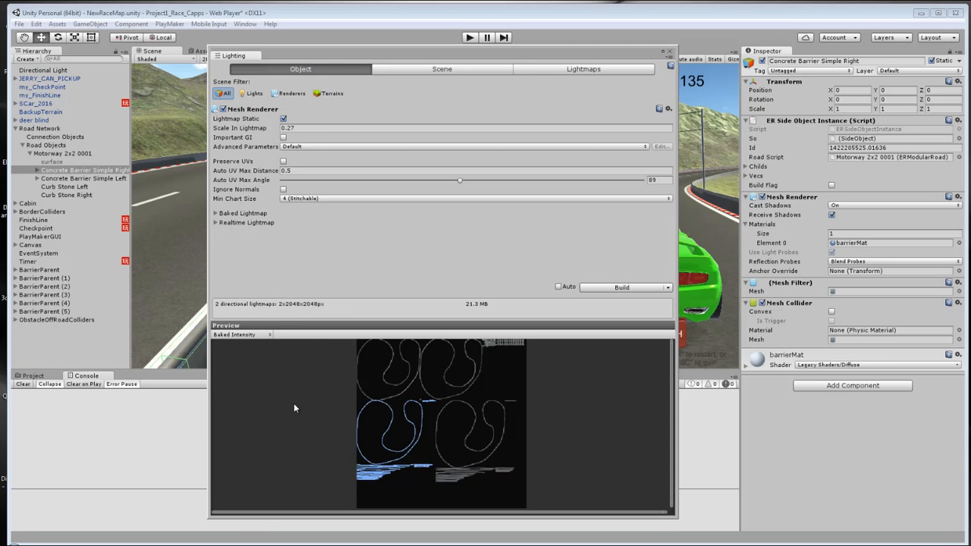
Examine where the barriers, curb stones, Motorway 2x2 0001 and deer blind lie in the baked intensity lightmaps.
click(90, 180)
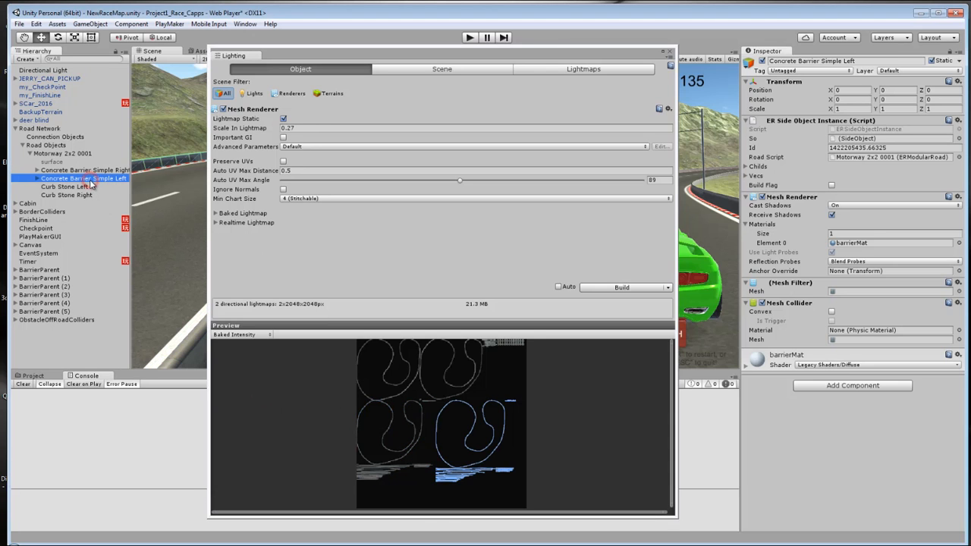
click(87, 170)
click(90, 178)
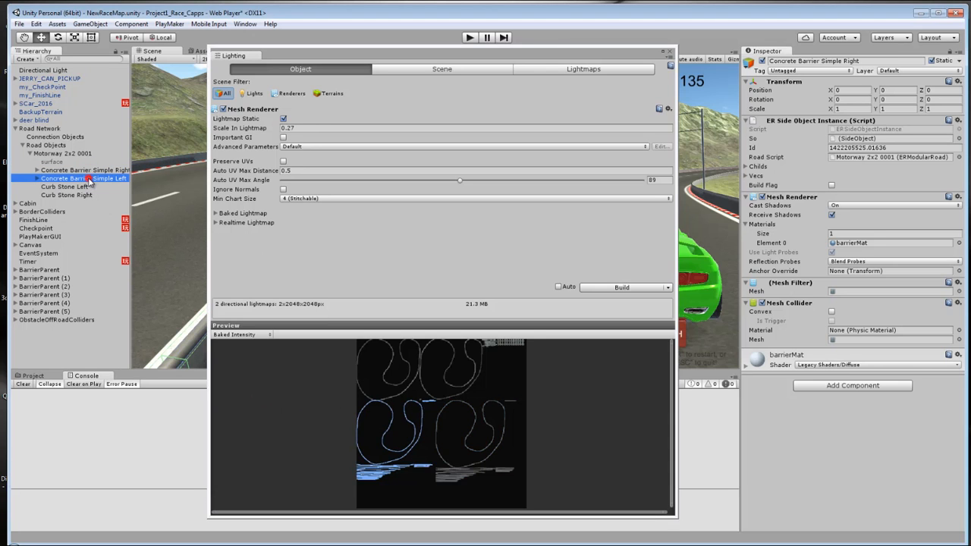
click(82, 187)
click(83, 196)
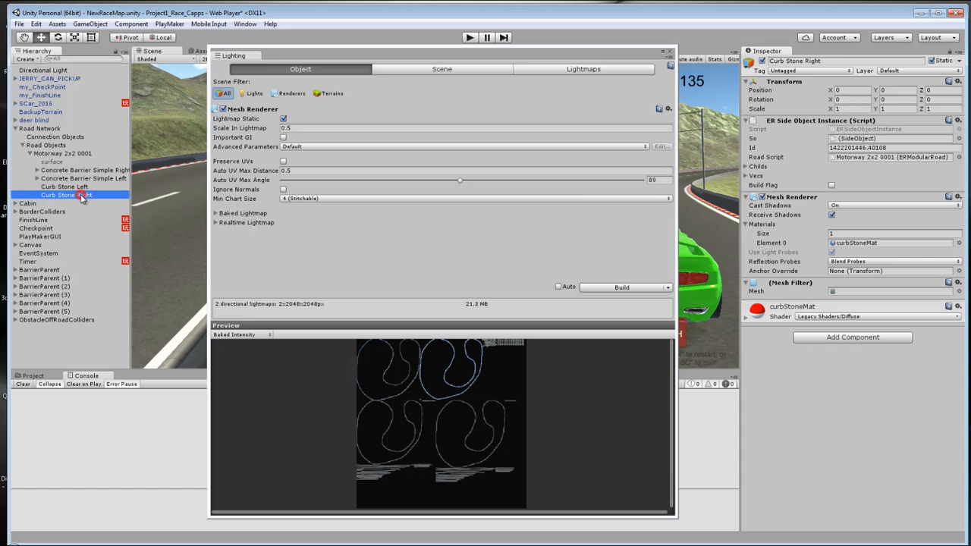
click(82, 187)
click(85, 178)
click(85, 171)
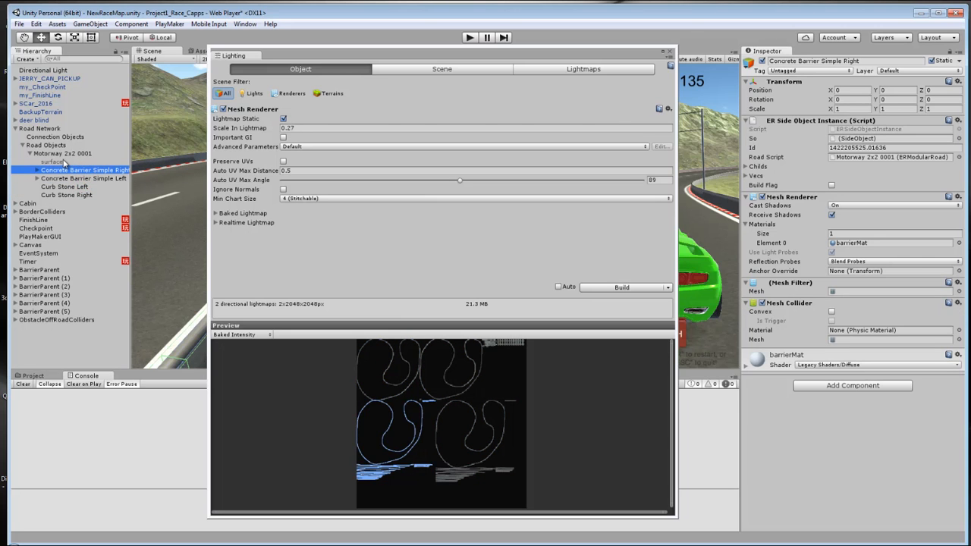
click(63, 154)
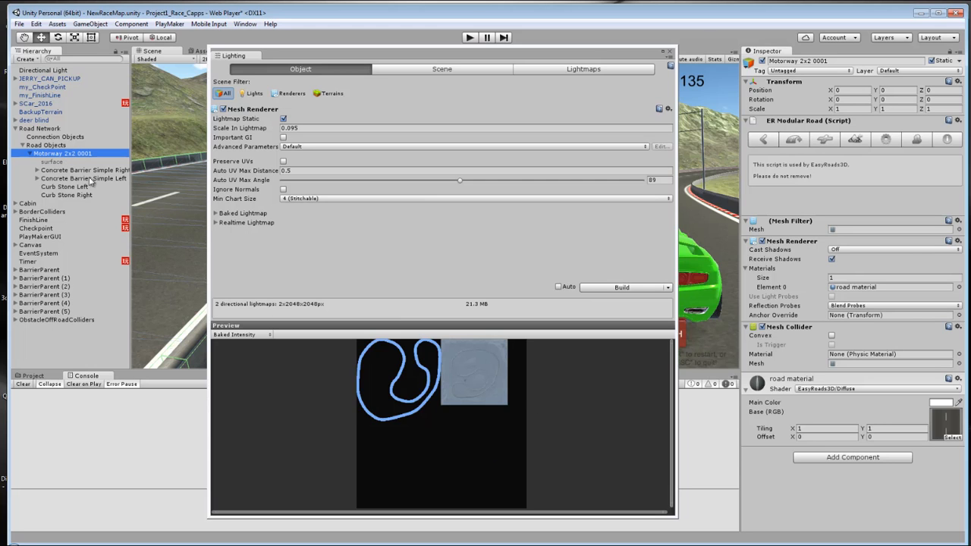
click(34, 120)
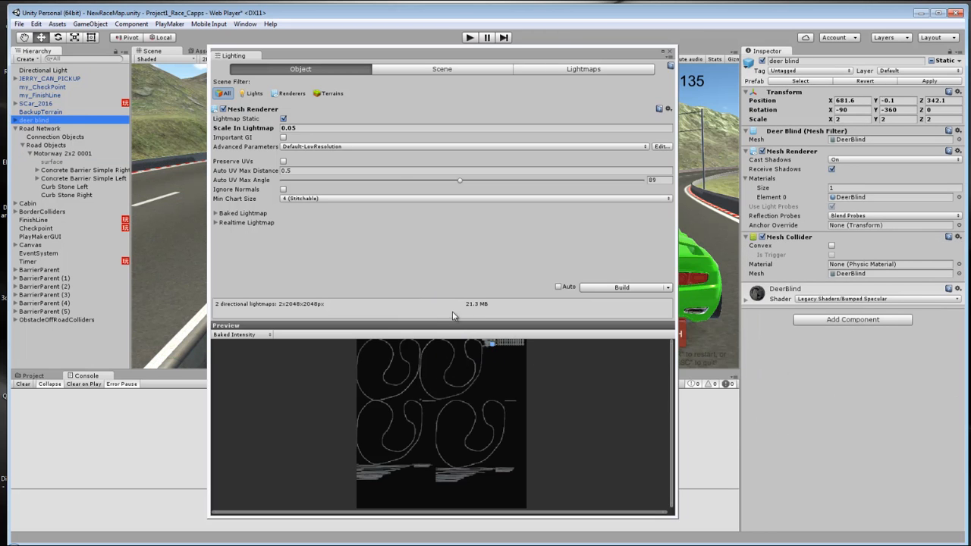
Close the Lighting window and play-test the scene, driving the car across the finish line to start the race.
click(668, 53)
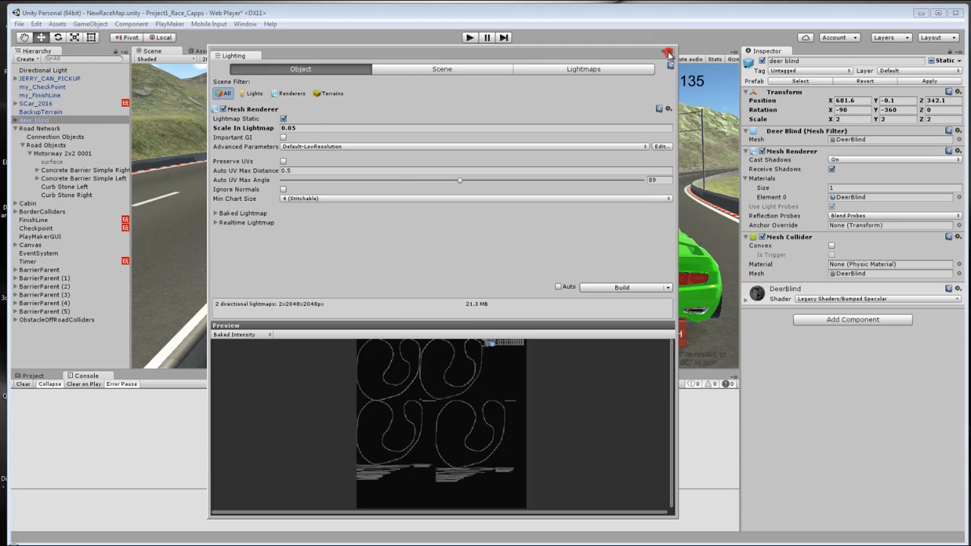
click(668, 53)
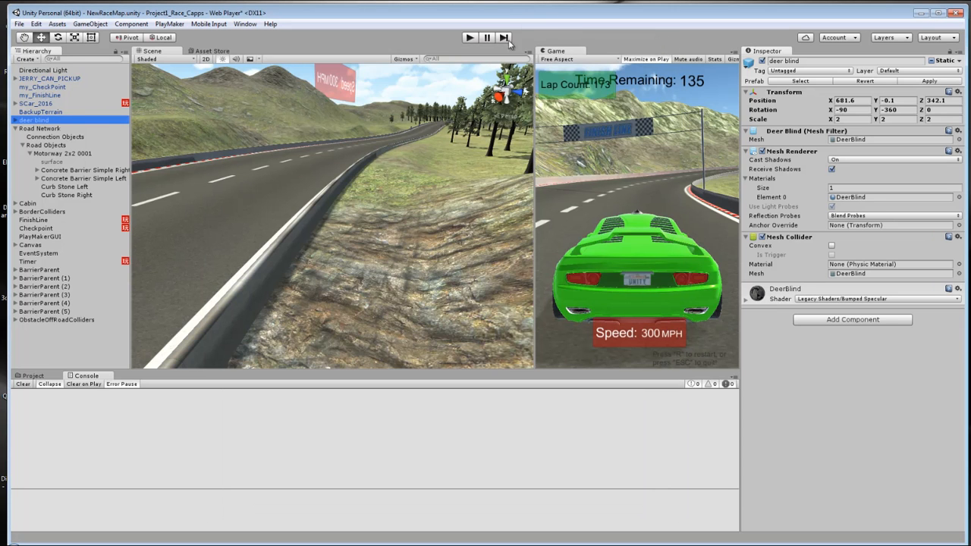
click(469, 38)
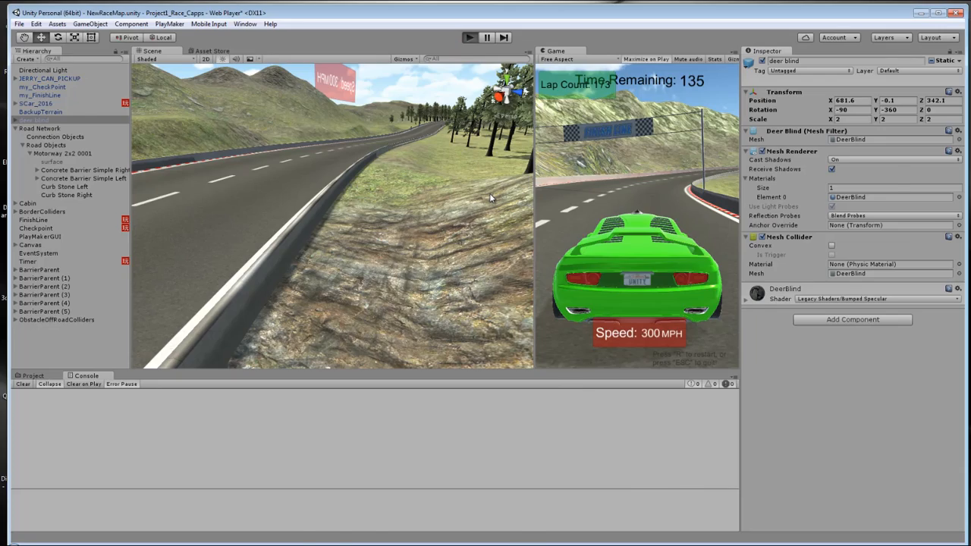
key(Up)
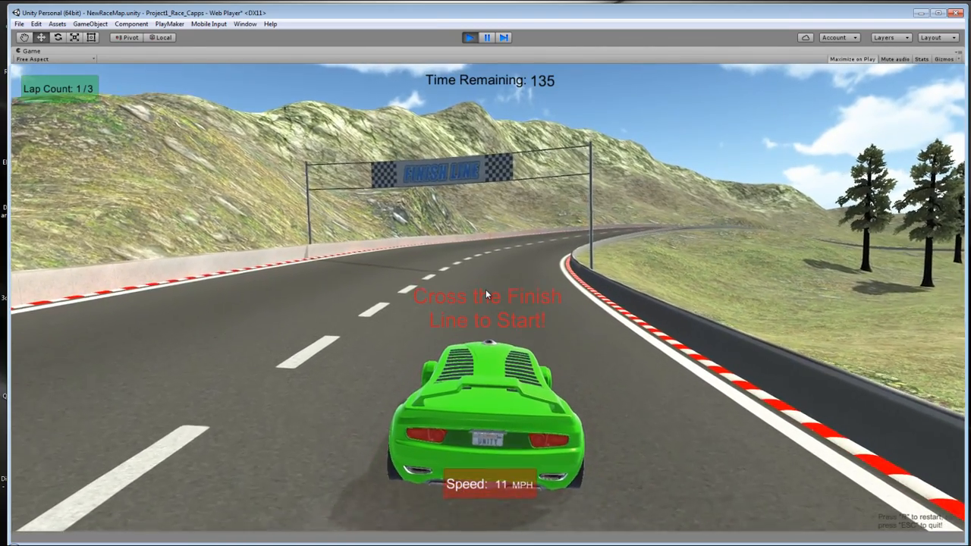
key(Up)
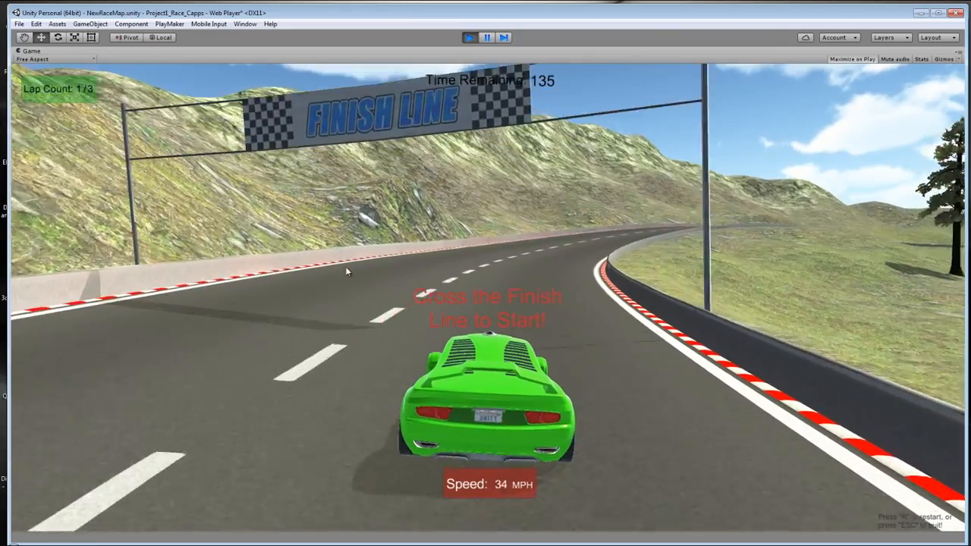
key(Up)
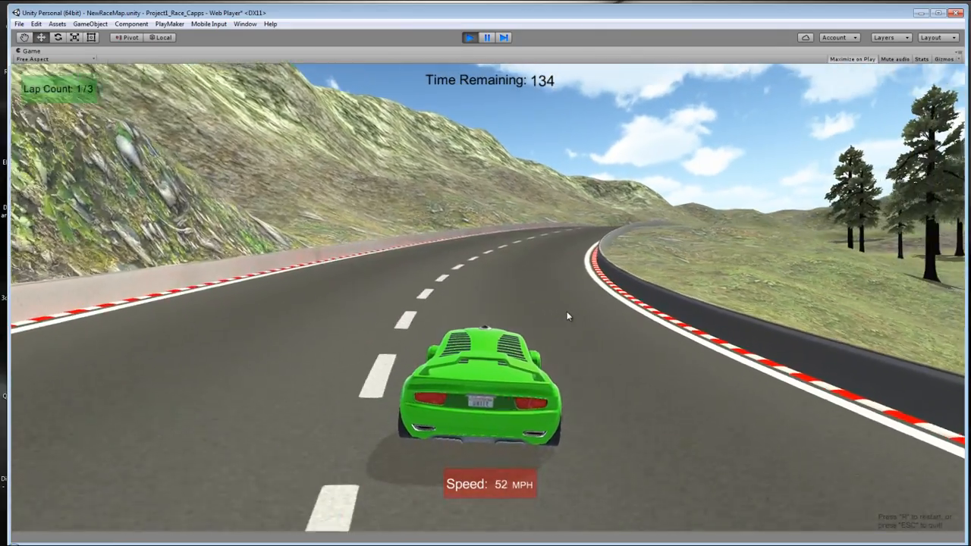
Drive along the opening bends to the first obstacle barriers to examine the baked lighting on the road, terrain and side barriers.
key(Up)
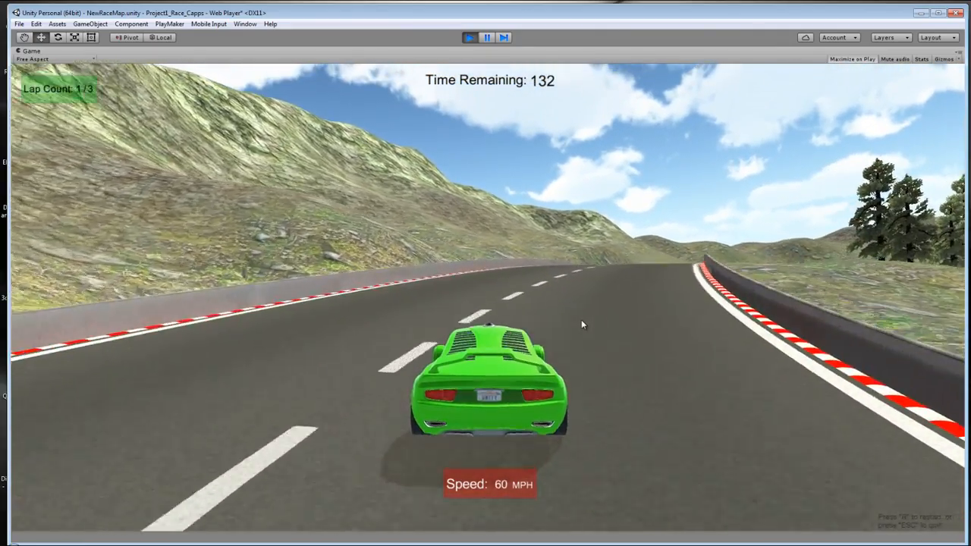
key(Up)
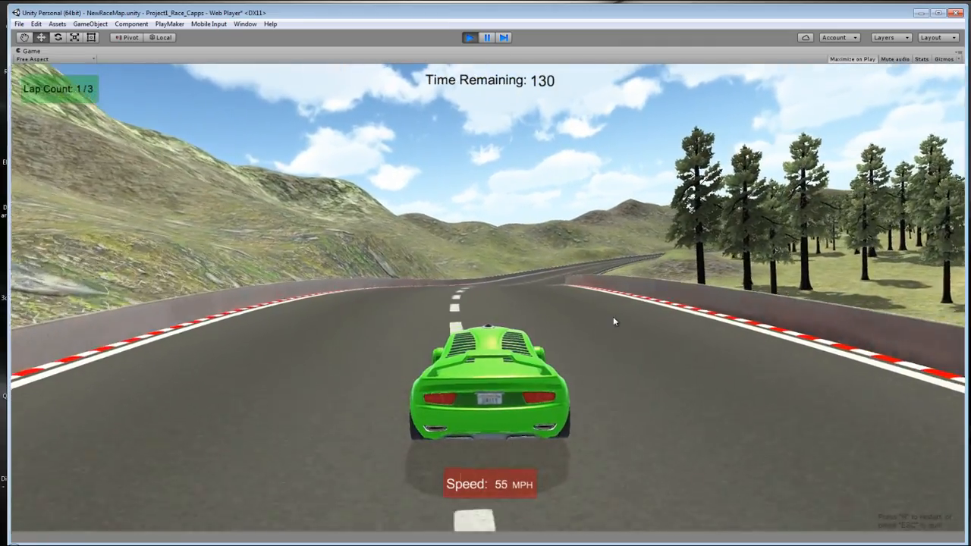
key(Up)
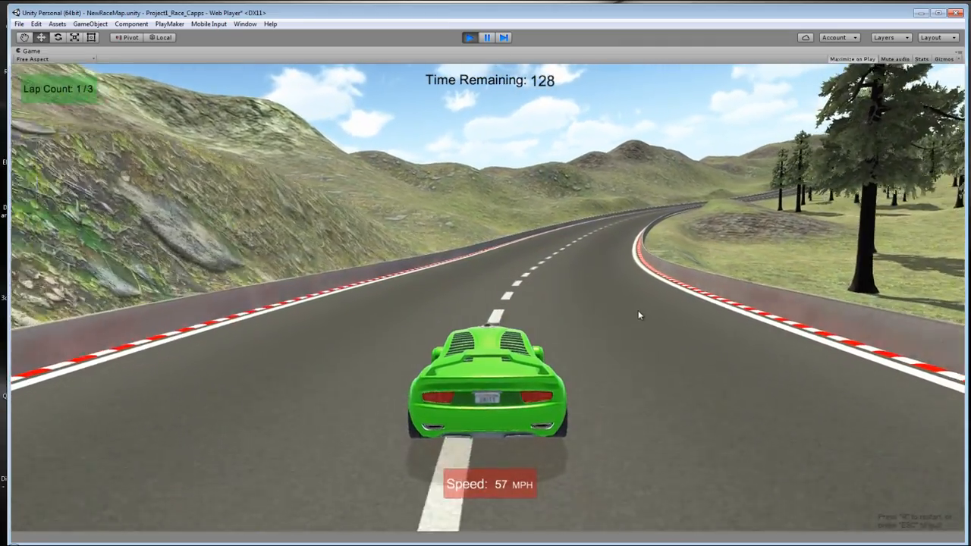
key(Right)
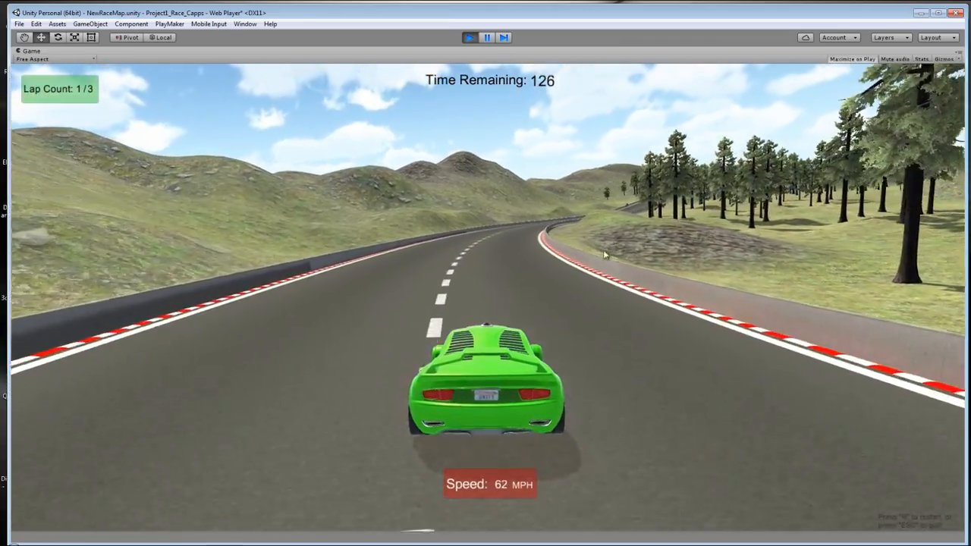
key(Up)
key(Up)
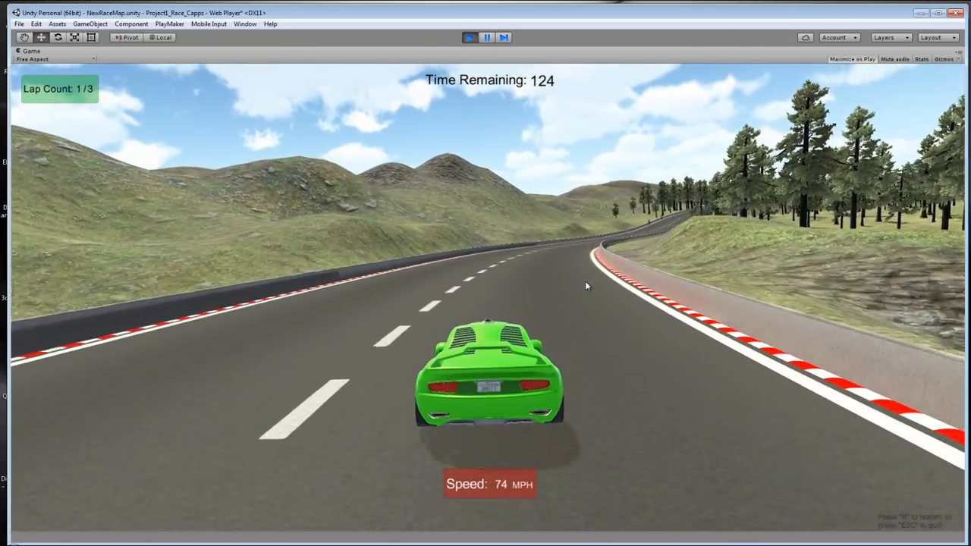
key(Left)
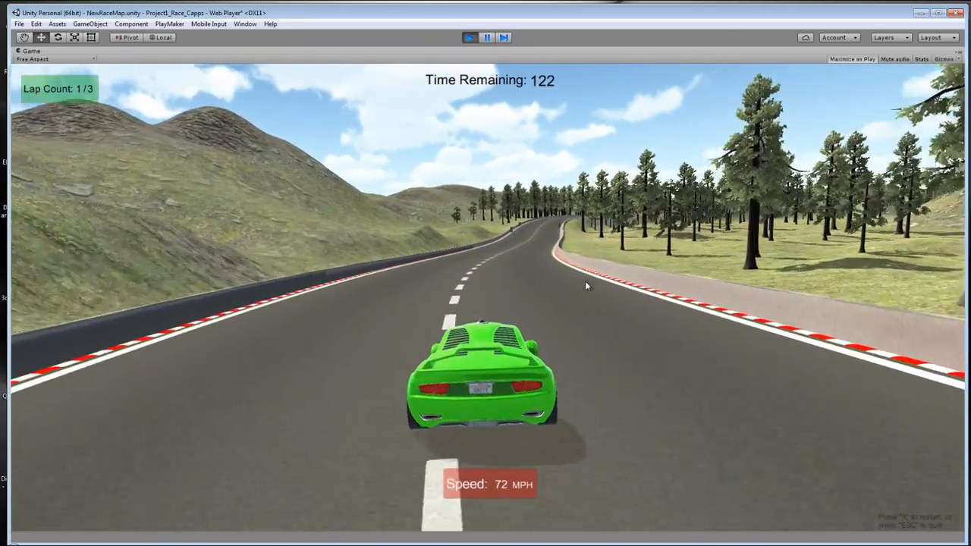
key(Up)
key(Up)
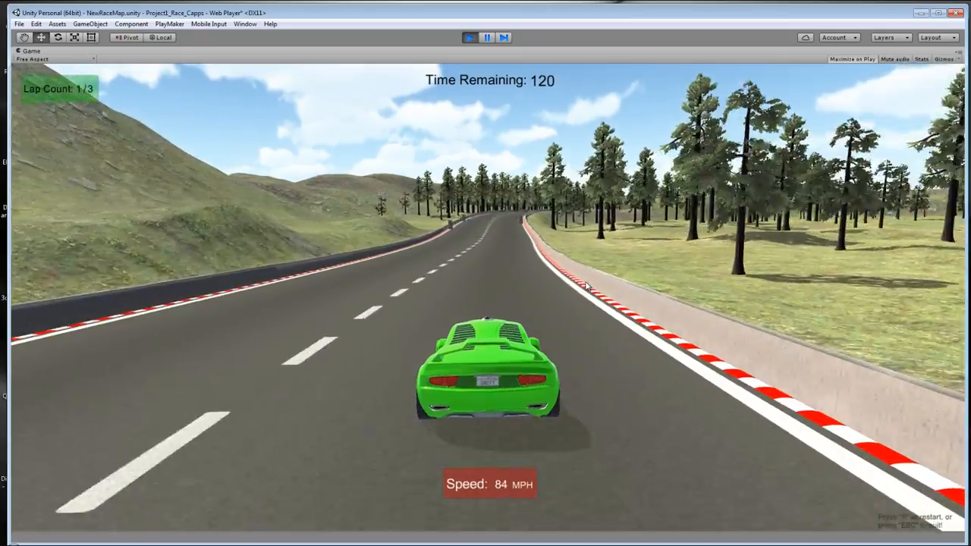
key(Right)
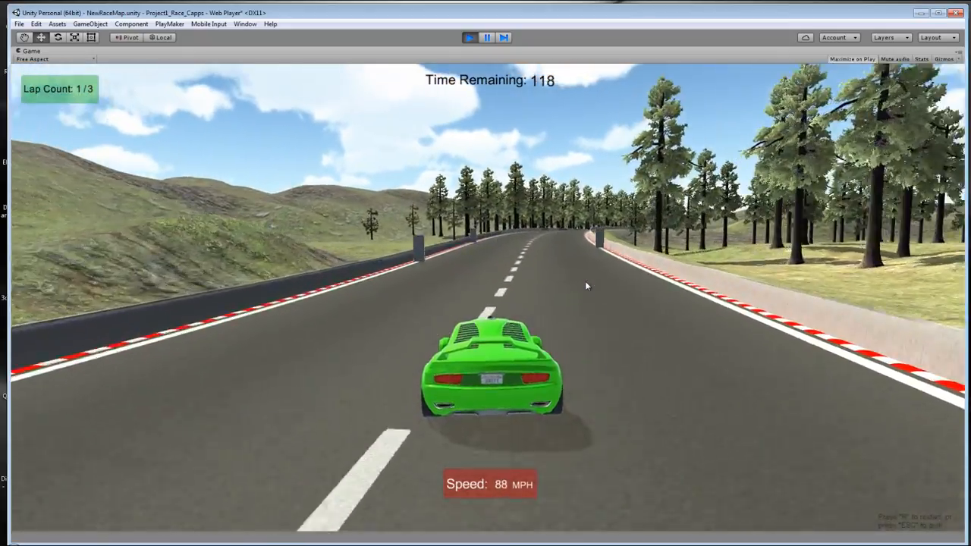
key(Right)
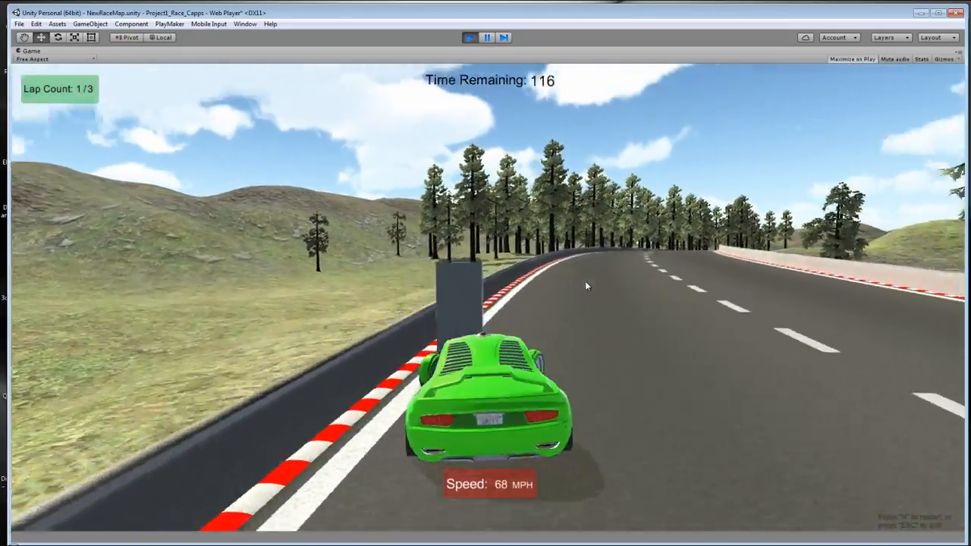
Reverse away from the obstacle barrier, steer around it and drive on to the tree-lined stretch.
key(Down)
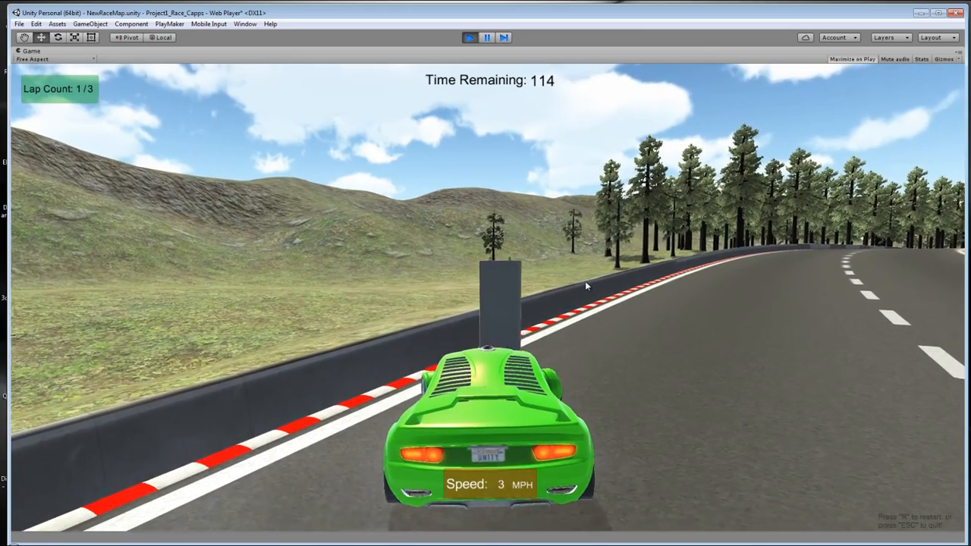
key(Up)
key(Right)
key(Up)
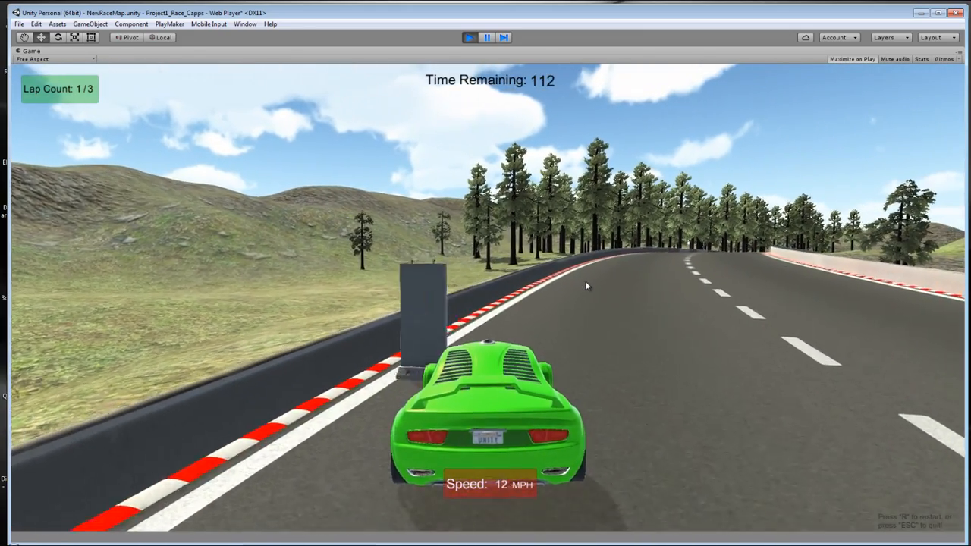
key(Up)
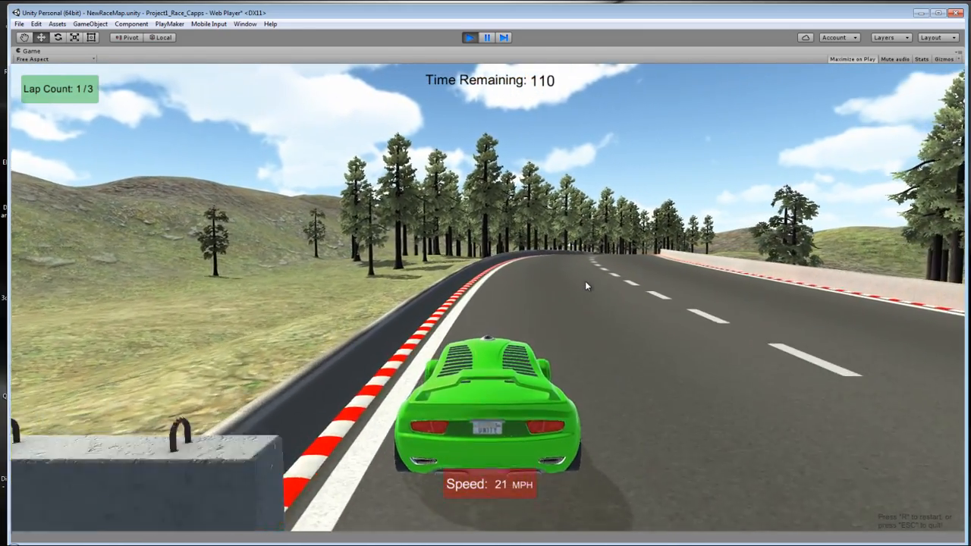
key(Up)
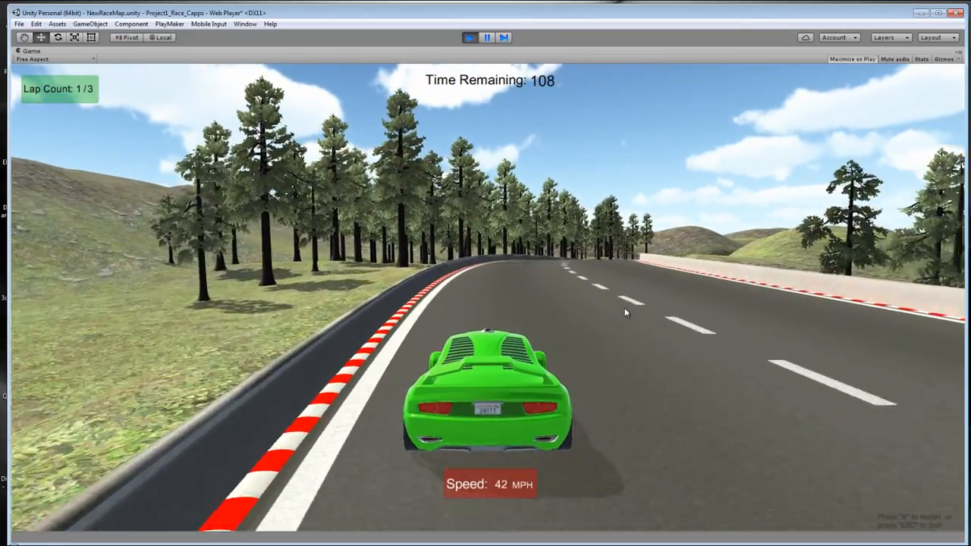
key(Up)
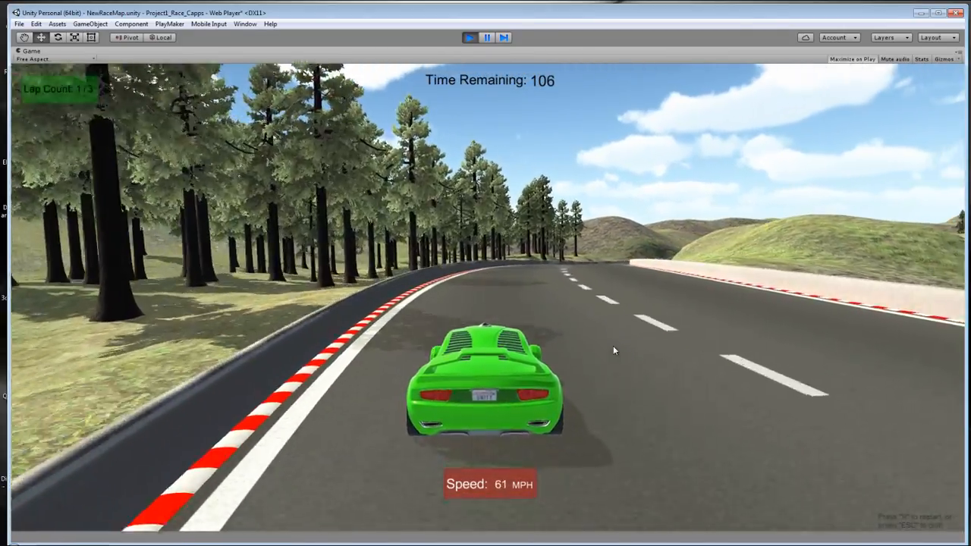
Drive past the trees and hills to check the shadows baked onto the road and terrain, and end the play test.
key(Right)
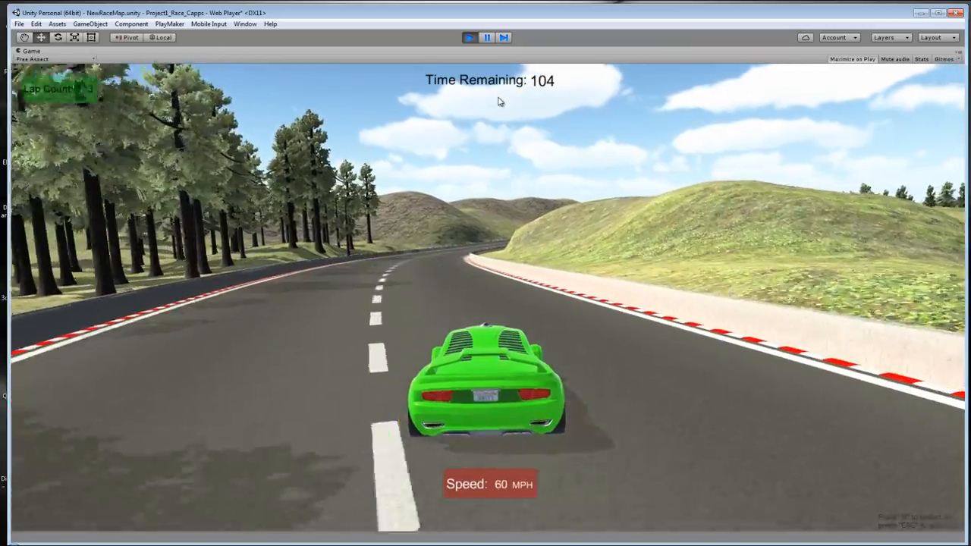
key(Left)
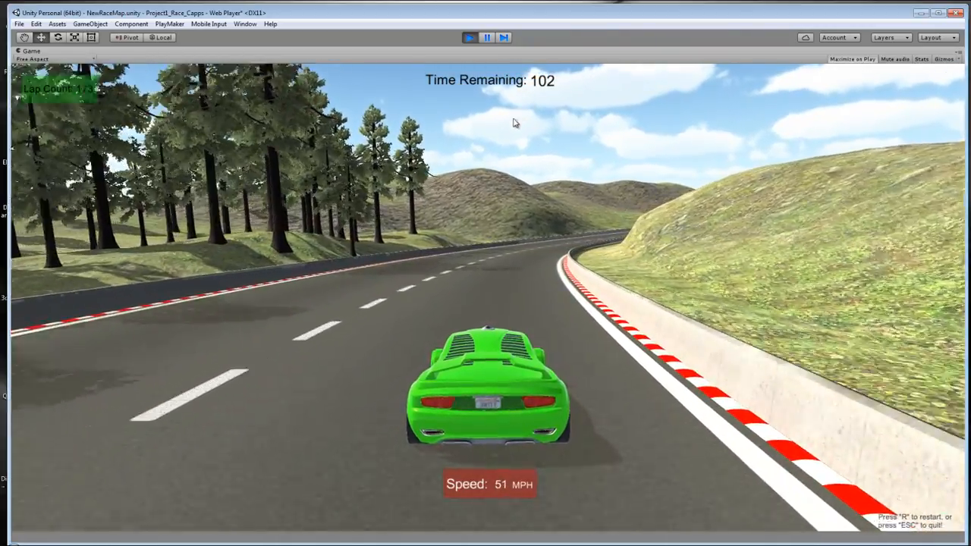
key(Up)
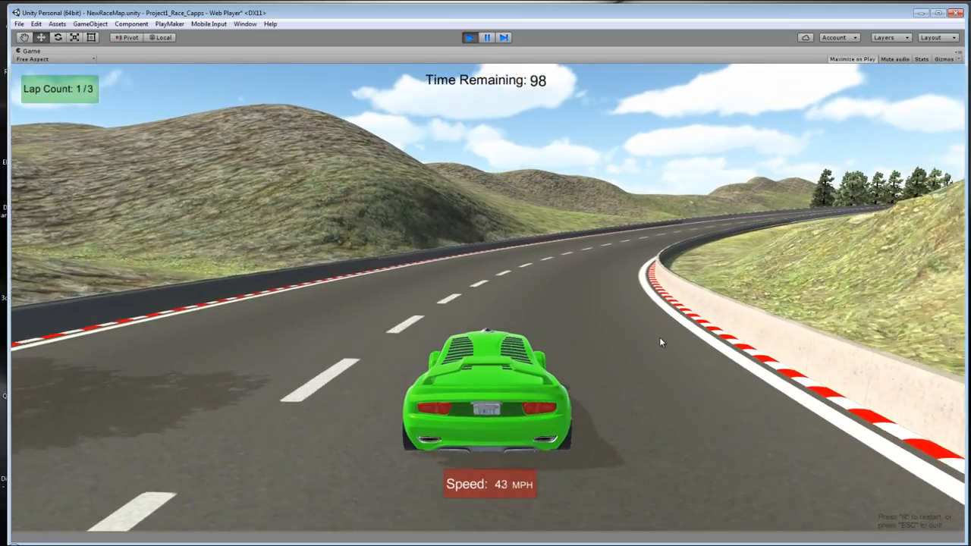
key(Up)
key(Up)
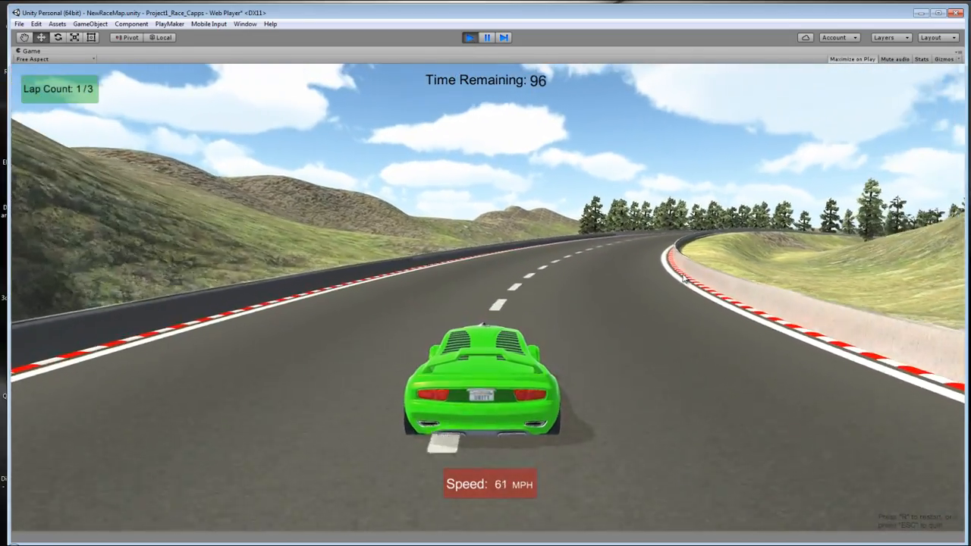
key(Up)
key(Right)
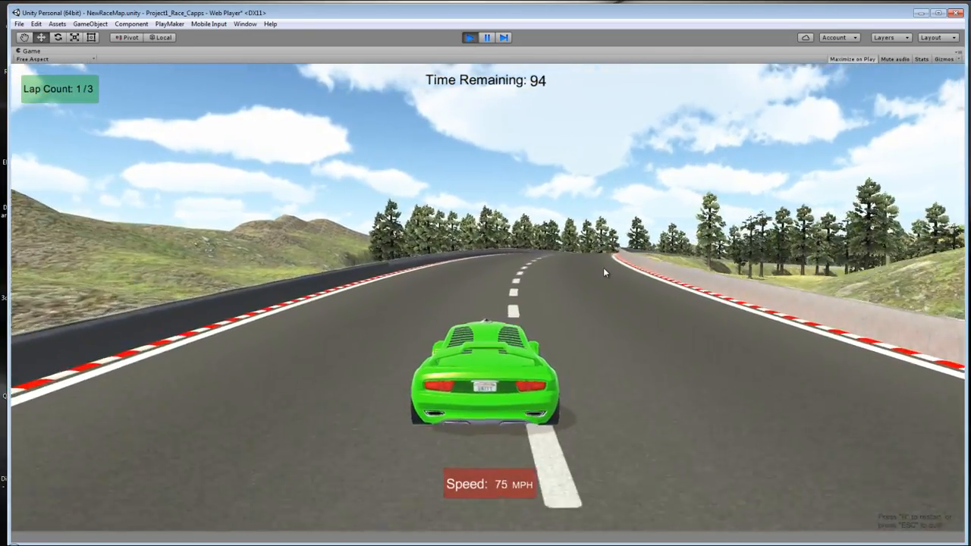
click(469, 38)
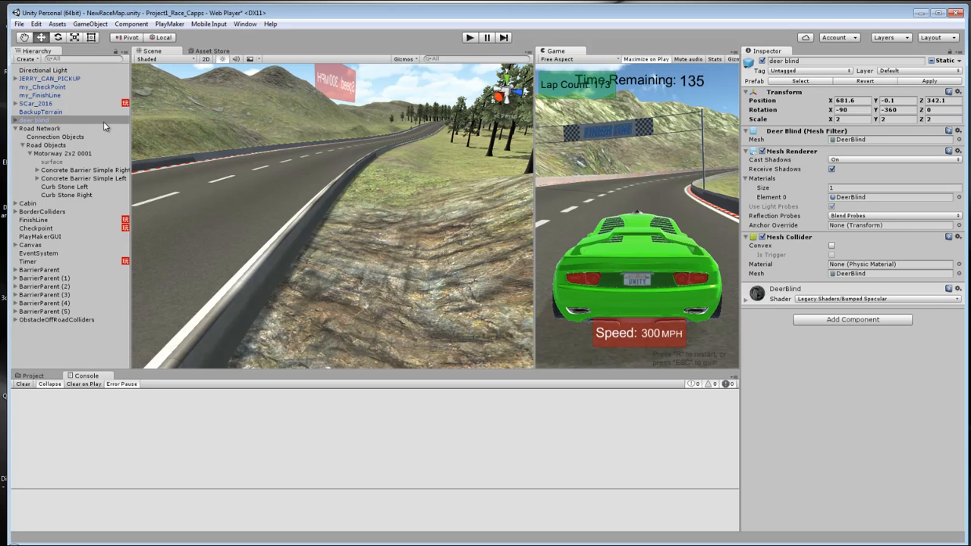
drag(970, 106, 507, 195)
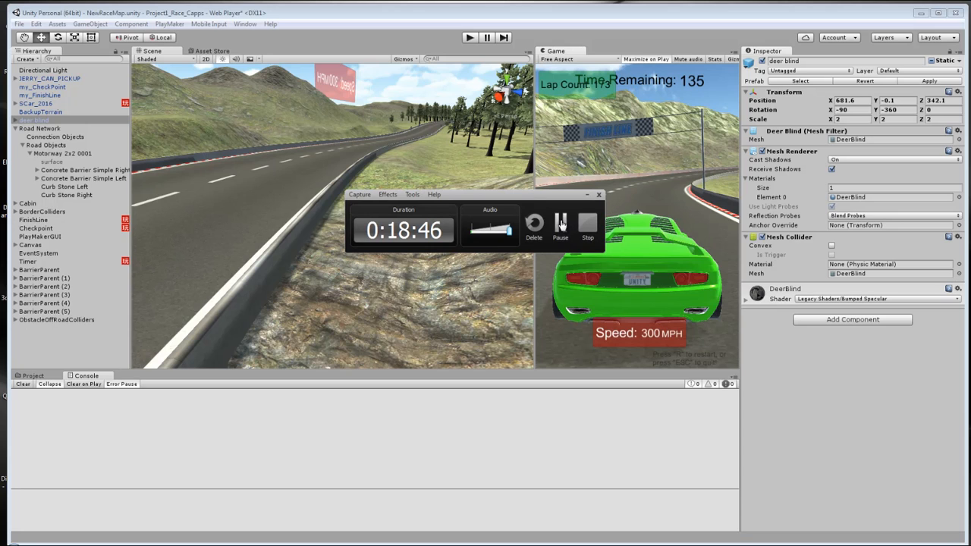